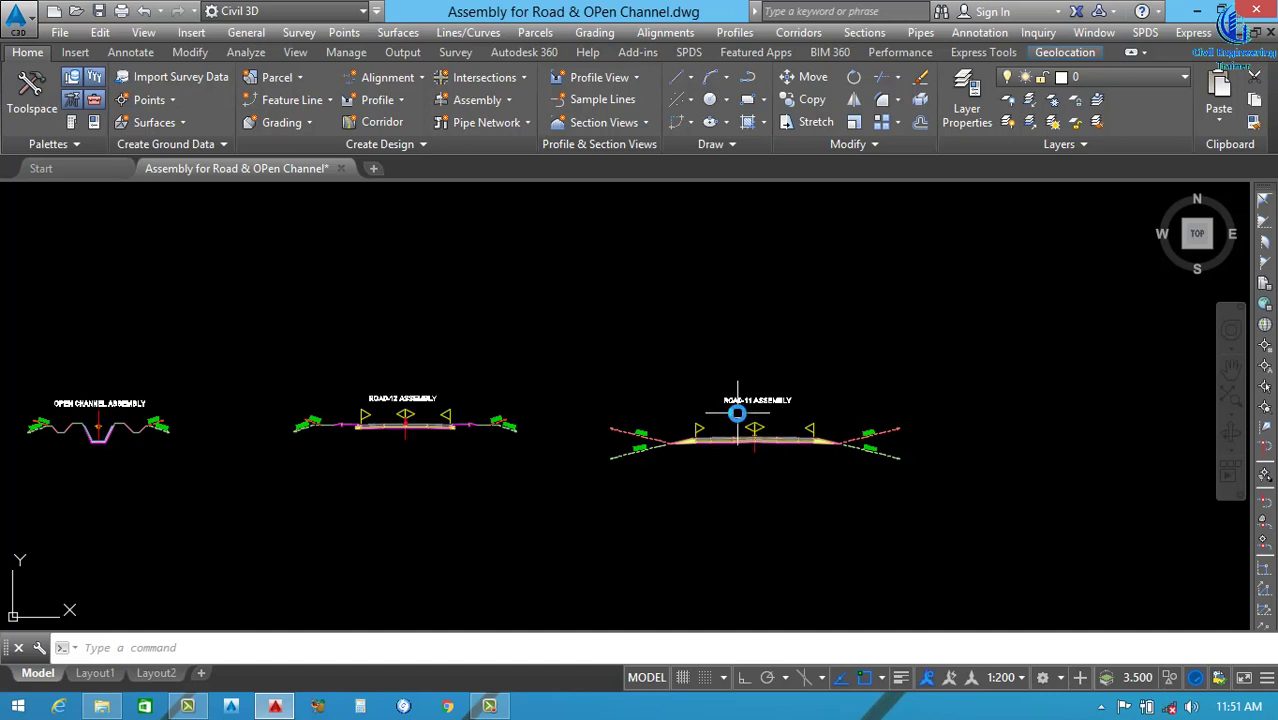
Inspect the overall layout of the ROAD-11 assembly and the markers at its centreline.
scroll(778, 463, "up", 4)
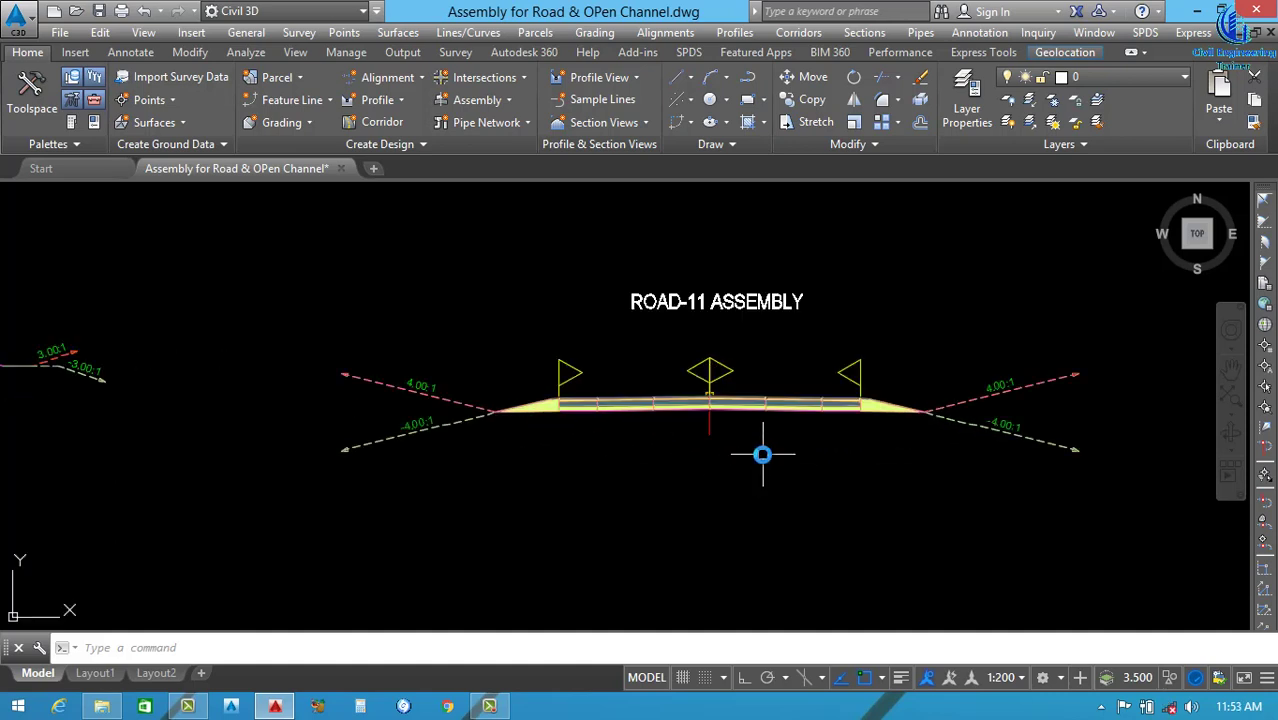
scroll(713, 443, "down", 3)
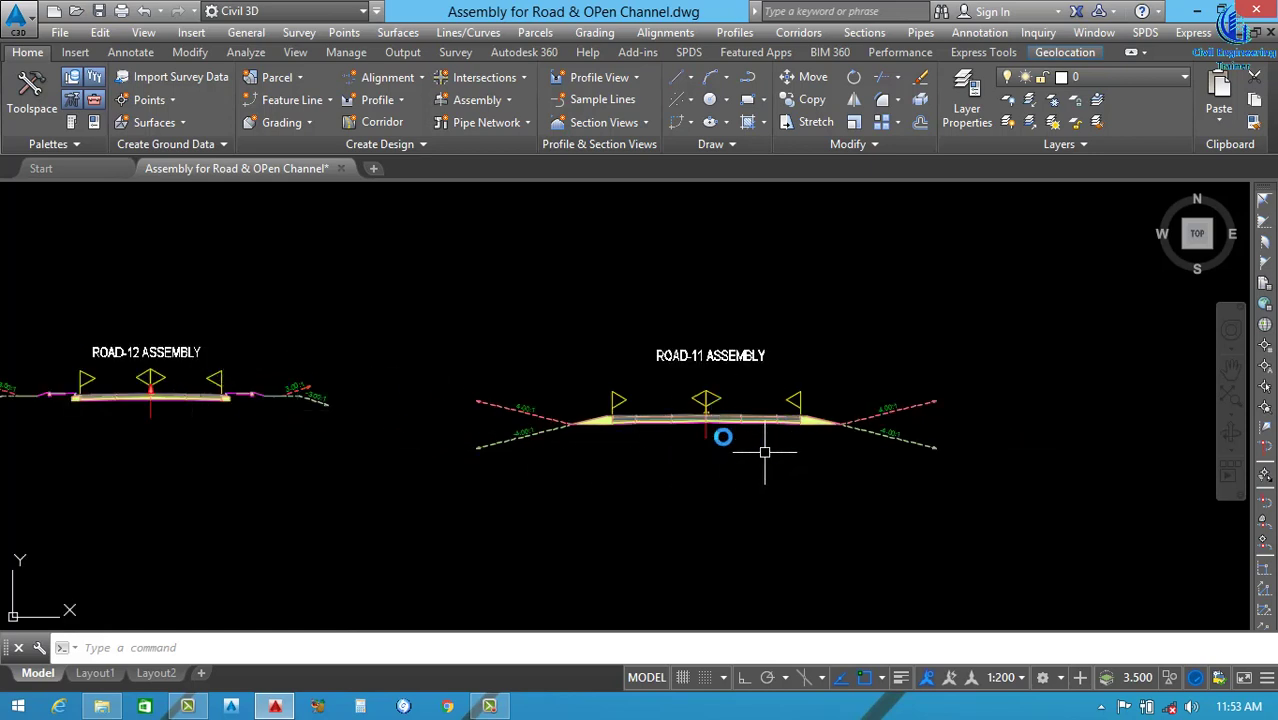
left_click(453, 329)
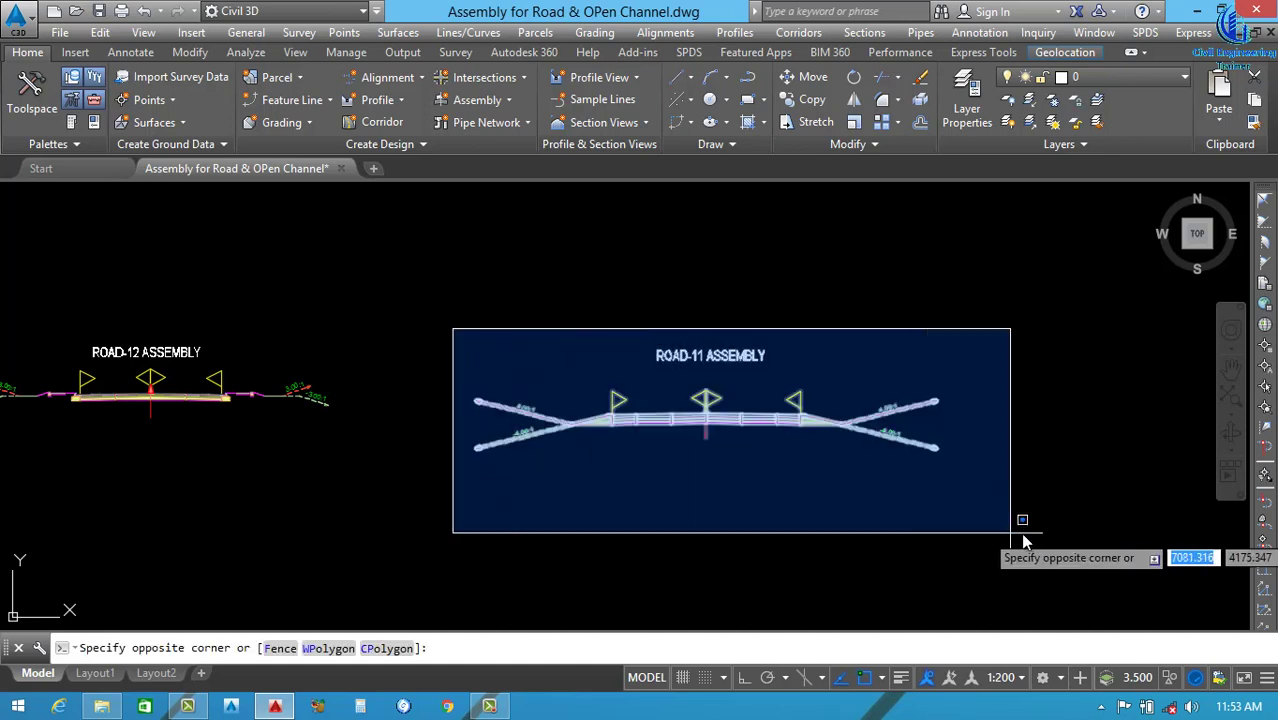
left_click(1022, 540)
key("Escape")
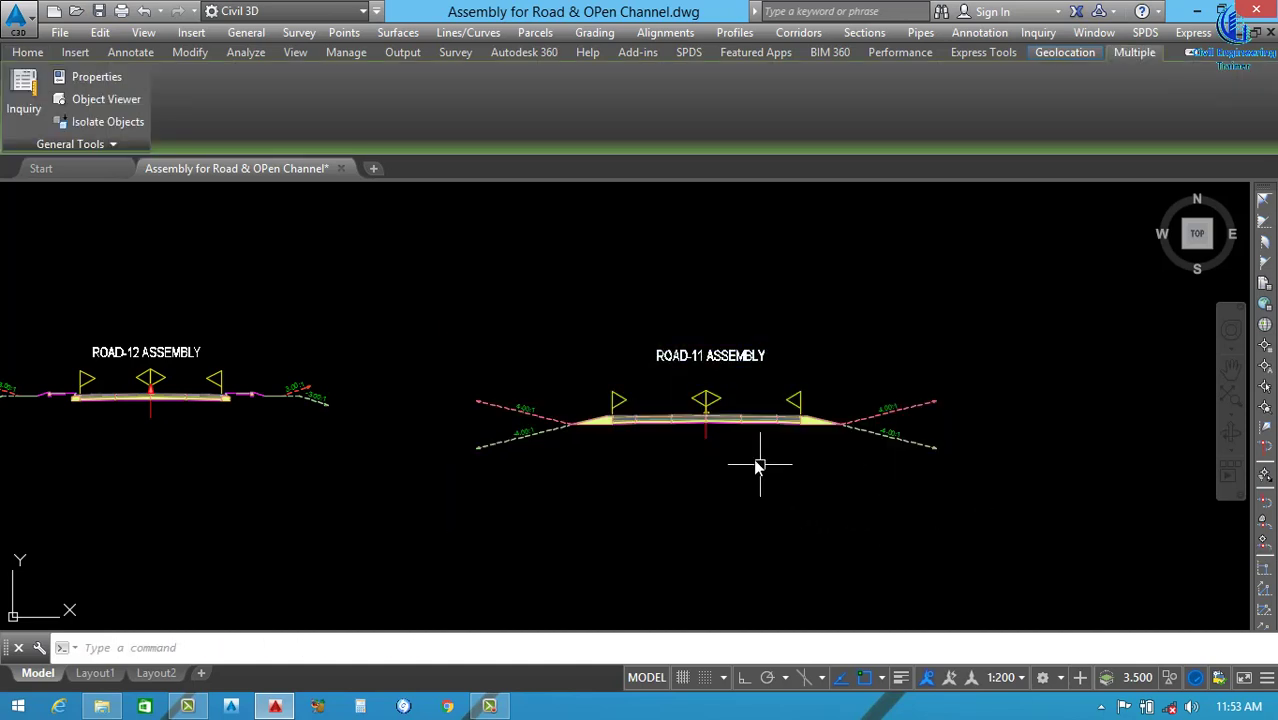
scroll(727, 428, "up", 3)
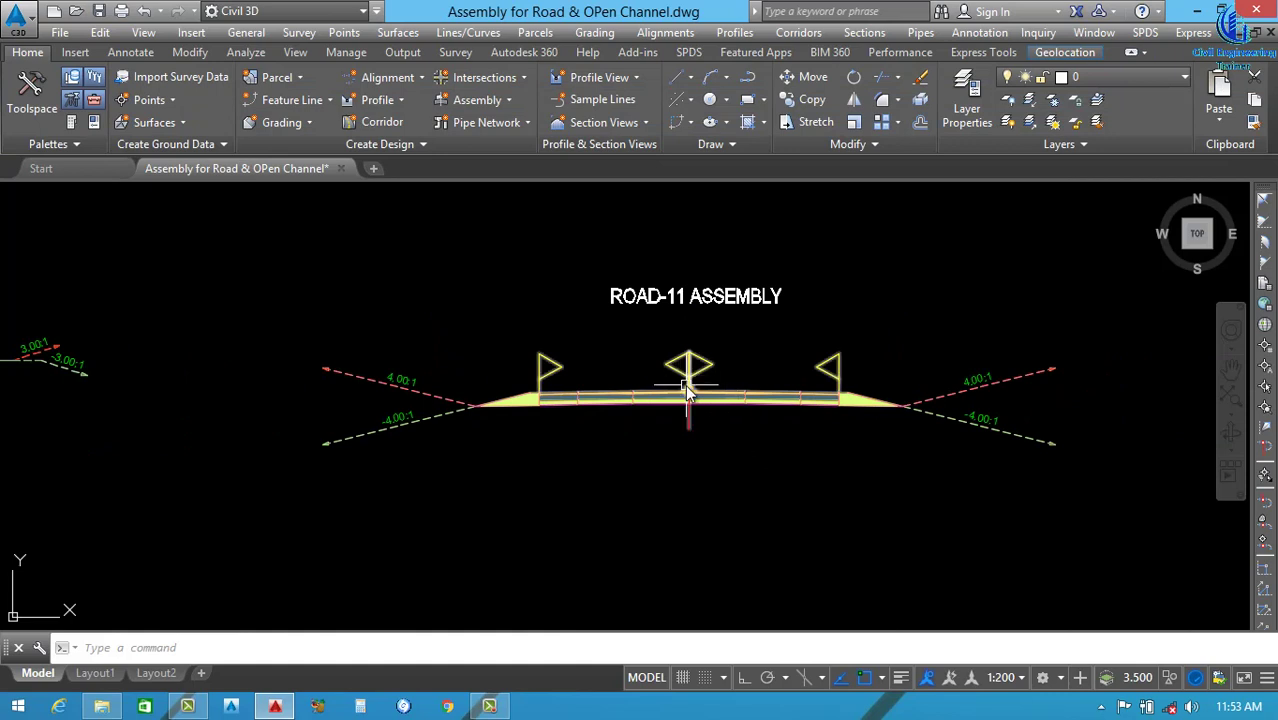
scroll(688, 392, "up", 2)
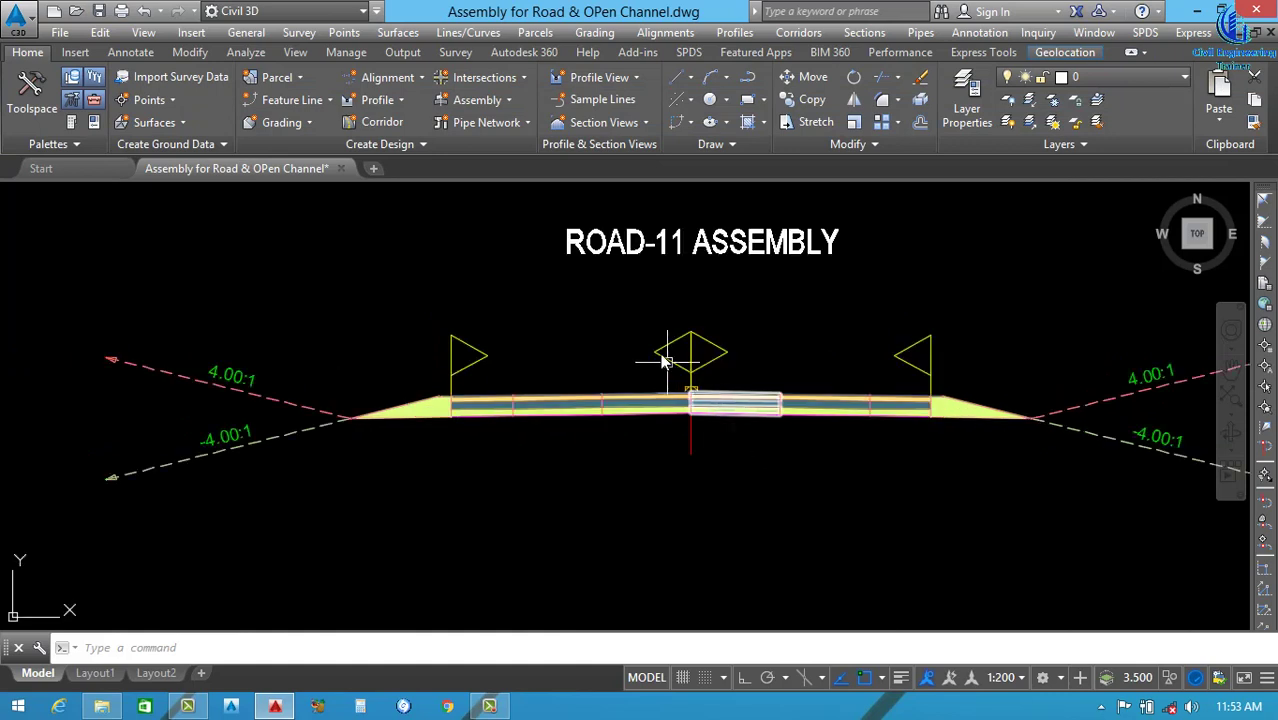
left_click(639, 307)
left_click(748, 487)
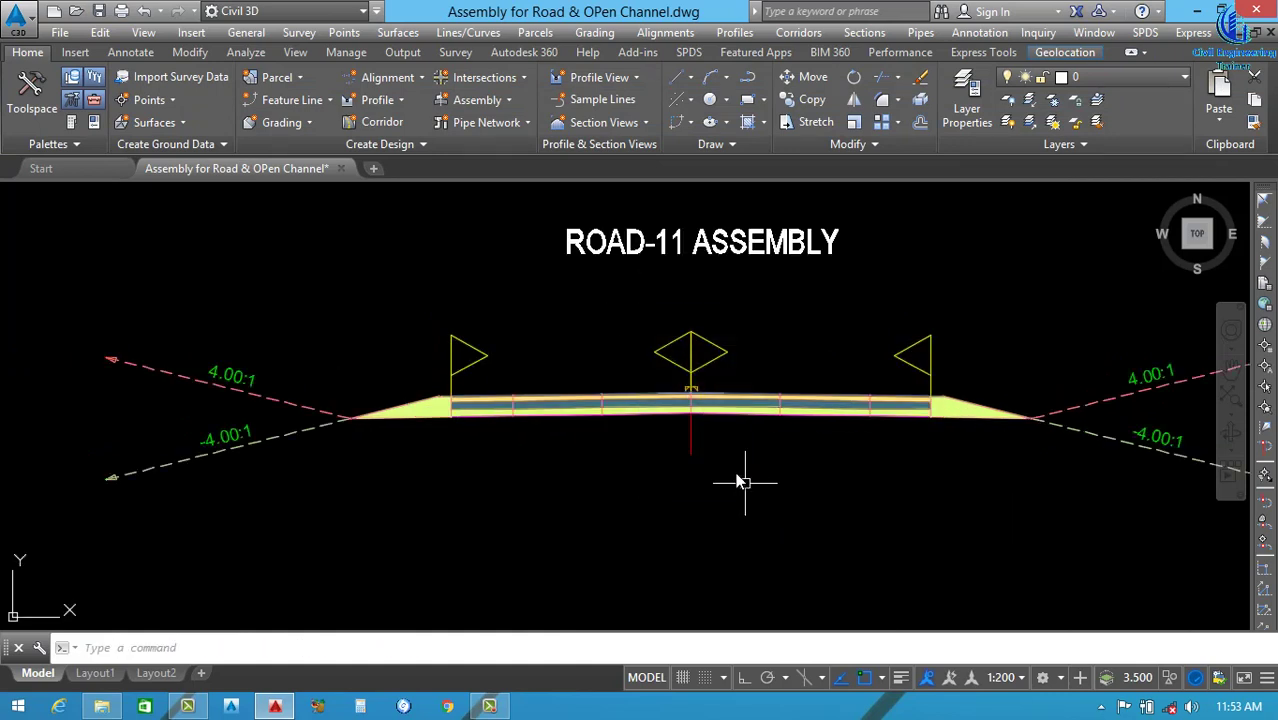
Examine the two lane subassemblies right of the ROAD-11 assembly's centreline, selecting each in turn.
scroll(703, 422, "up", 4)
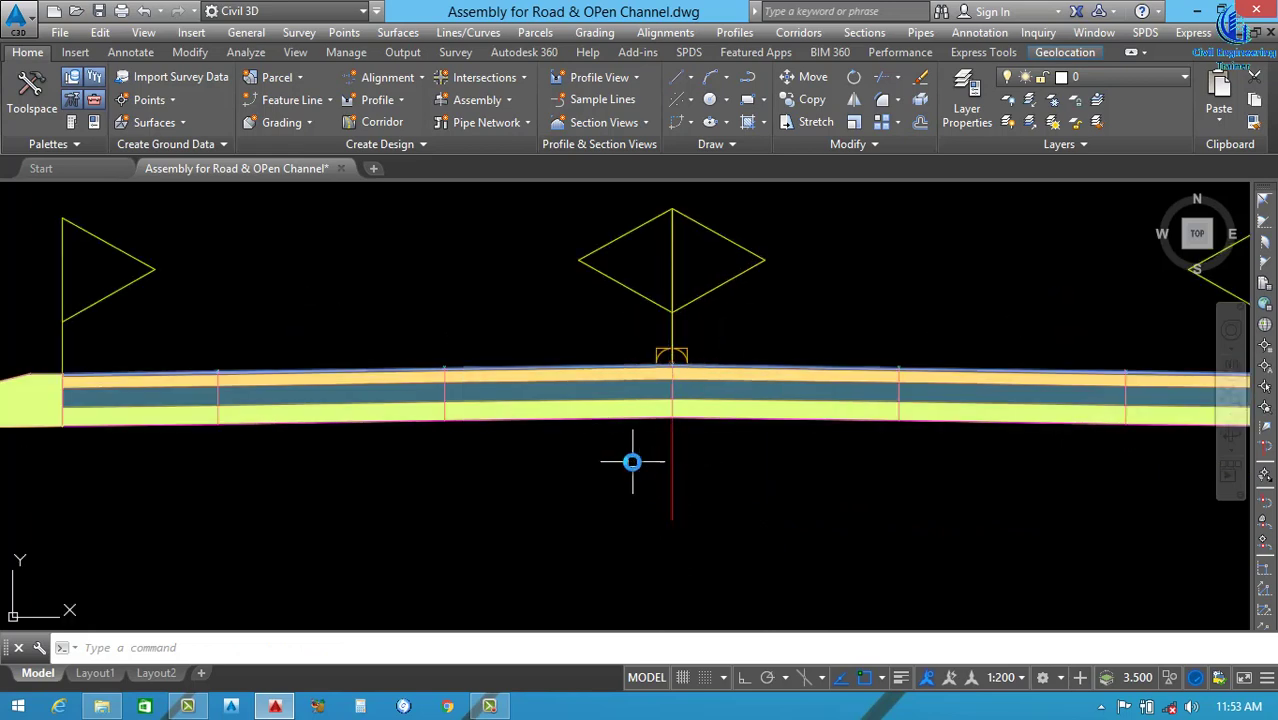
scroll(665, 442, "down", 5)
scroll(713, 414, "up", 5)
left_click(719, 427)
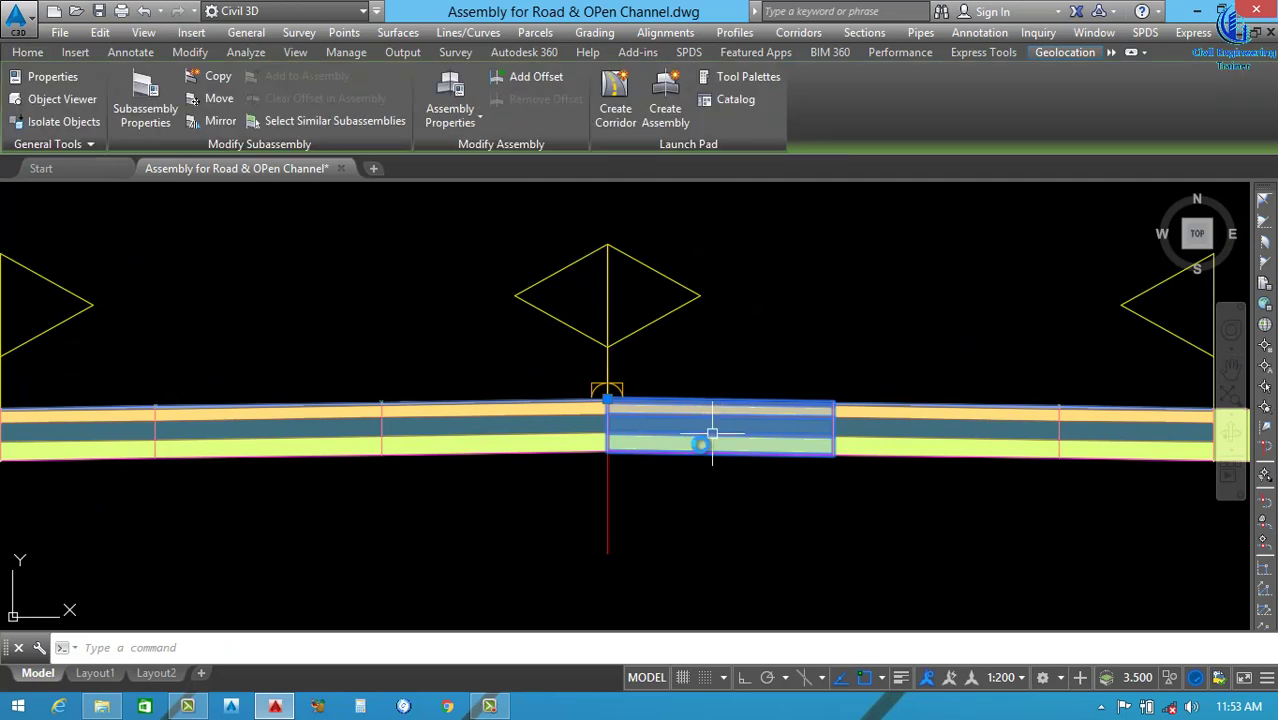
middle_click_drag(675, 430, 665, 430)
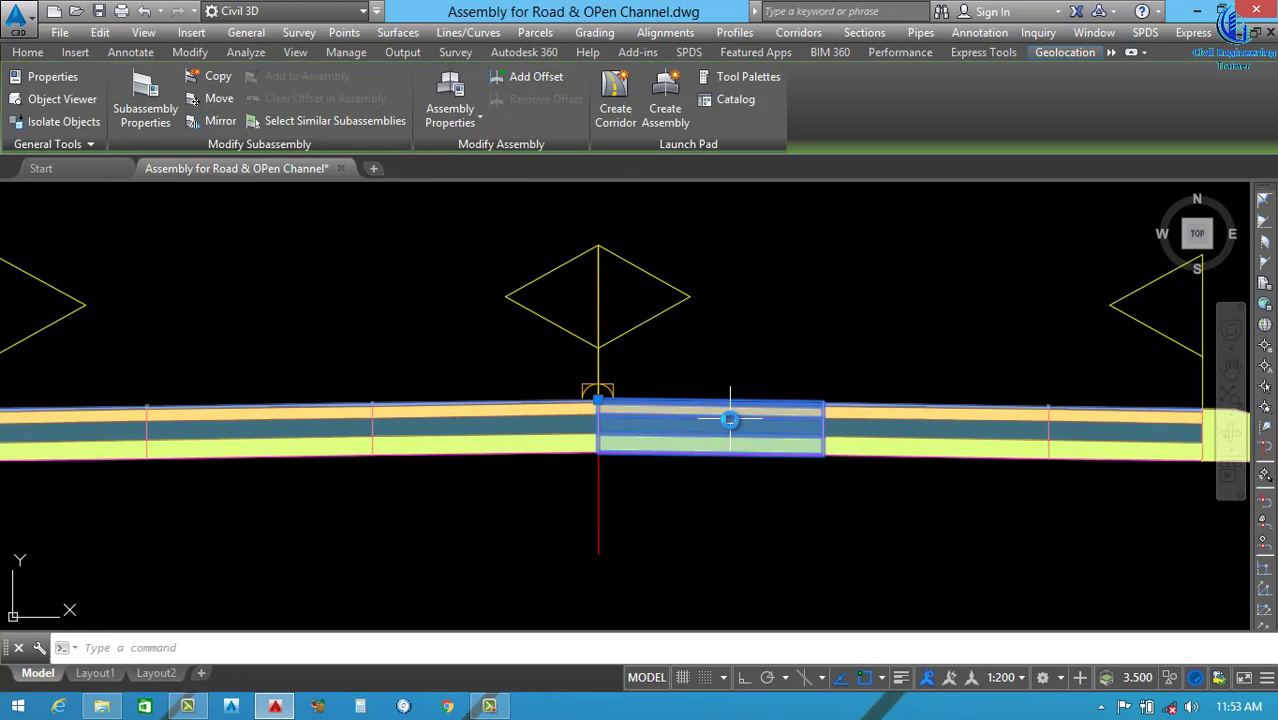
mouse_move(755, 424)
middle_mouse_down()
mouse_move(562, 442)
mouse_move(656, 442)
middle_mouse_up()
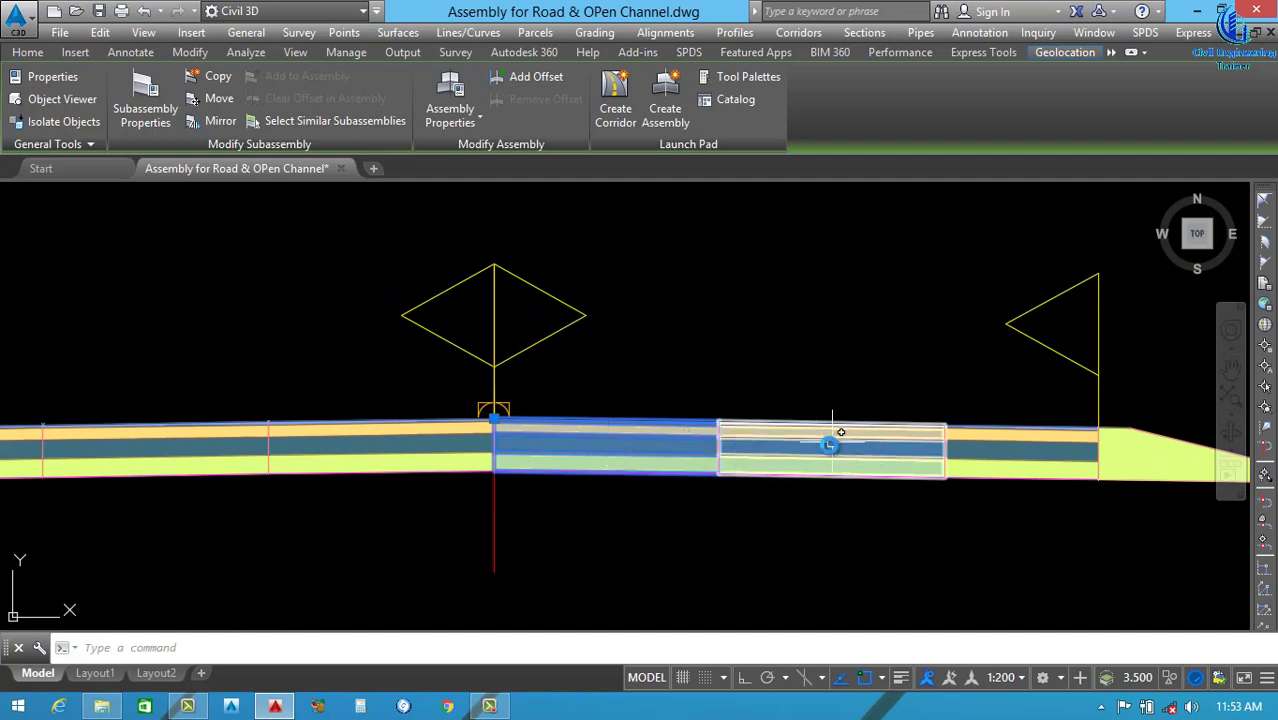
mouse_move(829, 445)
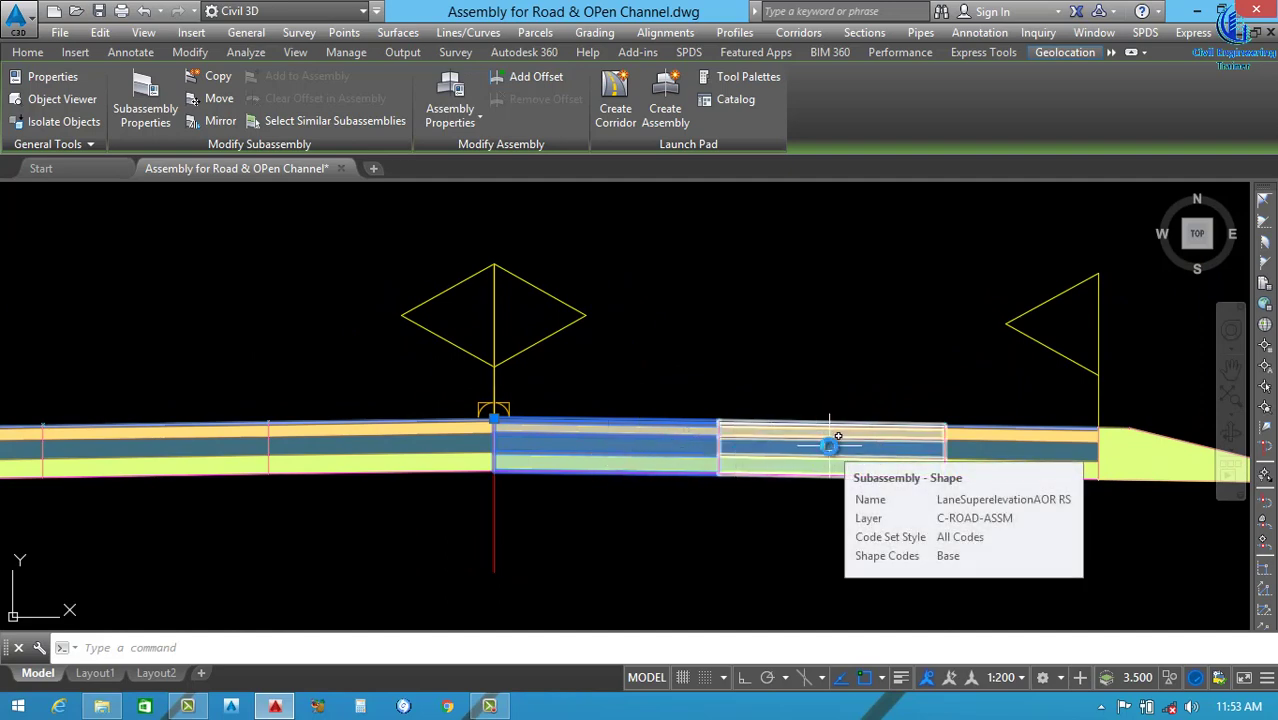
left_click(819, 461)
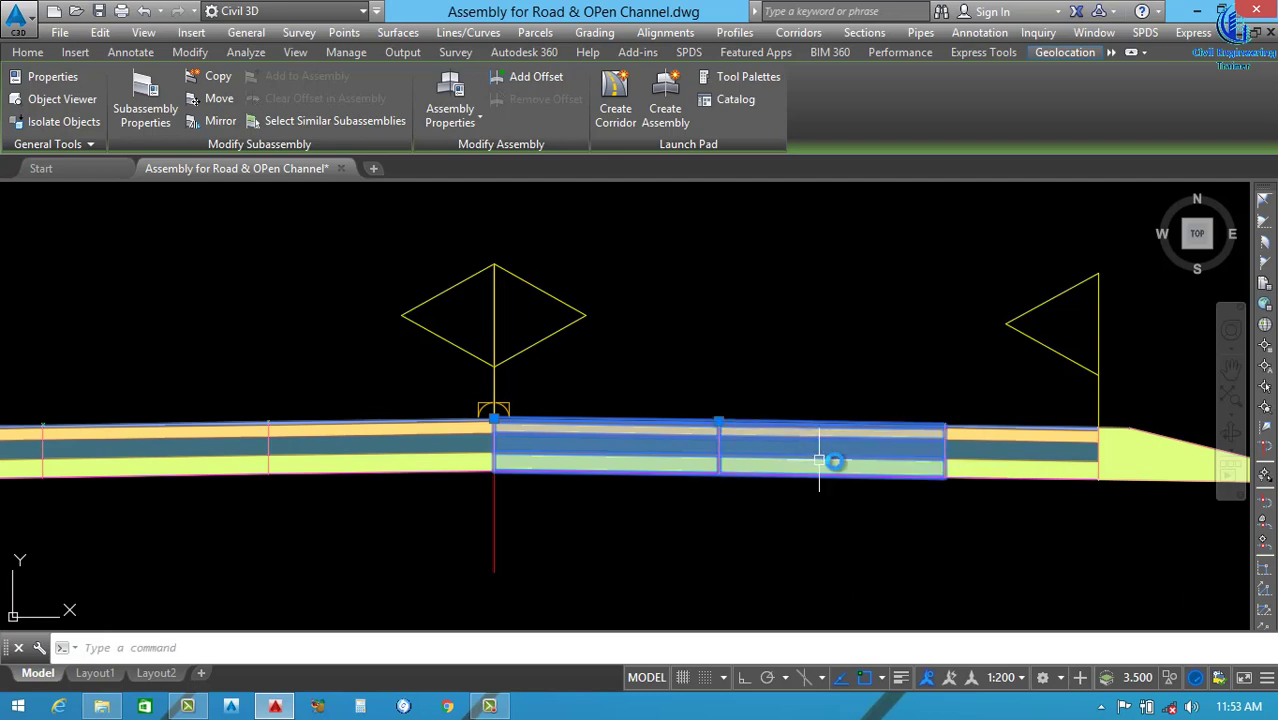
middle_click_drag(836, 462, 628, 466)
key("Escape")
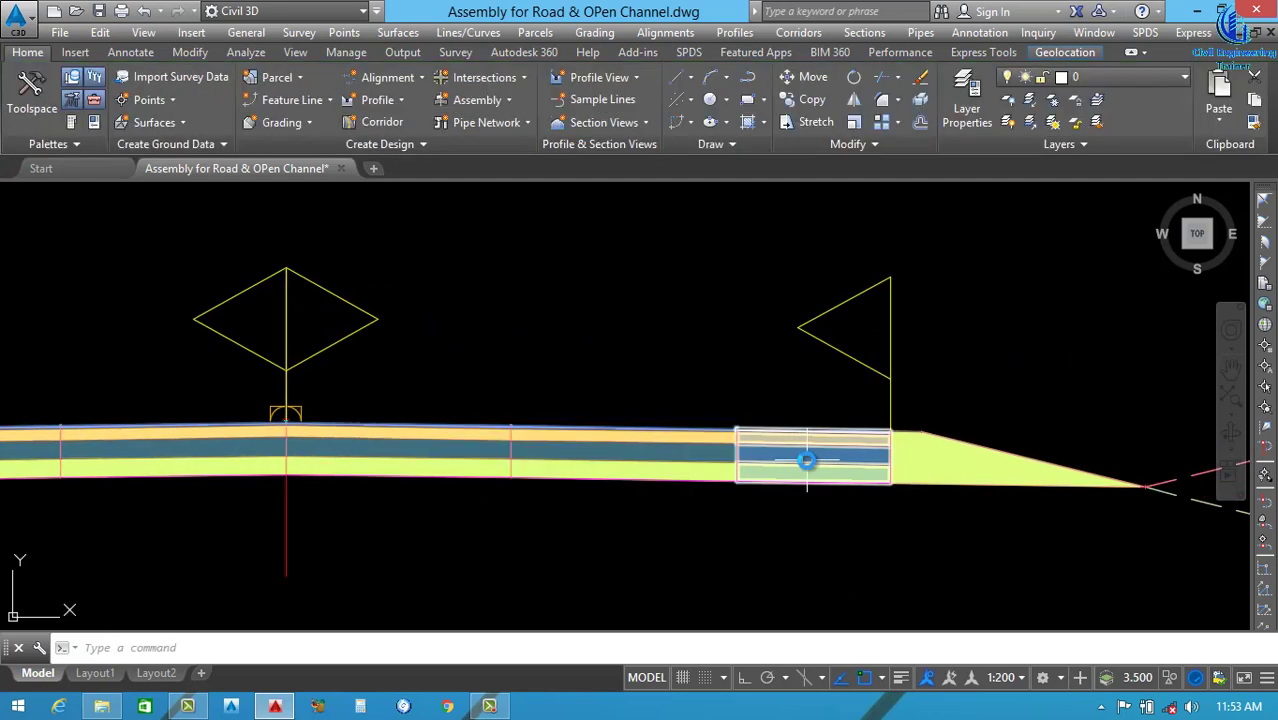
Examine the outer pavement strip, the tapered shoulder and the 4:1 side slopes of the ROAD-11 assembly.
left_click(806, 461)
middle_click_drag(824, 465, 567, 468)
key("Escape")
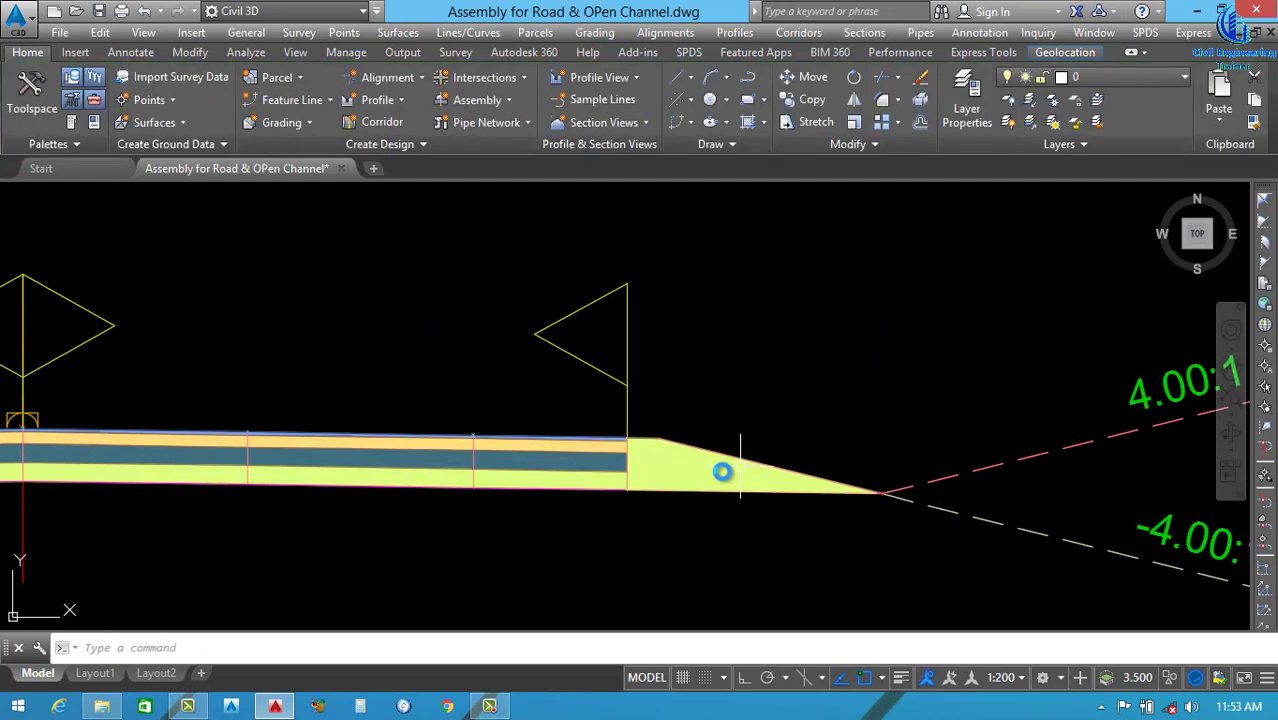
left_click(740, 468)
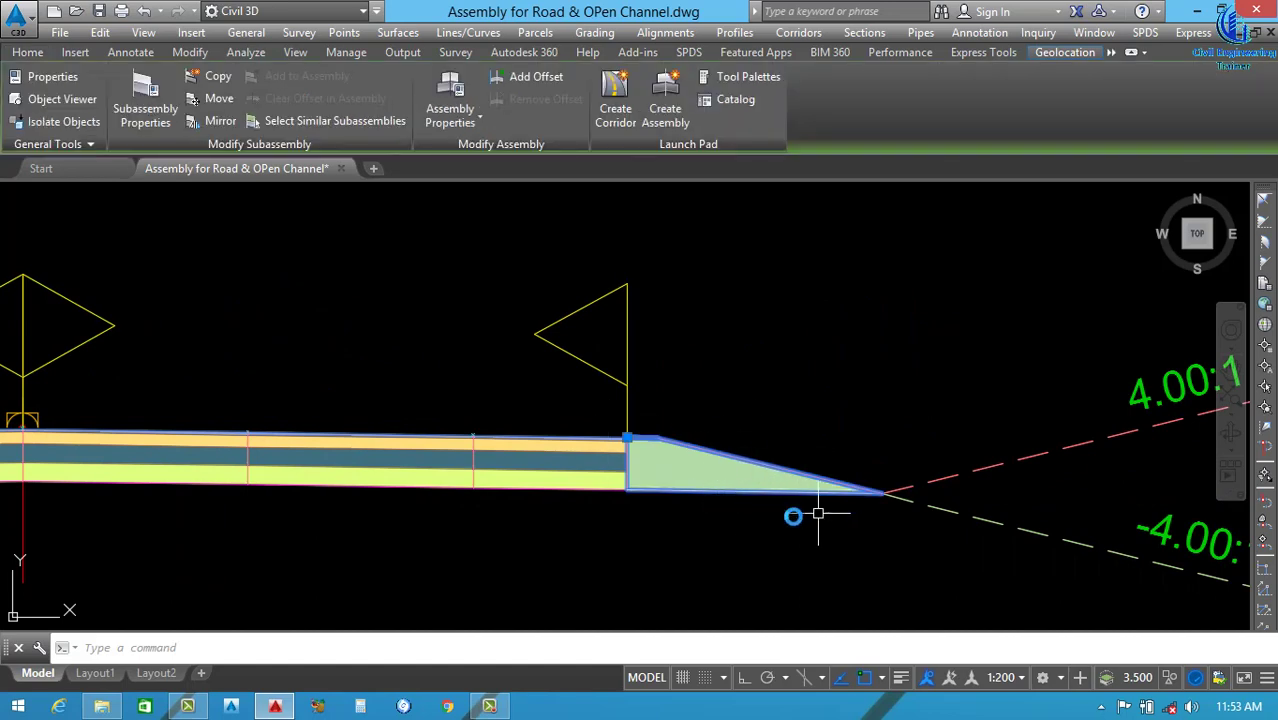
middle_click_drag(795, 504, 628, 502)
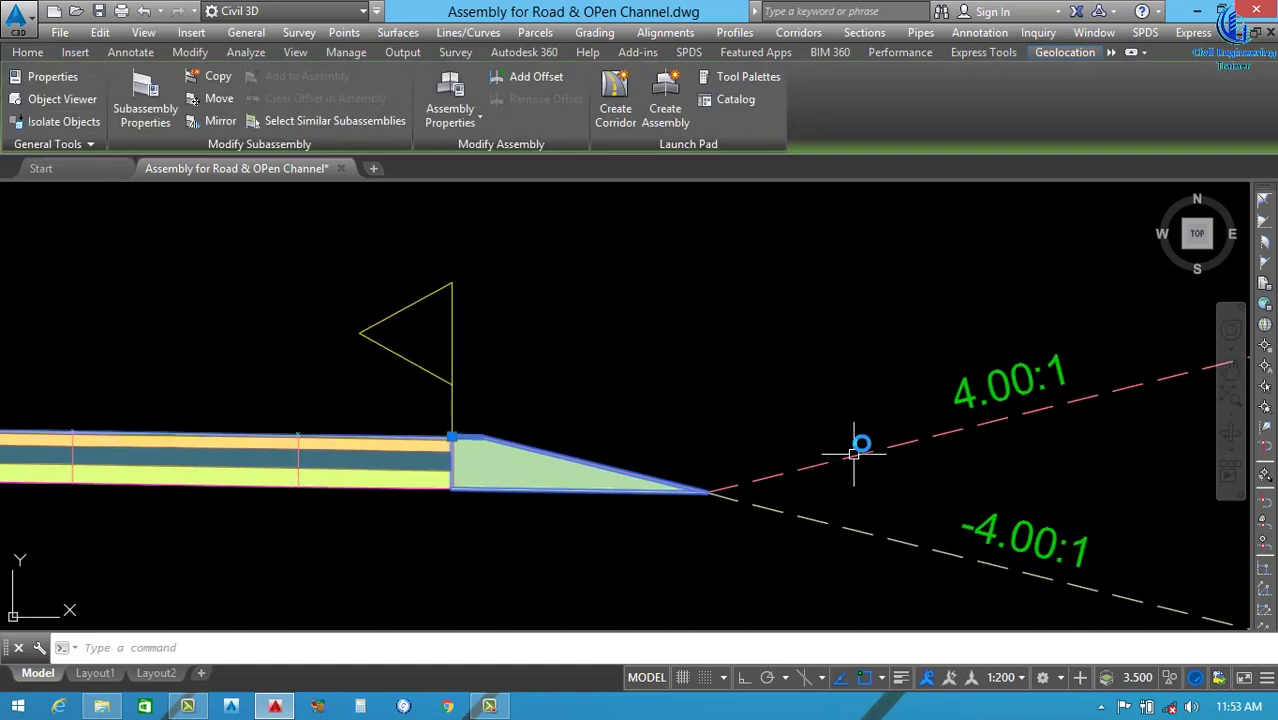
key("Escape")
left_click(875, 400)
left_click(799, 542)
scroll(713, 479, "down", 4)
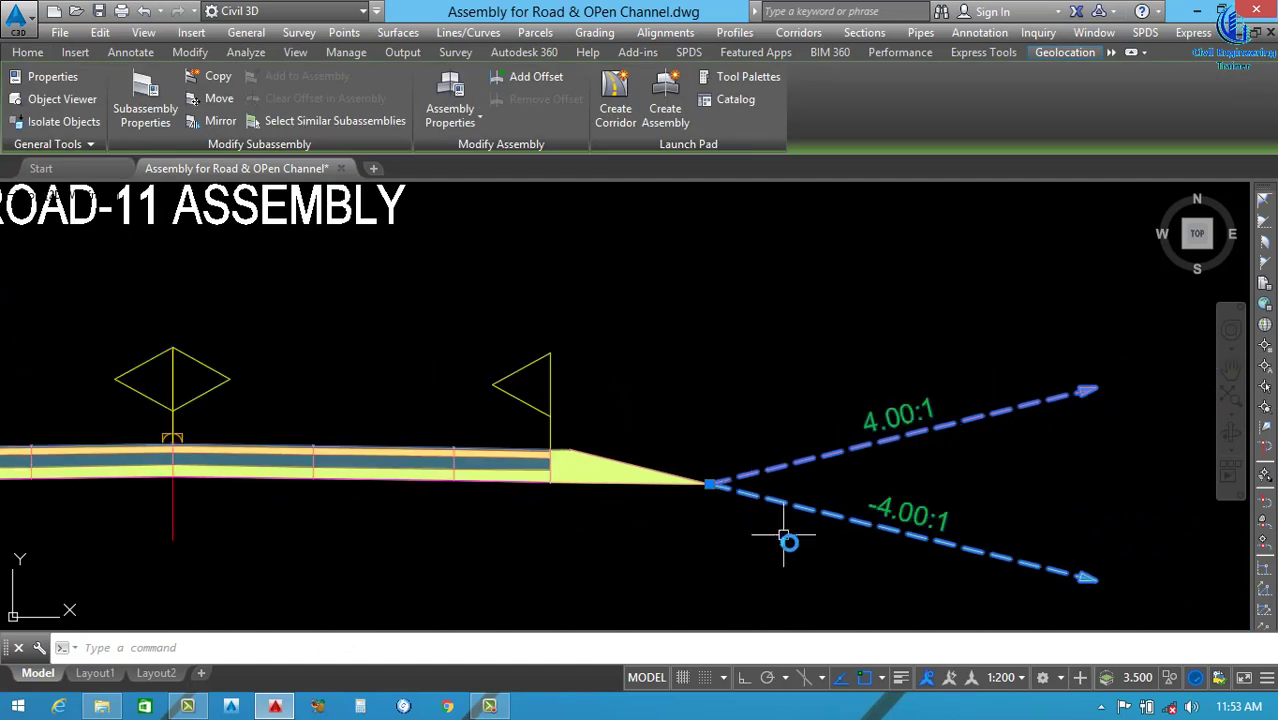
scroll(760, 507, "up", 2)
key("Escape")
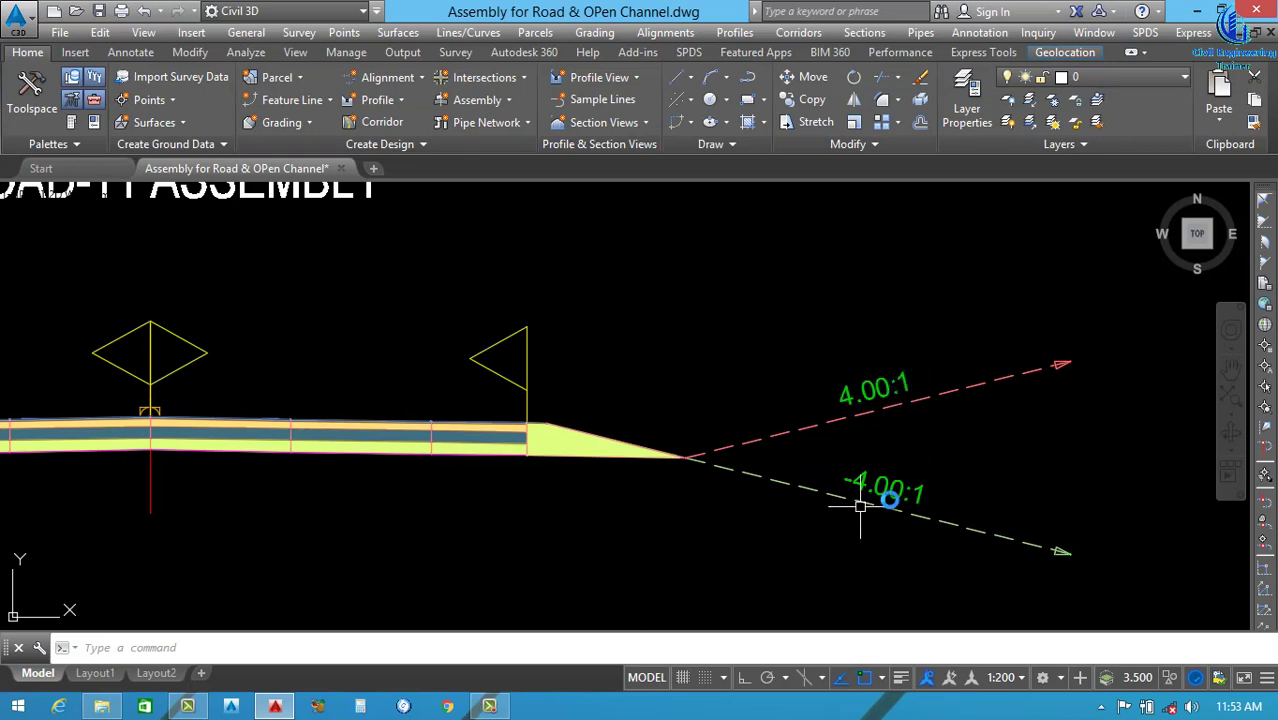
scroll(862, 508, "down", 4)
scroll(500, 495, "up", 4)
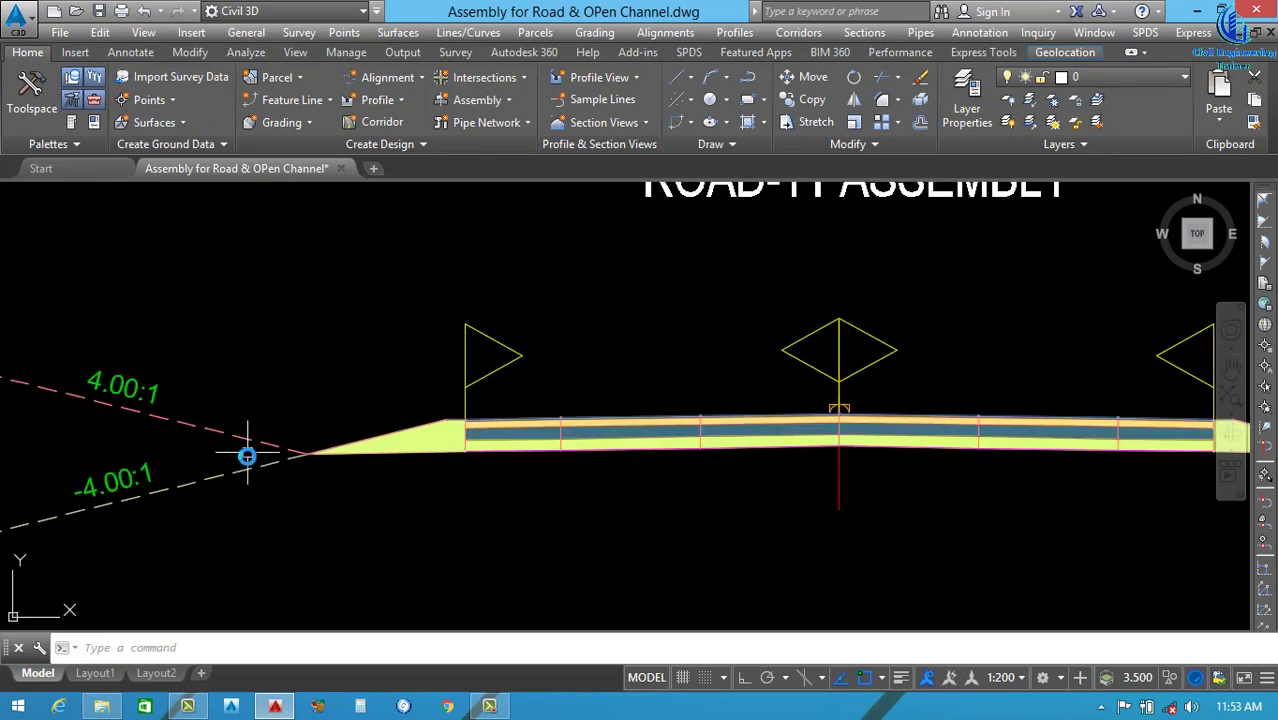
Examine the central barrier and the adjacent right-hand lane of the ROAD-12 assembly.
scroll(882, 437, "down", 3)
scroll(491, 459, "down", 3)
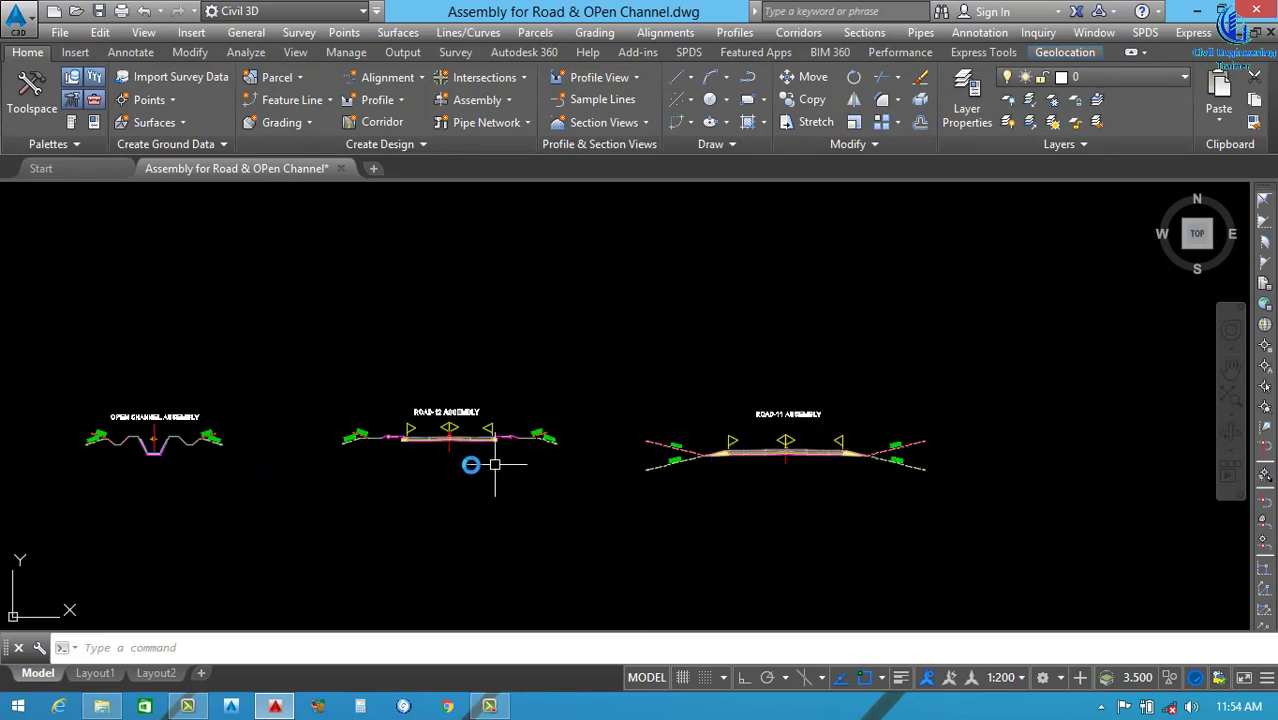
scroll(430, 445, "up", 3)
scroll(745, 444, "up", 2)
scroll(745, 444, "up", 2)
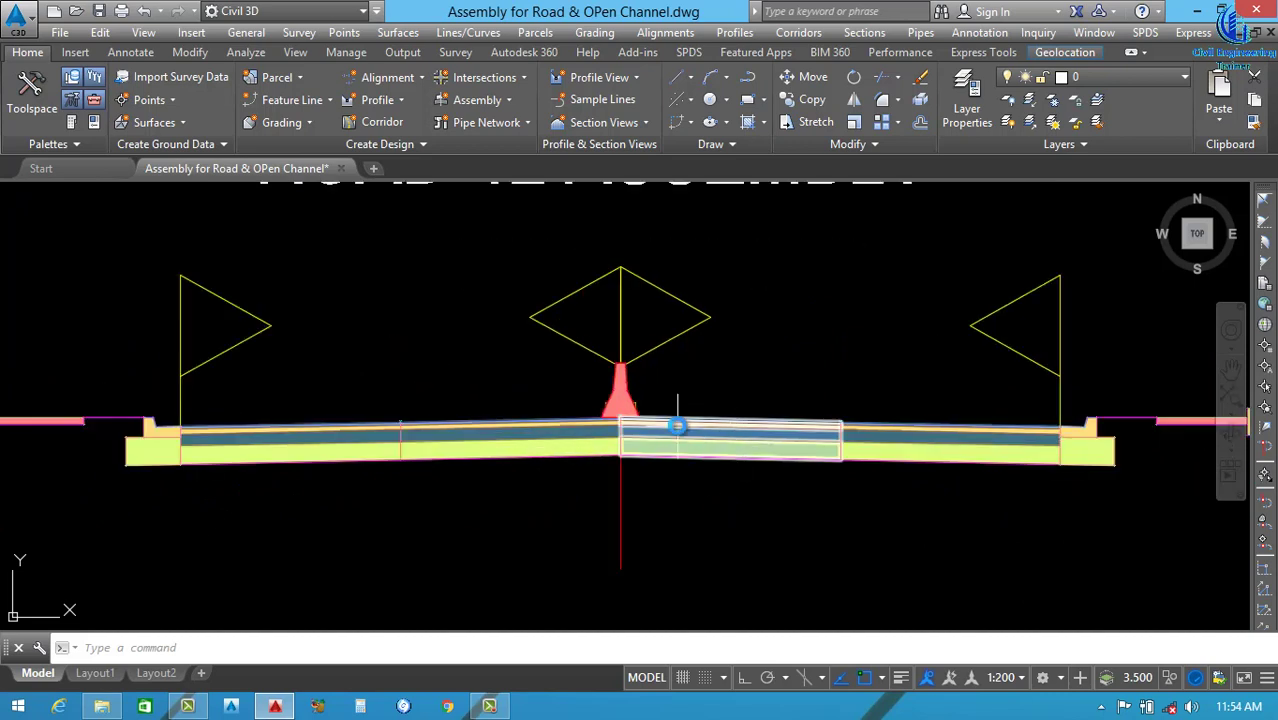
left_click(736, 379)
left_click(697, 485)
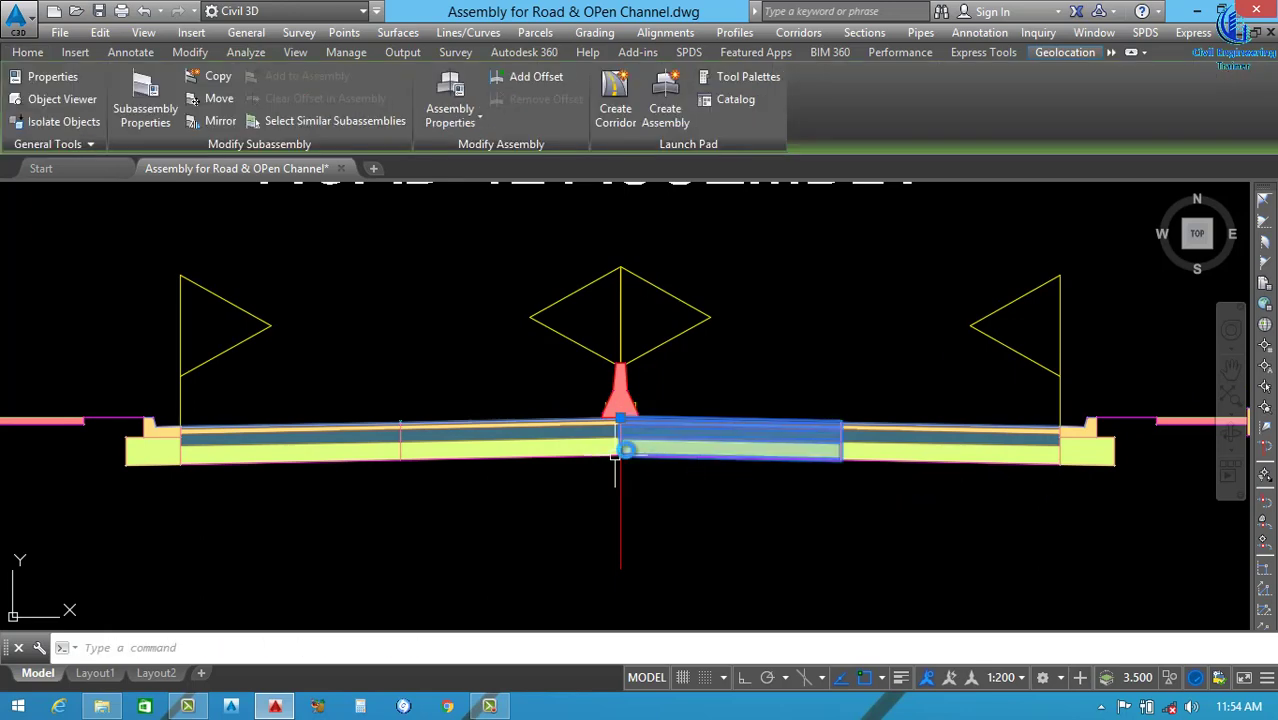
key("Escape")
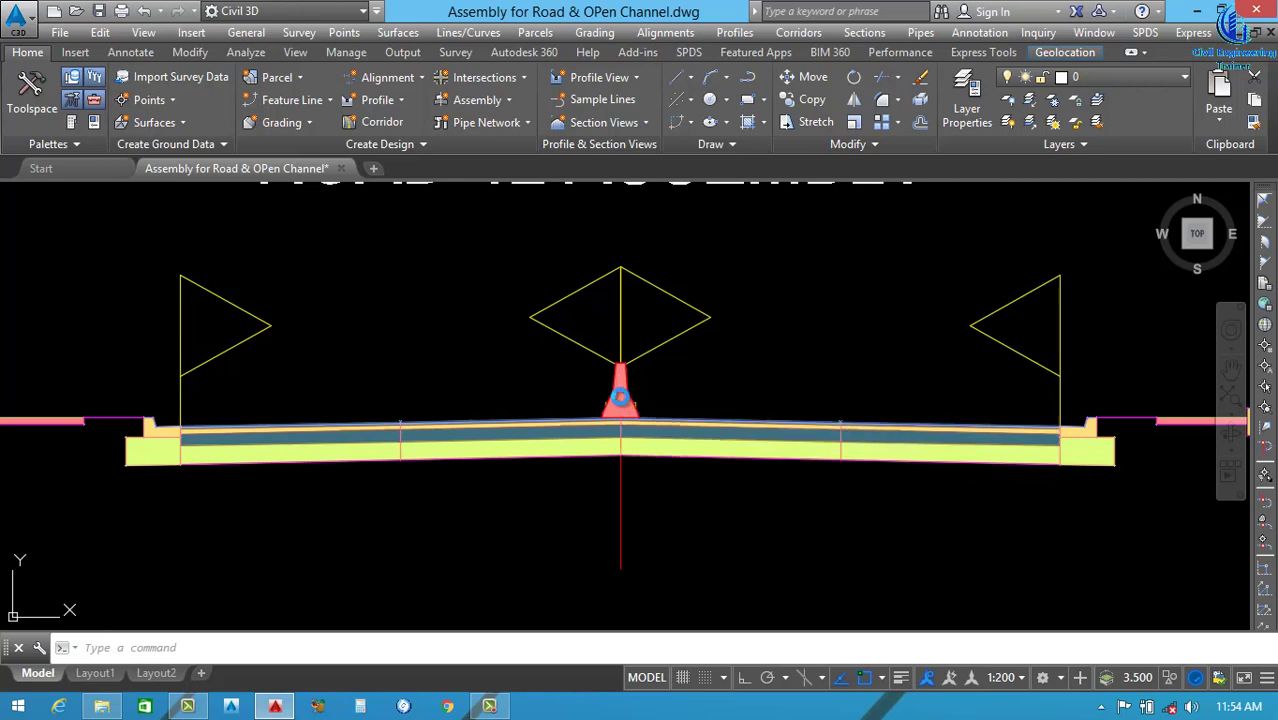
left_click(645, 420)
scroll(645, 420, "up", 2)
scroll(645, 420, "down", 3)
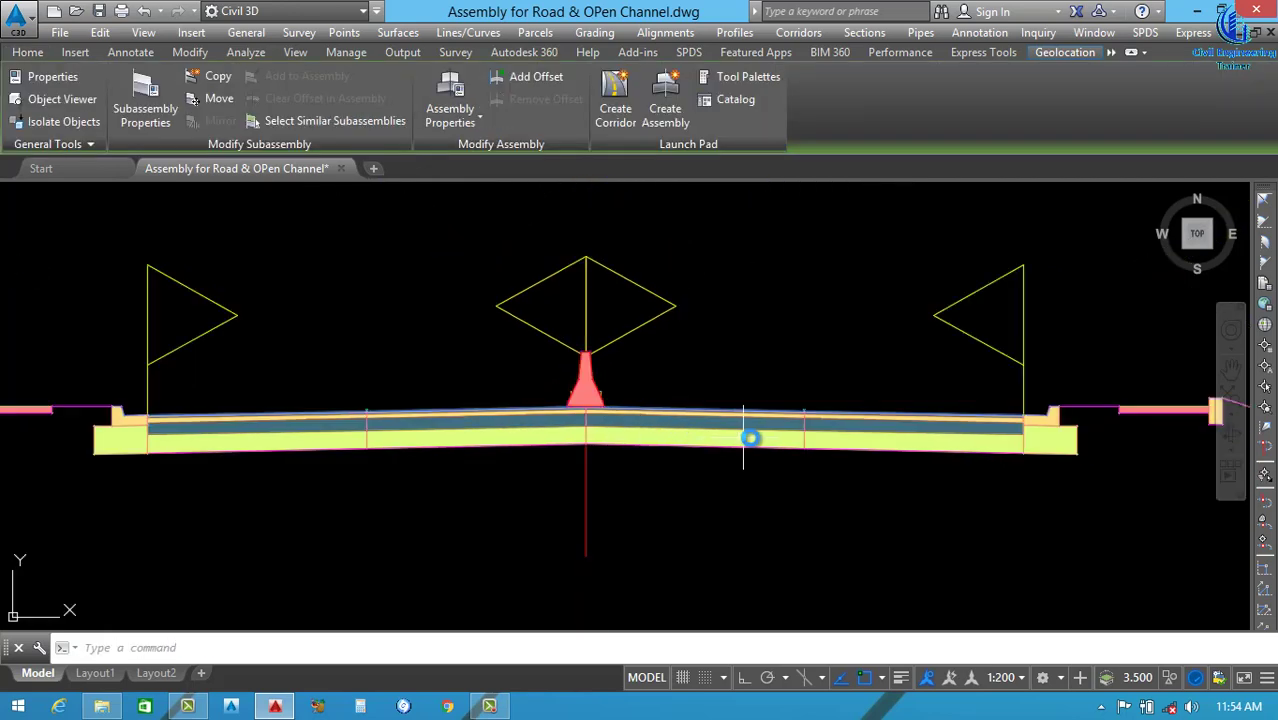
key("Escape")
left_click(735, 434)
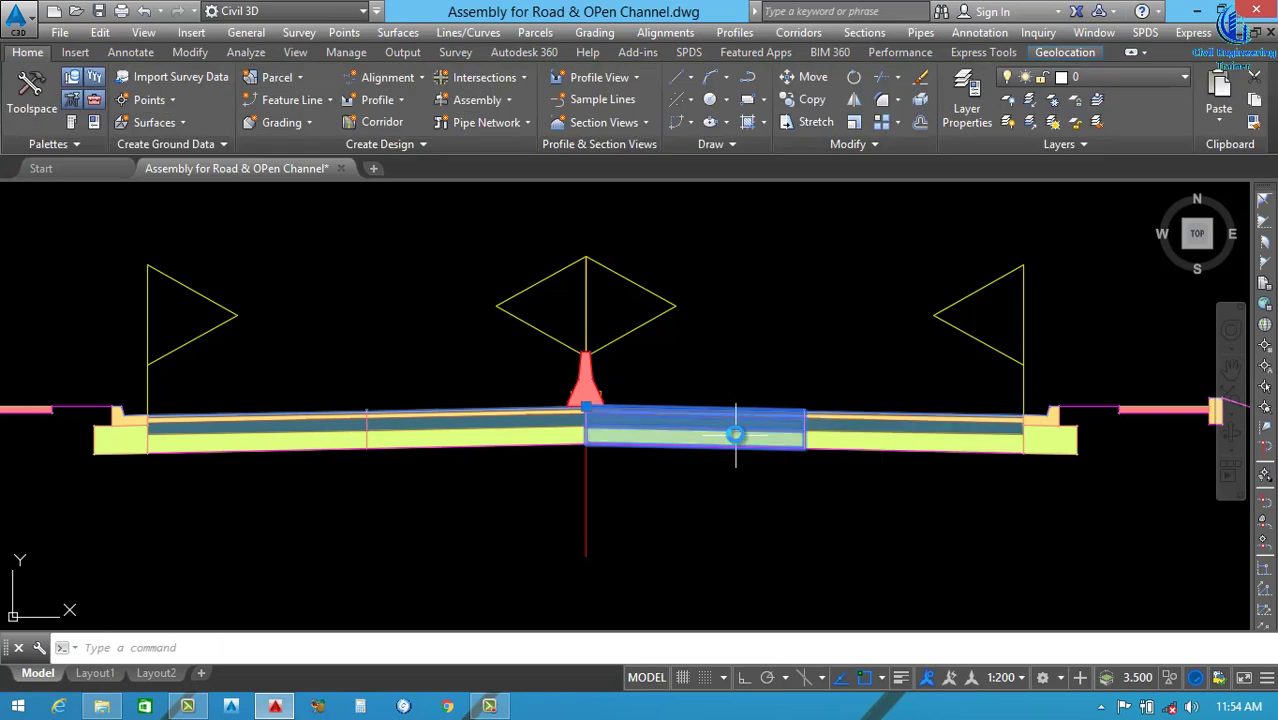
key("Escape")
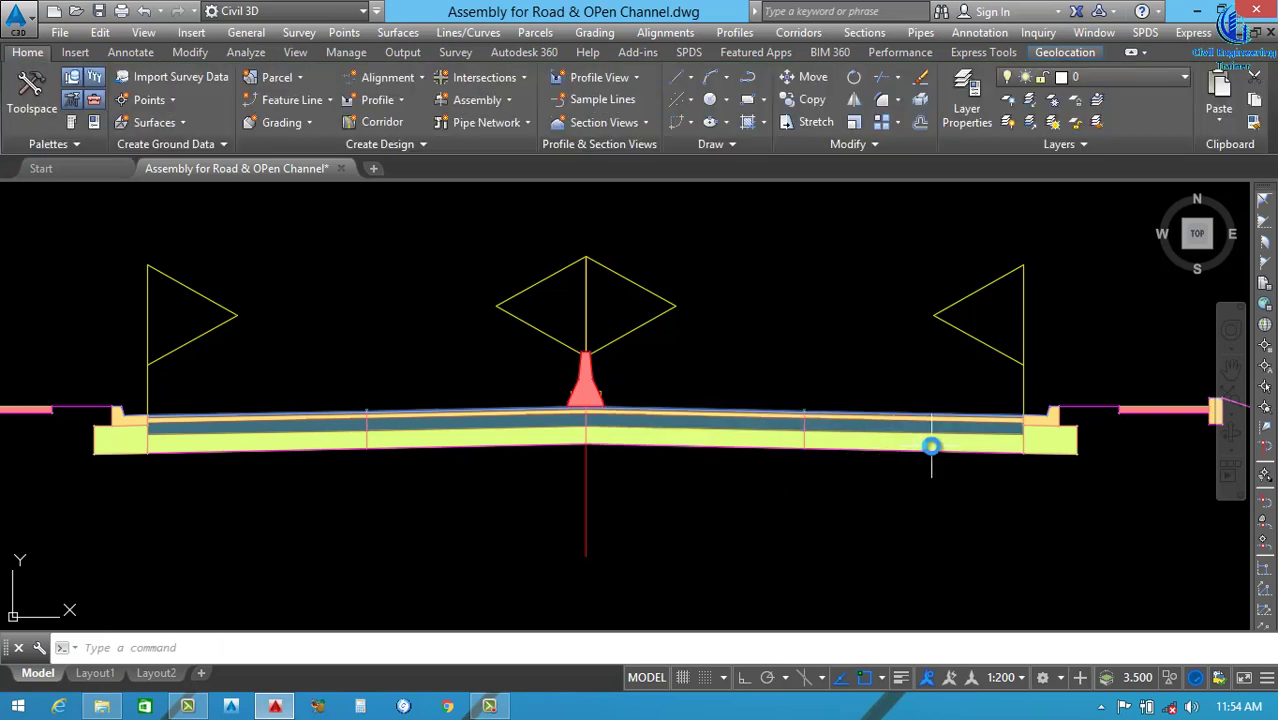
Examine the curb and gutter, sidewalk, outer curb and 3:1 side slopes of the ROAD-12 assembly.
middle_click_drag(916, 451, 647, 457)
scroll(820, 435, "up", 3)
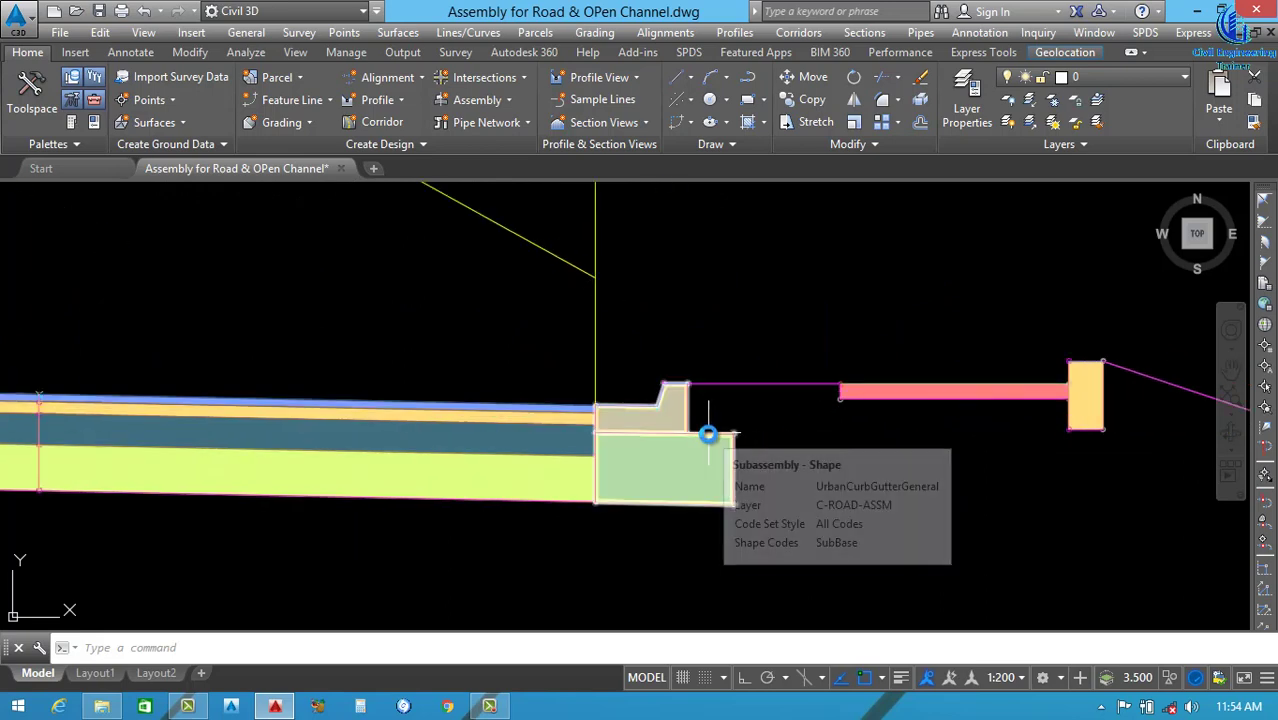
scroll(707, 432, "down", 3)
left_click(804, 414)
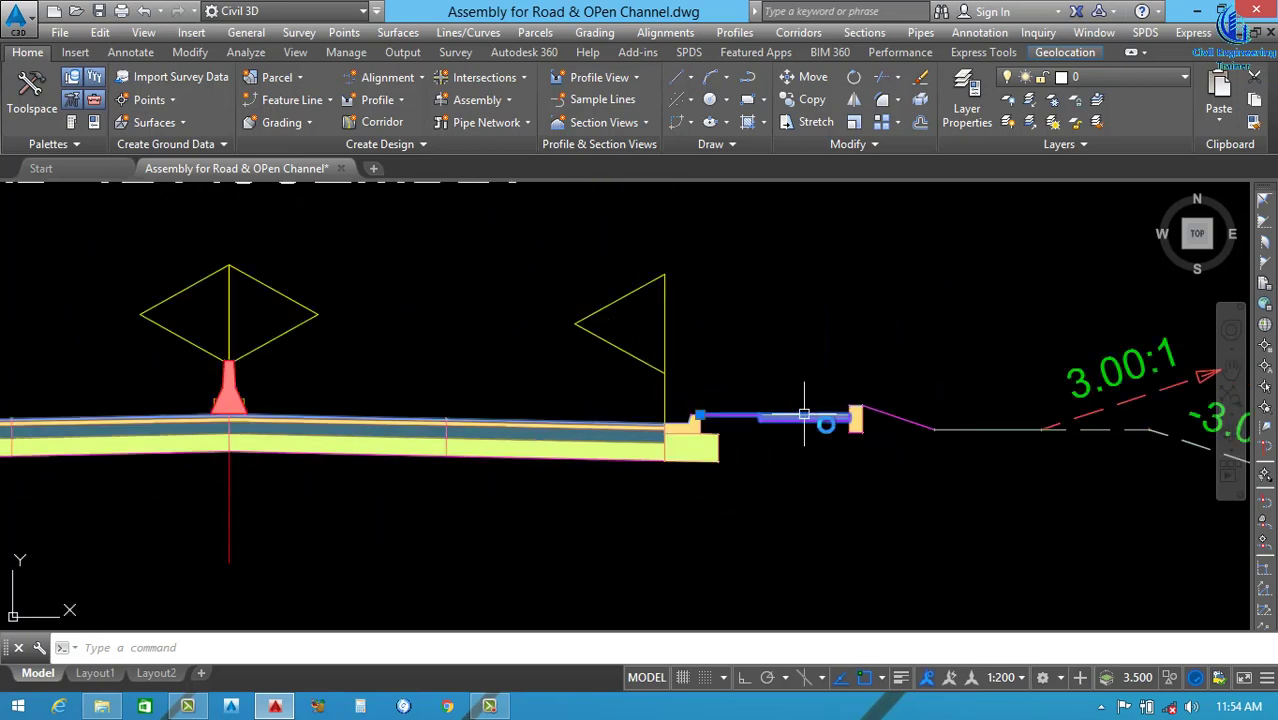
scroll(828, 414, "up", 4)
key("Escape")
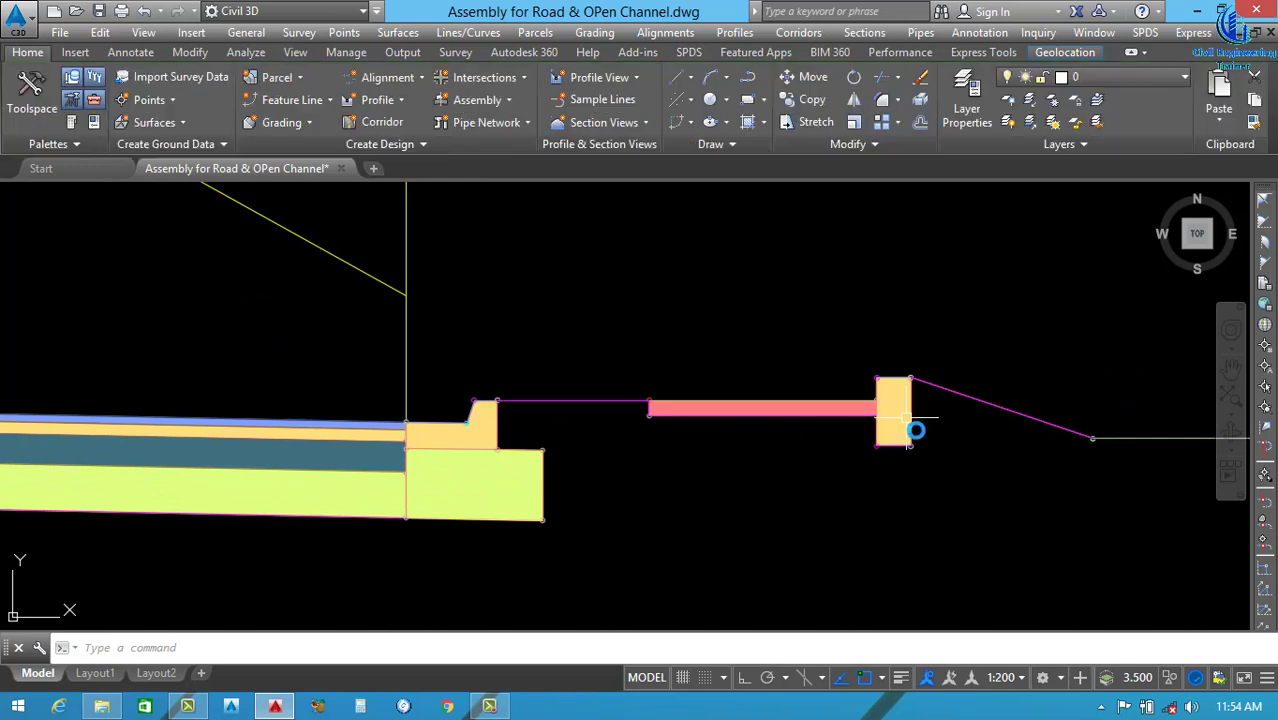
left_click(916, 430)
key("Escape")
scroll(812, 430, "down", 4)
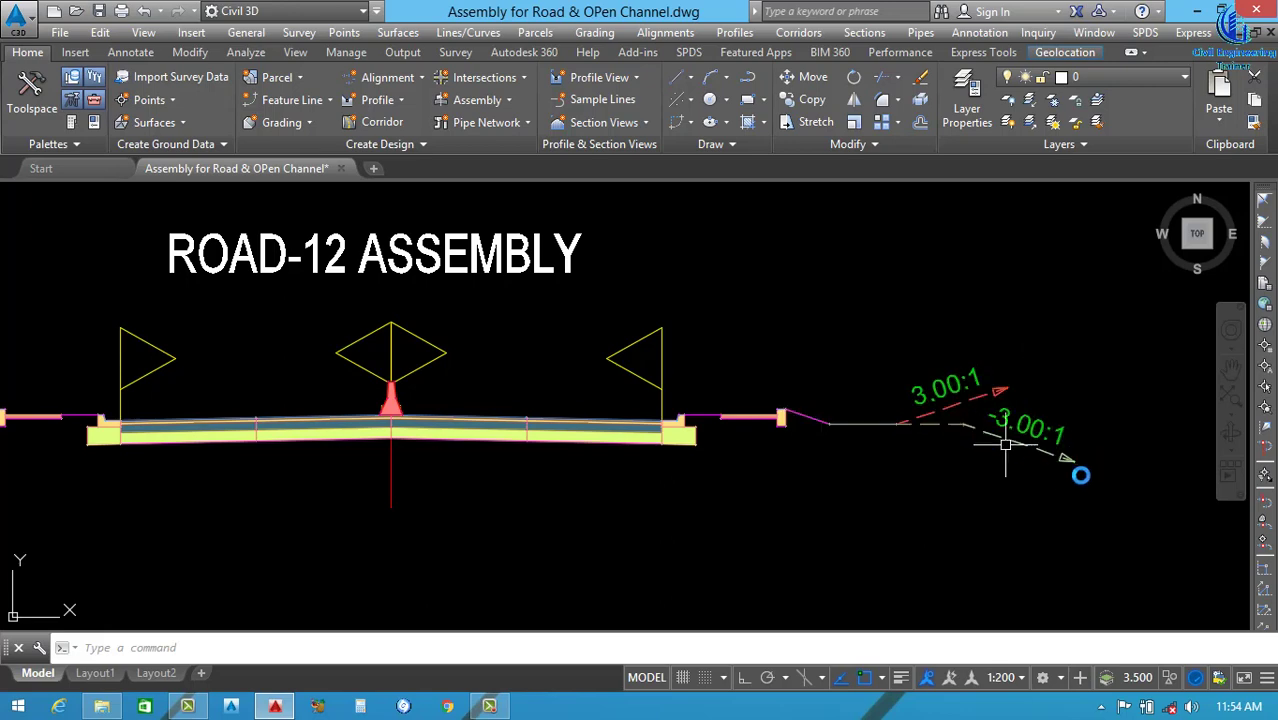
scroll(1055, 456, "down", 5)
scroll(755, 478, "up", 4)
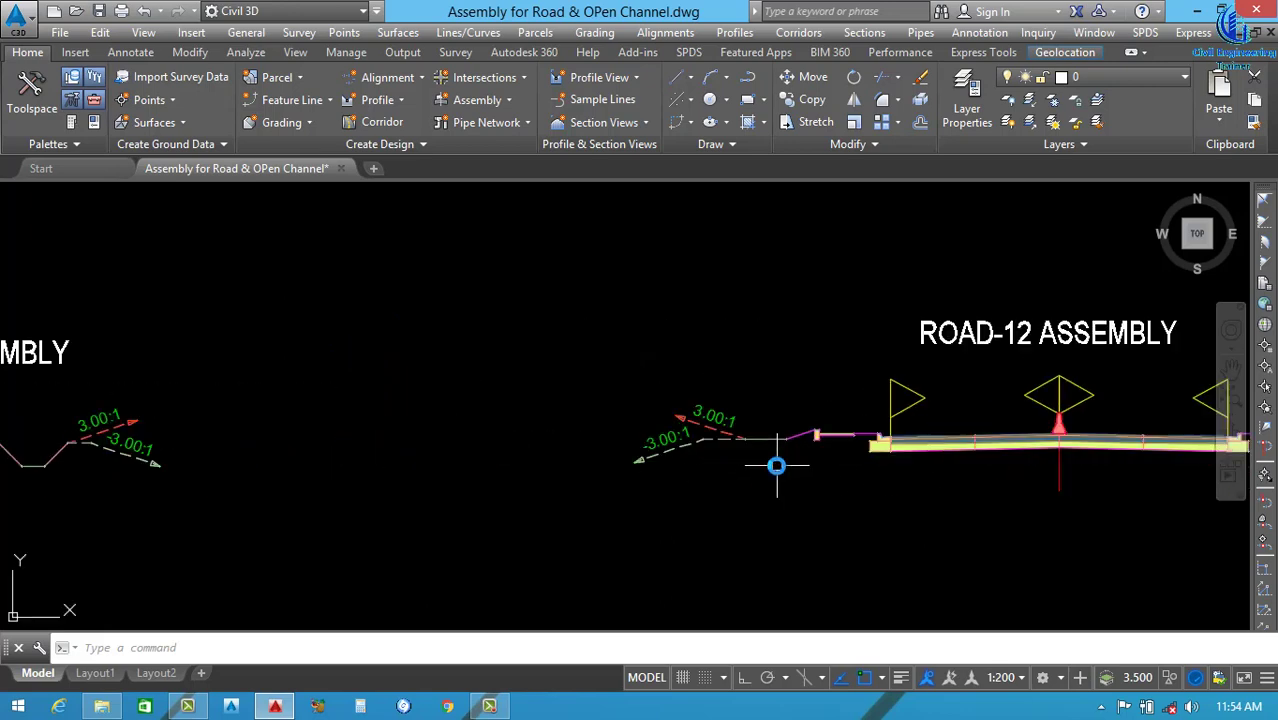
Examine the channel section, side ditches and 3:1 slopes of the OPEN CHANNEL assembly.
scroll(785, 442, "down", 4)
scroll(458, 443, "up", 3)
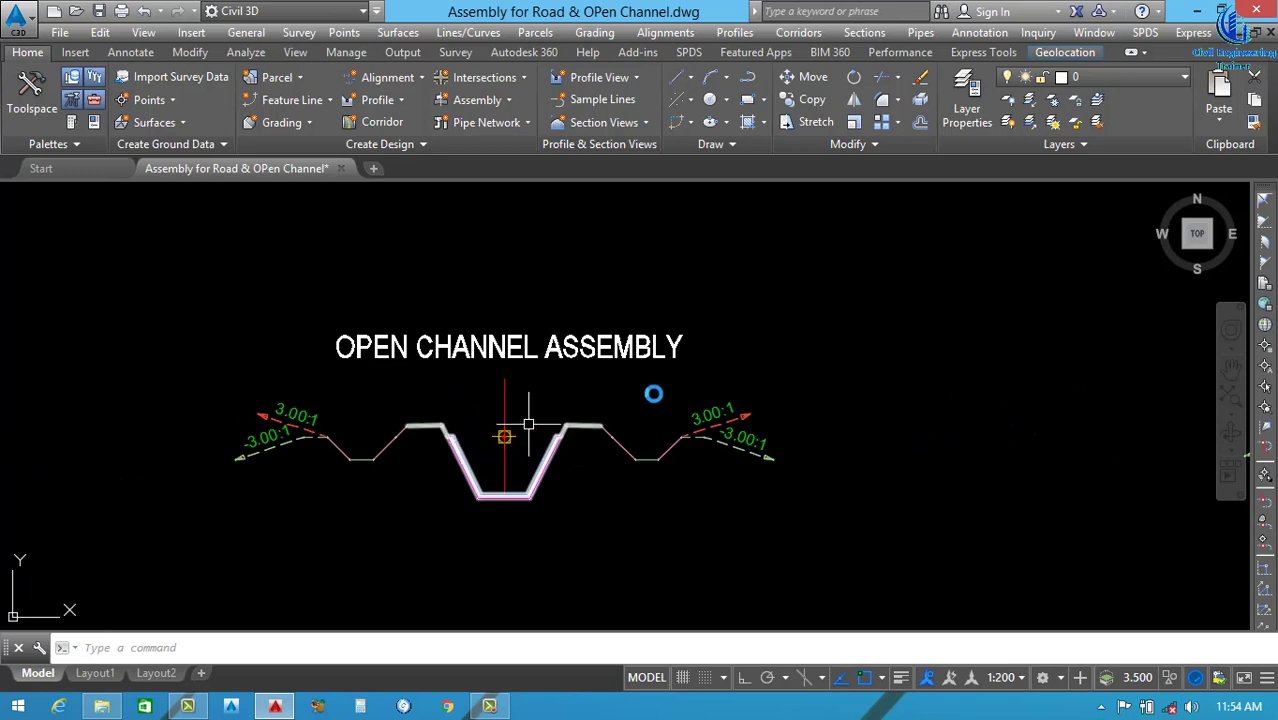
scroll(640, 400, "down", 4)
scroll(591, 428, "up", 4)
scroll(620, 413, "up", 2)
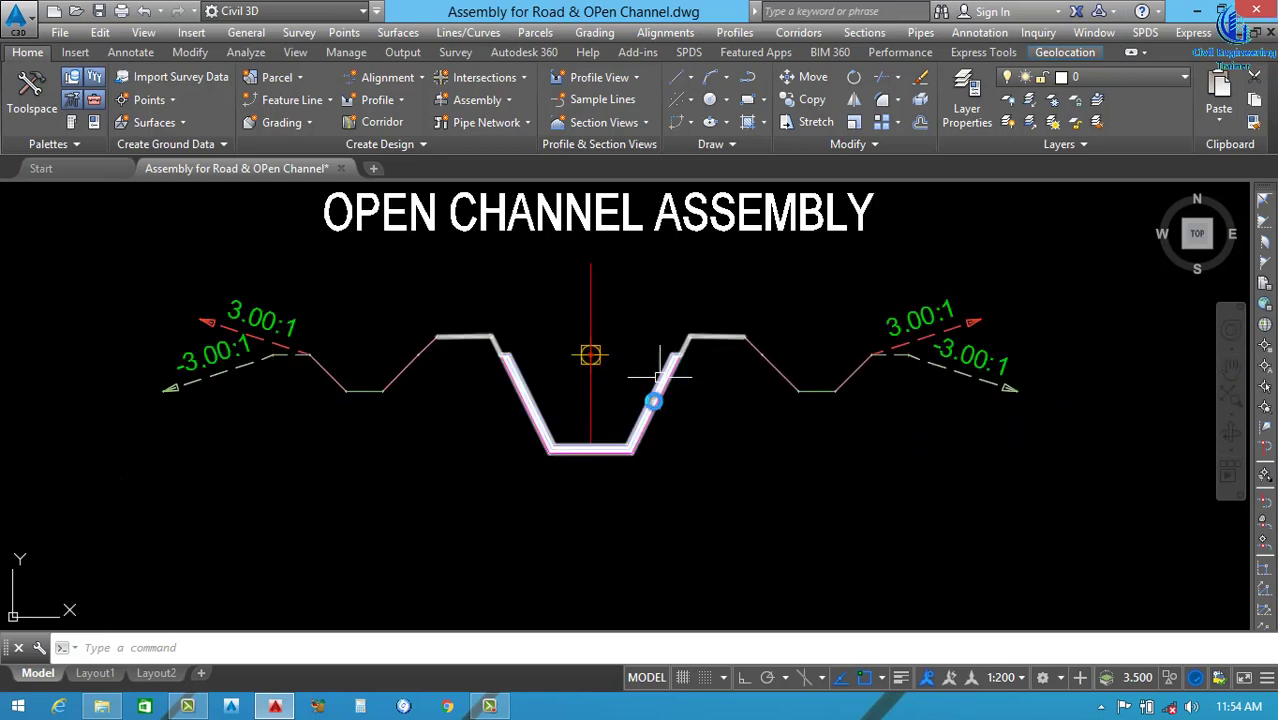
middle_click_drag(650, 392, 616, 450)
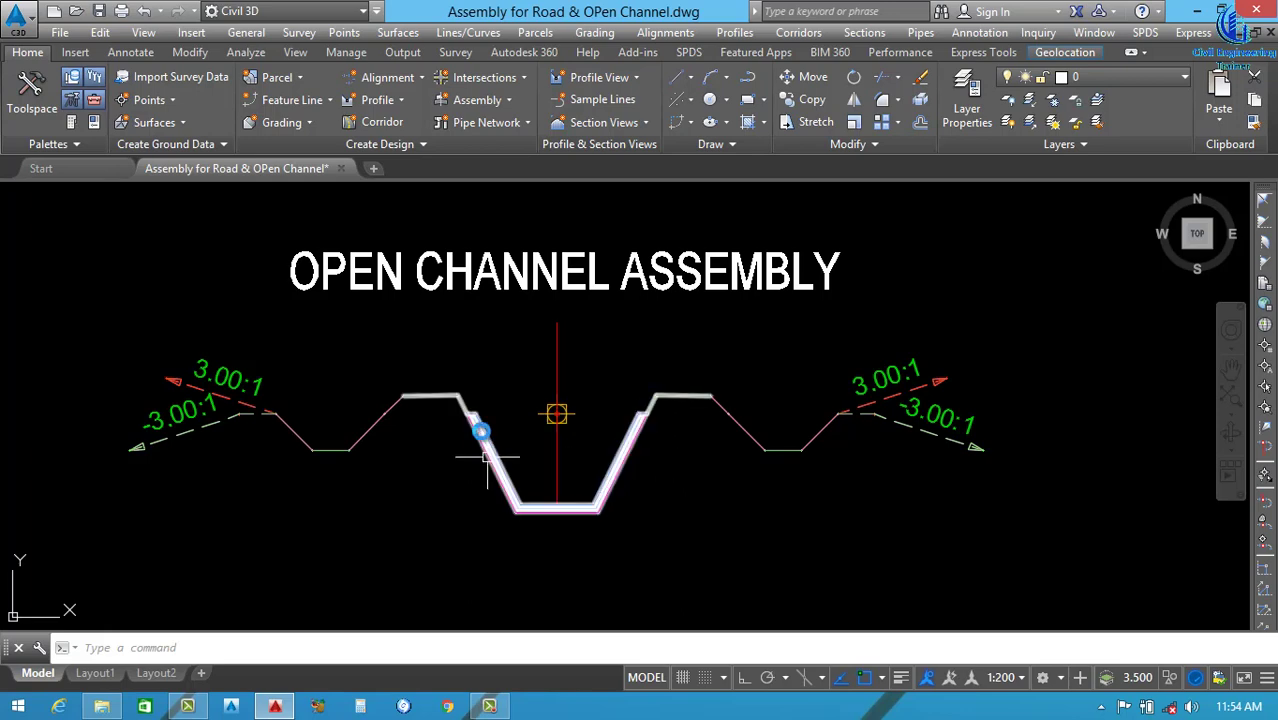
Examine the lined channel of the OPEN CHANNEL assembly and compare the overall layout of the three existing assemblies.
scroll(585, 523, "up", 4)
scroll(676, 366, "down", 2)
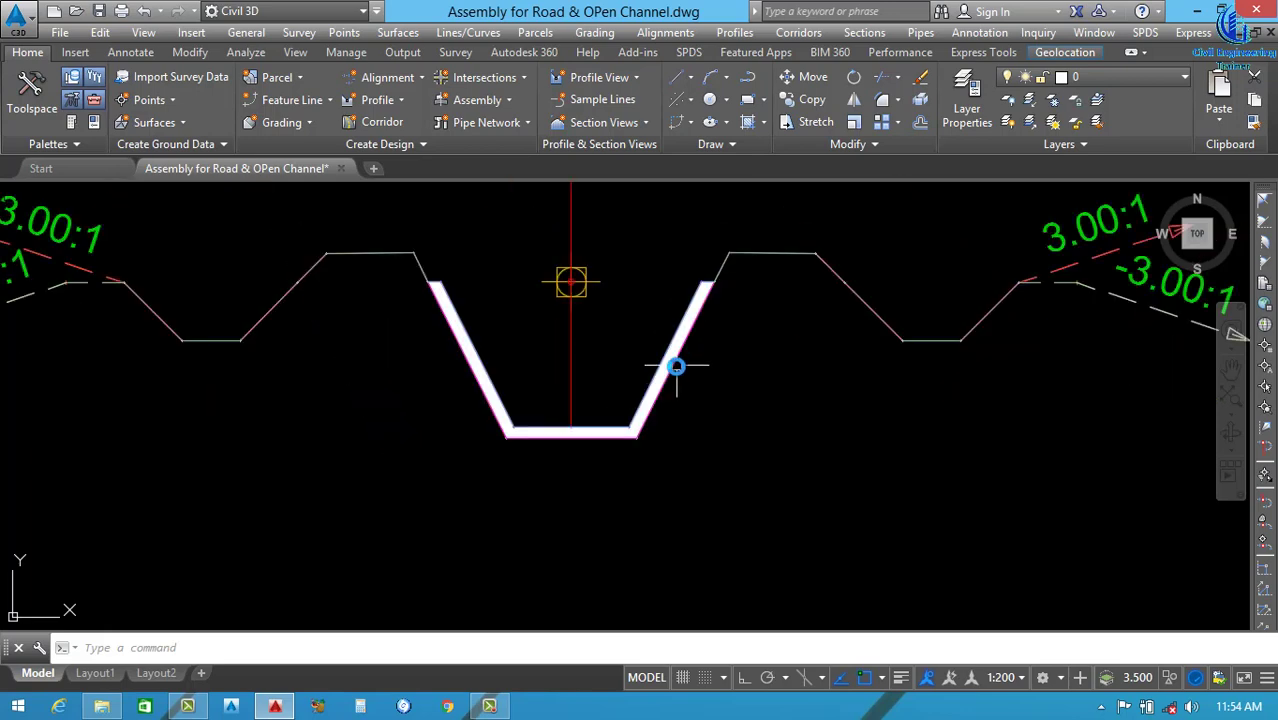
mouse_move(676, 366)
middle_mouse_down()
mouse_move(676, 397)
mouse_move(622, 491)
middle_mouse_up()
scroll(672, 432, "down", 2)
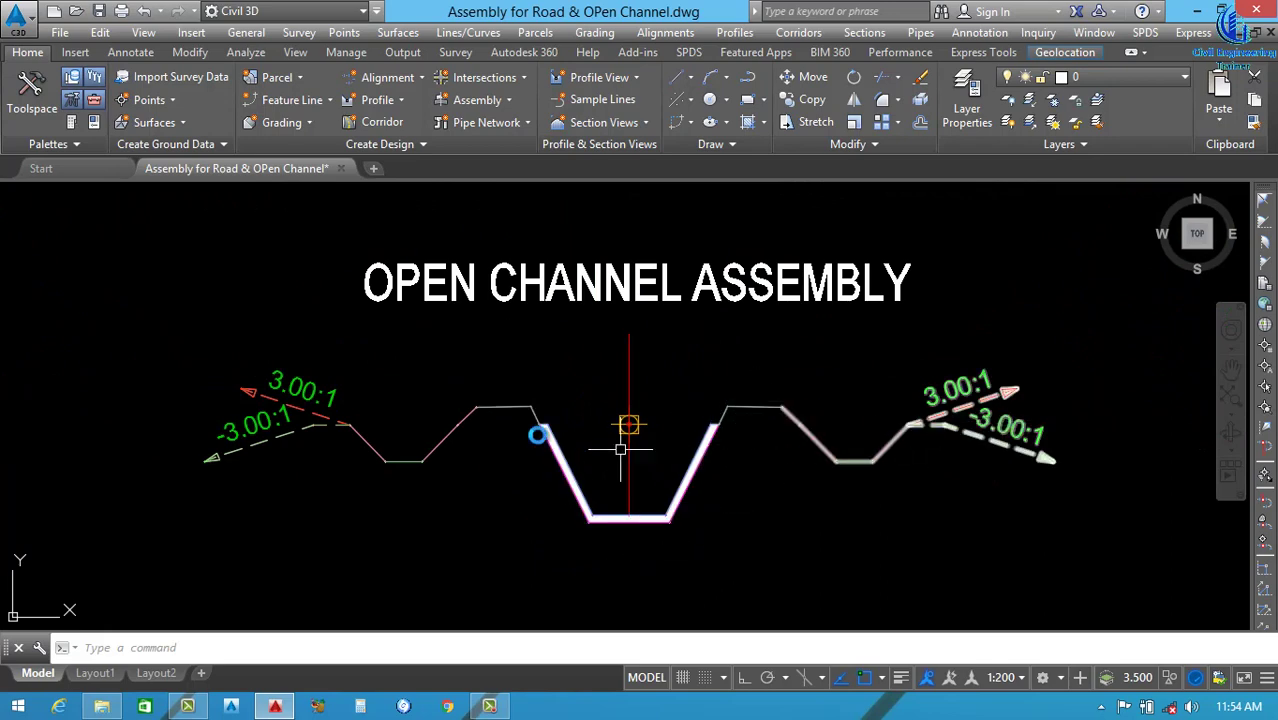
scroll(493, 392, "down", 5)
scroll(430, 390, "down", 4)
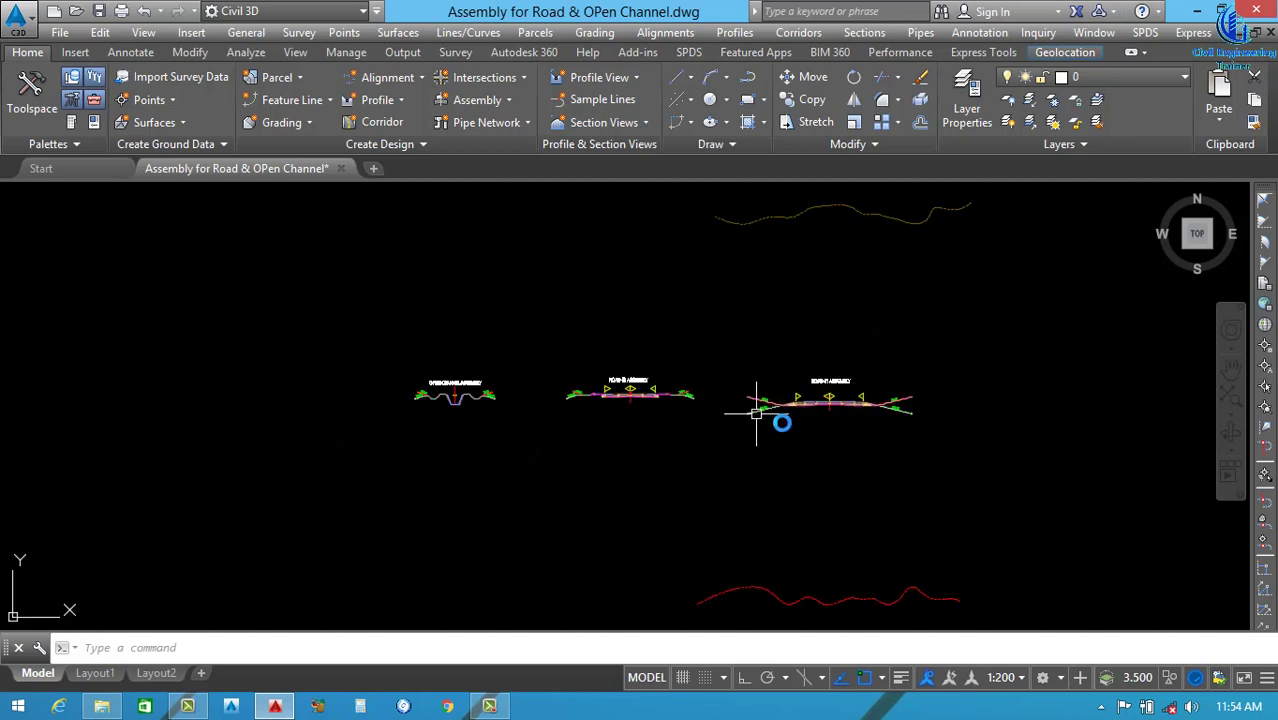
scroll(847, 431, "up", 2)
middle_click_drag(799, 431, 764, 434)
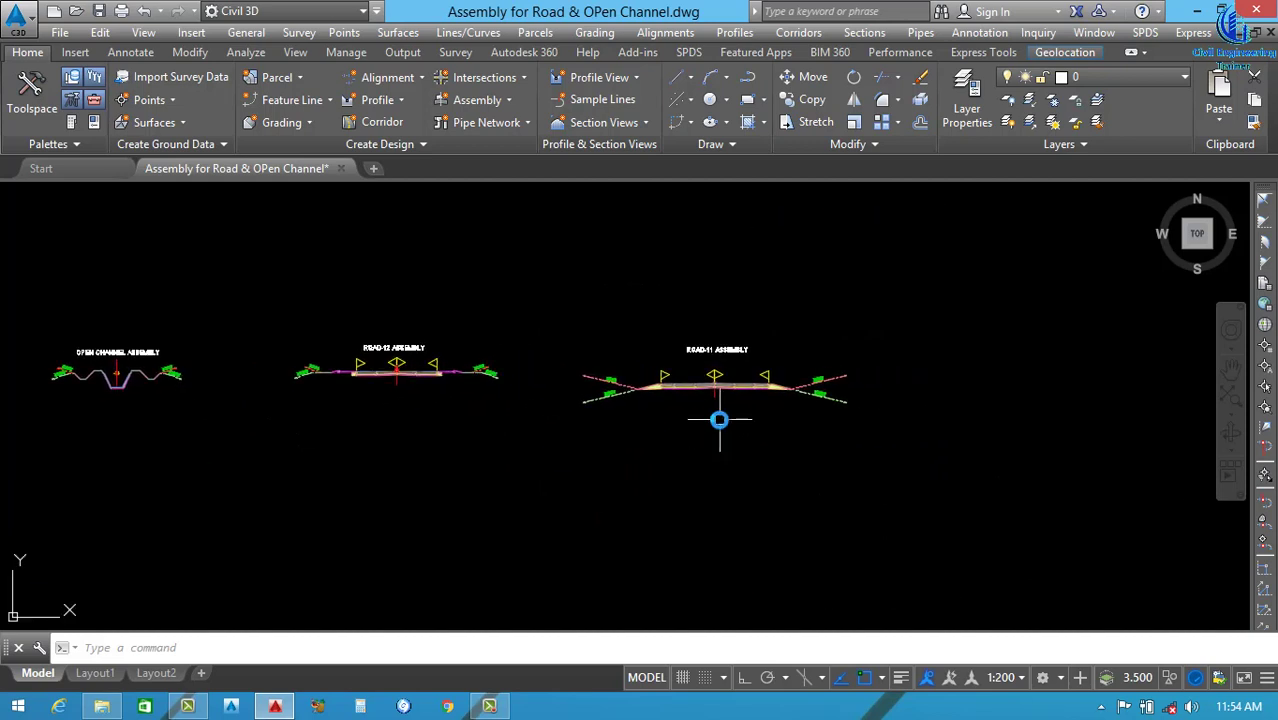
scroll(719, 415, "up", 4)
scroll(678, 357, "down", 2)
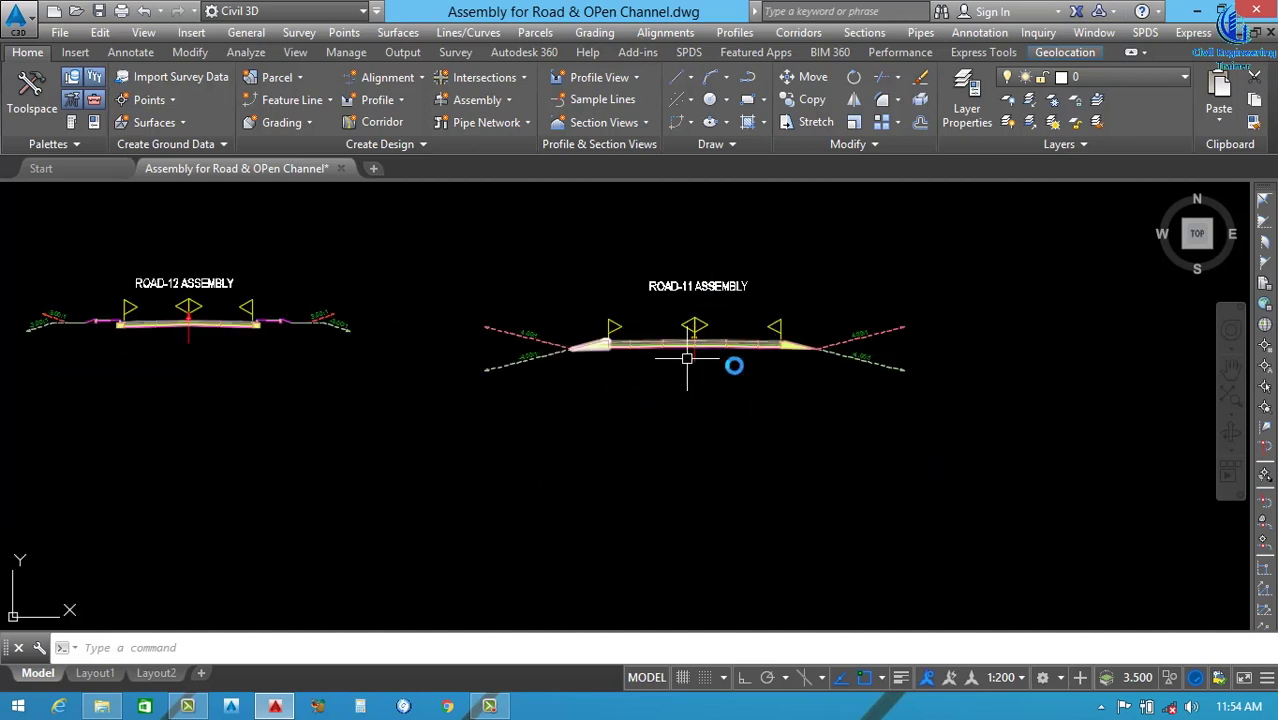
scroll(759, 379, "down", 2)
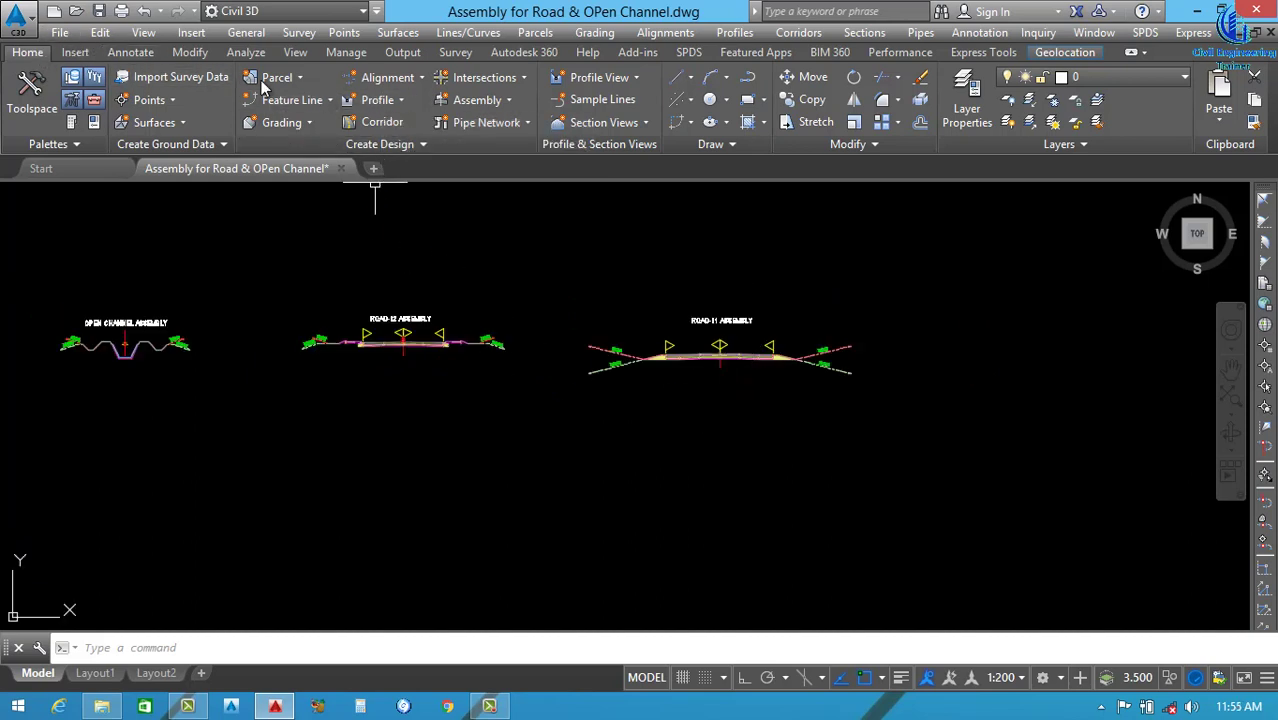
Start creating a new assembly and name it Road-101.
left_click(492, 102)
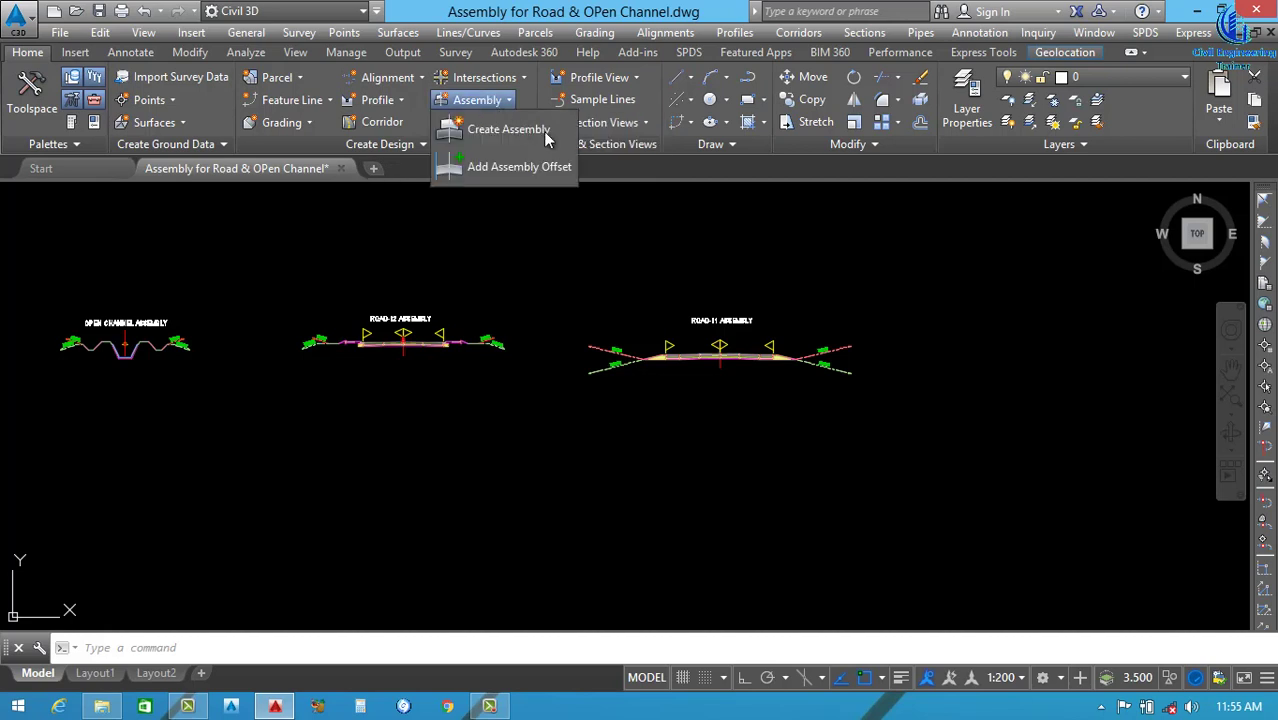
left_click(510, 130)
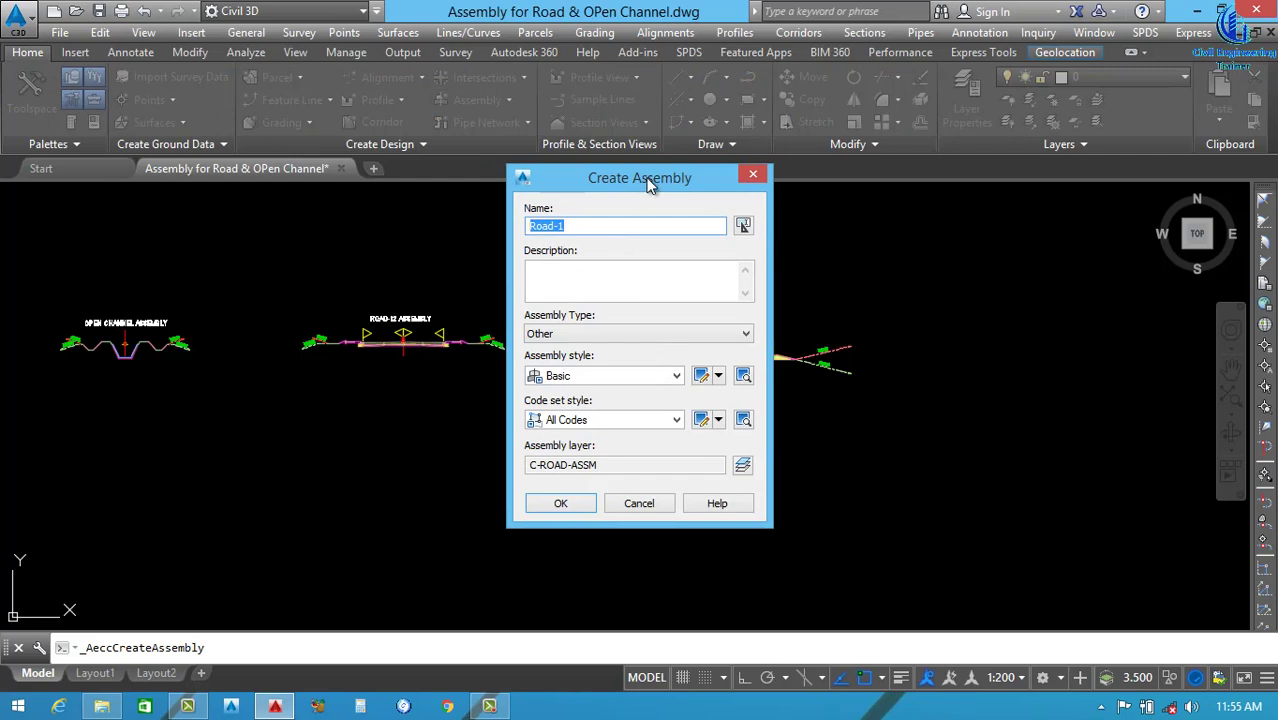
left_click_drag(650, 185, 760, 153)
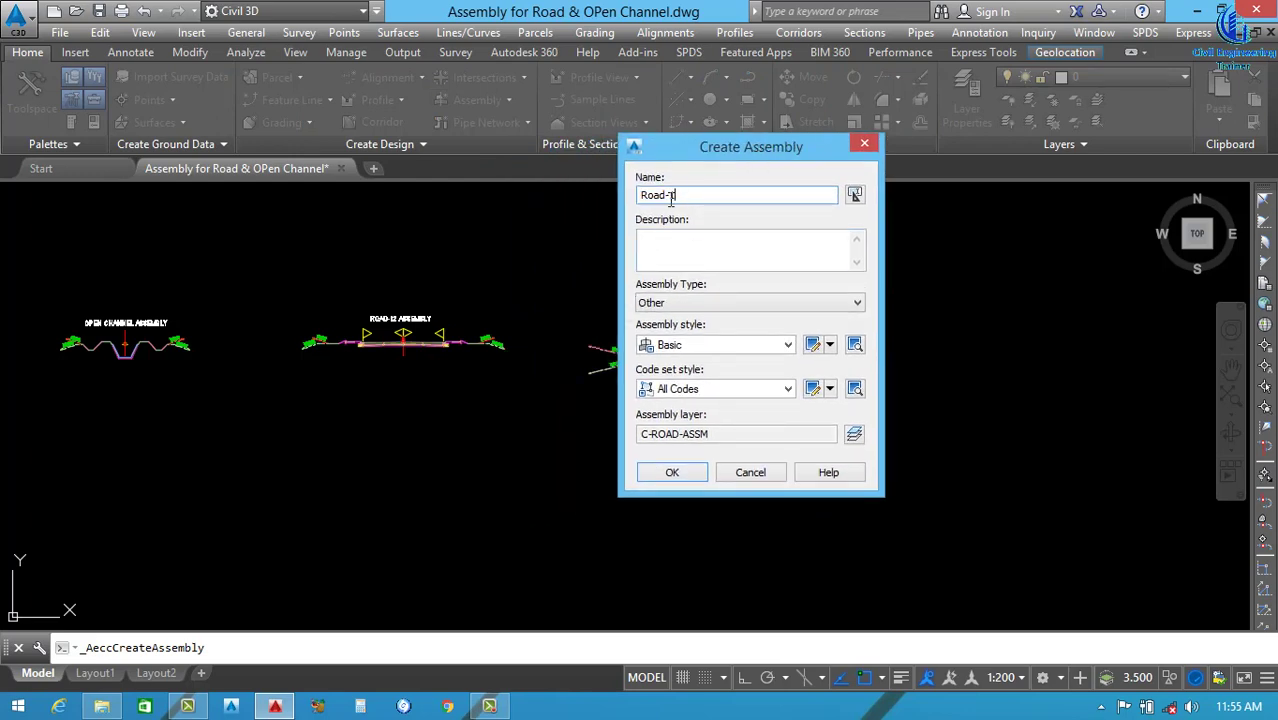
type("Road-100")
key("BackSpace")
type("1")
Set the assembly type to Other, style Basic and code set All Codes, and place its baseline below the ROAD-11 assembly.
left_click(710, 304)
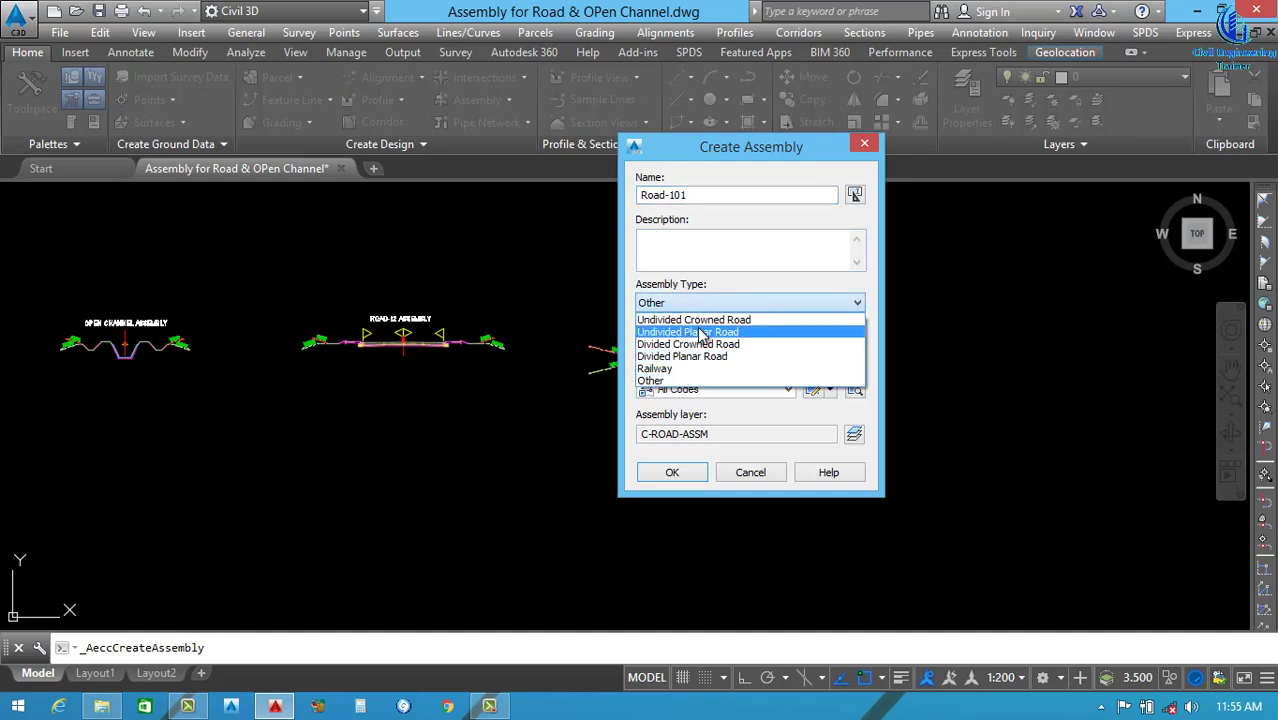
left_click(656, 384)
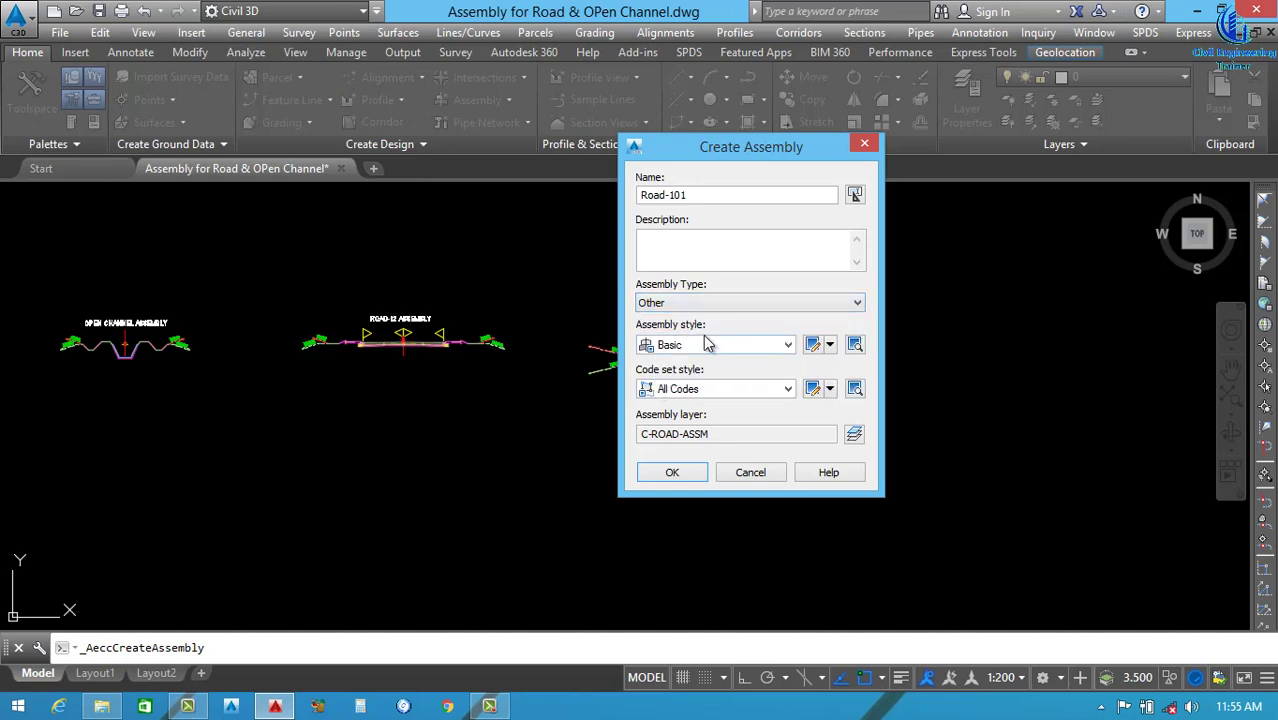
left_click(742, 350)
left_click(688, 372)
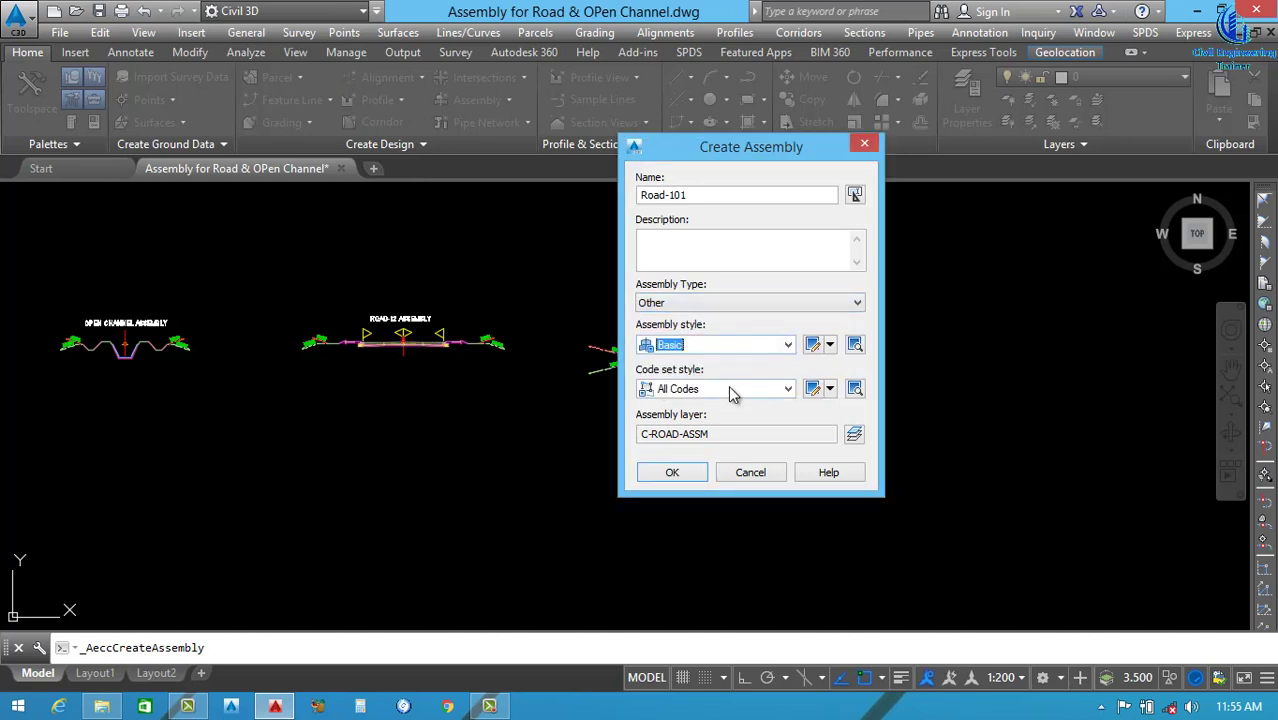
left_click(727, 388)
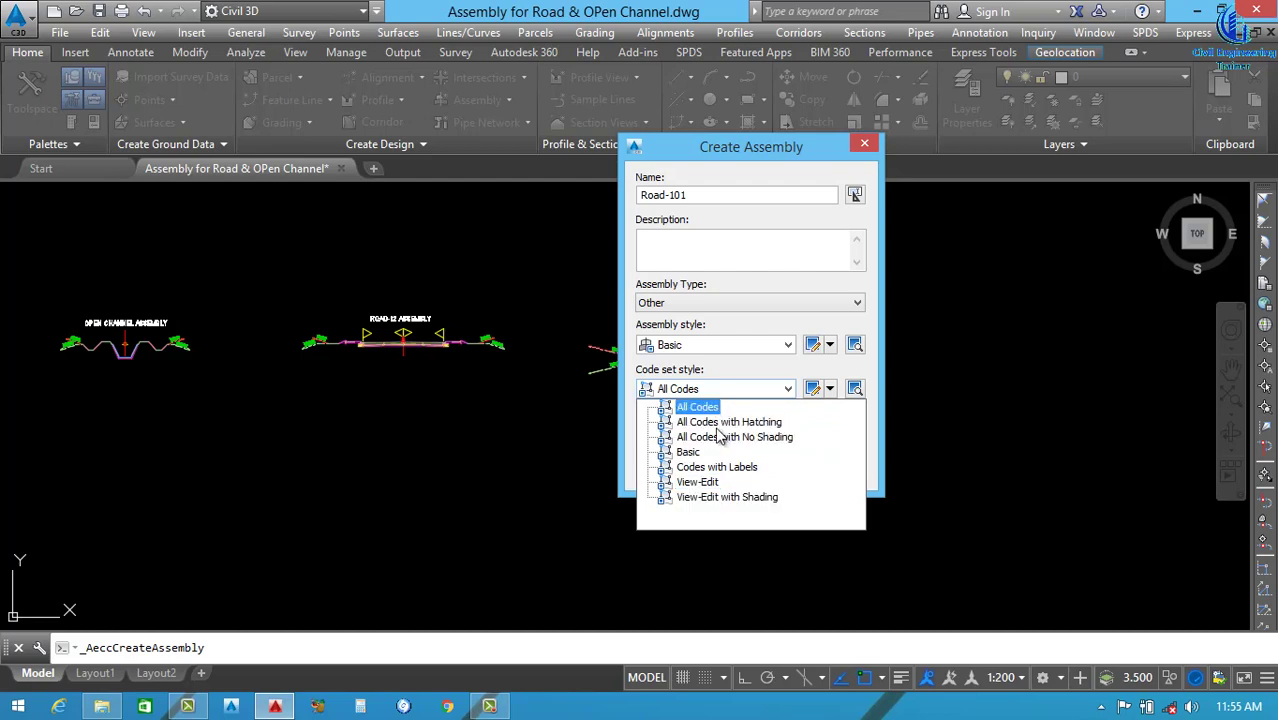
left_click(712, 407)
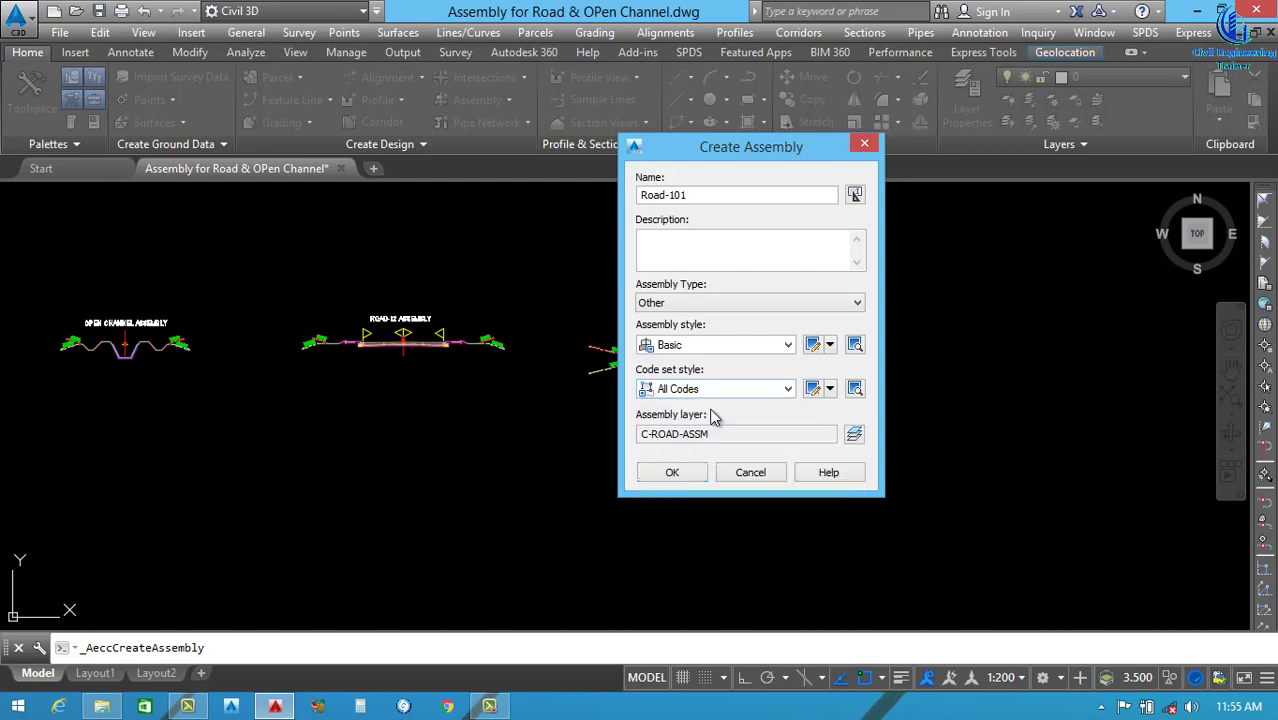
left_click(672, 478)
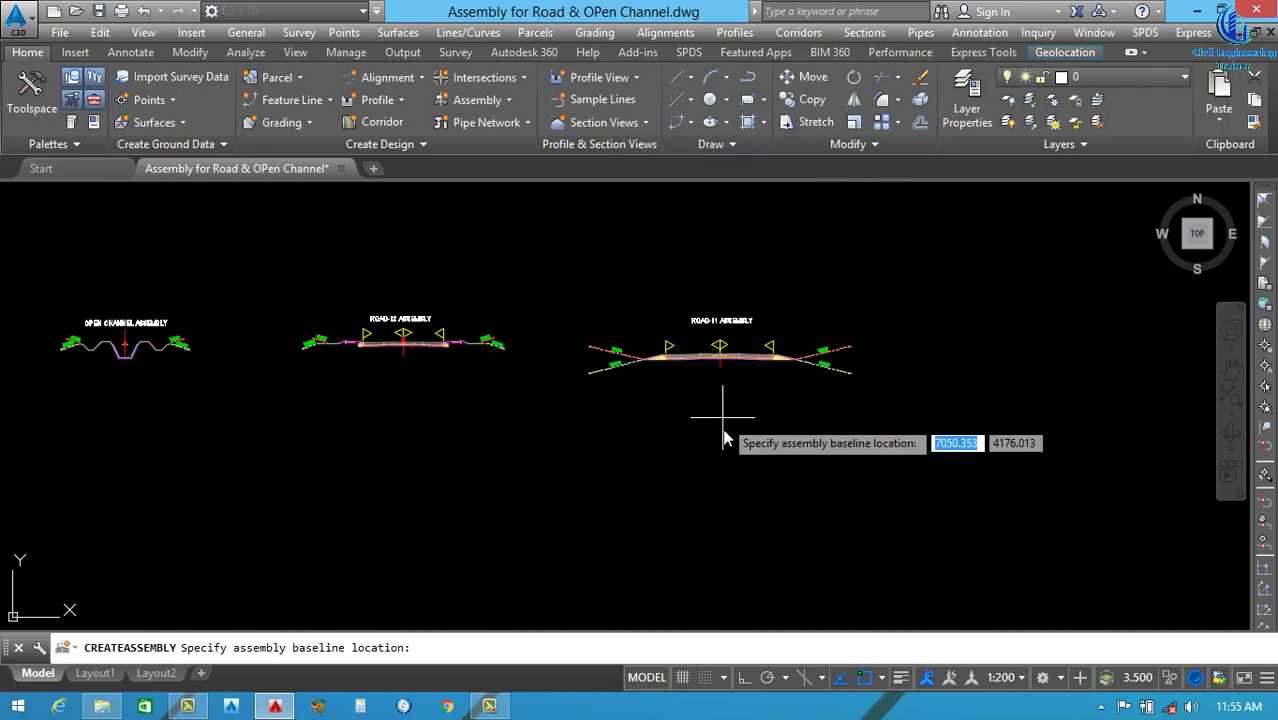
left_click(722, 486)
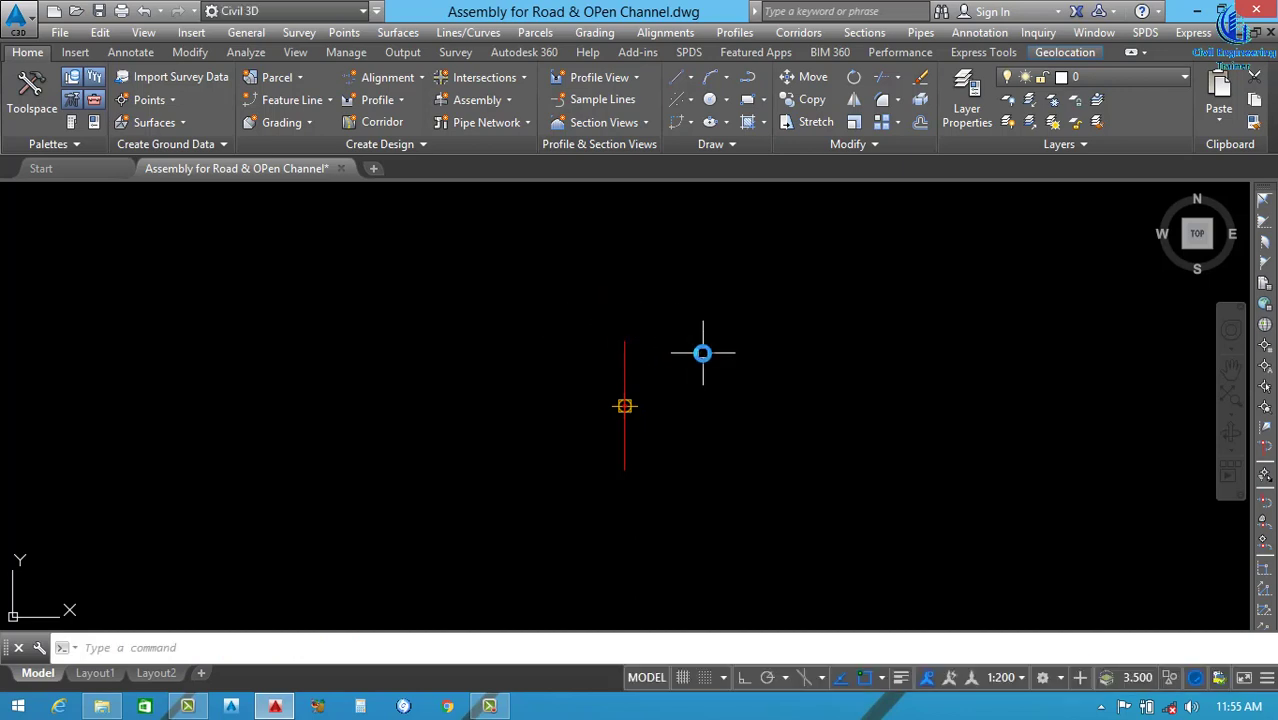
Examine the new Road-101 baseline and its marker point below the ROAD-11 assembly.
scroll(706, 448, "down", 4)
scroll(690, 360, "down", 2)
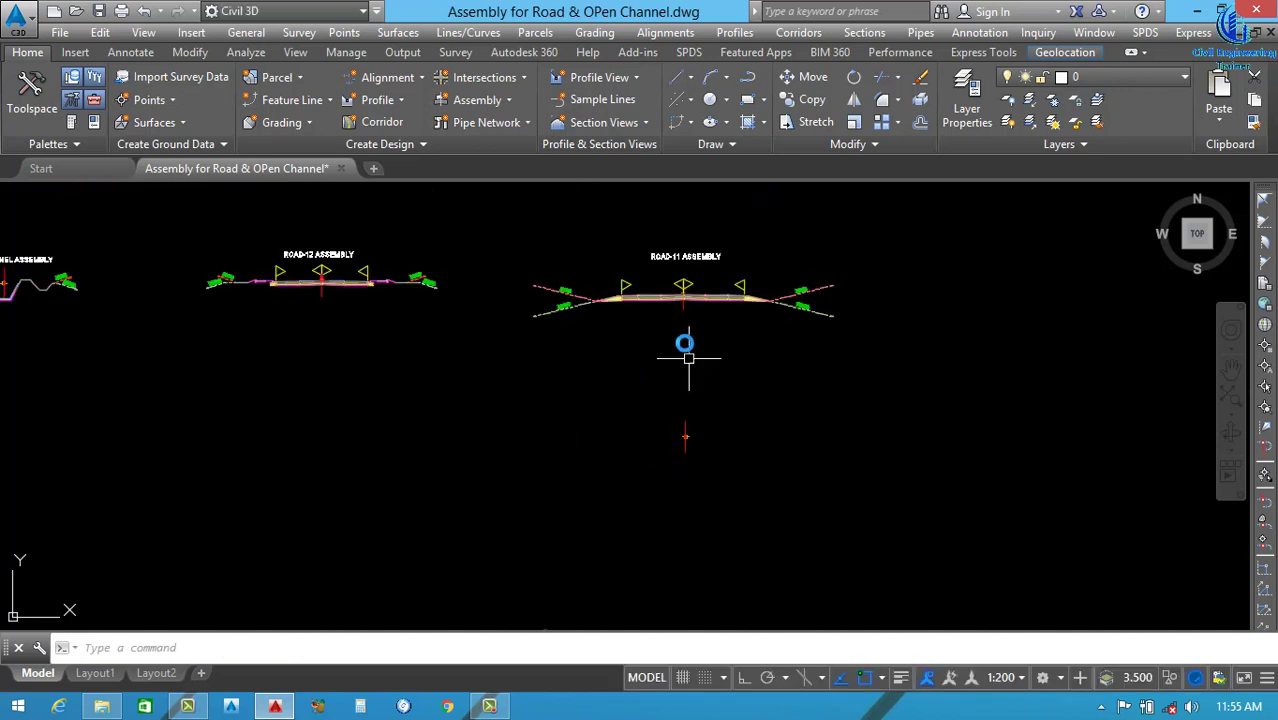
scroll(685, 300, "up", 5)
scroll(690, 420, "down", 4)
scroll(687, 533, "up", 6)
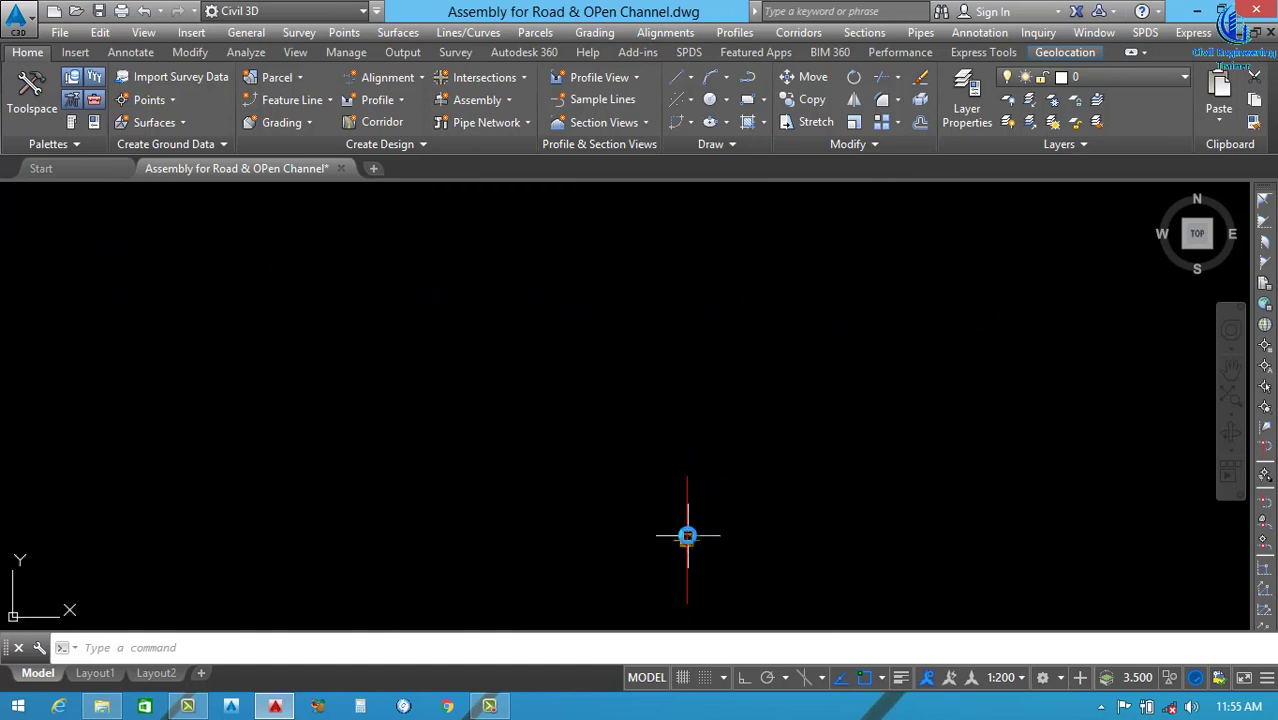
middle_click_drag(693, 451, 685, 345)
left_click(611, 341)
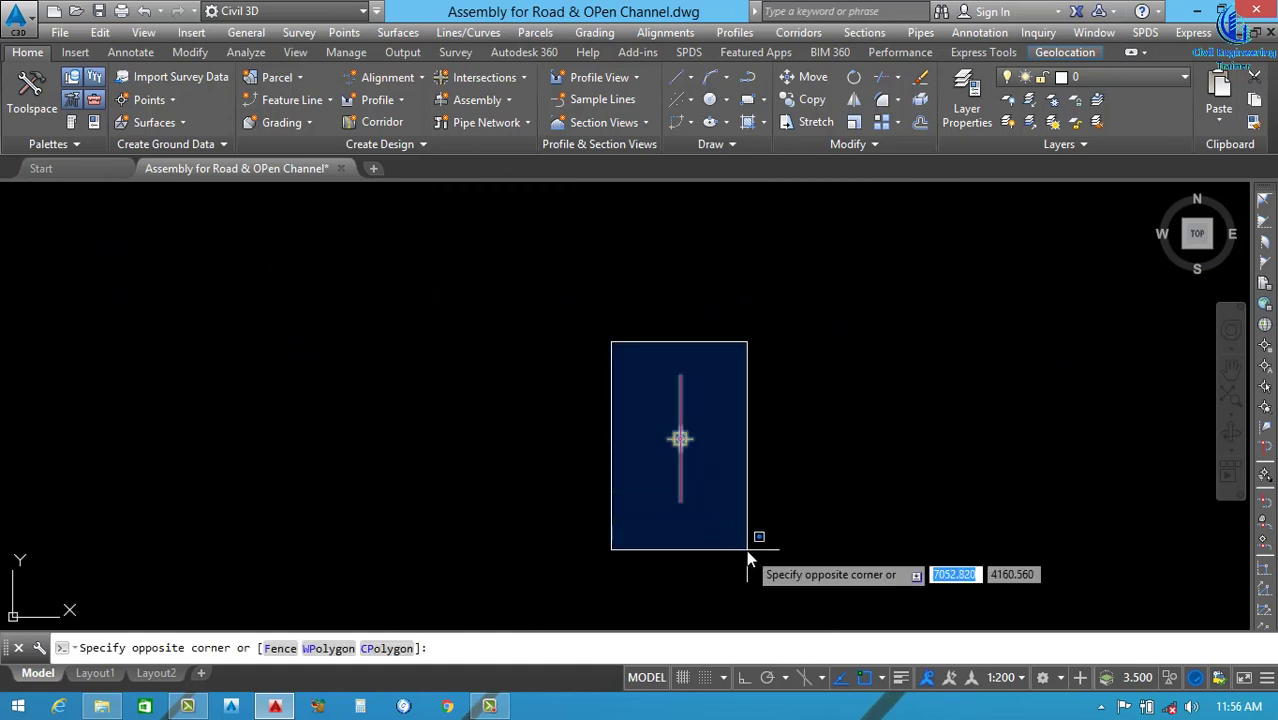
left_click(752, 536)
key("Escape")
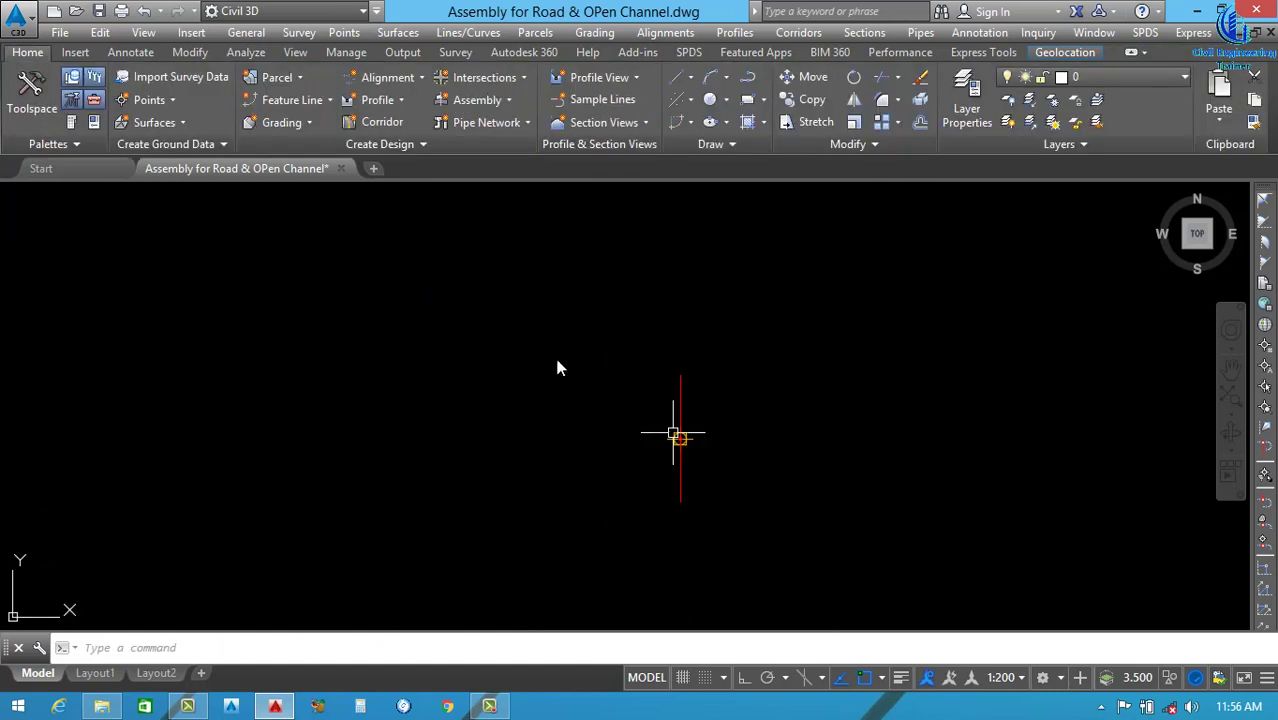
Open the subassembly tool palettes and browse the basic, shoulder and median subassemblies.
left_click(70, 122)
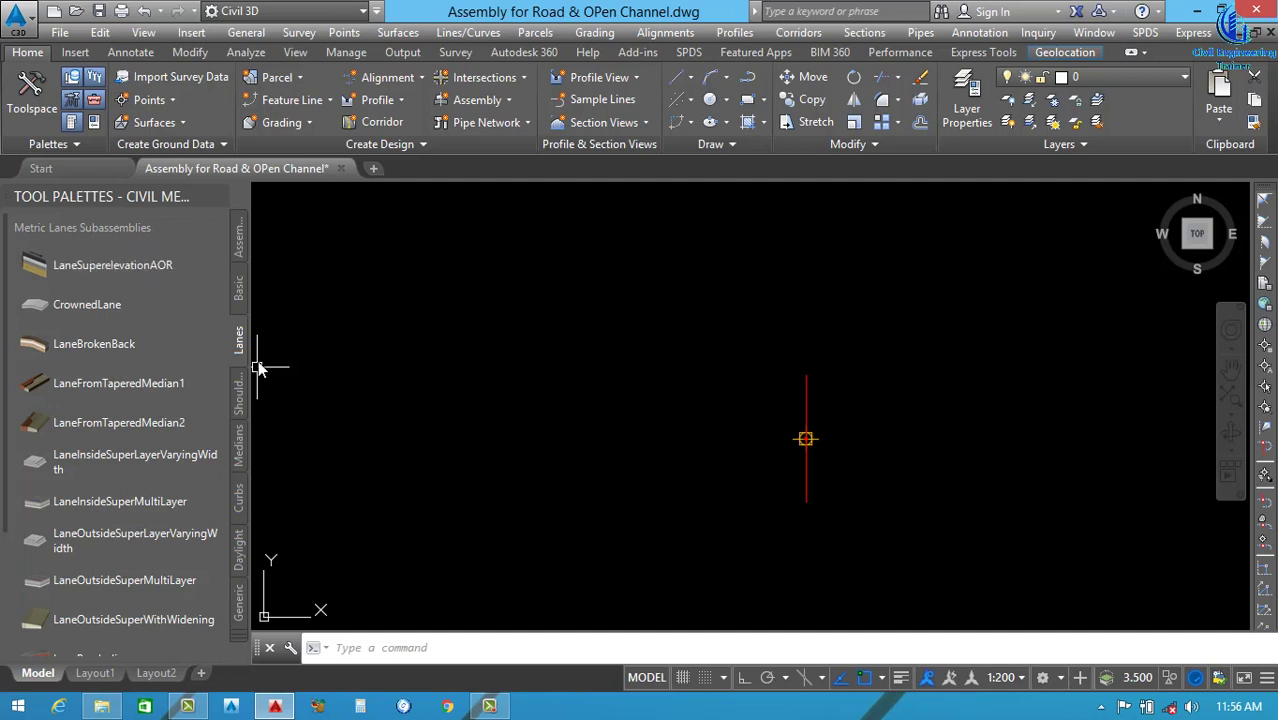
left_click(240, 296)
left_click(238, 391)
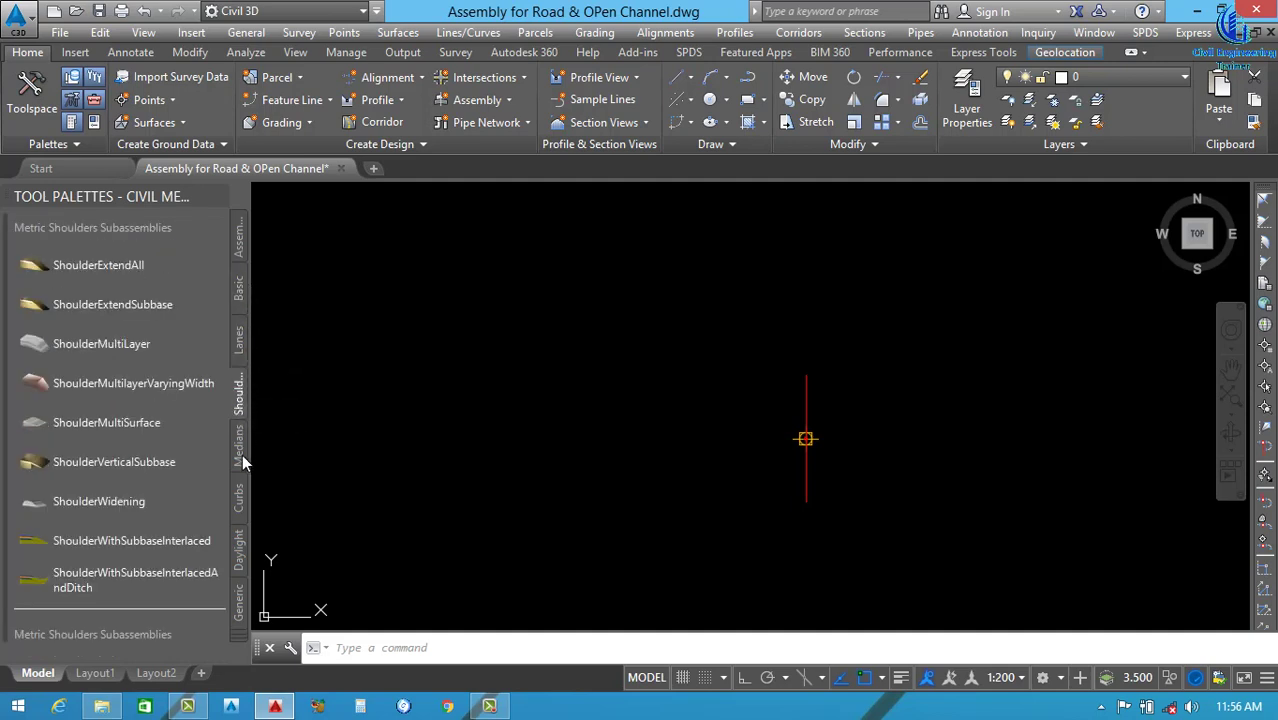
left_click(240, 450)
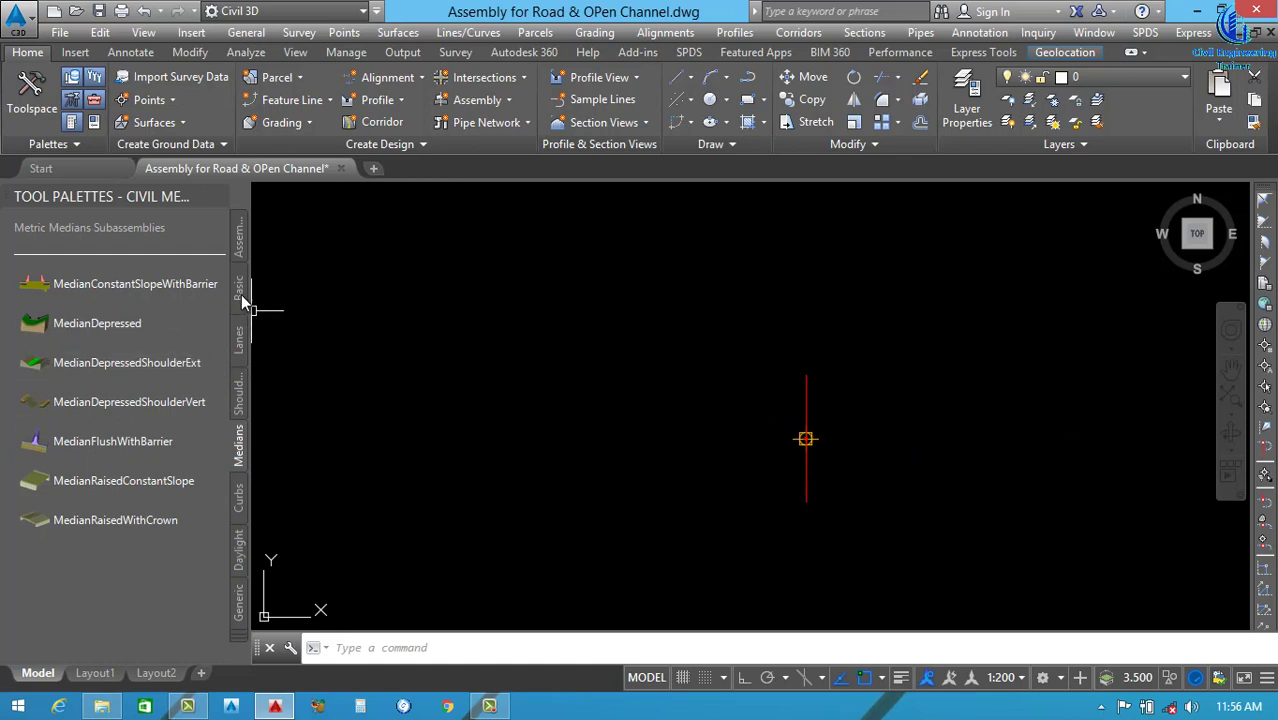
Attach a right-side LaneSuperelevationAOR subassembly to the marker point of the Road-101 baseline.
left_click(241, 341)
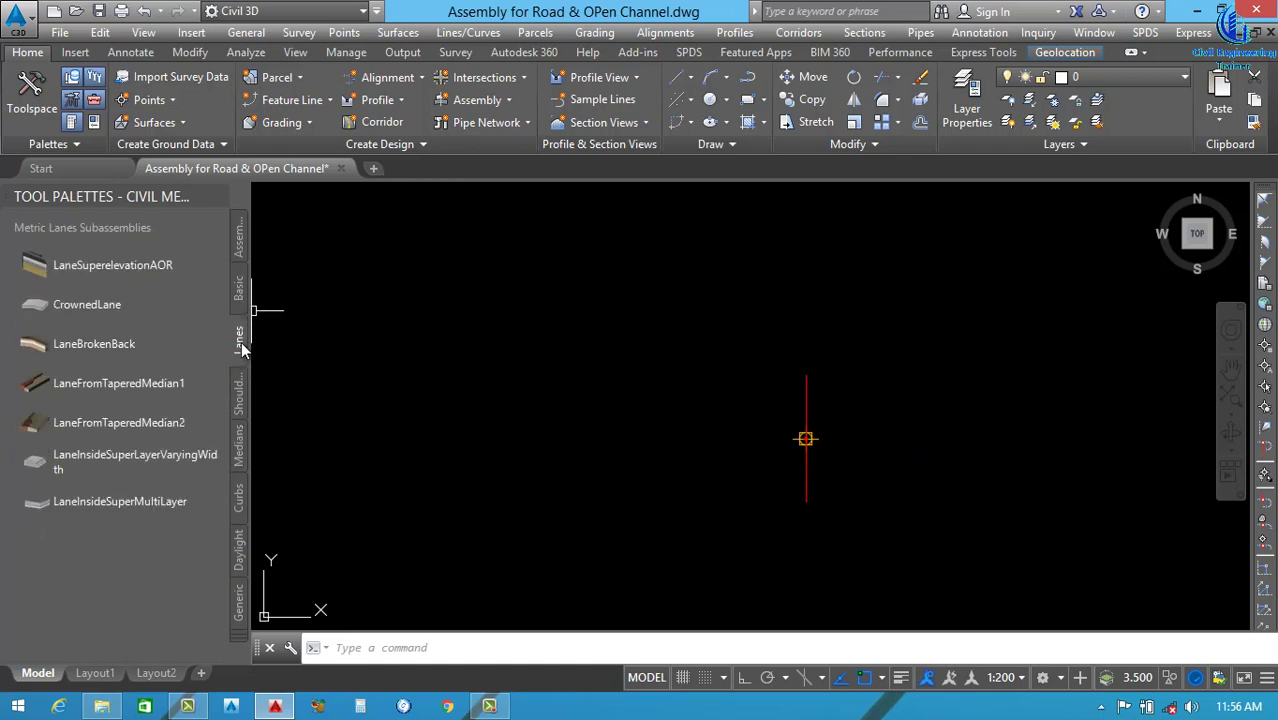
left_click(120, 263)
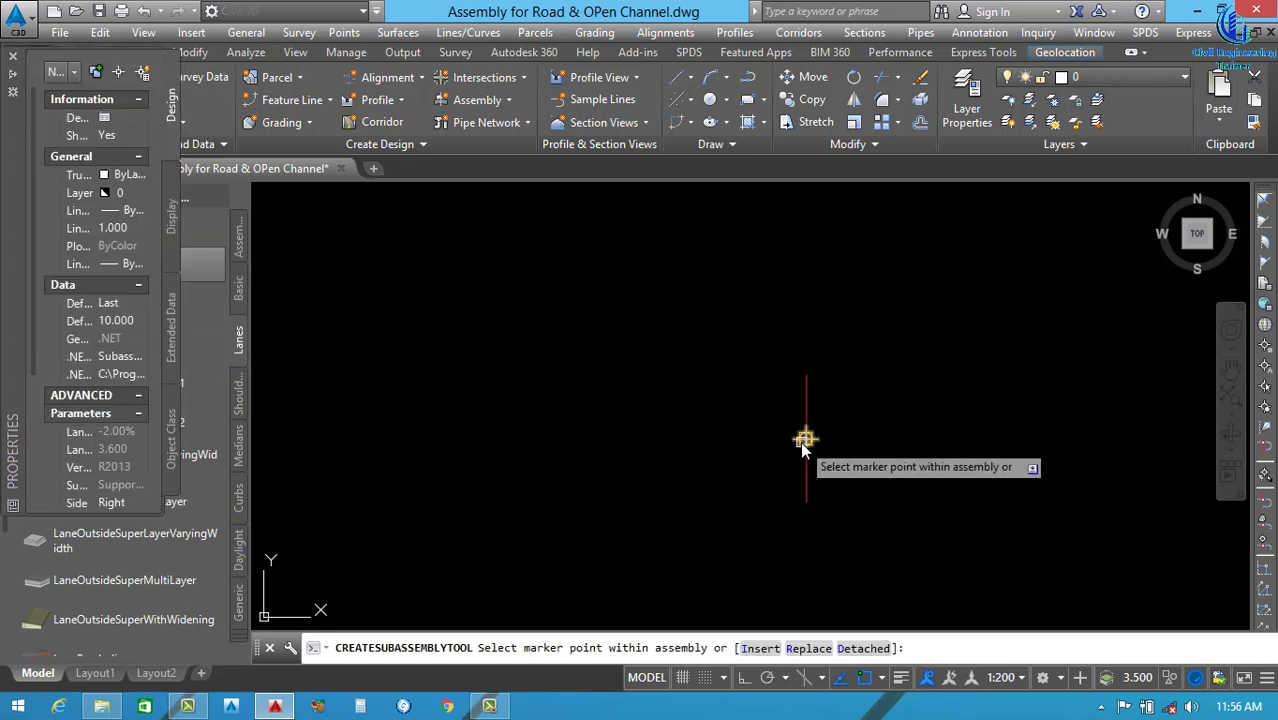
scroll(805, 440, "up", 5)
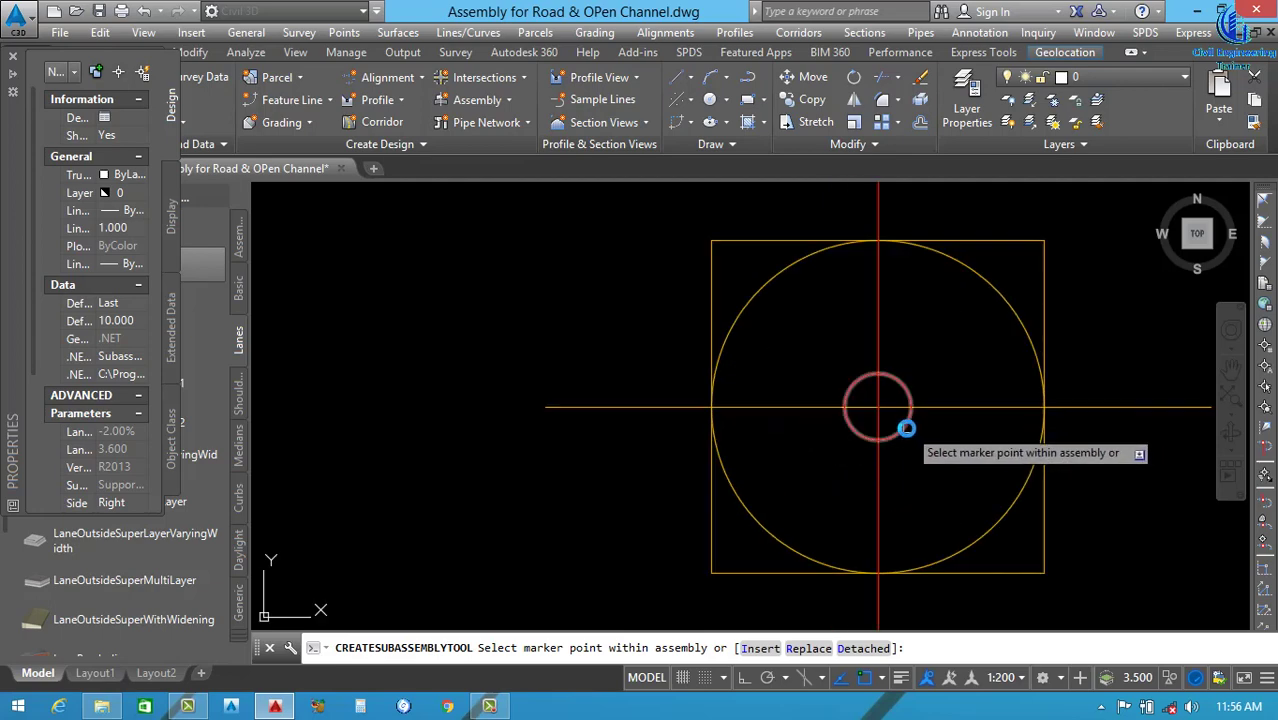
left_click(906, 428)
scroll(608, 406, "down", 6)
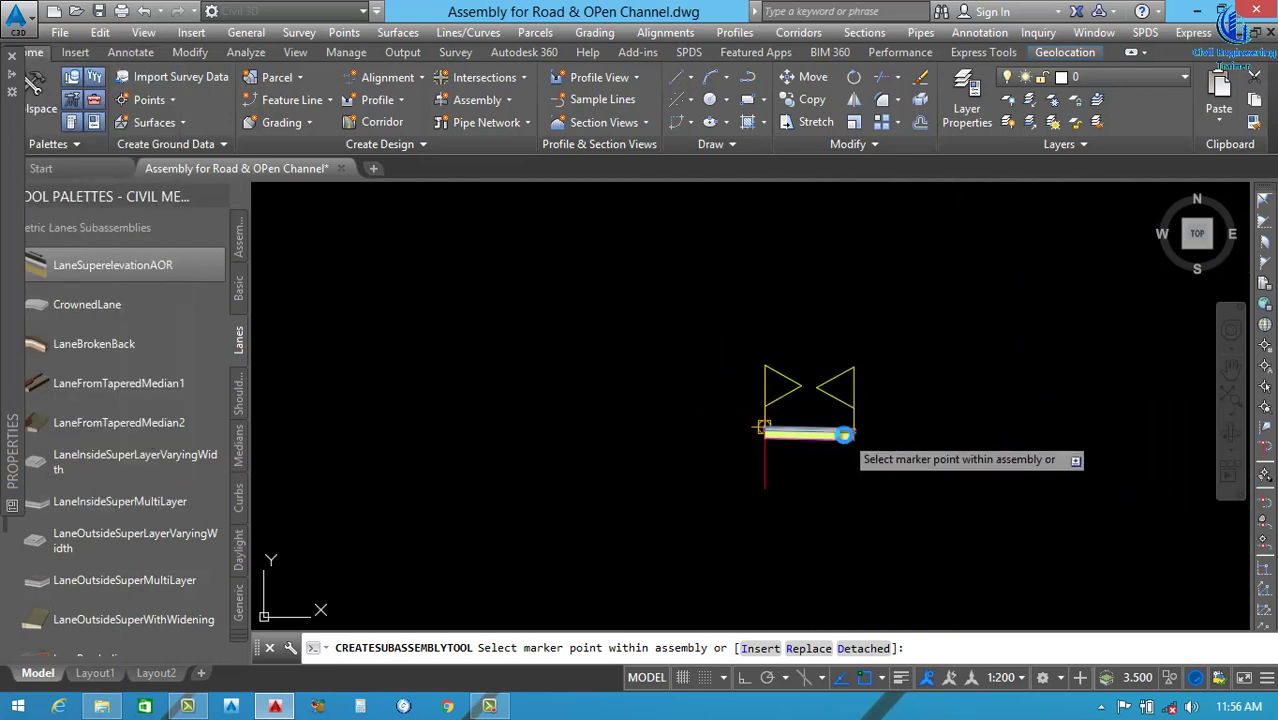
scroll(830, 445, "up", 3)
left_click(805, 385)
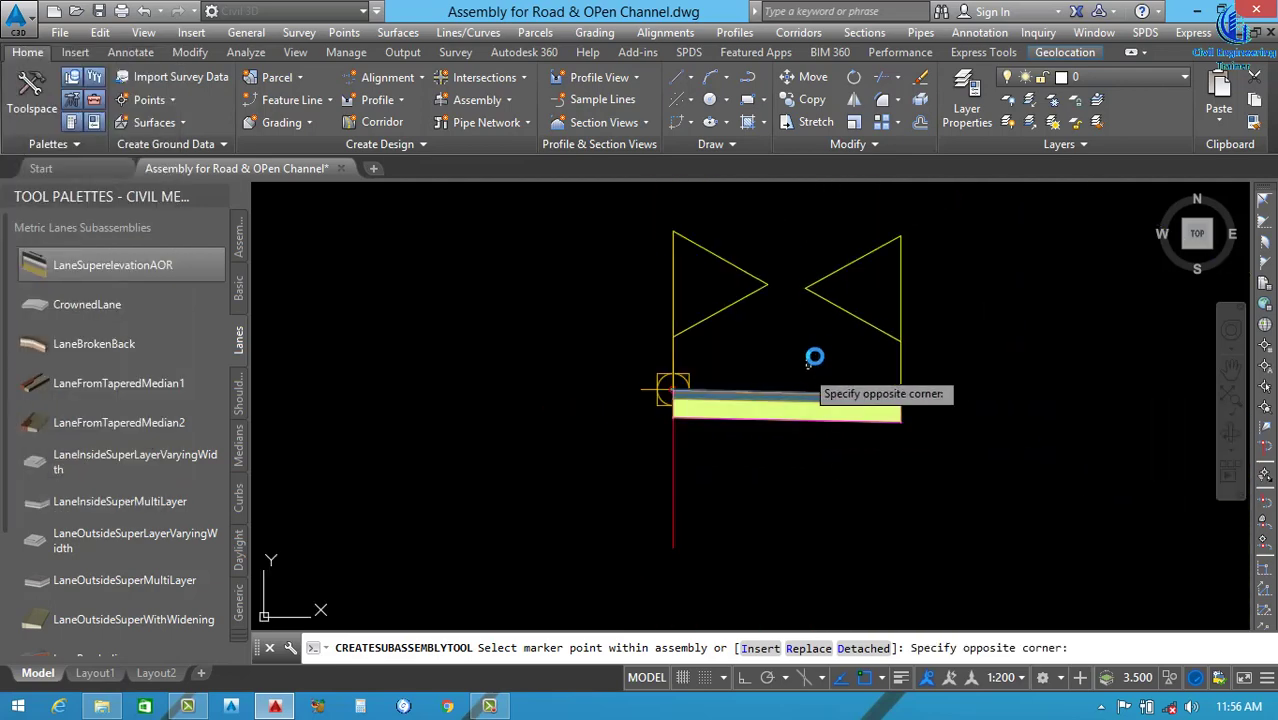
key("Escape")
Open the subassembly properties of the new right-side lane and rename it LANE-1 (R.S).
left_click(795, 385)
left_click(765, 454)
scroll(817, 440, "down", 2)
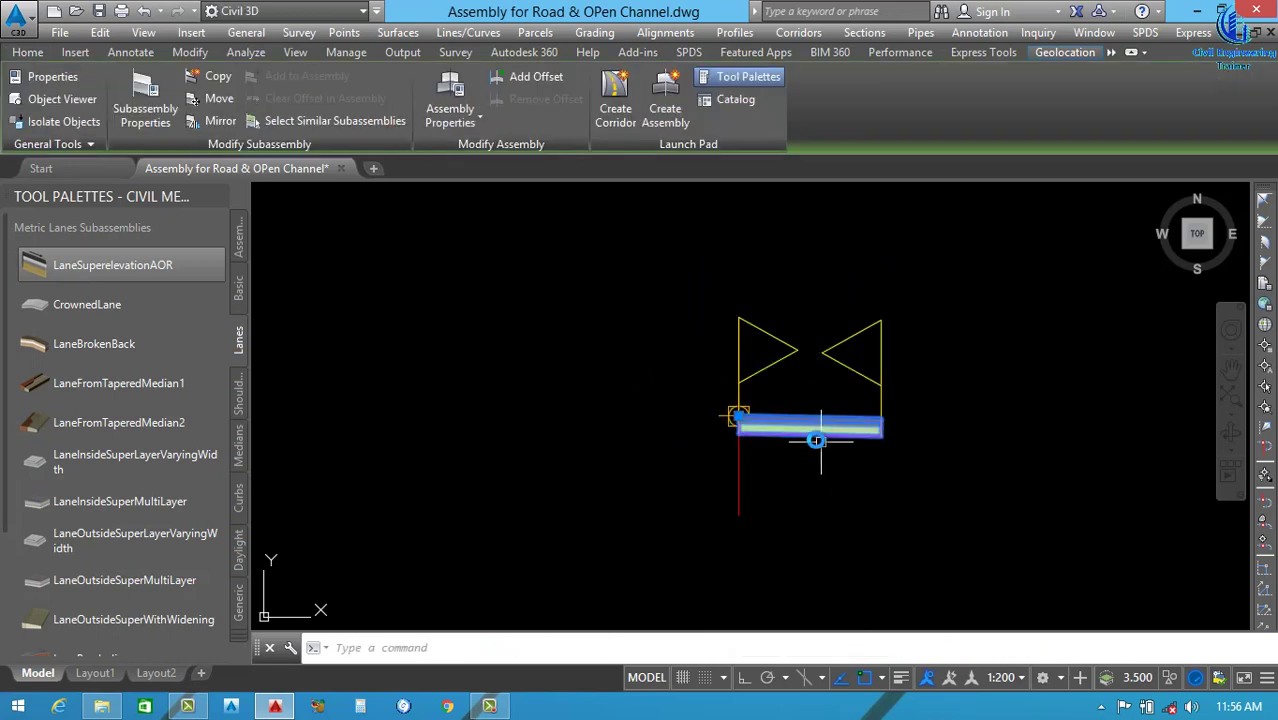
key("Escape")
left_click(796, 418)
right_click(797, 426)
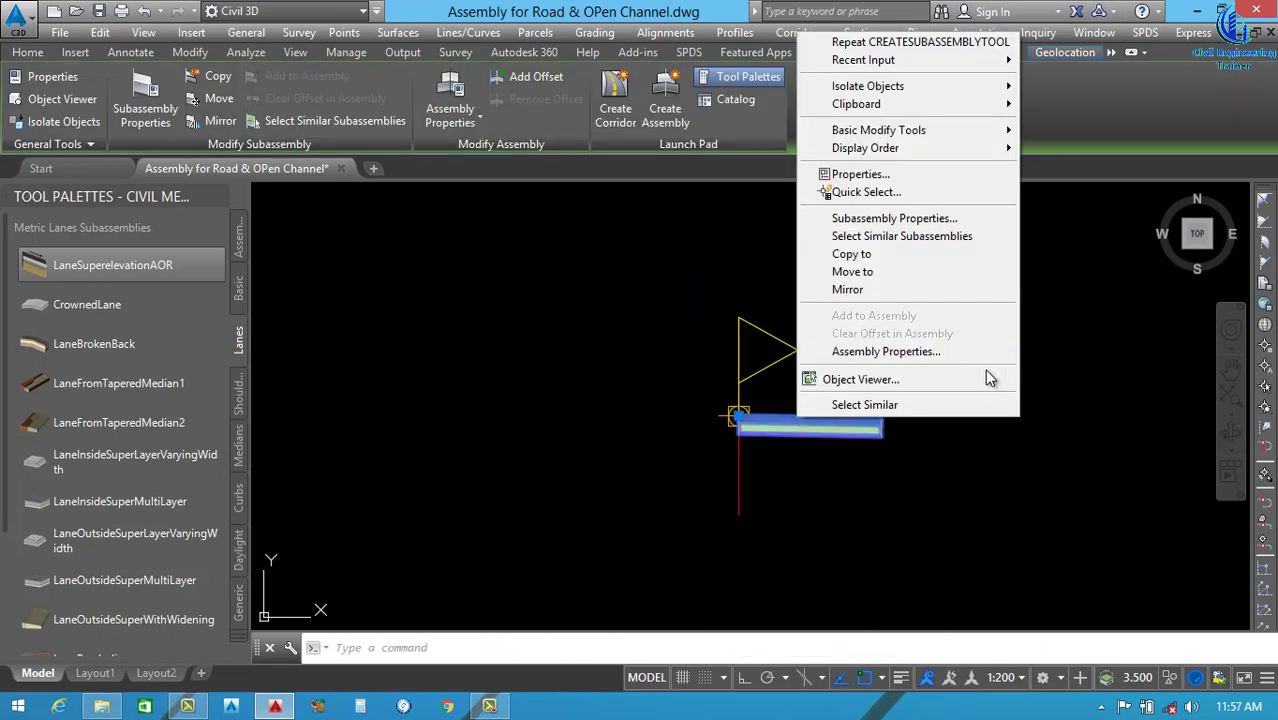
left_click(888, 219)
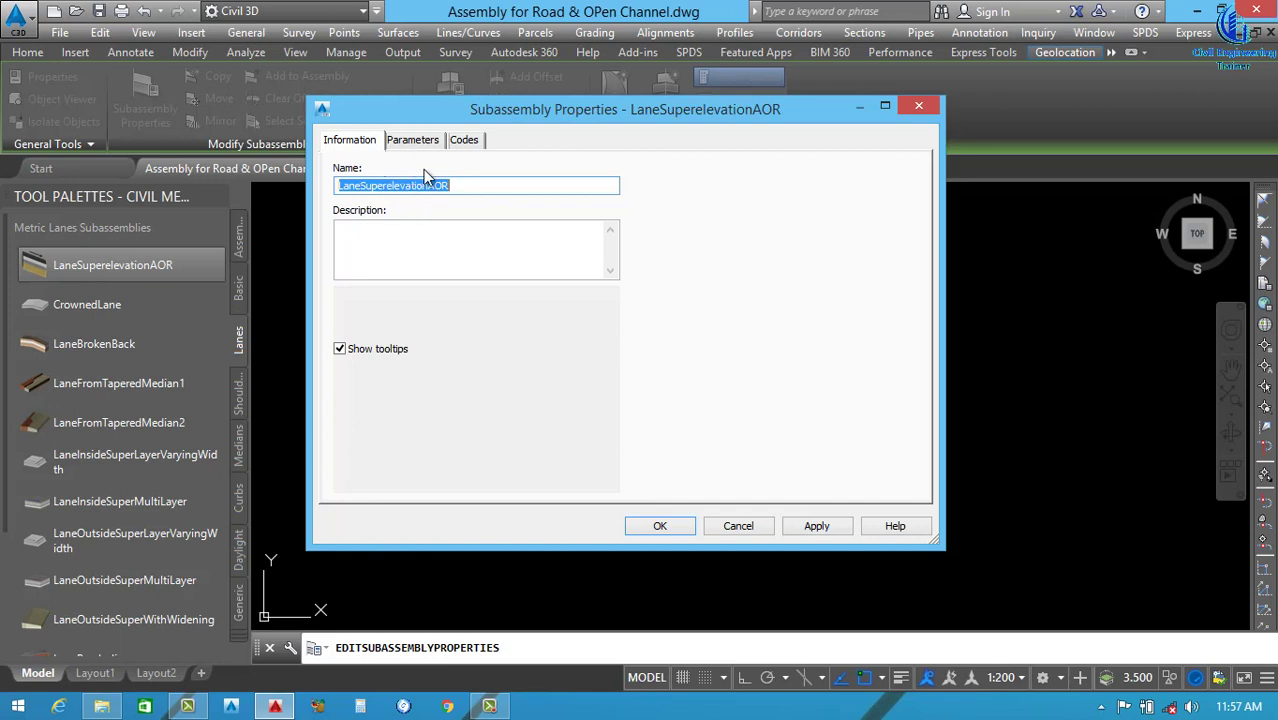
type("LAn")
Set the width parameter of LANE-1 (R.S) to 3.65 m.
left_click(417, 146)
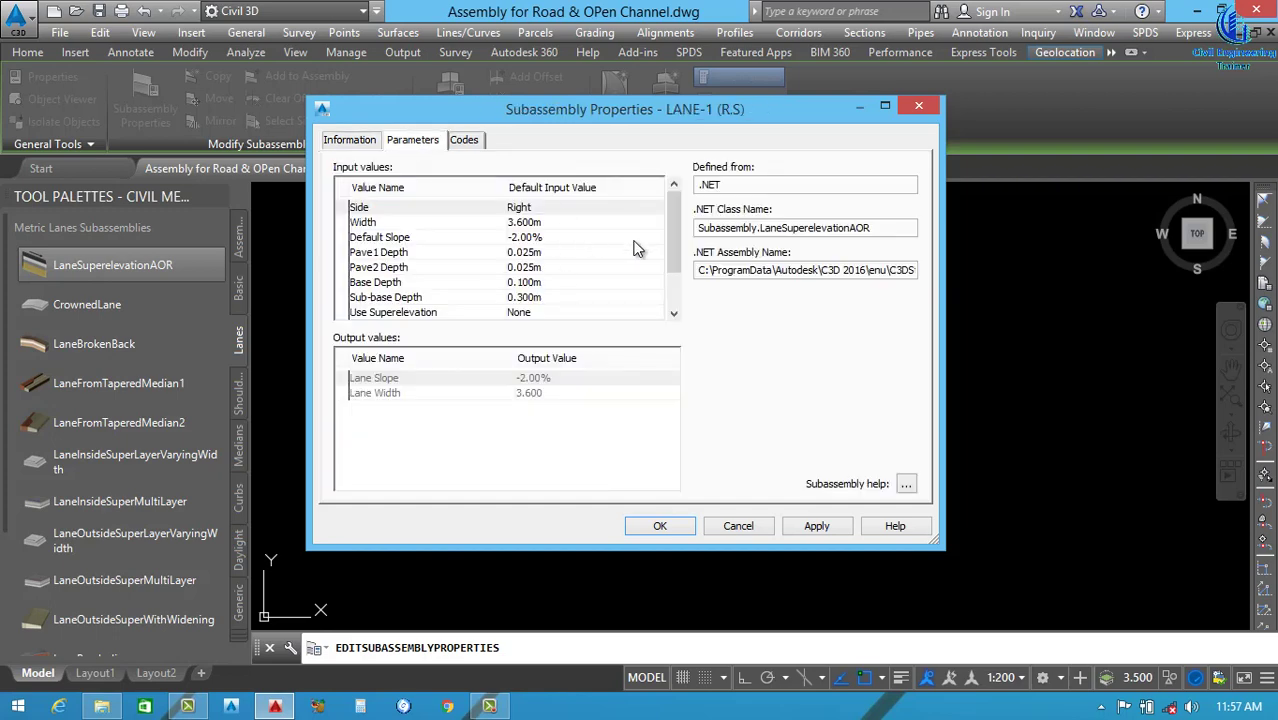
mouse_move(736, 110)
left_mouse_down()
mouse_move(830, 502)
mouse_move(939, 457)
mouse_move(894, 471)
mouse_move(839, 447)
mouse_move(822, 146)
left_mouse_up()
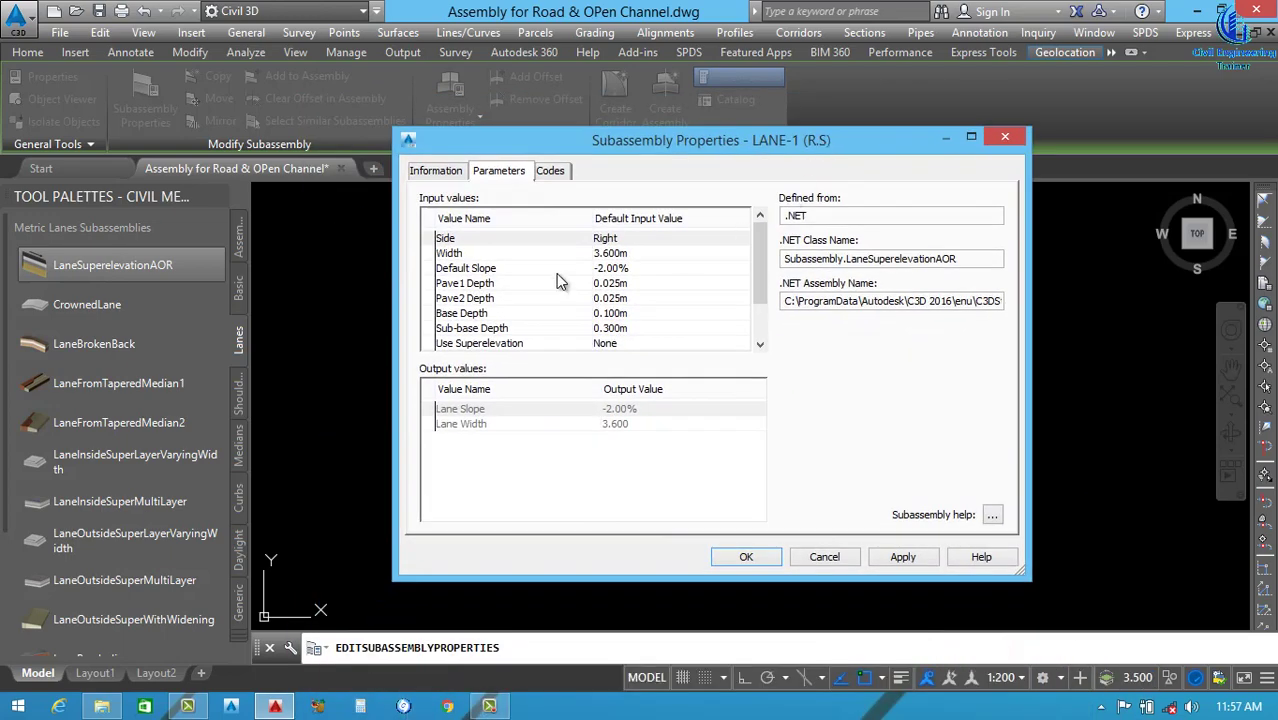
left_click(460, 253)
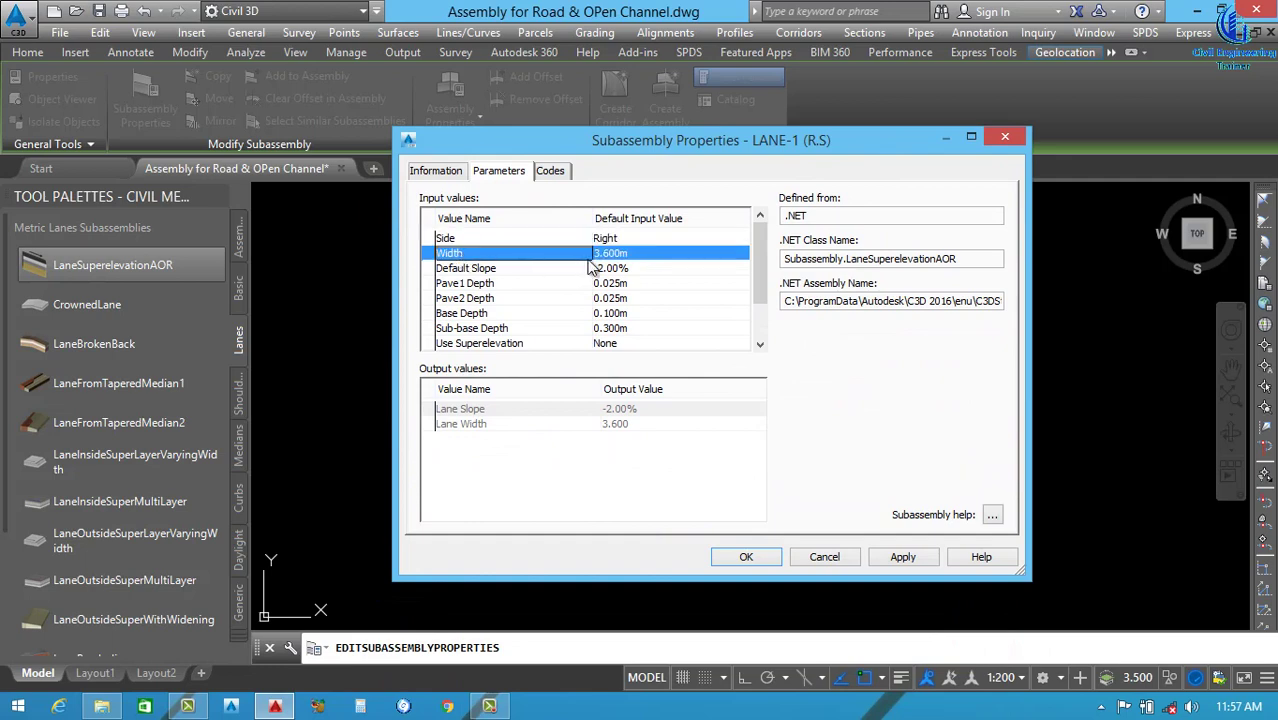
left_click(624, 258)
type("3.65")
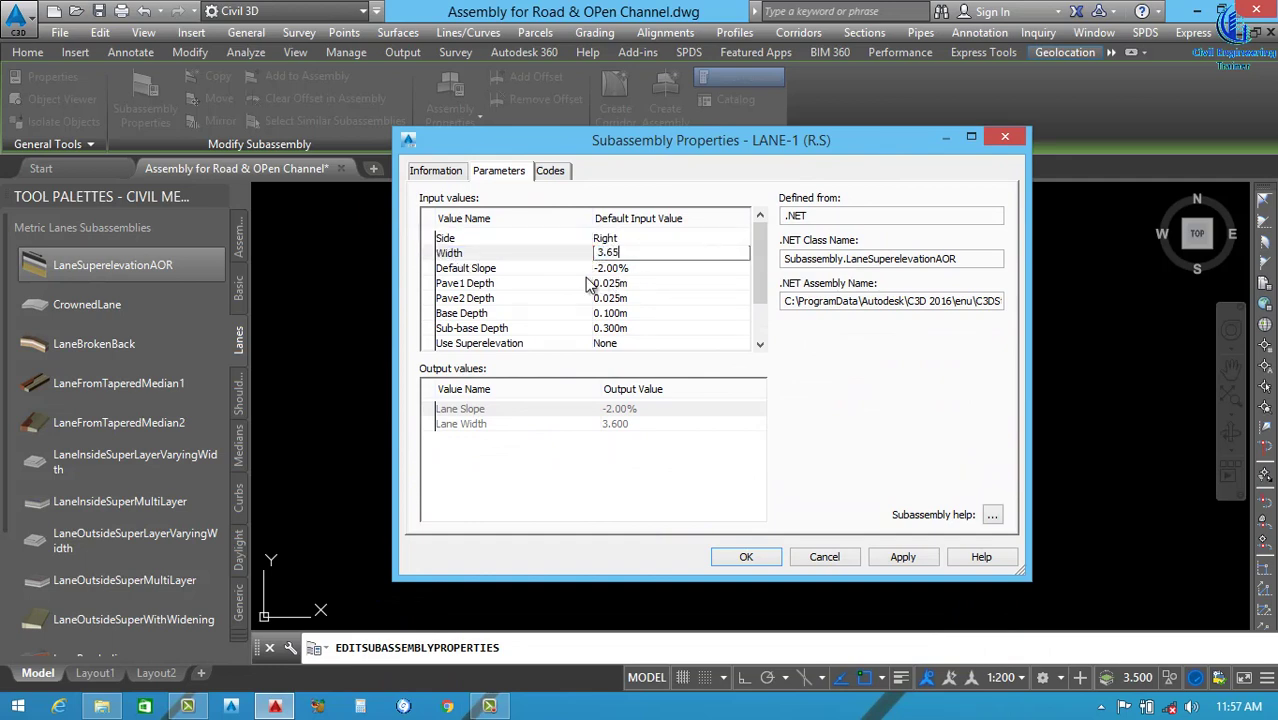
Set the default slope parameter of LANE-1 (R.S) to -1.50%.
left_click(630, 269)
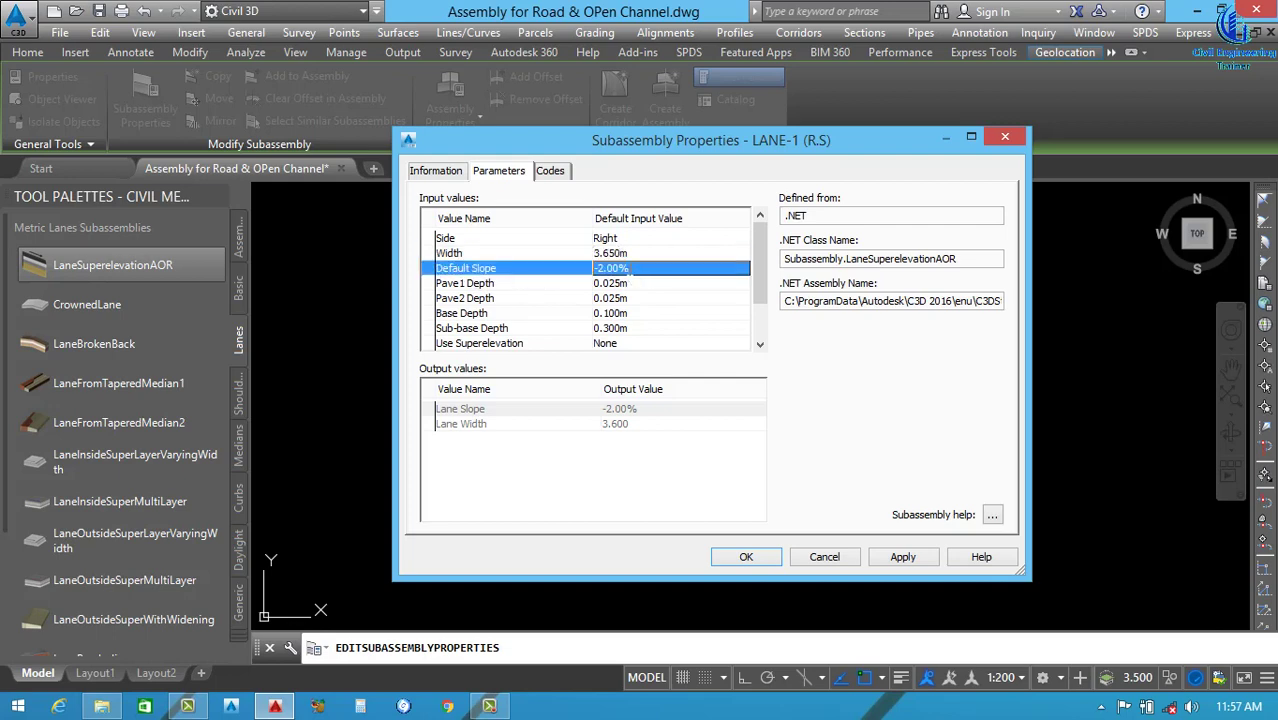
left_click(630, 269)
type("-4")
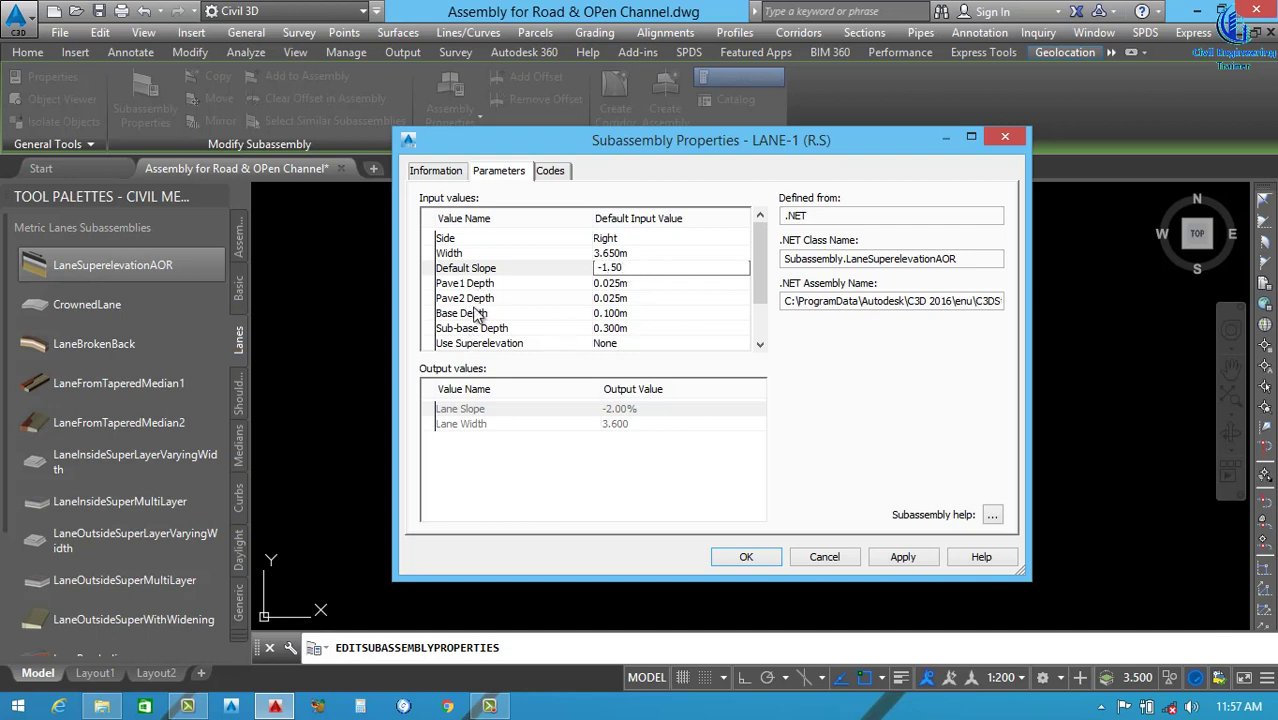
mouse_move(561, 150)
left_mouse_down()
mouse_move(1070, 277)
mouse_move(944, 303)
left_mouse_up()
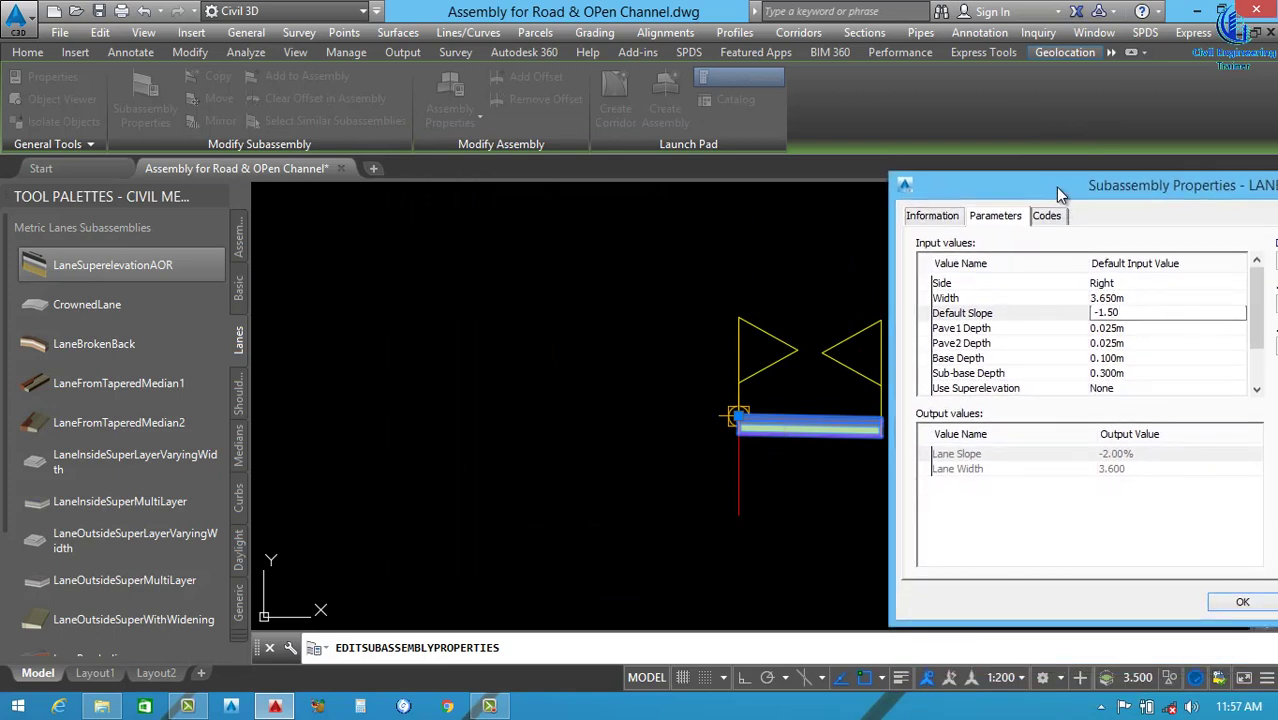
left_click_drag(1062, 193, 509, 172)
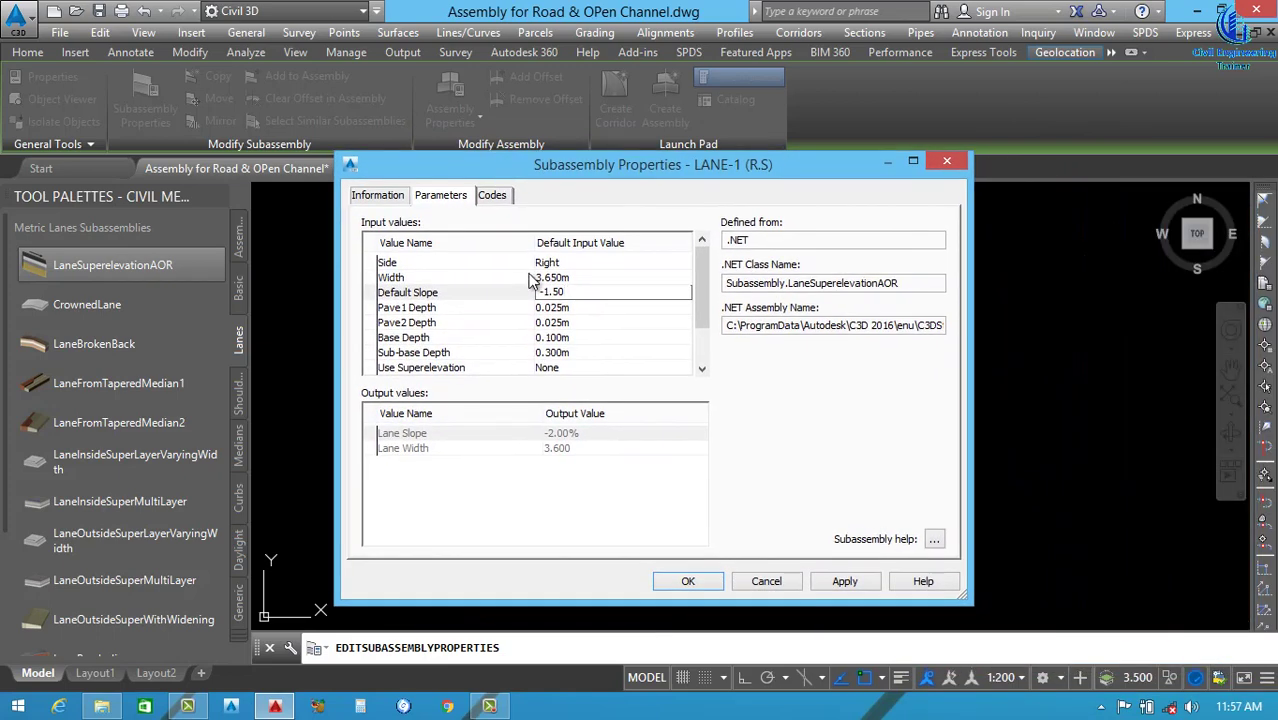
Set the Pave1 depth of LANE-1 (R.S) to 0.05 m.
left_click(580, 309)
left_click(586, 308)
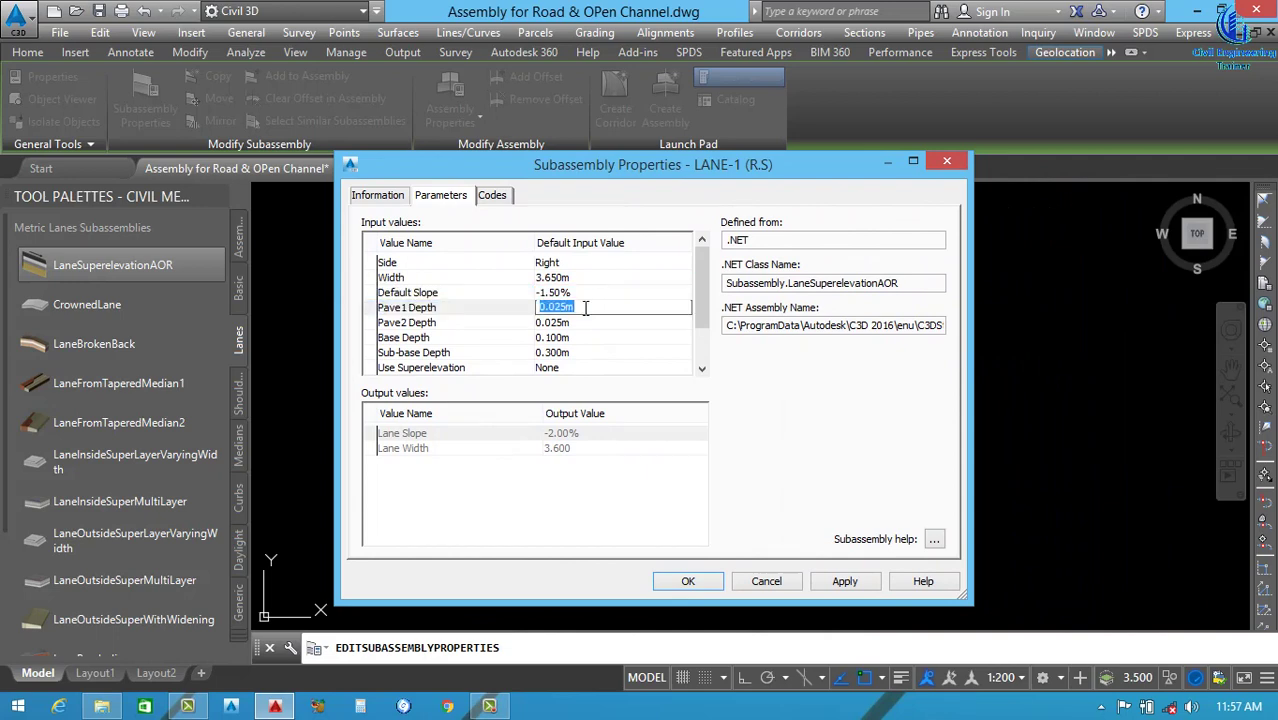
type("0.05")
key("Return")
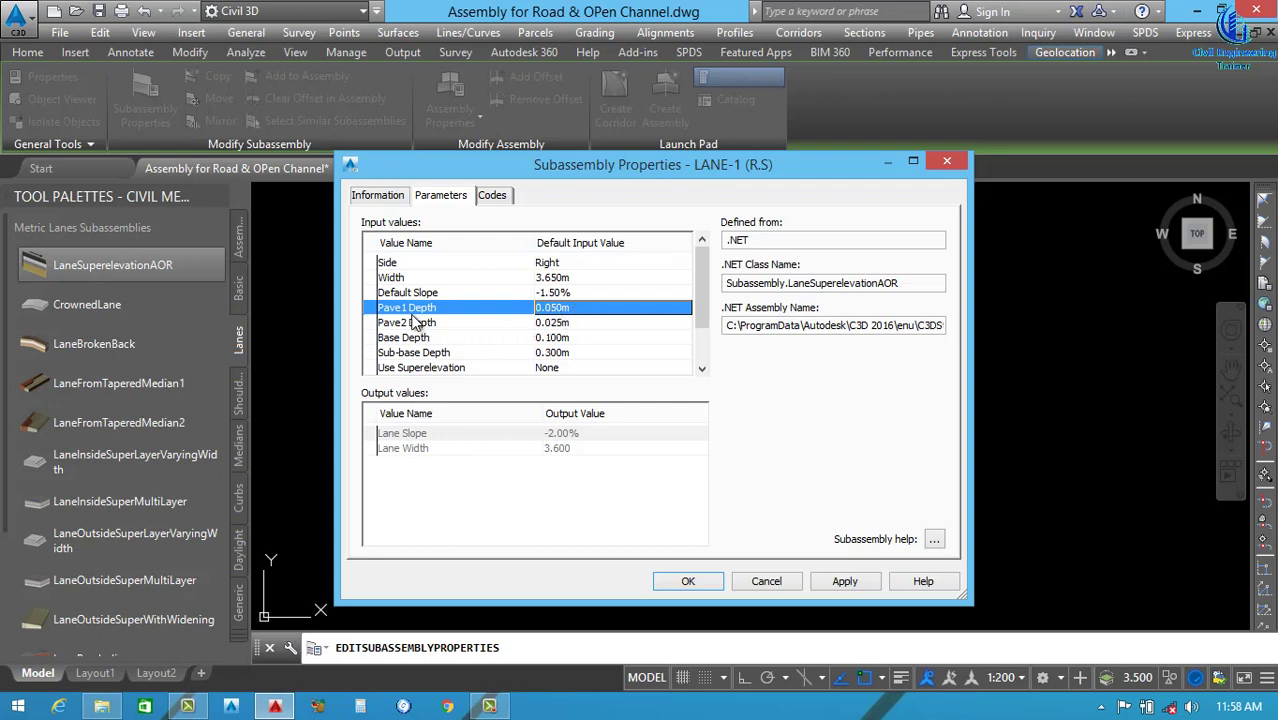
Set the Pave2 depth of LANE-1 (R.S) to 0.02 m.
left_click(579, 322)
left_click(579, 322)
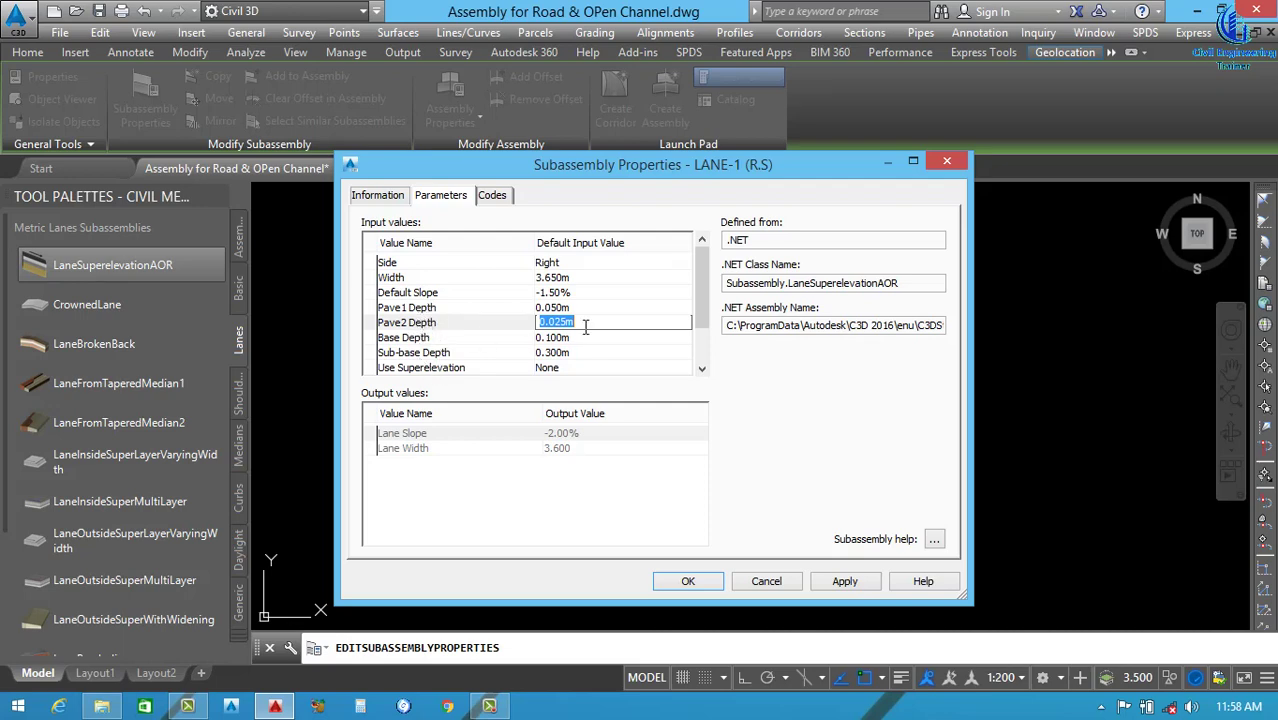
type(".02")
key("Return")
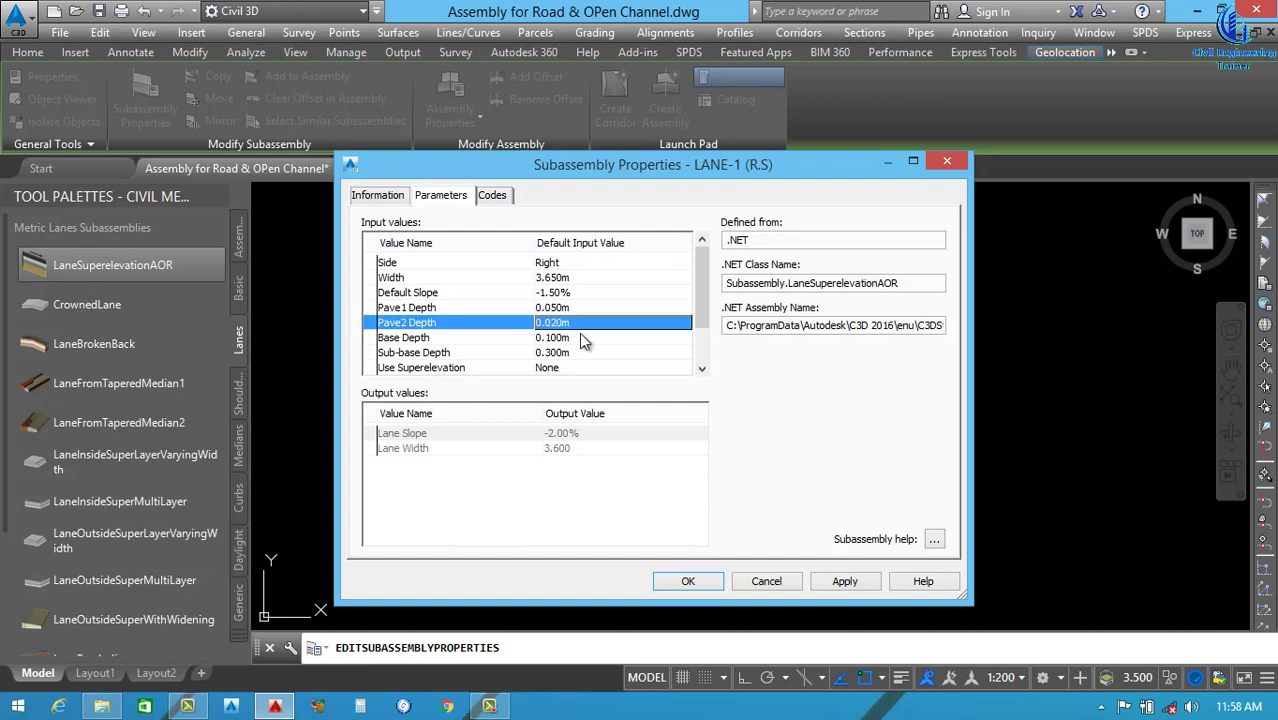
Set the base depth of LANE-1 (R.S) to 0.3 m.
left_click(582, 339)
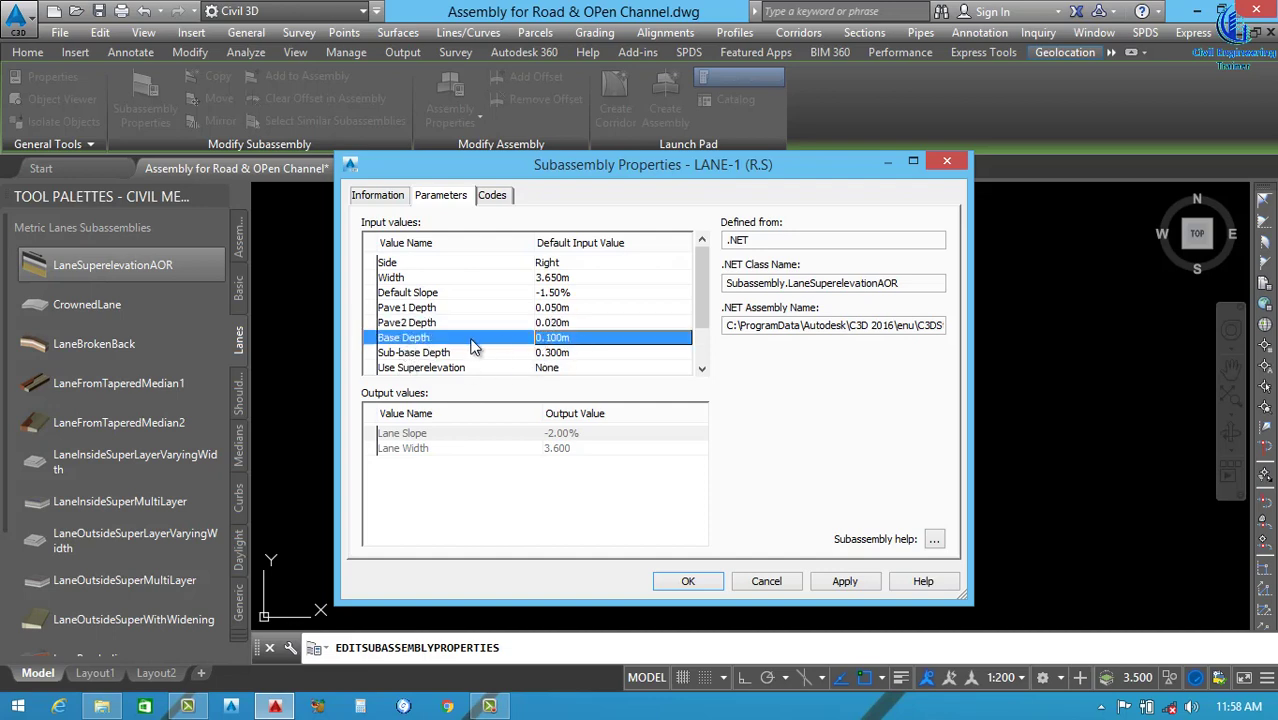
left_click(582, 337)
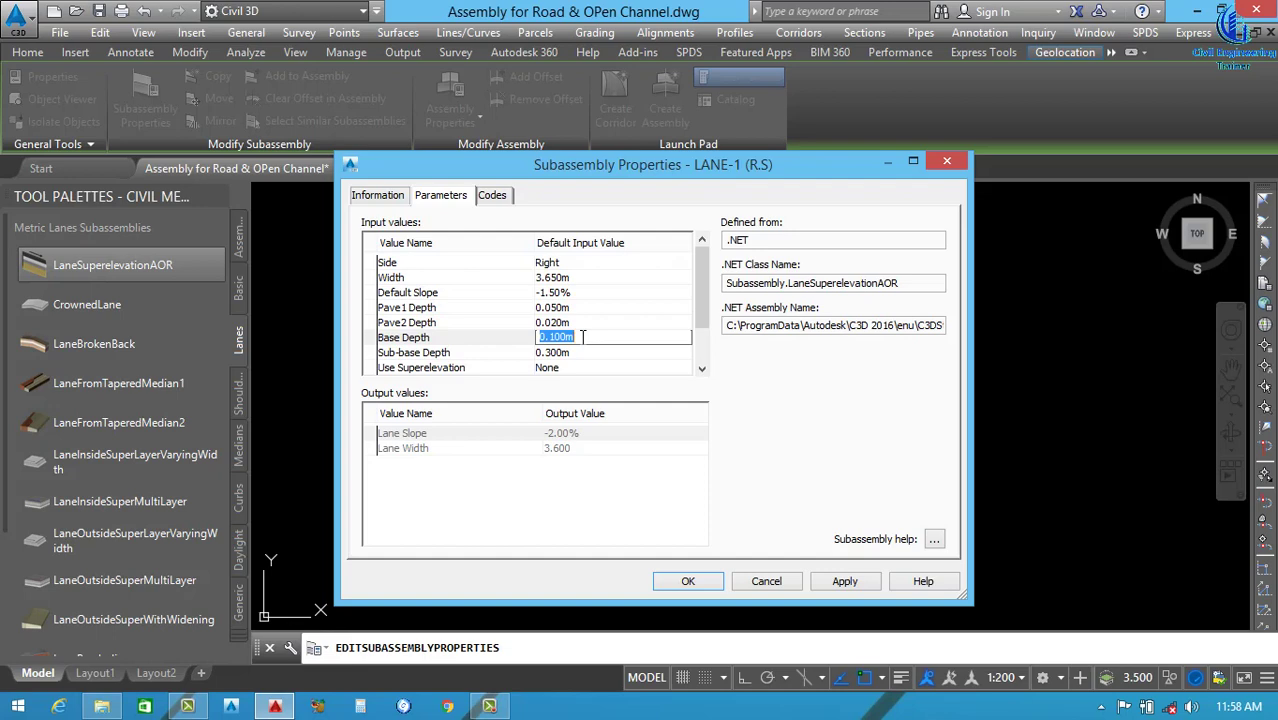
type(".3")
key("Return")
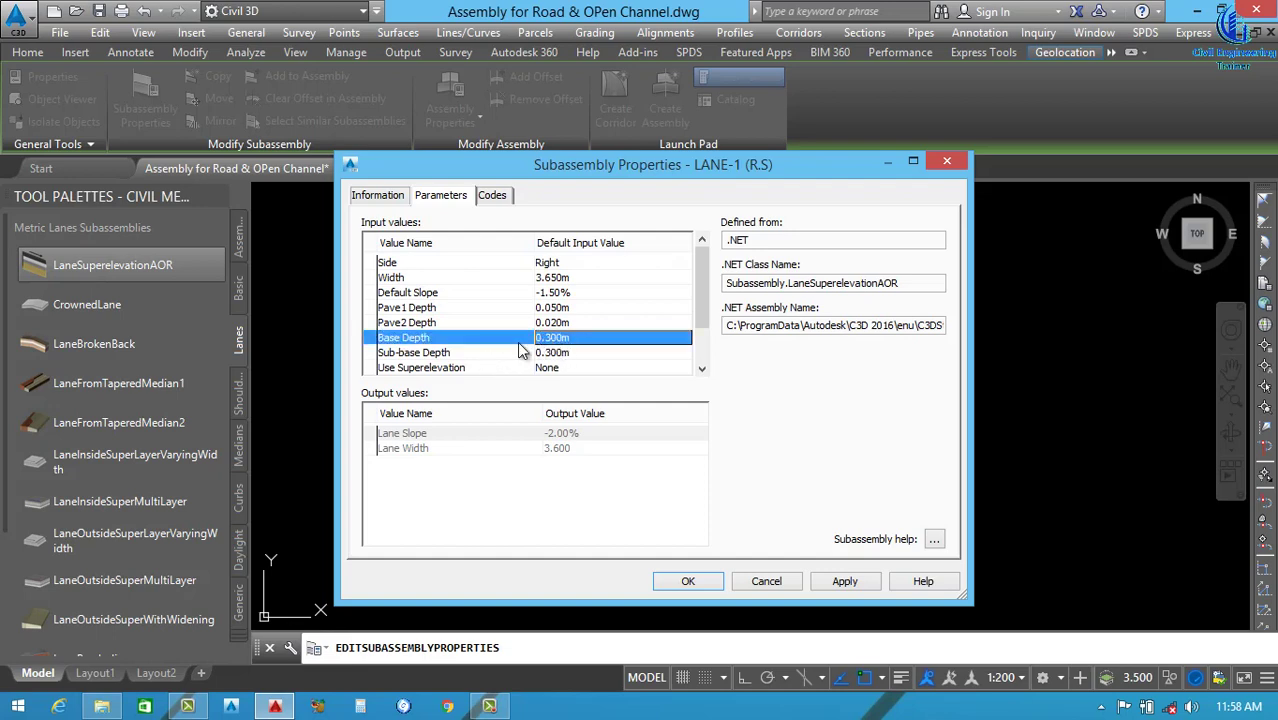
Set the Pave2 depth of LANE-1 (R.S) to 0.2 m.
left_click(570, 322)
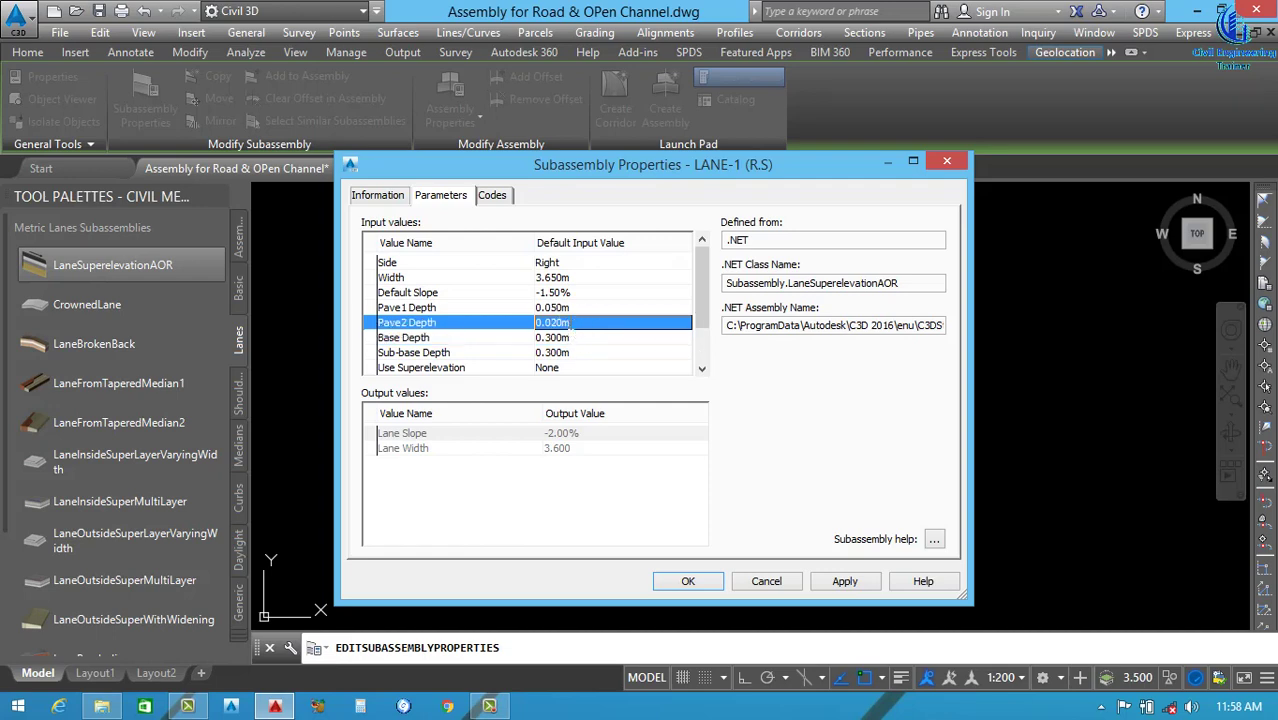
left_click(573, 321)
type("0.2")
key("Return")
Set the Use Superelevation parameter of LANE-1 (R.S) to Right Lane Outside.
left_click(571, 351)
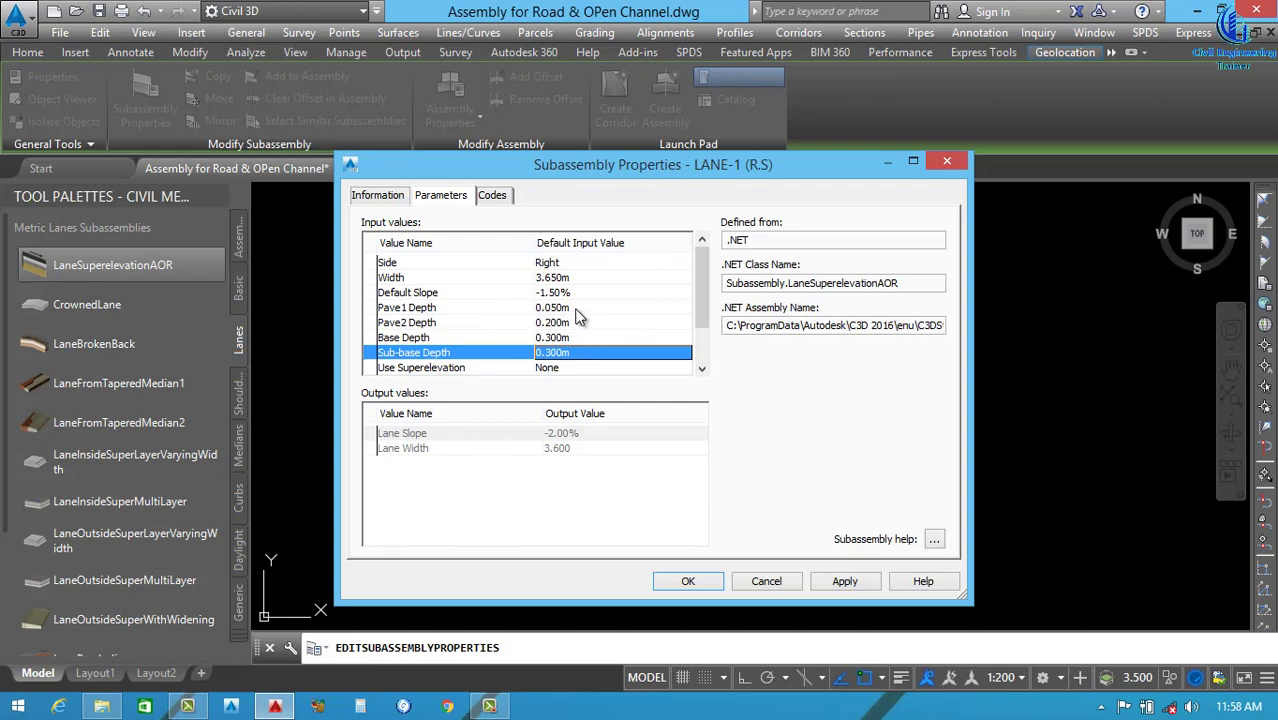
left_click(701, 368)
left_click(701, 368)
left_click(701, 368)
left_click(701, 368)
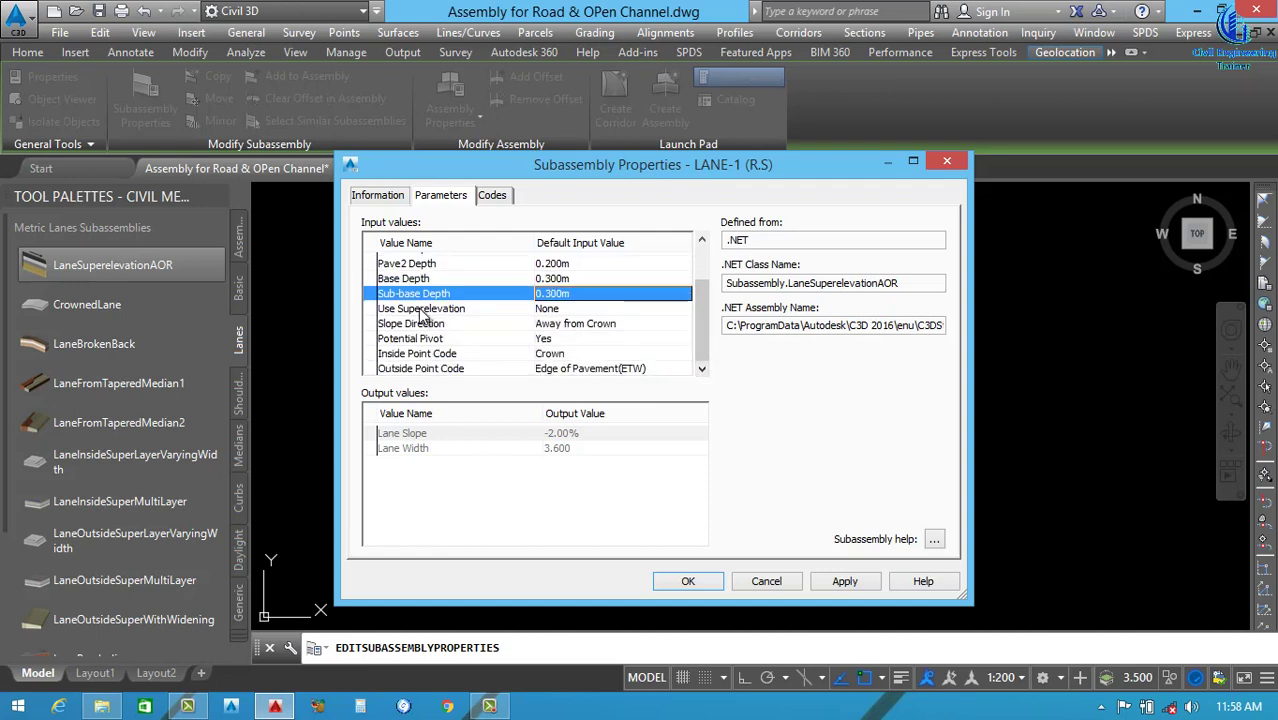
left_click(612, 312)
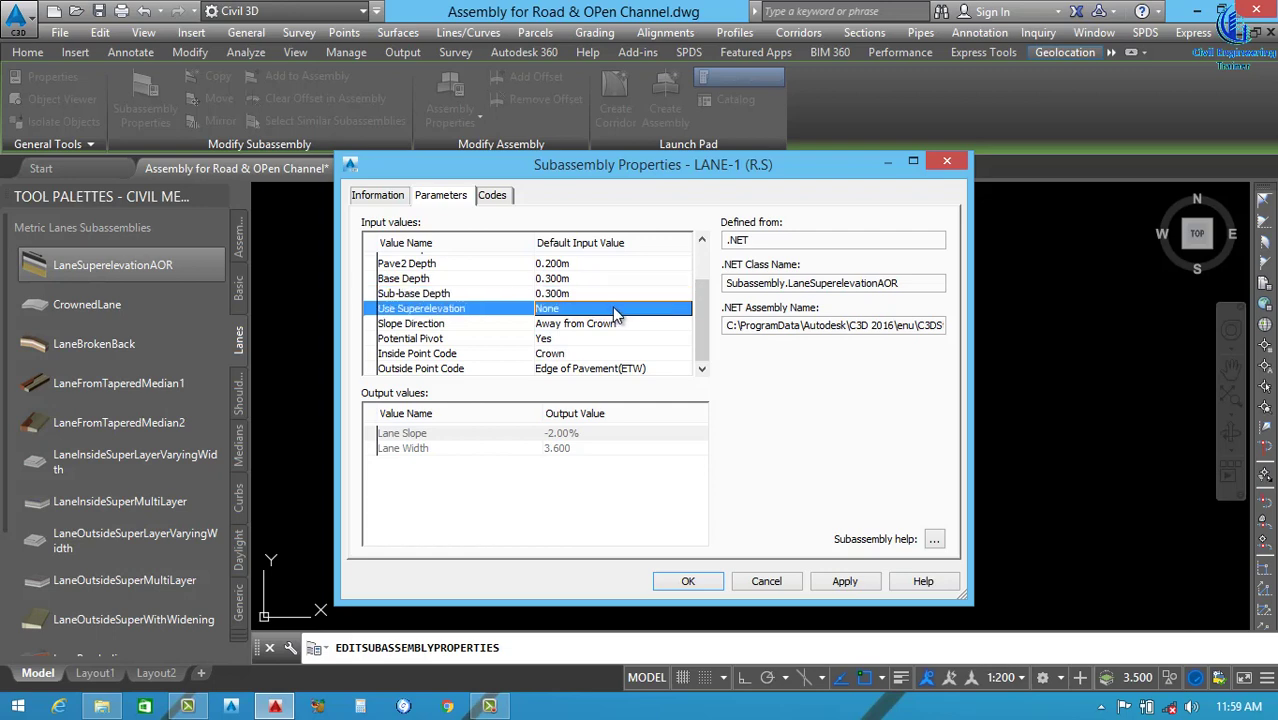
double_click(614, 310)
left_click(651, 373)
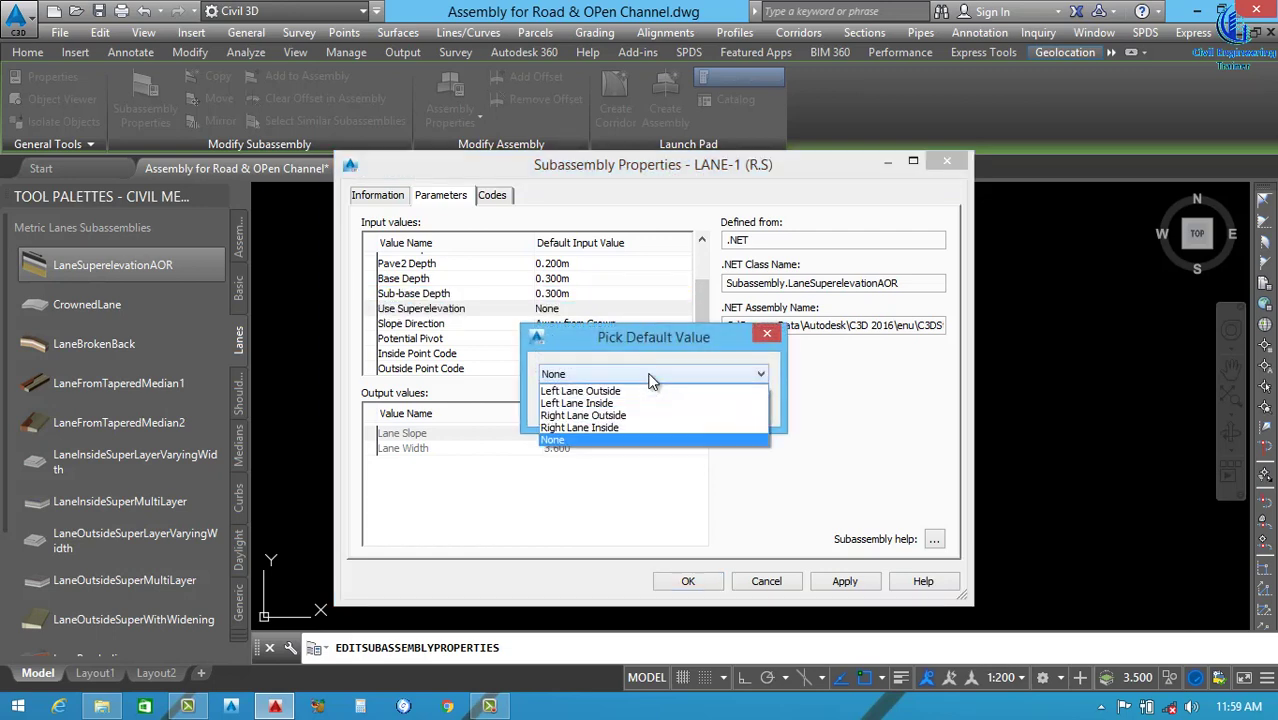
left_click(603, 415)
left_click(610, 405)
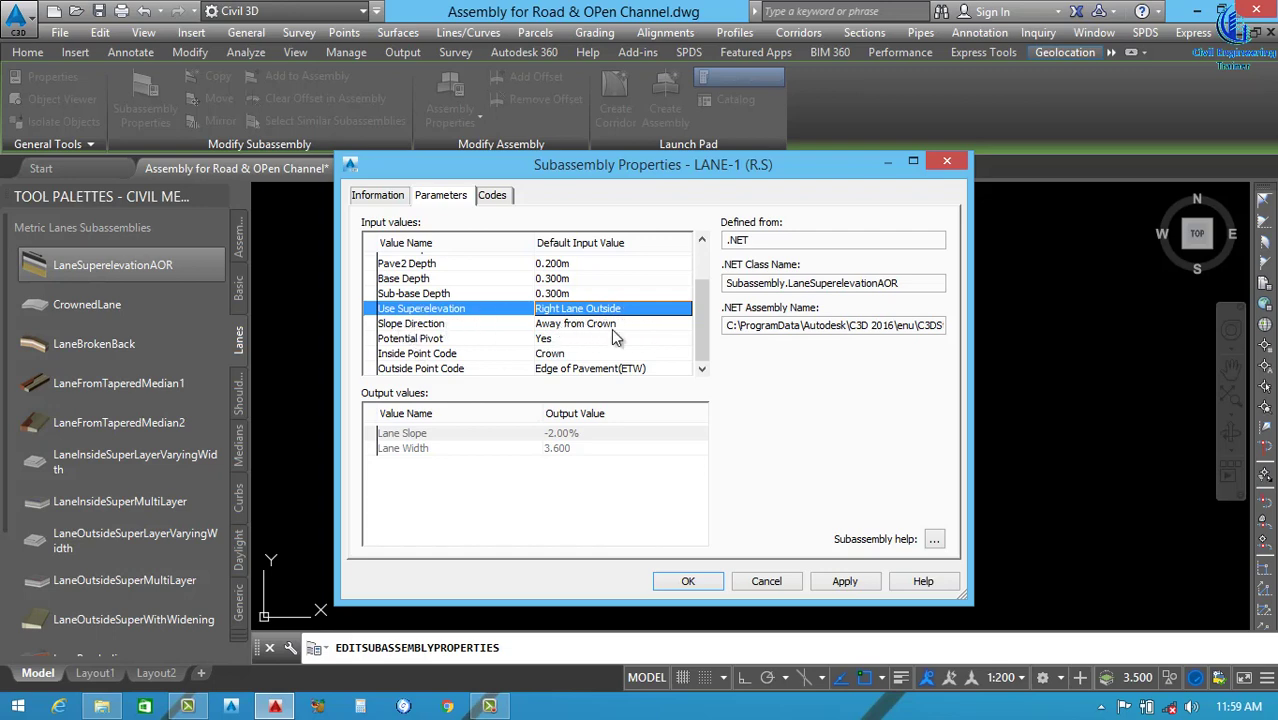
Set the outside point code of LANE-1 (R.S) to Edge of Lane (Lane) and apply the edited subassembly properties.
left_click_drag(718, 172, 946, 600)
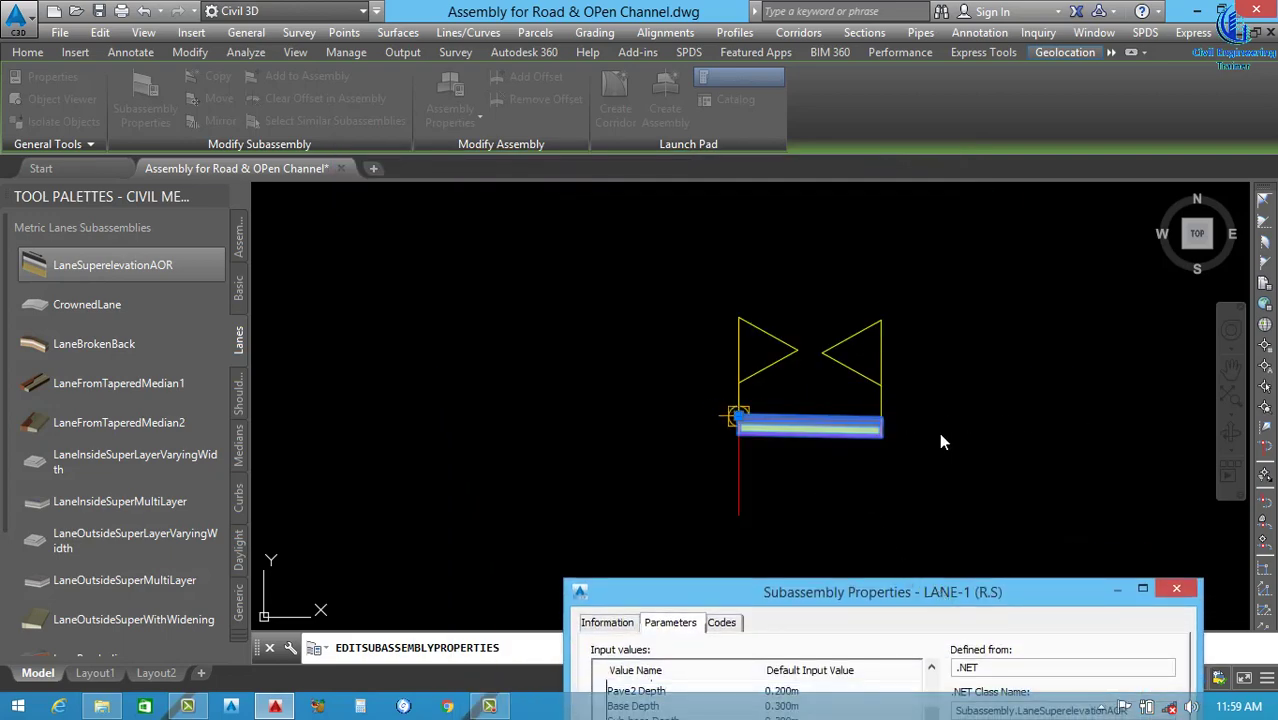
left_click_drag(874, 592, 806, 63)
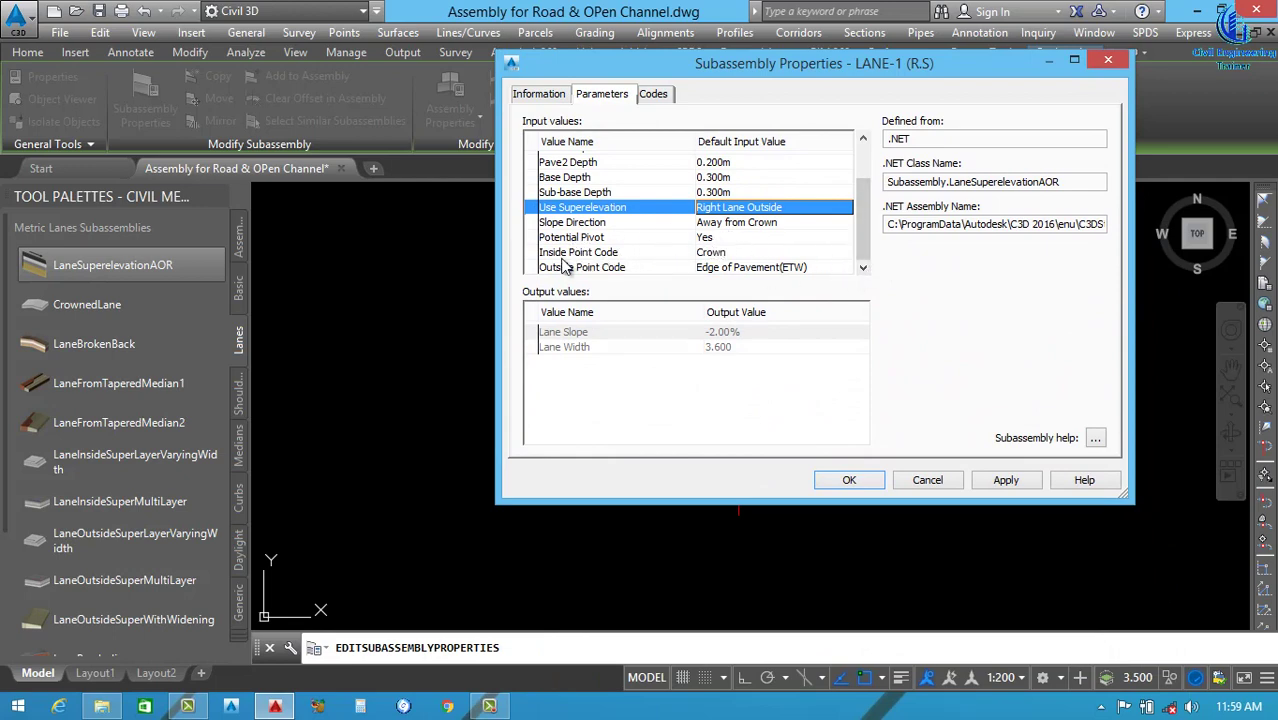
mouse_move(633, 80)
left_mouse_down()
mouse_move(843, 247)
mouse_move(1040, 173)
left_mouse_up()
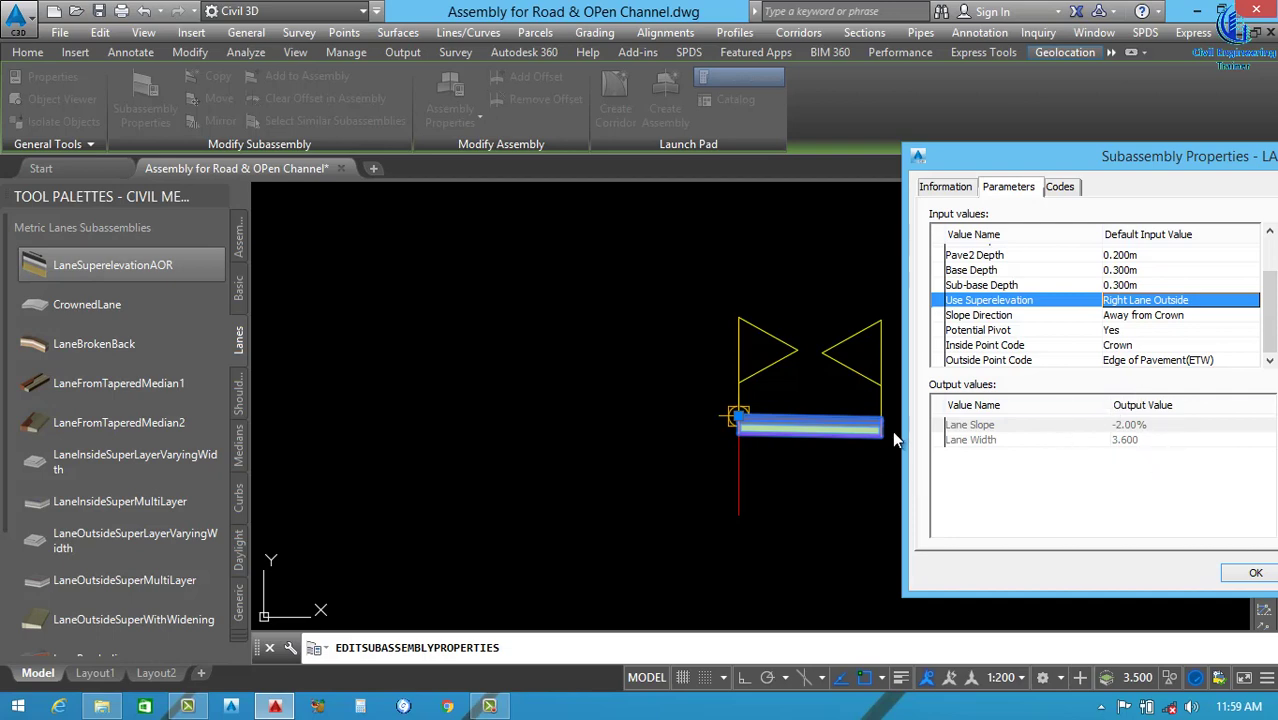
left_click(1205, 362)
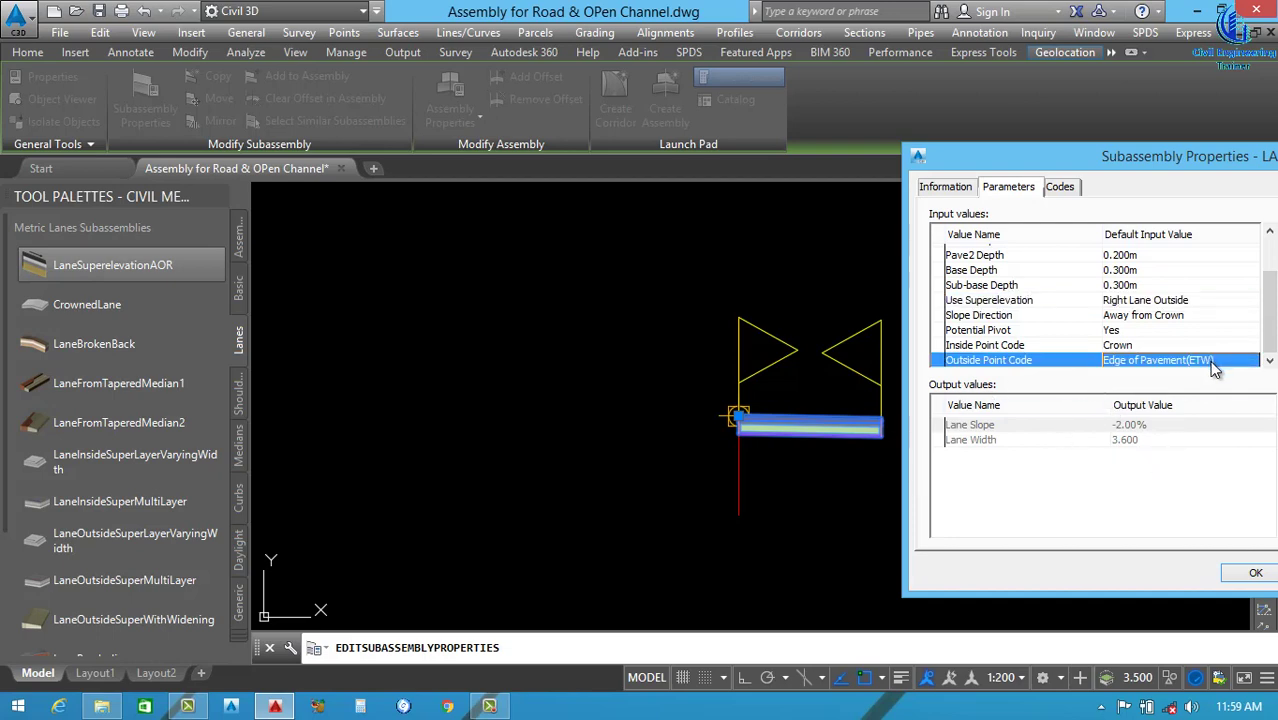
left_click(1214, 362)
left_click(1170, 366)
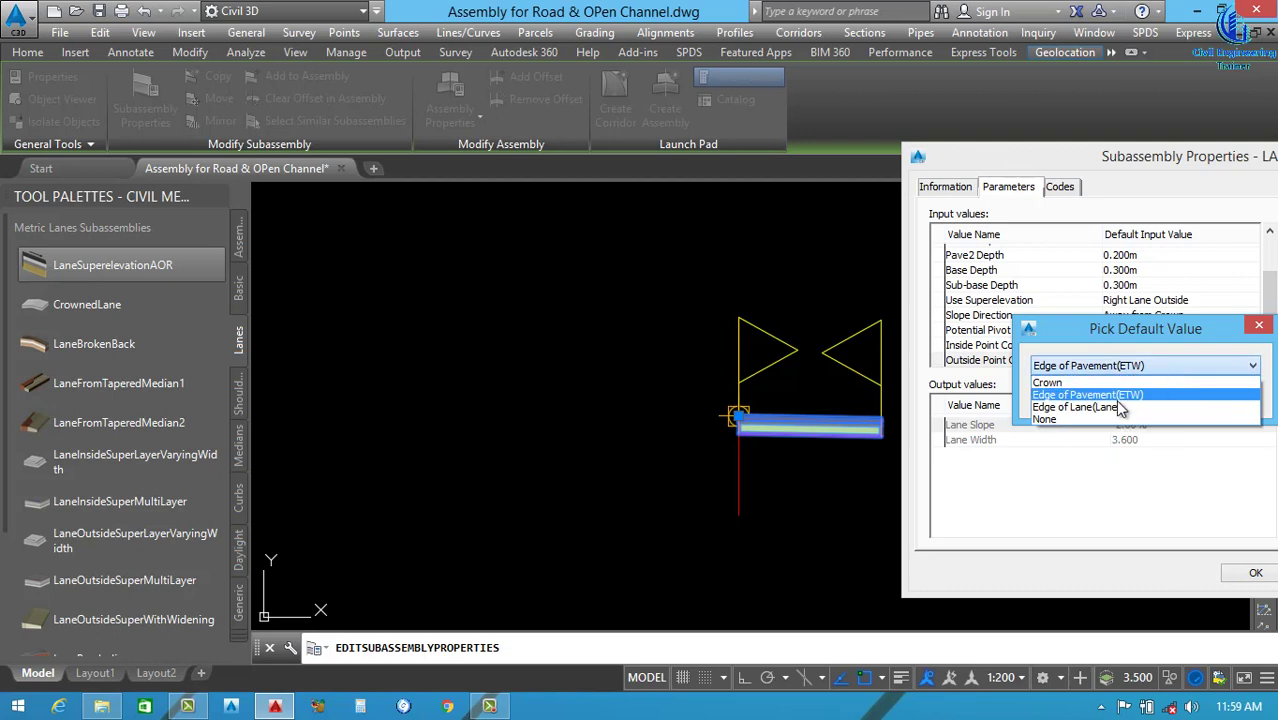
left_click(1120, 403)
left_click(1095, 398)
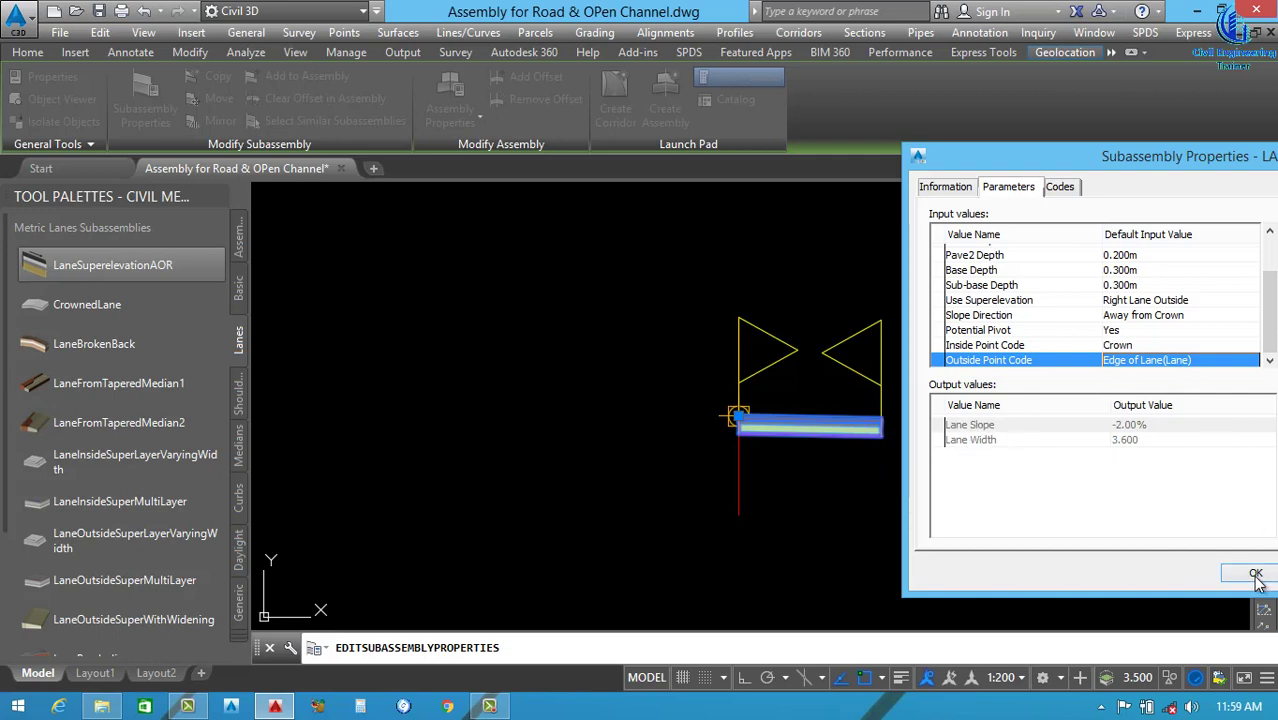
left_click_drag(1140, 160, 690, 176)
left_click(961, 589)
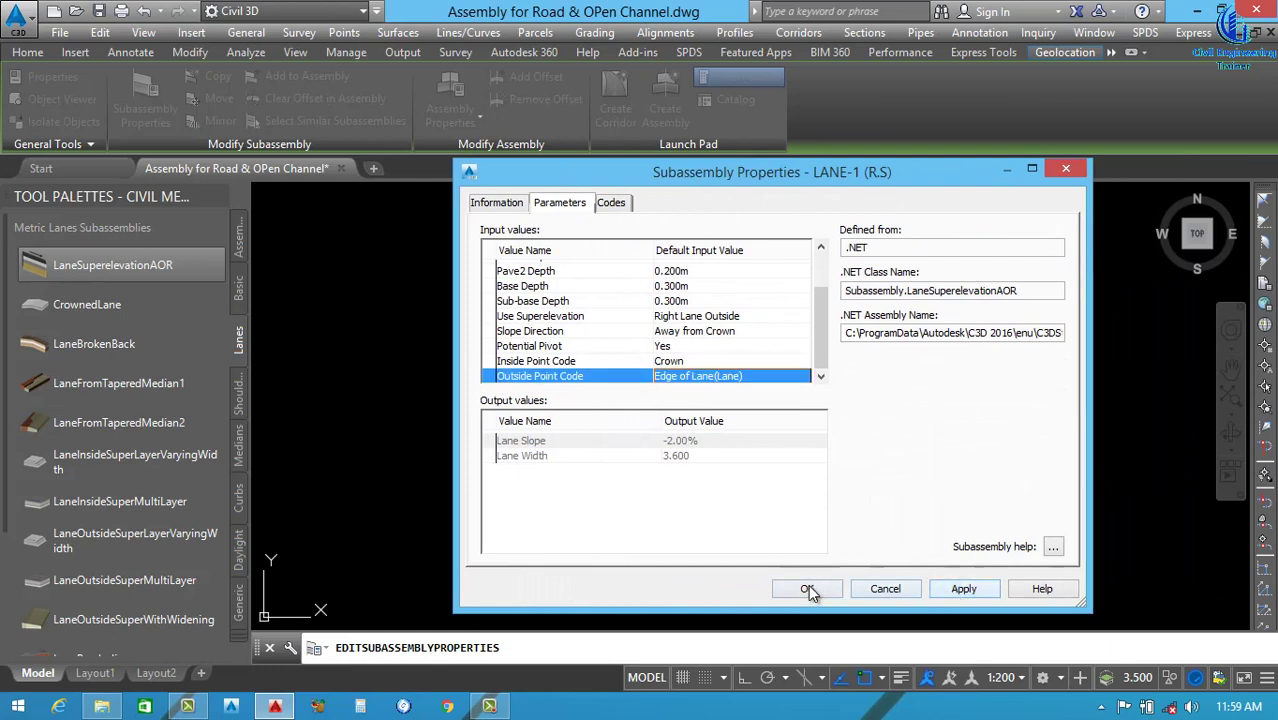
left_click(807, 589)
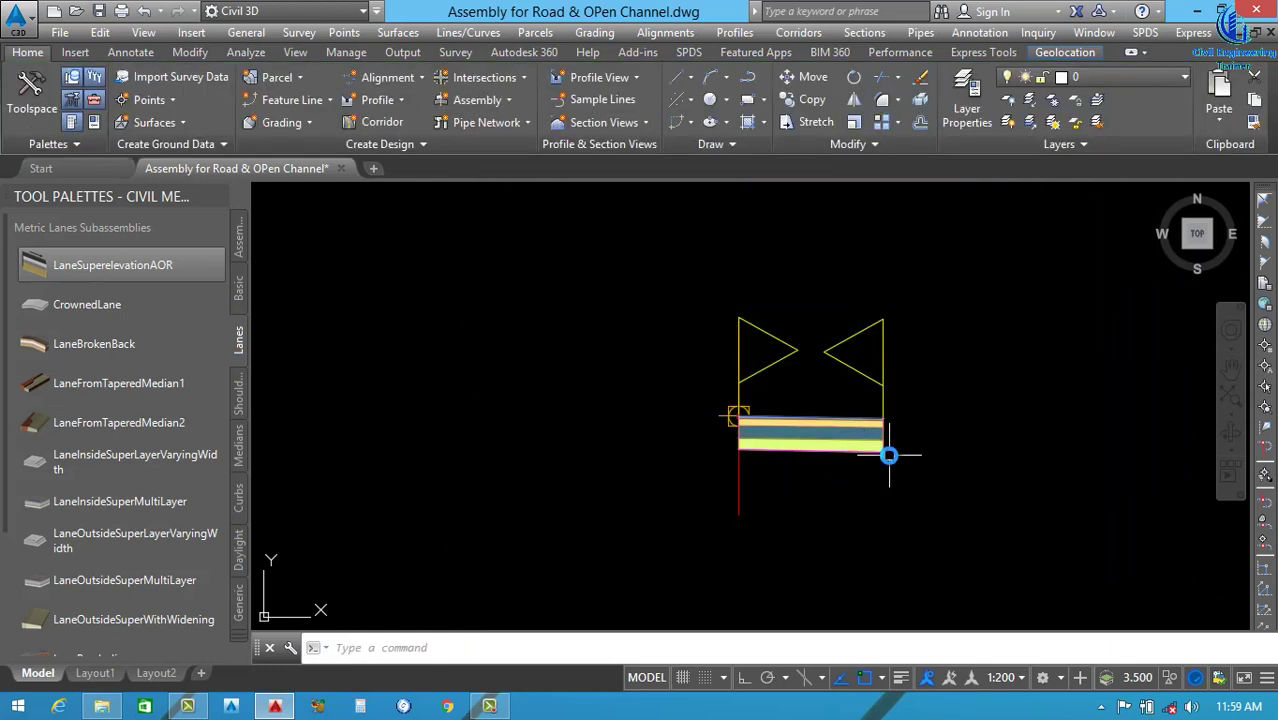
Copy the LANE-1 (R.S) subassembly to the marker point at the upper outer edge of the existing lane.
scroll(890, 451, "up", 4)
scroll(700, 410, "down", 1)
scroll(599, 491, "up", 3)
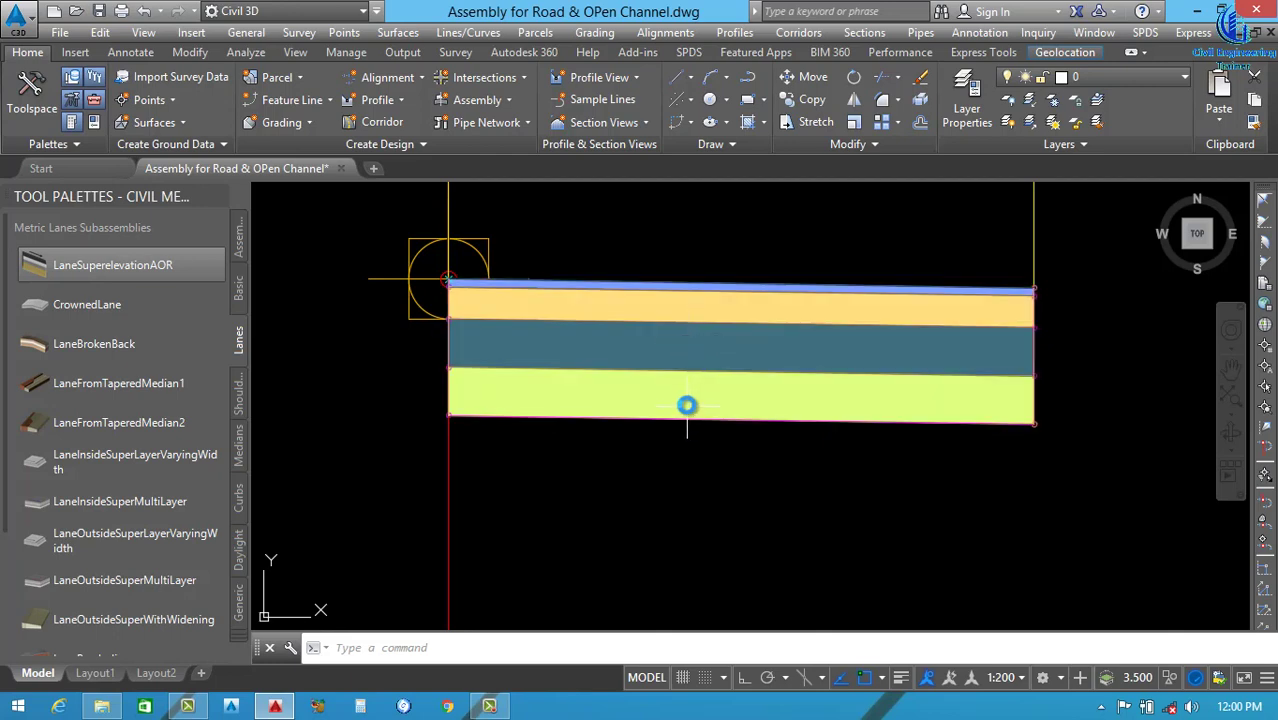
middle_click_drag(853, 419, 770, 442)
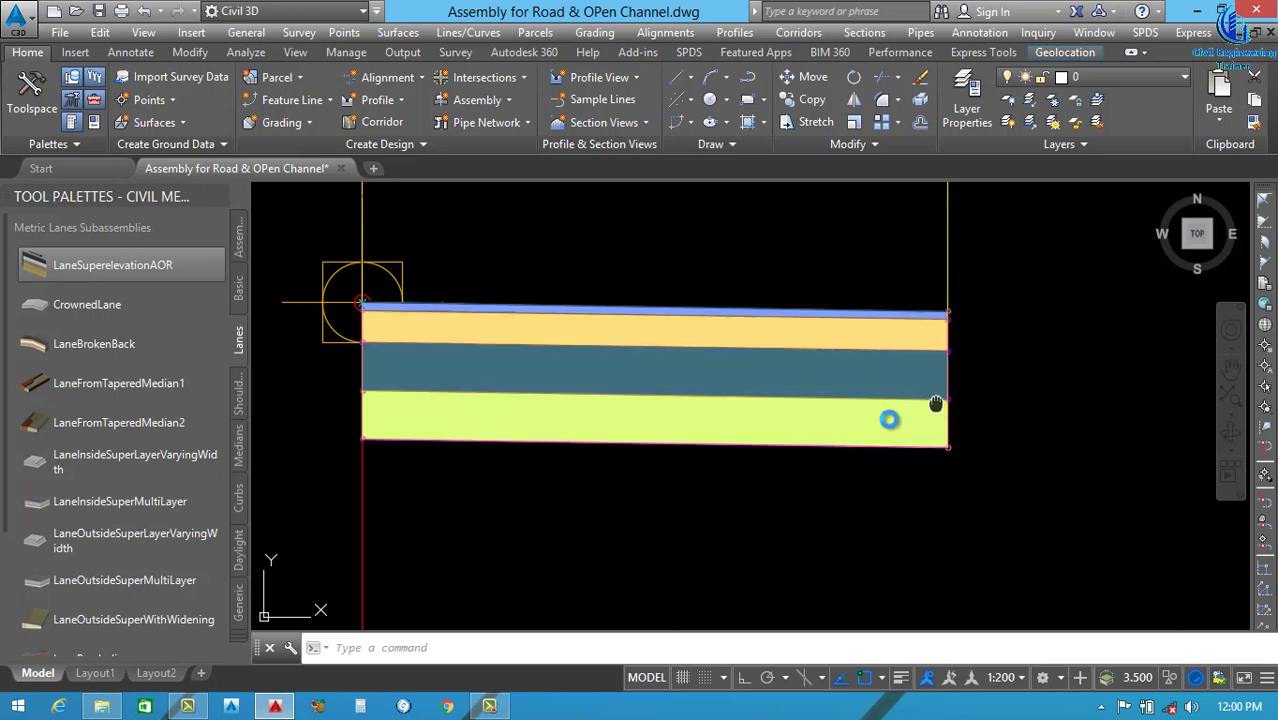
middle_click_drag(890, 420, 671, 437)
scroll(750, 440, "down", 2)
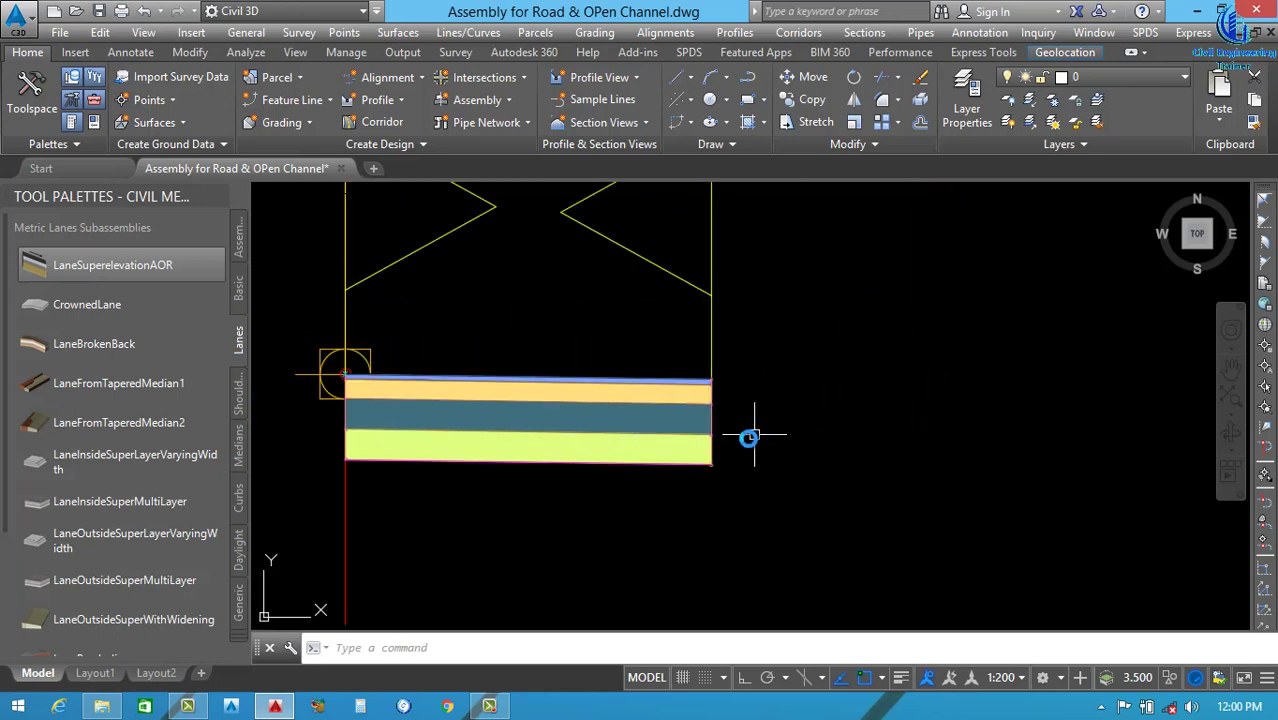
left_click(652, 431)
right_click(700, 431)
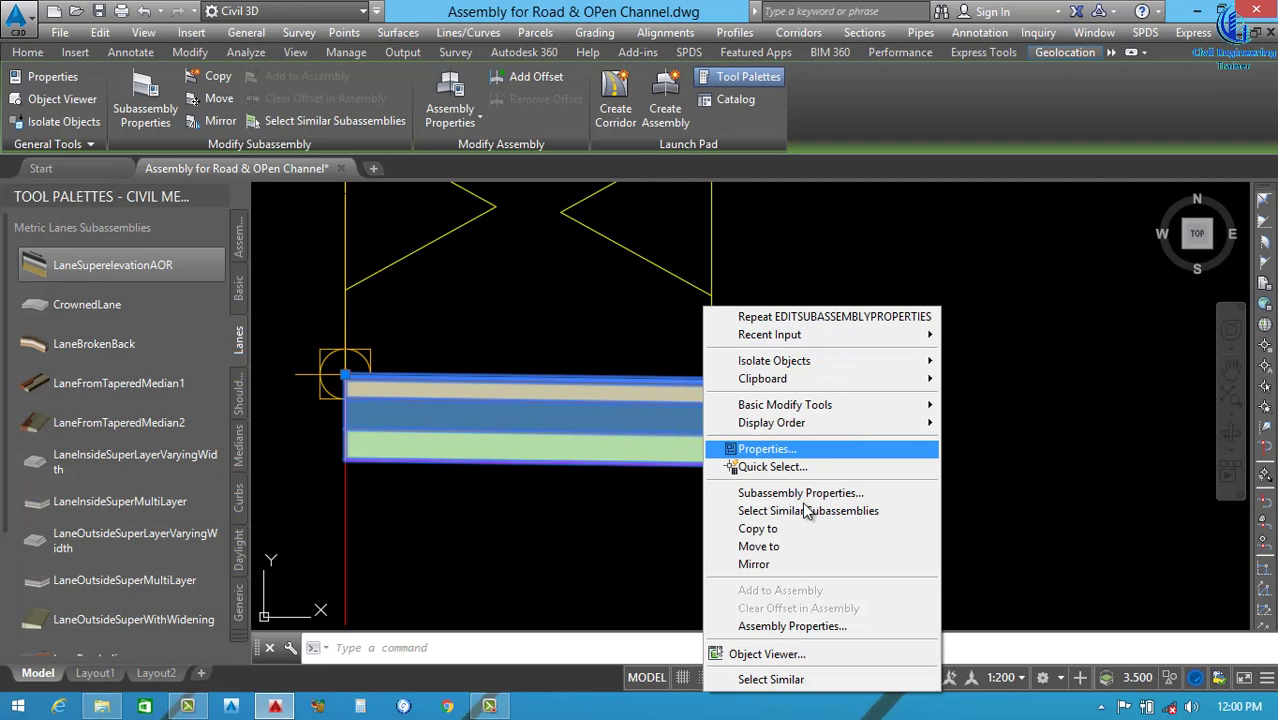
left_click(760, 529)
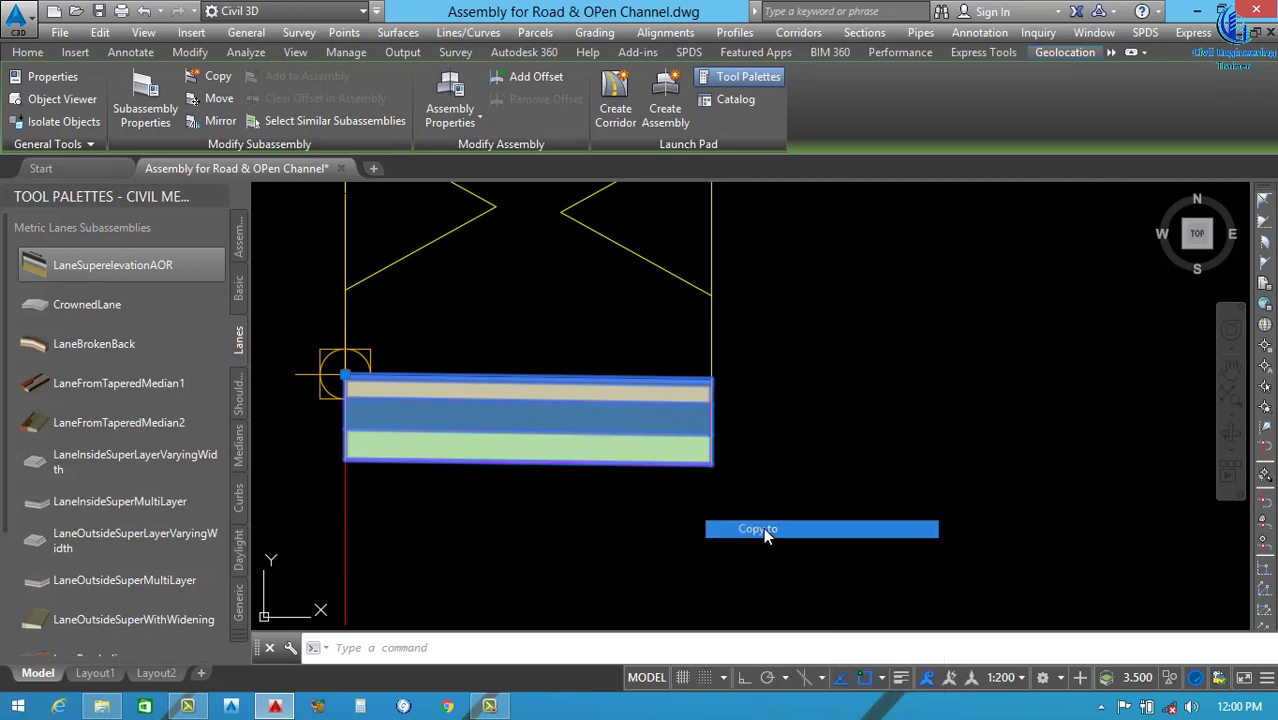
scroll(729, 392, "up", 5)
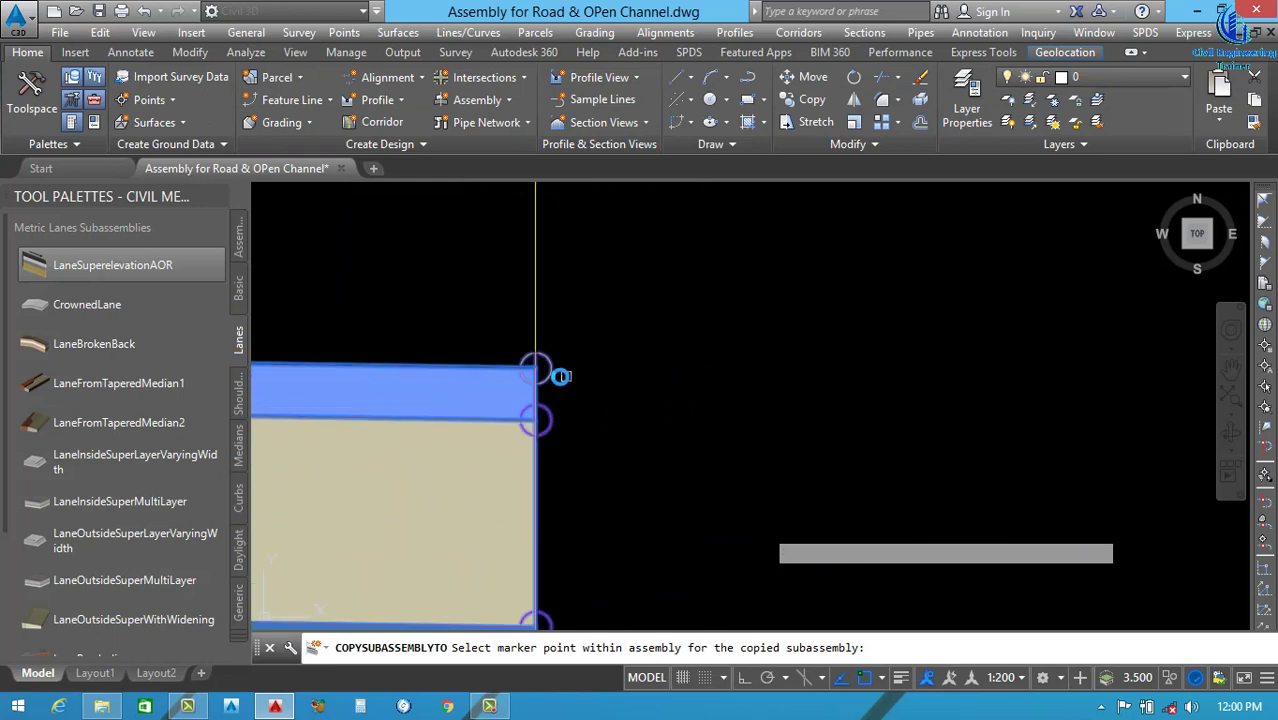
left_click(543, 372)
scroll(716, 363, "down", 6)
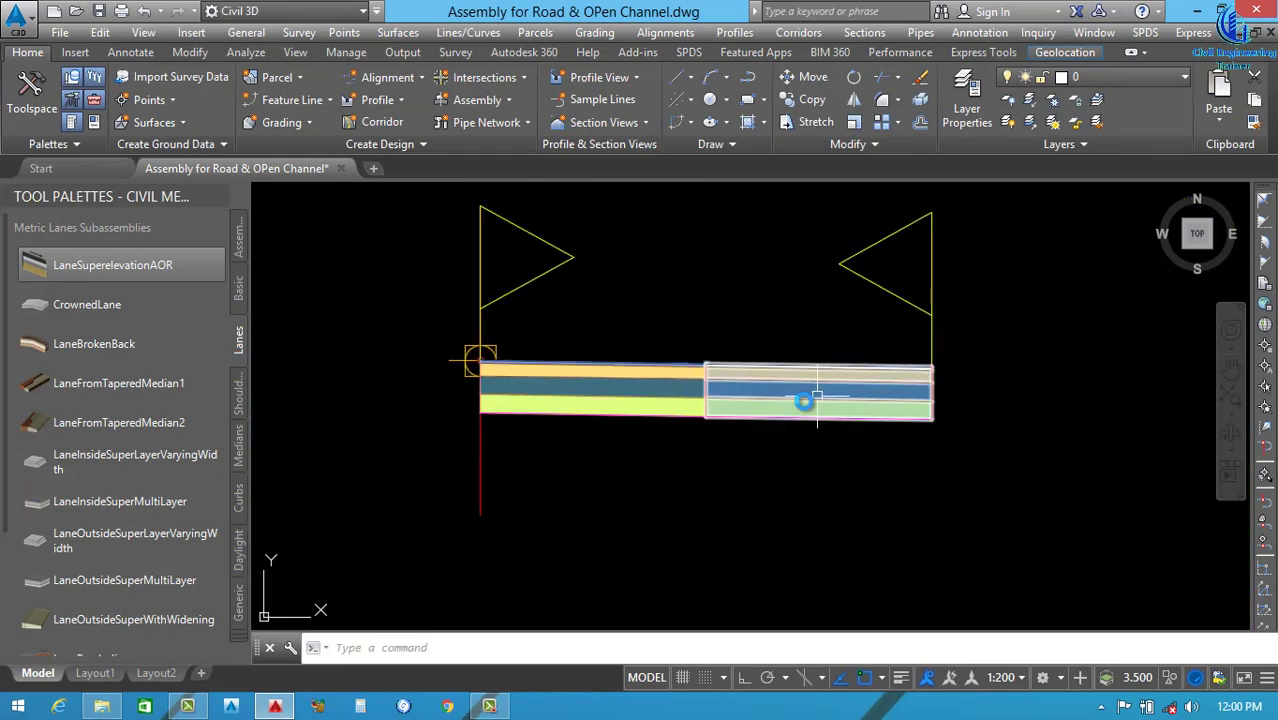
Rename the copied outer lane subassembly as LANE-2 (R.S).
left_click(803, 398)
right_click(804, 400)
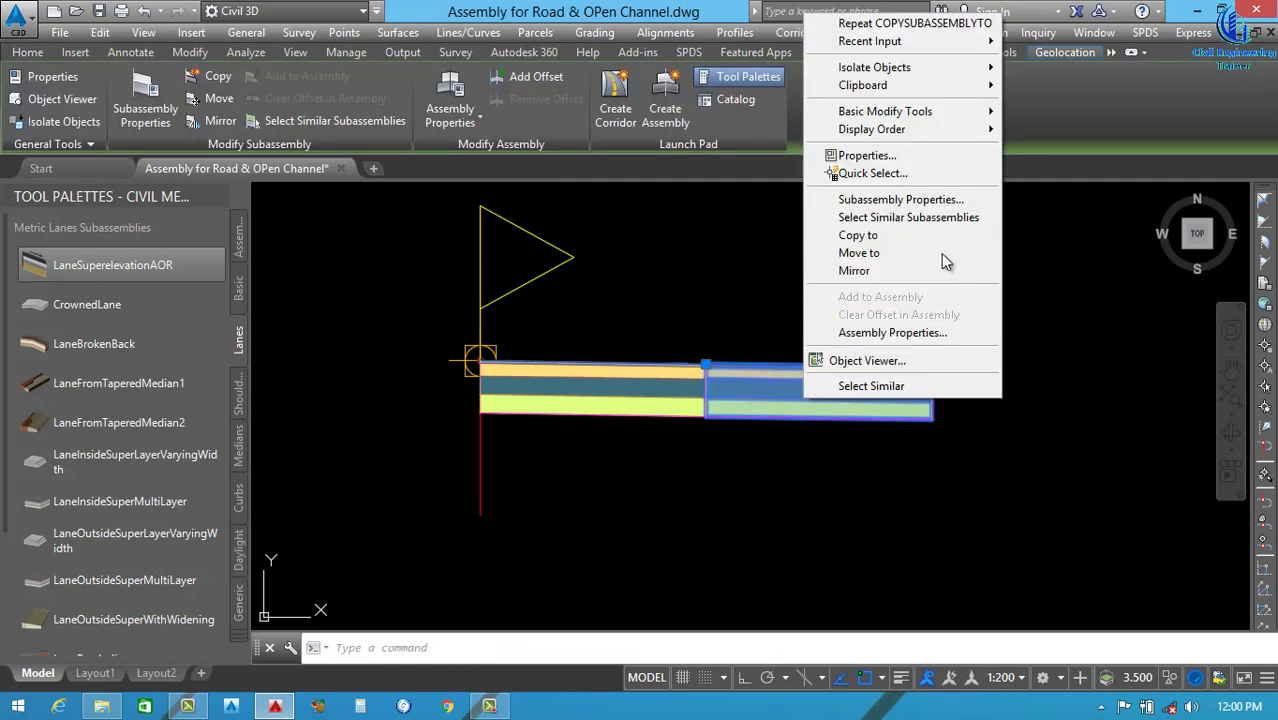
left_click(915, 200)
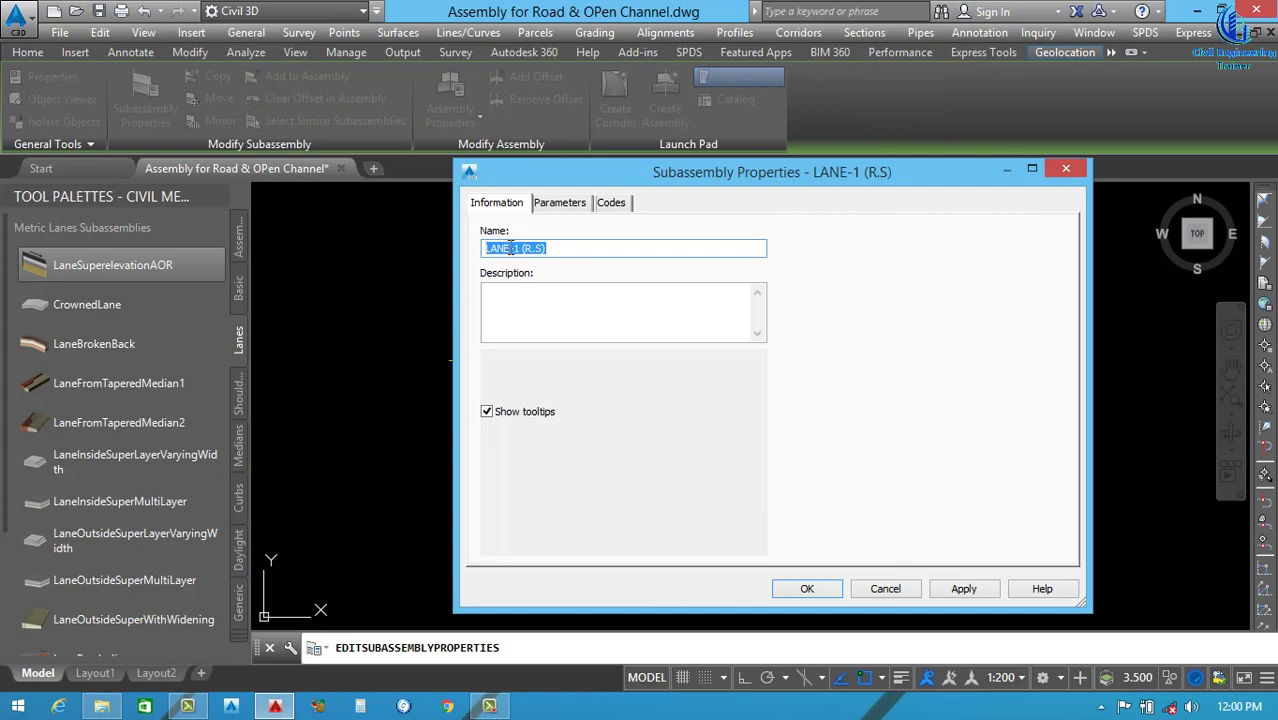
left_click(517, 250)
key("BackSpace")
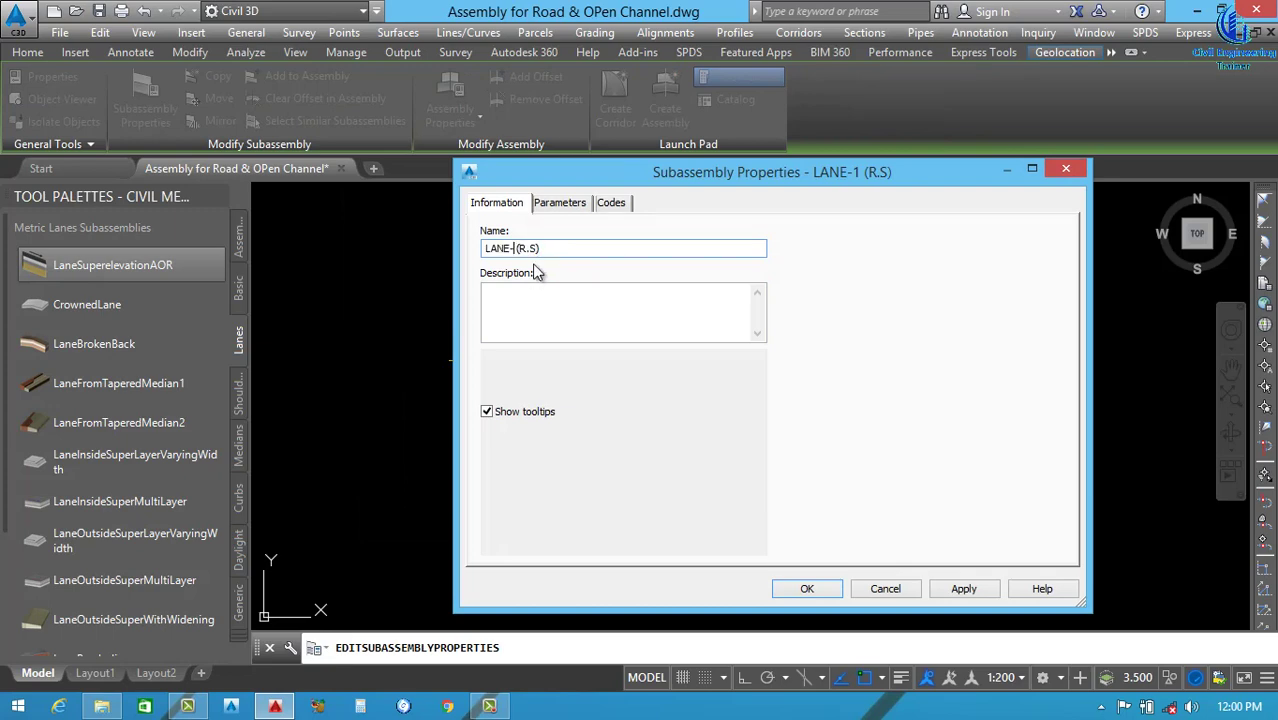
Set the inside point code of LANE-2 (R.S) to Edge of Lane(Lane).
left_click(563, 203)
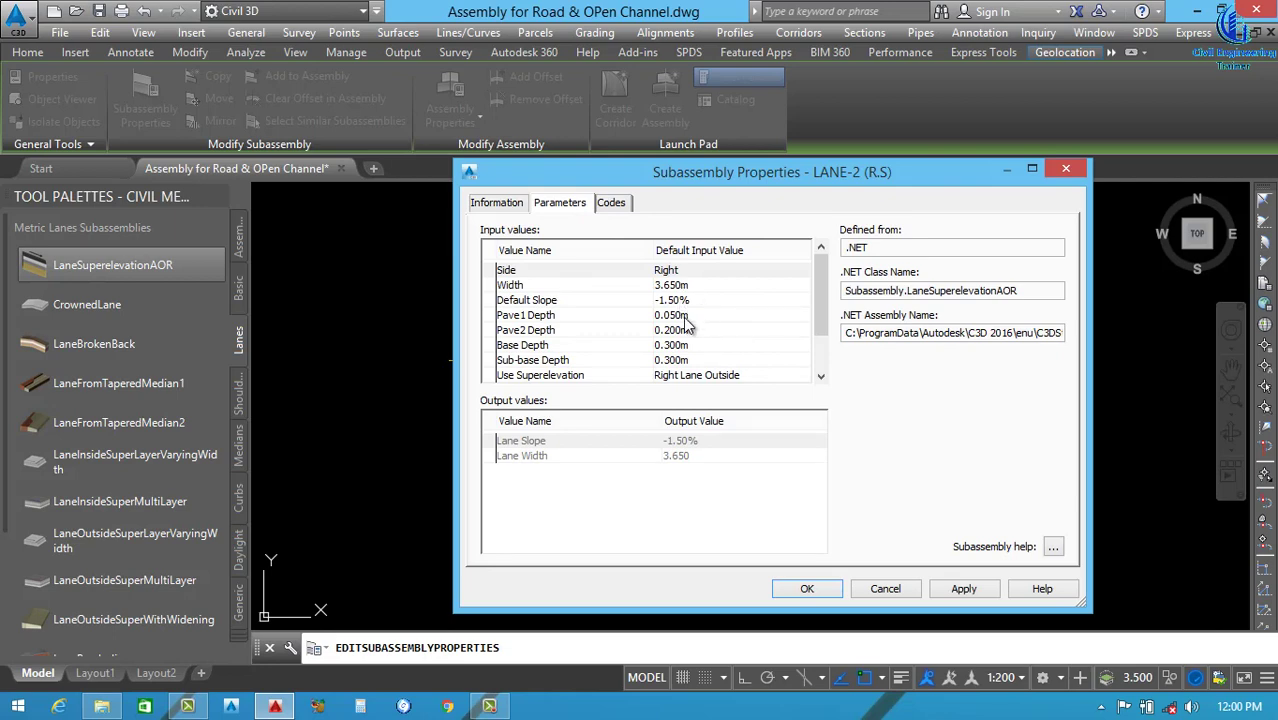
left_click_drag(826, 330, 826, 345)
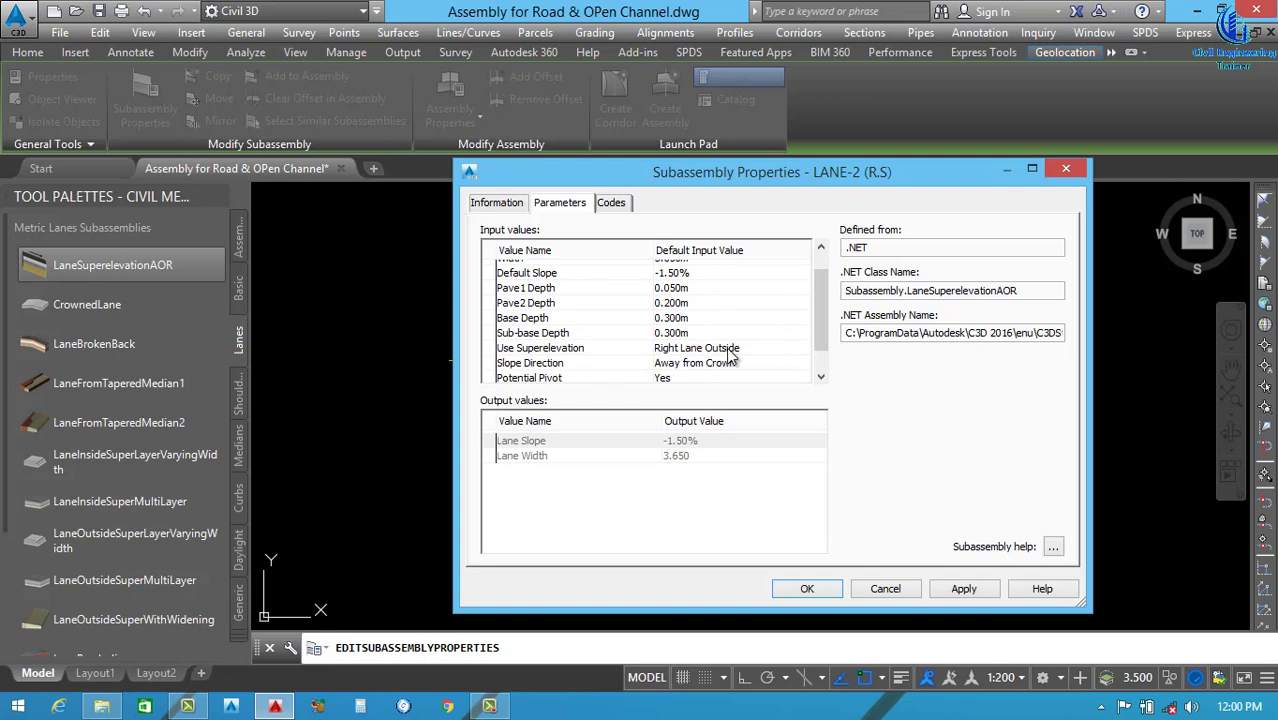
left_click_drag(826, 340, 825, 360)
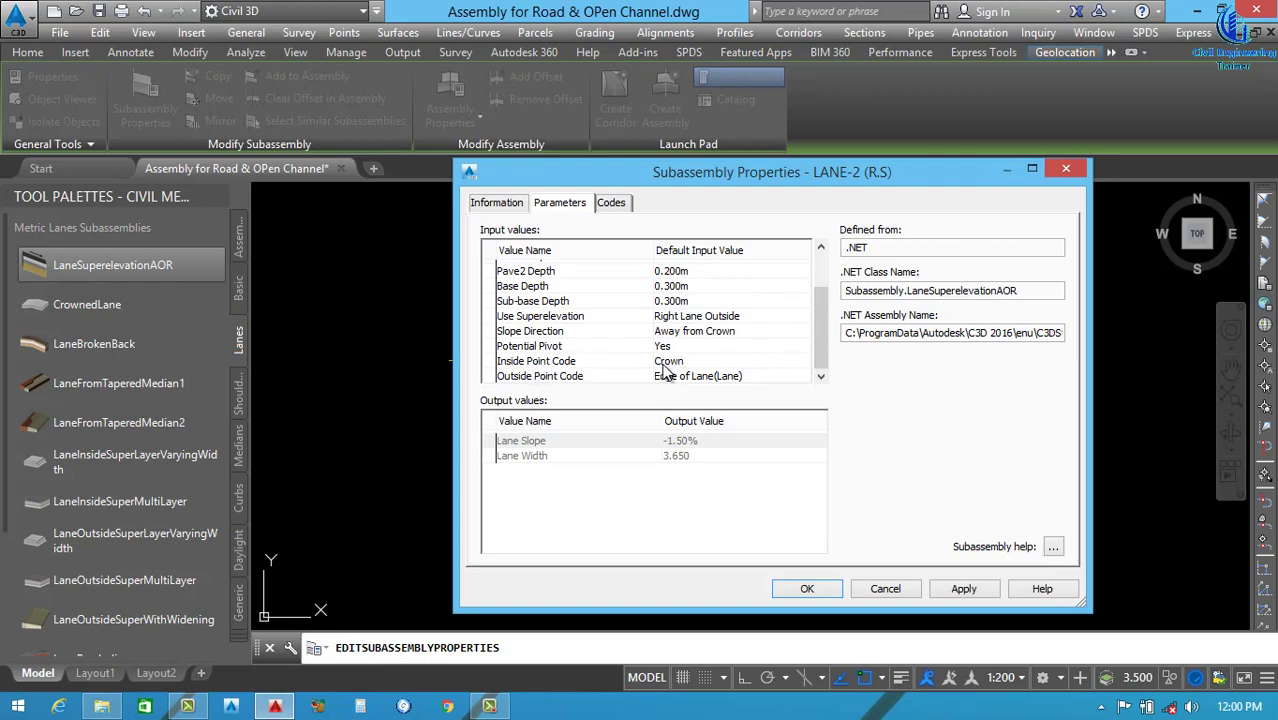
left_click(729, 365)
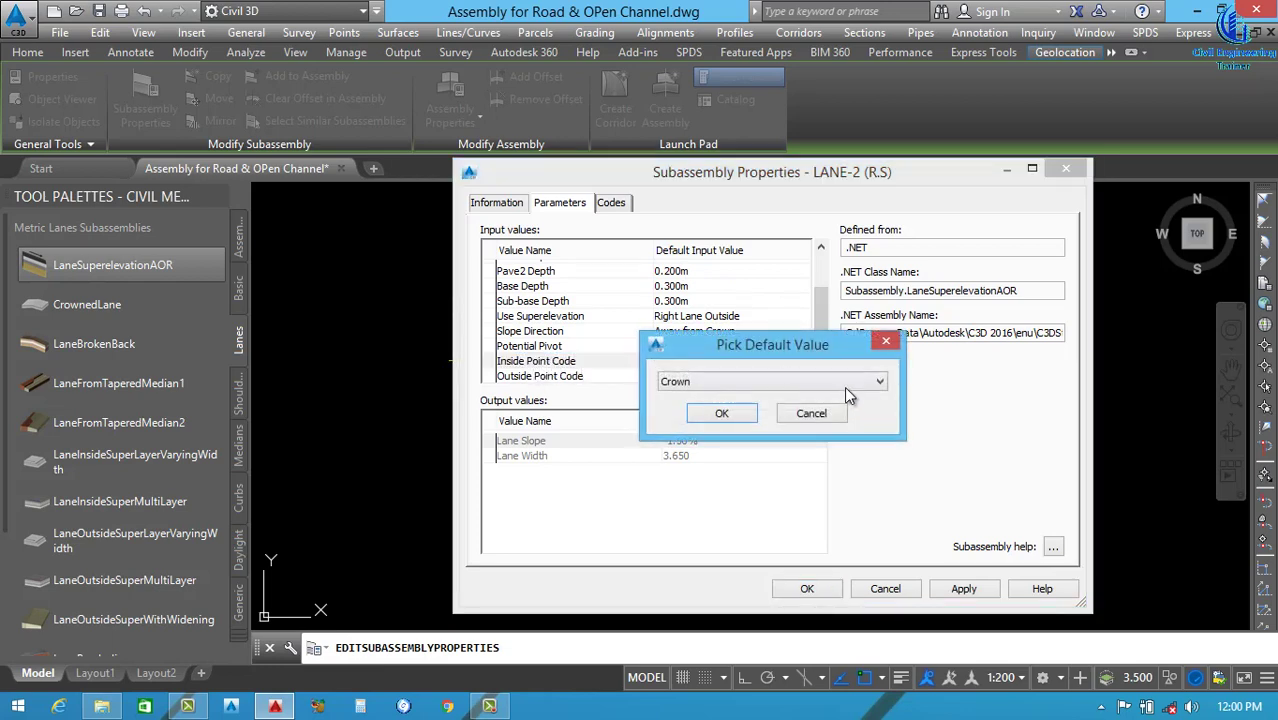
left_click(845, 382)
left_click(697, 423)
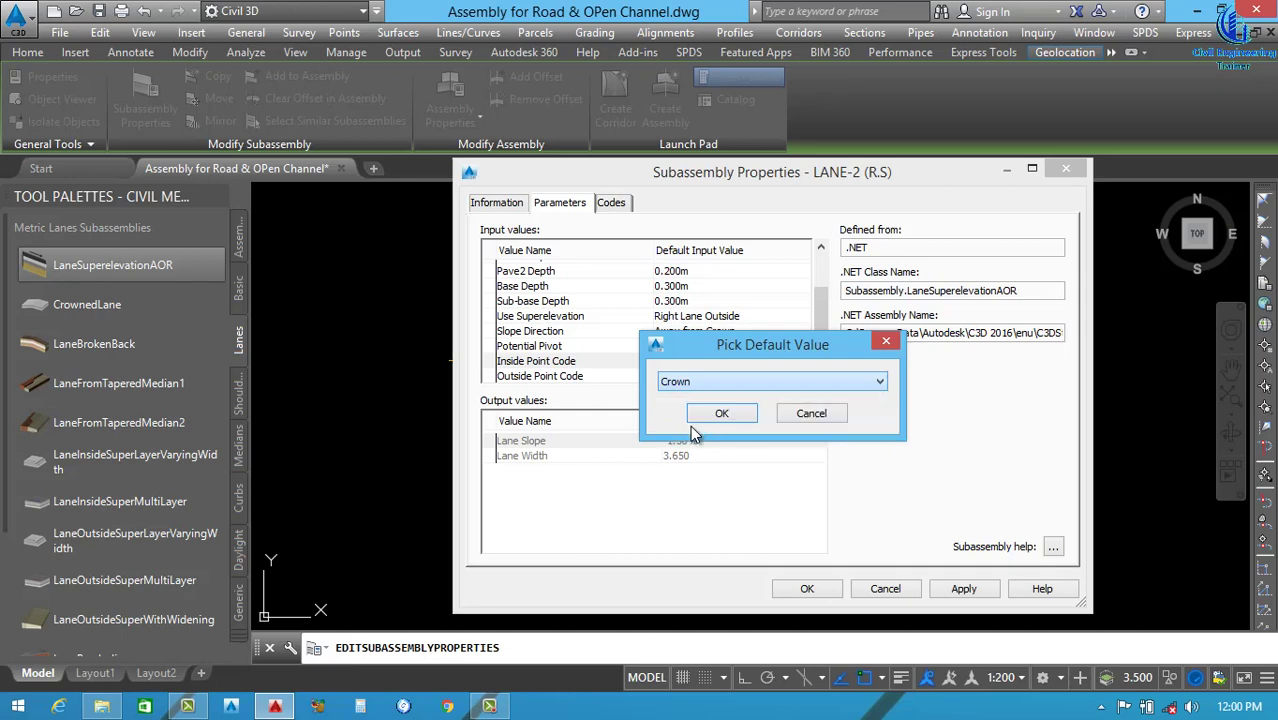
left_click(722, 416)
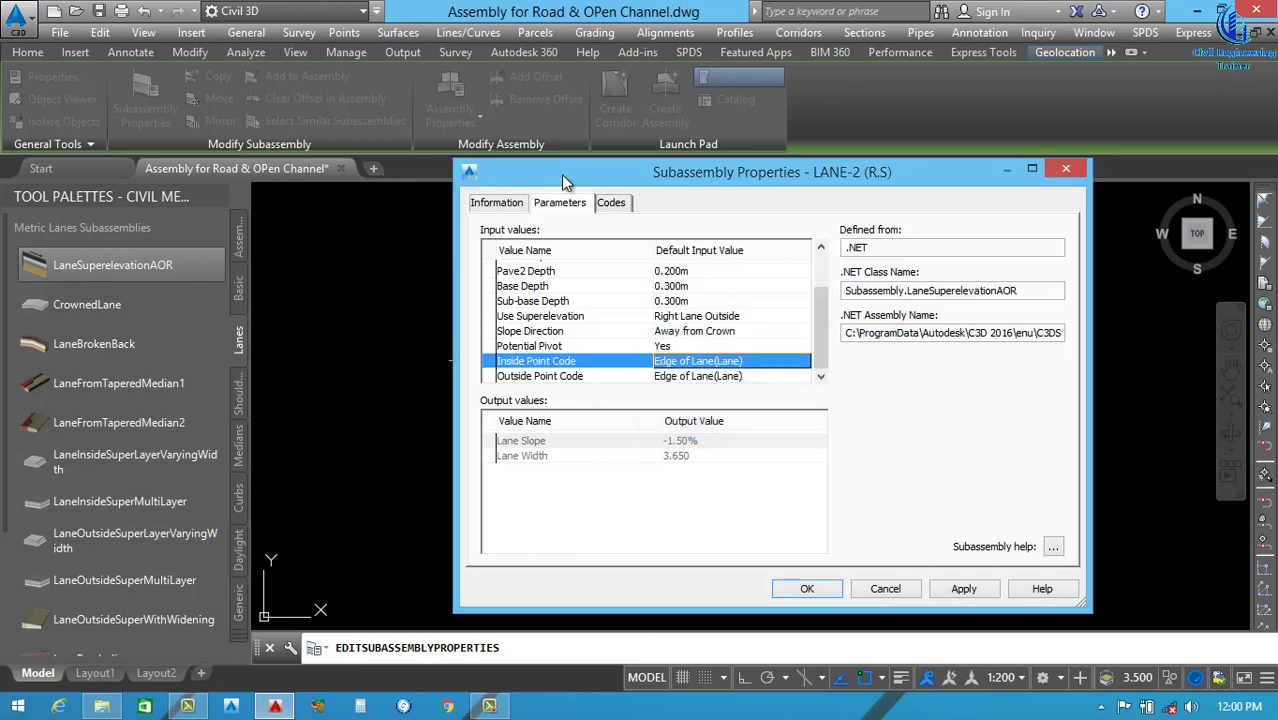
Check the inside and outside point codes of LANE-2 (R.S) against the lanes in the drawing and apply the edited properties.
left_click_drag(562, 177, 1041, 192)
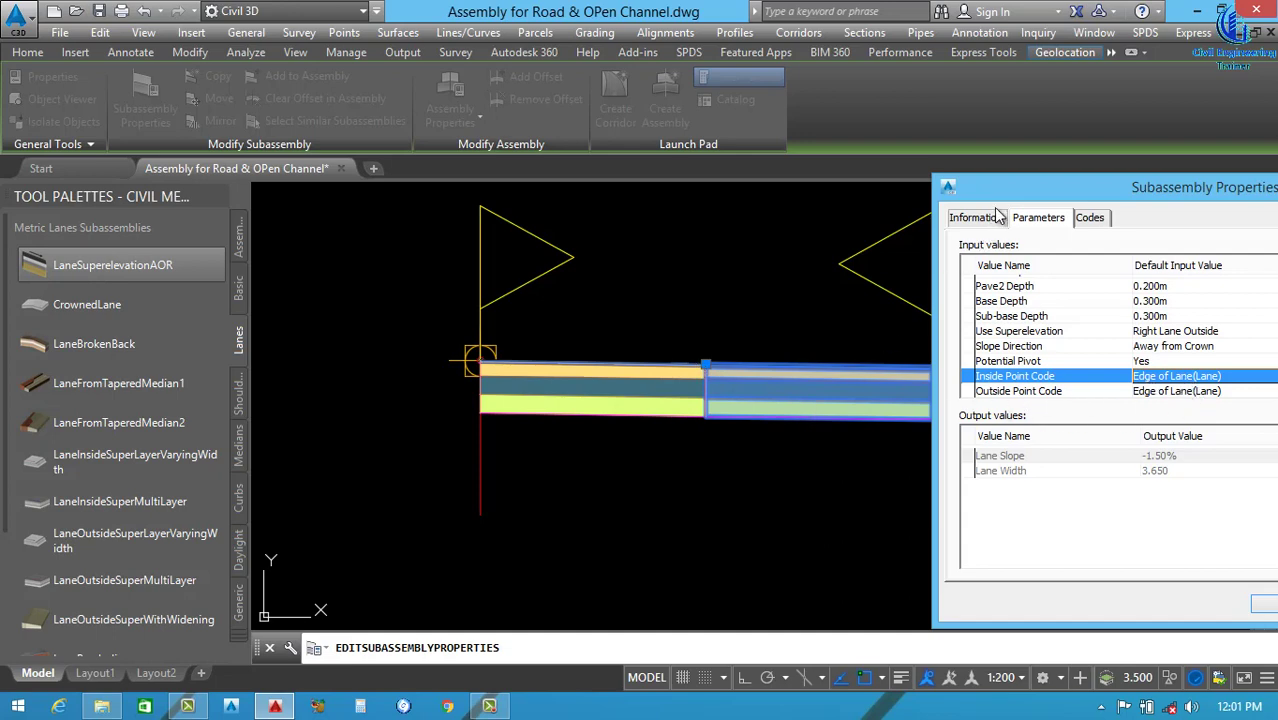
left_click_drag(990, 188, 726, 455)
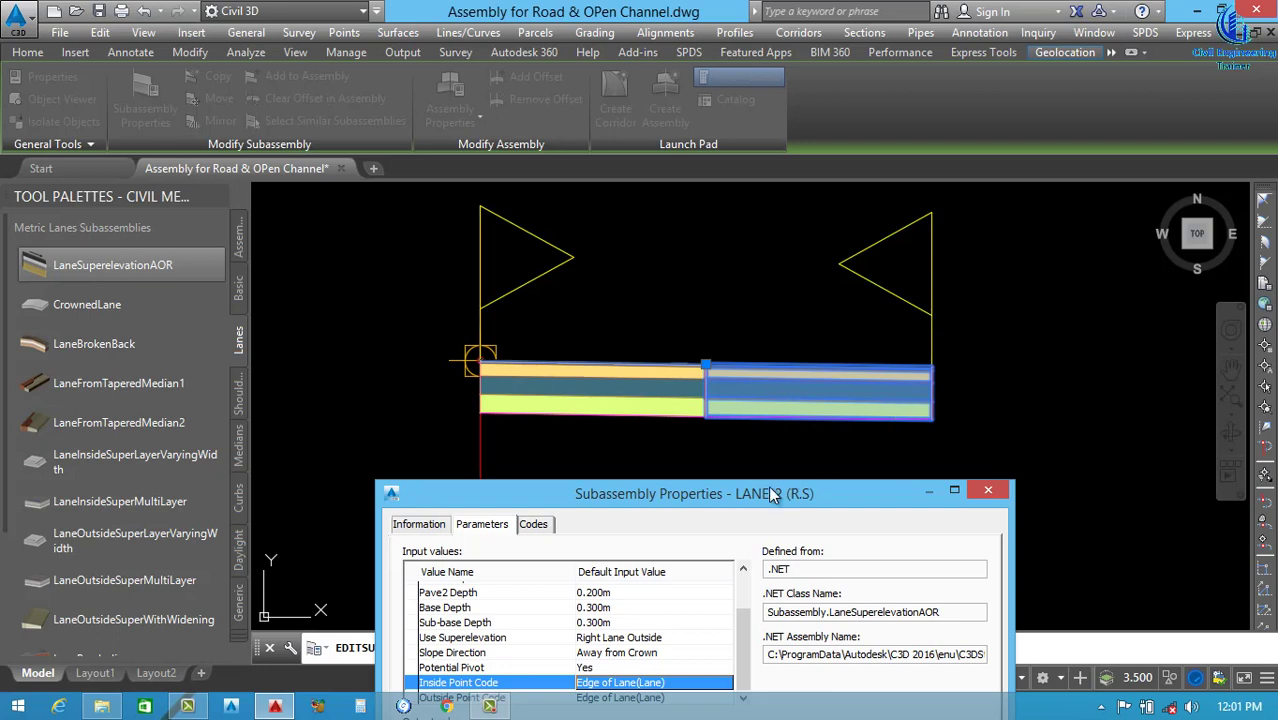
left_click_drag(775, 486, 1026, 65)
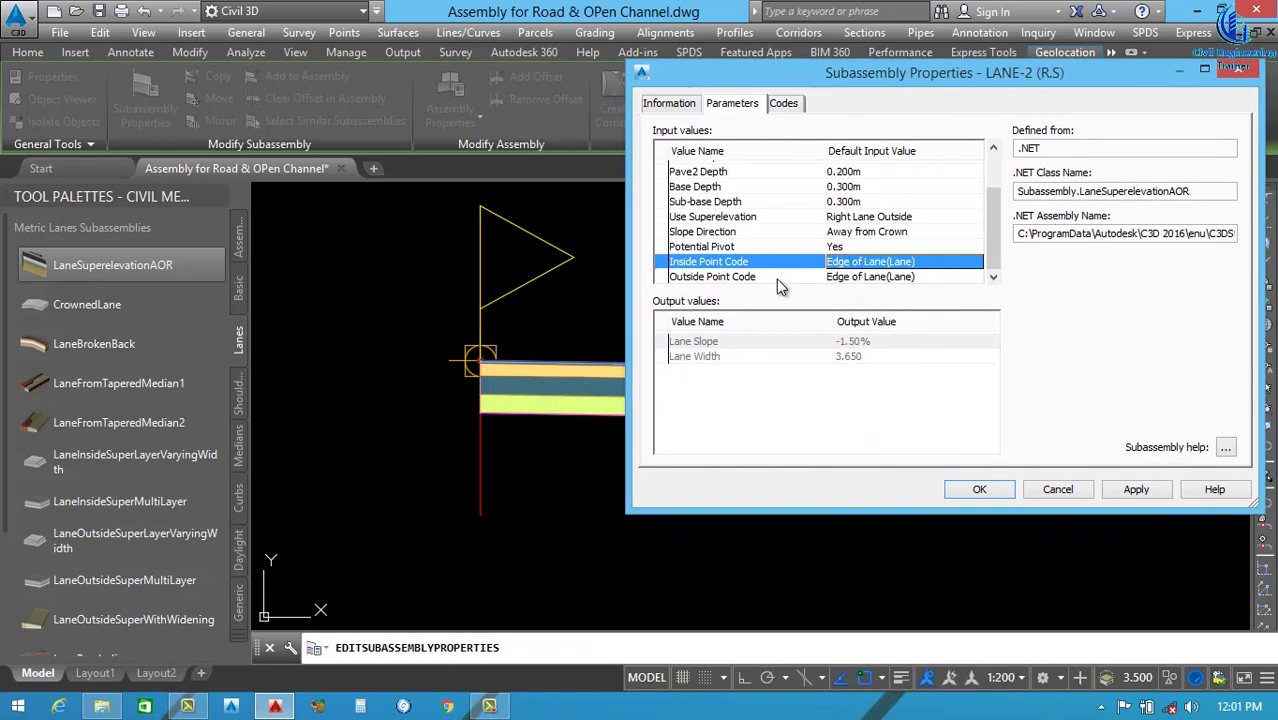
mouse_move(791, 82)
left_mouse_down()
mouse_move(808, 457)
mouse_move(787, 452)
mouse_move(868, 155)
left_mouse_up()
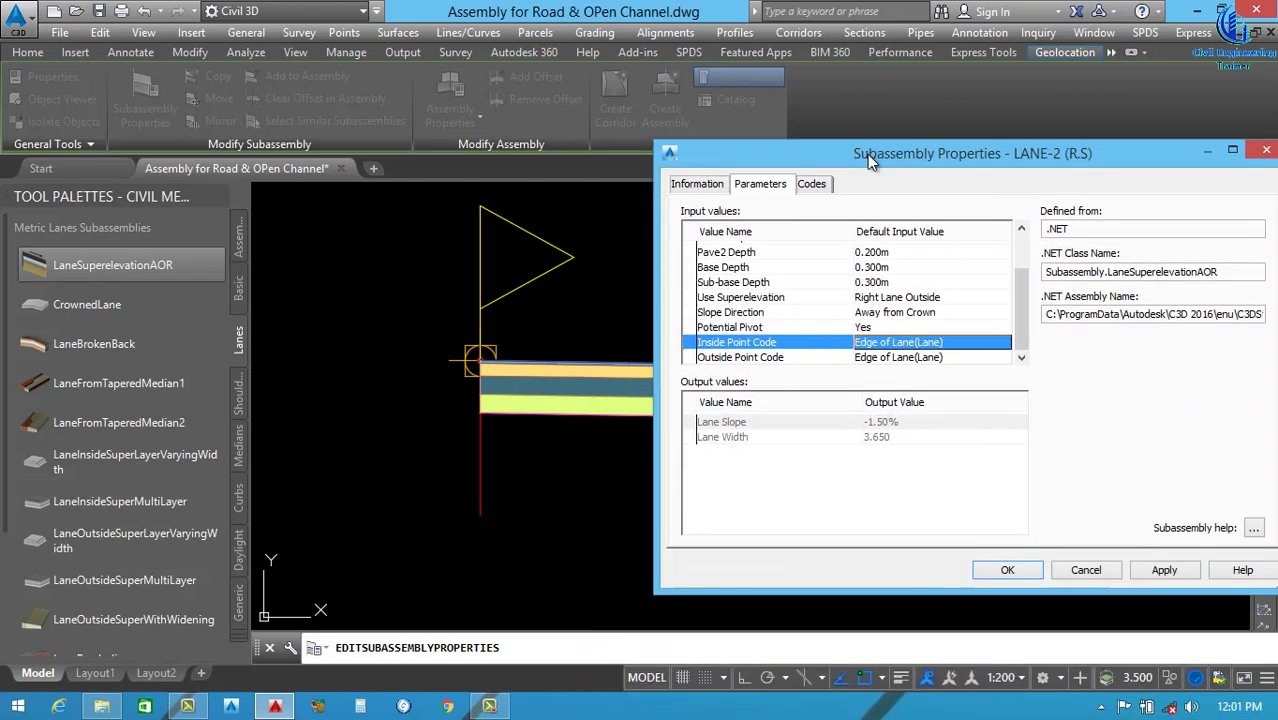
left_click(981, 358)
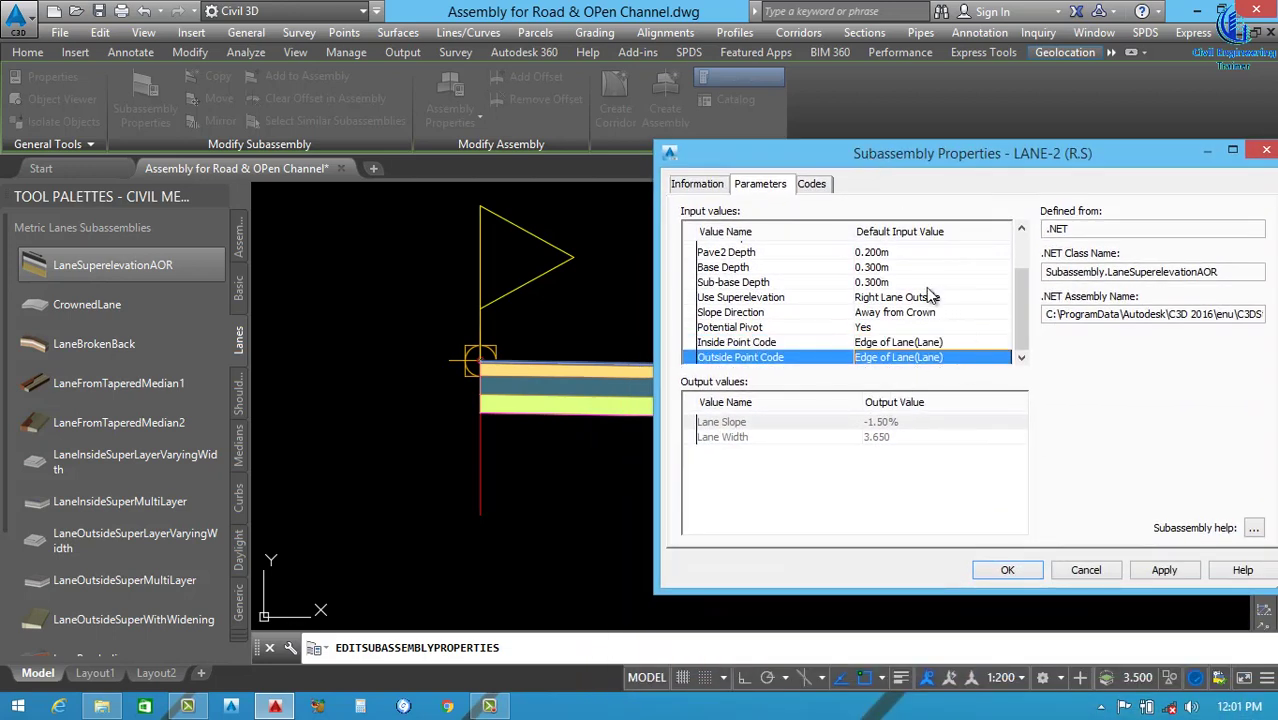
left_click_drag(880, 154, 731, 474)
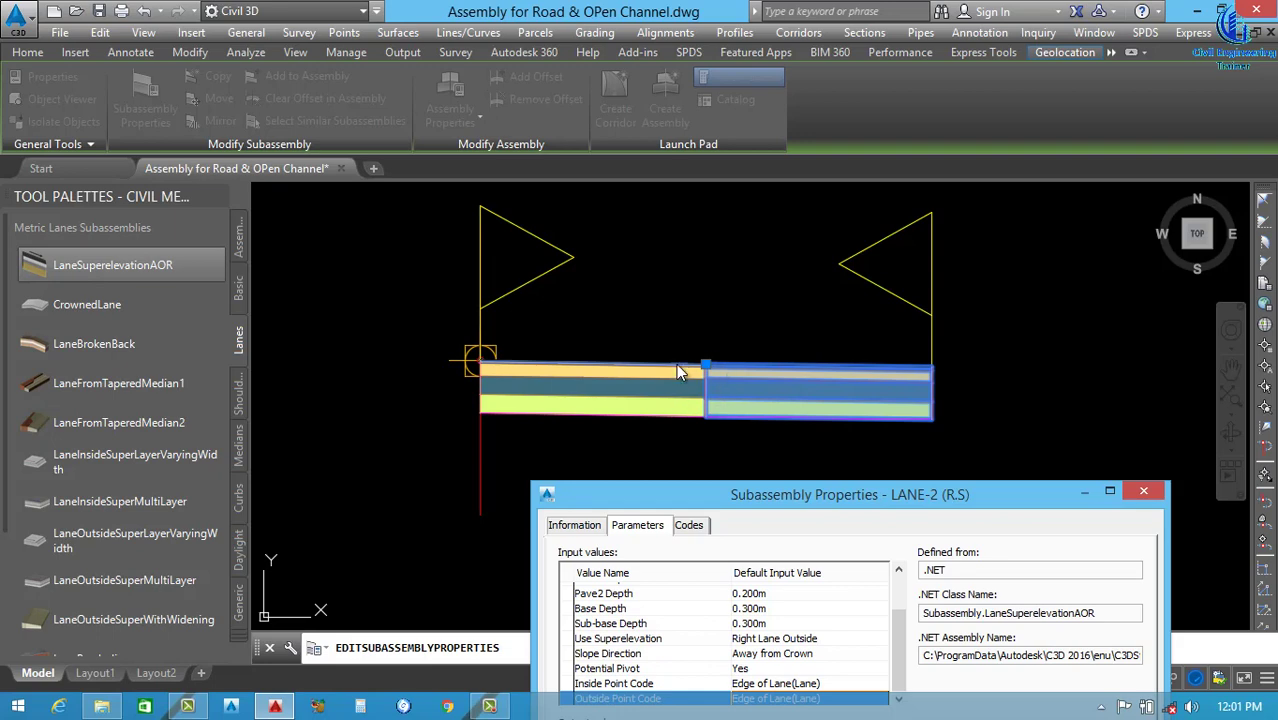
left_click_drag(754, 487, 852, 163)
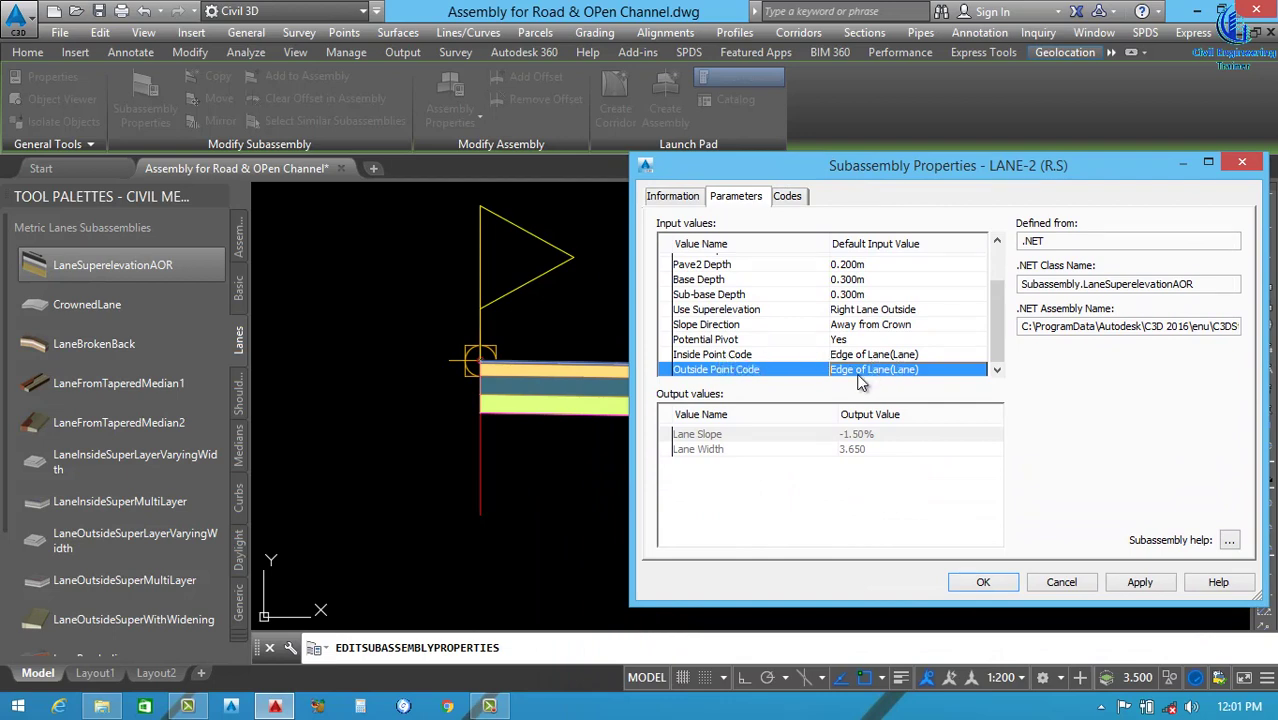
left_click(1139, 581)
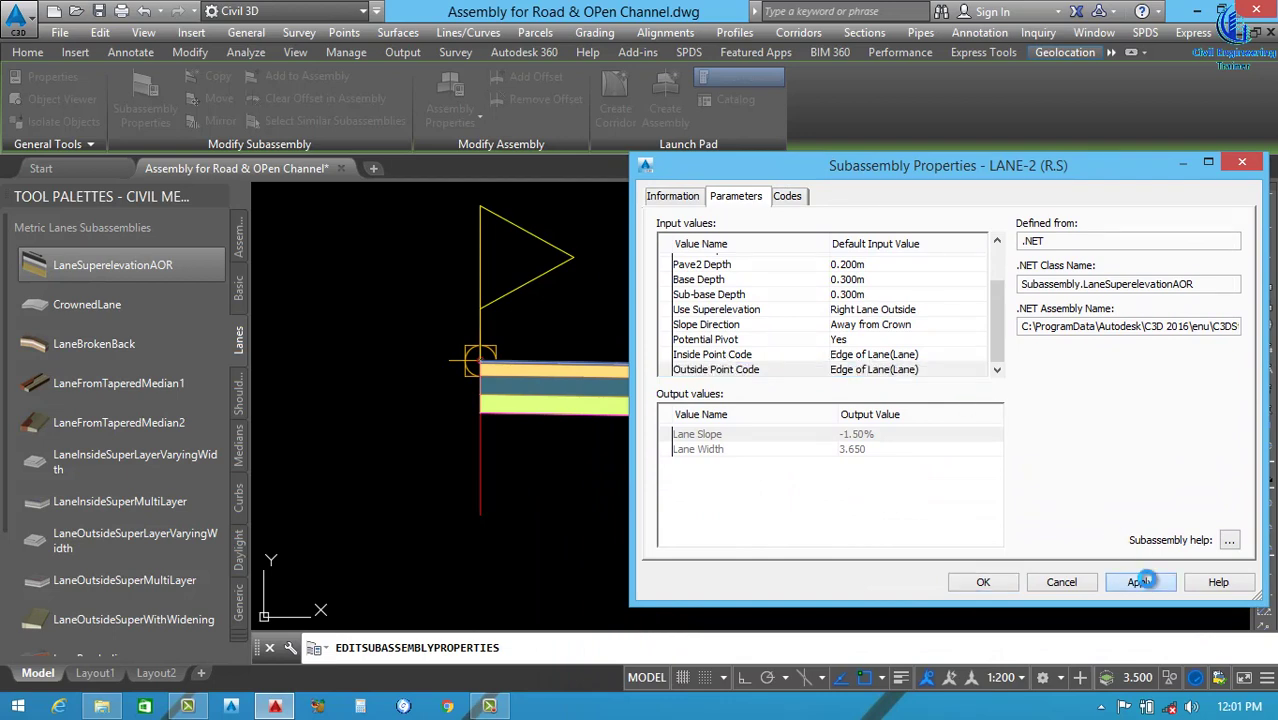
left_click(983, 581)
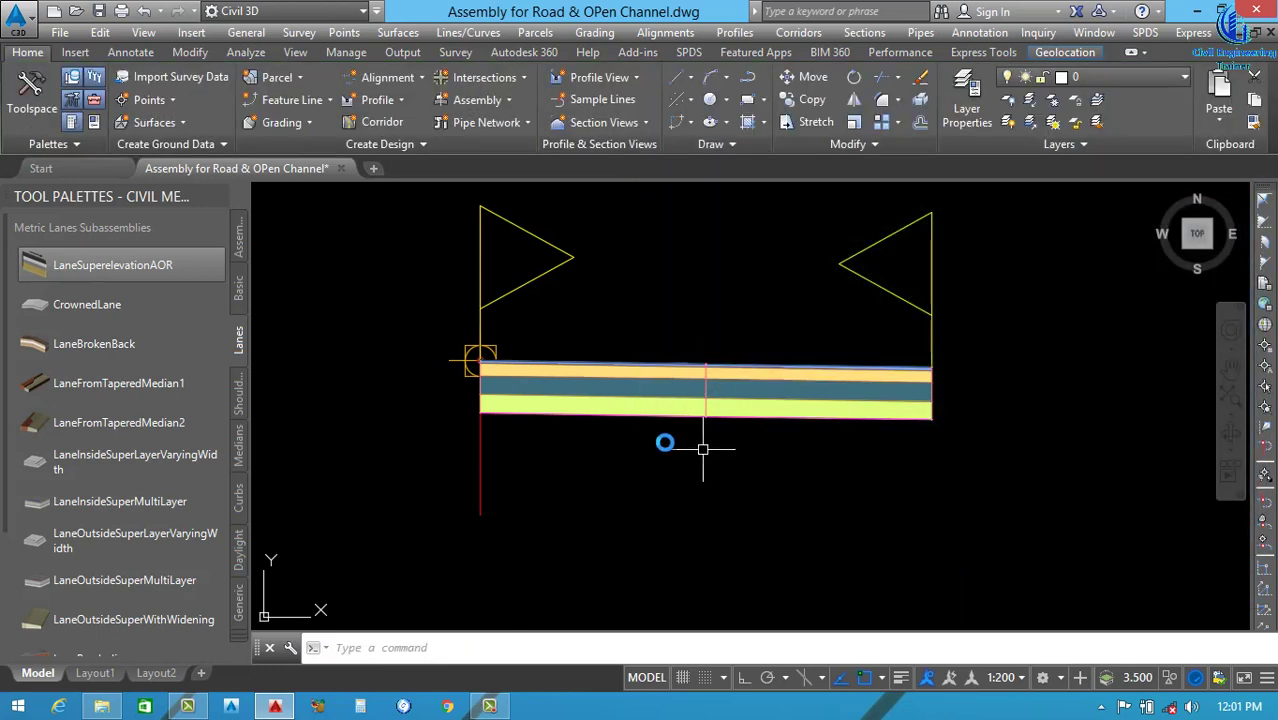
Copy the LANE-2 (R.S) subassembly to the marker point at its own upper outer edge.
scroll(664, 442, "down", 2)
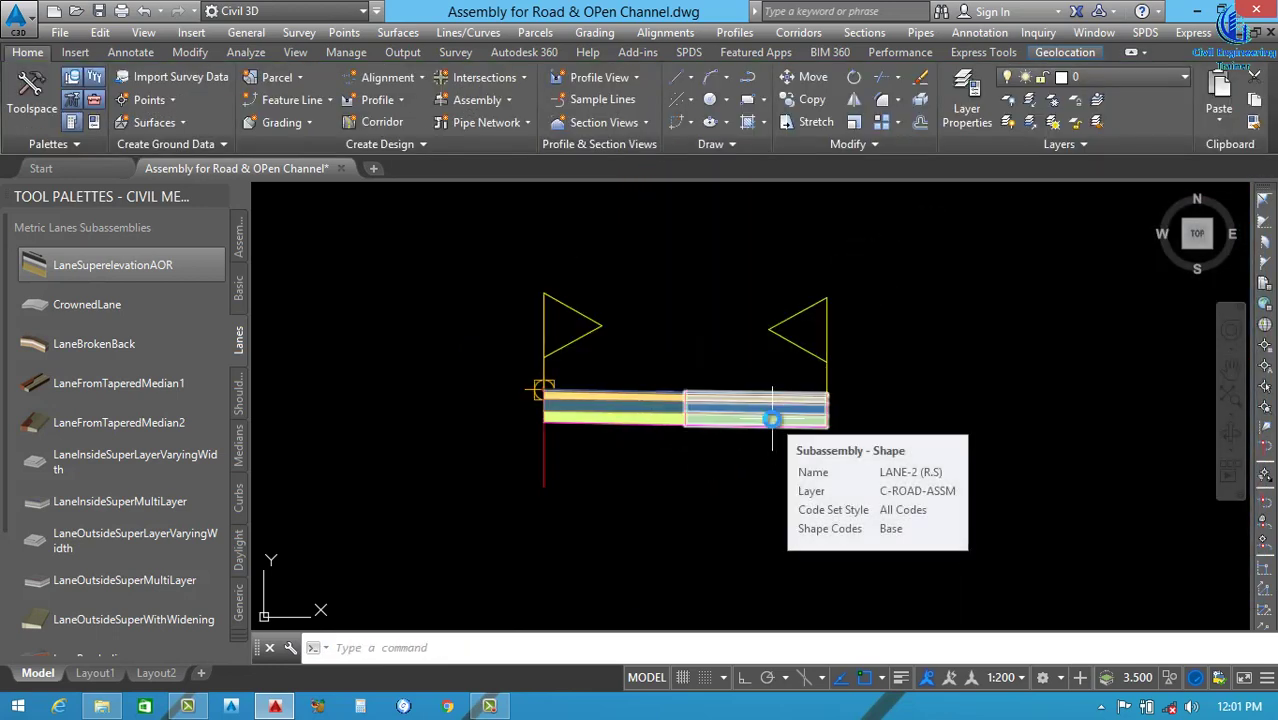
left_click(772, 418)
left_click(771, 422)
right_click(772, 420)
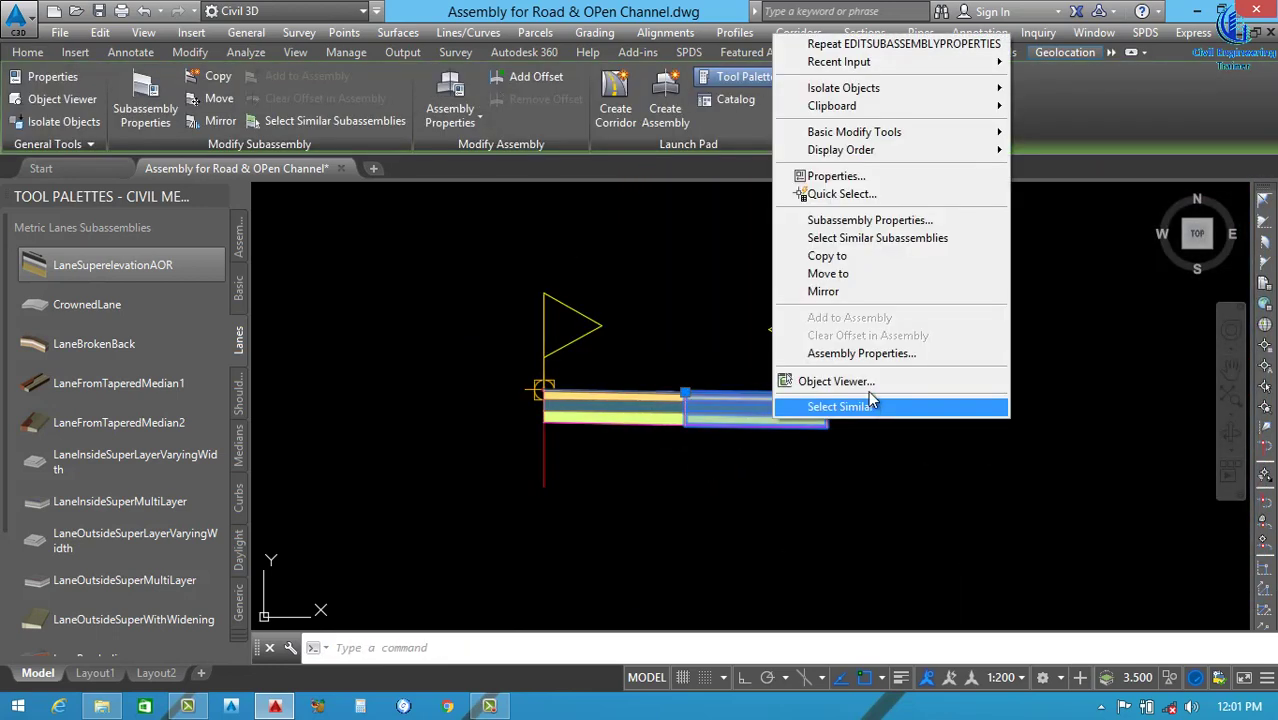
left_click(848, 257)
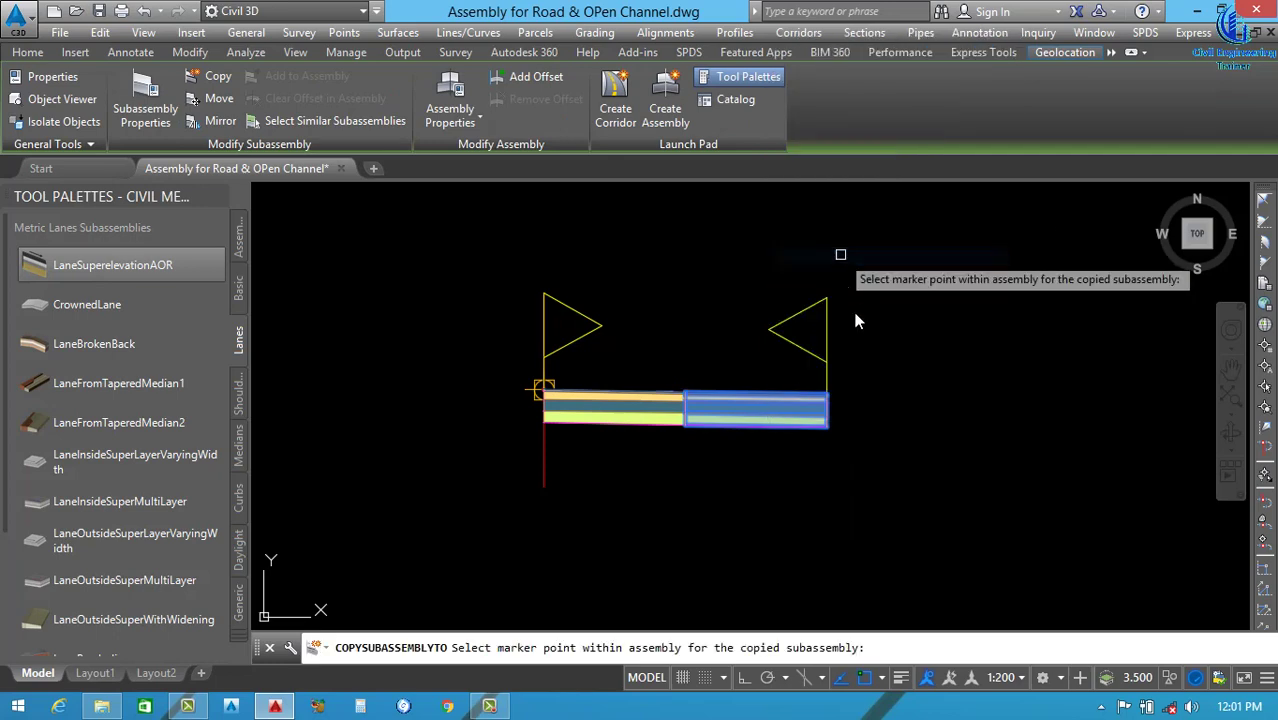
scroll(828, 414, "up", 6)
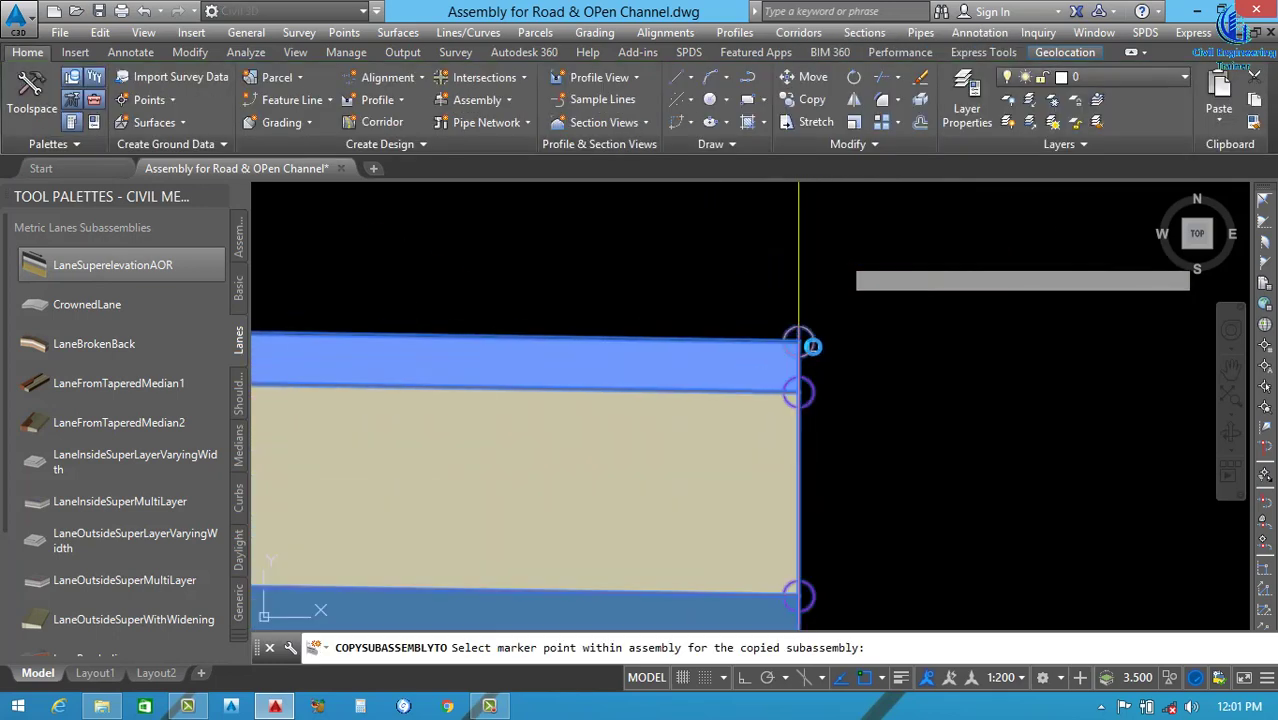
left_click(811, 340)
Rename the outermost copied subassembly as Shoulder (R.S).
scroll(720, 410, "down", 8)
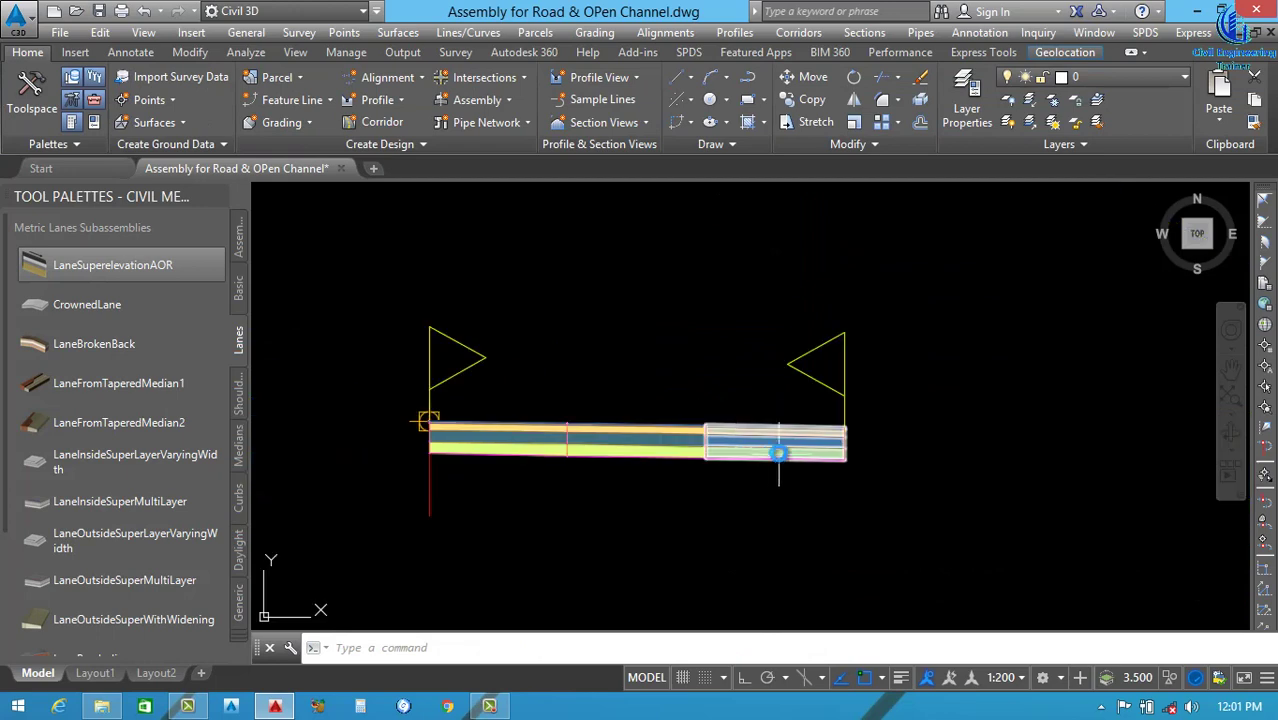
left_click(783, 445)
right_click(781, 447)
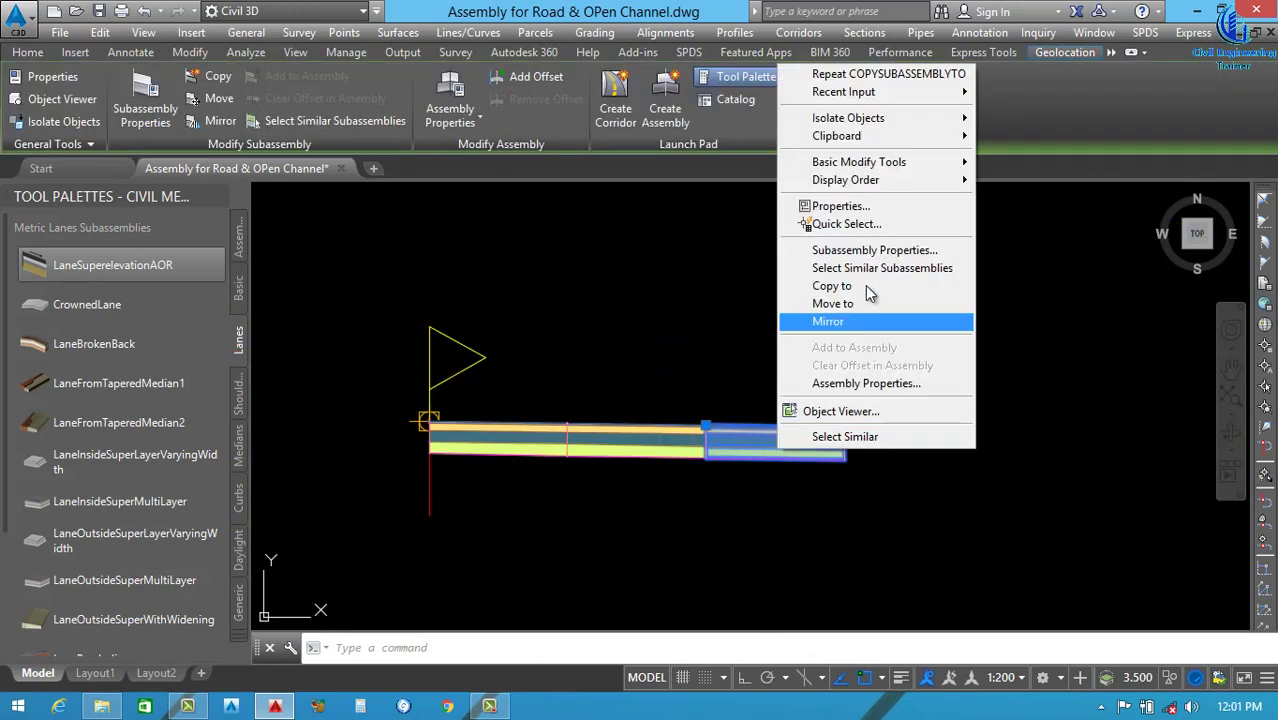
left_click(873, 250)
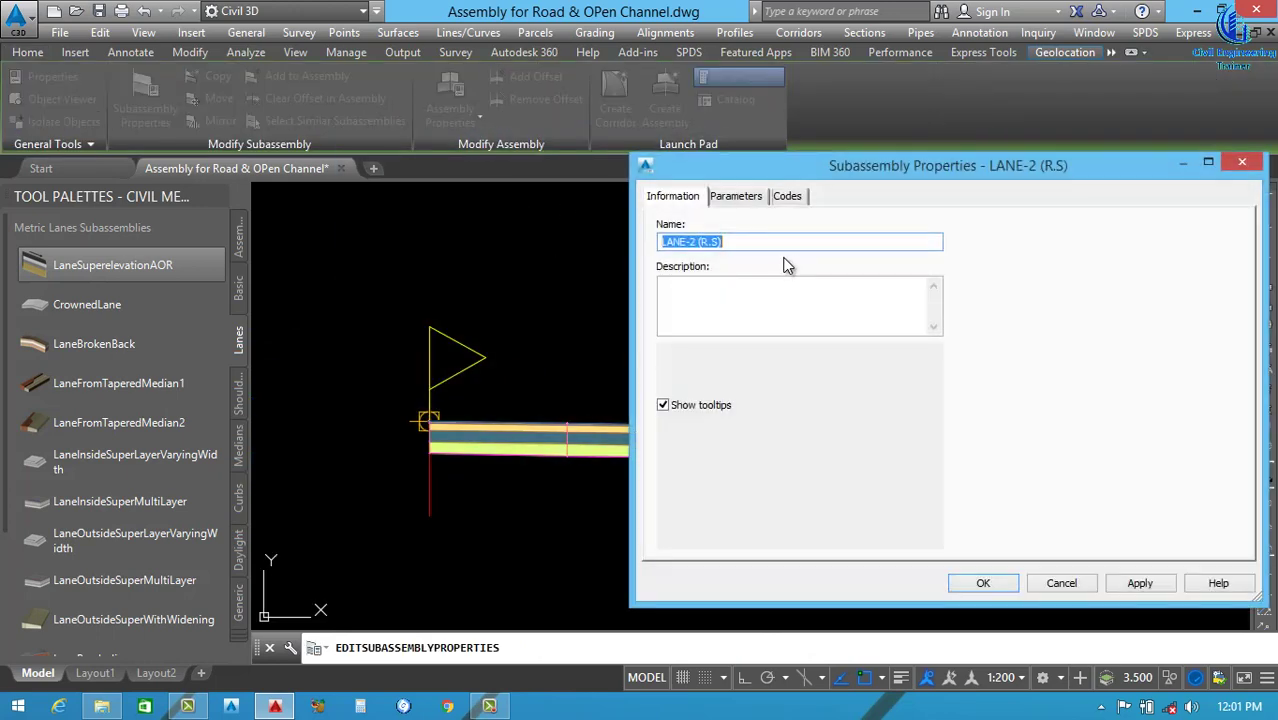
left_click(733, 241)
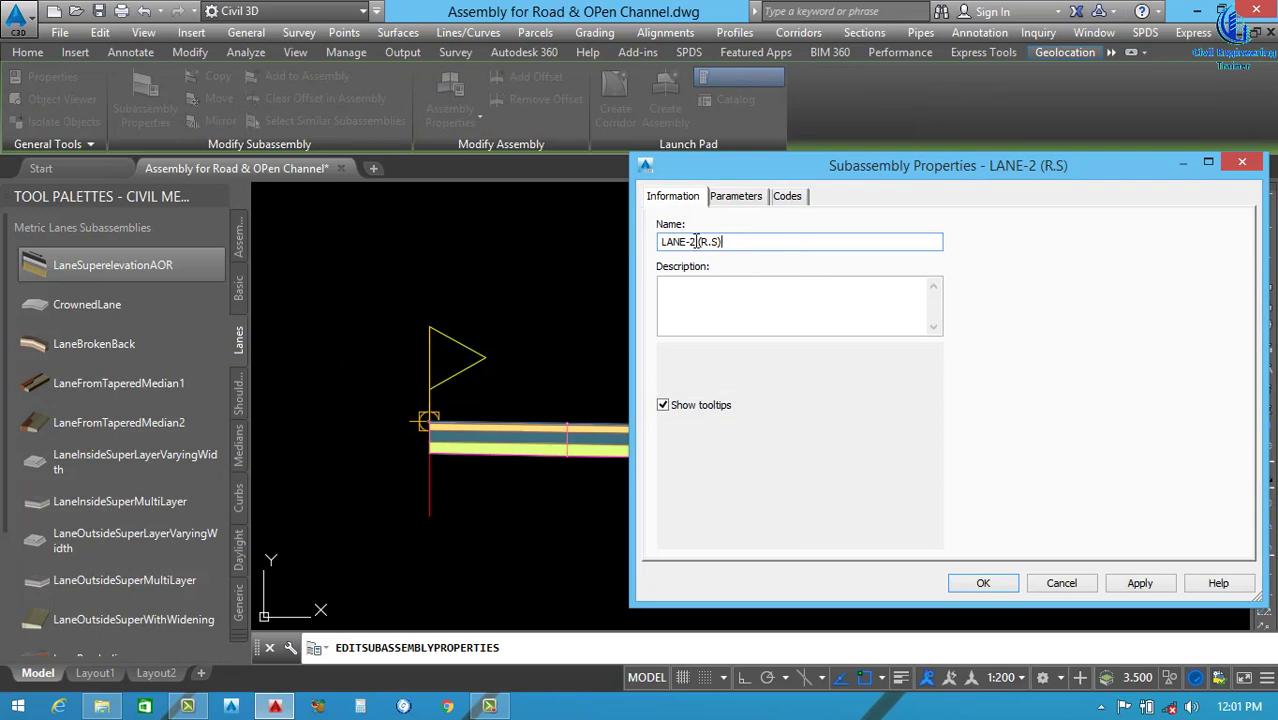
left_click_drag(696, 241, 628, 256)
type("sHOUlLDER")
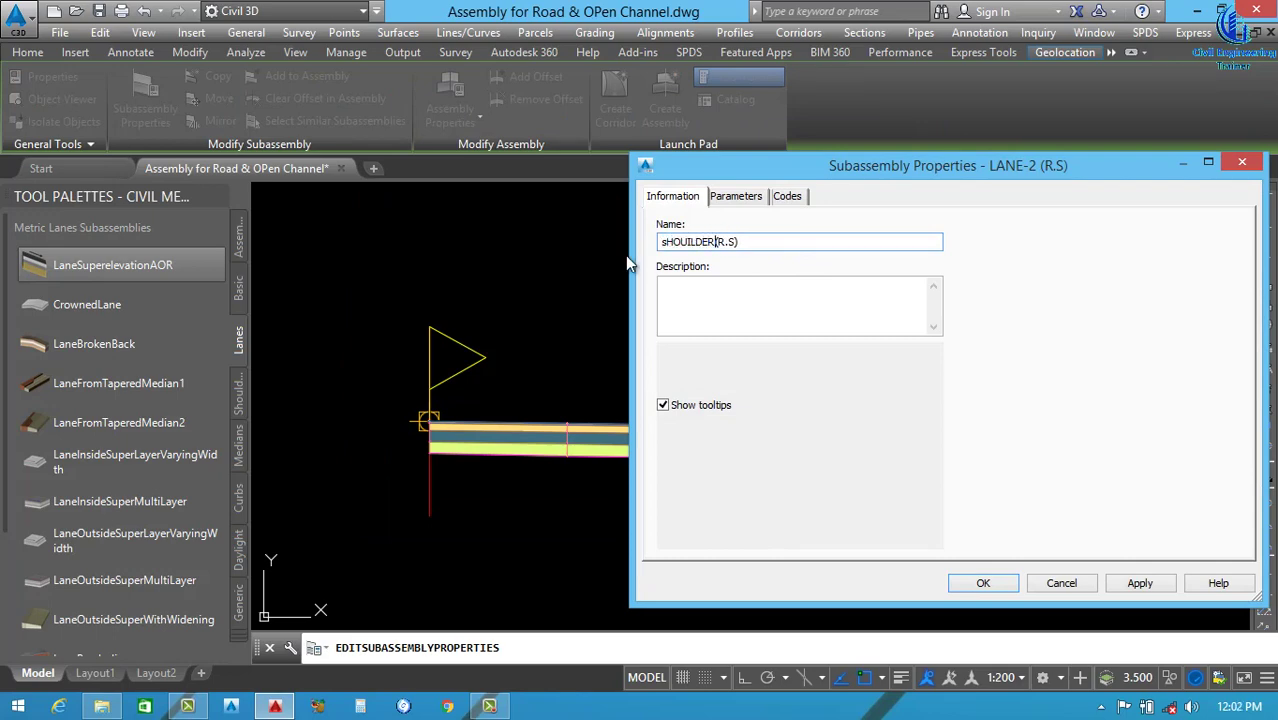
key("BackSpace")
key("BackSpace")
key("BackSpace")
key("BackSpace")
key("BackSpace")
key("BackSpace")
key("BackSpace")
key("BackSpace")
key("BackSpace")
type("Shoulder")
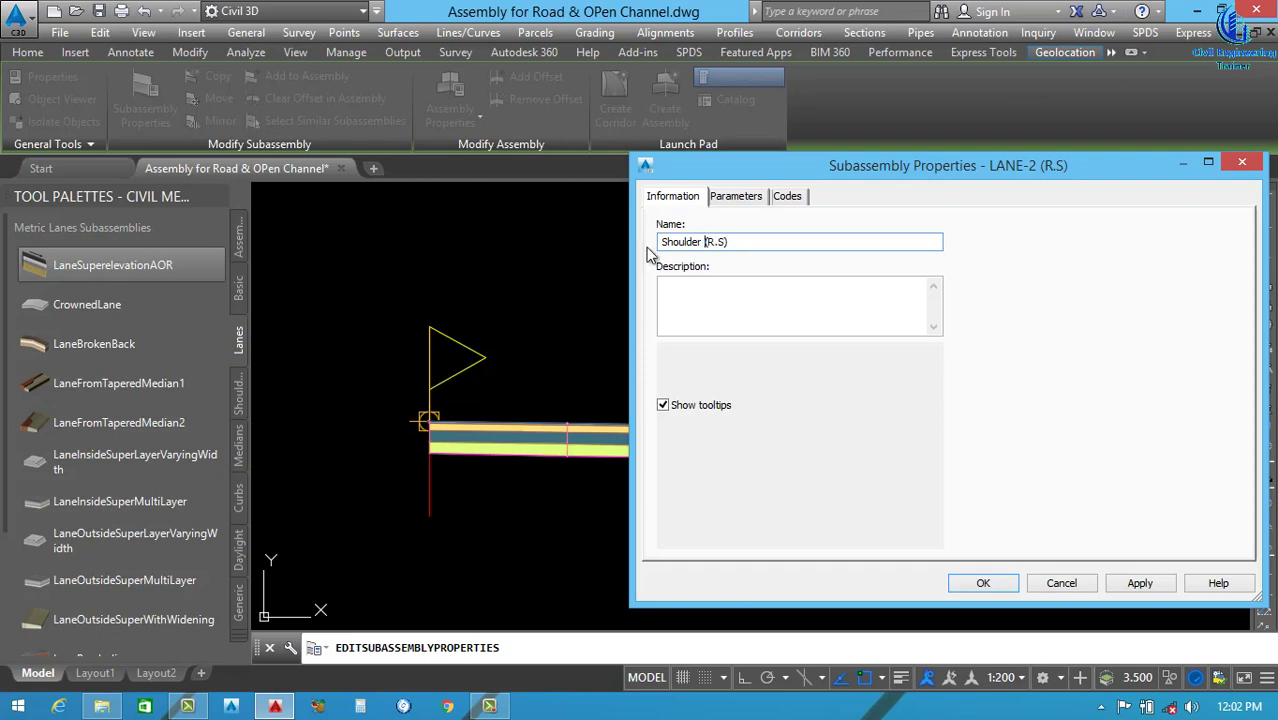
Set the width of Shoulder (R.S) to 2.50 m.
left_click(740, 199)
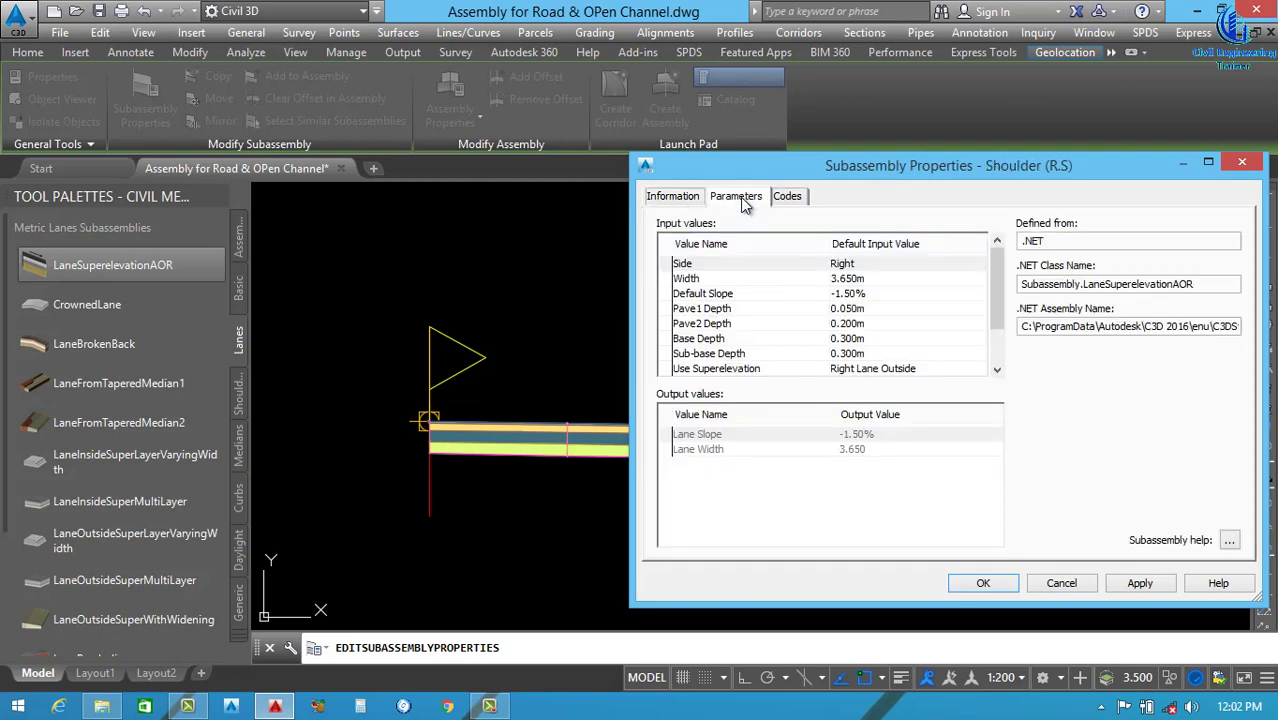
left_click(860, 281)
left_click(867, 285)
type("2.50")
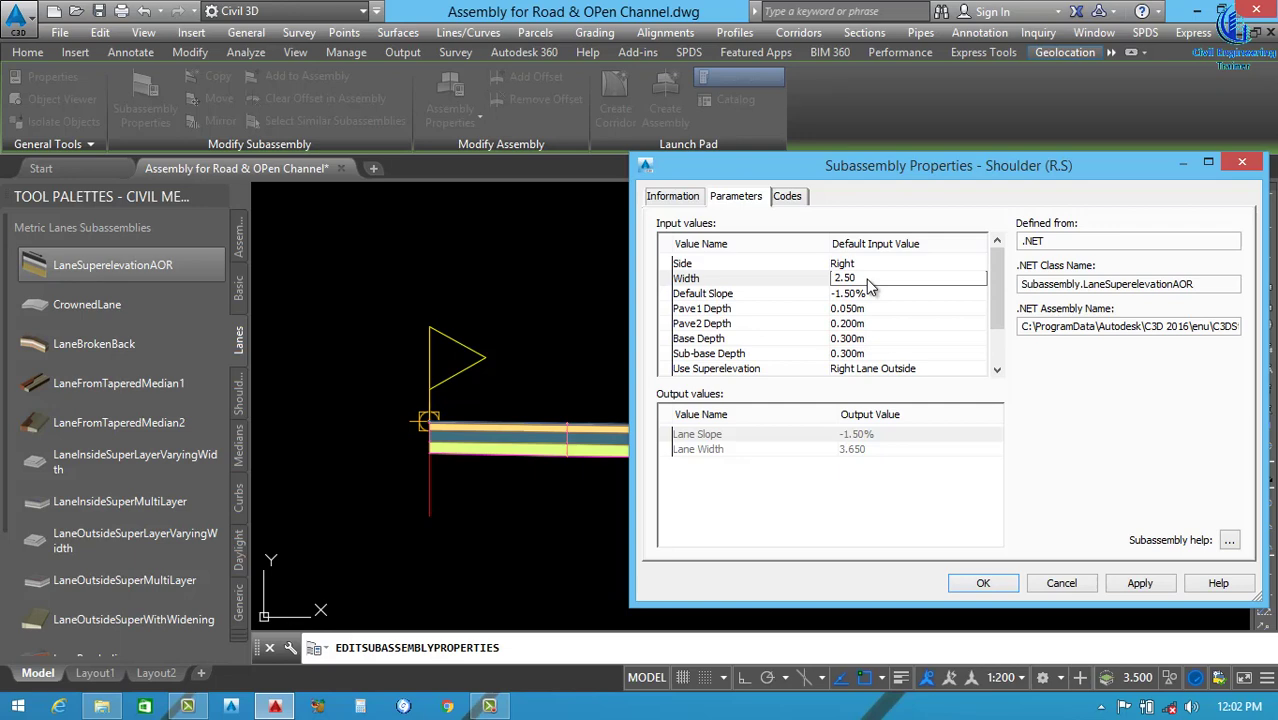
key("Return")
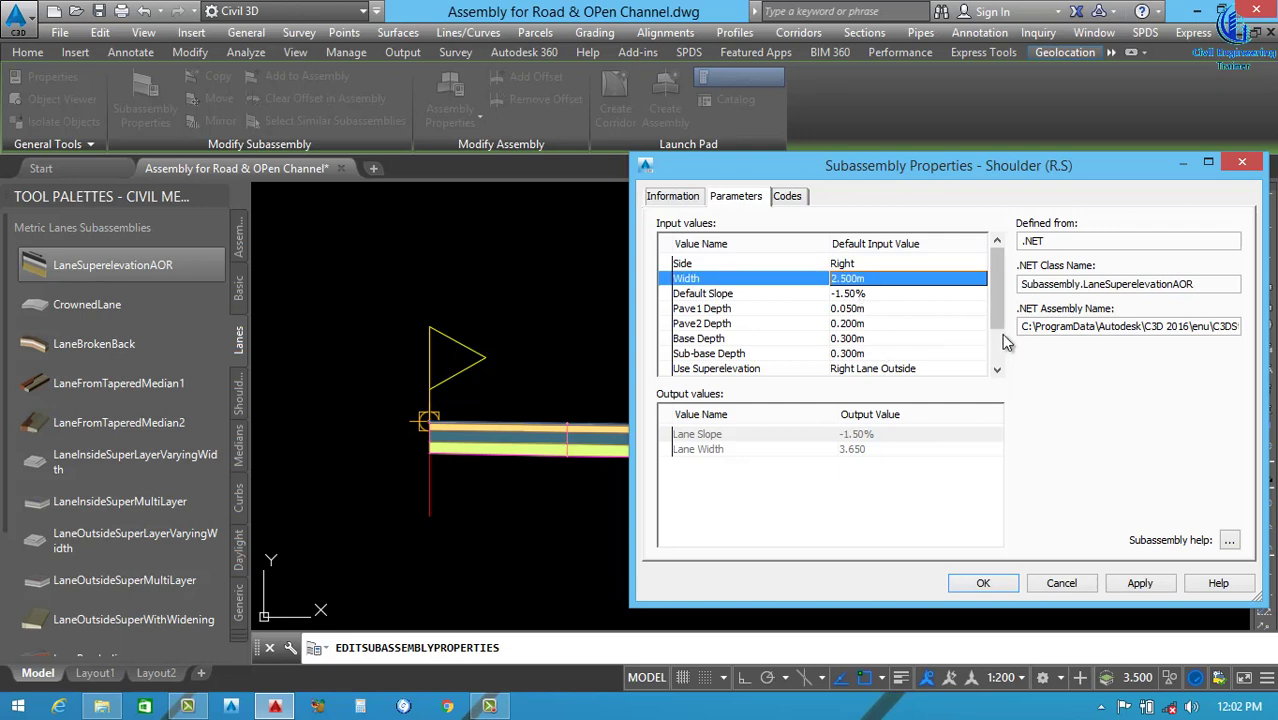
Set the outside point code of Shoulder (R.S) to Edge of Pavement(ETW) and apply the edited properties.
scroll(990, 340, "down", 2)
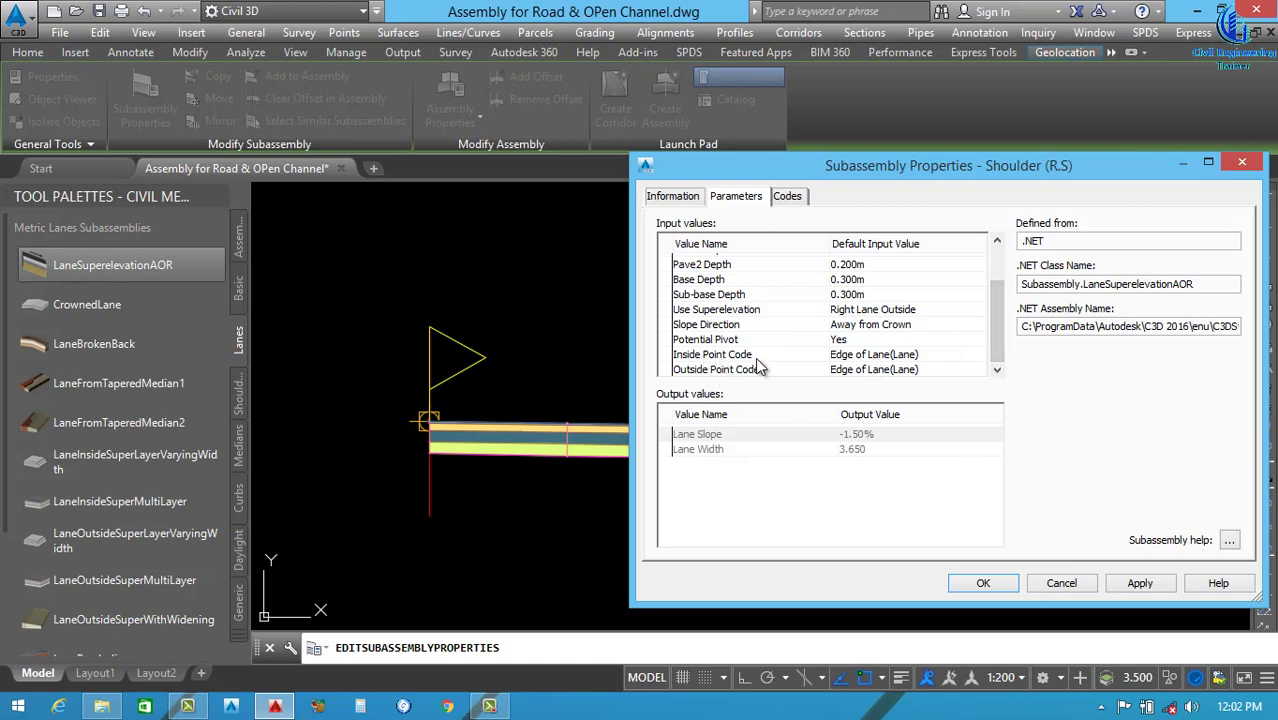
mouse_move(787, 182)
left_mouse_down()
mouse_move(829, 438)
mouse_move(889, 667)
mouse_move(806, 122)
left_mouse_up()
double_click(947, 341)
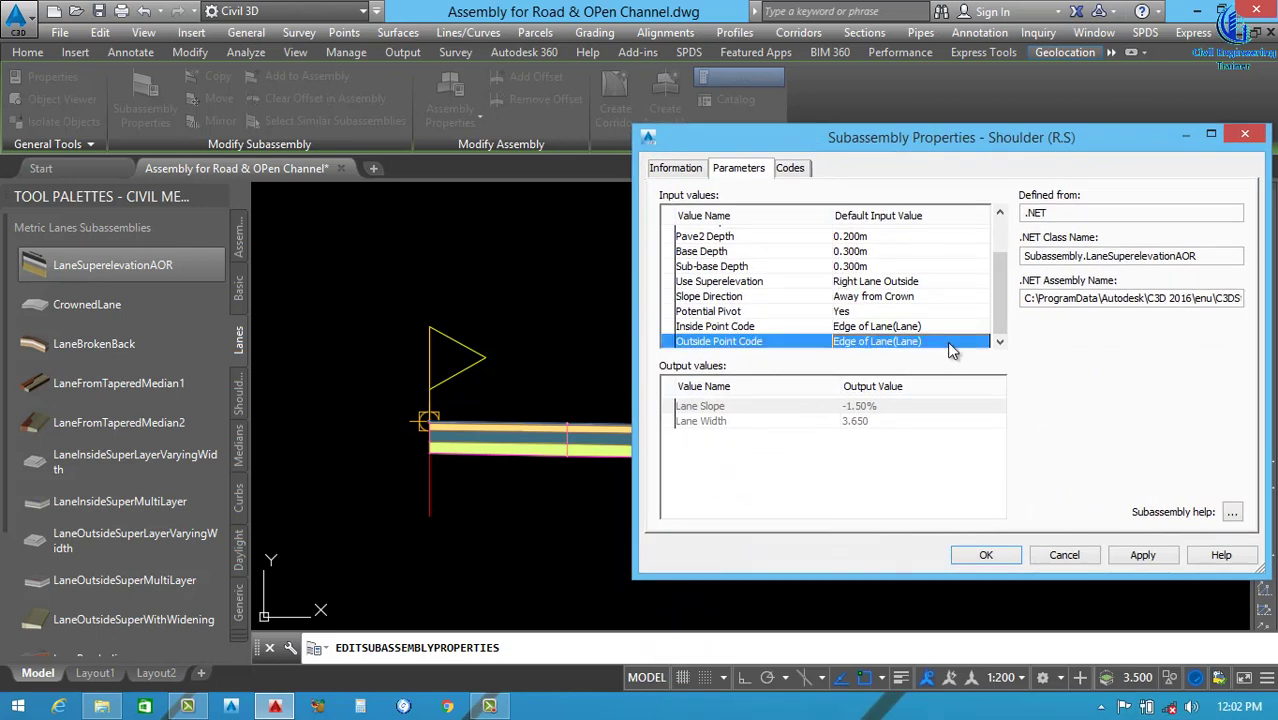
left_click(970, 350)
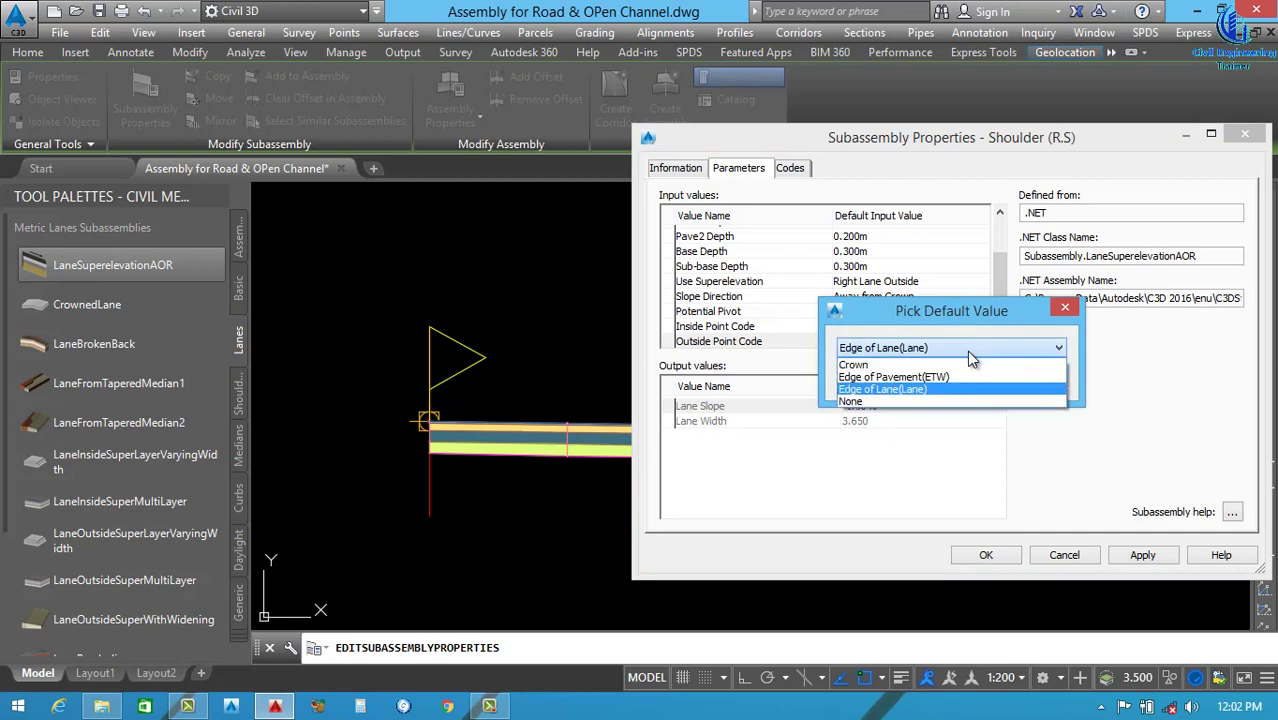
left_click(881, 379)
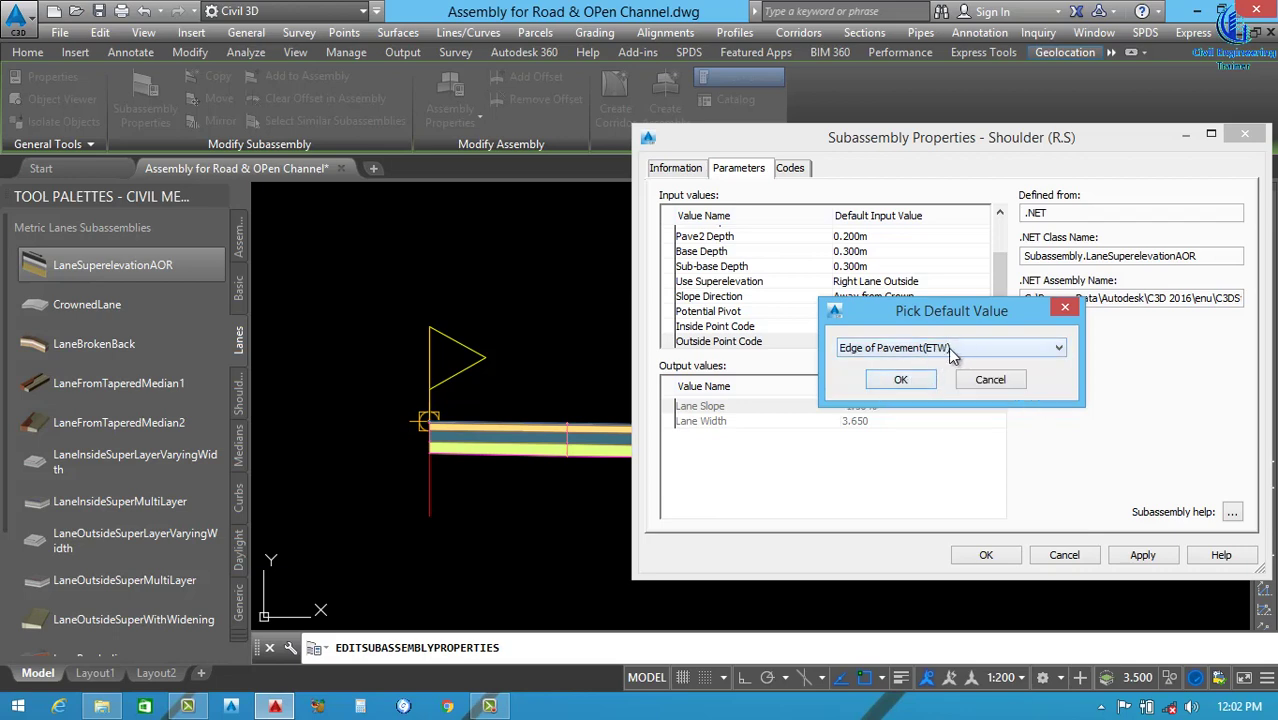
left_click(905, 381)
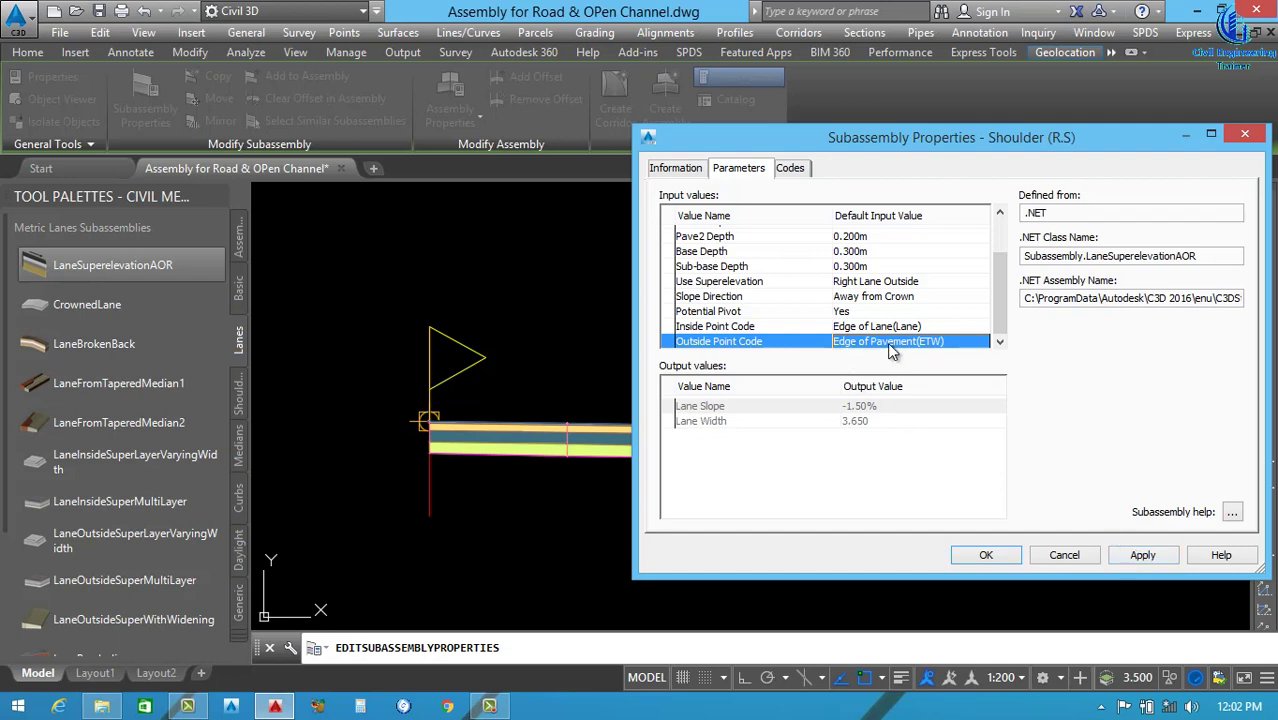
left_click(1140, 555)
left_click(986, 555)
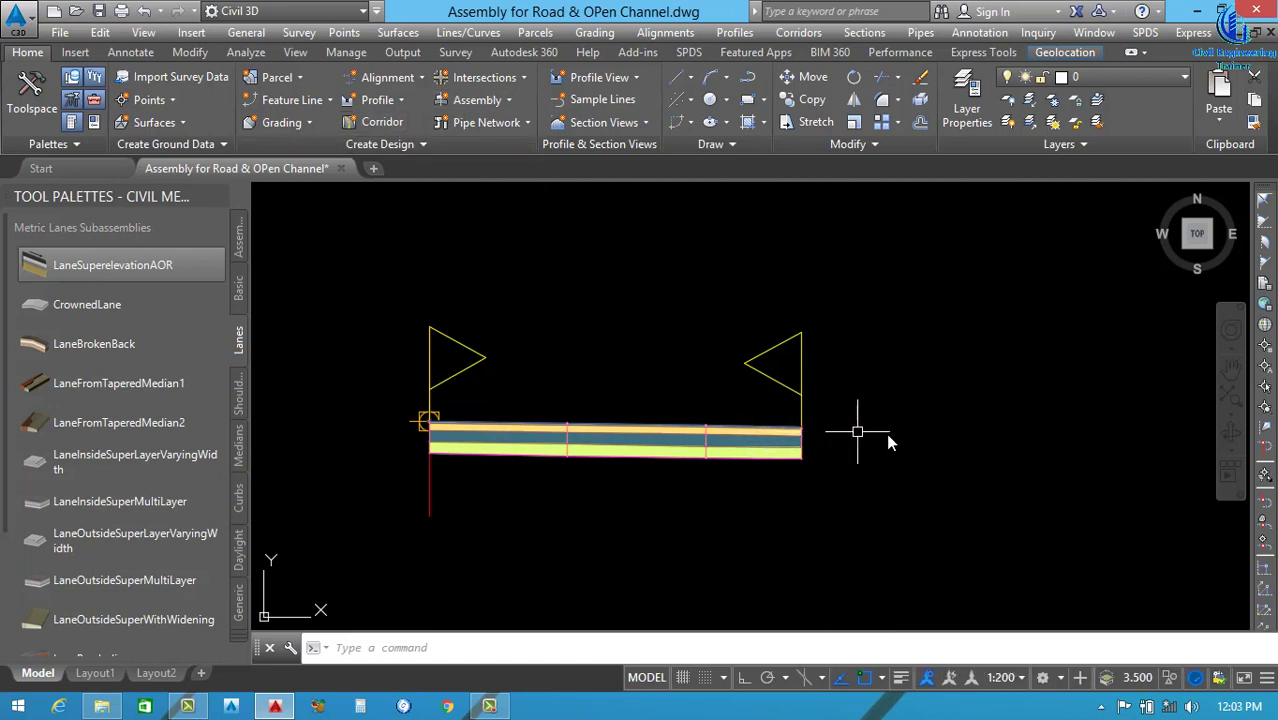
Examine the shape of the outer shoulder edge in the ROAD-11 assembly and compare it with the new assembly.
left_click(238, 405)
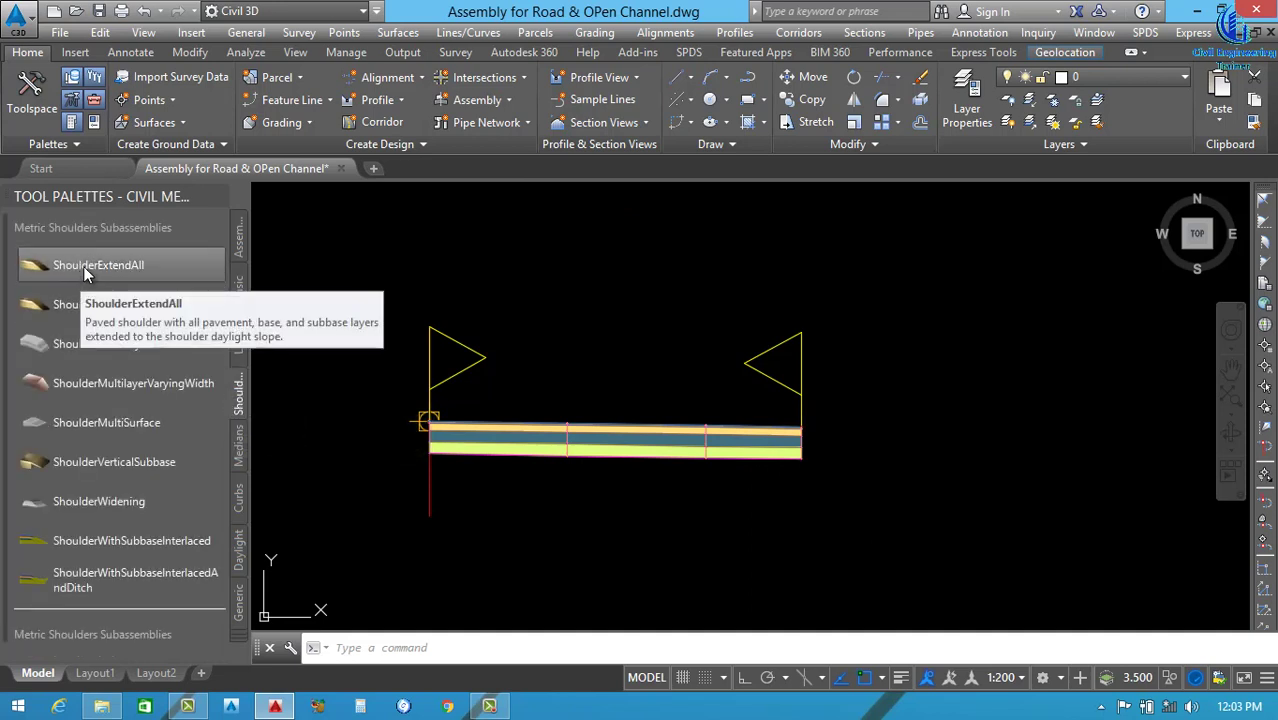
left_click(586, 372)
scroll(610, 400, "down", 4)
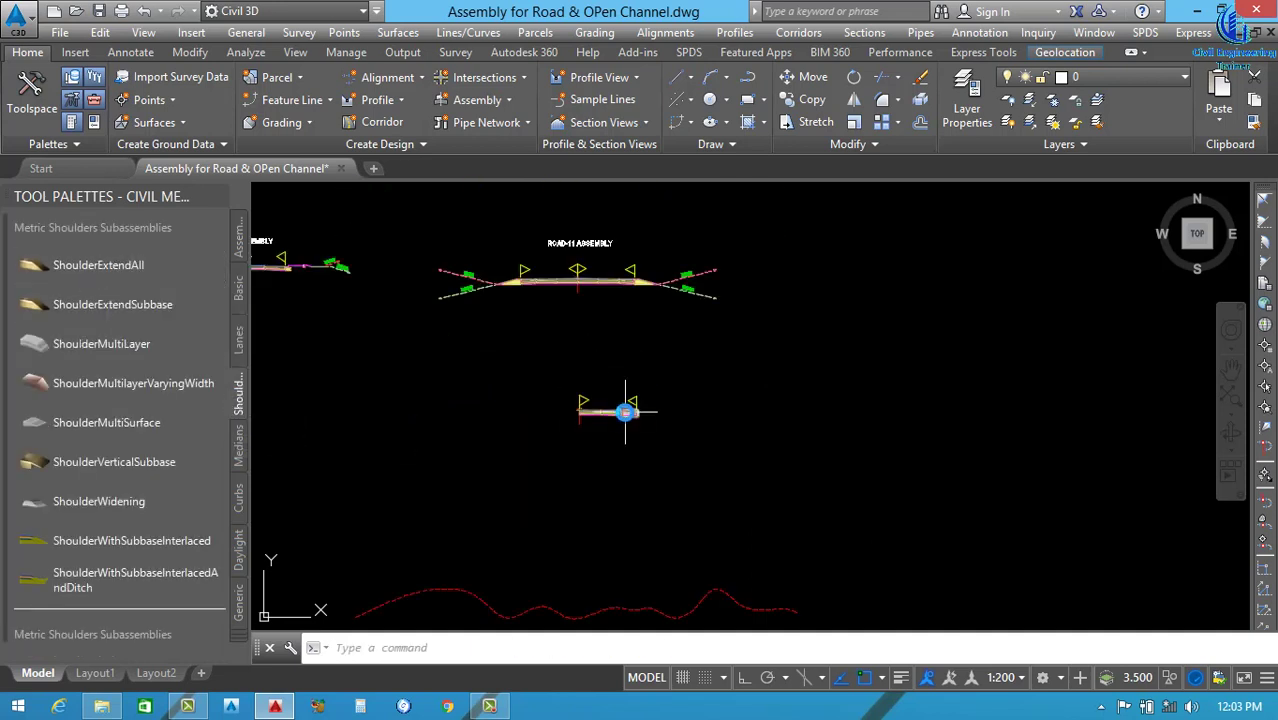
scroll(619, 262, "up", 4)
scroll(720, 360, "up", 4)
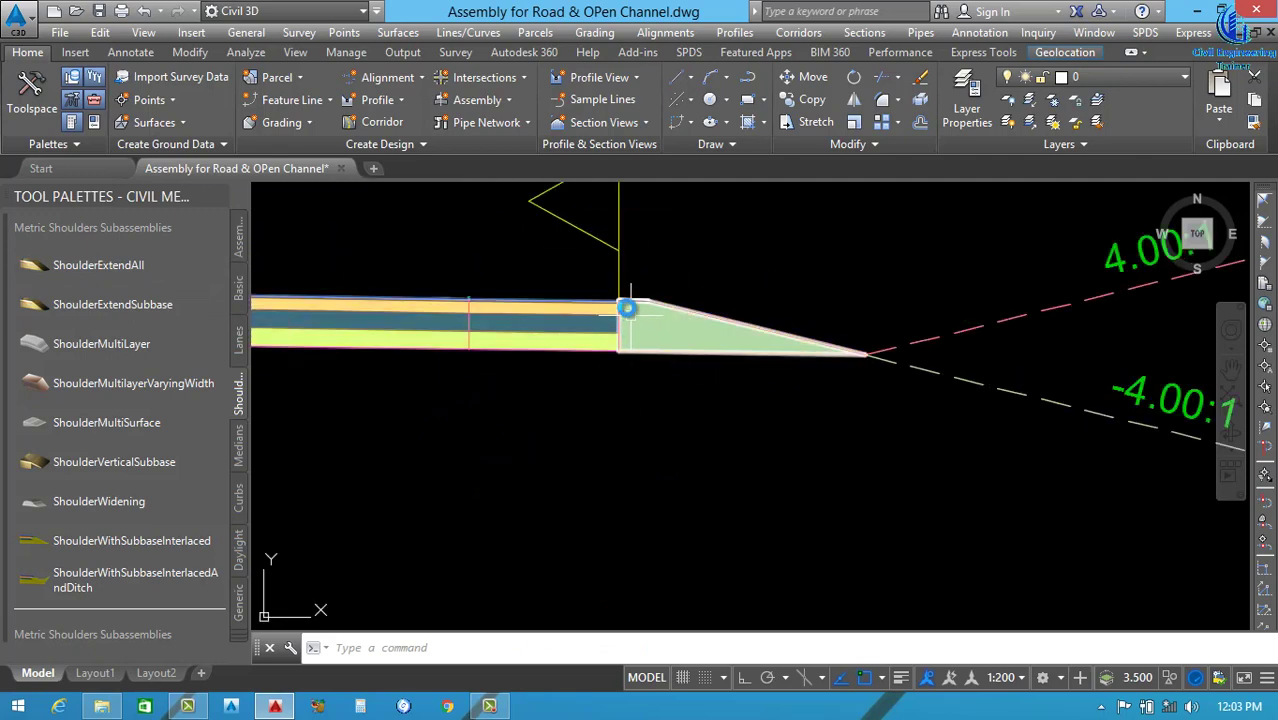
scroll(740, 355, "down", 5)
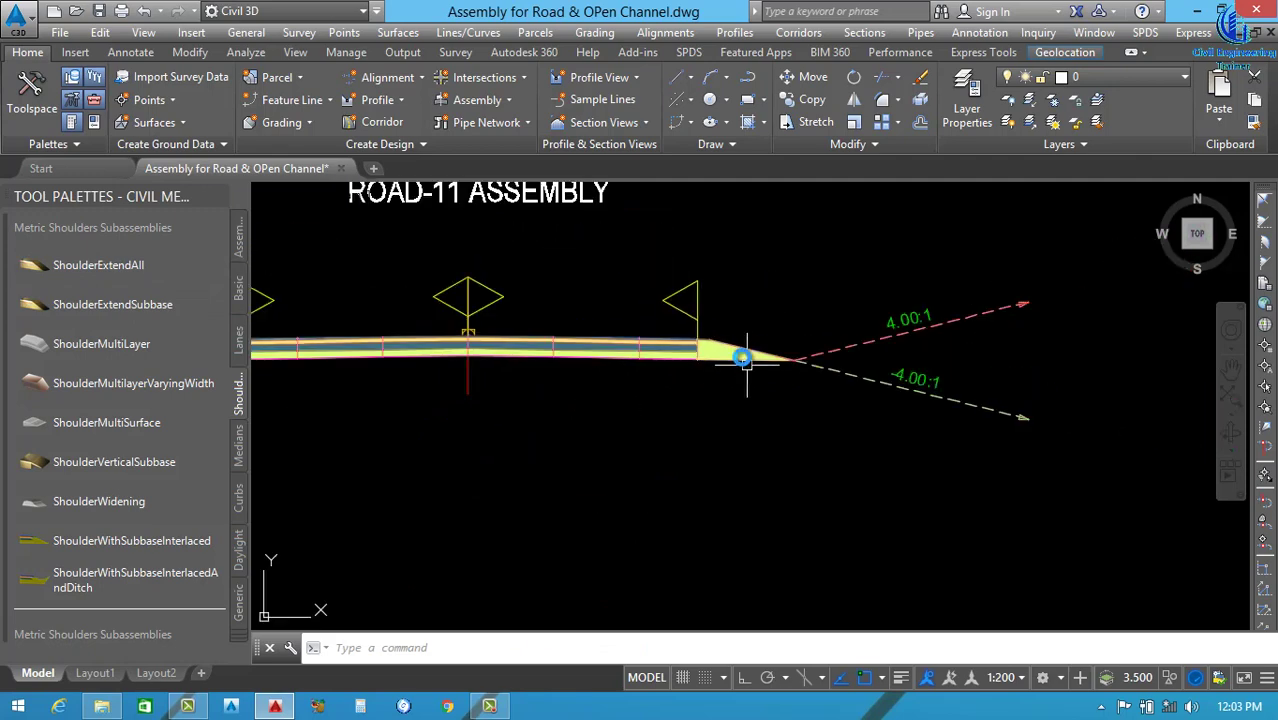
scroll(710, 338, "up", 5)
scroll(705, 325, "up", 2)
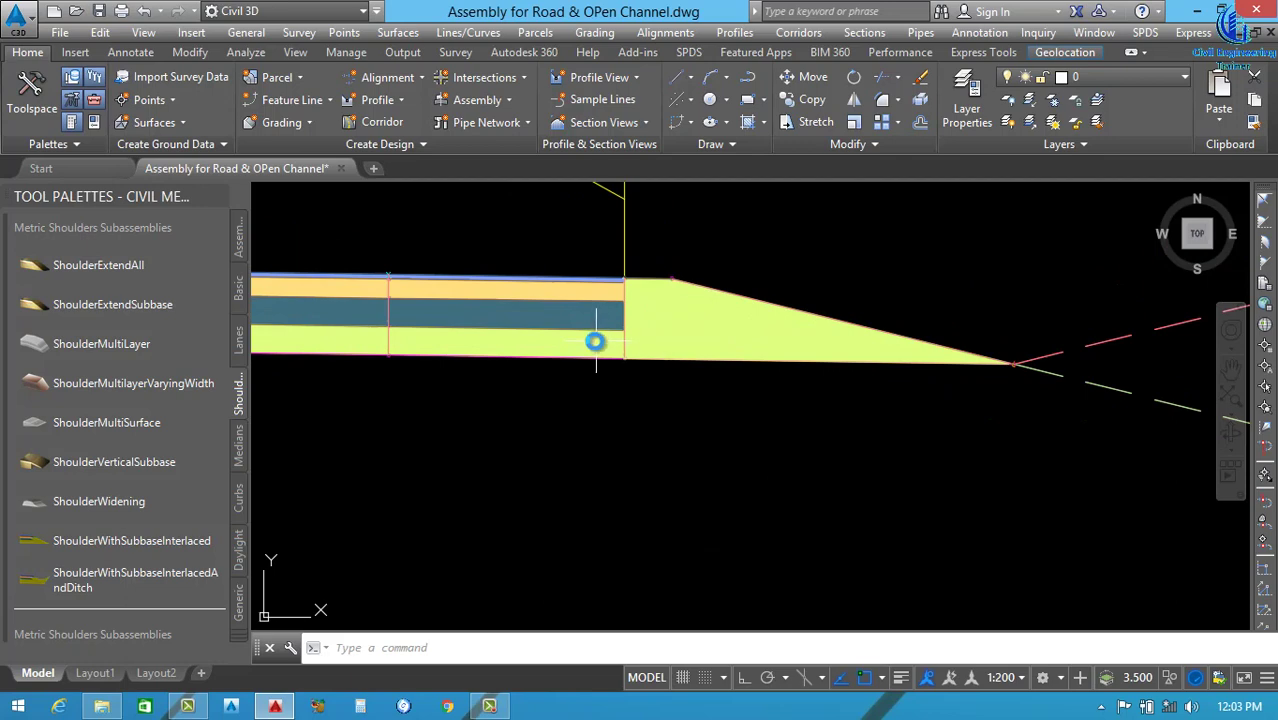
scroll(722, 345, "down", 5)
scroll(715, 370, "down", 2)
scroll(700, 470, "up", 7)
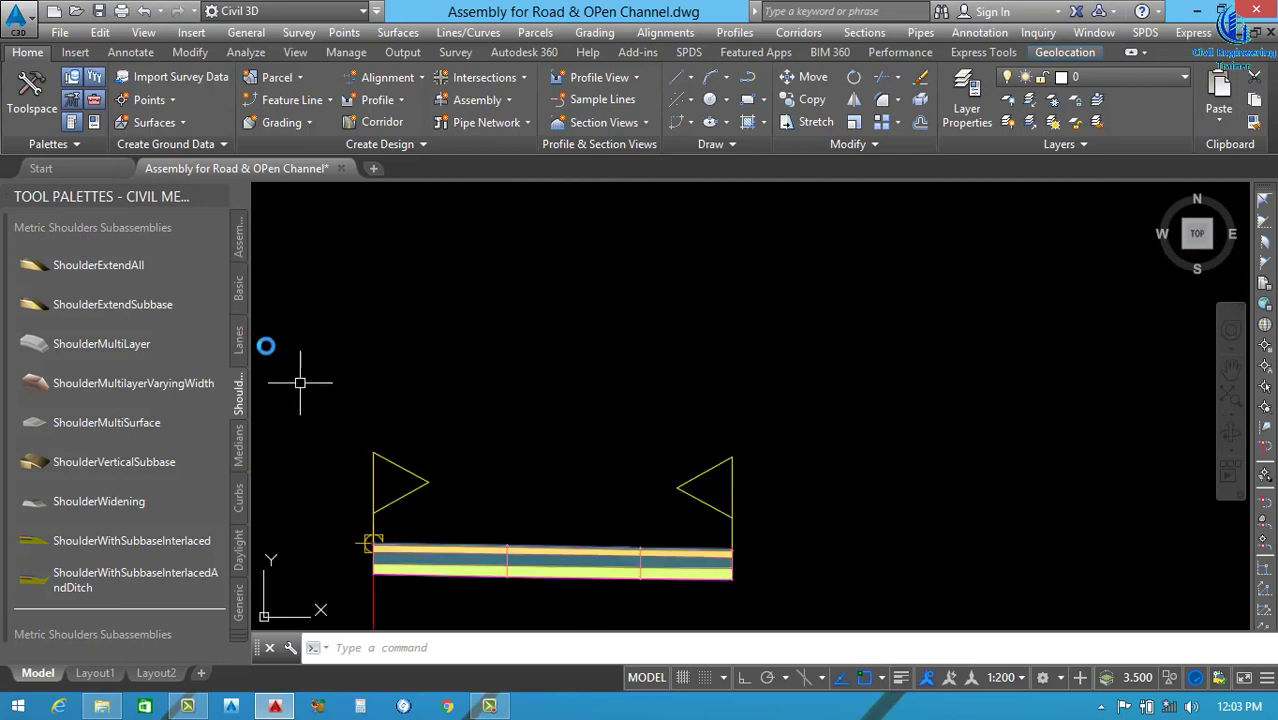
Add a ShoulderExtendAll subassembly at the upper outer edge marker point of Shoulder (R.S).
left_click(68, 268)
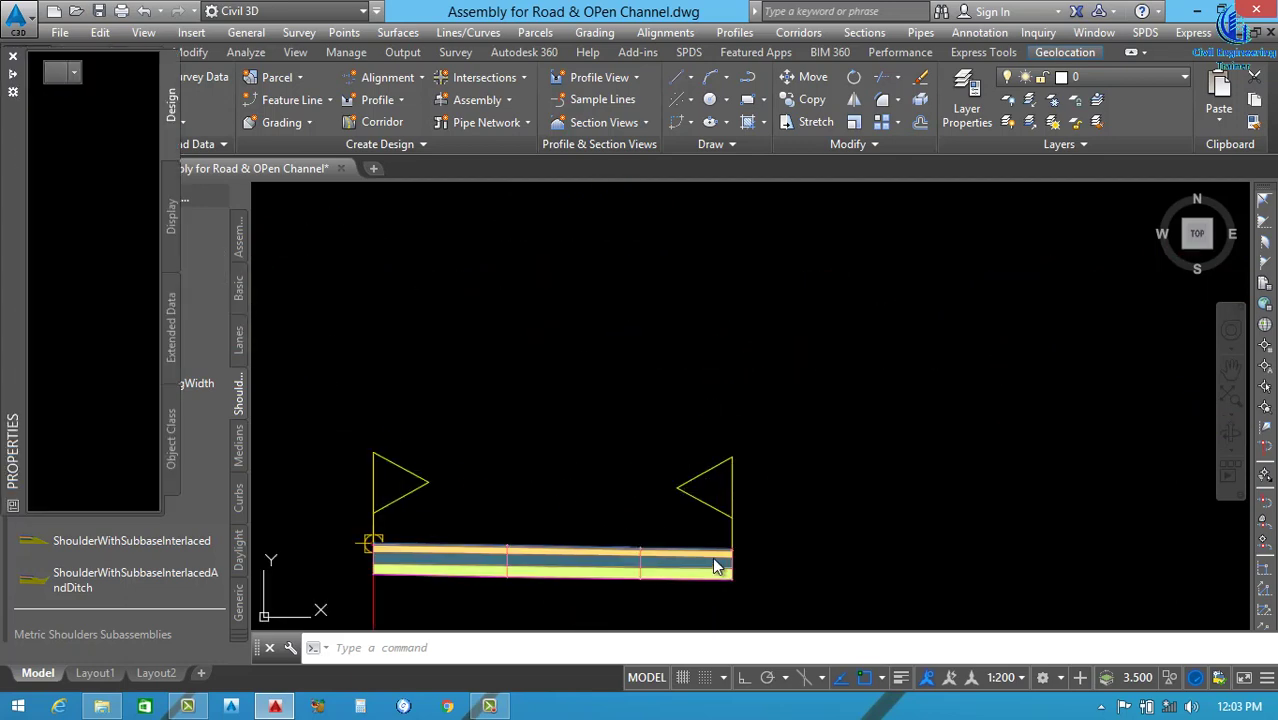
scroll(655, 565, "up", 5)
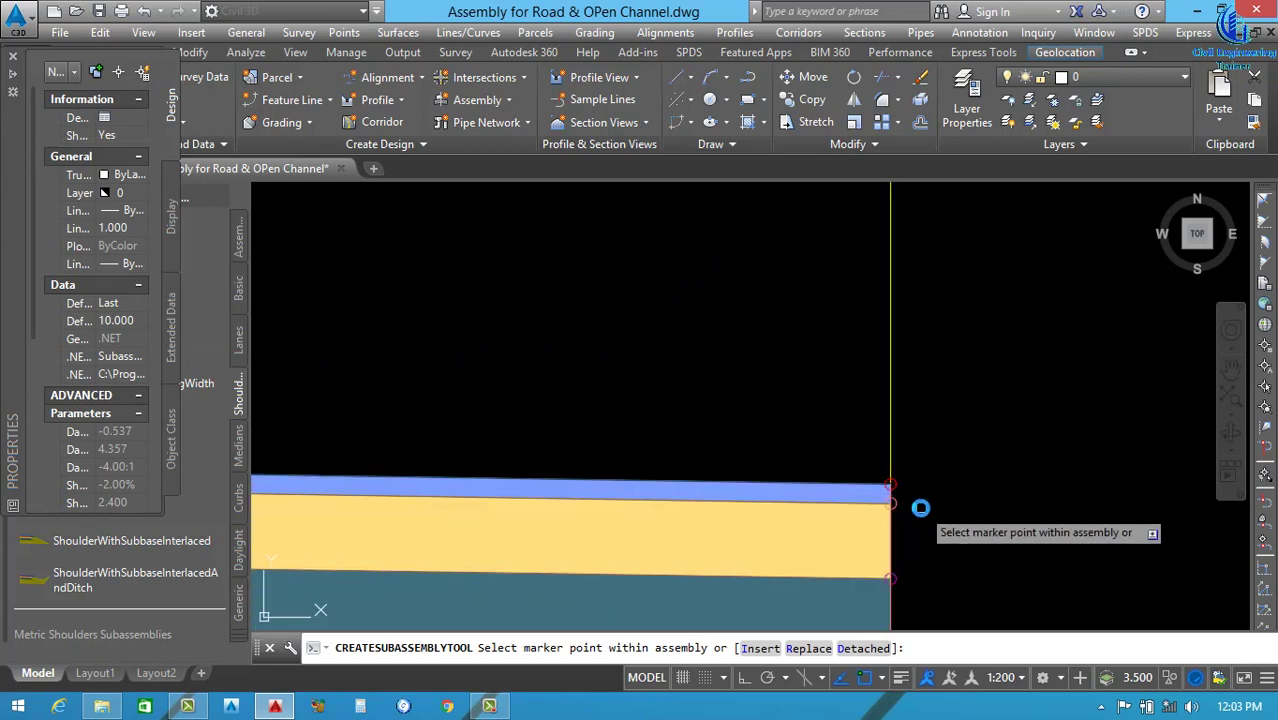
scroll(828, 462, "down", 4)
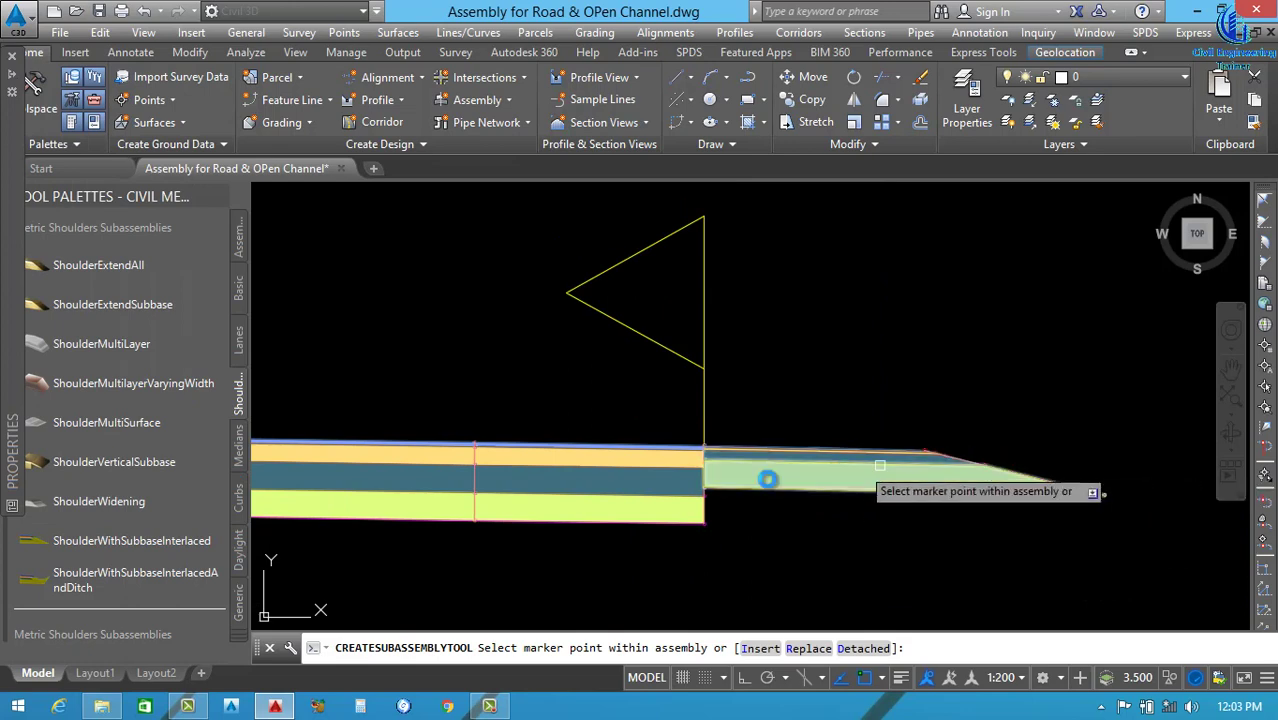
scroll(828, 467, "down", 3)
key("Escape")
Rename the ShoulderExtendAll subassembly at the outer edge of the new assembly as Rounding(R.S).
left_click(842, 442)
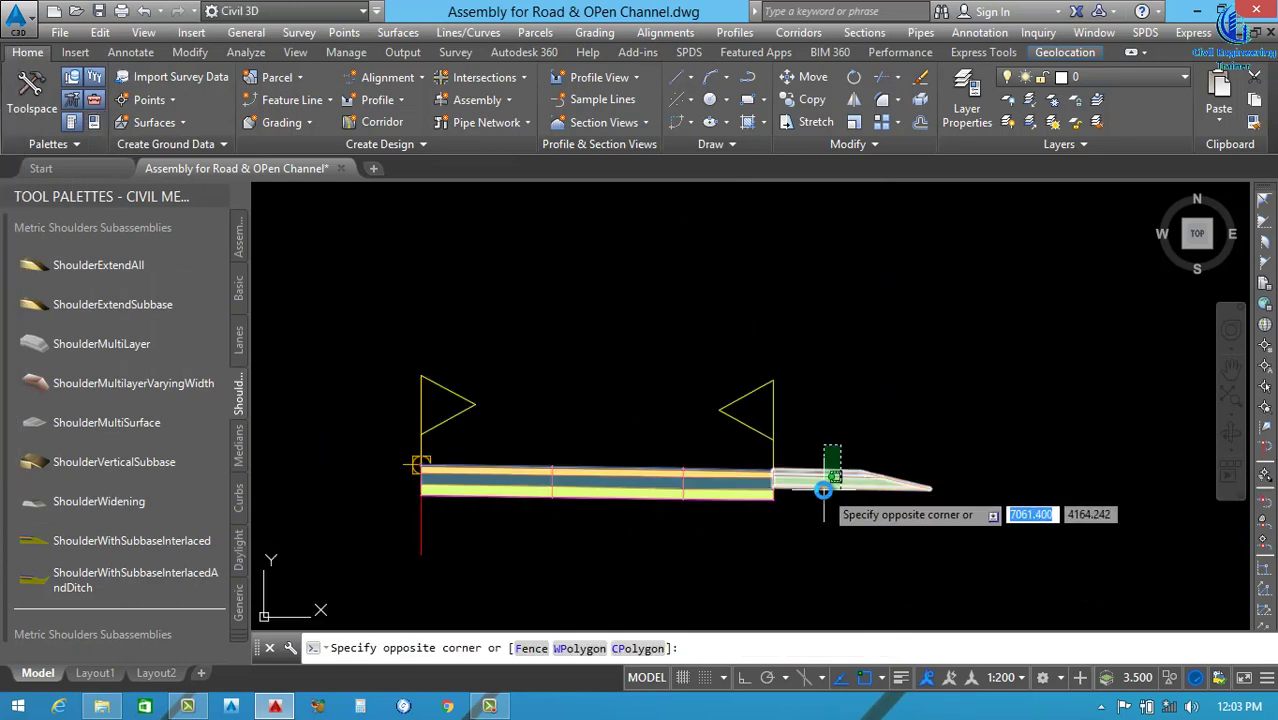
left_click(832, 462)
right_click(880, 413)
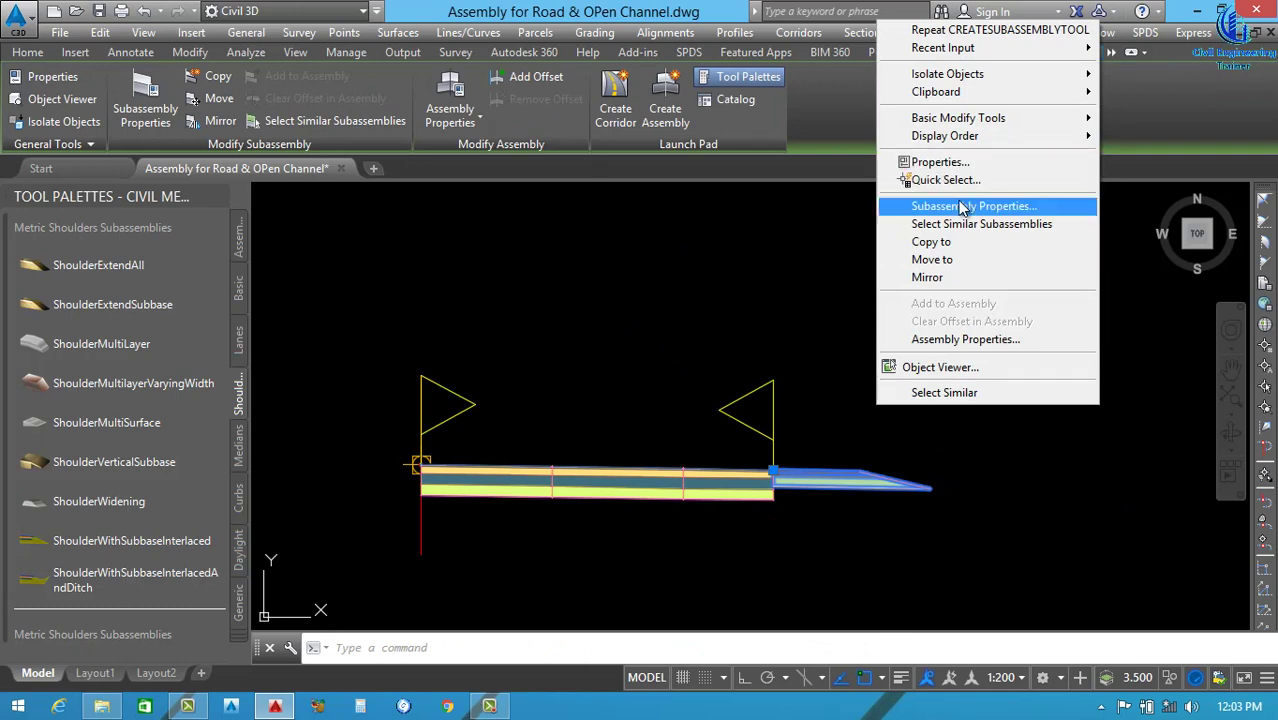
left_click(964, 206)
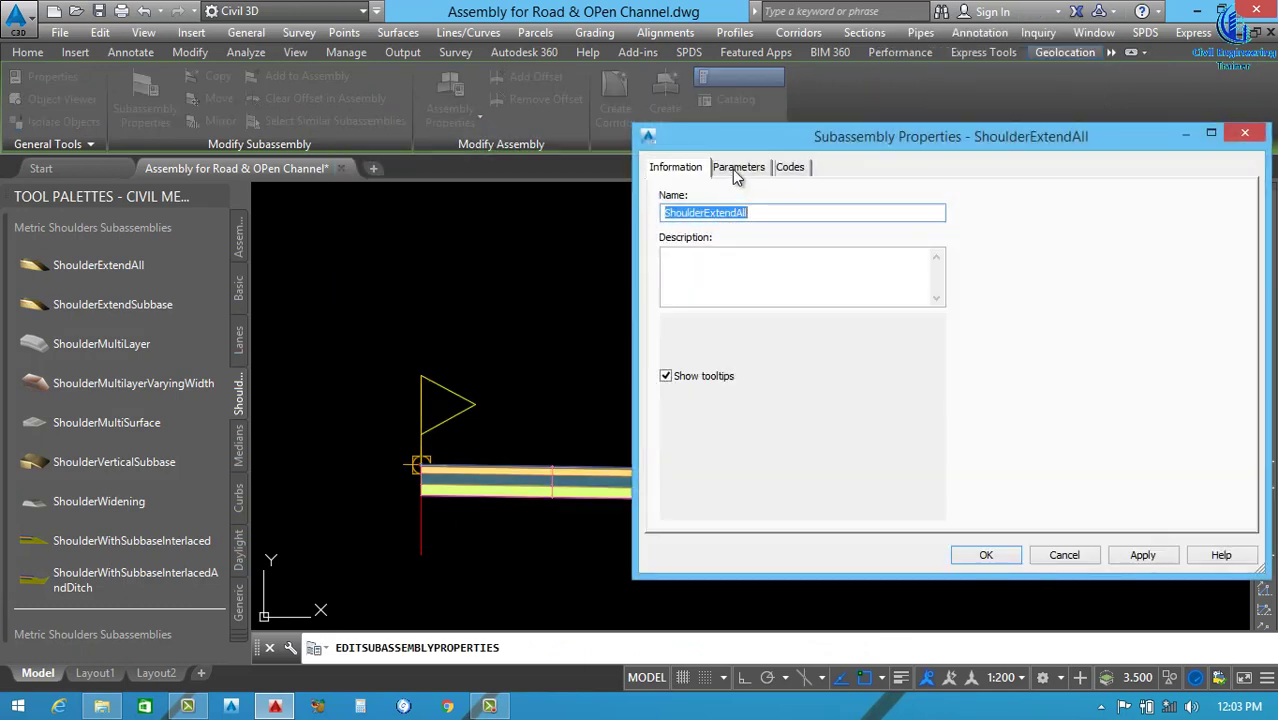
left_click(737, 168)
left_click(676, 168)
left_click_drag(748, 212, 705, 212)
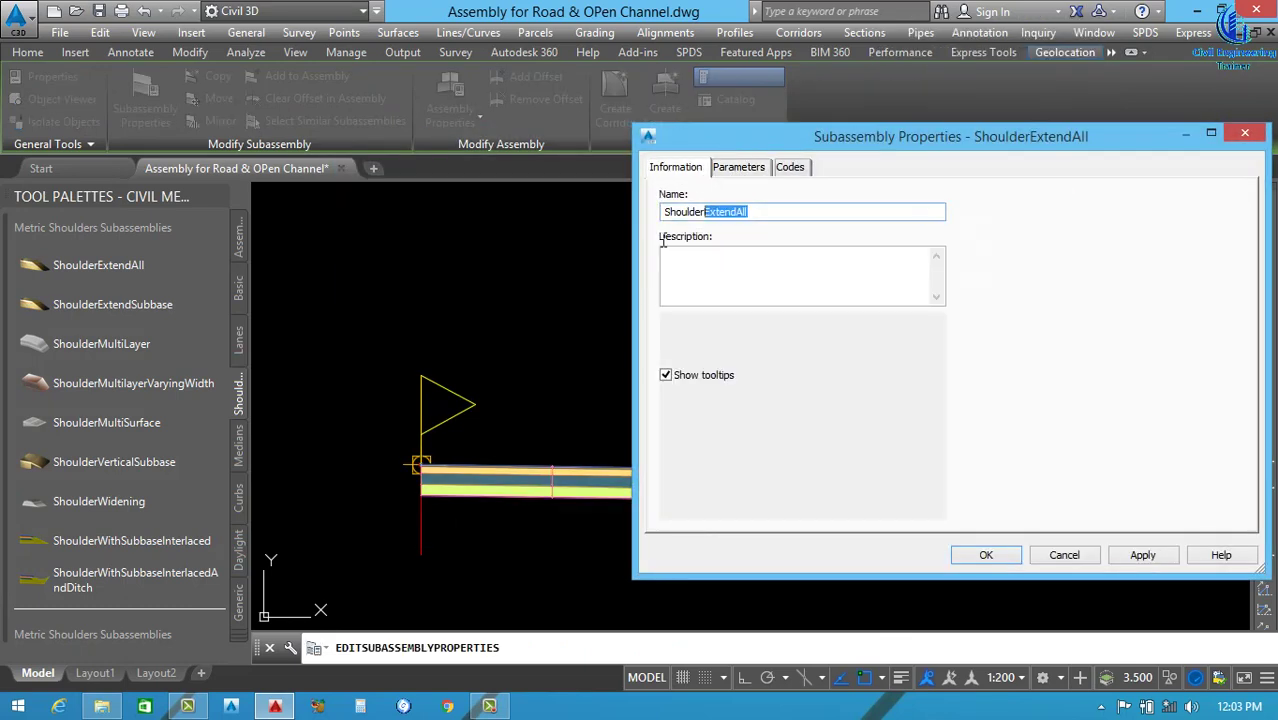
type("Rounding R")
key("BackSpace")
type(".S")
key("BackSpace")
key("BackSpace")
key("BackSpace")
type("()")
key("Left")
type("R.S")
Set the shoulder width of Rounding(R.S) to 0.500 m and its shoulder slope to -1.50%.
left_click(738, 168)
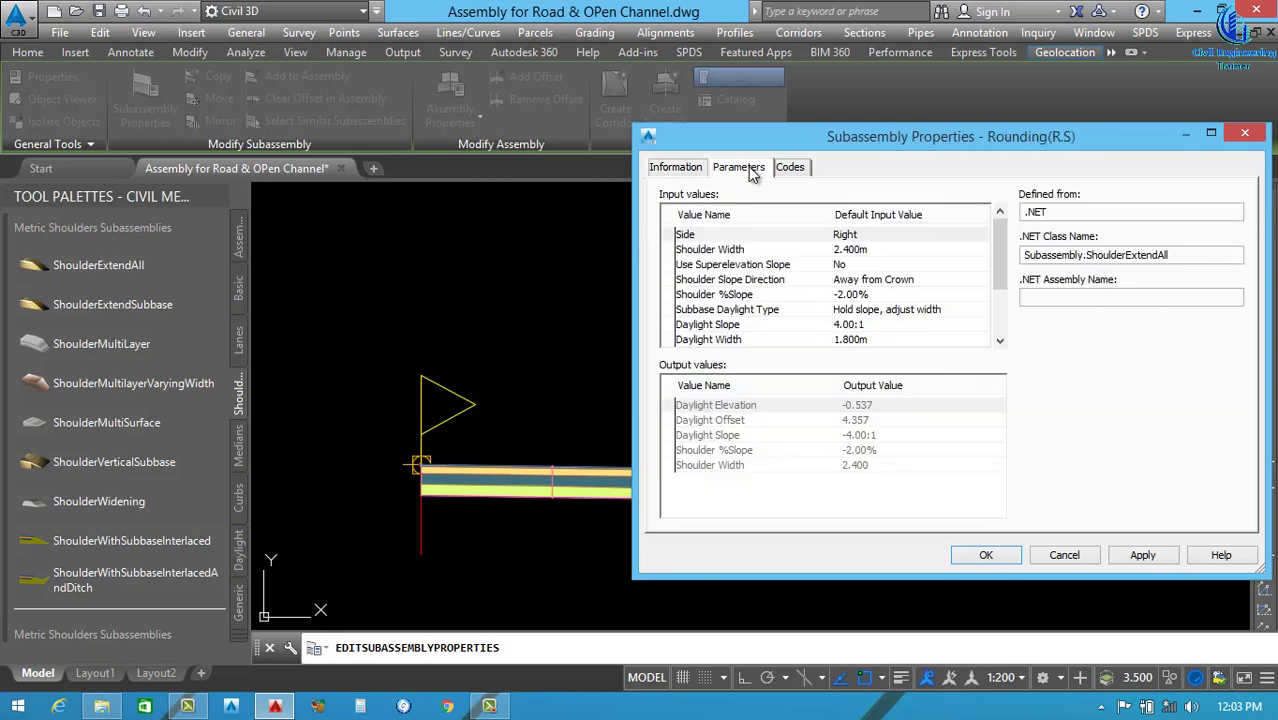
left_click(868, 256)
left_click(870, 252)
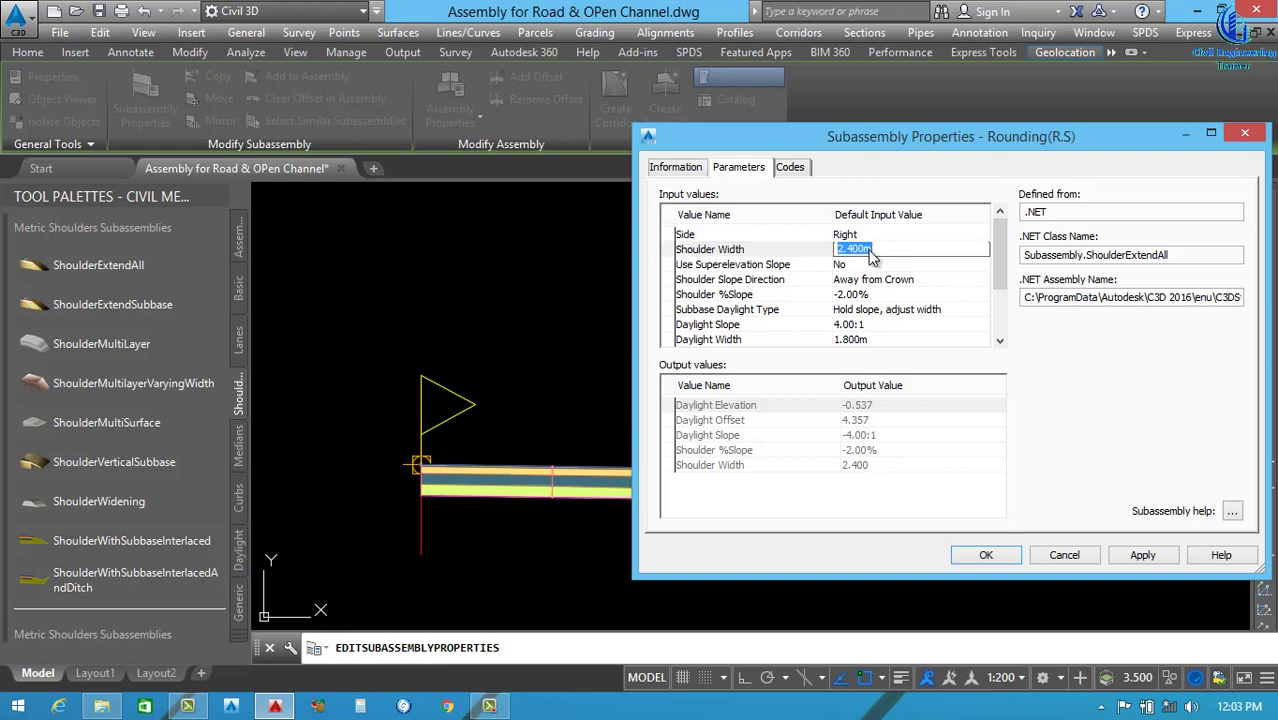
key("Return")
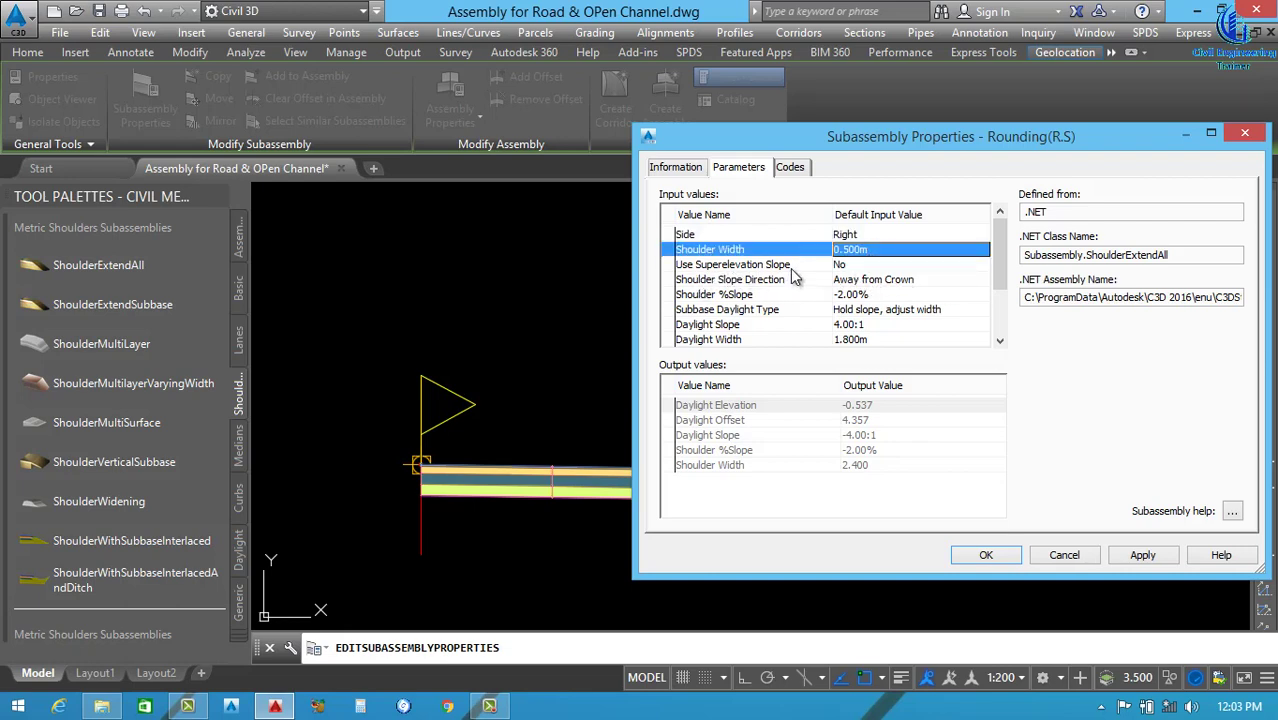
left_click(860, 295)
left_click(860, 295)
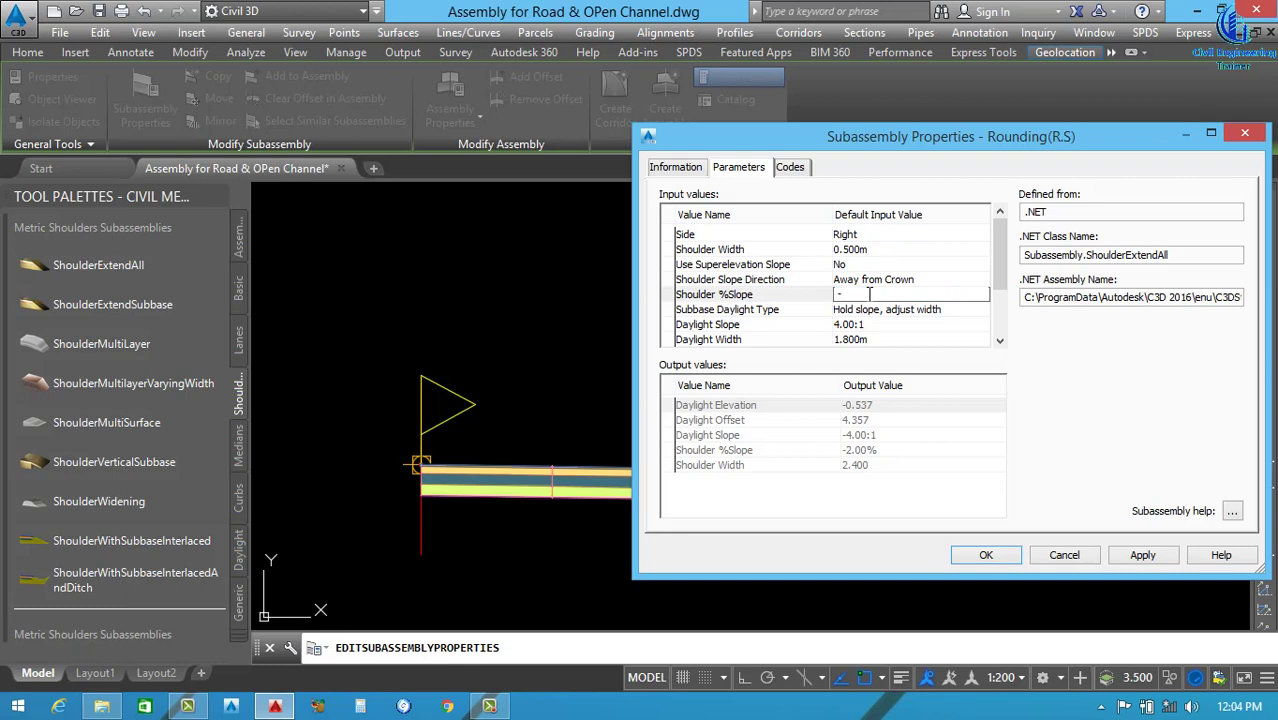
type("-1.50")
key("Return")
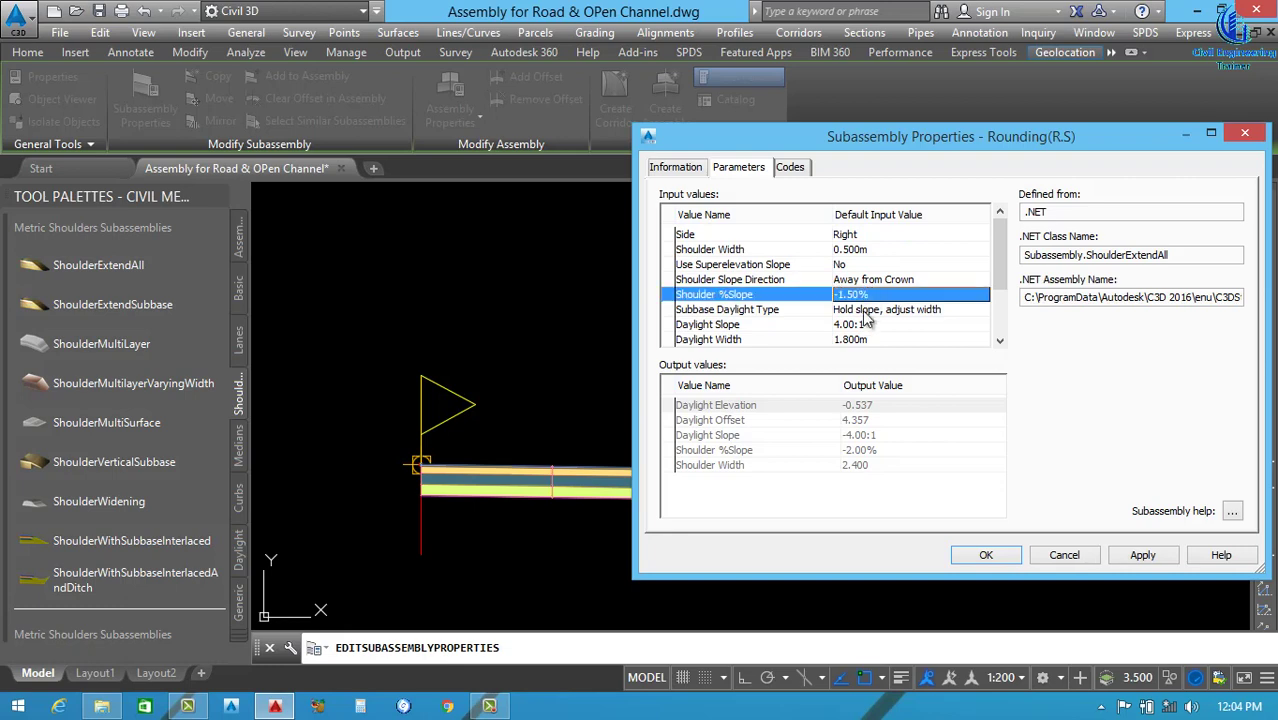
Set the sub-base slope of Rounding(R.S) to -1.50%.
left_click(998, 341)
left_click(998, 341)
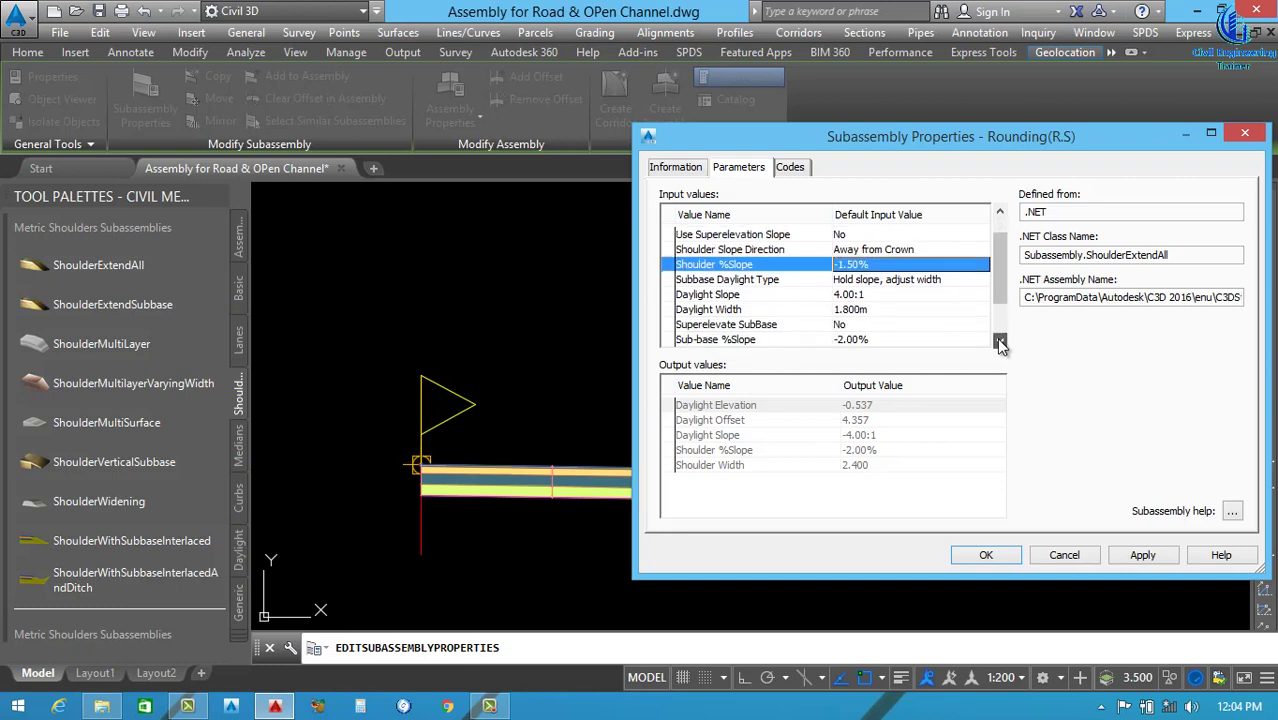
left_click(998, 341)
left_click(998, 341)
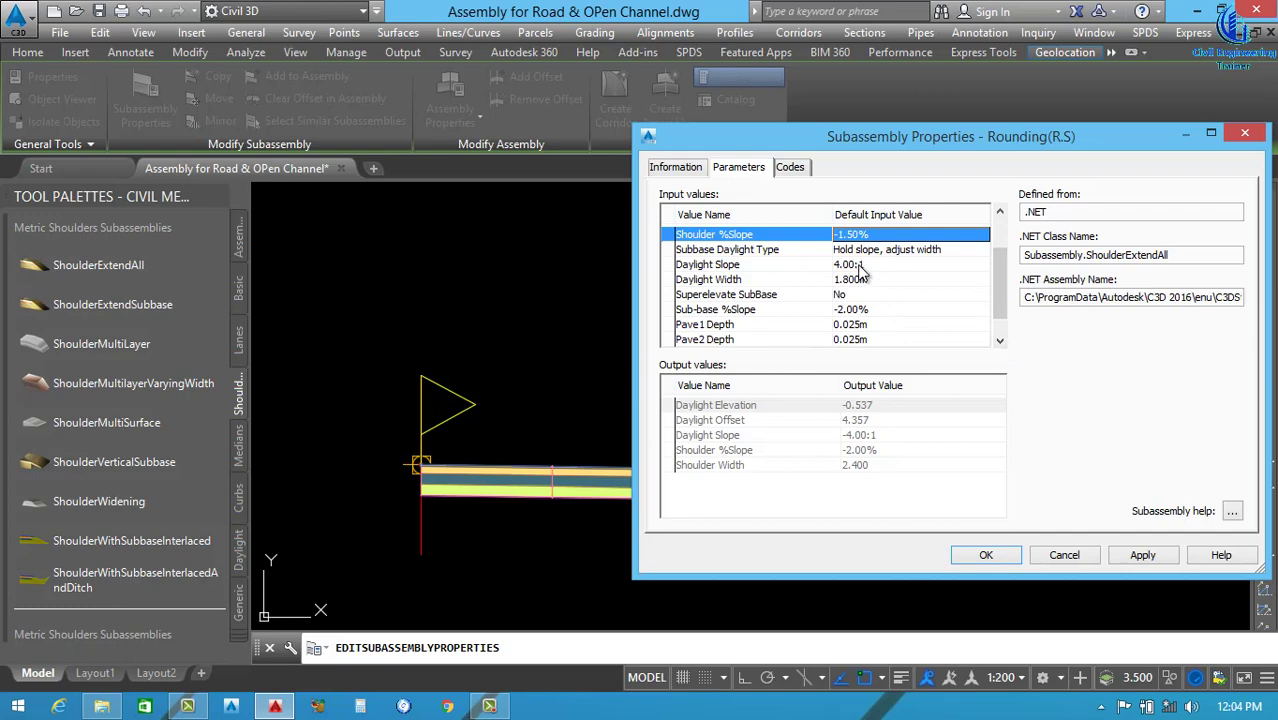
mouse_move(989, 163)
left_mouse_down()
mouse_move(694, 600)
mouse_move(708, 569)
mouse_move(992, 635)
mouse_move(876, 173)
mouse_move(816, 648)
mouse_move(882, 164)
mouse_move(867, 142)
left_mouse_up()
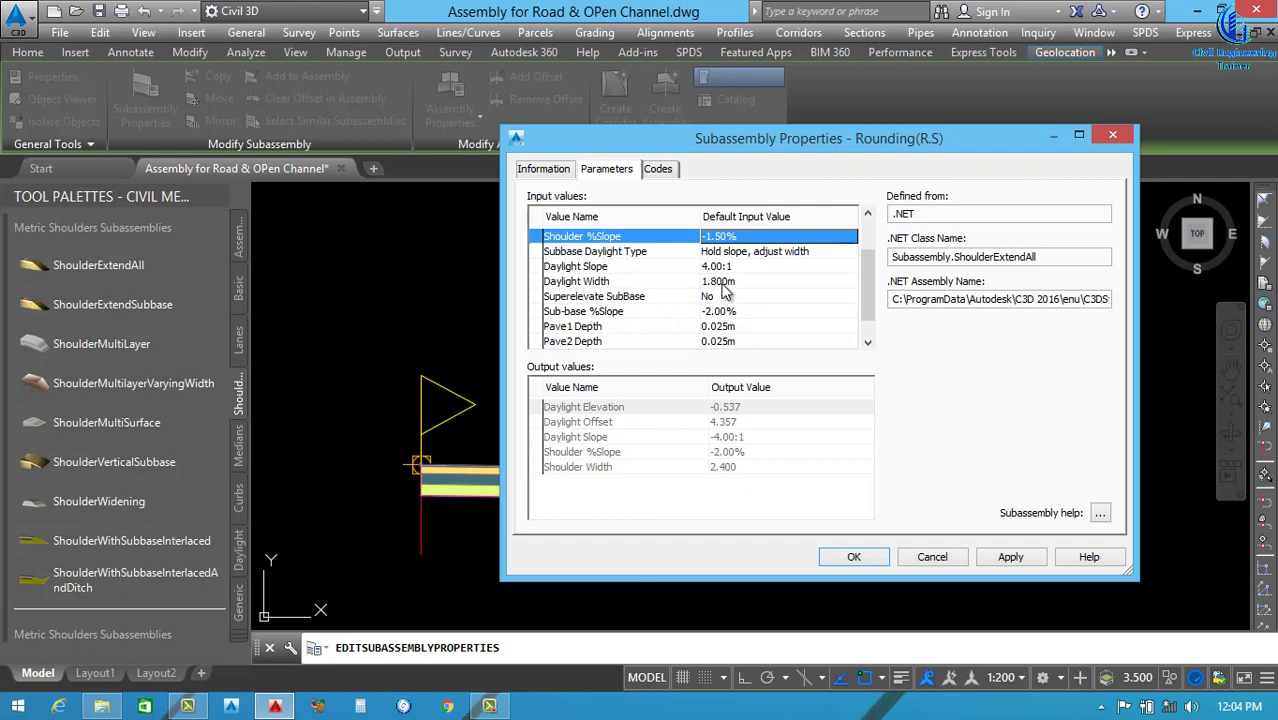
left_click(866, 303)
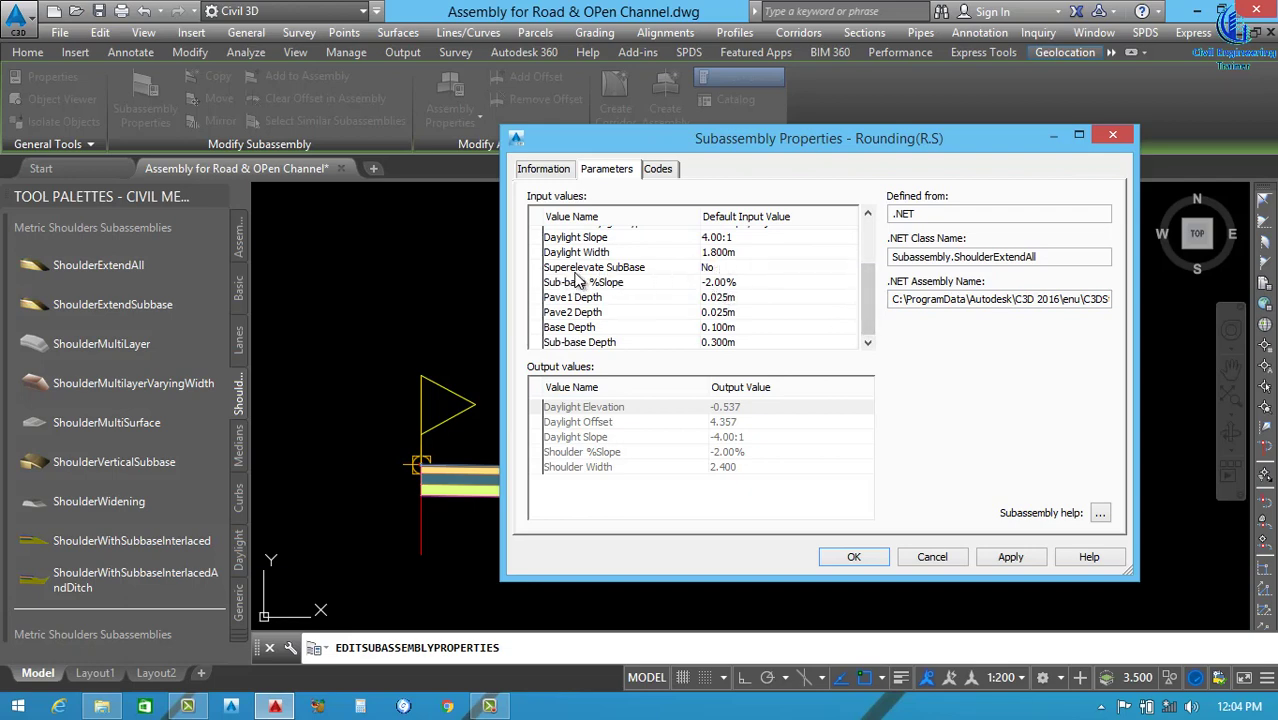
left_click(726, 270)
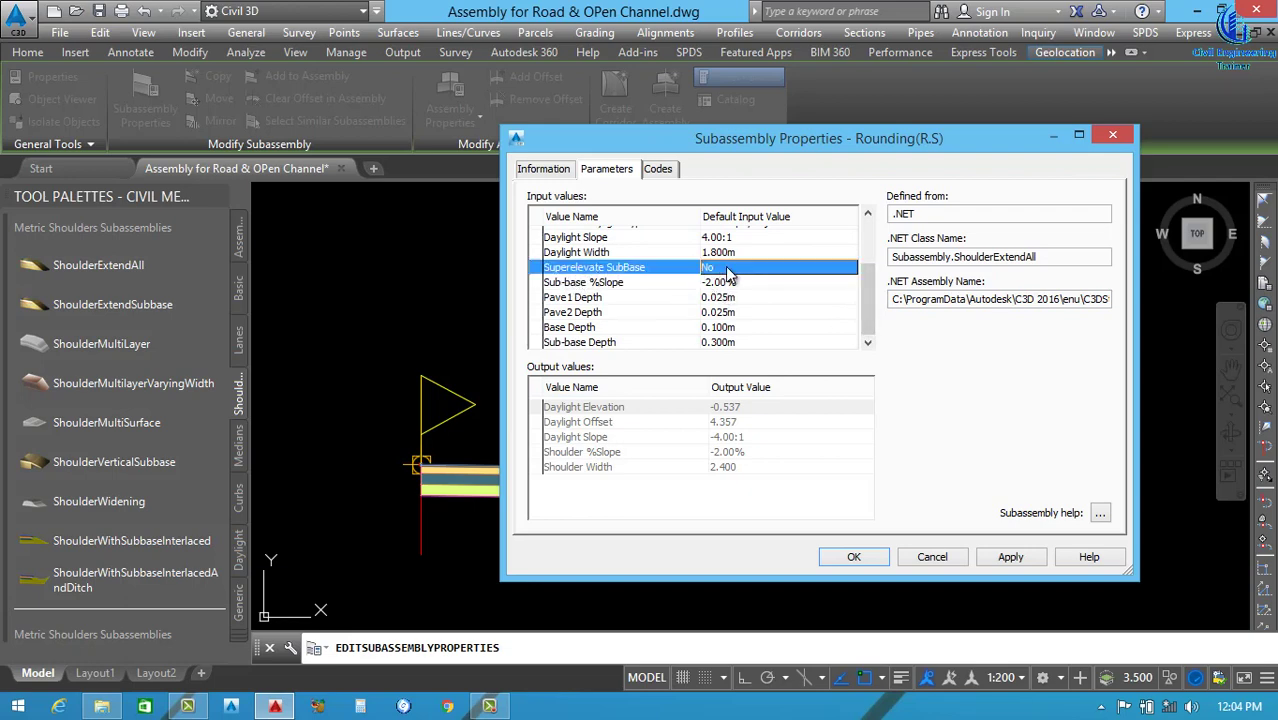
left_click(729, 284)
left_click(731, 283)
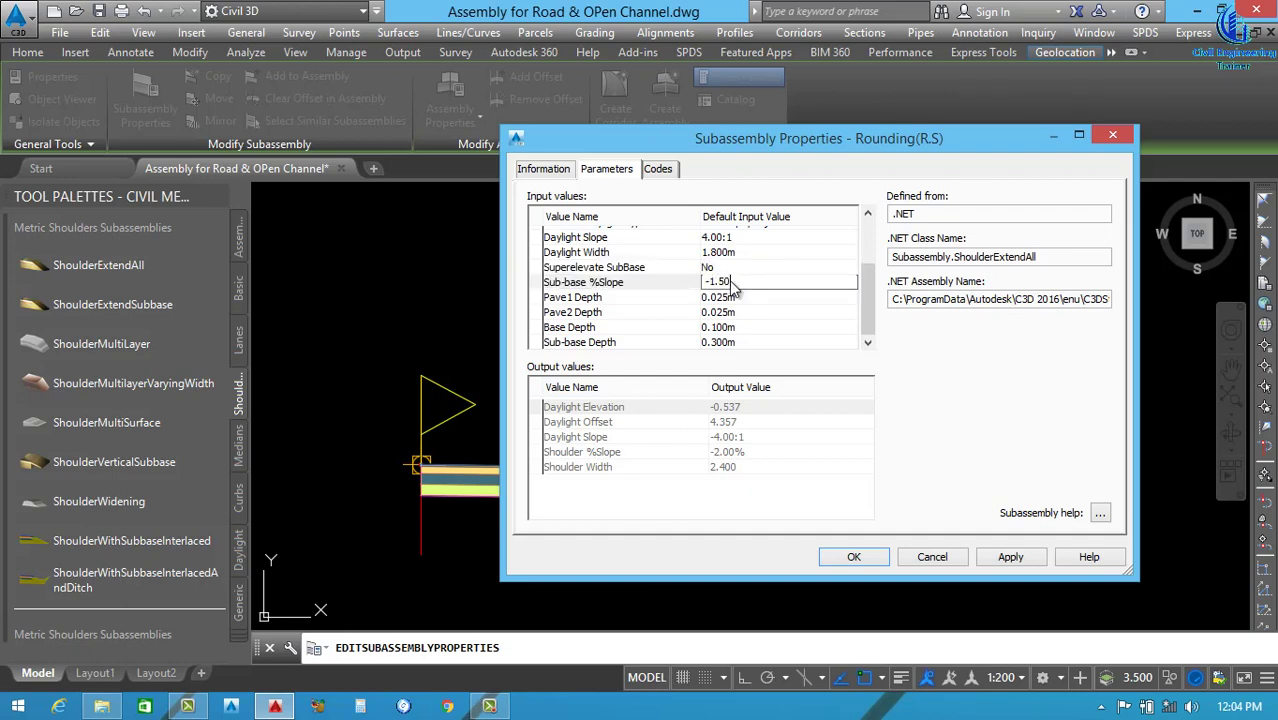
key("Return")
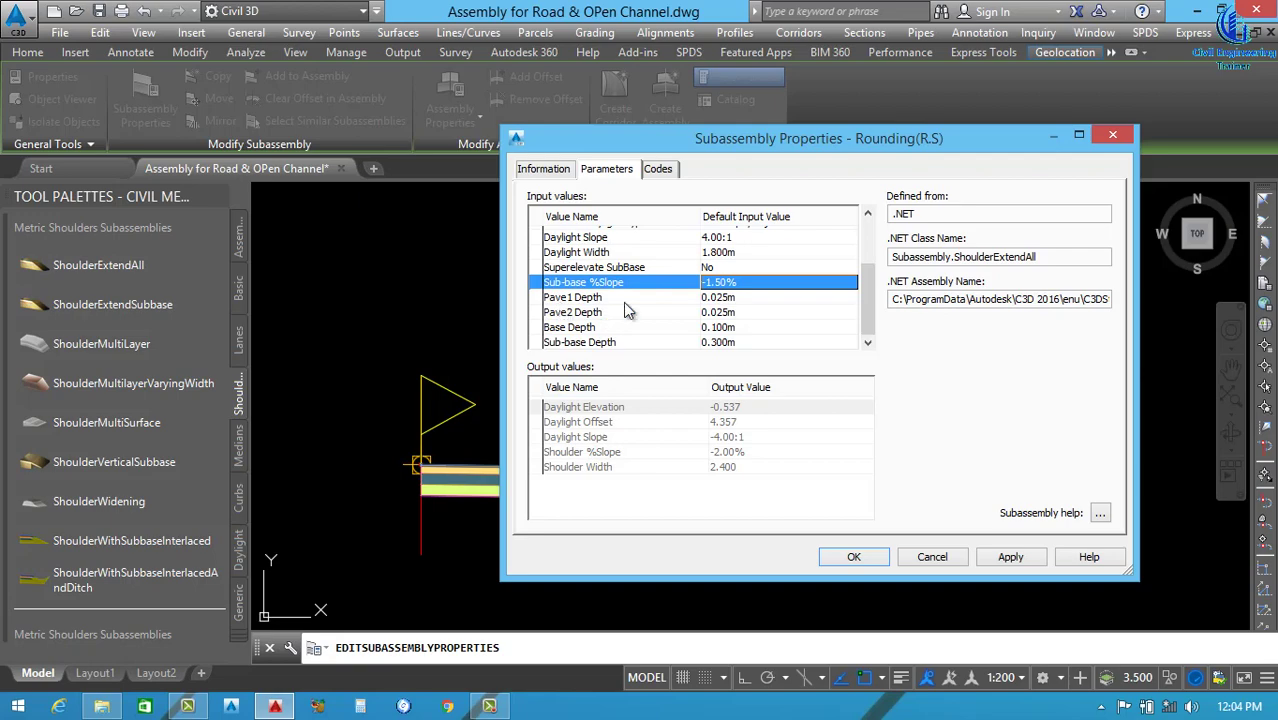
Set the Pave1, Pave2 and base depths of Rounding(R.S) to 0.
left_click_drag(985, 145, 978, 173)
left_click(718, 306)
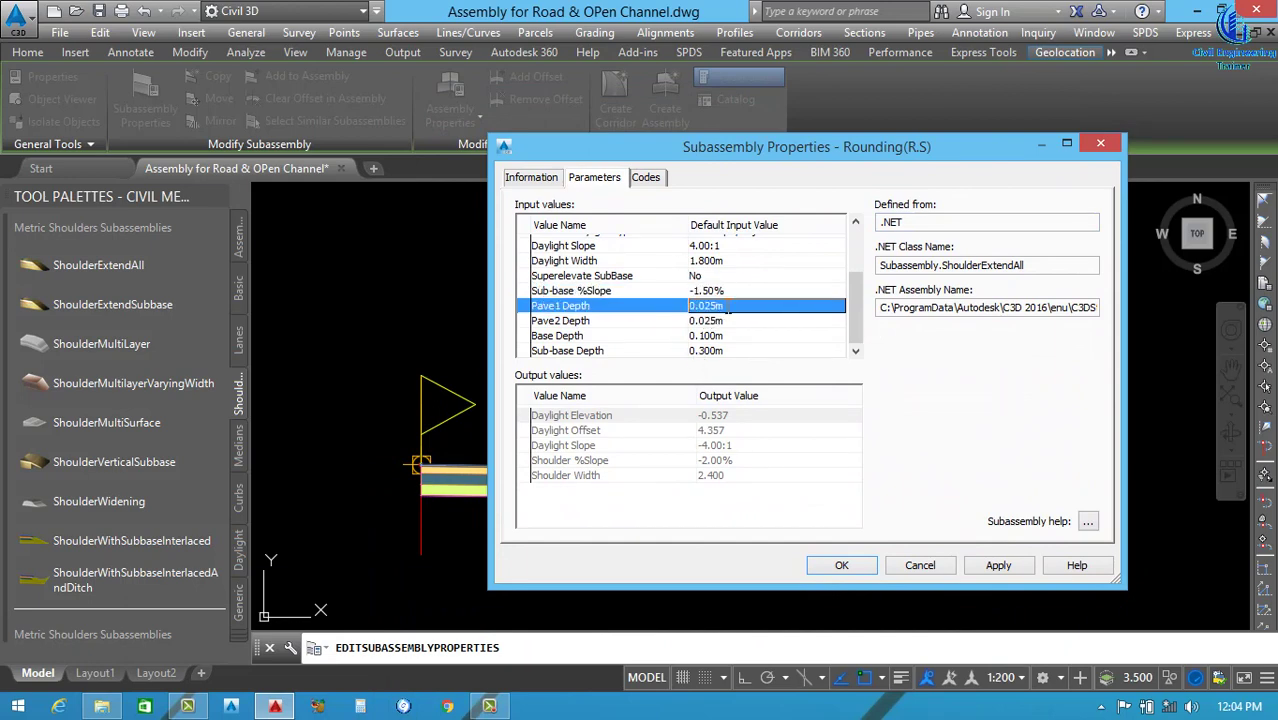
left_click(728, 307)
type("0")
left_click(732, 321)
left_click(732, 321)
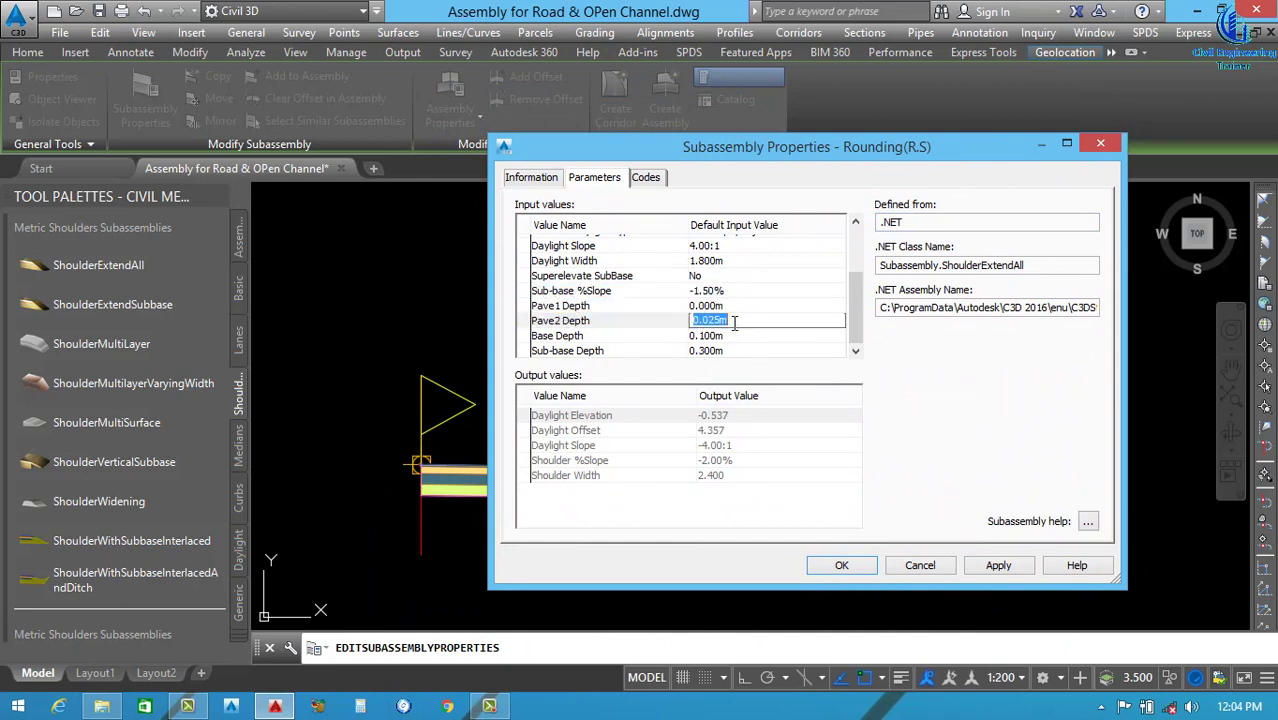
type("0")
left_click(735, 336)
left_click(735, 336)
type("0")
Set the sub-base depth of Rounding(R.S) to 0.85 m.
left_click(733, 351)
left_click(733, 351)
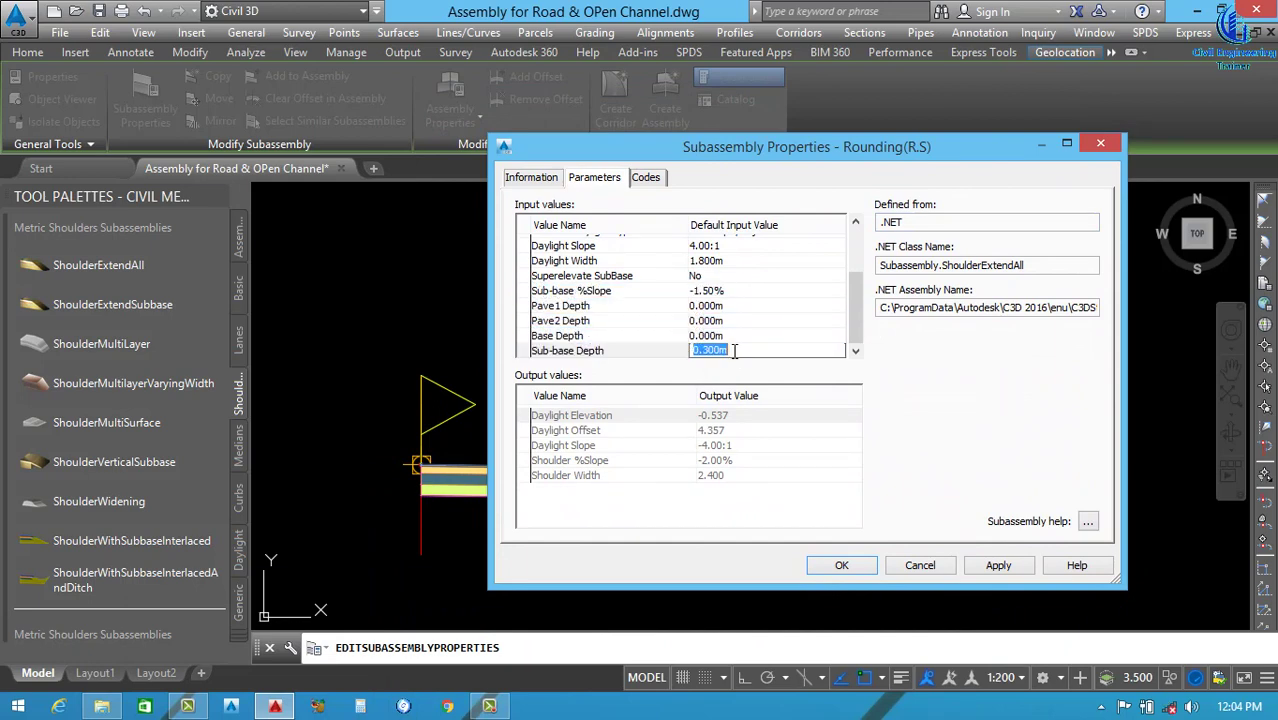
type("0.85")
key("Return")
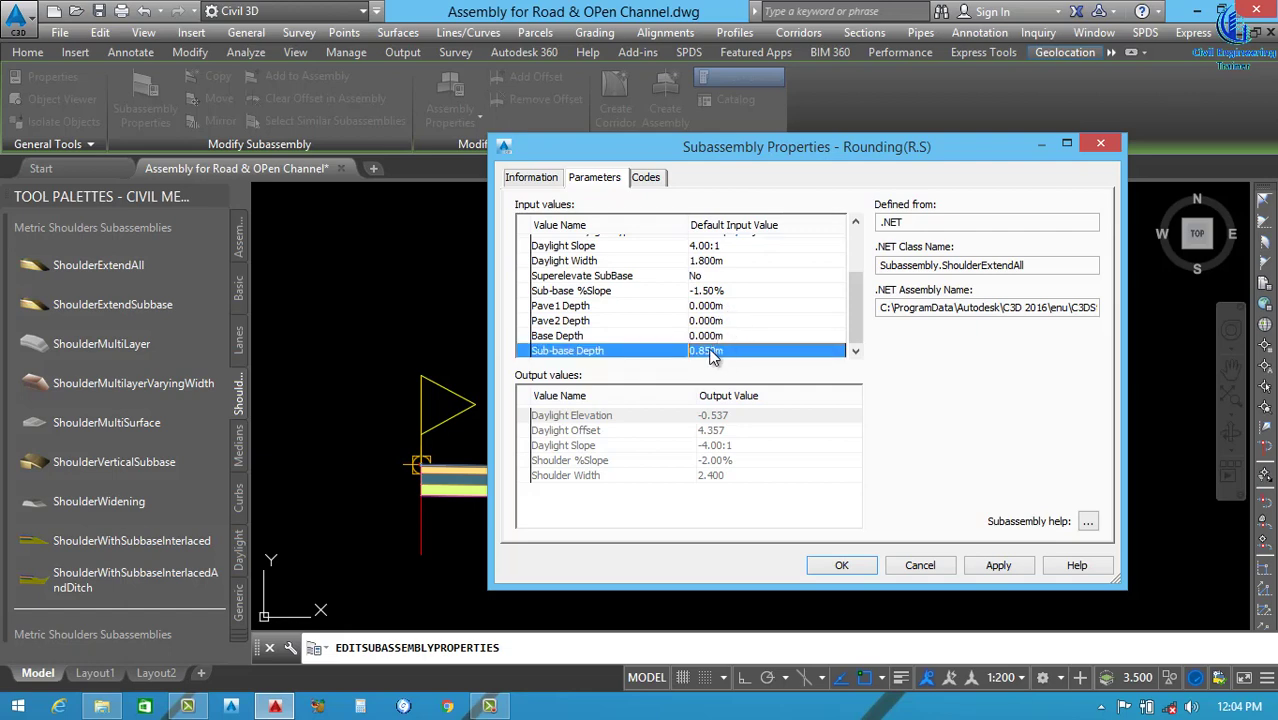
Apply the edited parameters to Rounding(R.S) and close its subassembly properties.
left_click(997, 566)
left_click(841, 565)
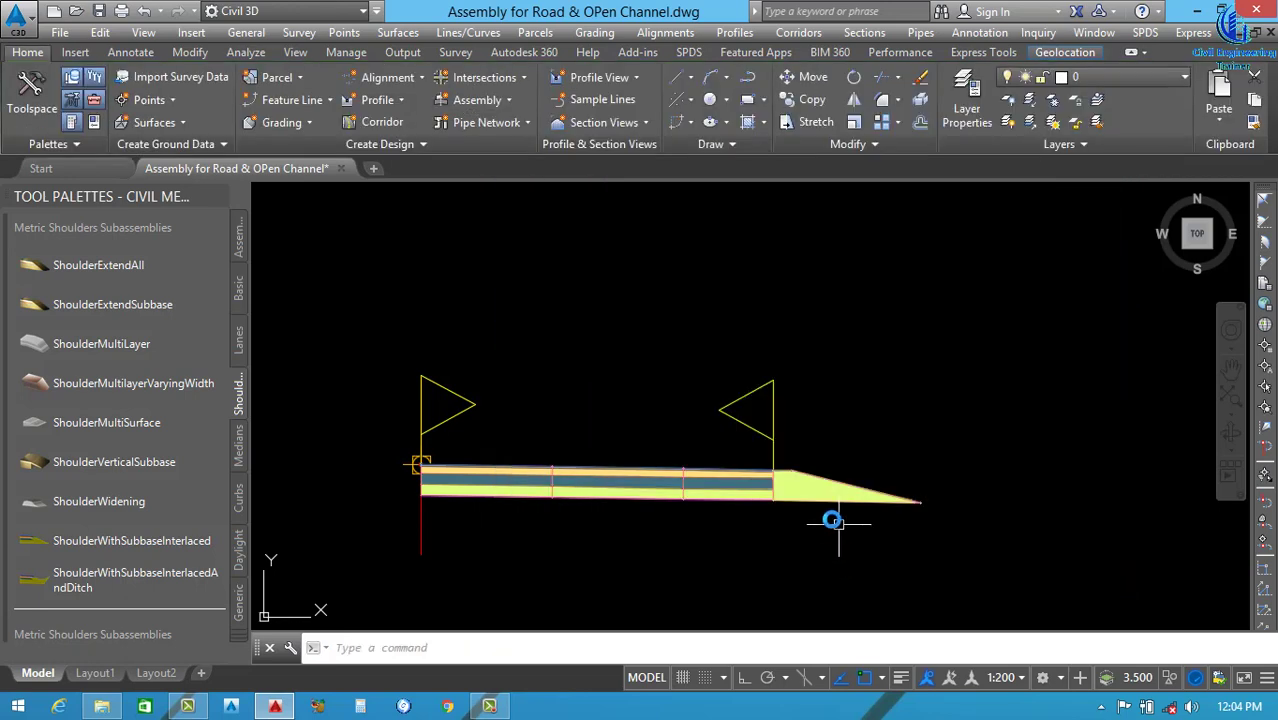
scroll(770, 448, "down", 2)
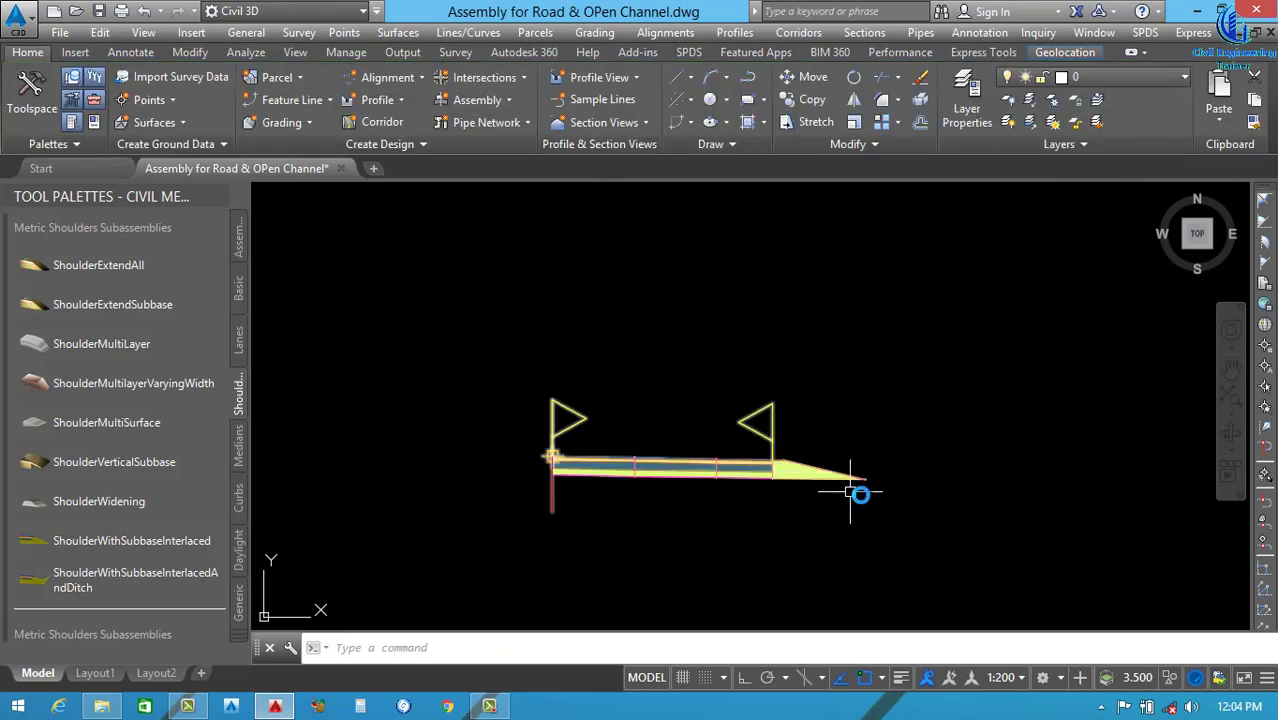
scroll(850, 490, "up", 3)
scroll(795, 448, "down", 3)
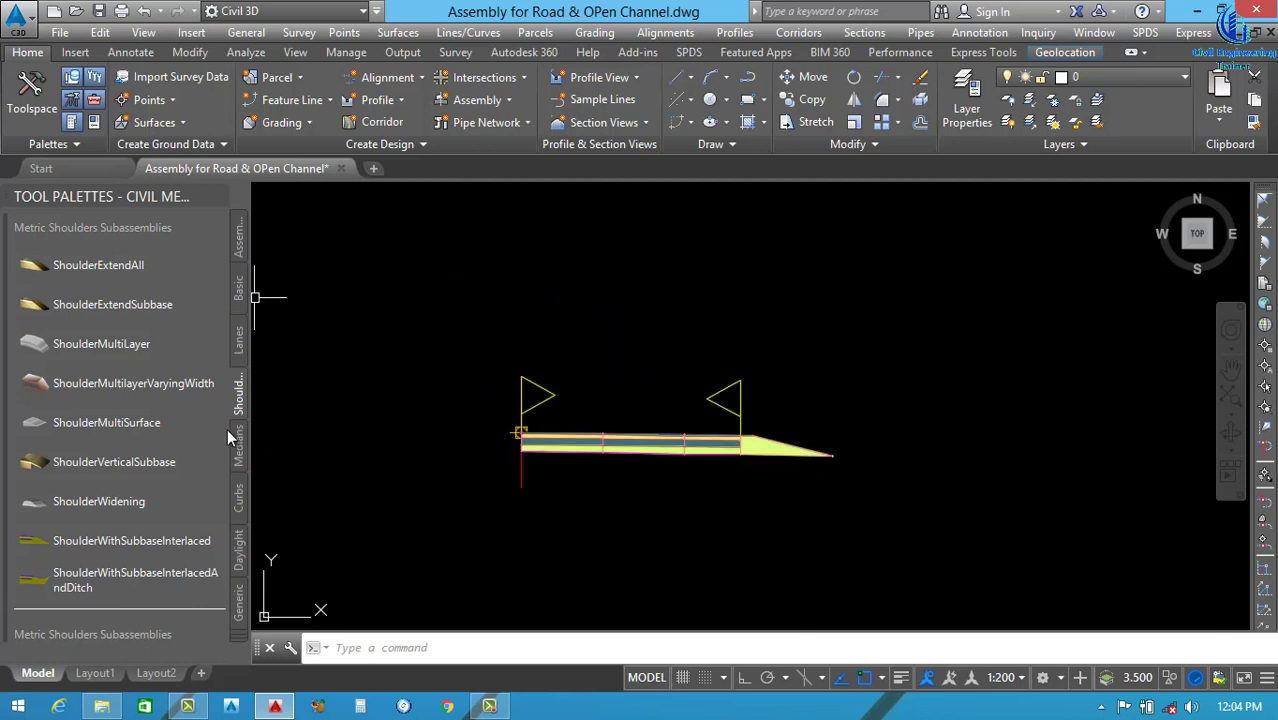
Attach a right-side DaylightGeneral subassembly to the outer end point of the rounding.
left_click(240, 550)
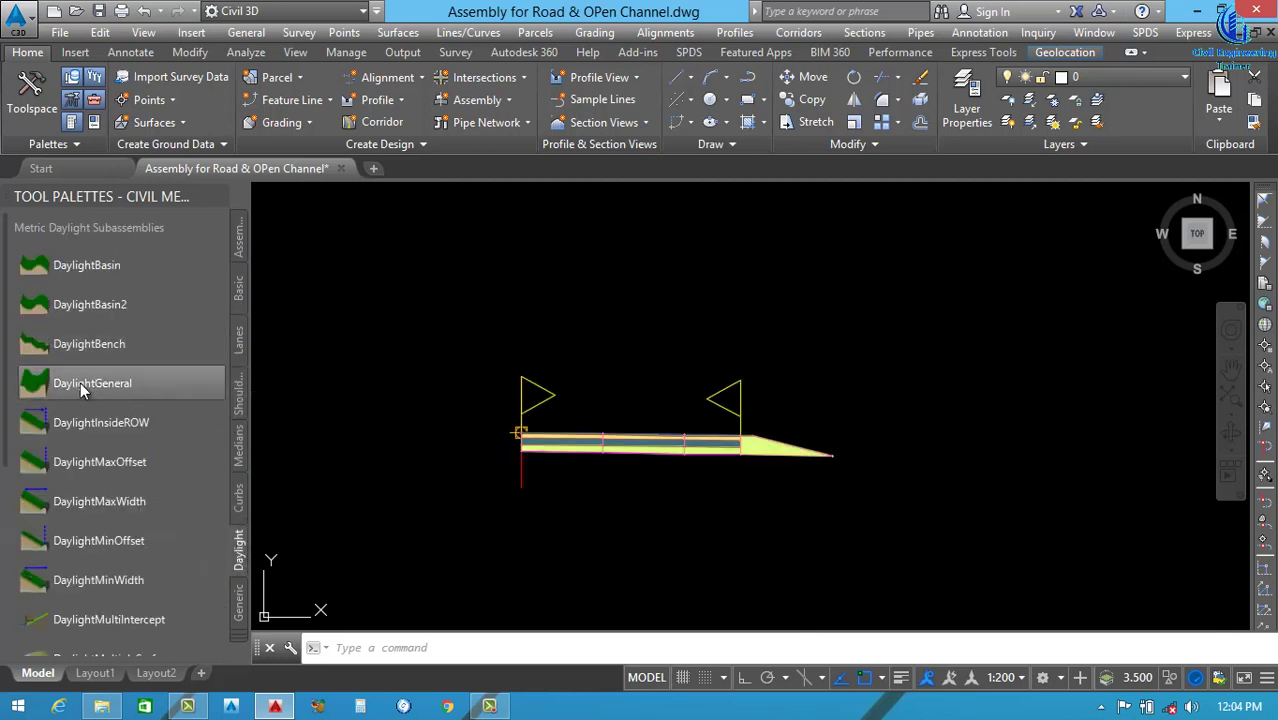
left_click(85, 383)
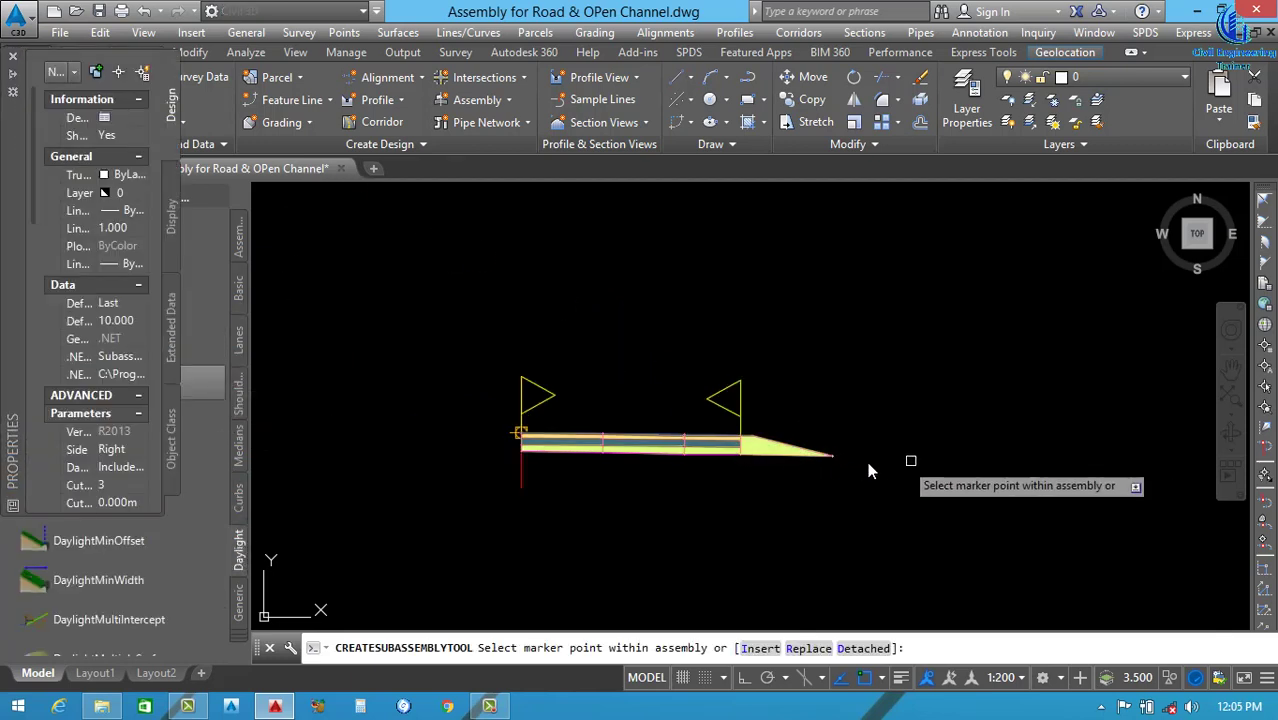
scroll(842, 454, "up", 3)
scroll(790, 475, "up", 2)
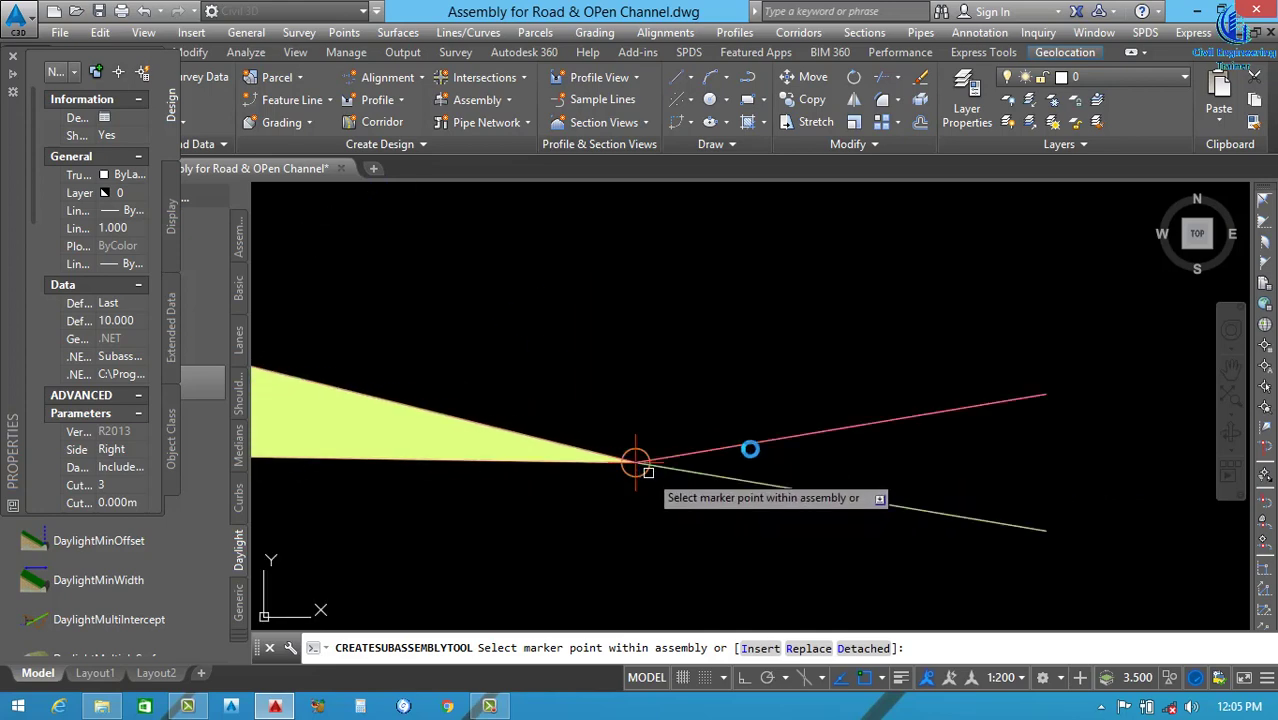
scroll(816, 440, "down", 1)
scroll(816, 440, "down", 4)
scroll(871, 451, "up", 1)
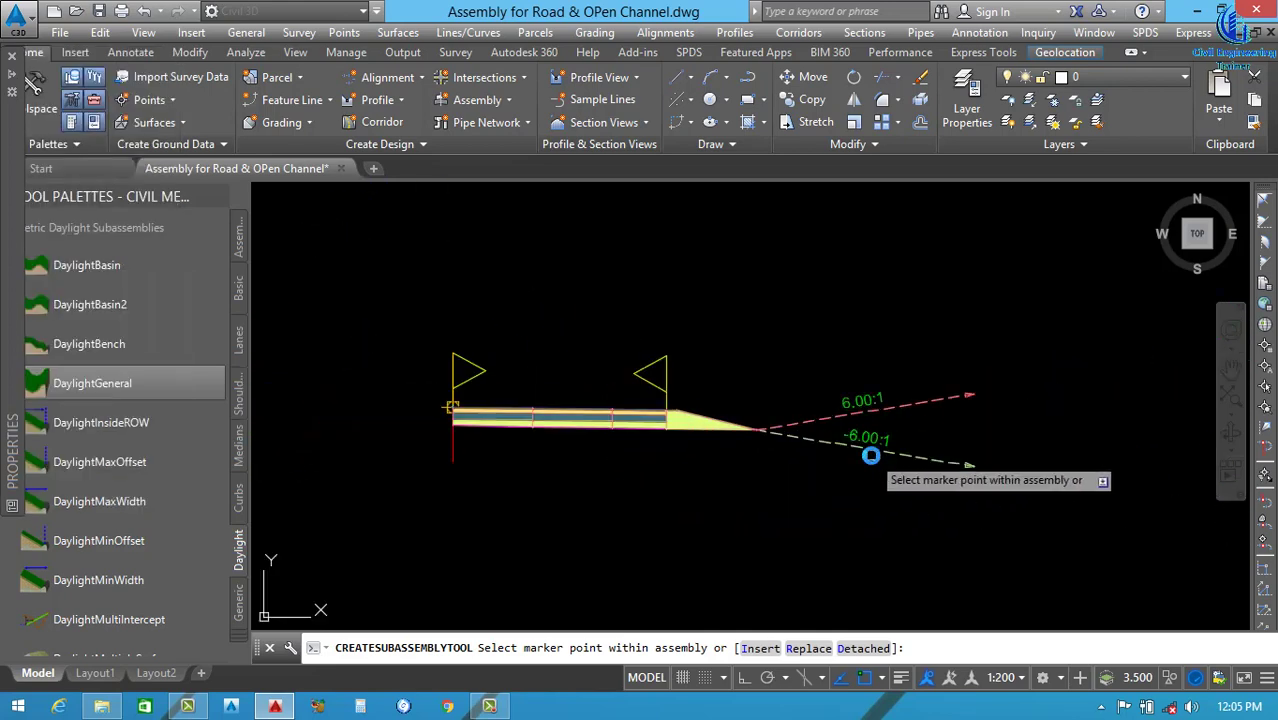
scroll(836, 440, "up", 2)
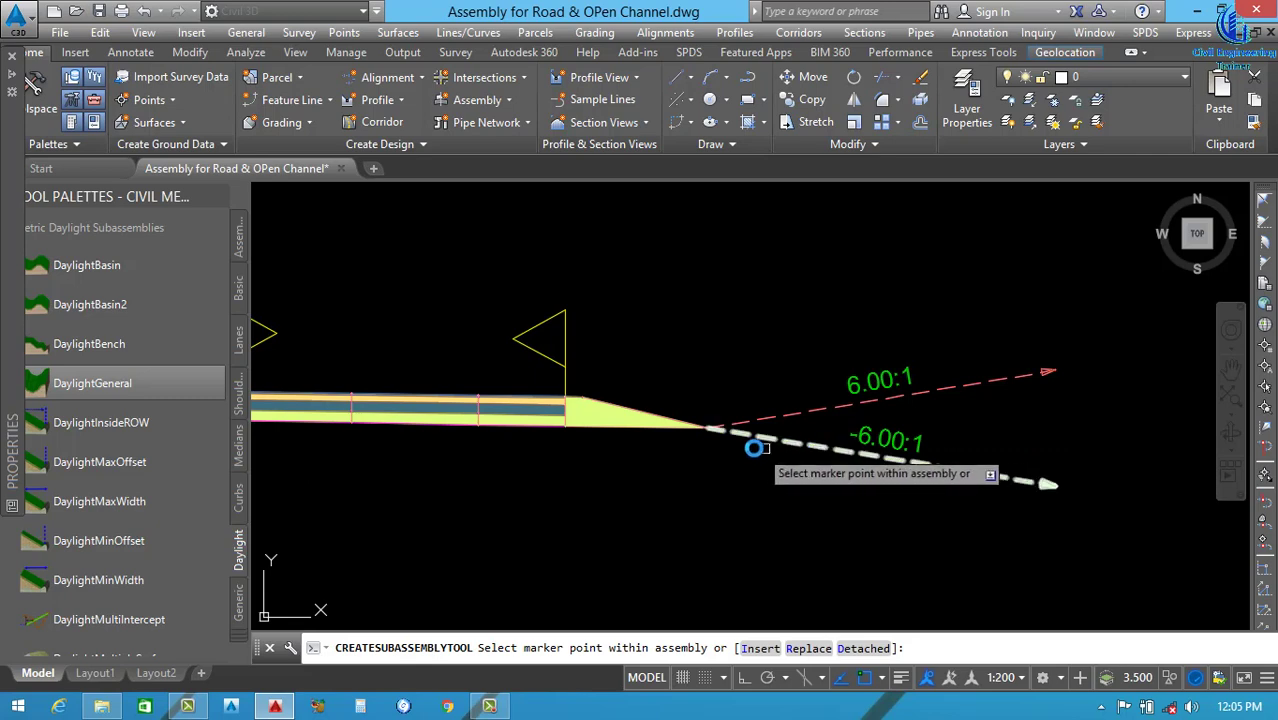
left_click(755, 445)
key("Escape")
Move the red ground line straight up with Ortho on, to just beneath the ROAD-11 assembly's fill slopes.
scroll(845, 400, "down", 5)
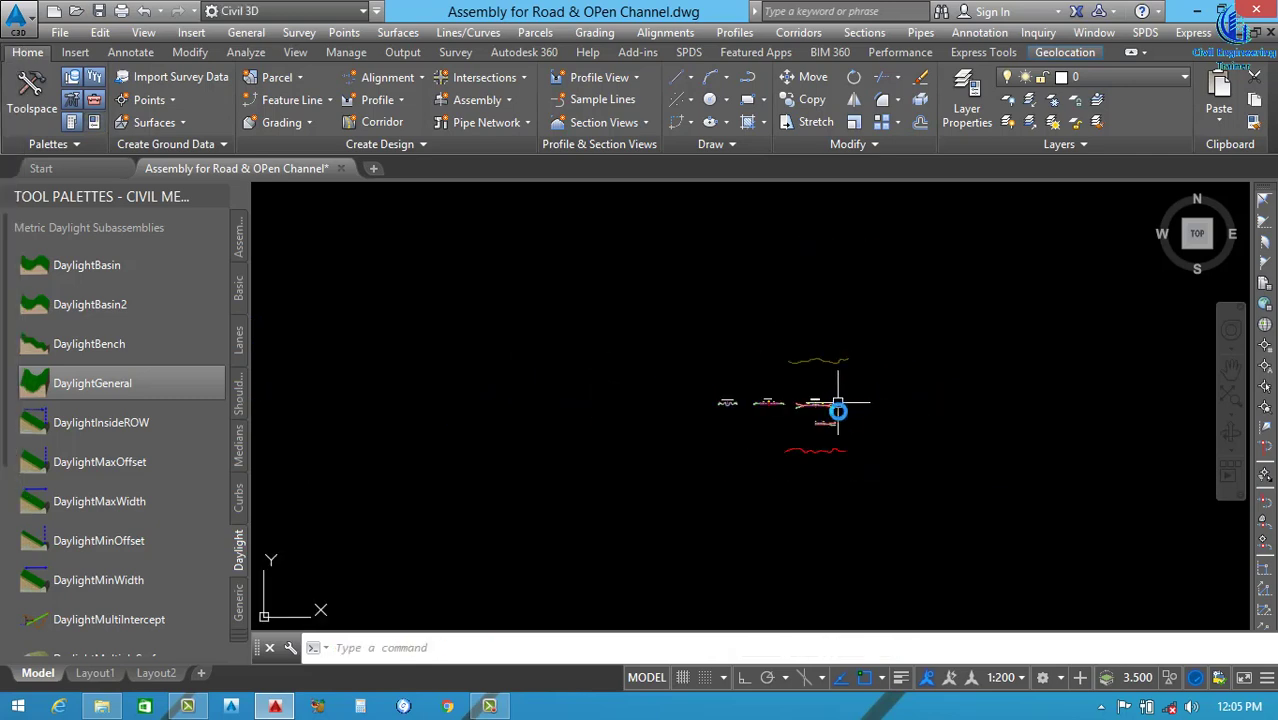
scroll(840, 432, "up", 2)
left_click(795, 517)
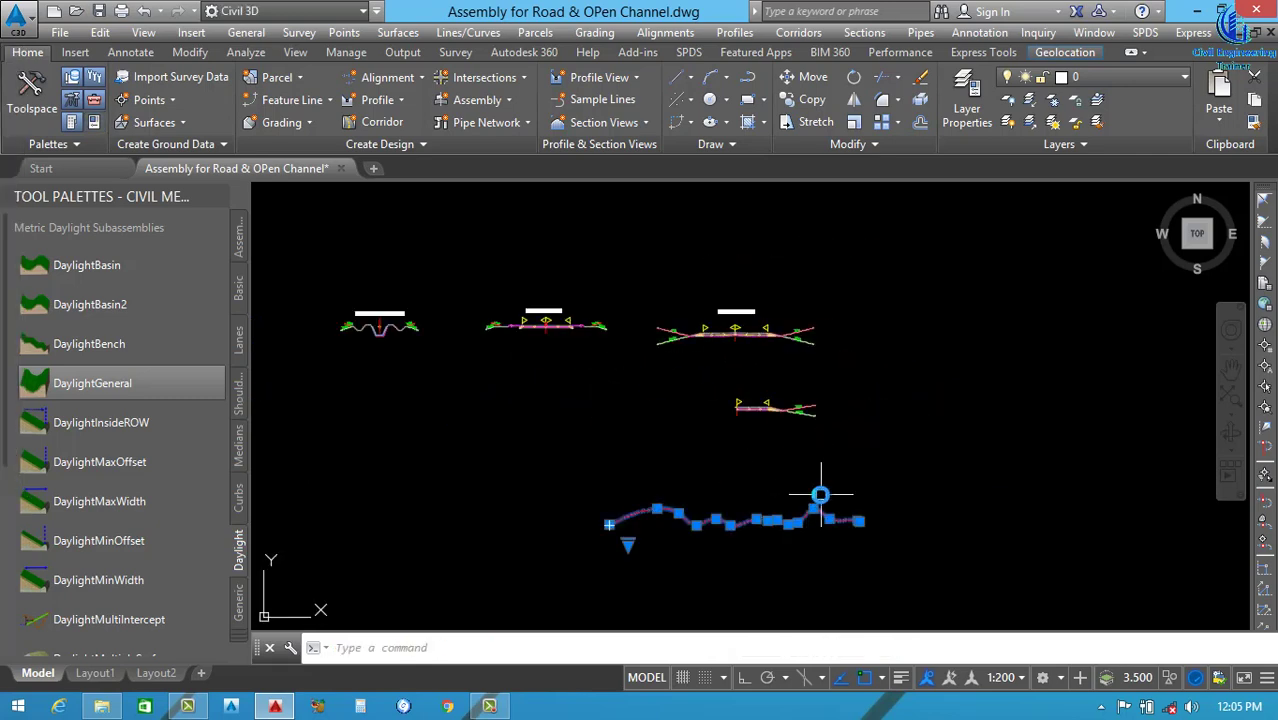
type("m")
key("Return")
left_click(948, 494)
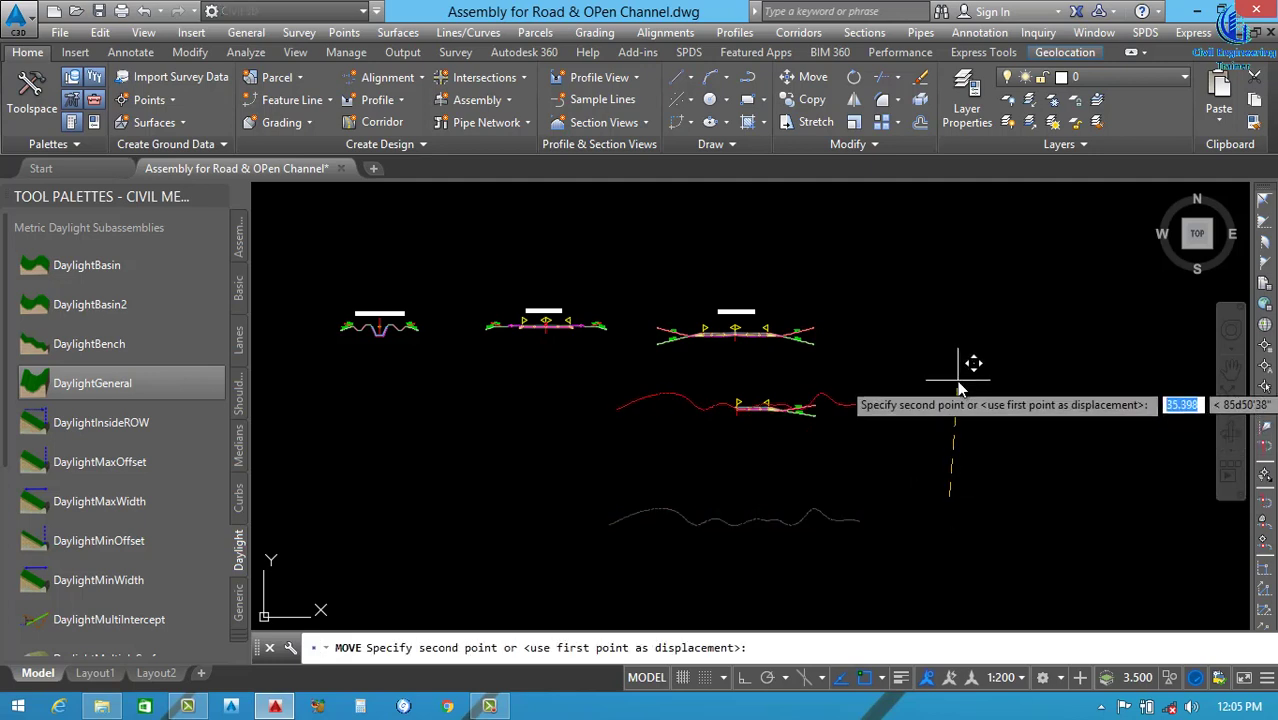
key("F8")
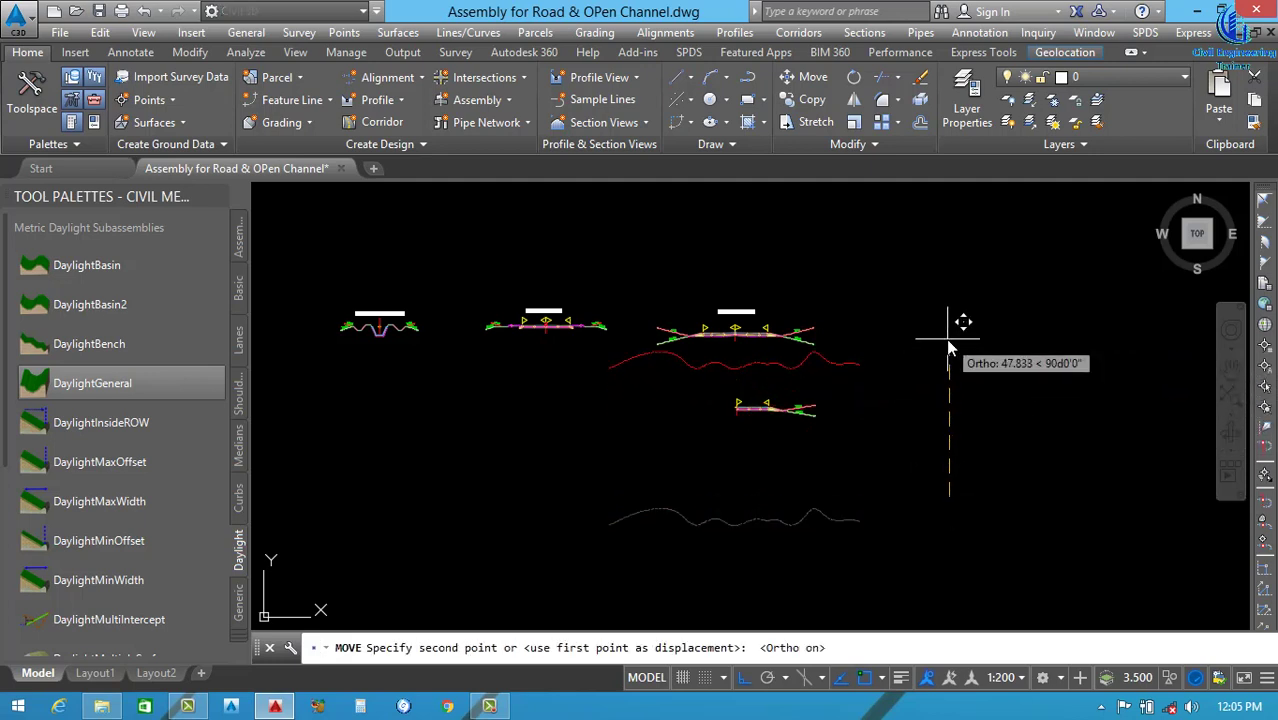
left_click(948, 340)
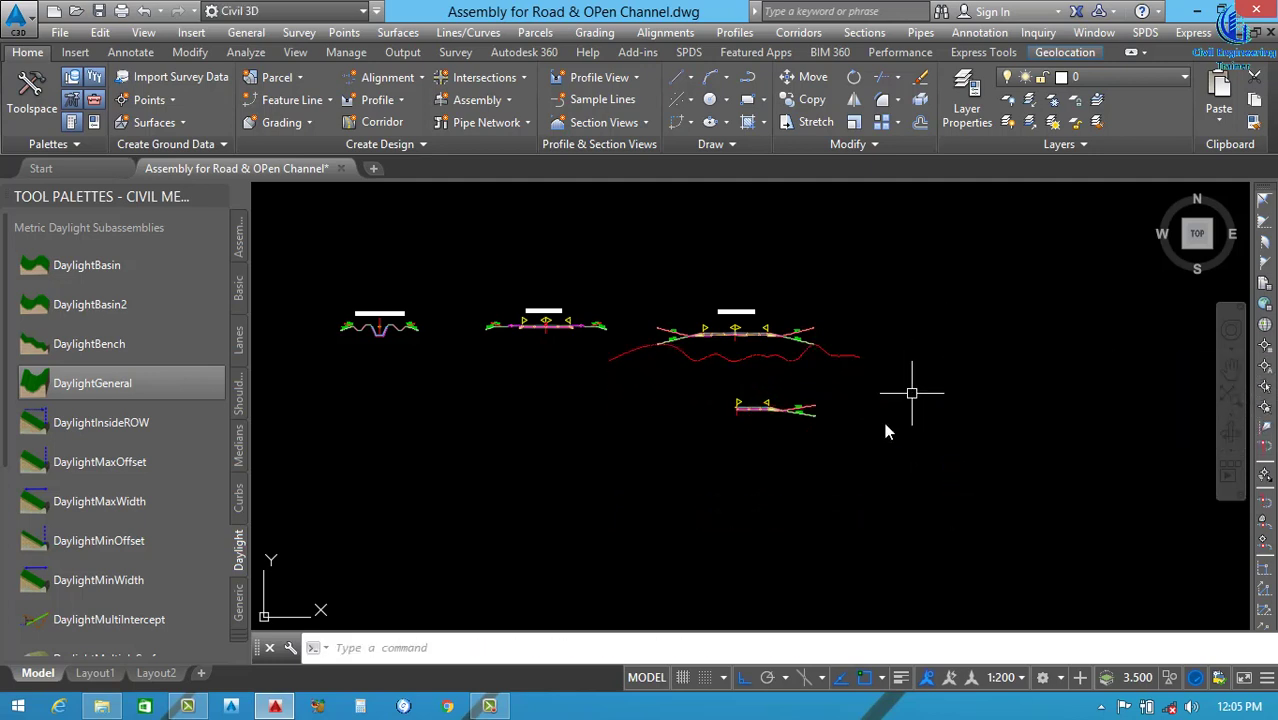
Move the upper olive ground line straight down to the ends of the ROAD-11 assembly's cut slopes.
scroll(853, 447, "down", 3)
scroll(865, 360, "up", 2)
left_click(845, 322)
left_click(822, 280)
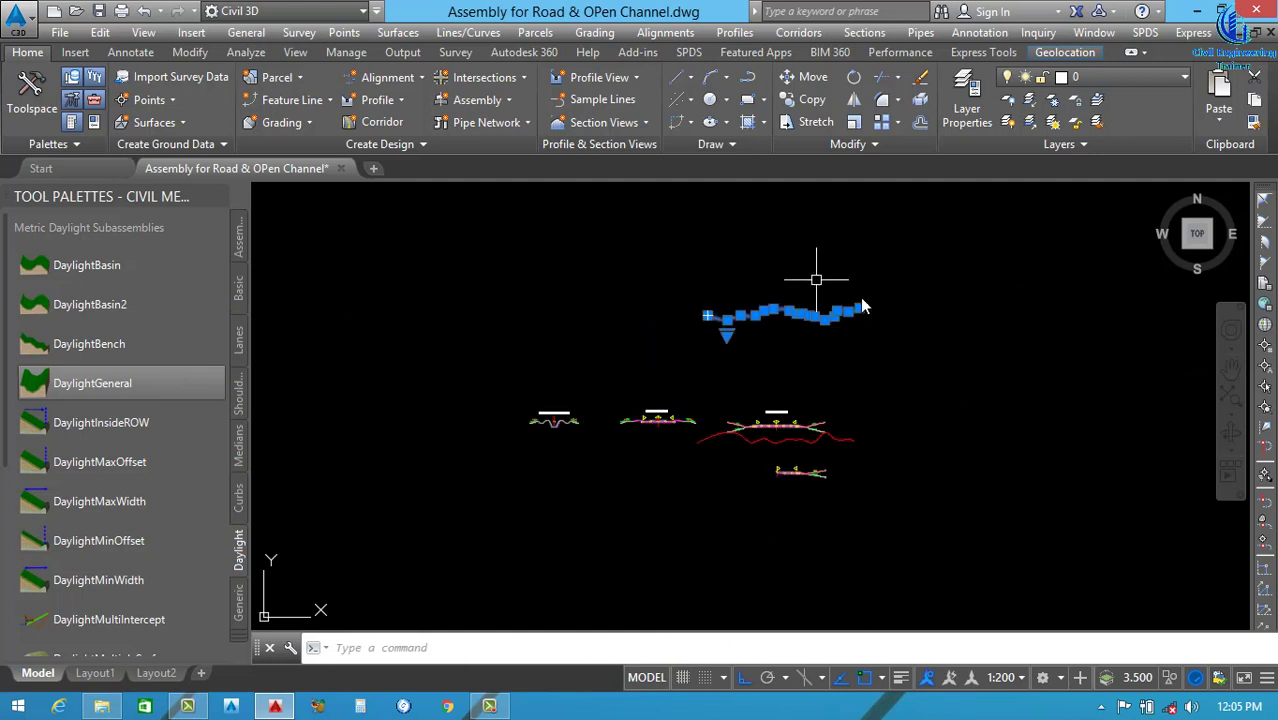
key("m")
key("Return")
left_click(971, 333)
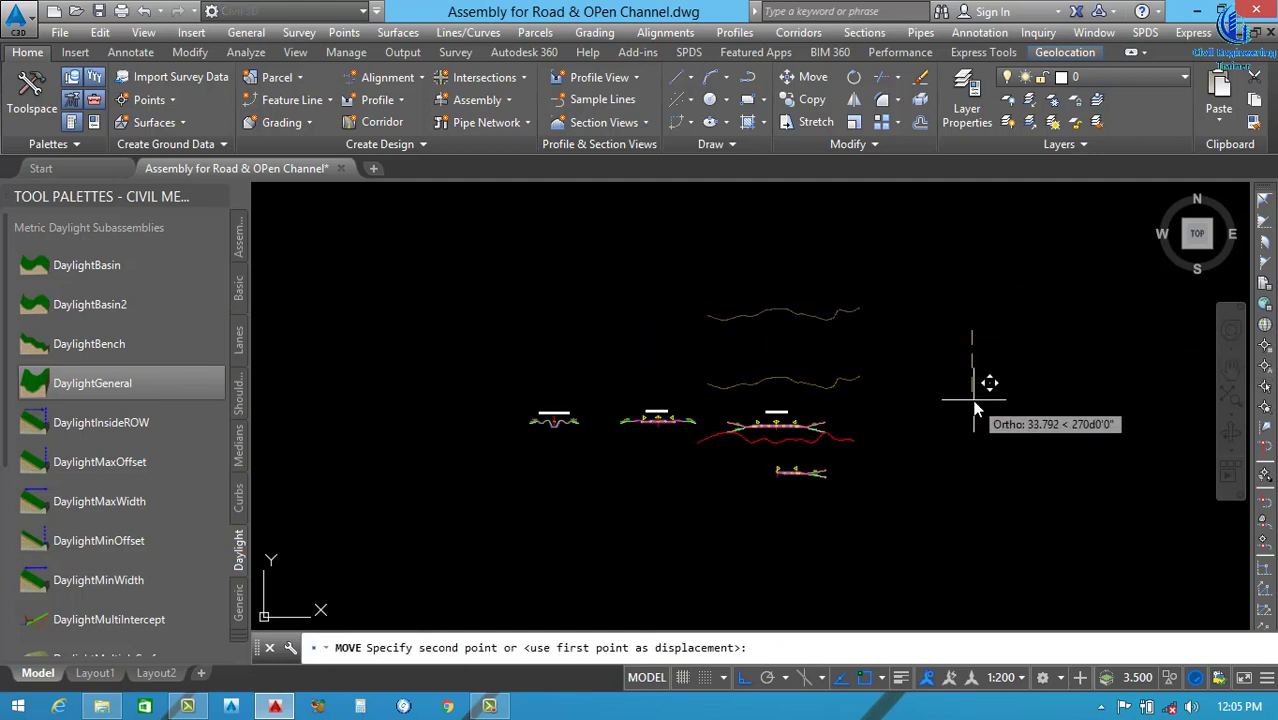
left_click(976, 400)
Add a vertical linear dimension from the red ground line up to the underside of the ROAD-11 pavement.
scroll(817, 435, "up", 5)
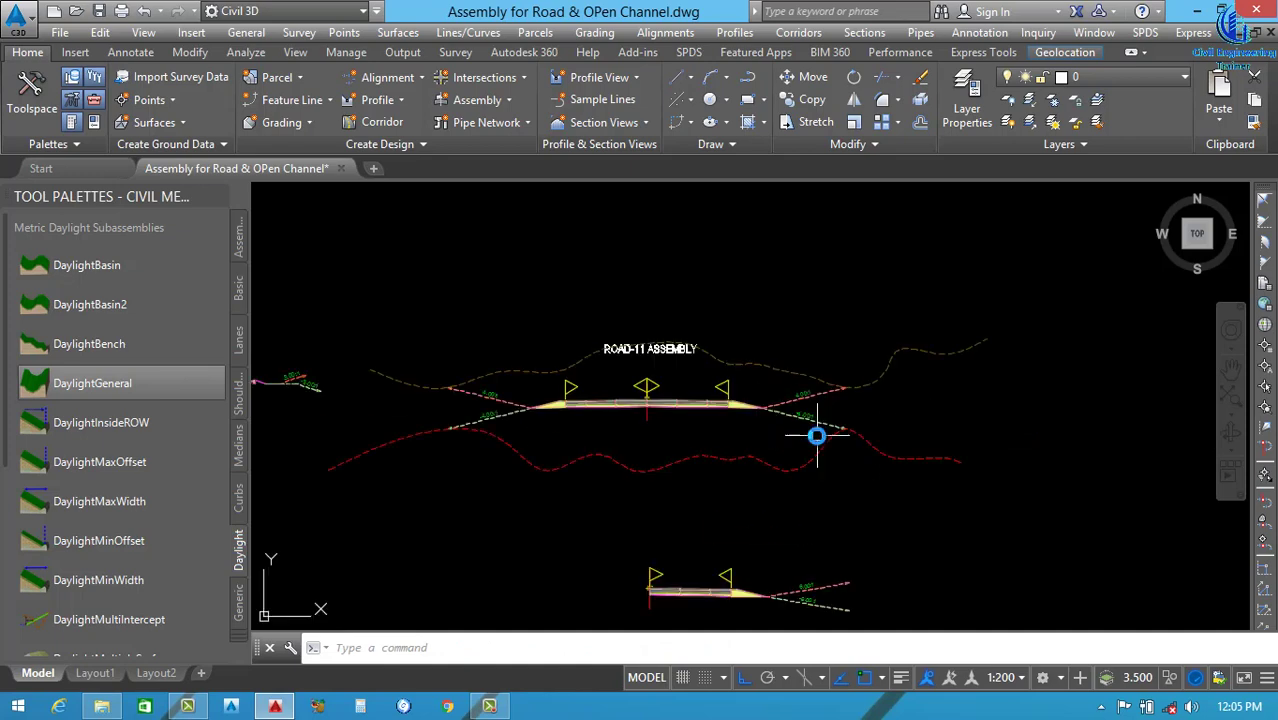
scroll(817, 435, "up", 2)
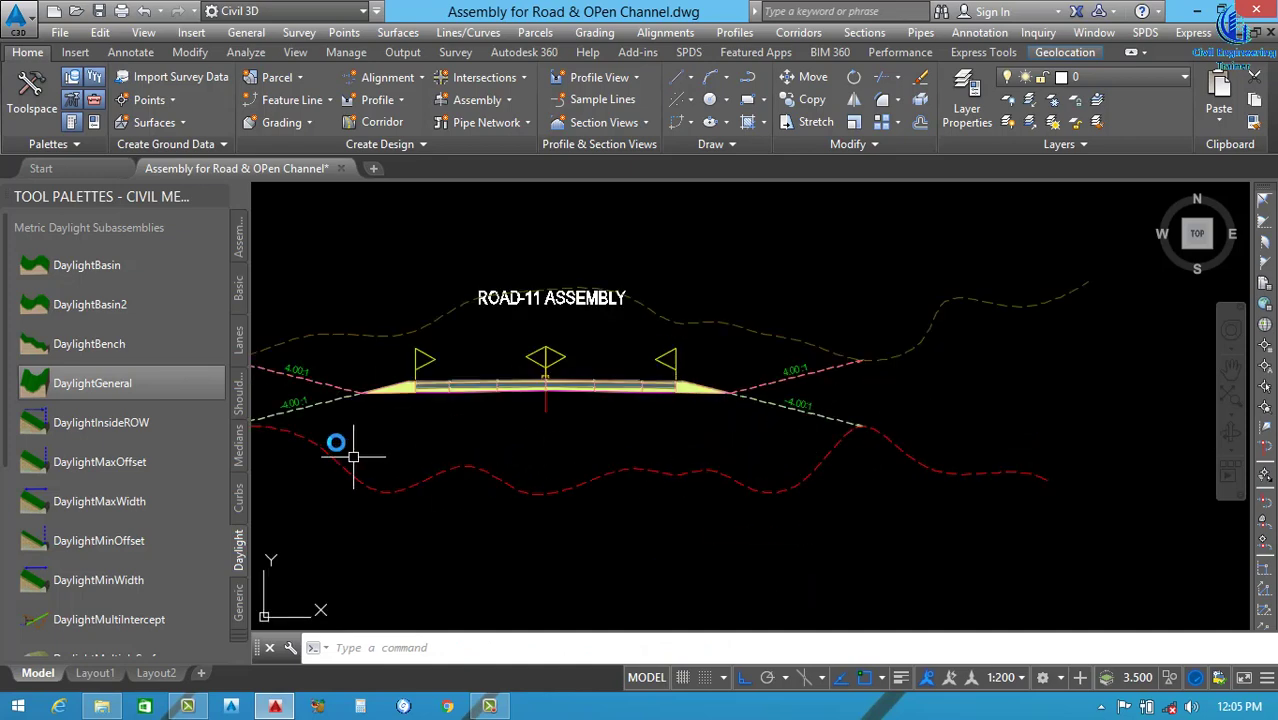
scroll(805, 485, "up", 2)
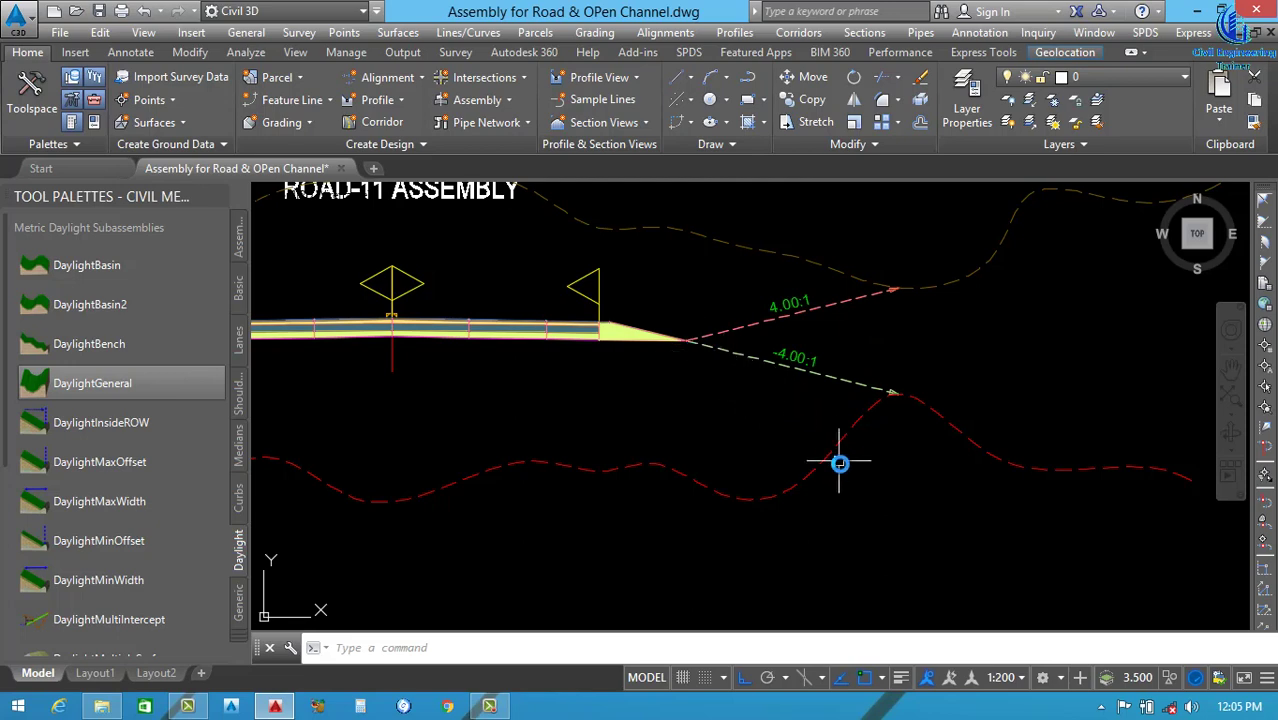
middle_click_drag(745, 462, 907, 456)
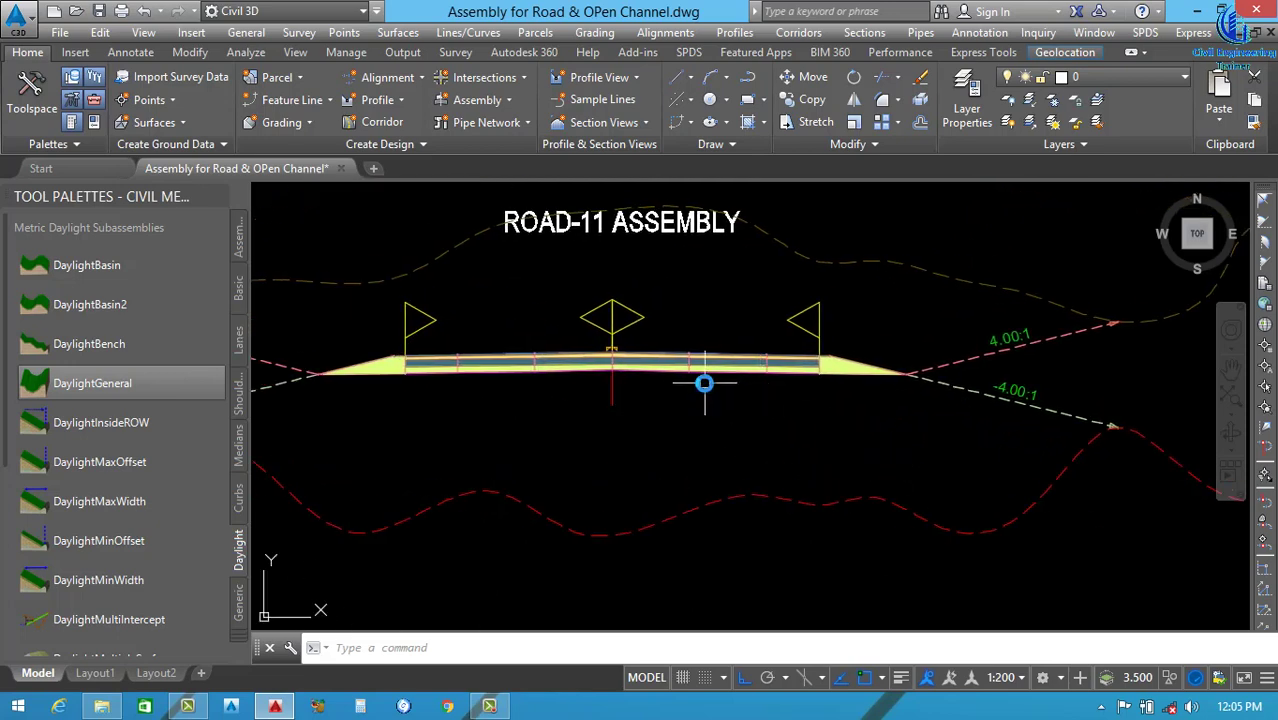
type("i")
key("Return")
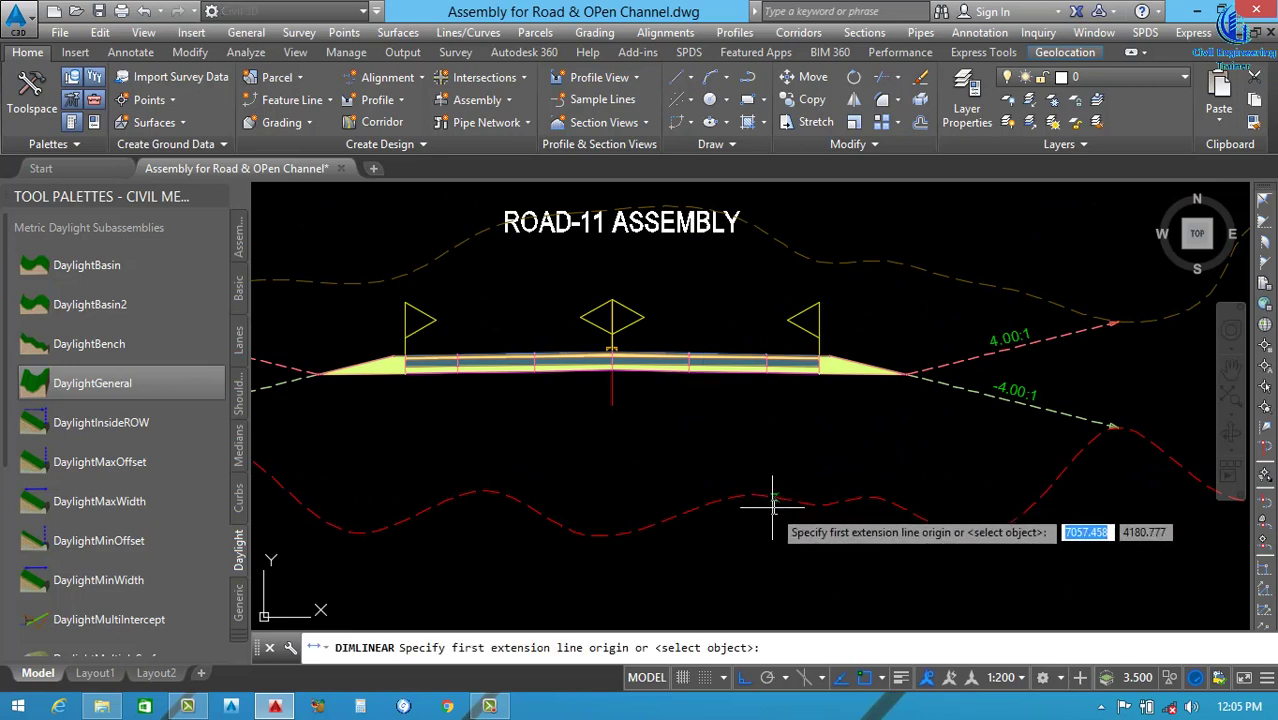
left_click(771, 494)
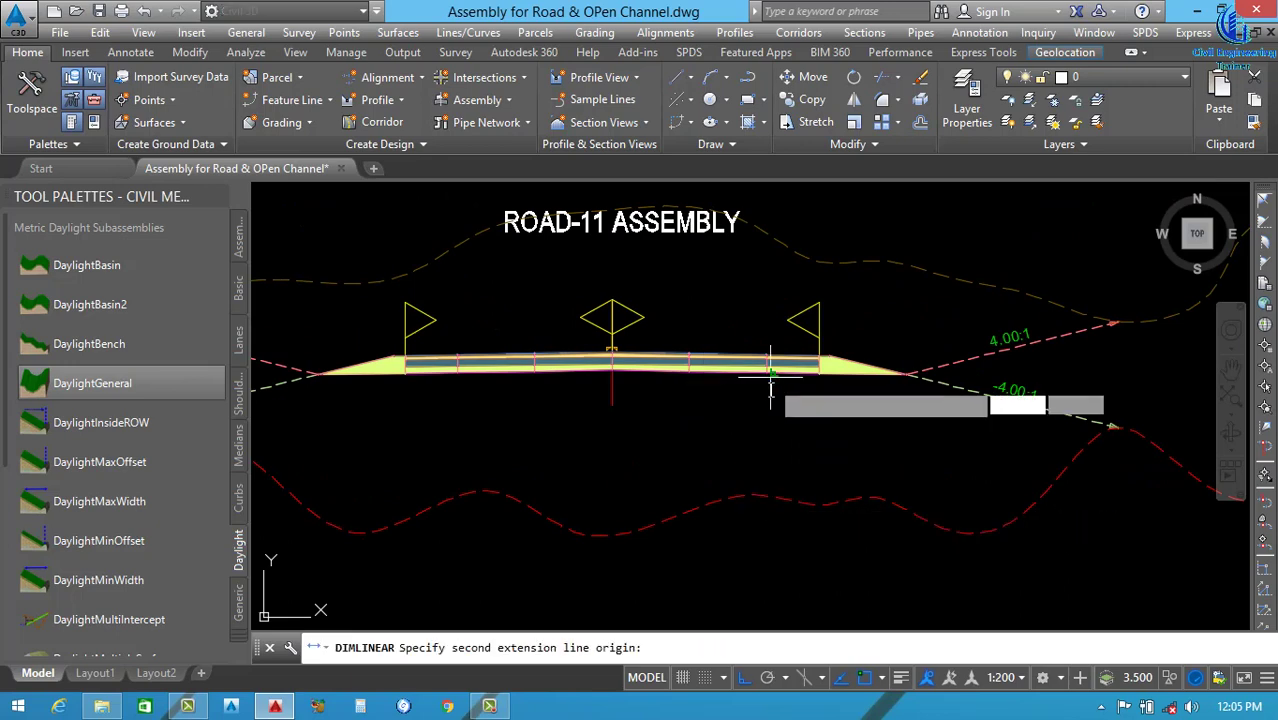
left_click(770, 388)
scroll(752, 386, "up", 4)
scroll(782, 490, "up", 3)
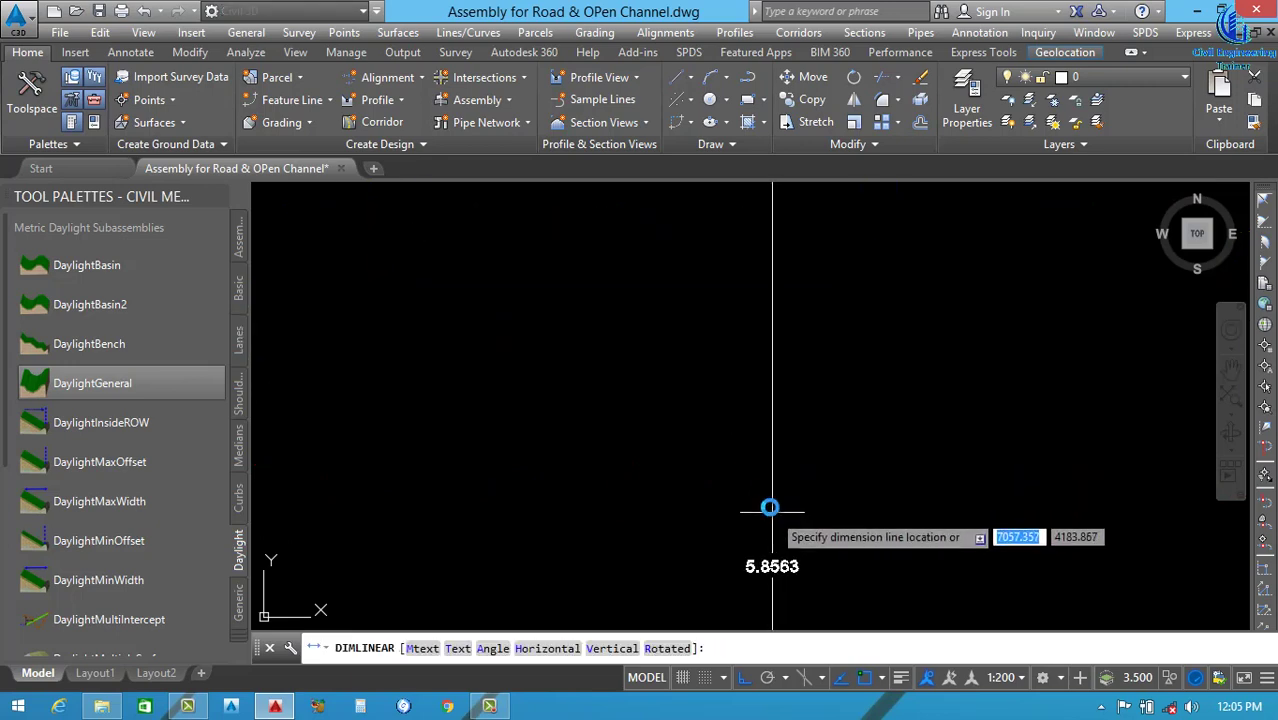
scroll(770, 508, "down", 7)
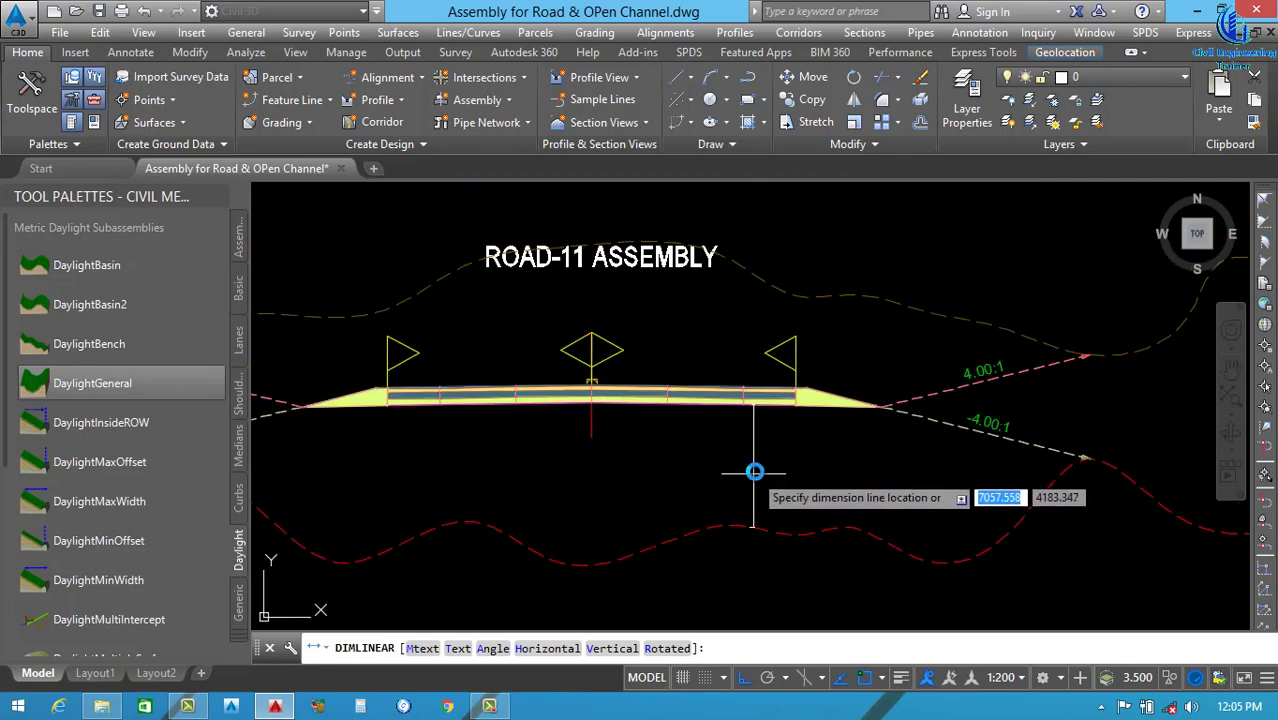
scroll(759, 470, "up", 2)
scroll(758, 467, "up", 2)
scroll(758, 467, "down", 4)
left_click(762, 472)
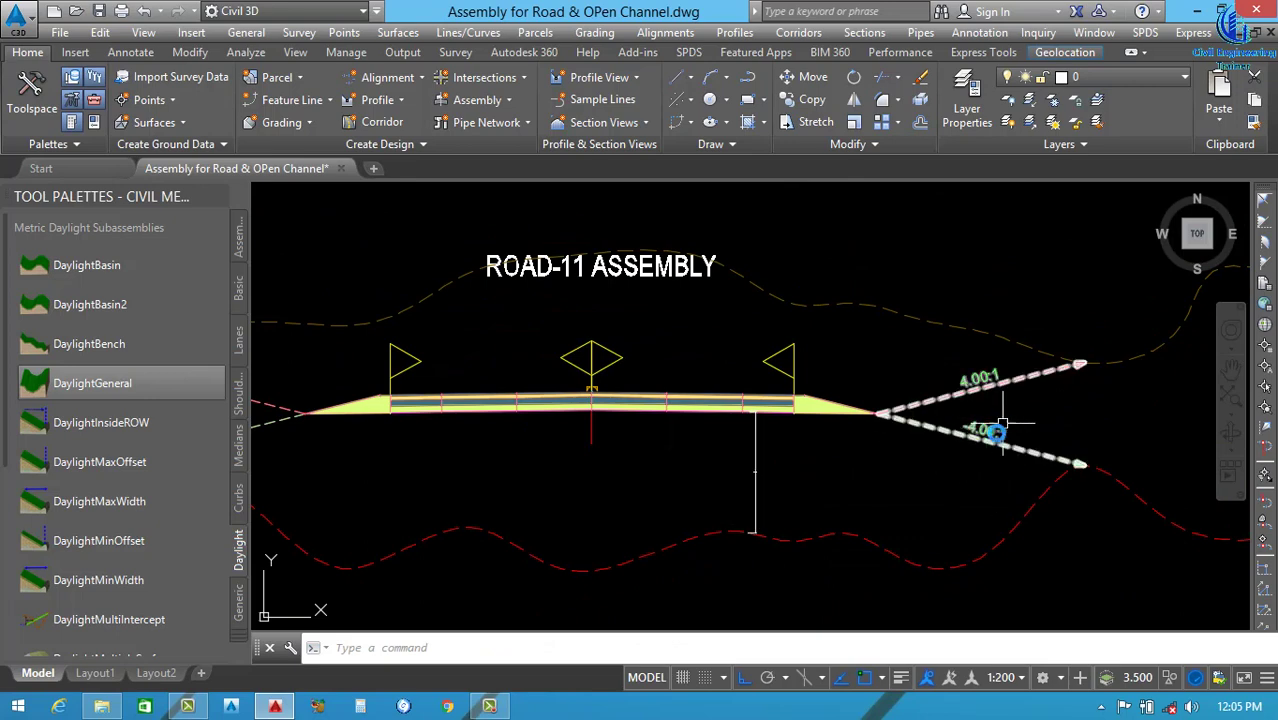
Examine the ROAD-11 height dimension and its cut and fill daylight slopes, and compare them with the new assembly's daylight slopes.
scroll(768, 497, "up", 2)
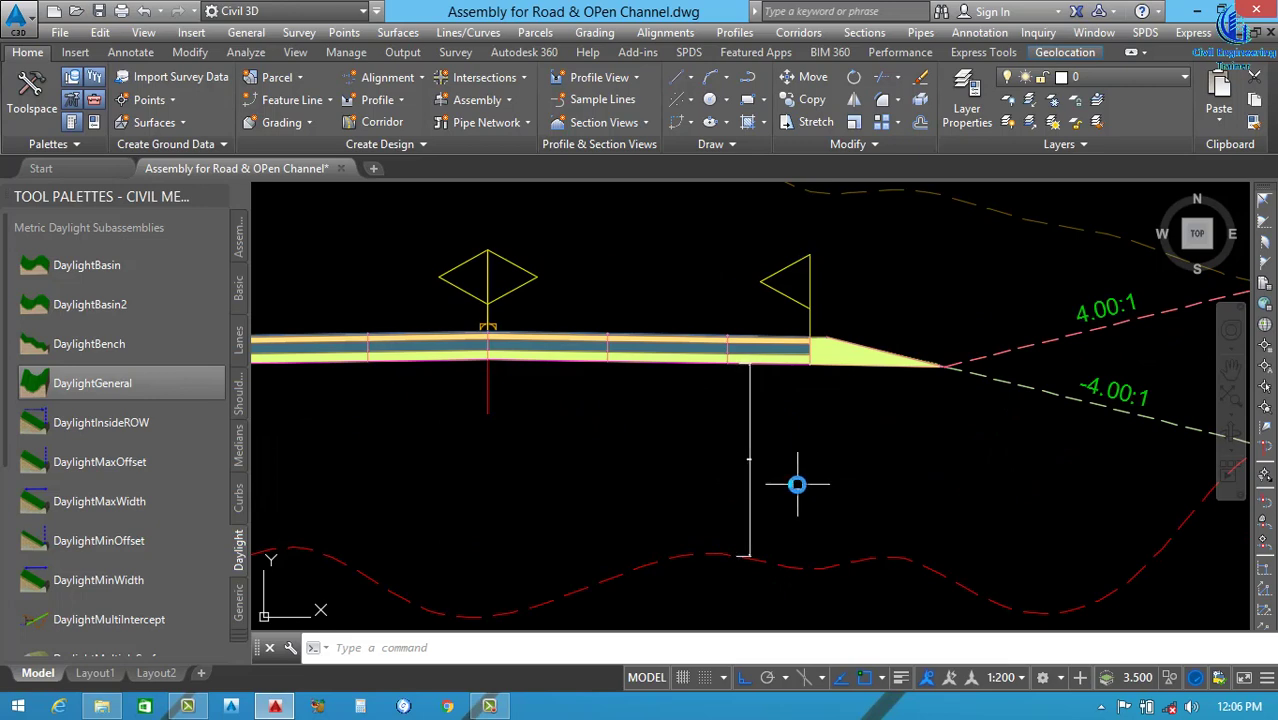
middle_click_drag(1041, 448, 821, 456)
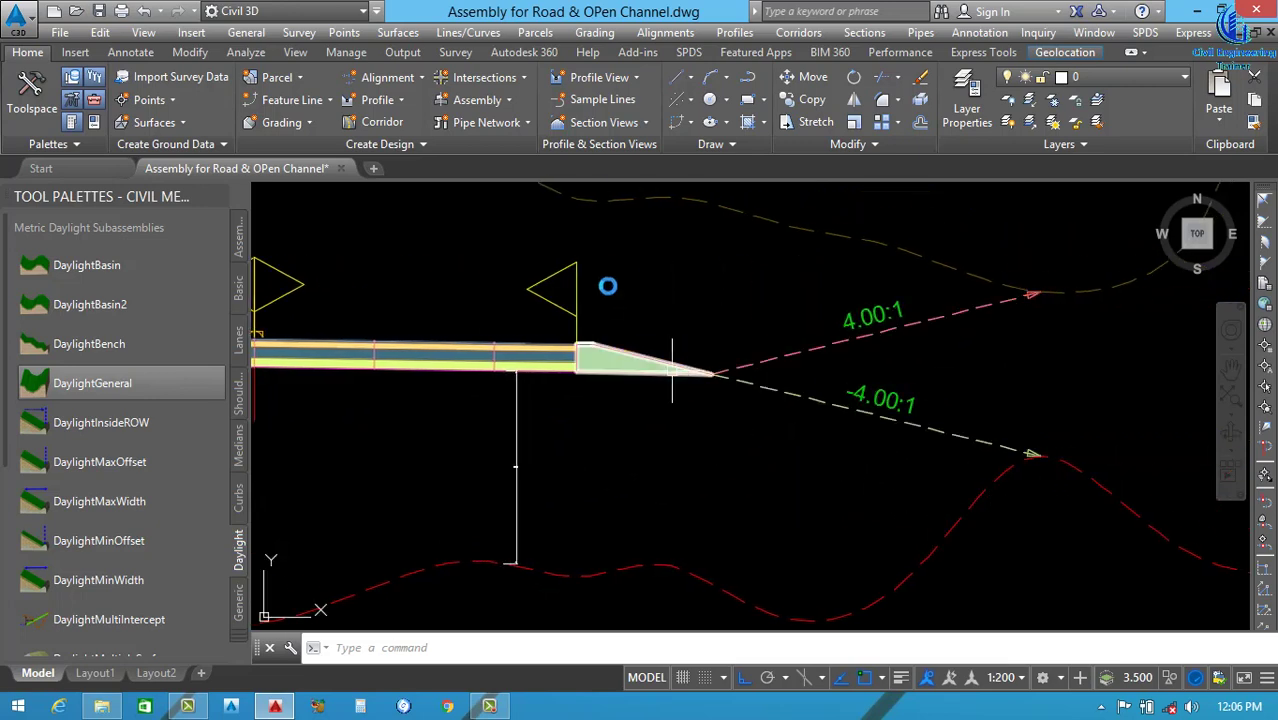
middle_click_drag(697, 447, 834, 435)
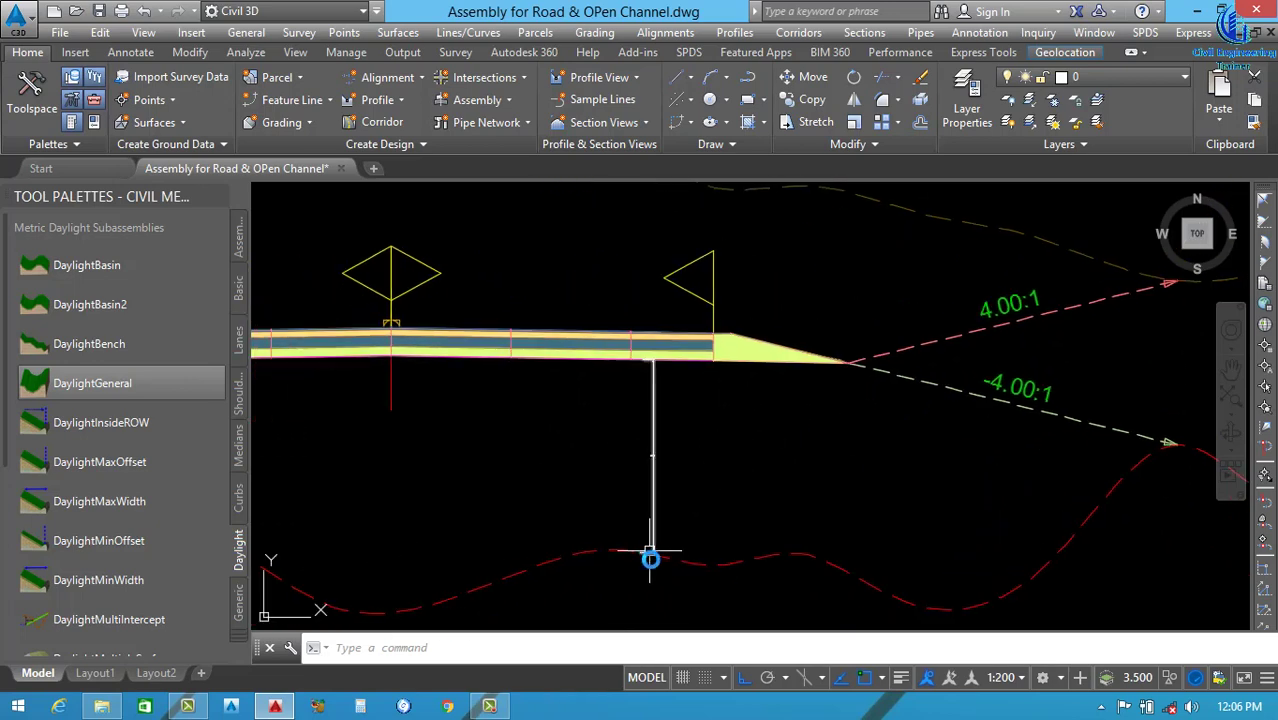
scroll(640, 465, "up", 10)
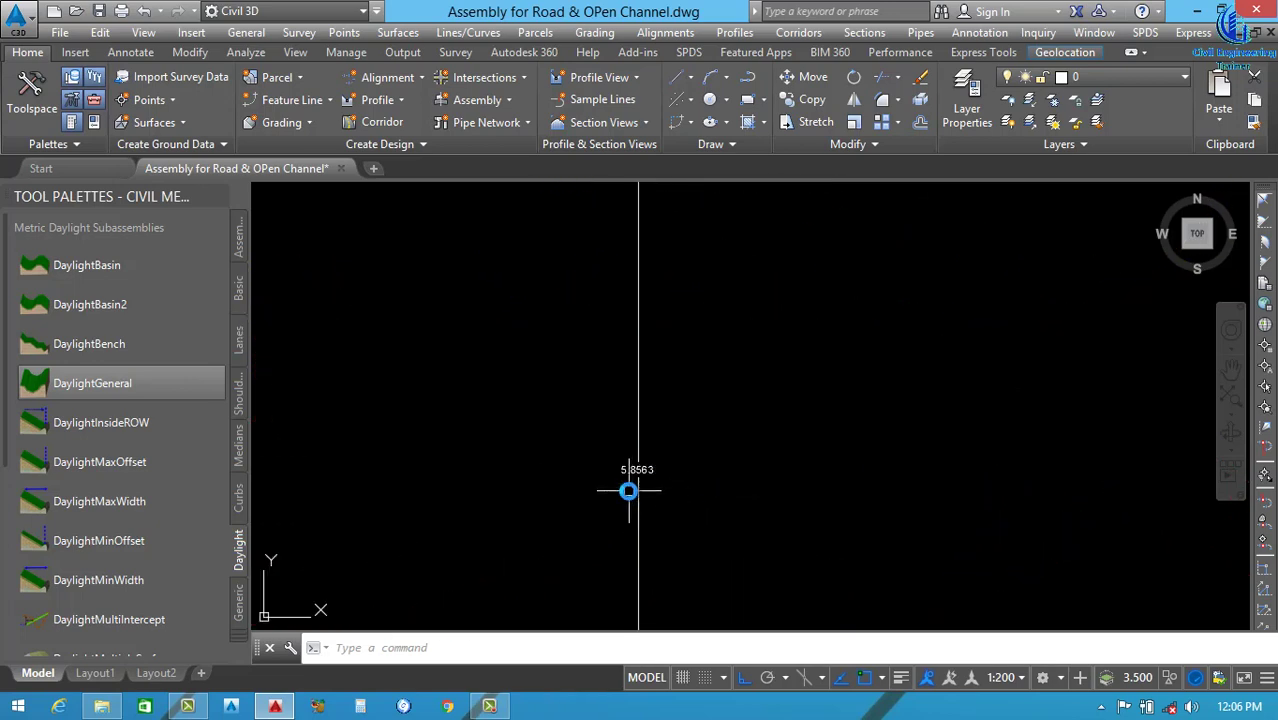
scroll(670, 414, "down", 10)
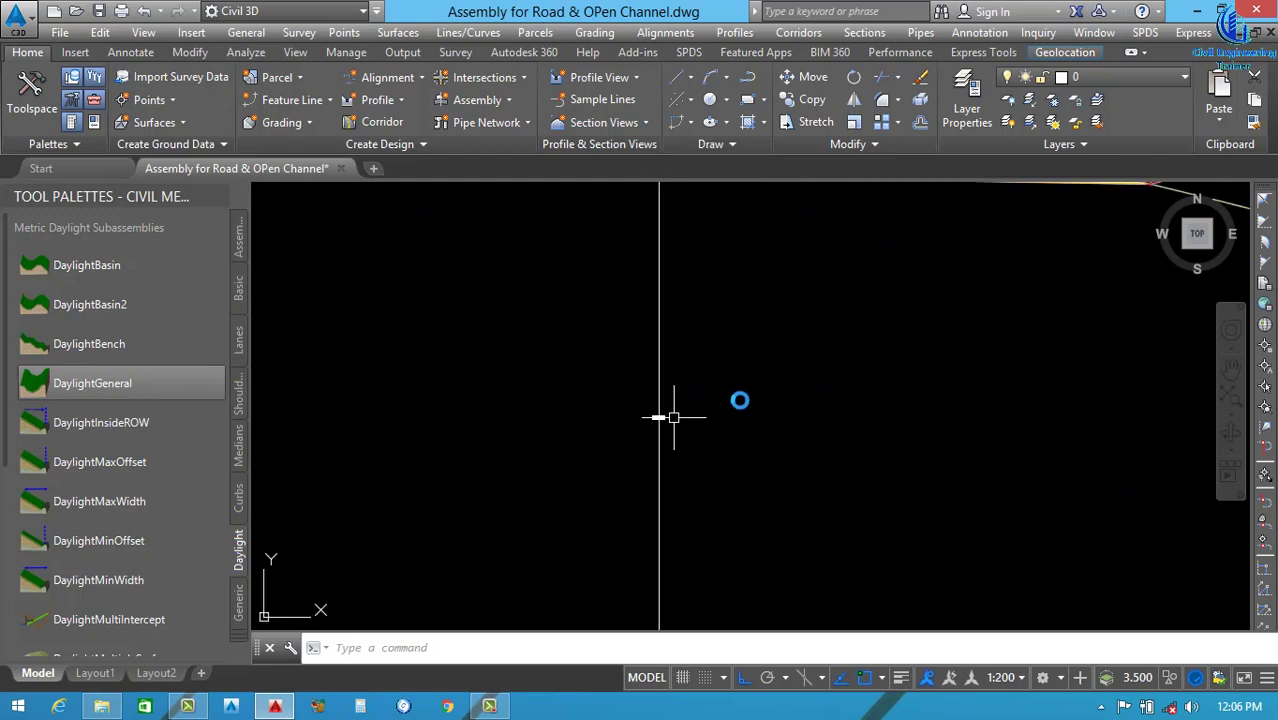
scroll(835, 400, "down", 4)
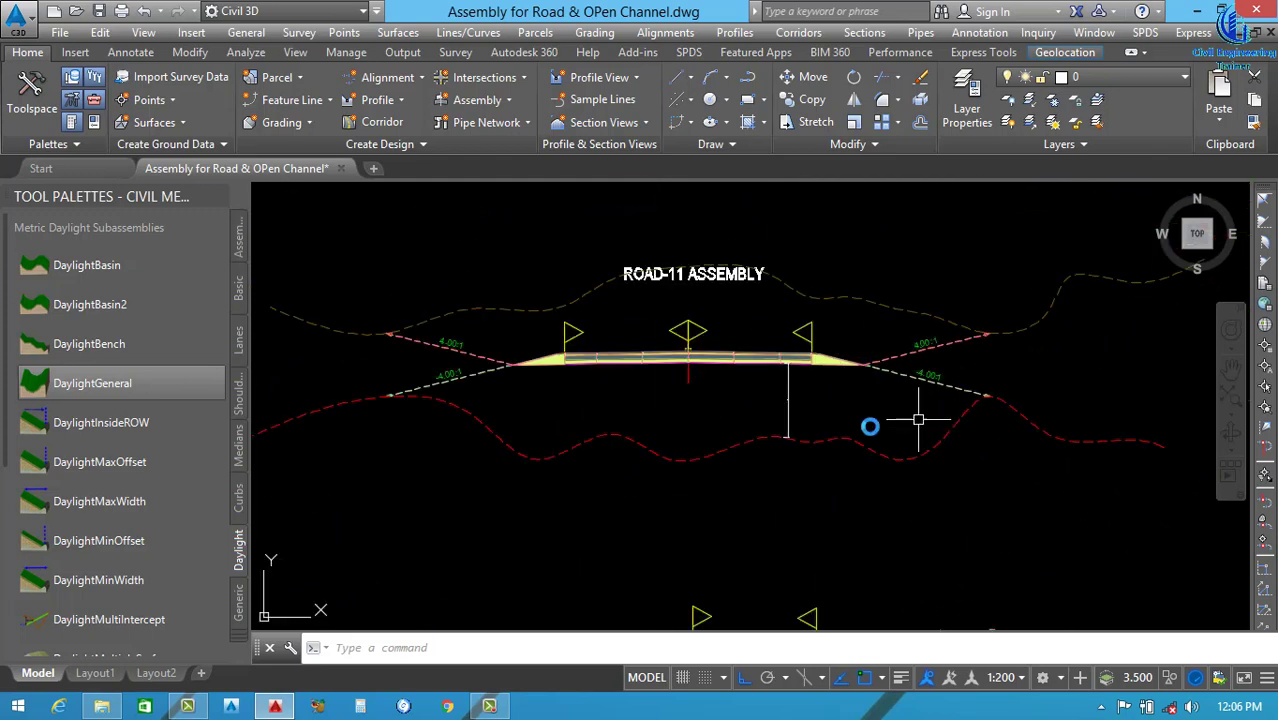
middle_click_drag(810, 414, 850, 394)
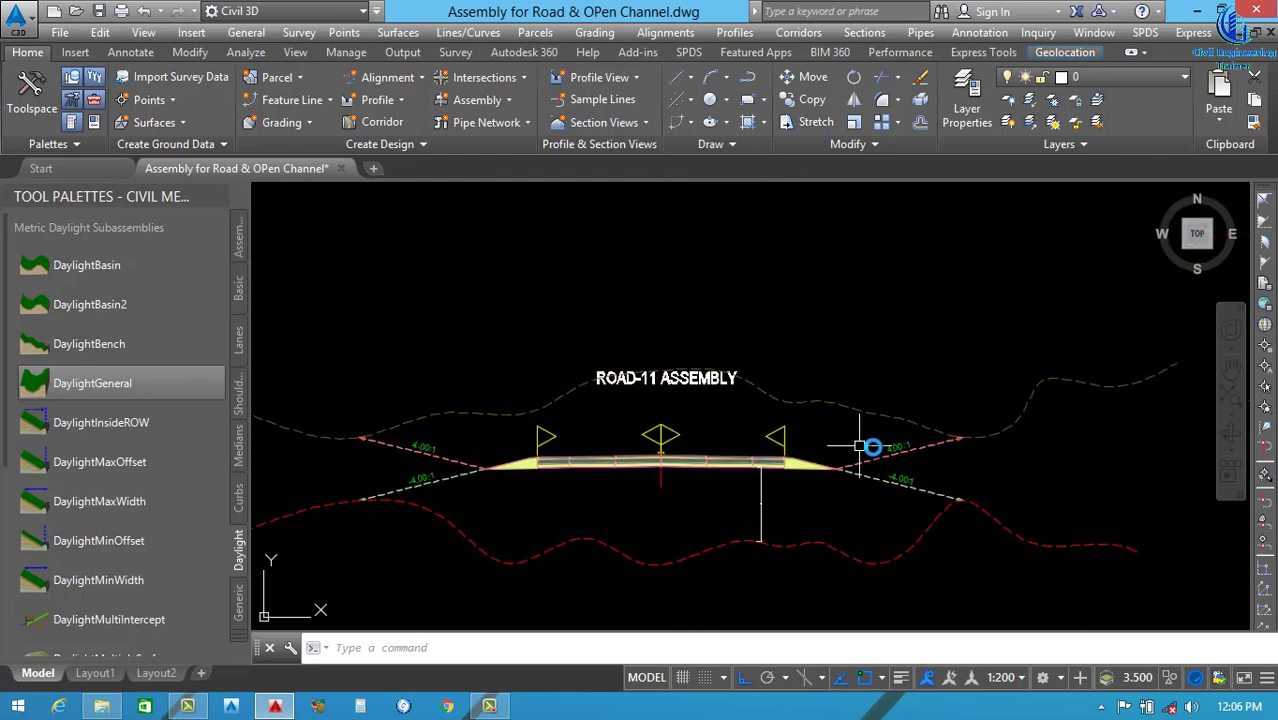
middle_click_drag(864, 448, 776, 431)
scroll(776, 431, "up", 4)
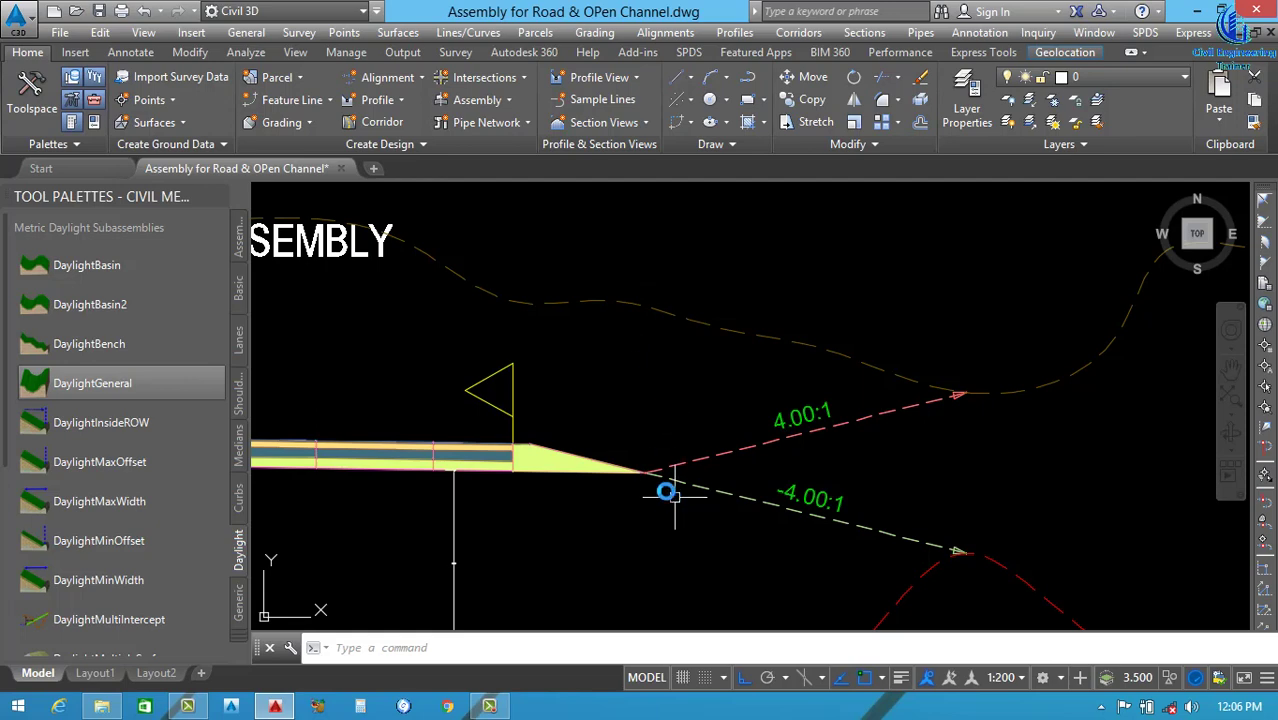
scroll(815, 355, "down", 4)
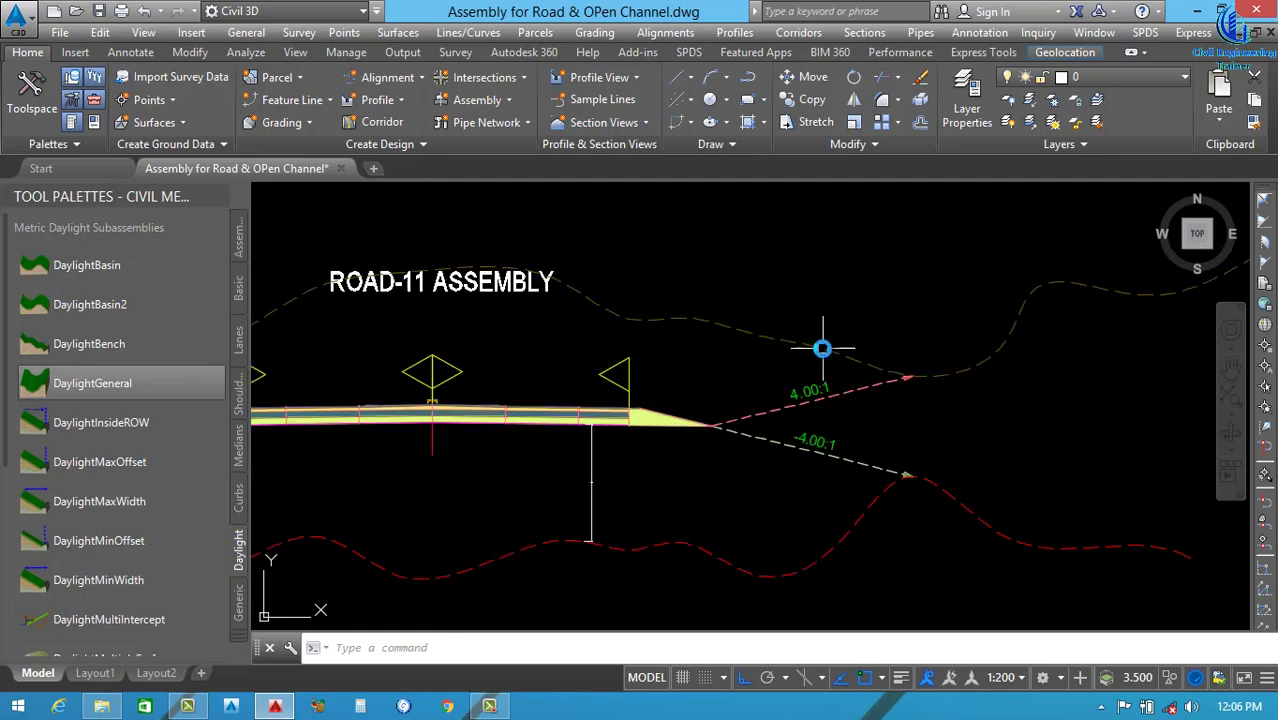
scroll(822, 348, "down", 3)
scroll(790, 485, "up", 8)
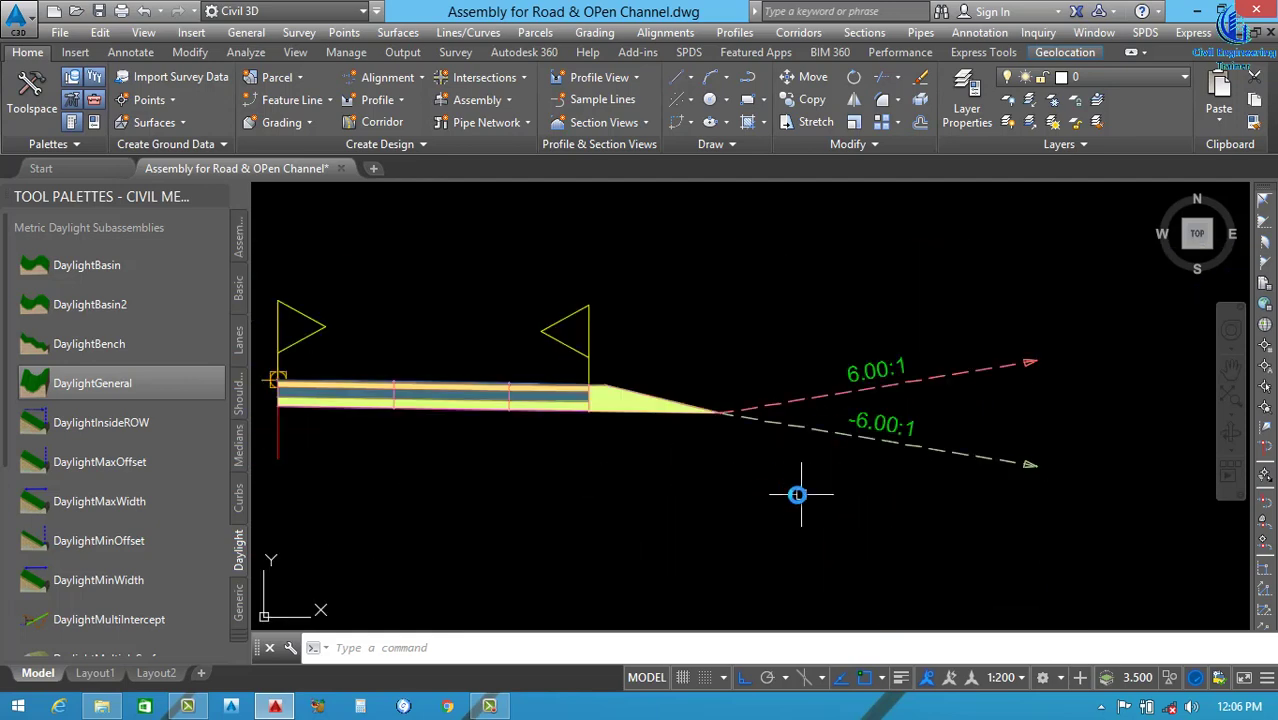
scroll(870, 432, "up", 3)
scroll(790, 402, "down", 5)
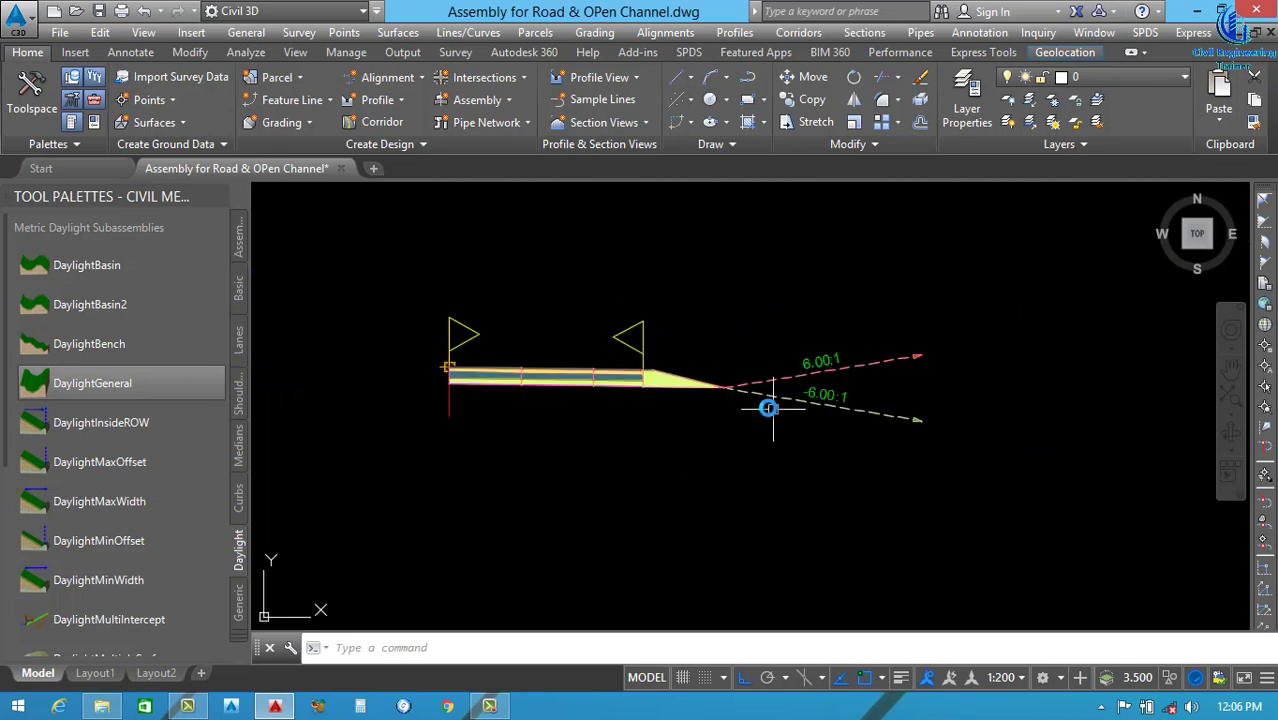
Rename the new assembly's right-side daylight subassembly as DaylightGeneral R.S in its subassembly properties.
scroll(747, 399, "up", 2)
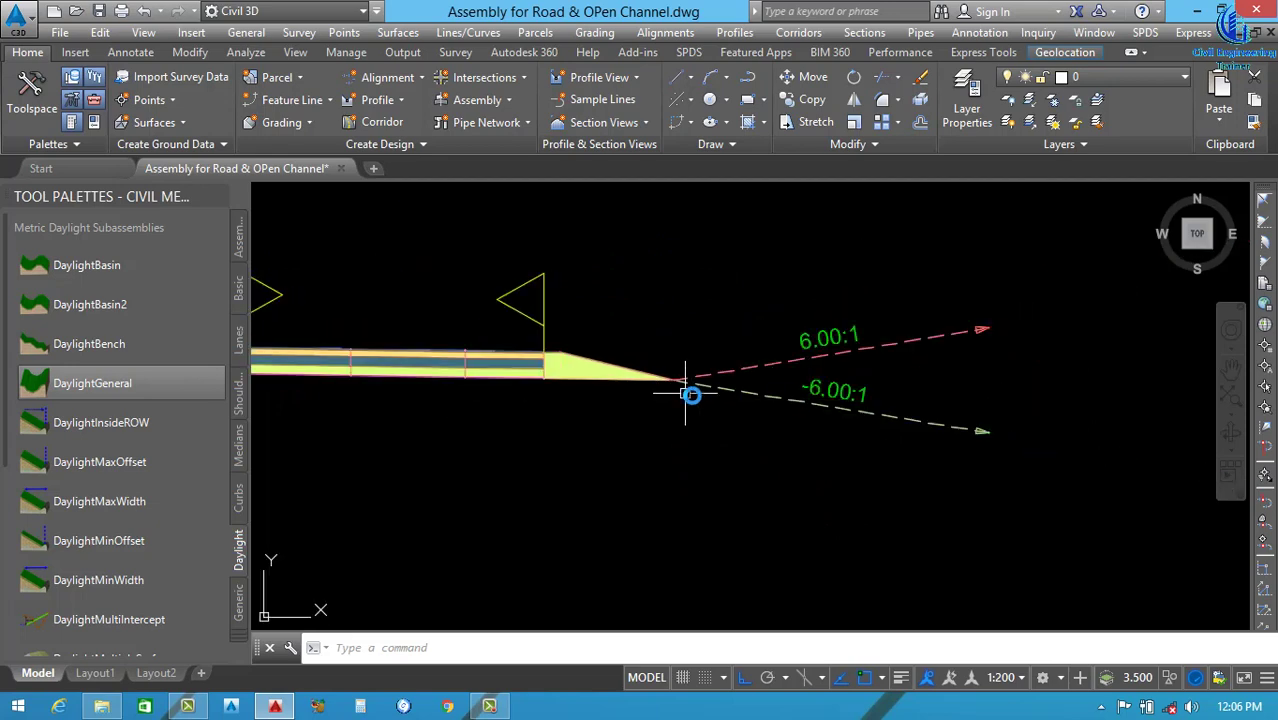
middle_click_drag(703, 393, 807, 348)
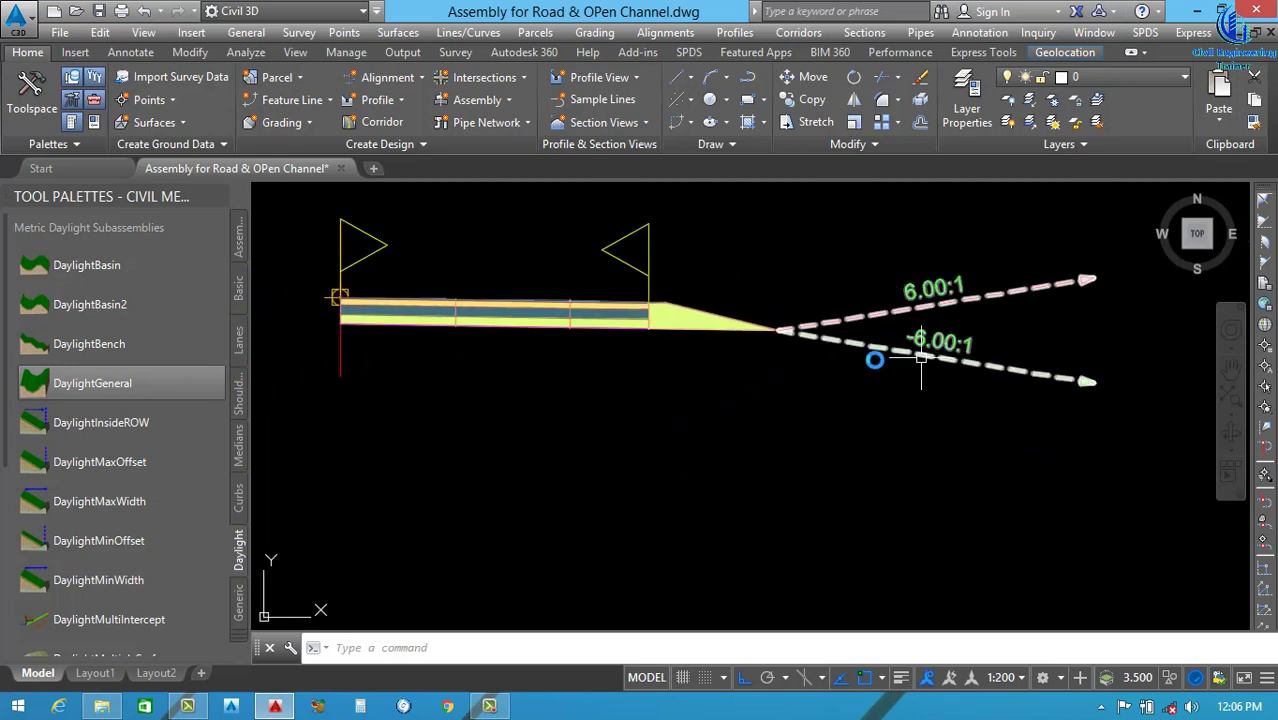
scroll(809, 387, "down", 2)
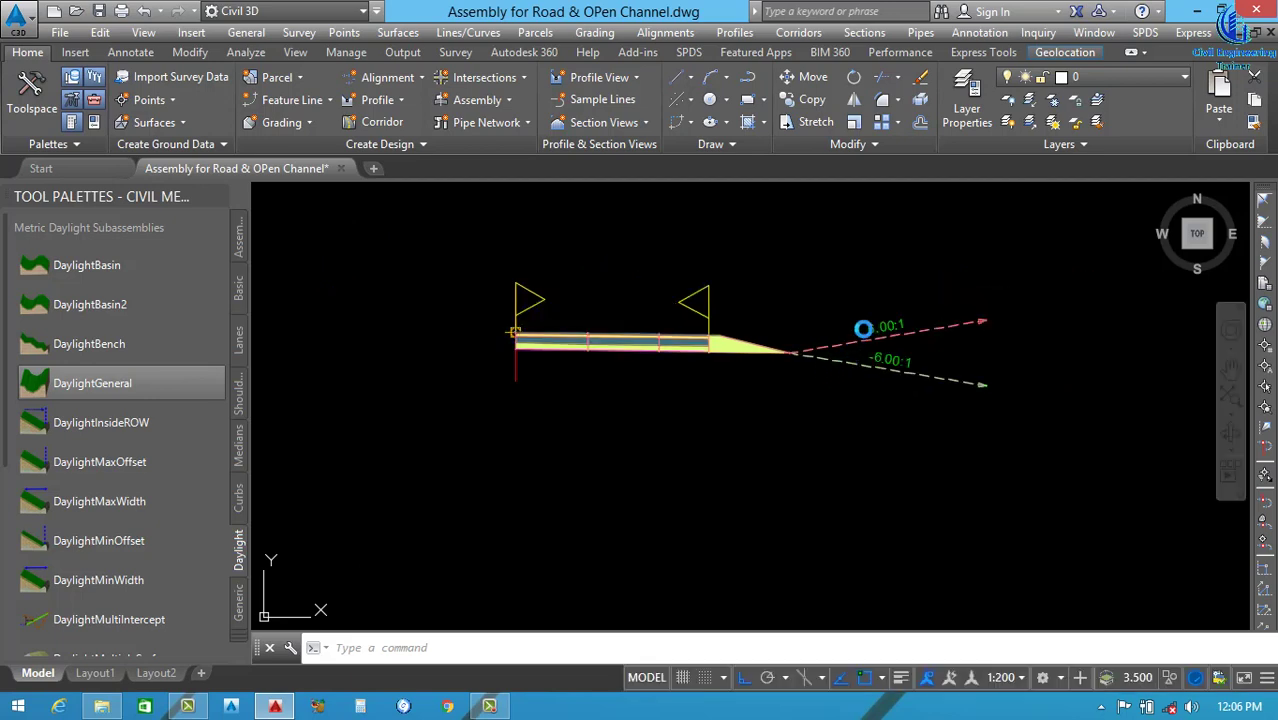
left_click(855, 340)
right_click(853, 341)
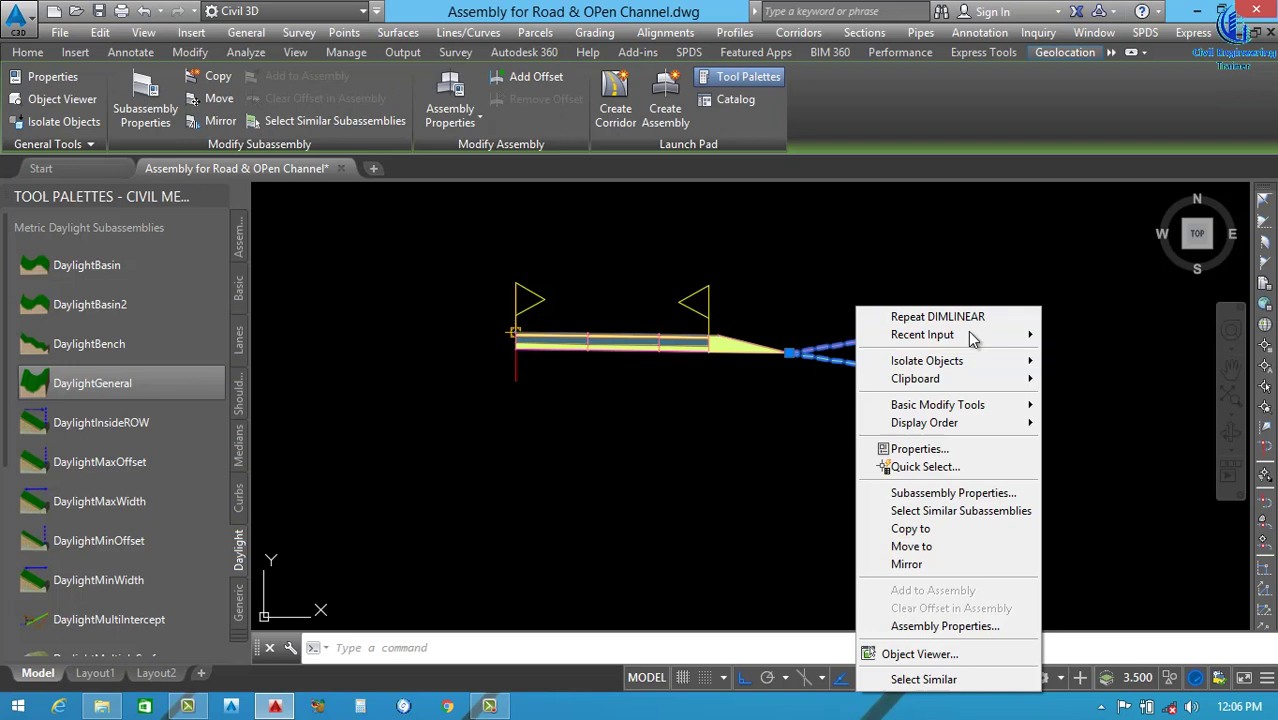
left_click(950, 493)
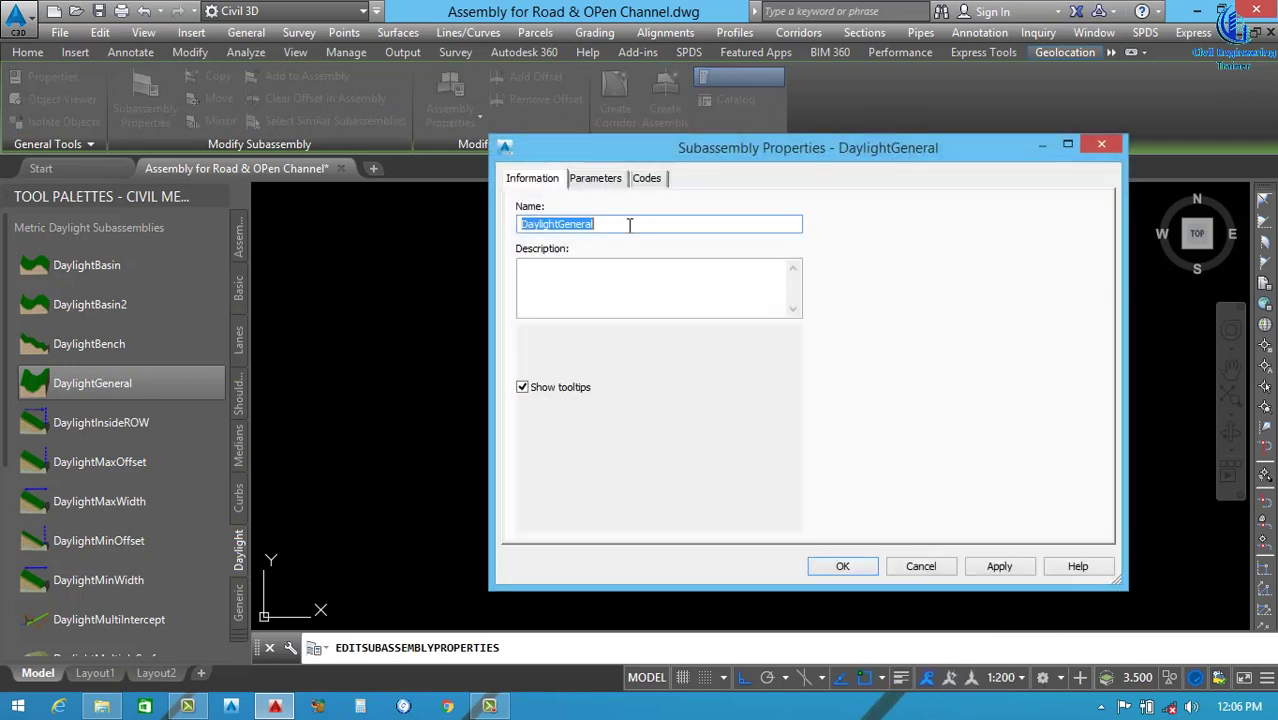
left_click(625, 224)
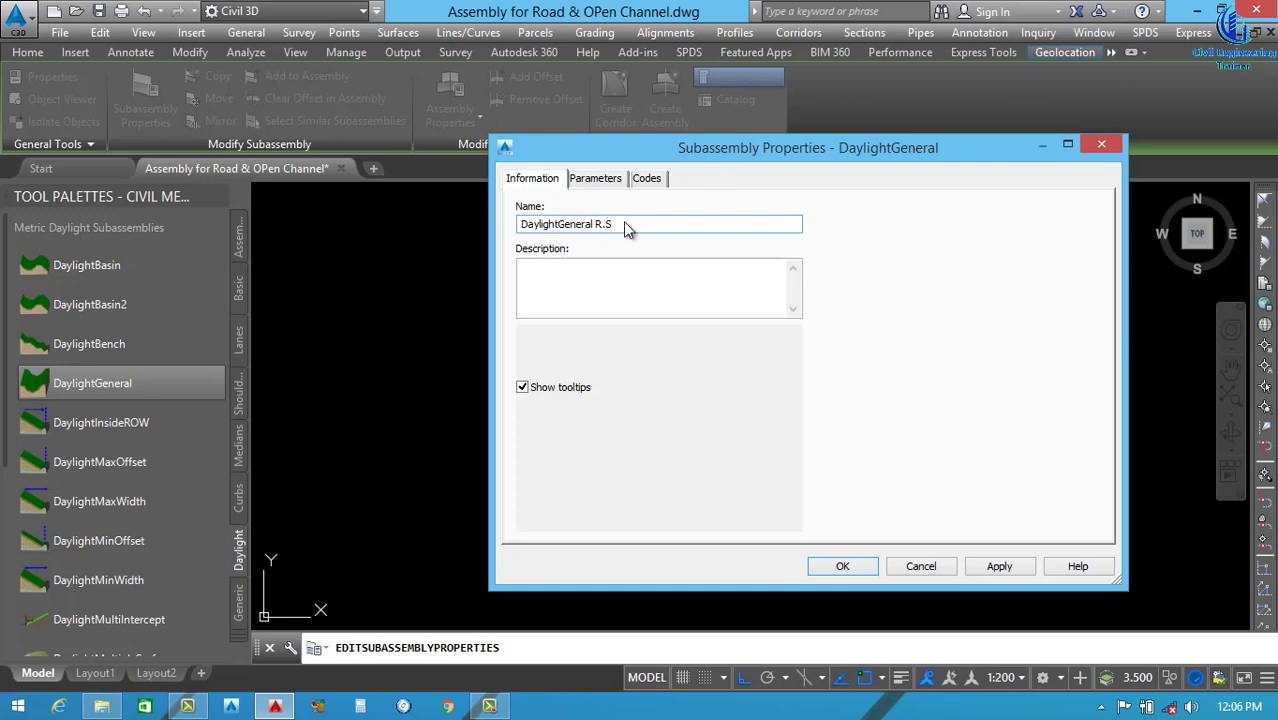
Set the Flat Cut Slope parameter of DaylightGeneral R.S to 4.00:1.
left_click(597, 182)
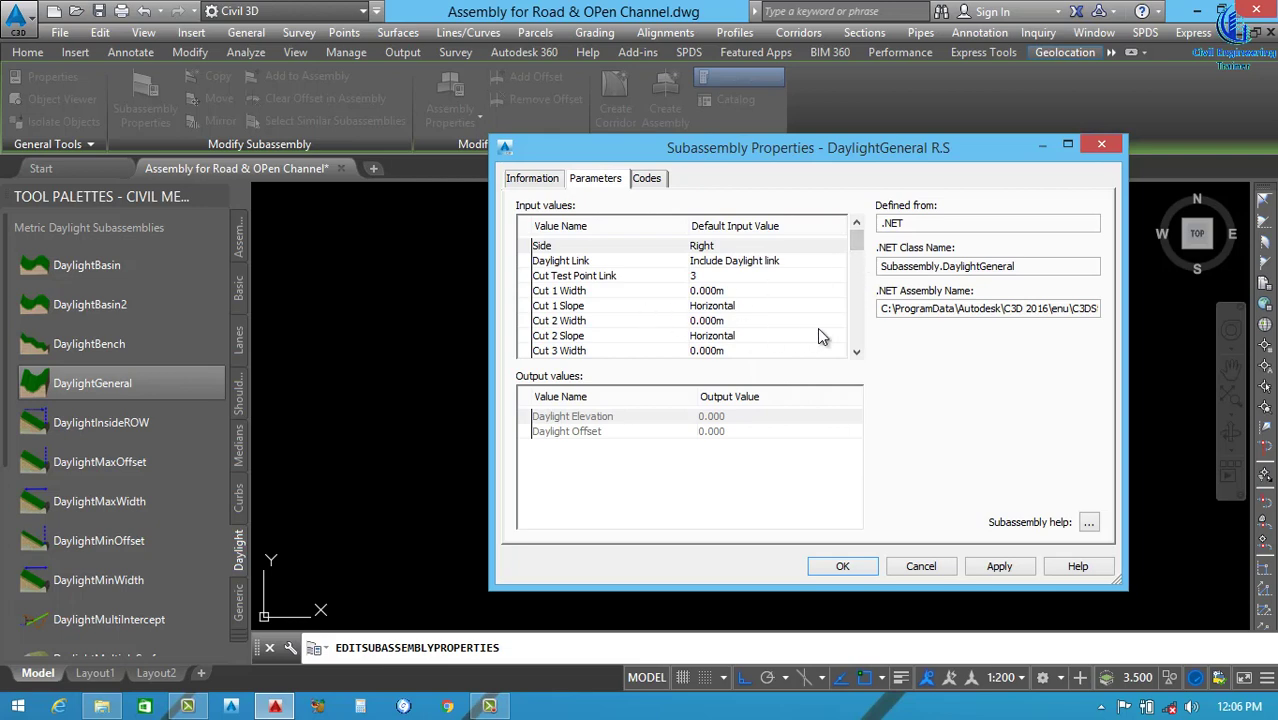
left_click(856, 352)
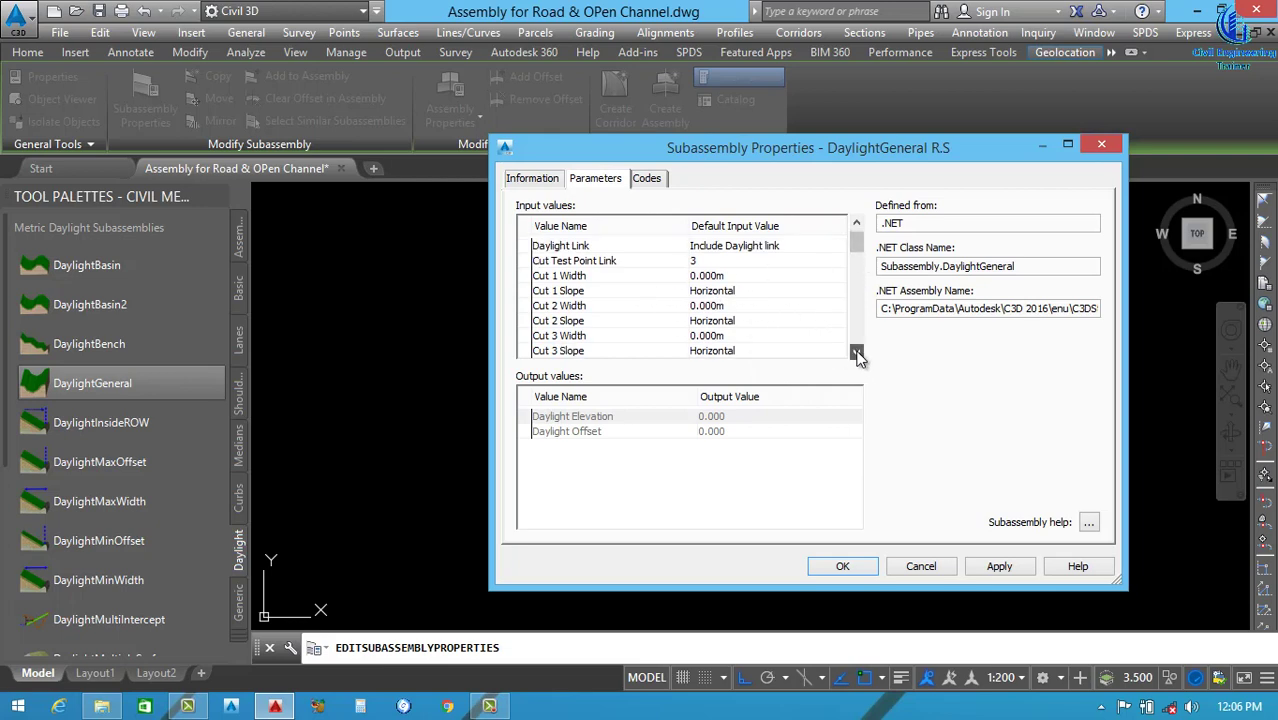
left_click(856, 352)
left_click(856, 352)
left_click(856, 352)
left_click(856, 352)
left_click(856, 352)
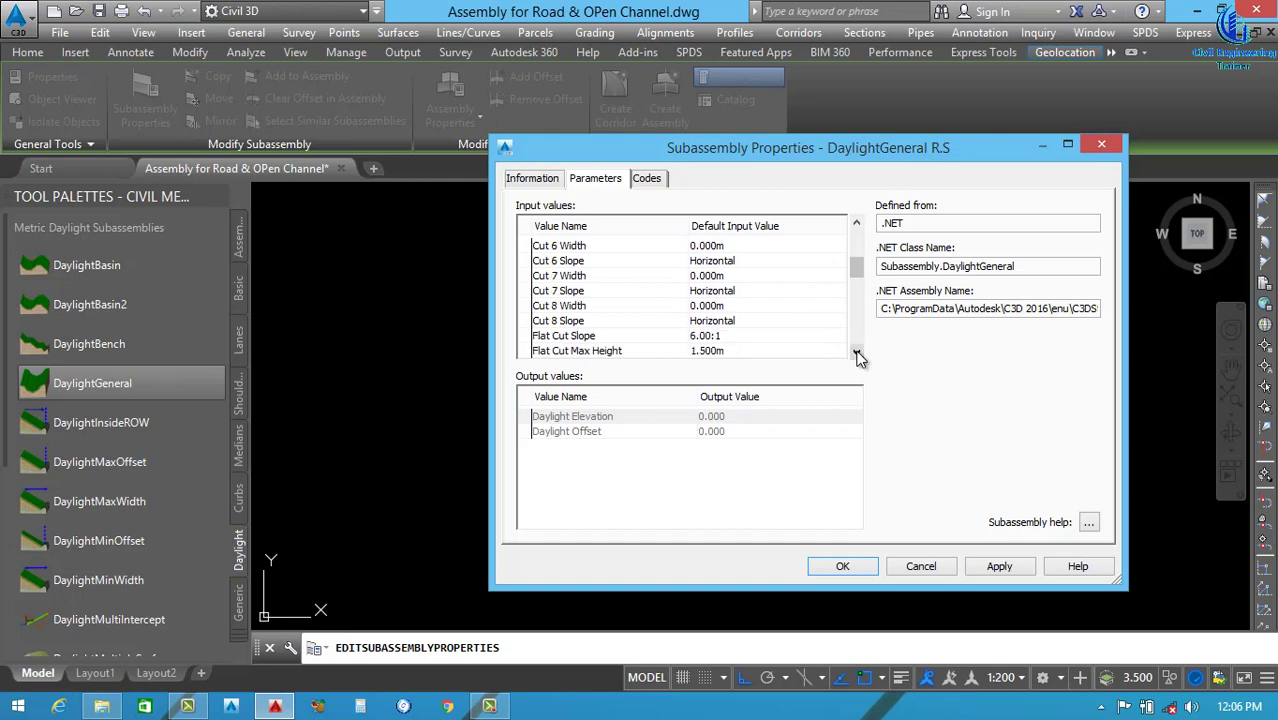
left_click(856, 352)
left_click(856, 352)
left_click(856, 352)
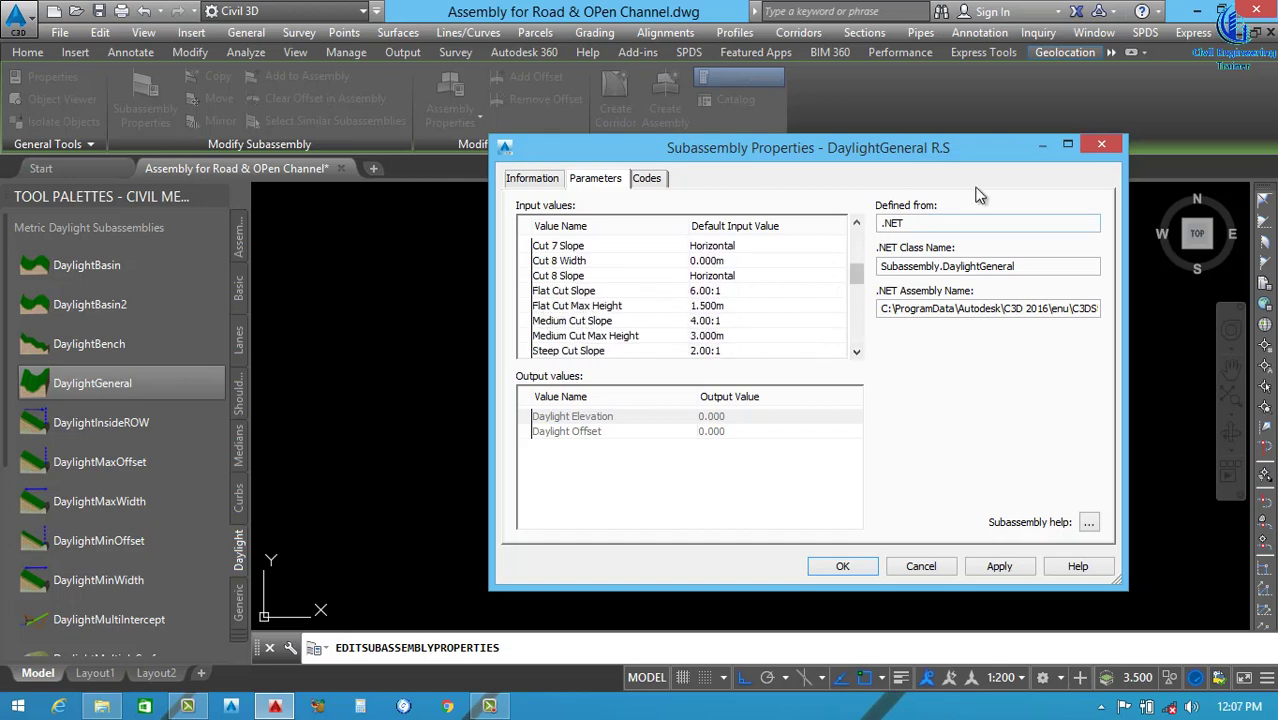
mouse_move(975, 152)
left_mouse_down()
mouse_move(740, 442)
mouse_move(856, 151)
mouse_move(875, 165)
left_mouse_up()
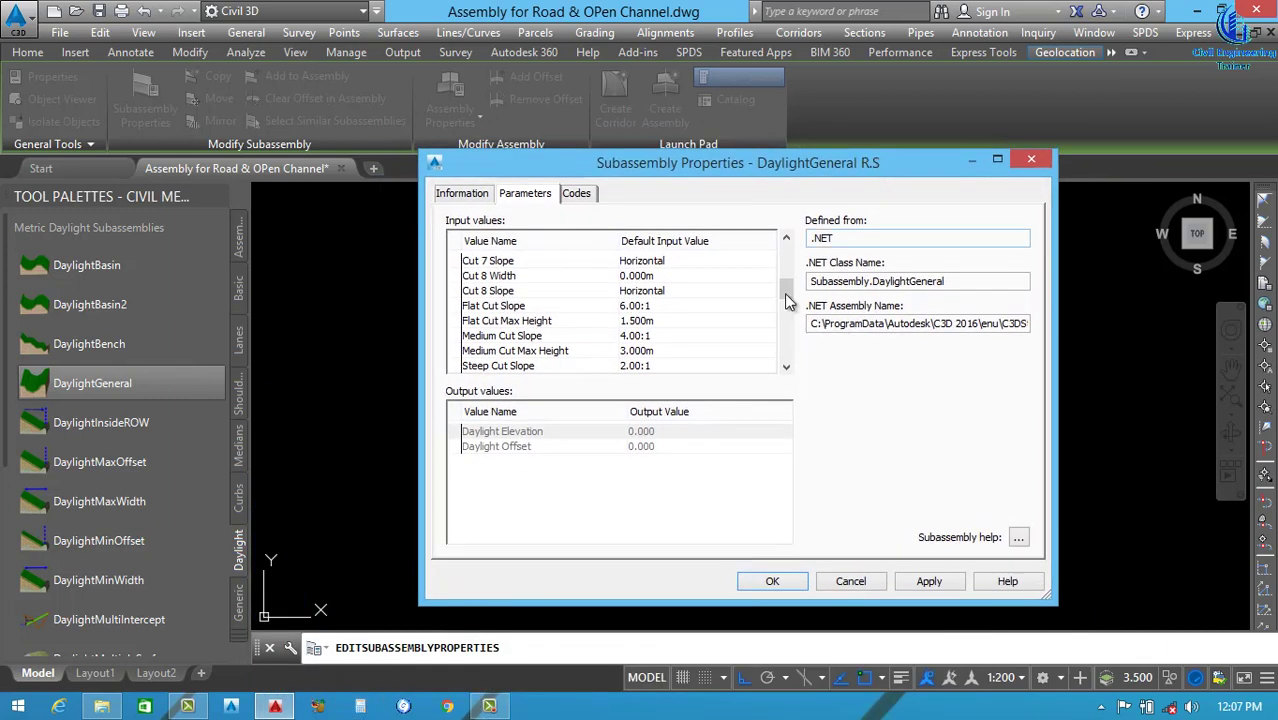
left_click(650, 307)
left_click(652, 306)
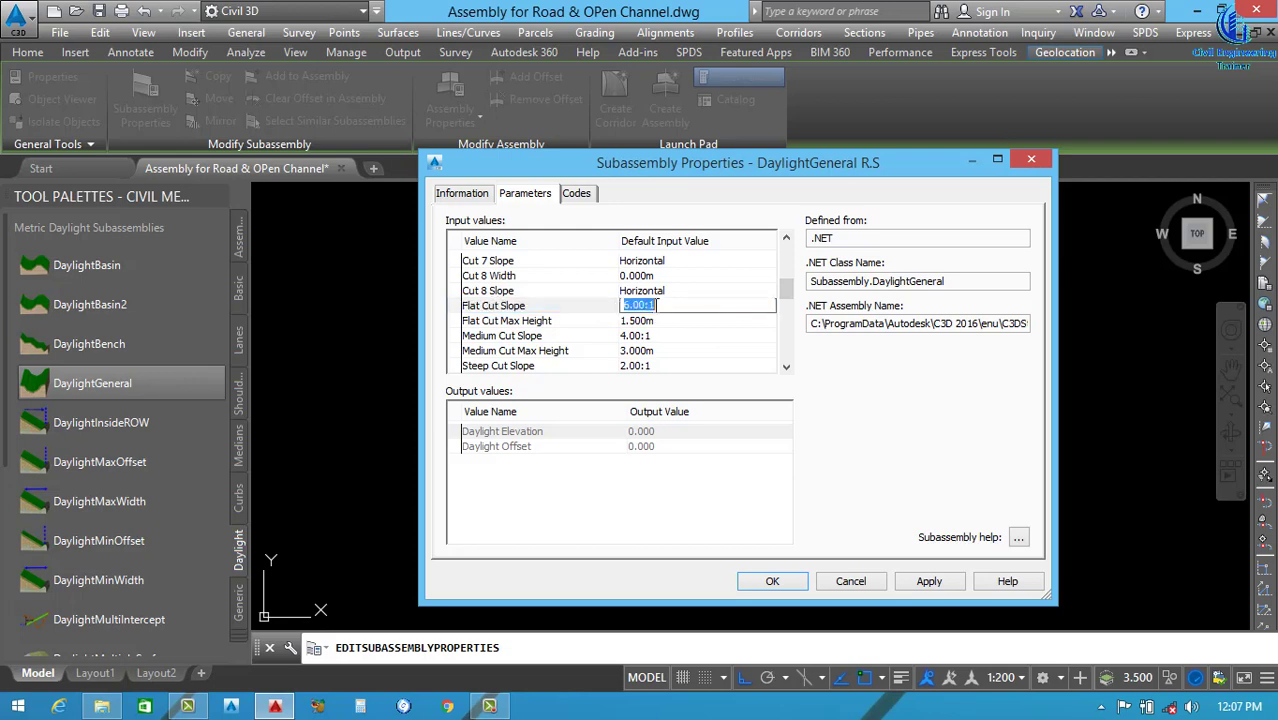
key("Return")
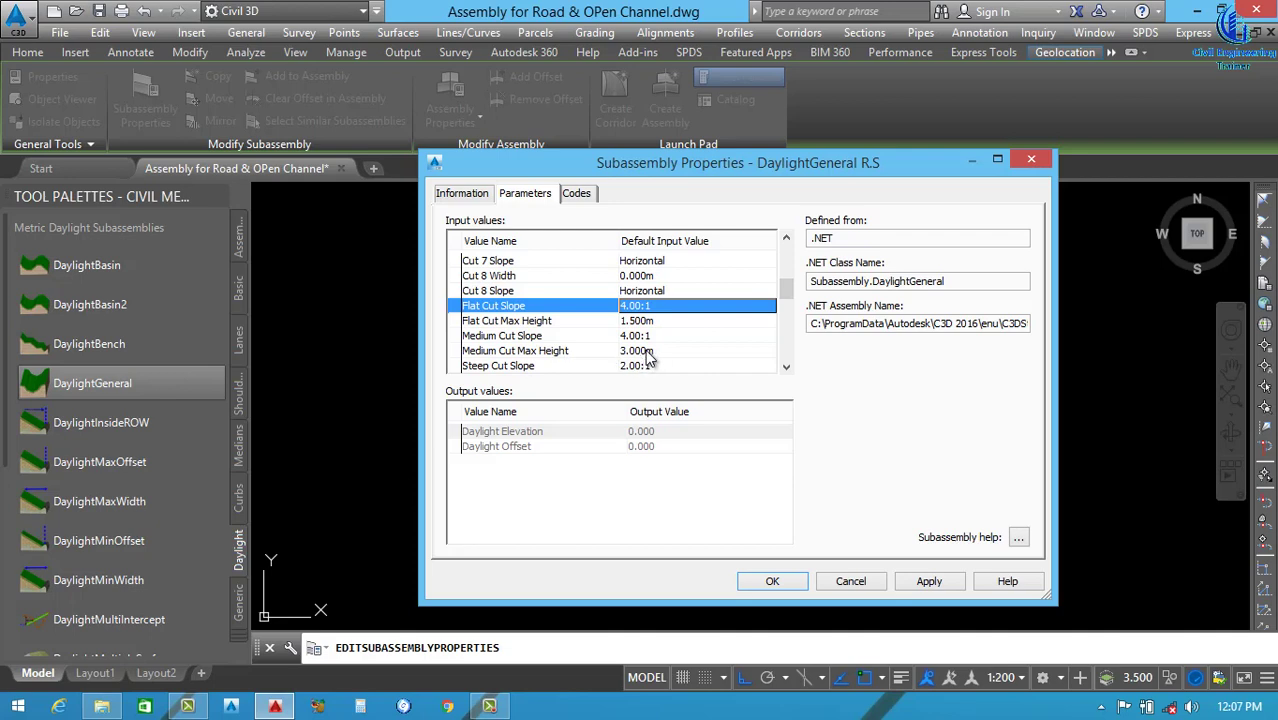
Set the Medium Cut Slope of the daylight subassembly to 3.00:1.
left_click(648, 337)
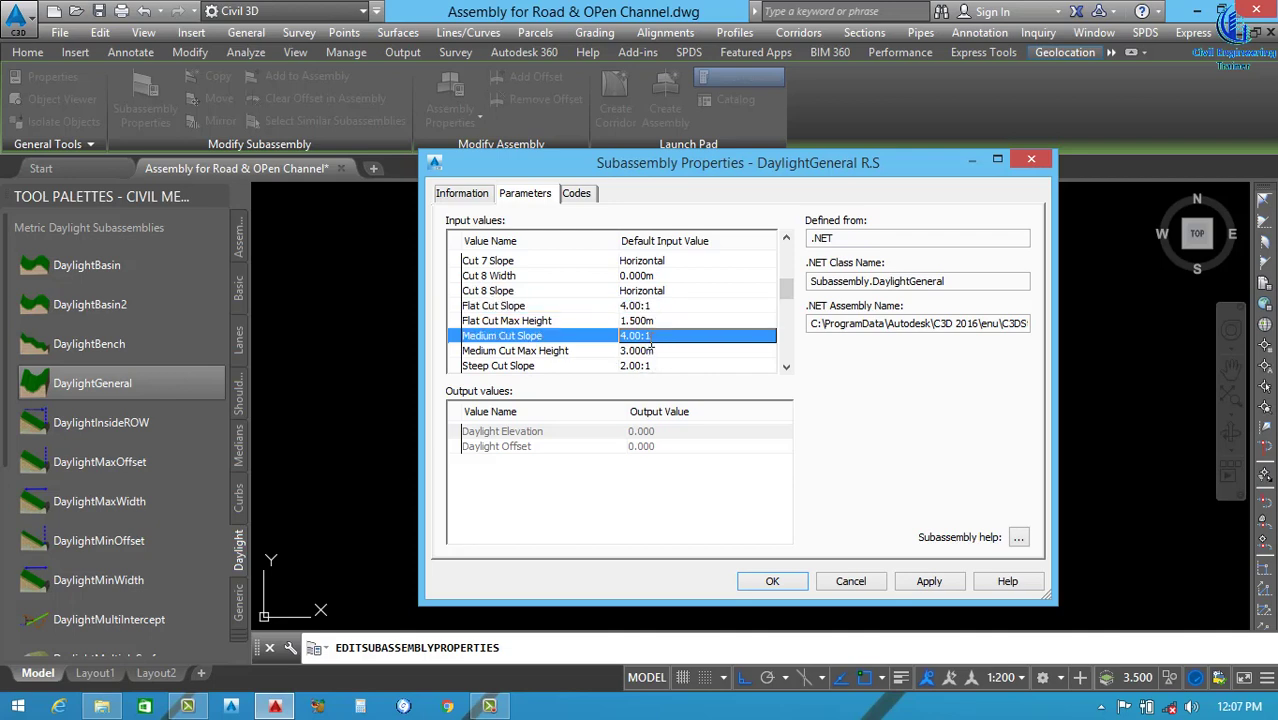
left_click(652, 341)
type("3")
key("Return")
Set the Flat Fill Slope of the daylight subassembly to 4.00:1.
scroll(787, 365, "down", 1)
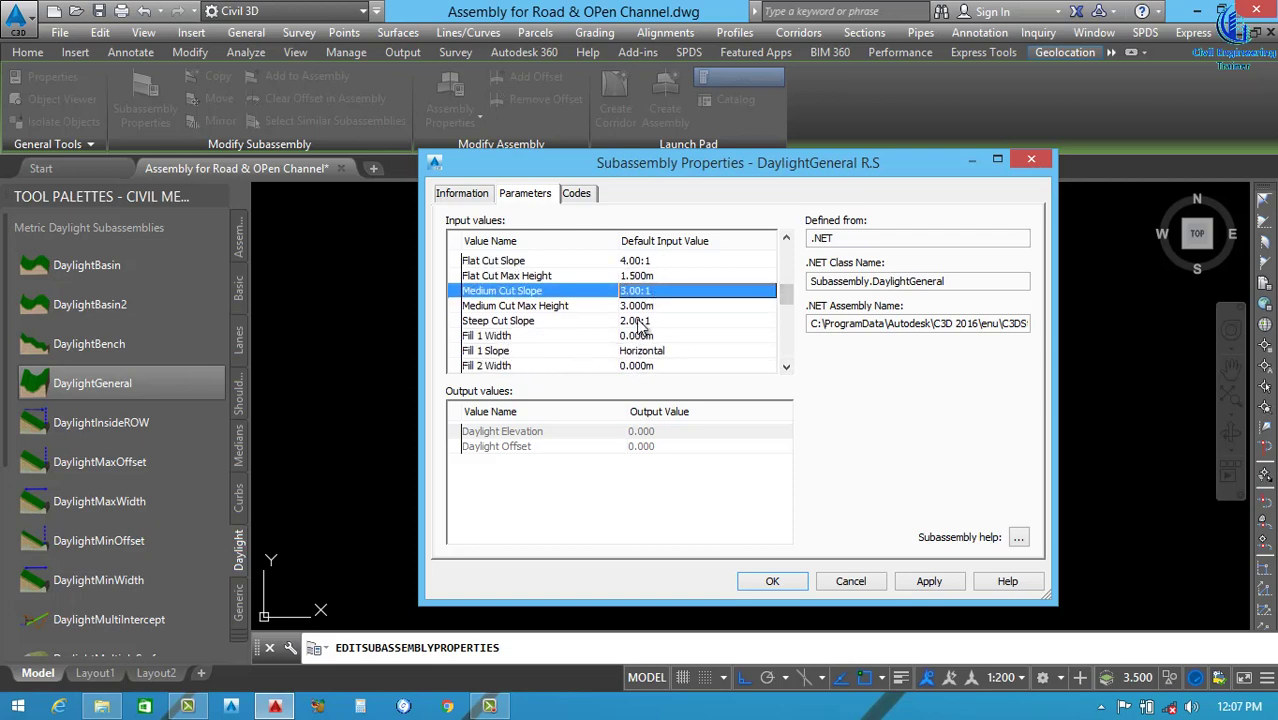
left_click_drag(787, 300, 787, 286)
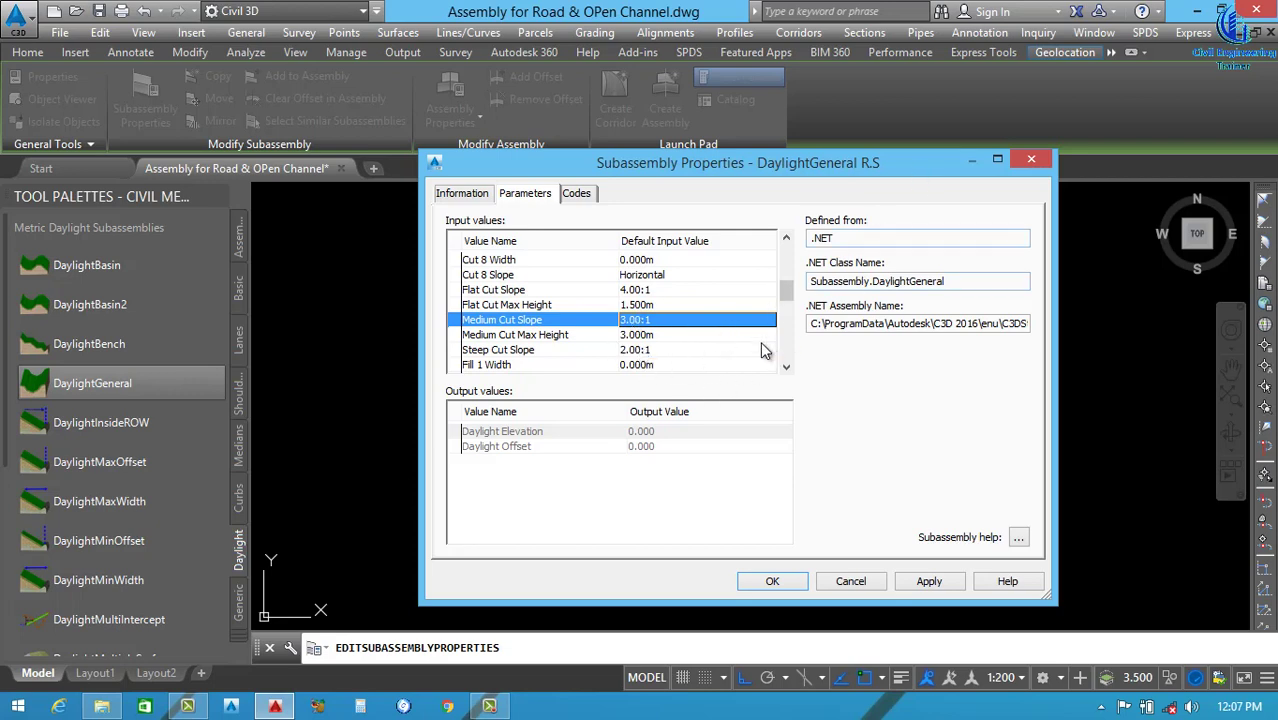
left_click(787, 367)
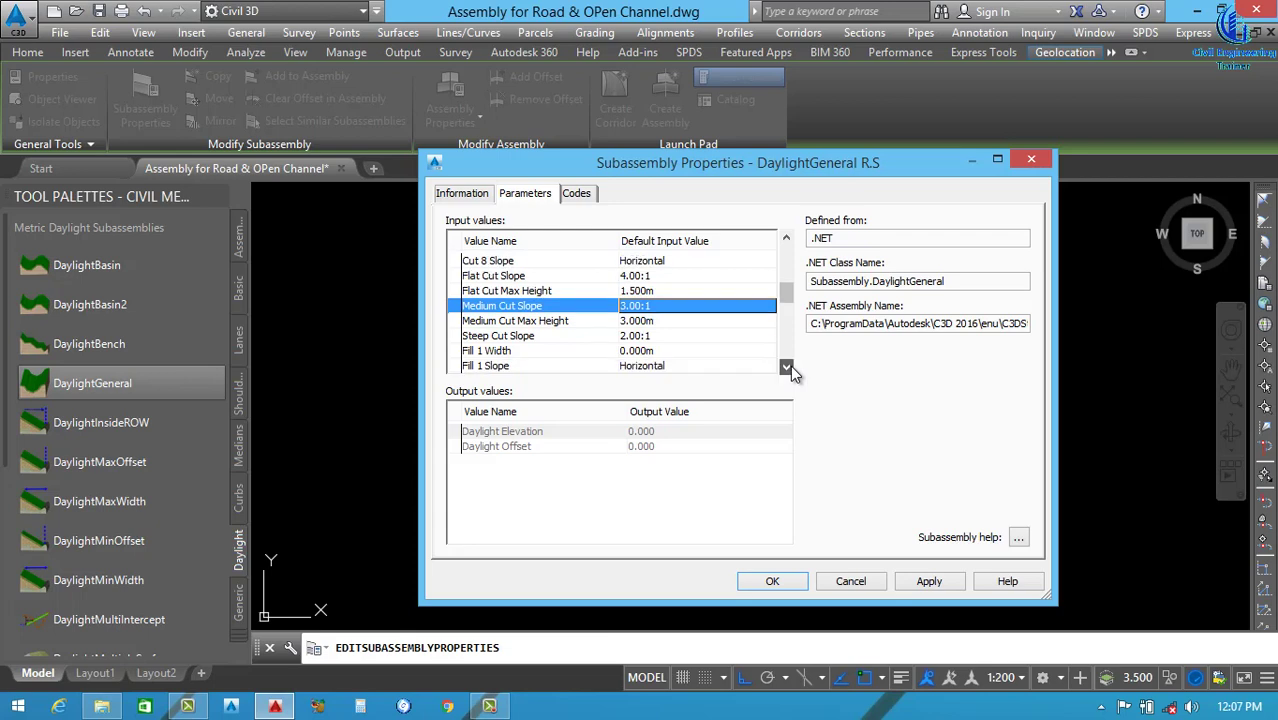
left_click(787, 367)
left_click(787, 367)
left_click(787, 367)
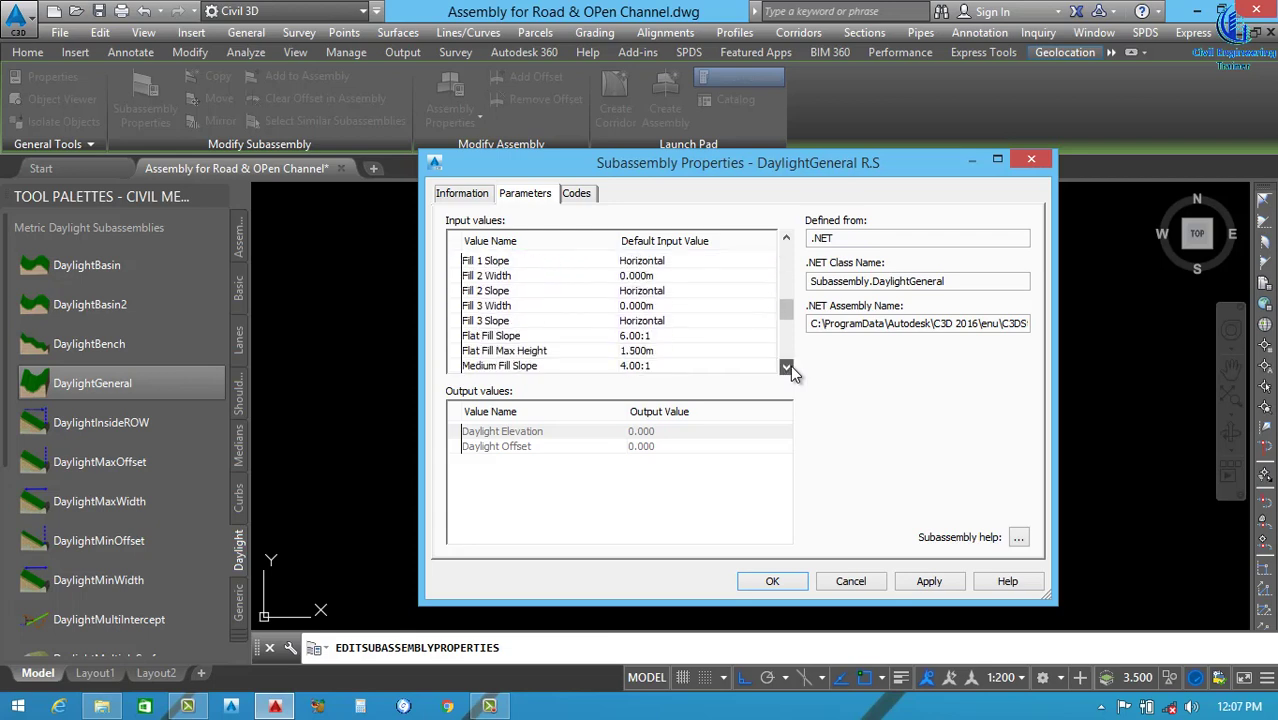
left_click(787, 367)
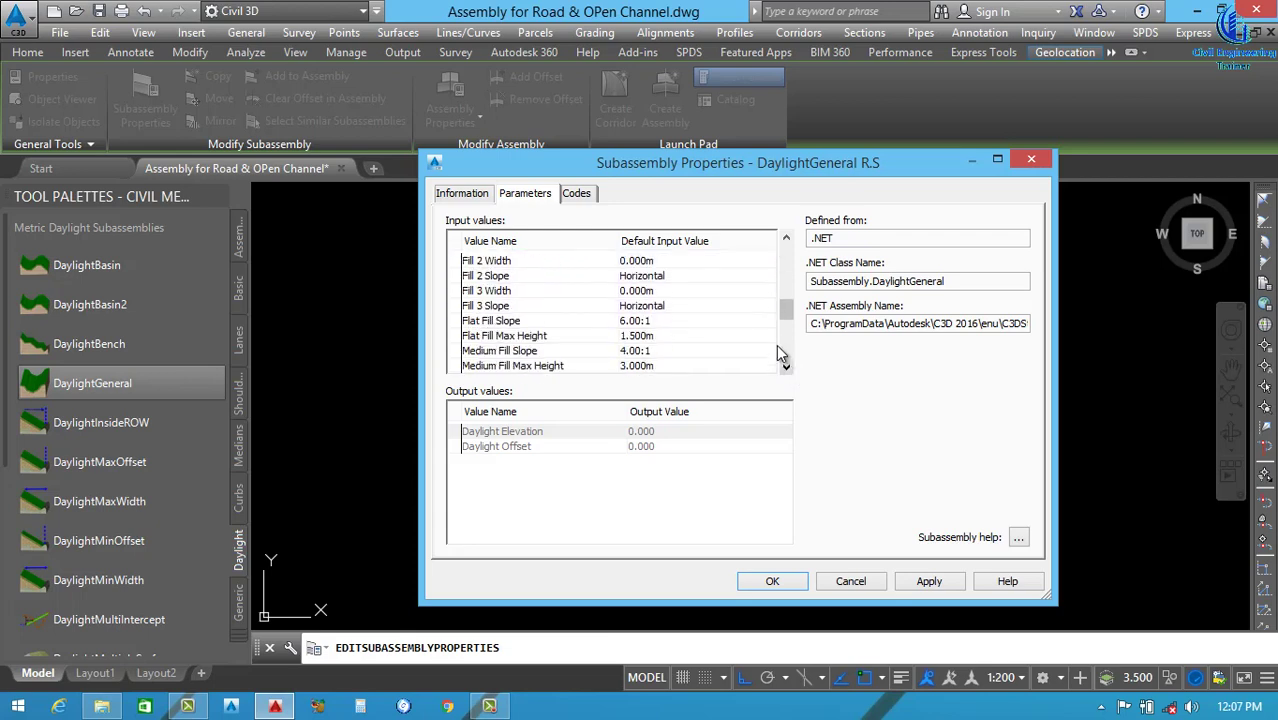
left_click(657, 325)
left_click(654, 321)
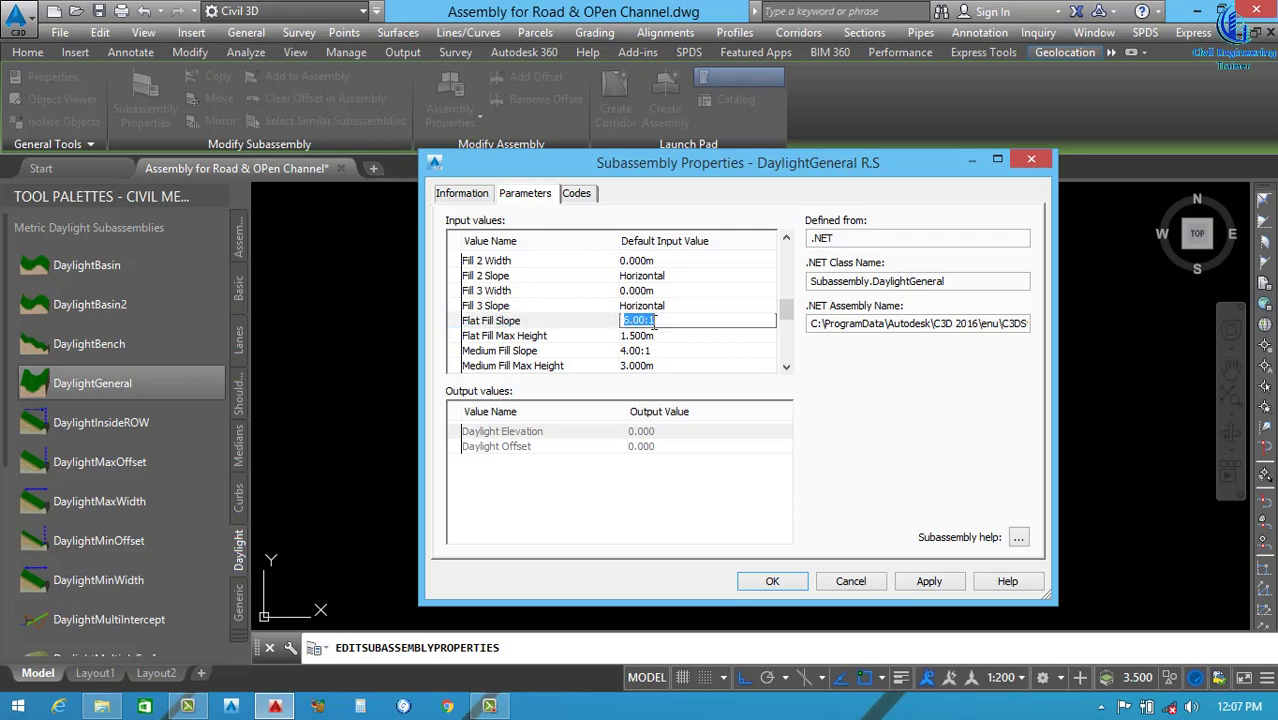
type("4")
key("Return")
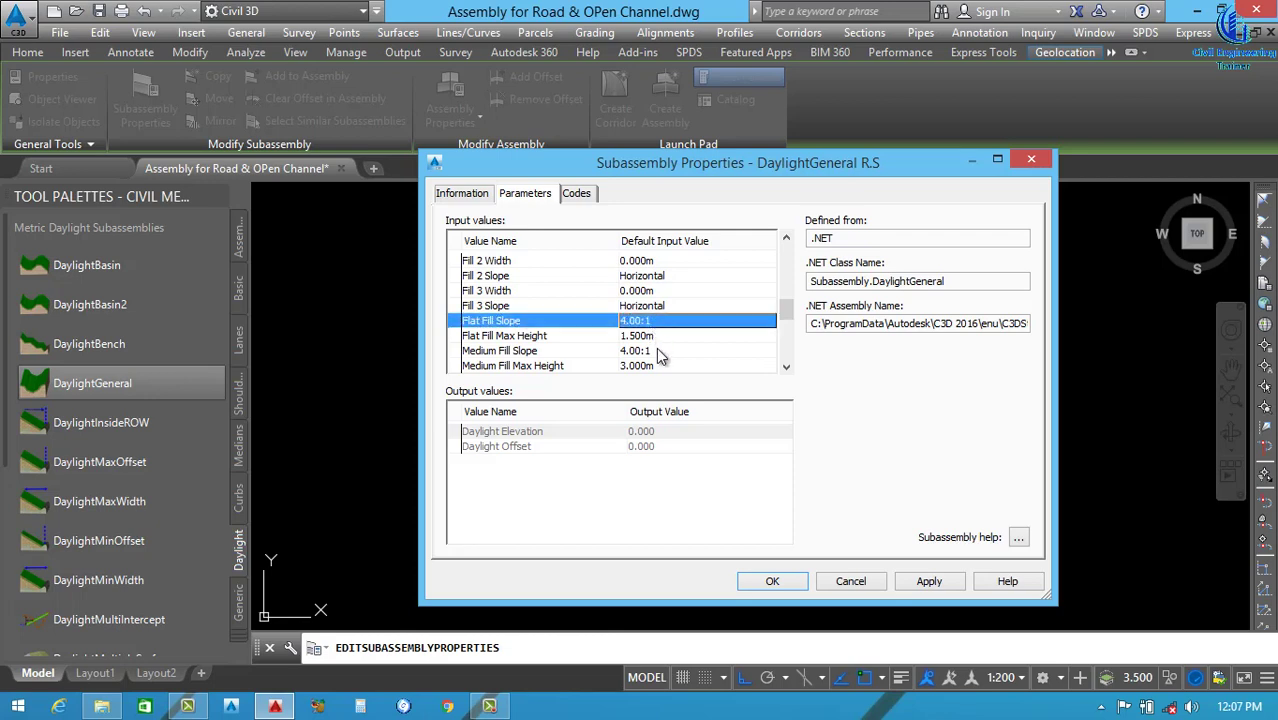
Set the Medium Fill Slope of the daylight subassembly to 3.00:1.
left_click(656, 350)
left_click(655, 350)
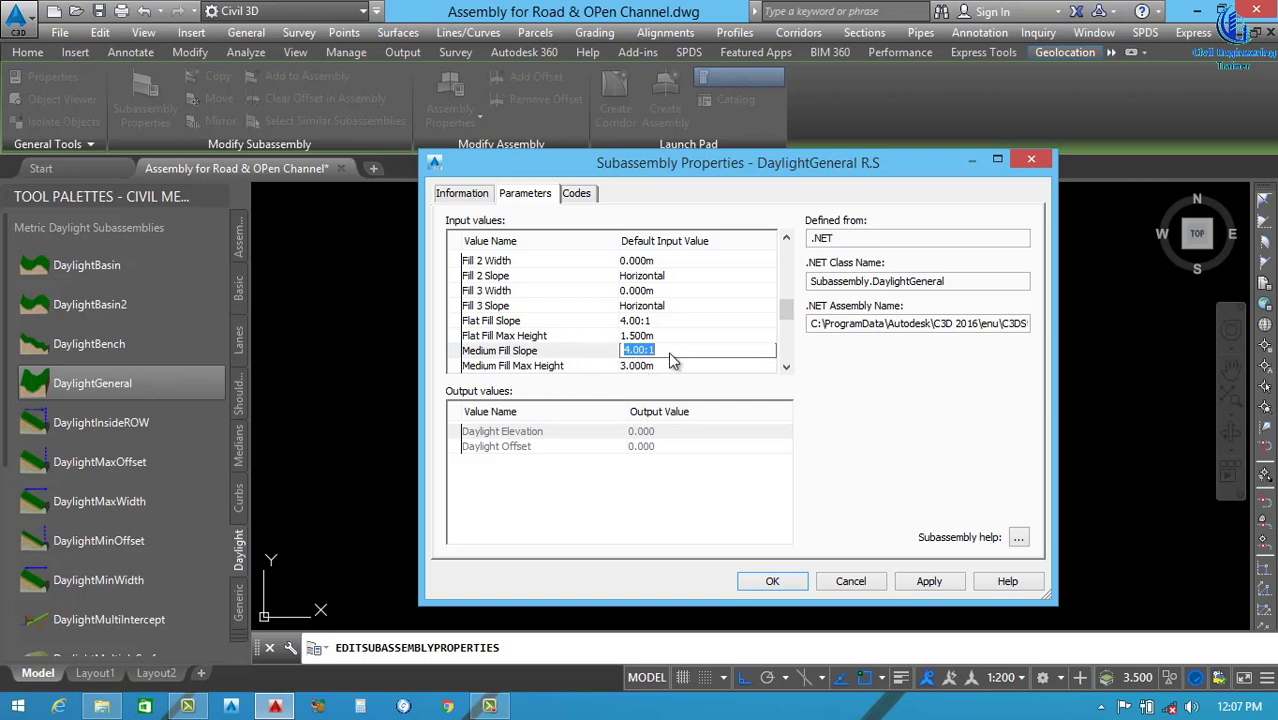
type("3")
key("Return")
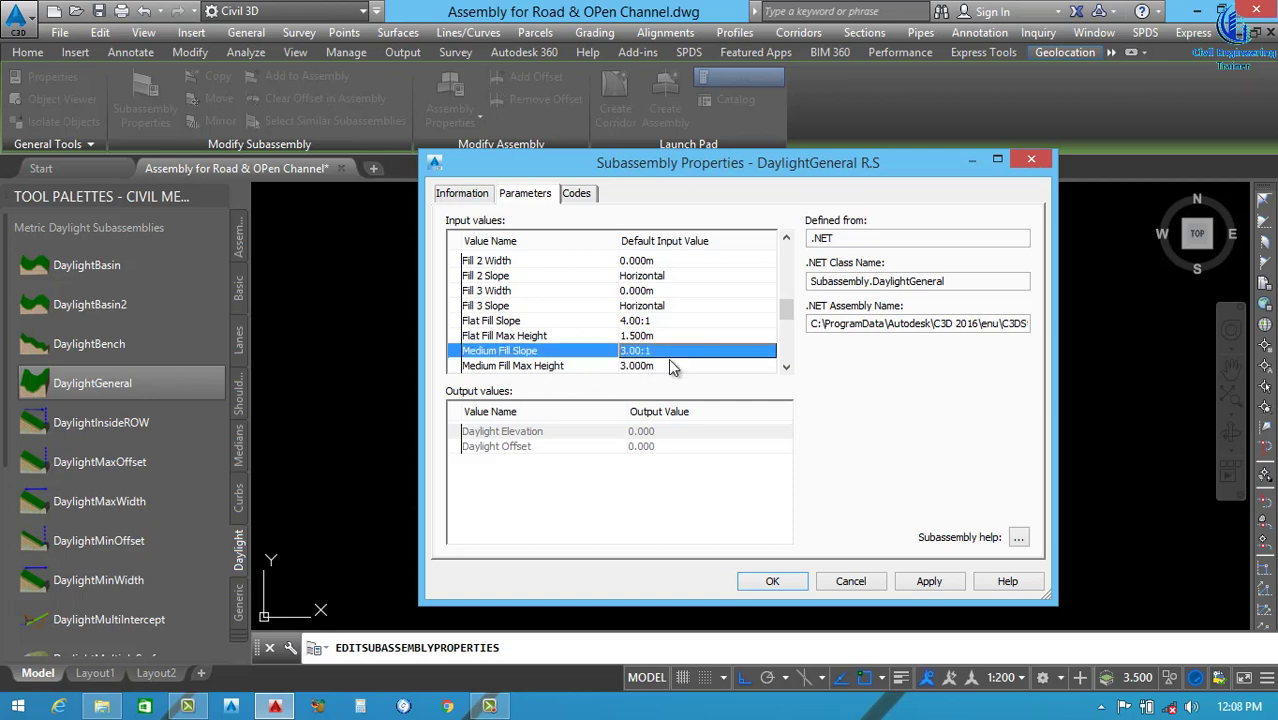
Review the remaining steep fill, guardrail and rounding parameters, then accept the daylight subassembly's properties.
left_click(785, 369)
left_click(785, 370)
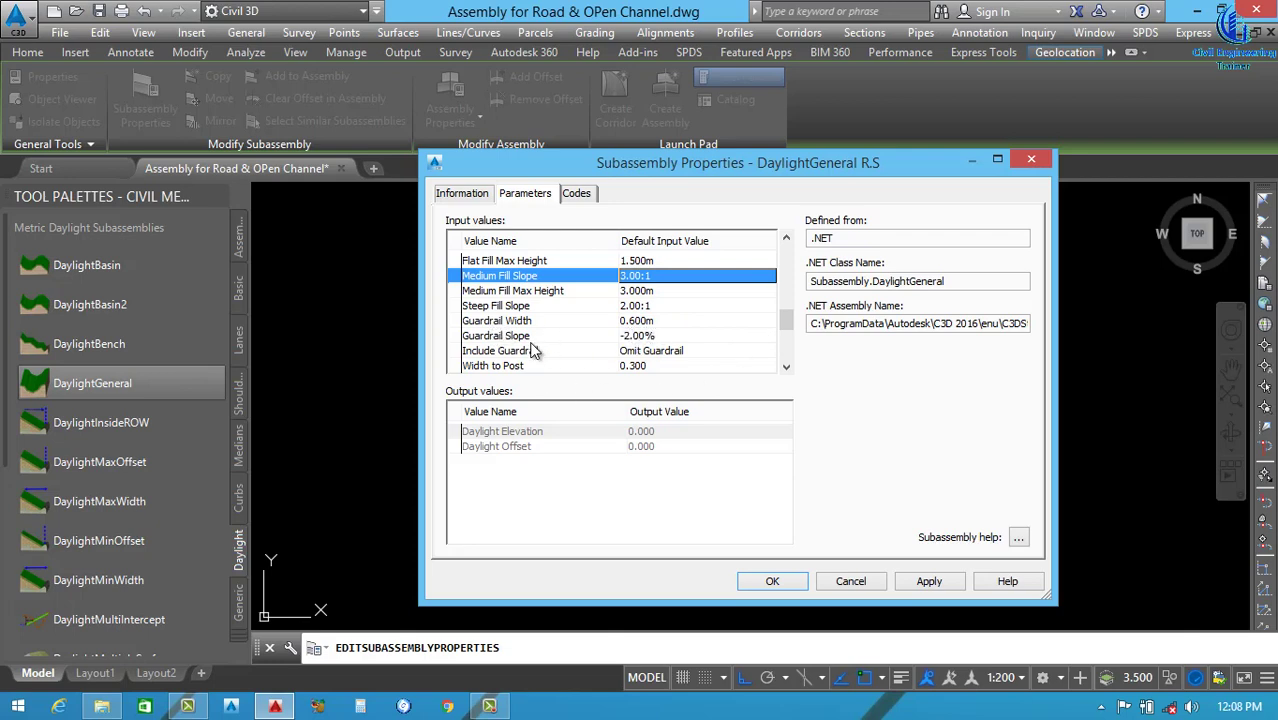
left_click(786, 367)
left_click(786, 367)
left_click(786, 367)
left_click(786, 367)
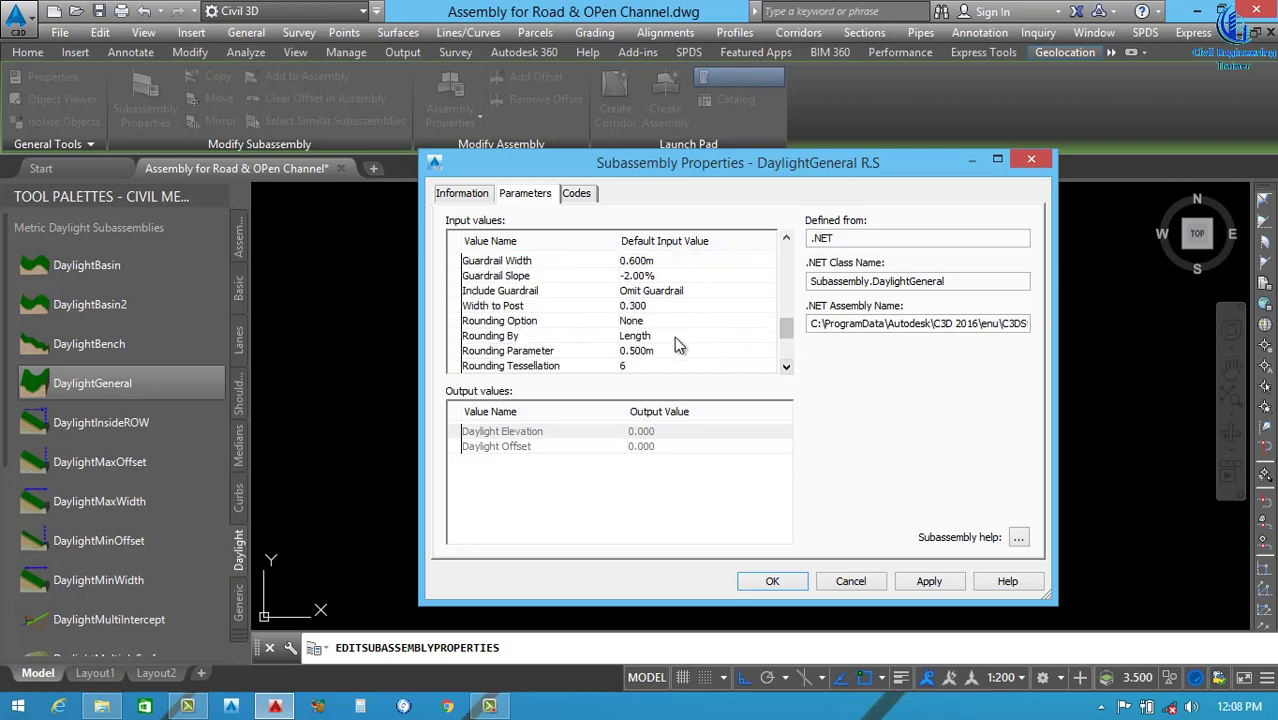
left_click(786, 367)
left_click(786, 367)
left_click(786, 367)
left_click(786, 367)
left_click(786, 367)
left_click(786, 367)
left_click_drag(790, 352, 793, 332)
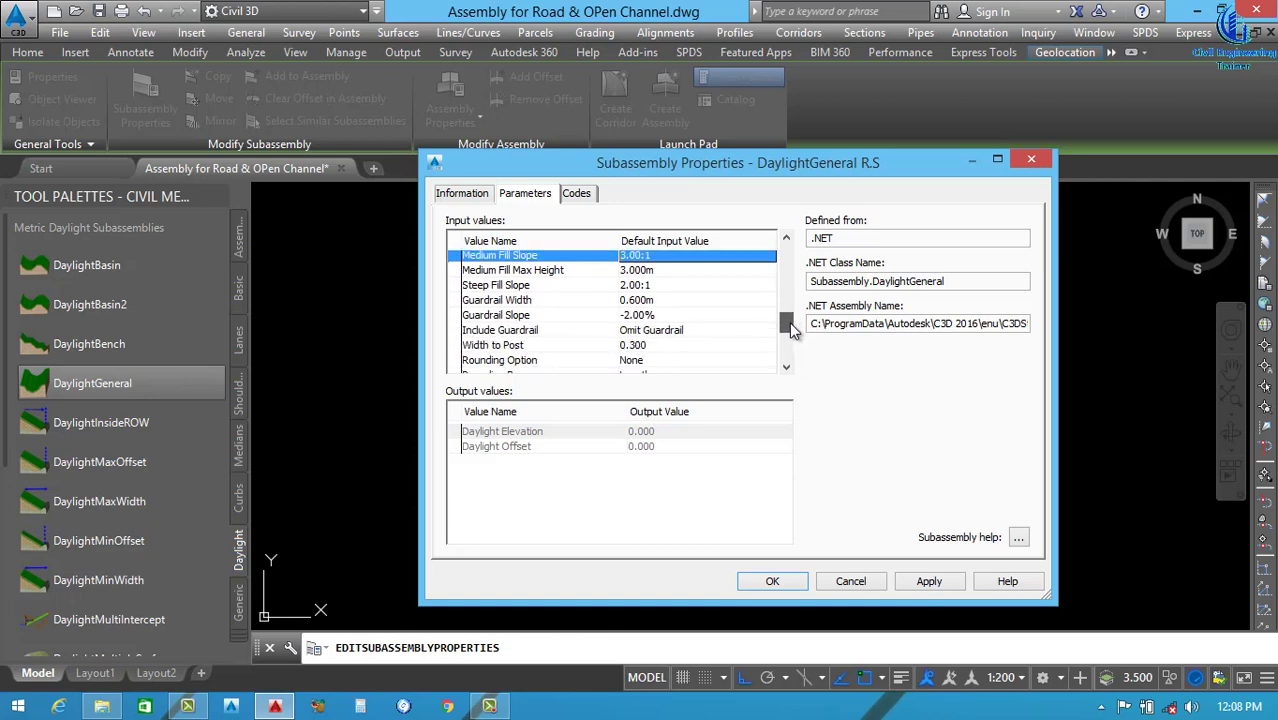
left_click(752, 579)
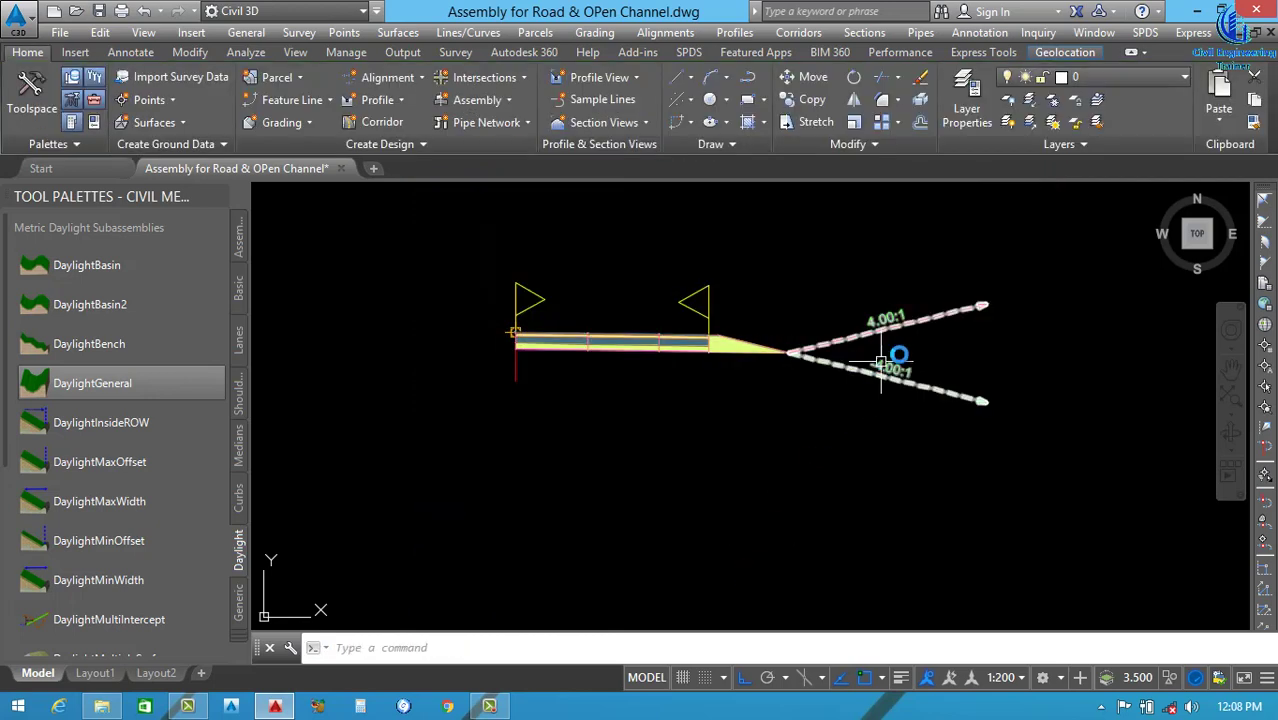
Mirror all right-side lane, shoulder, rounding and daylight subassemblies about the assembly baseline's marker point to create the opposite side.
scroll(900, 365, "down", 3)
scroll(900, 365, "up", 2)
scroll(895, 352, "up", 3)
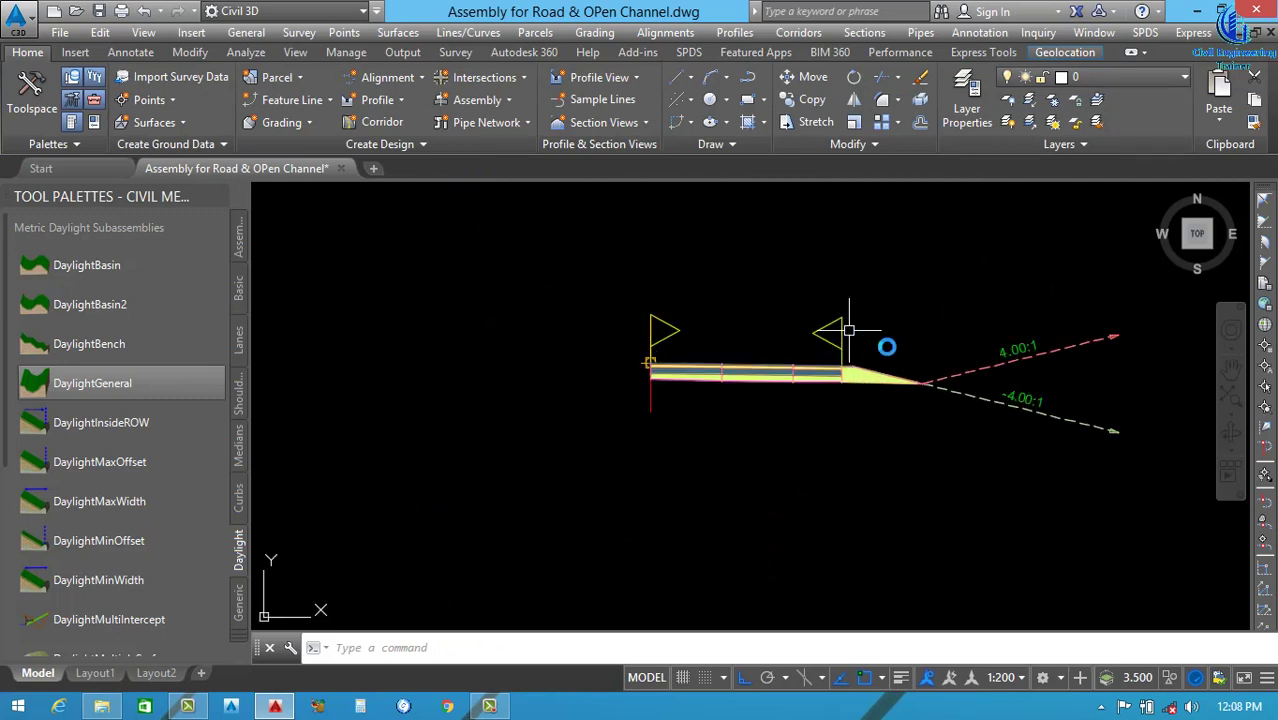
left_click(999, 451)
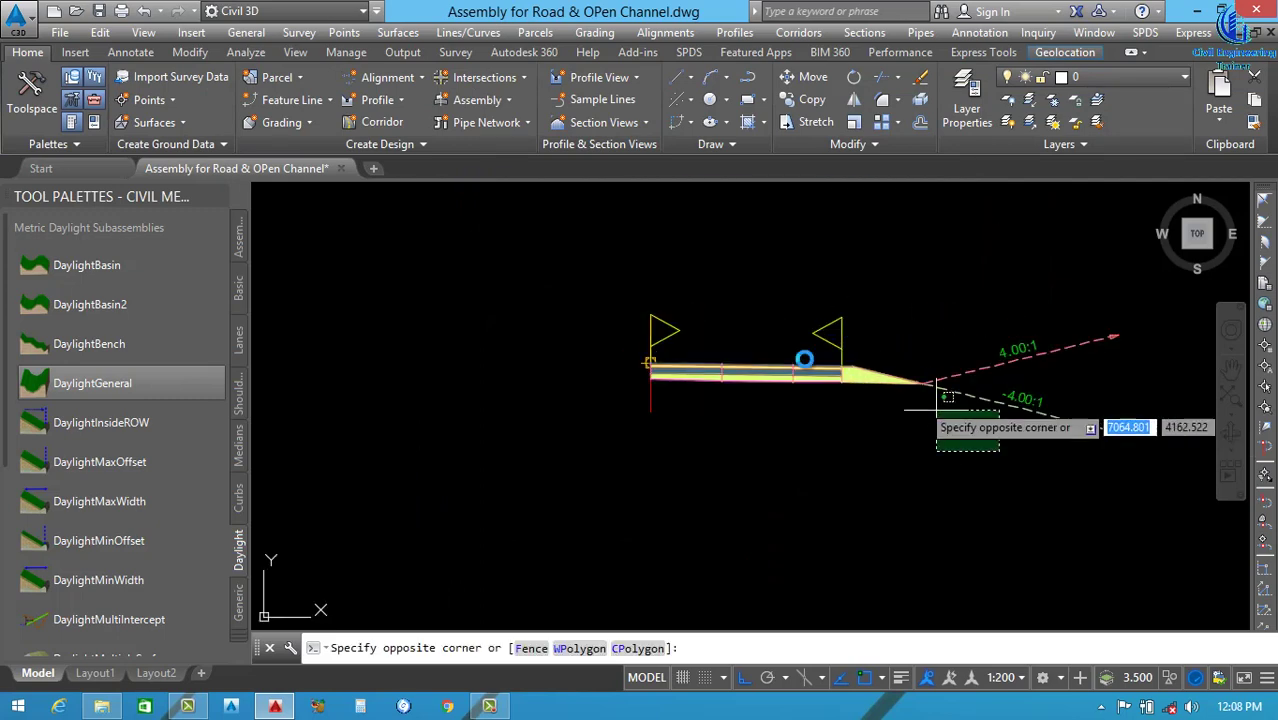
left_click(701, 285)
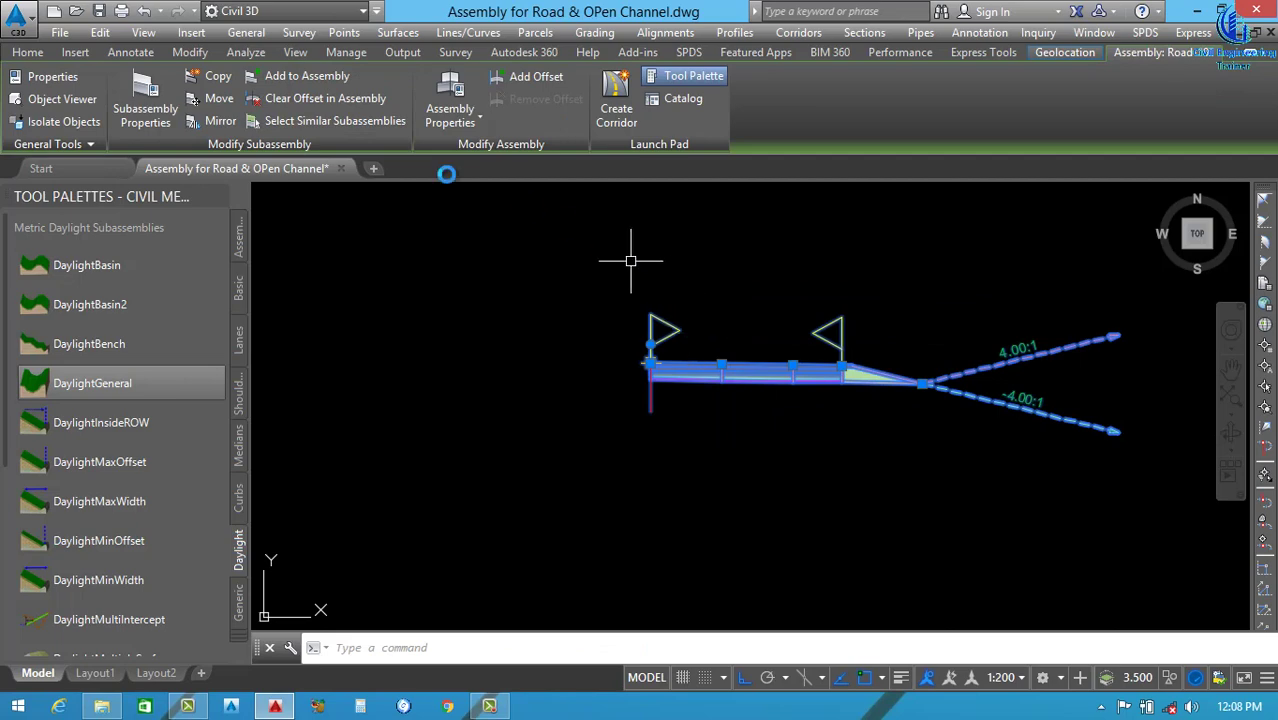
left_click(220, 121)
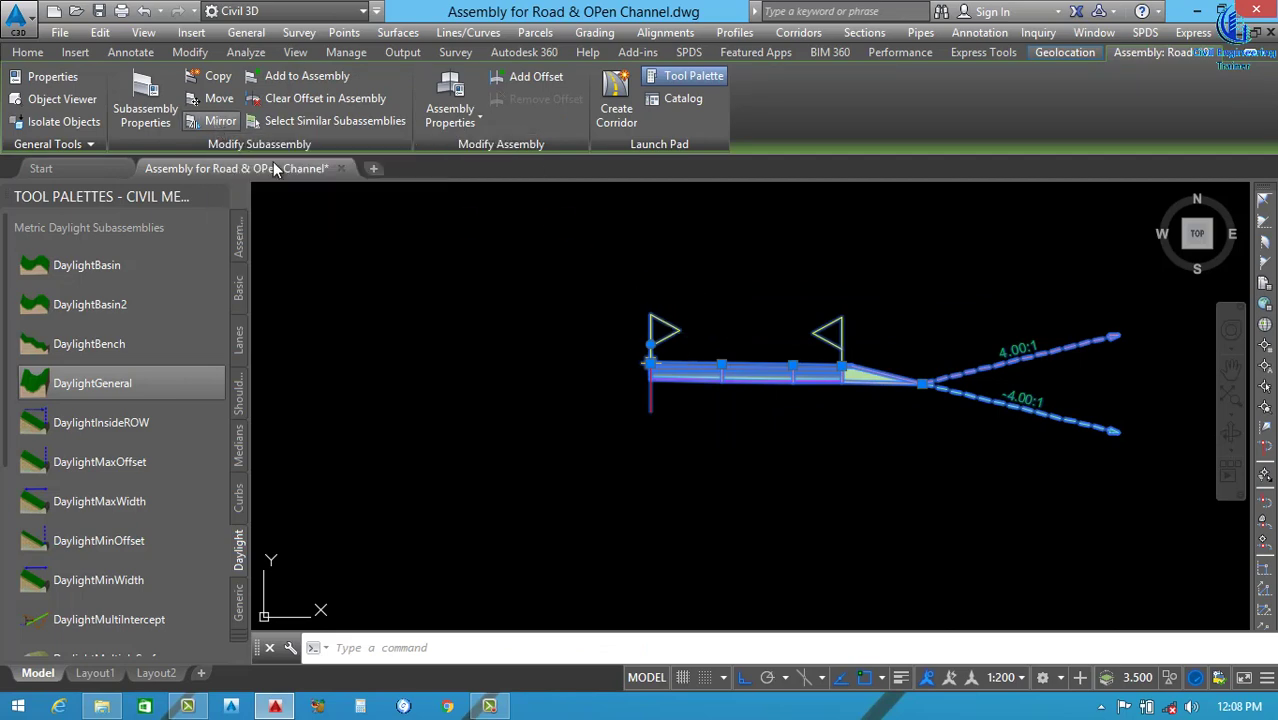
scroll(658, 360, "up", 7)
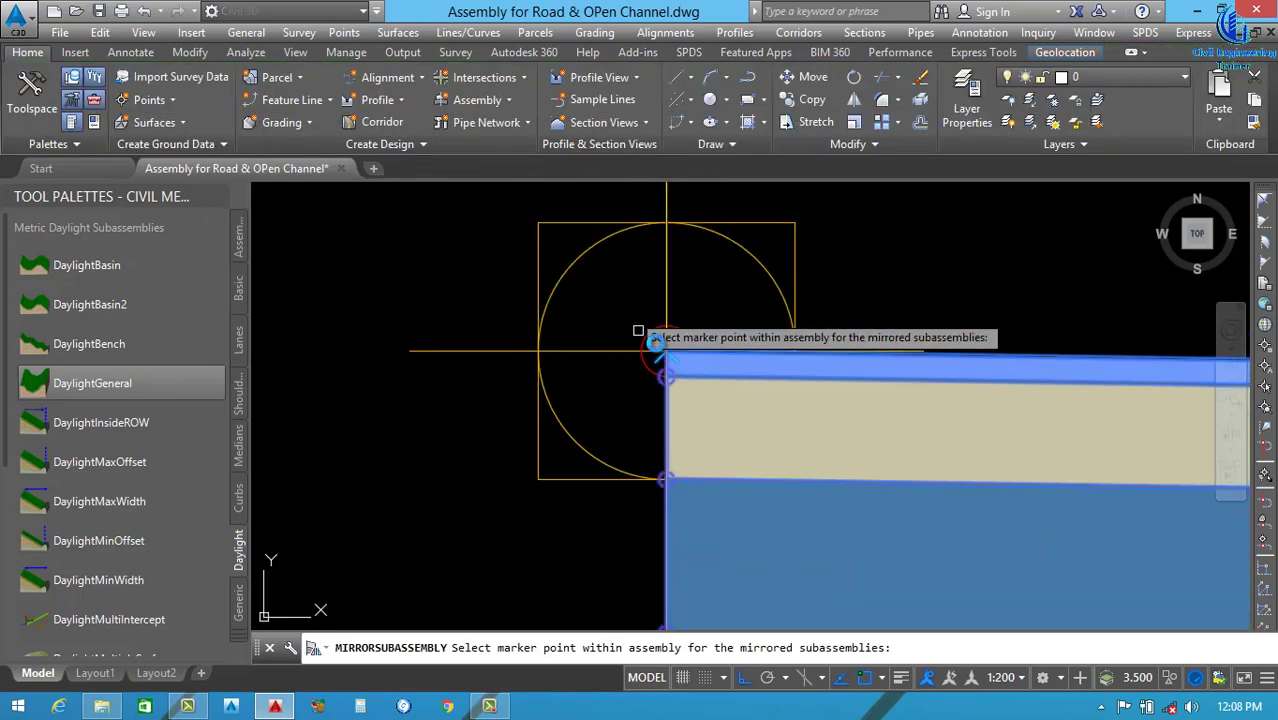
left_click(640, 312)
scroll(719, 357, "down", 6)
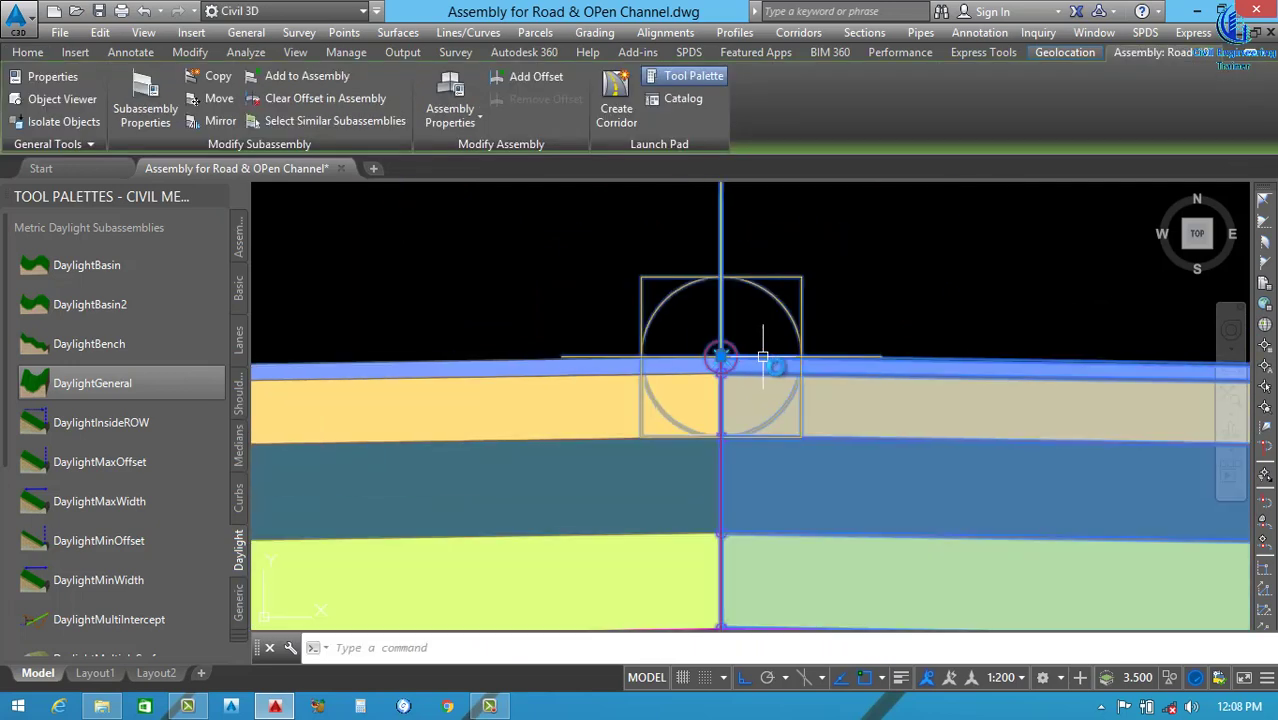
scroll(795, 378, "down", 3)
scroll(530, 420, "up", 2)
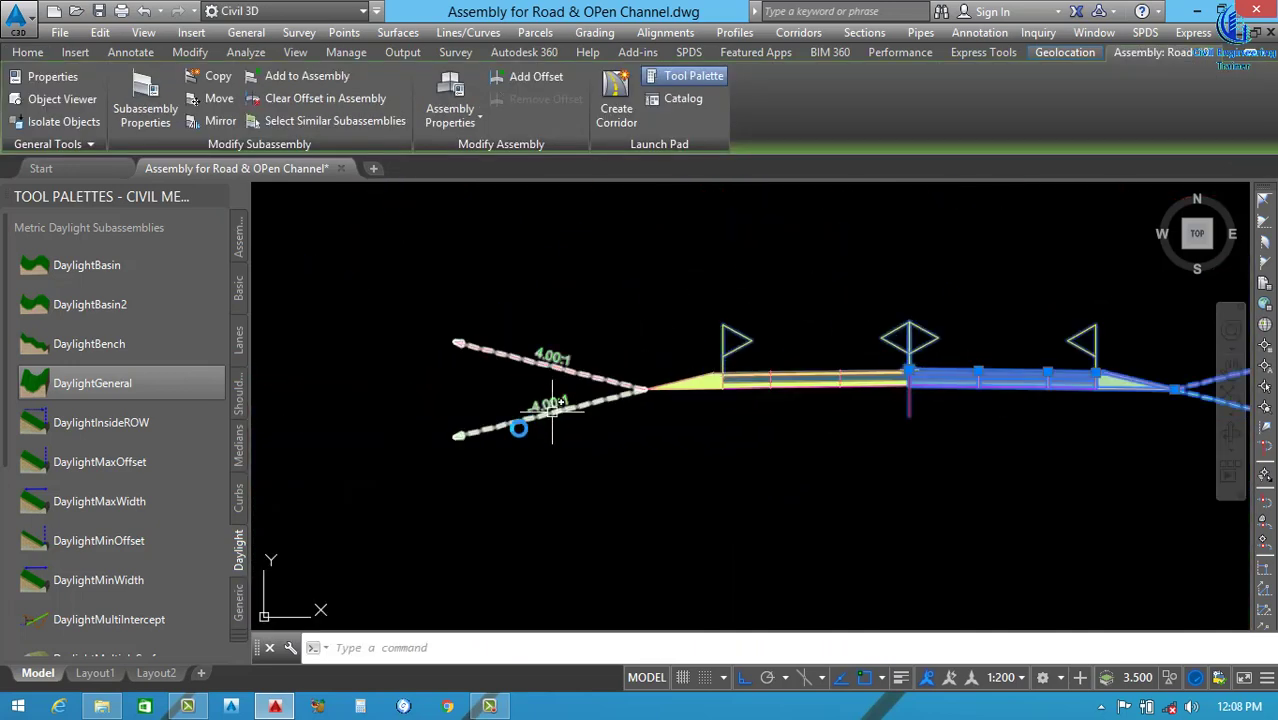
scroll(573, 418, "down", 4)
scroll(573, 418, "up", 6)
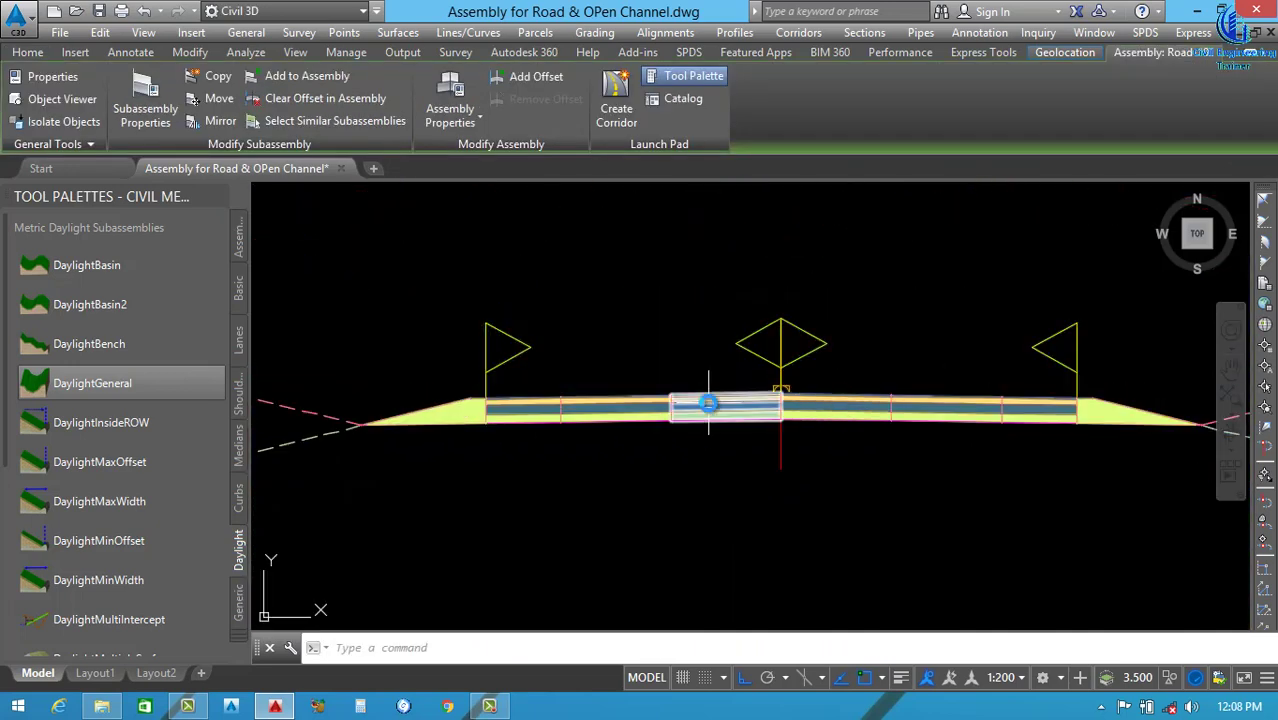
Rename the mirrored inner lane subassembly on the left of the baseline as LANE-1 (L.S).
key("Escape")
left_click(708, 402)
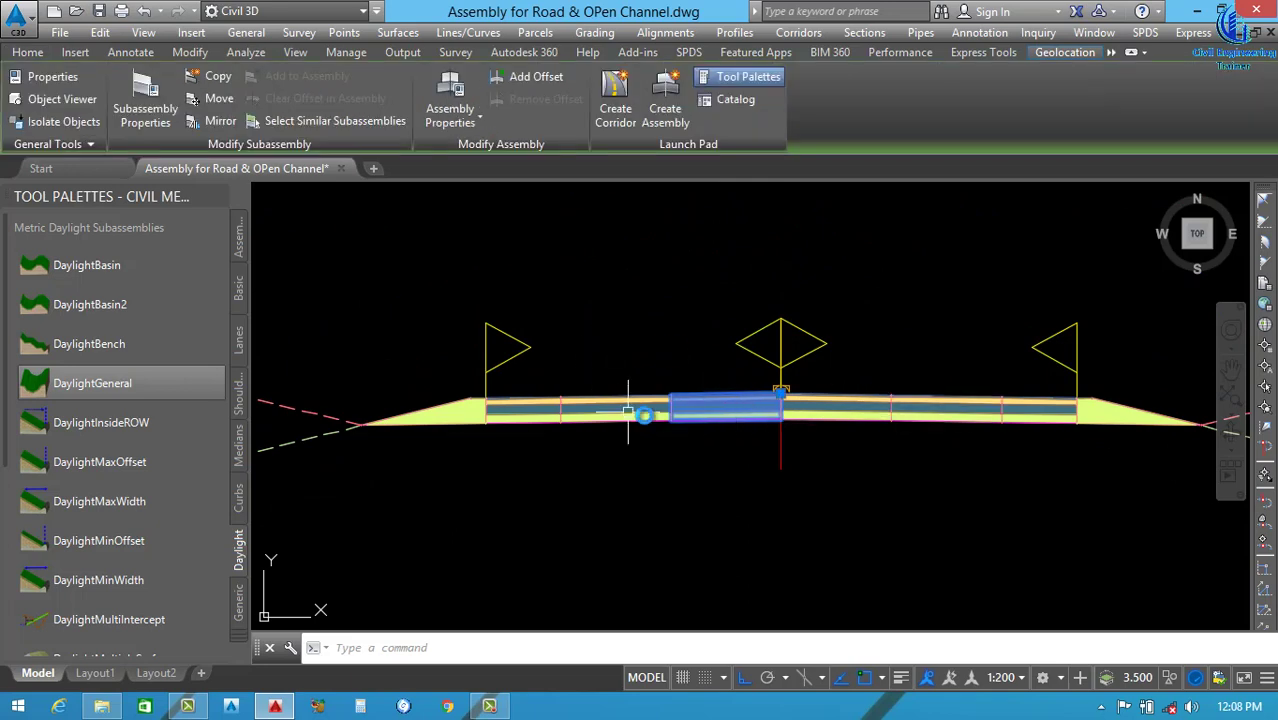
right_click(710, 410)
left_click(814, 488)
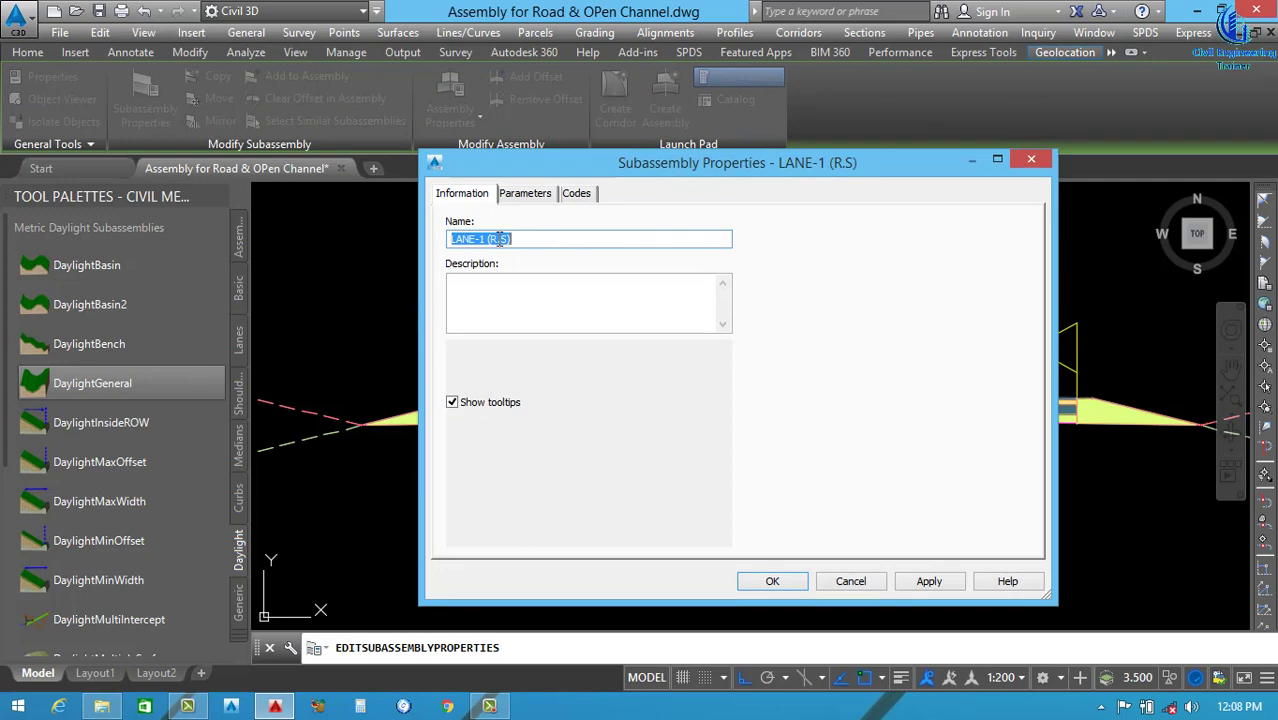
left_click(495, 239)
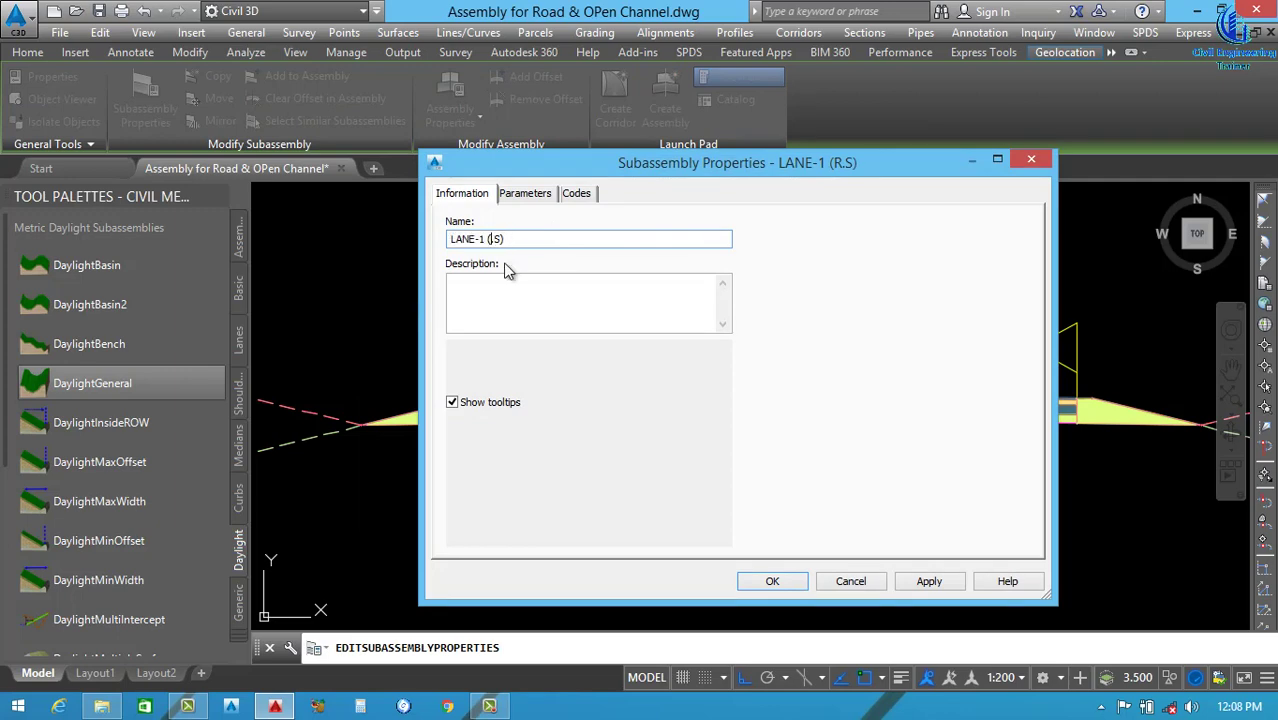
Set Use Superelevation of LANE-1 (L.S) to Left Lane Outside and accept its properties.
left_click(524, 193)
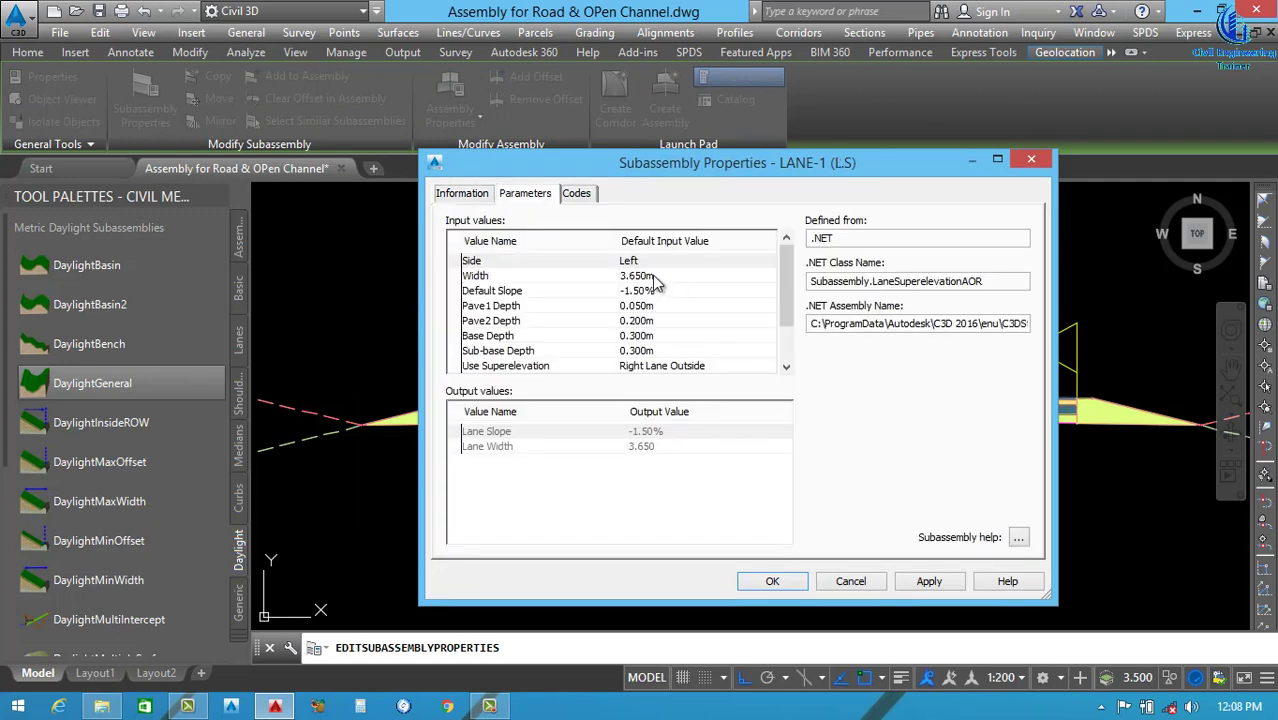
left_click_drag(785, 312, 786, 345)
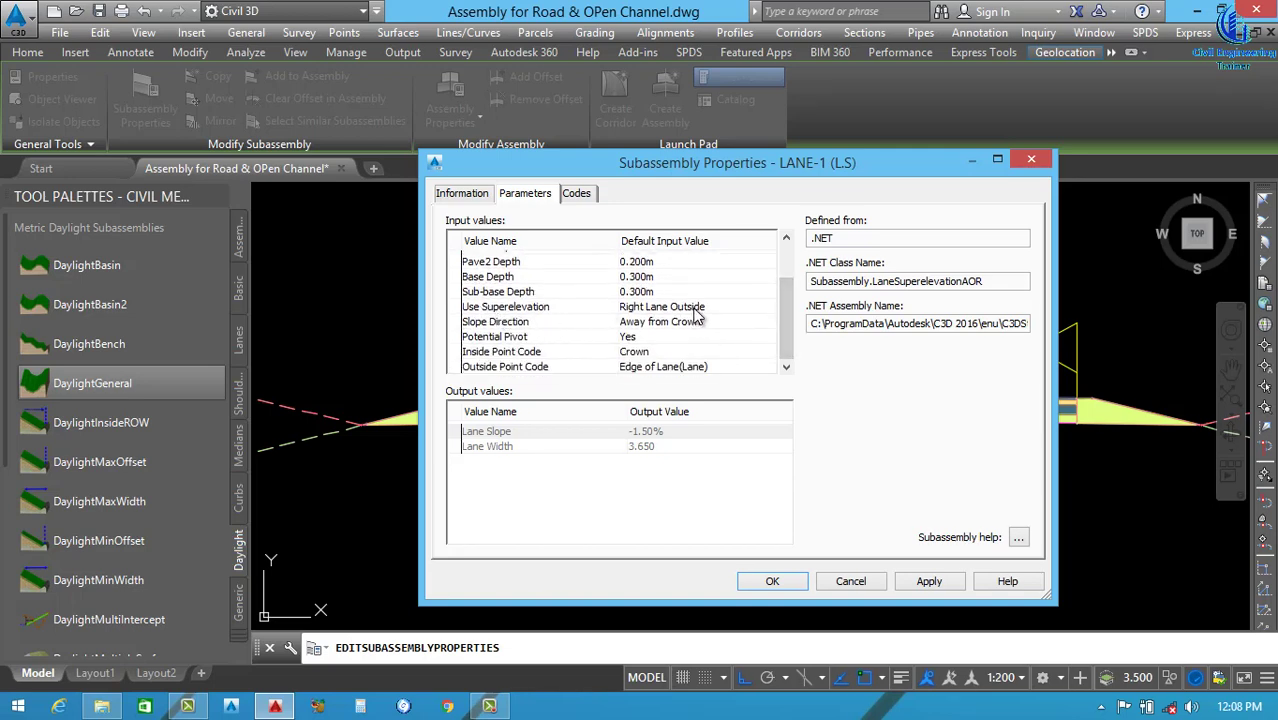
double_click(724, 308)
left_click(758, 373)
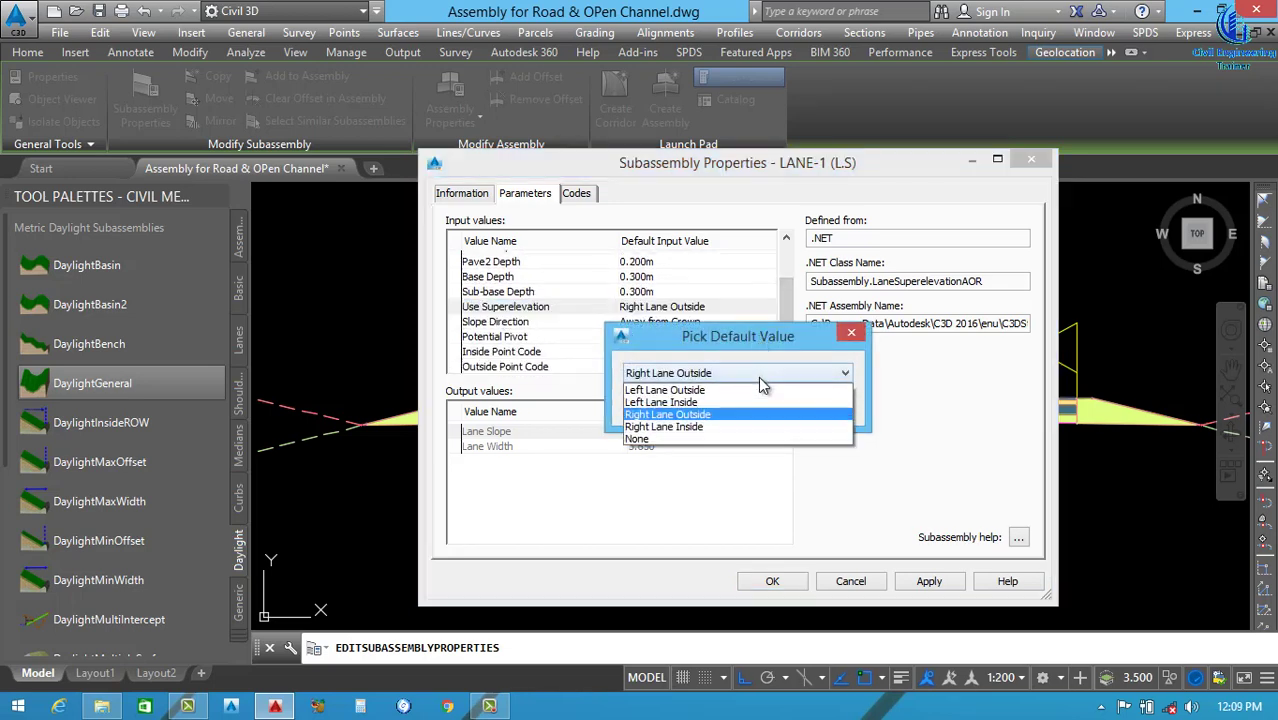
left_click(672, 390)
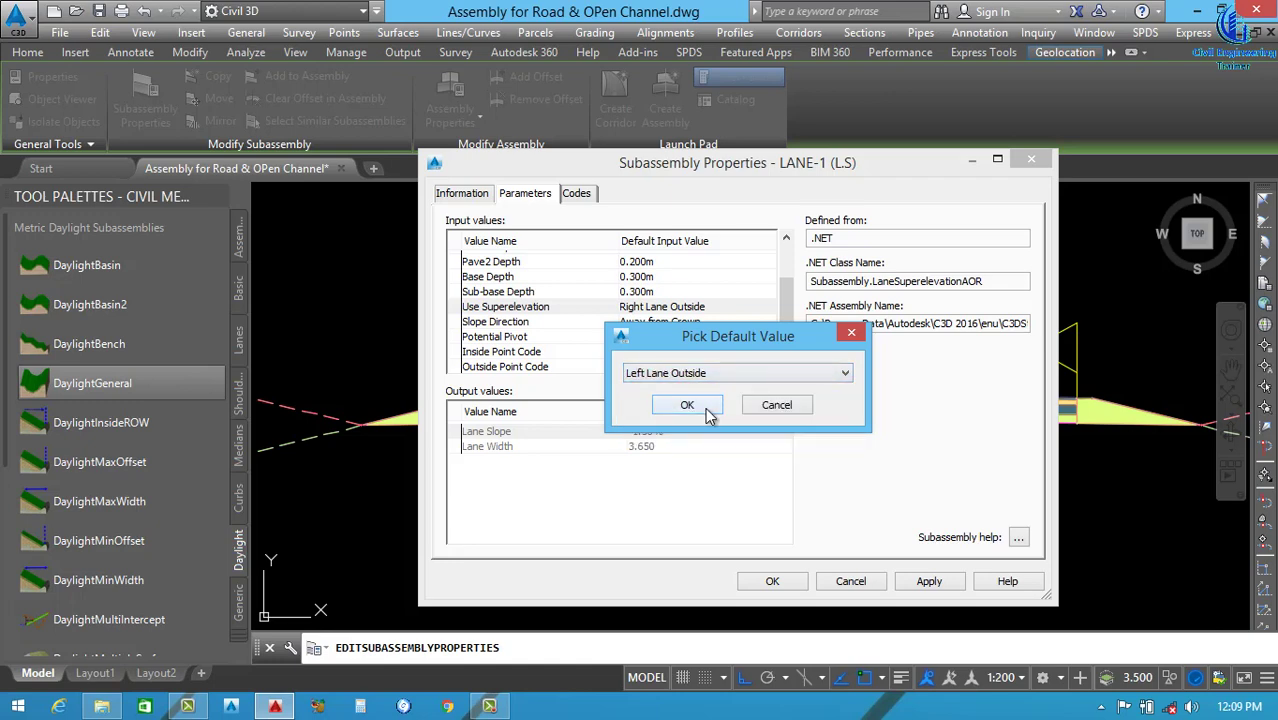
left_click(687, 405)
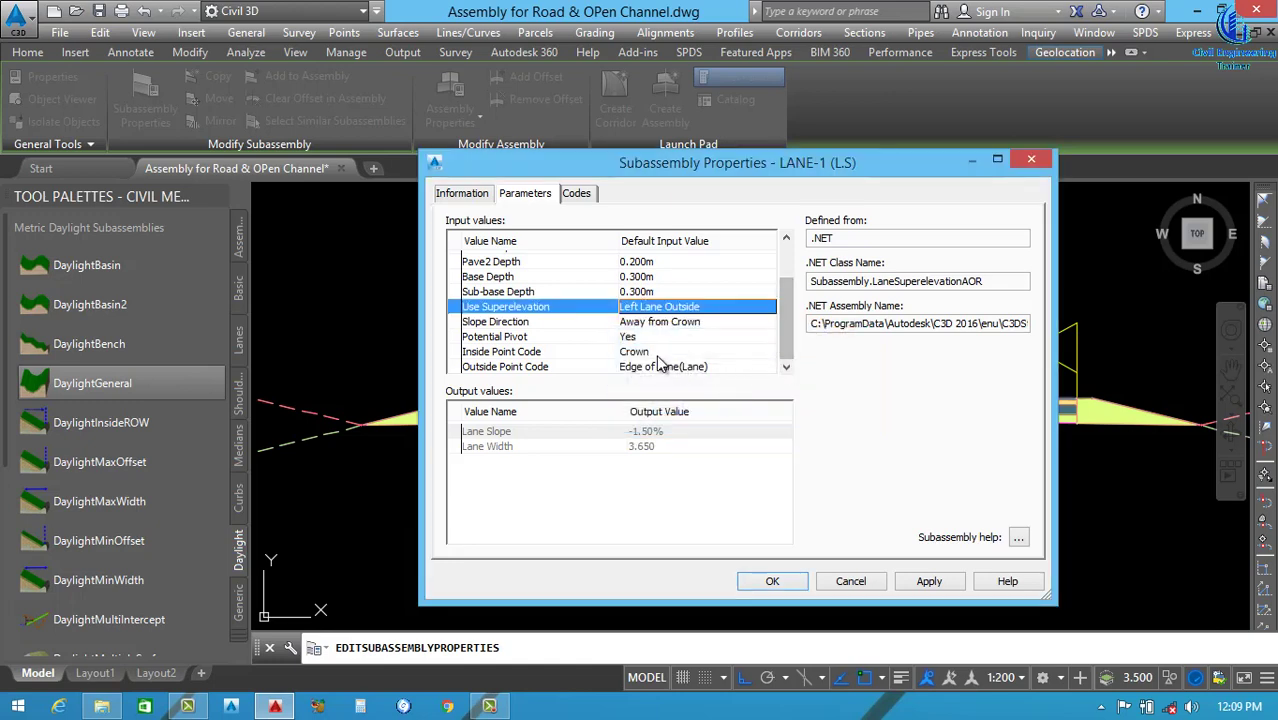
left_click(929, 581)
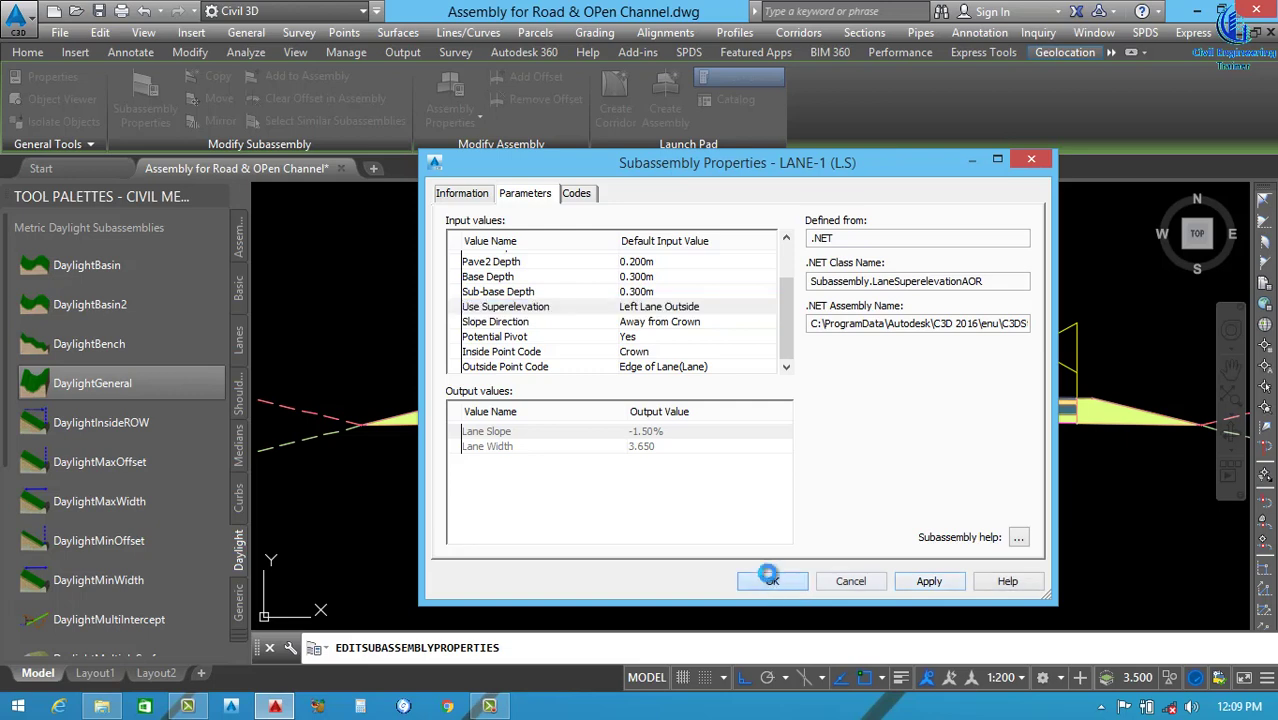
left_click(772, 581)
Rename the mirrored second lane subassembly on the left side as LANE-2 (L.S).
left_click(646, 420)
left_click(600, 398)
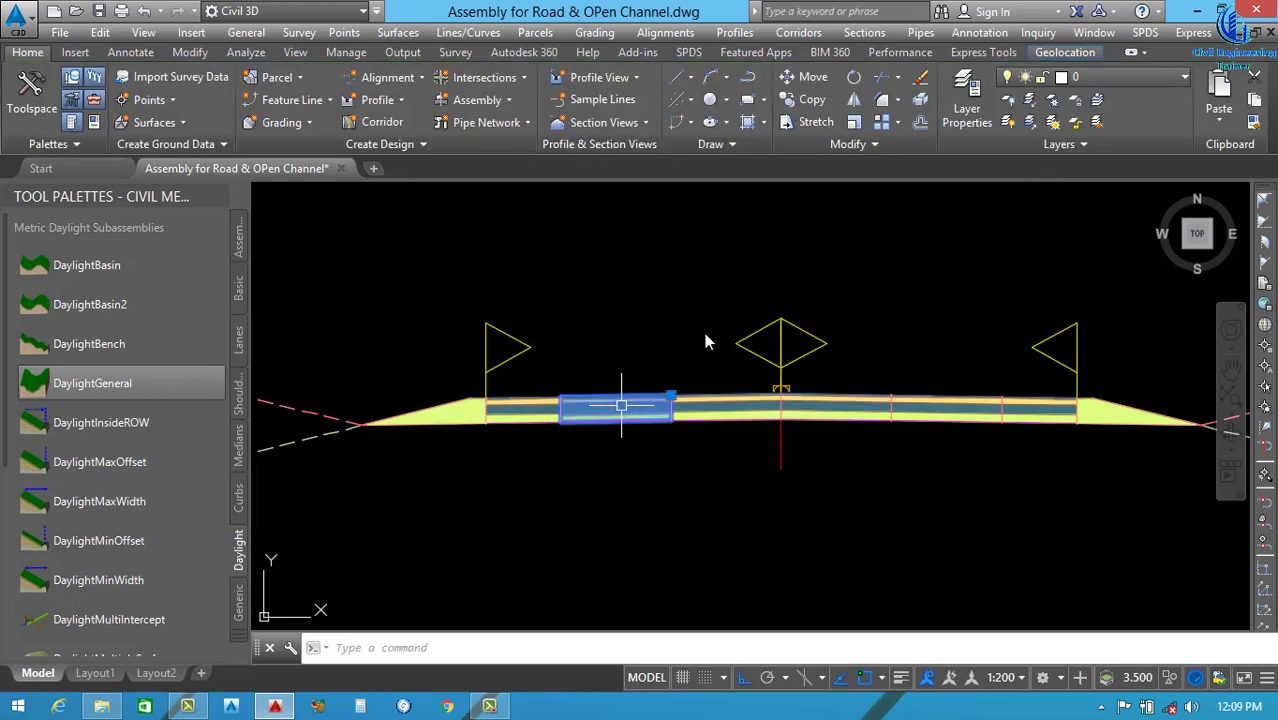
right_click(720, 308)
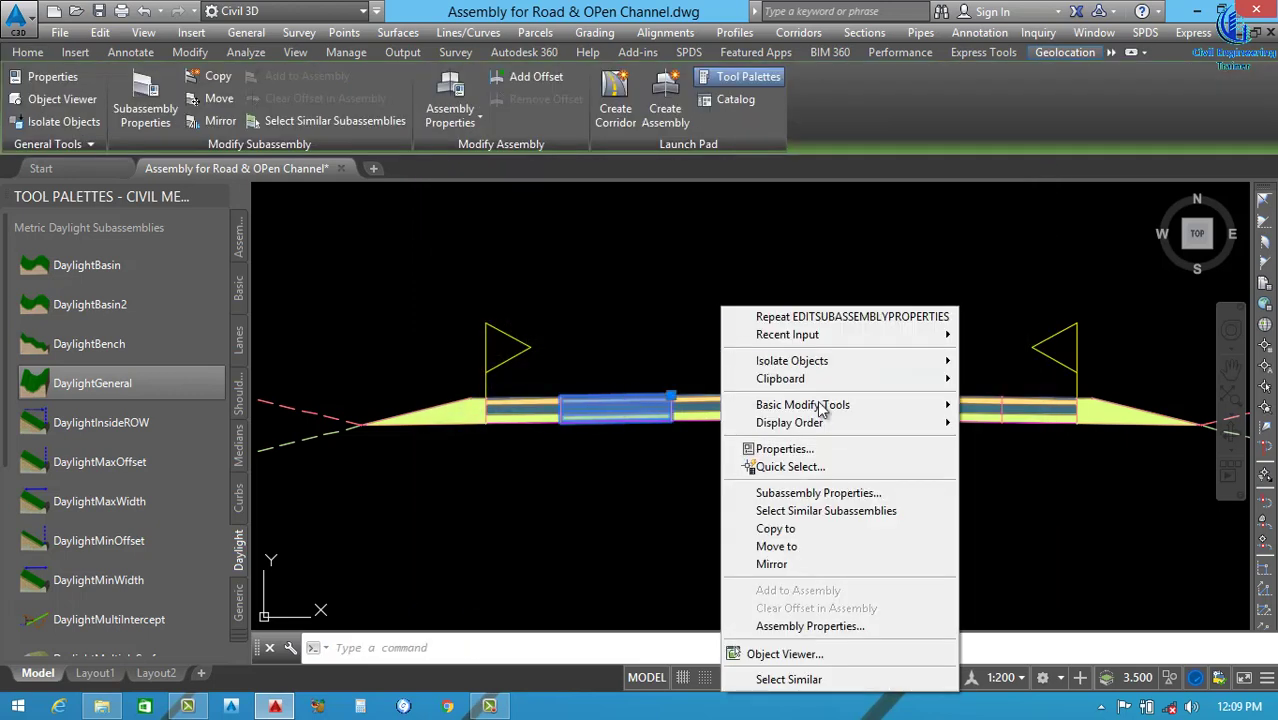
left_click(818, 492)
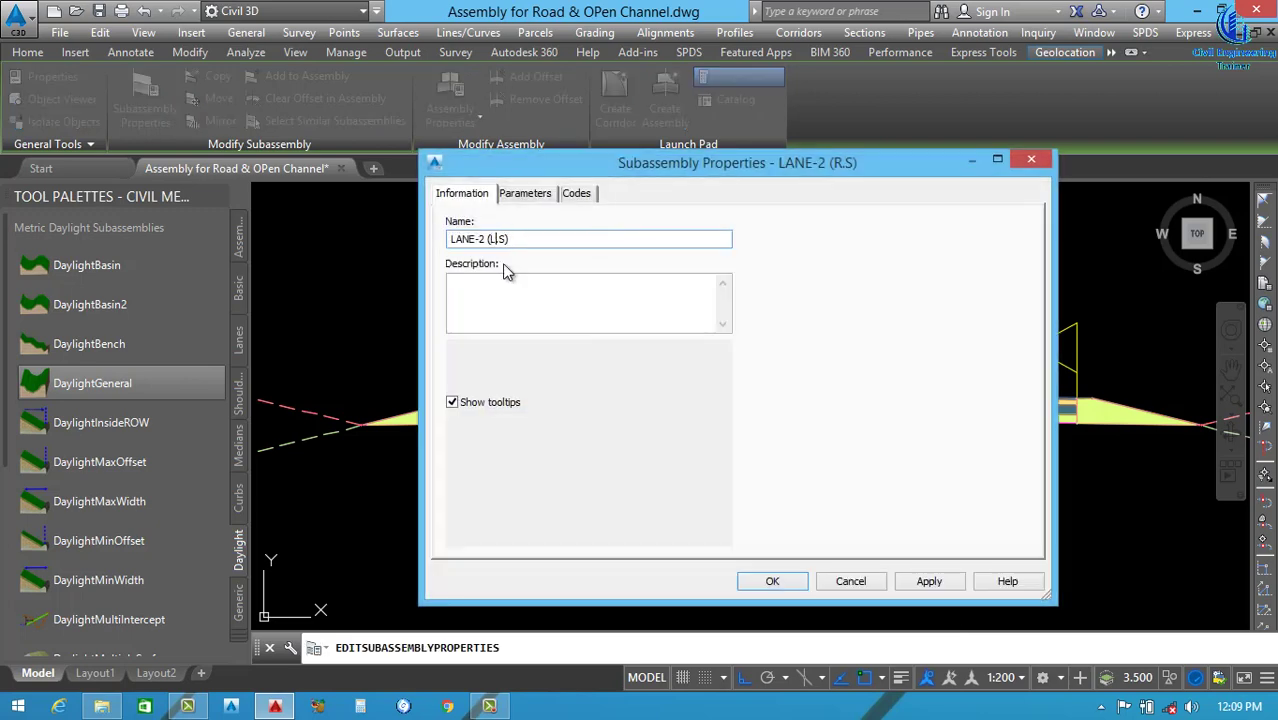
Set Use Superelevation of LANE-2 (L.S) to Left Lane Outside and accept its properties.
left_click(518, 199)
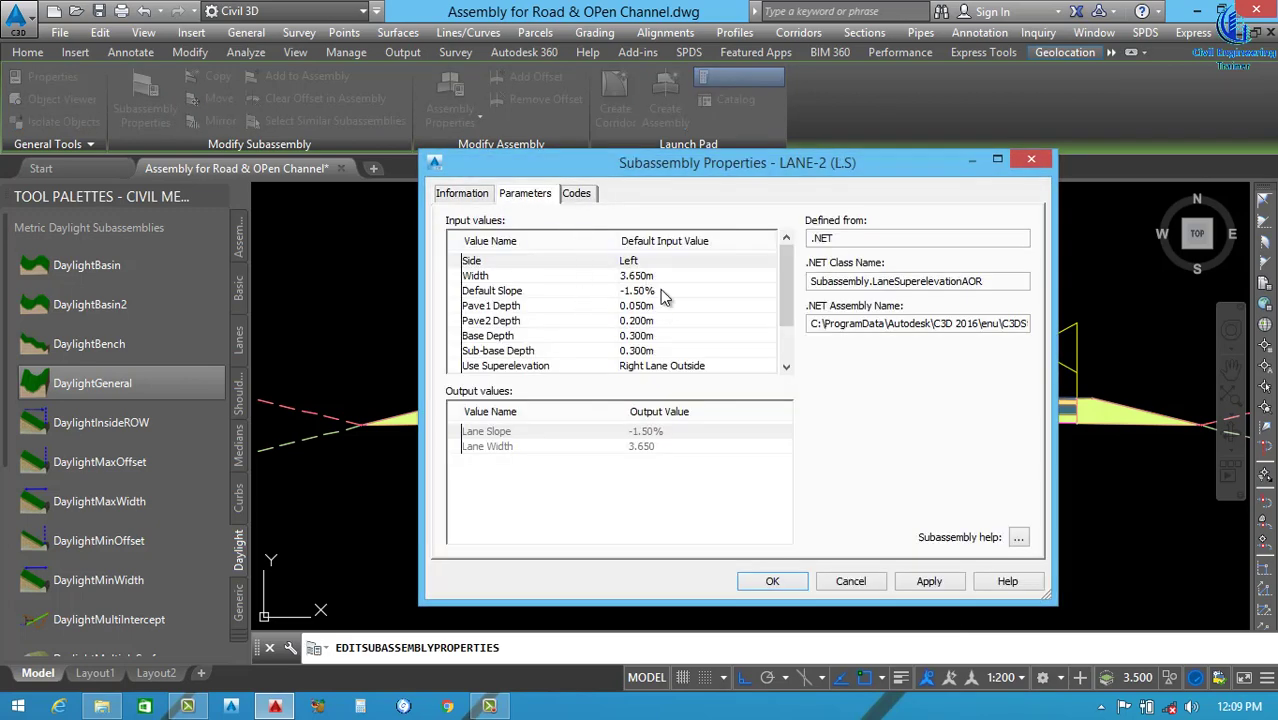
left_click_drag(782, 297, 780, 329)
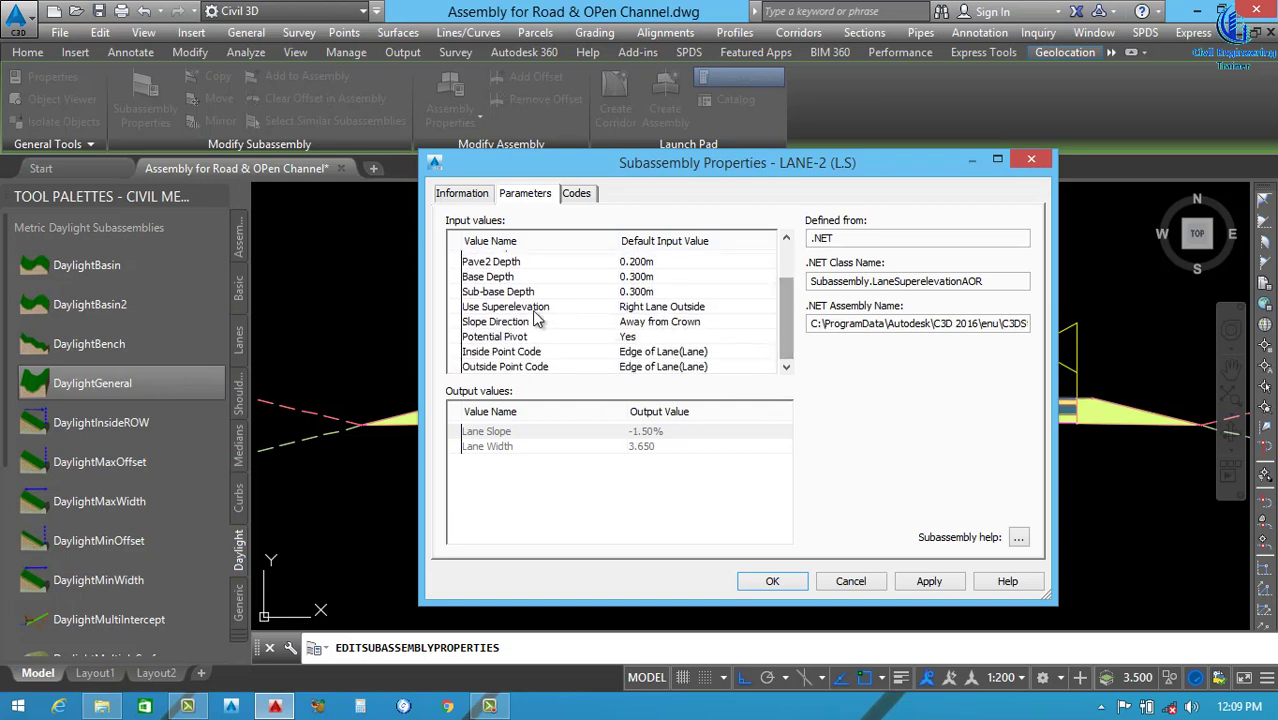
left_click(688, 306)
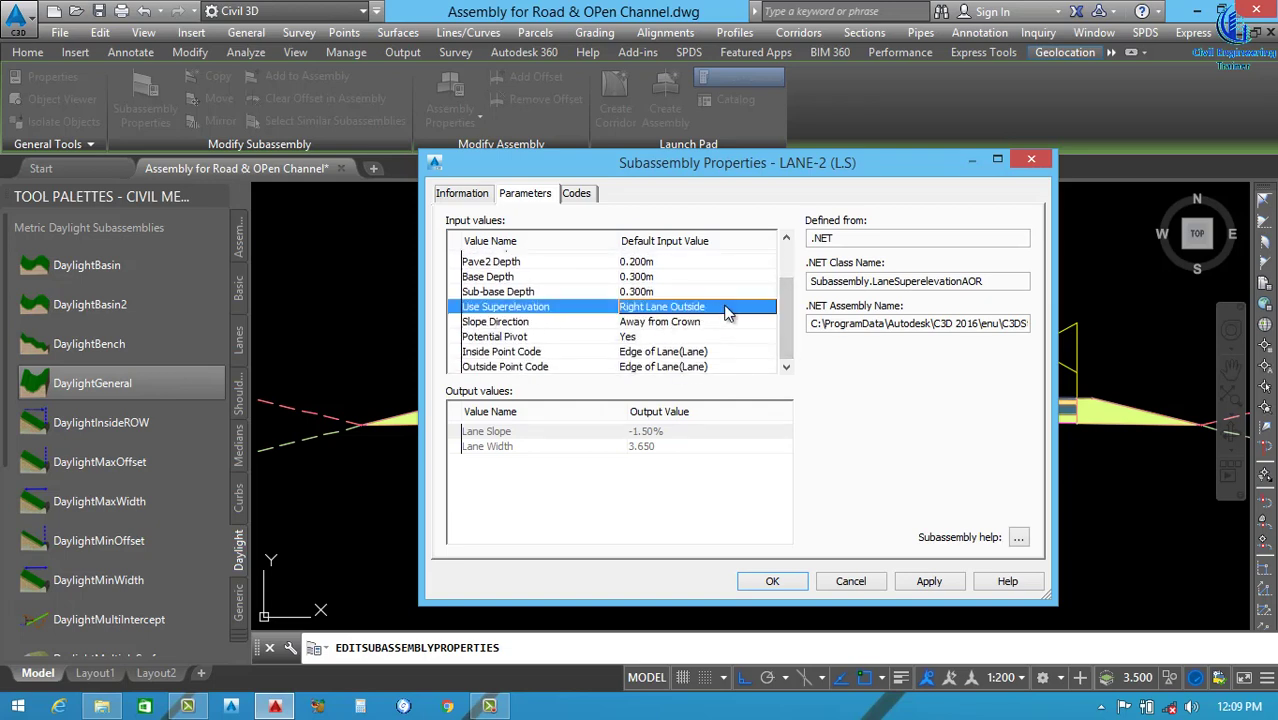
left_click(768, 306)
left_click(710, 373)
left_click(672, 390)
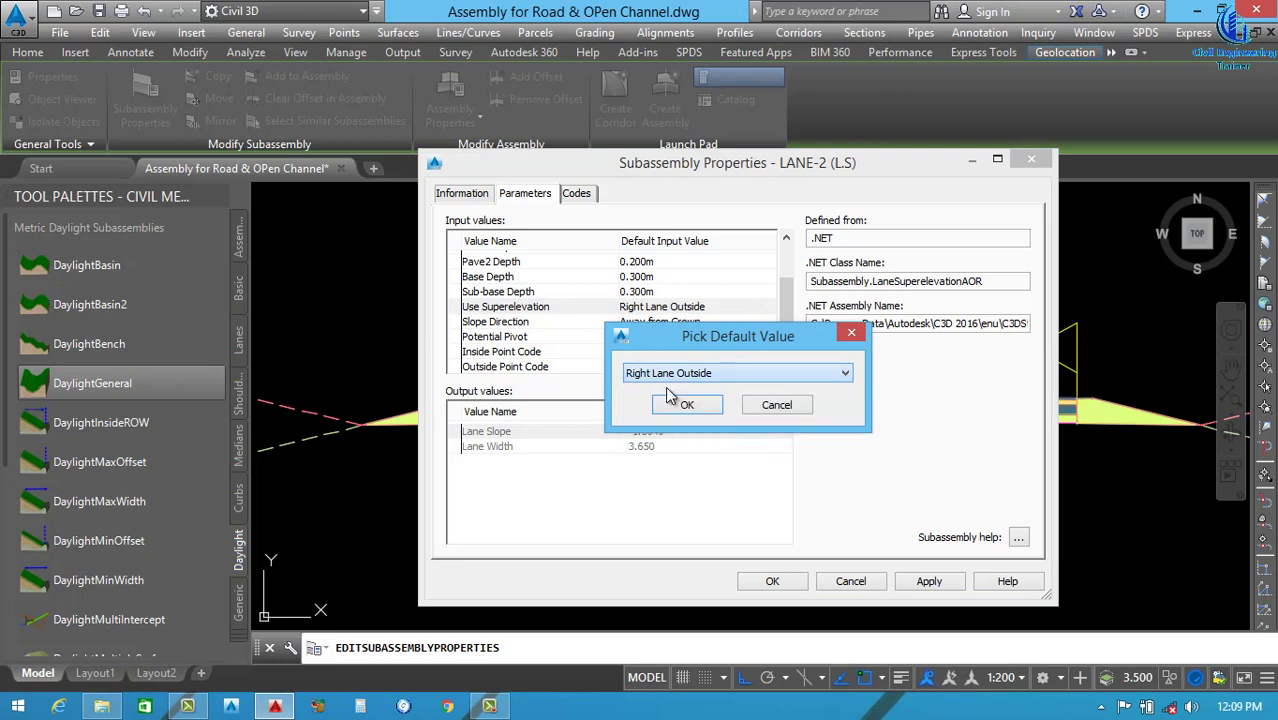
left_click(685, 402)
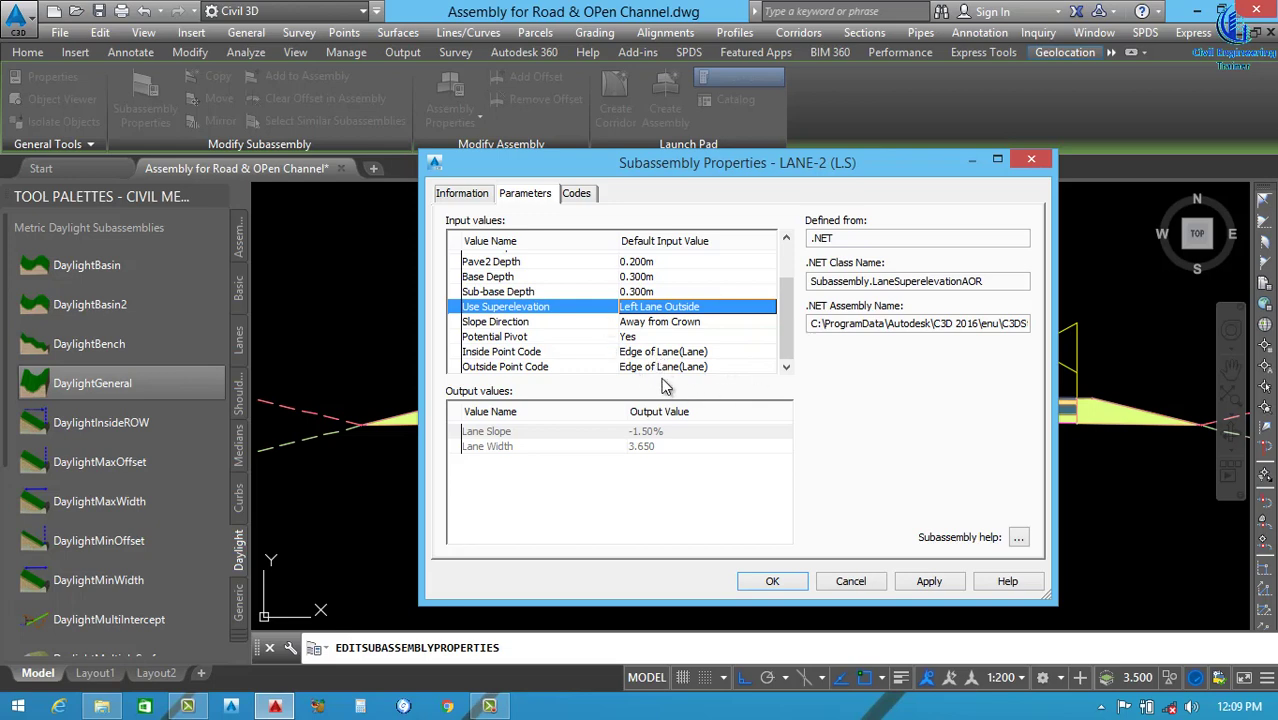
left_click(927, 582)
left_click(772, 581)
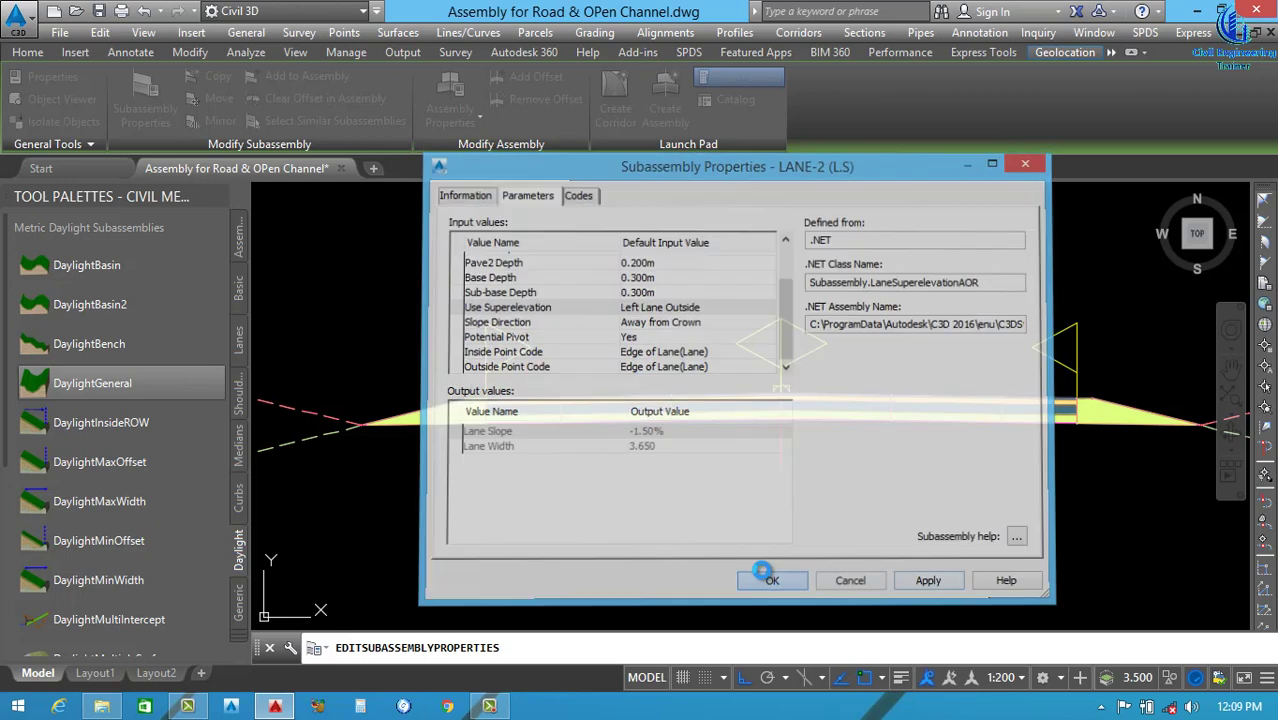
Rename the mirrored shoulder subassembly beside the left outer lane as Shoulder (L.S).
left_click(530, 408)
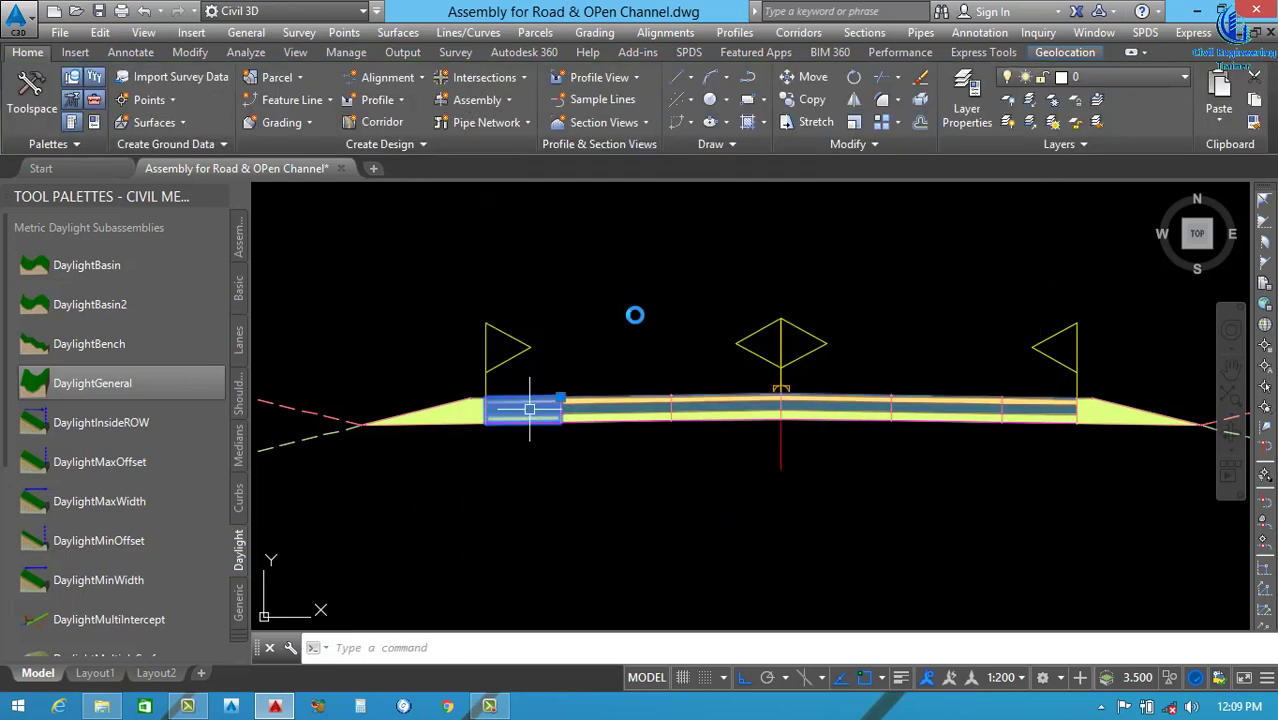
right_click(640, 307)
left_click(774, 493)
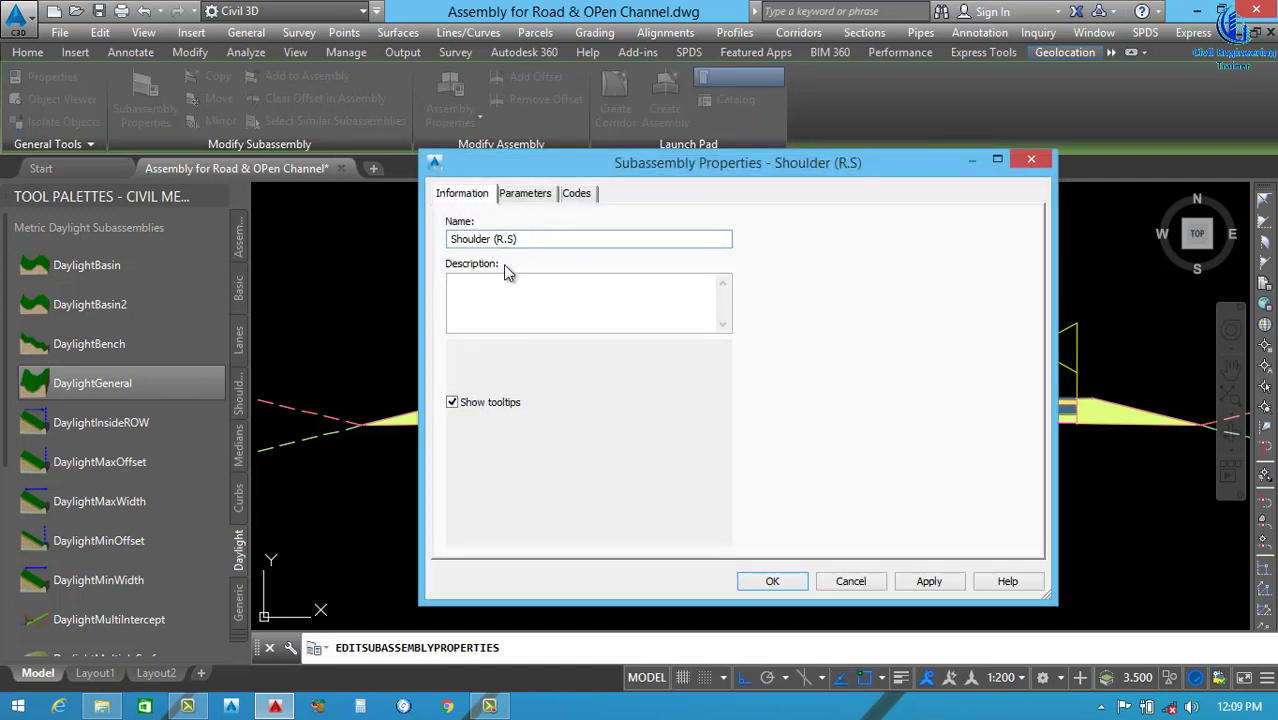
Set Use Superelevation of Shoulder (L.S) to Left Lane Outside.
left_click(528, 195)
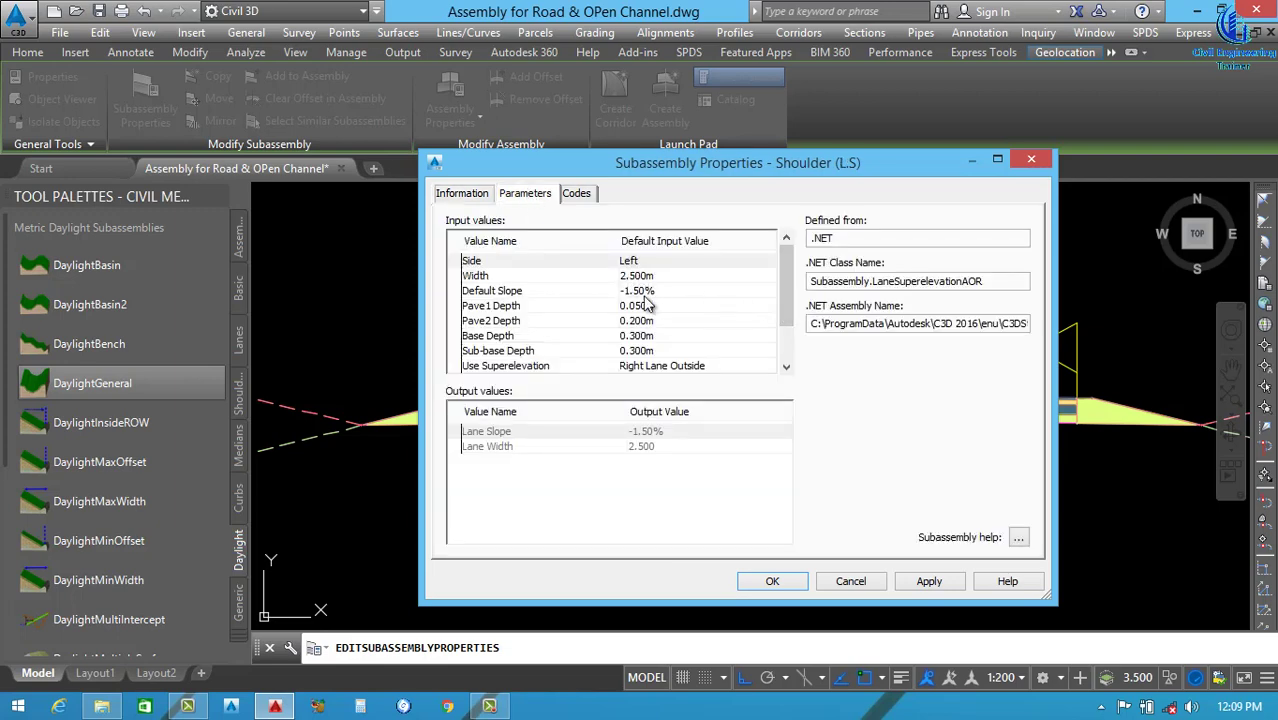
left_click(786, 319)
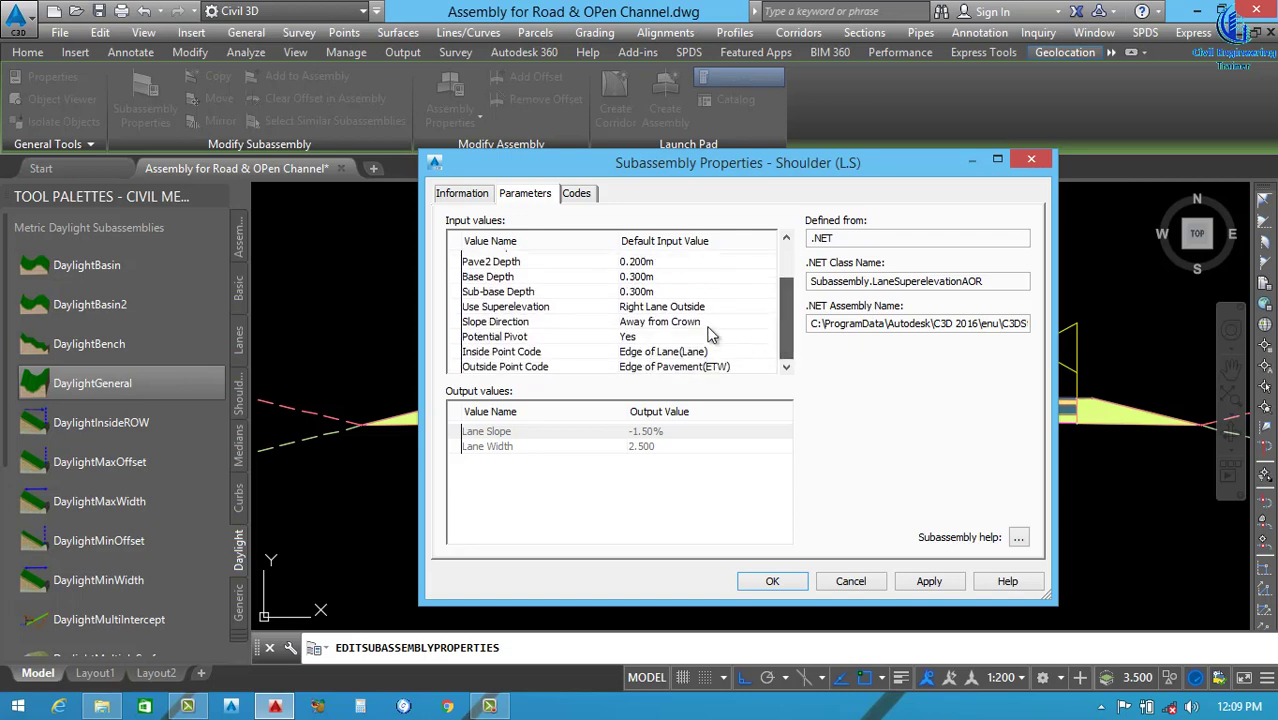
left_click(757, 314)
left_click(757, 314)
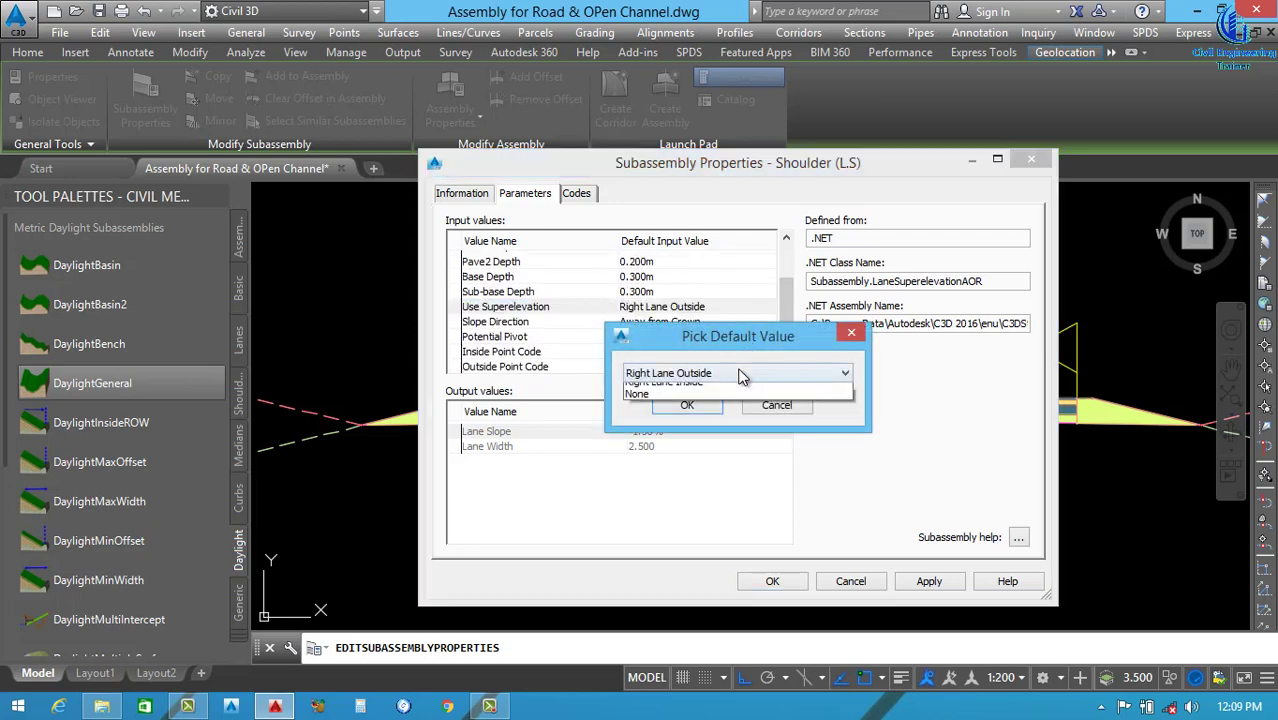
left_click(740, 373)
left_click(680, 405)
scroll(680, 400, "up", 2)
left_click(686, 404)
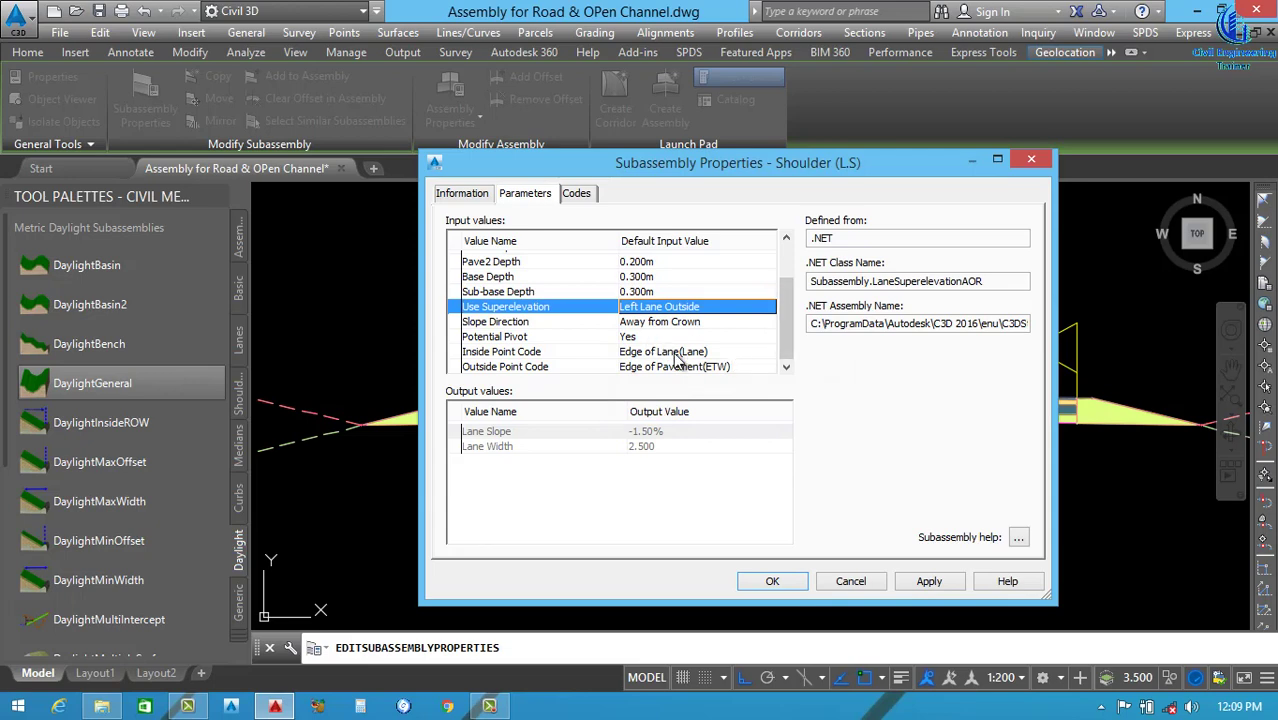
Open the subassembly help for the shoulder and examine its input parameters, behavior and the point, link and shape codes.
mouse_move(628, 172)
left_mouse_down()
mouse_move(917, 124)
mouse_move(1028, 124)
left_mouse_up()
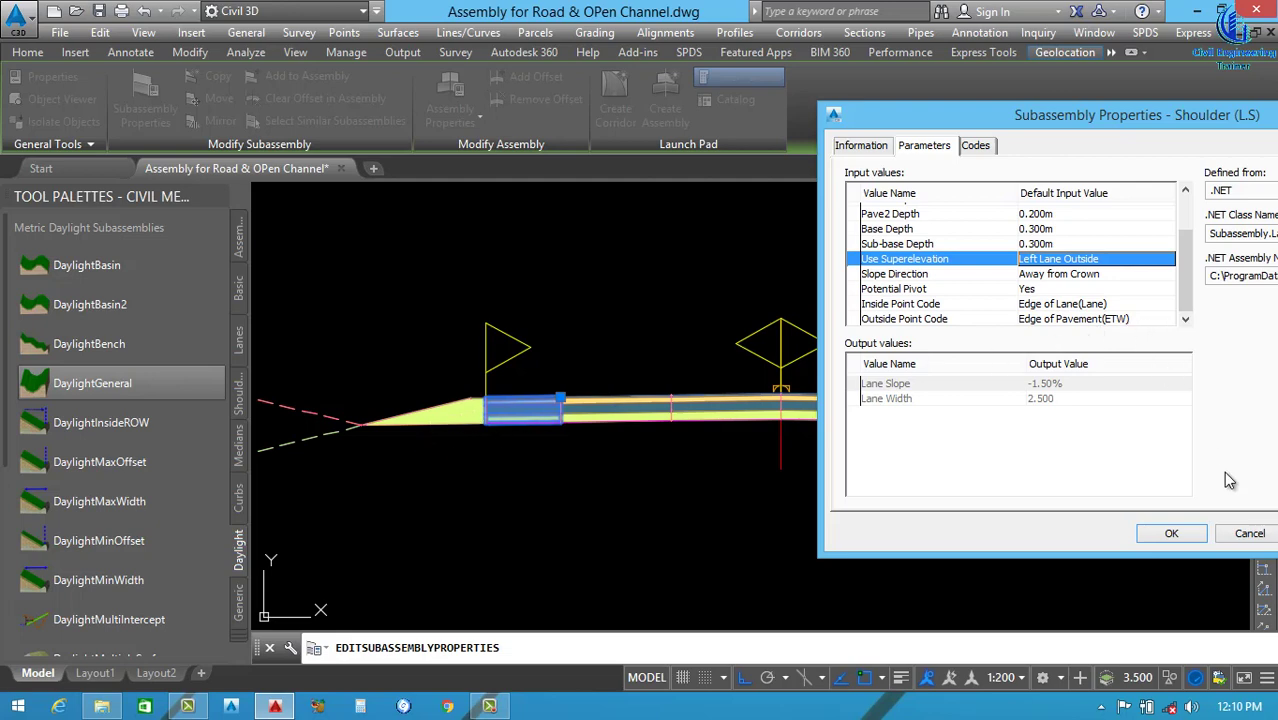
left_click_drag(1108, 122, 721, 85)
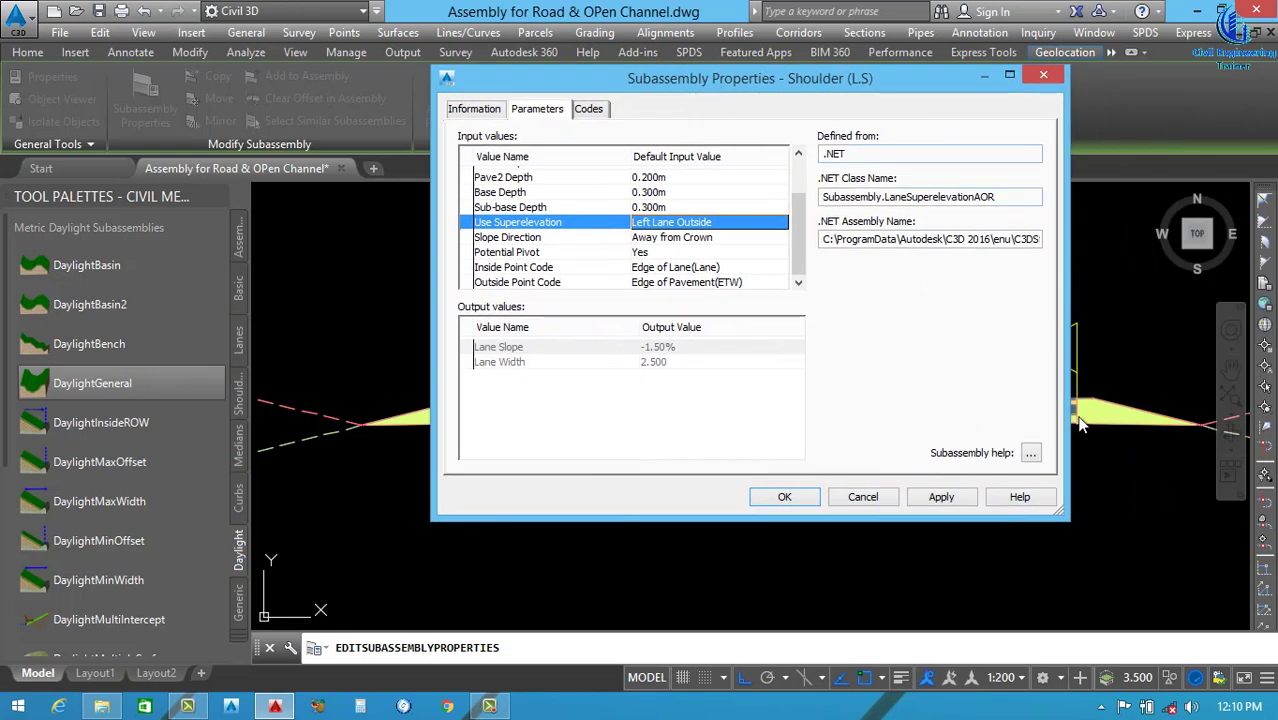
left_click(1031, 453)
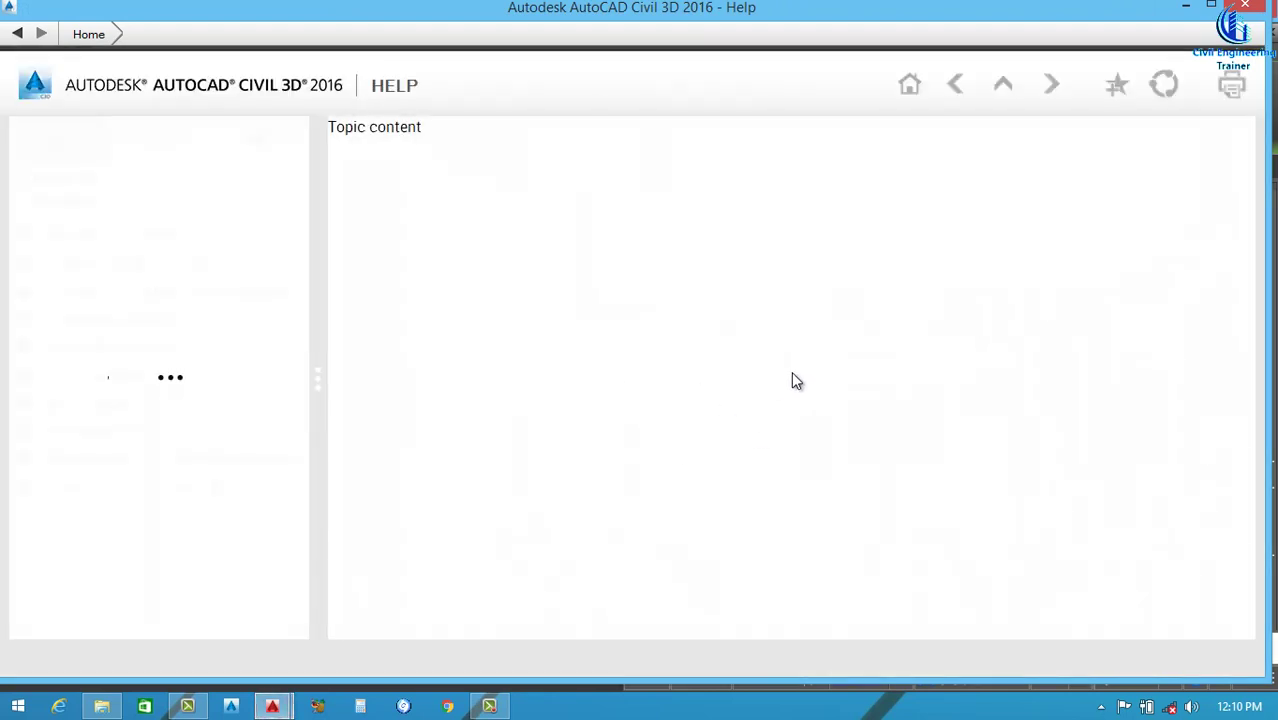
scroll(943, 410, "down", 2)
scroll(941, 412, "down", 10)
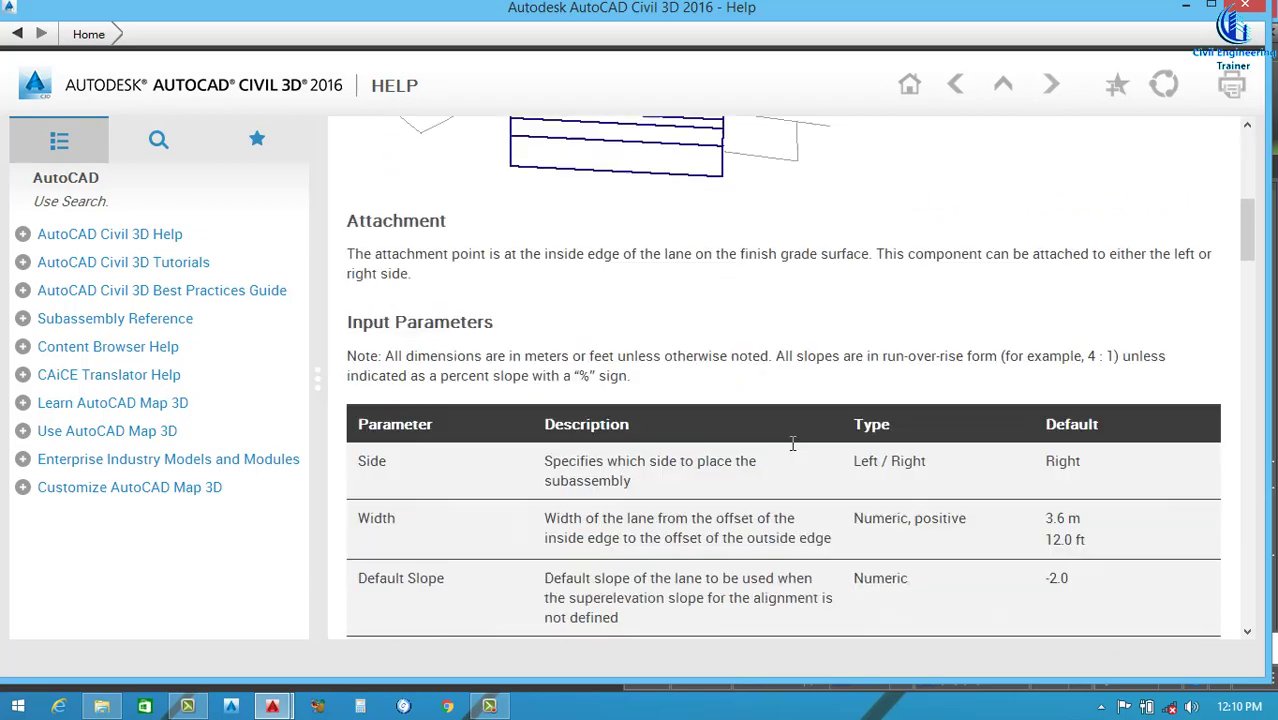
scroll(547, 484, "down", 15)
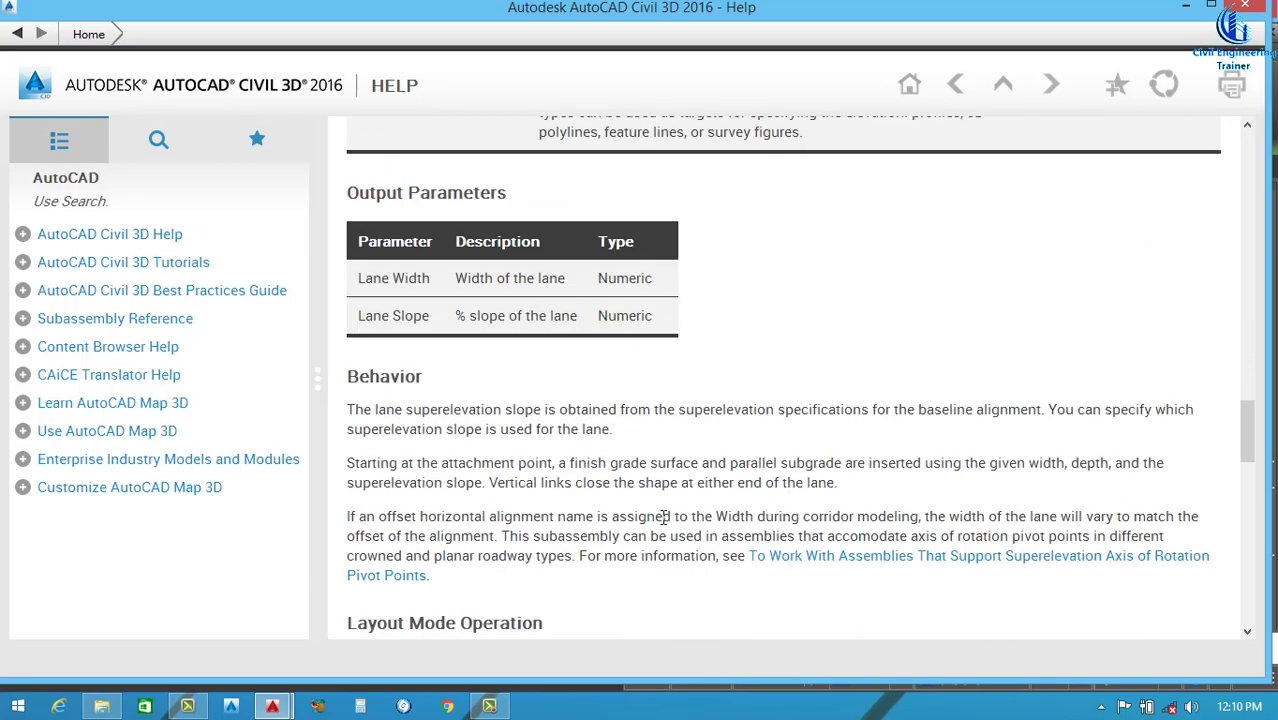
scroll(642, 535, "down", 7)
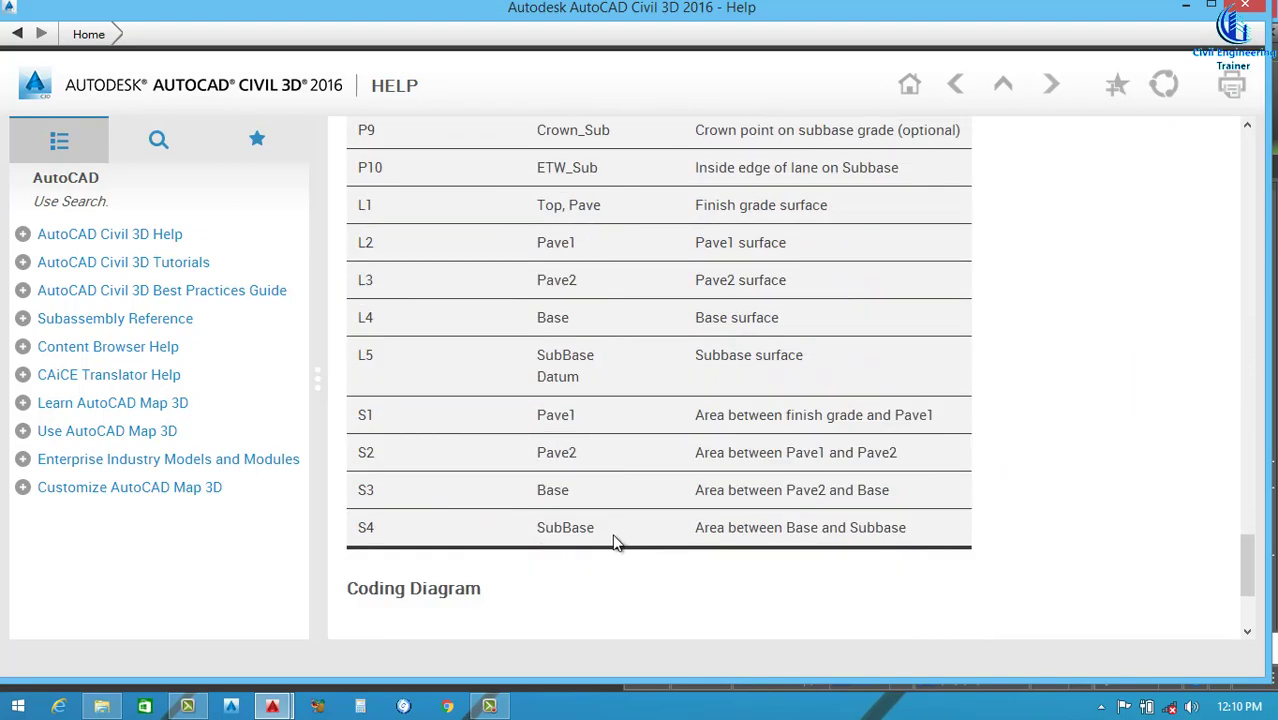
scroll(606, 495, "up", 2)
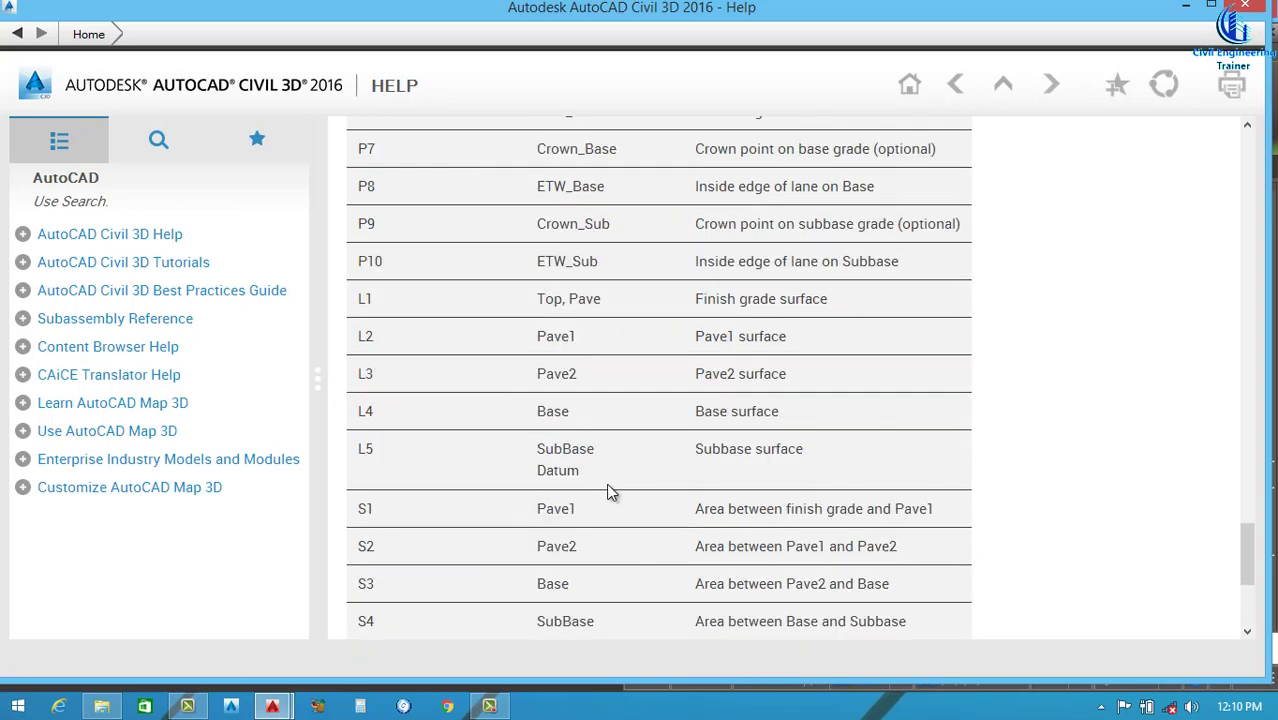
Look over the lane subassembly's help diagrams, close the help window and accept the Shoulder (L.S) subassembly properties.
scroll(580, 515, "up", 15)
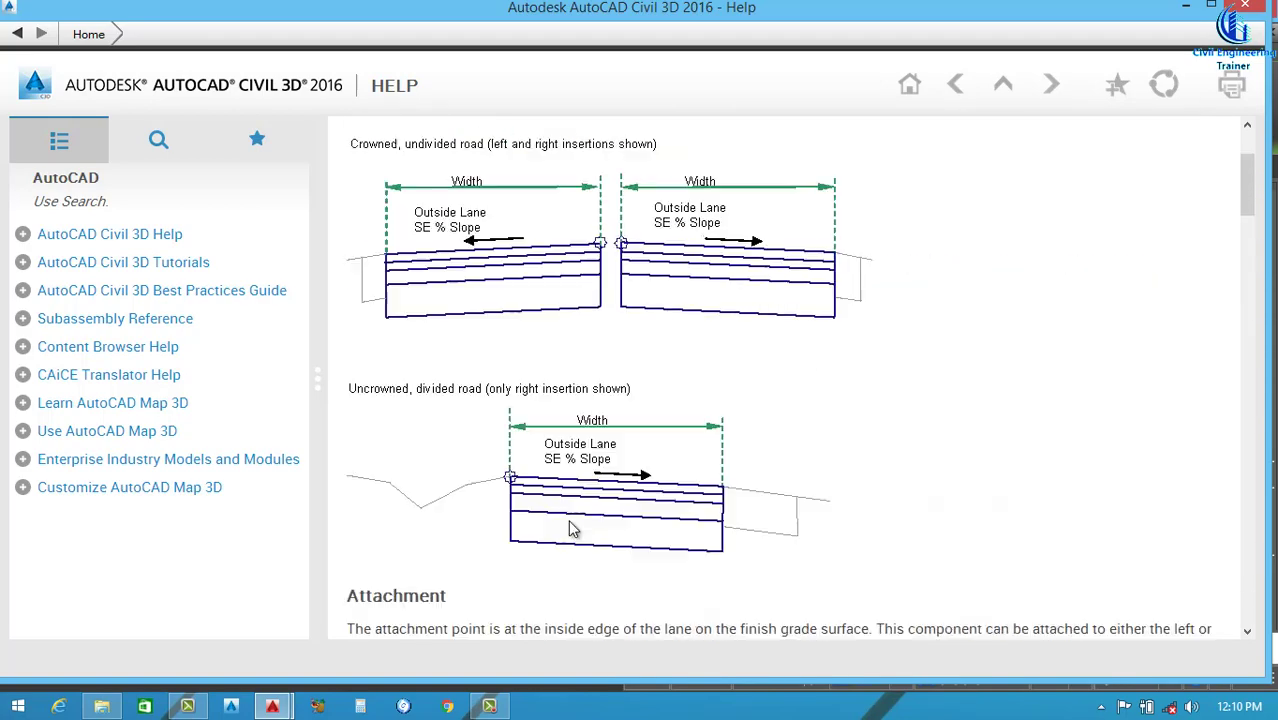
scroll(572, 529, "up", 2)
left_click(1262, 7)
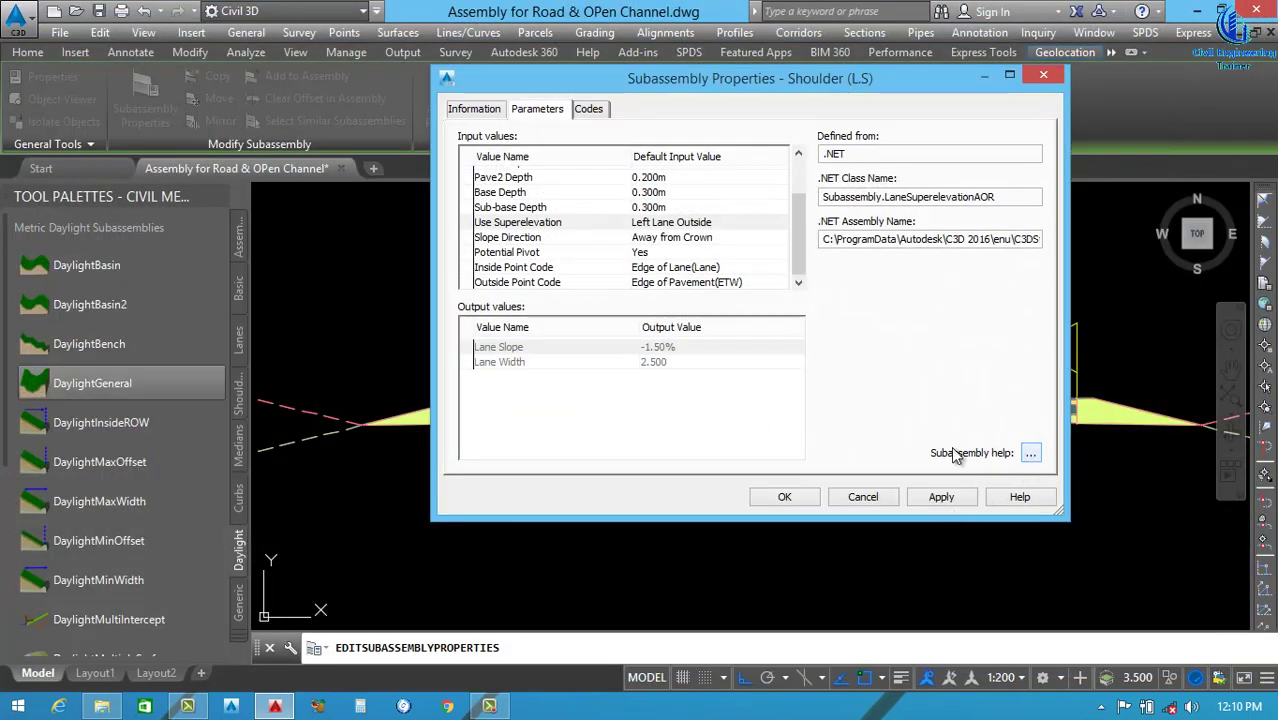
left_click(784, 497)
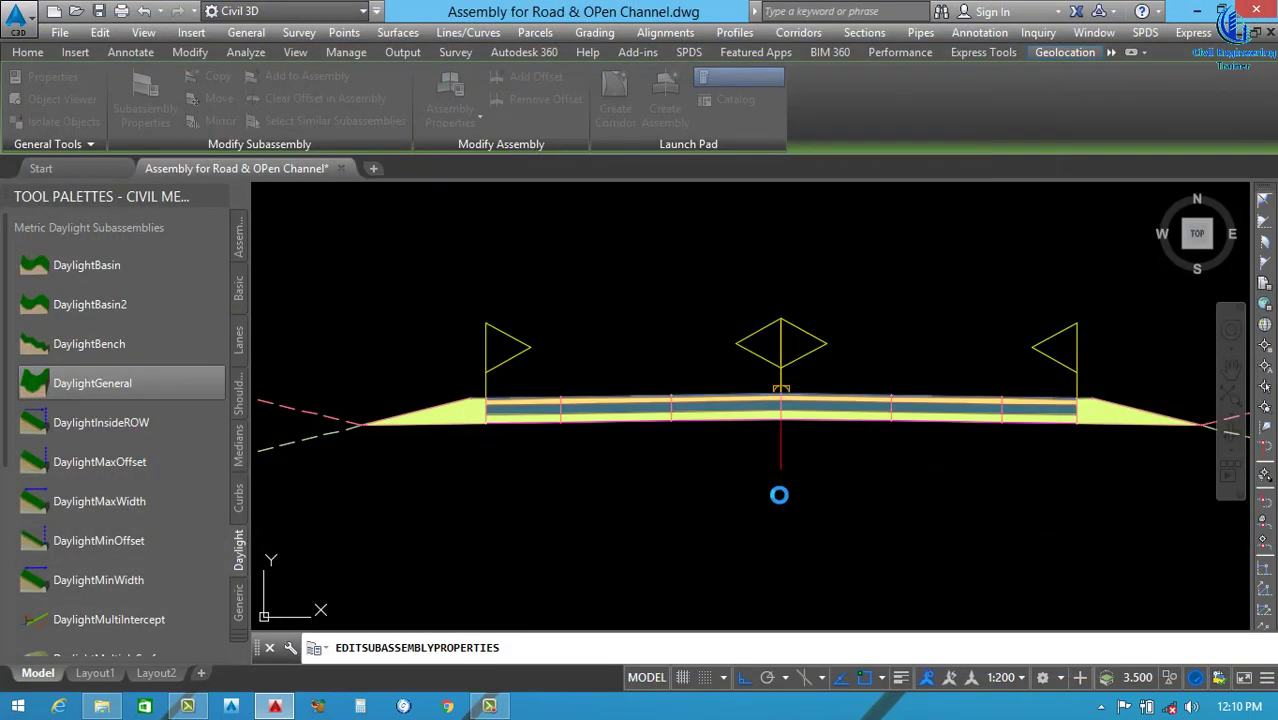
scroll(655, 467, "down", 4)
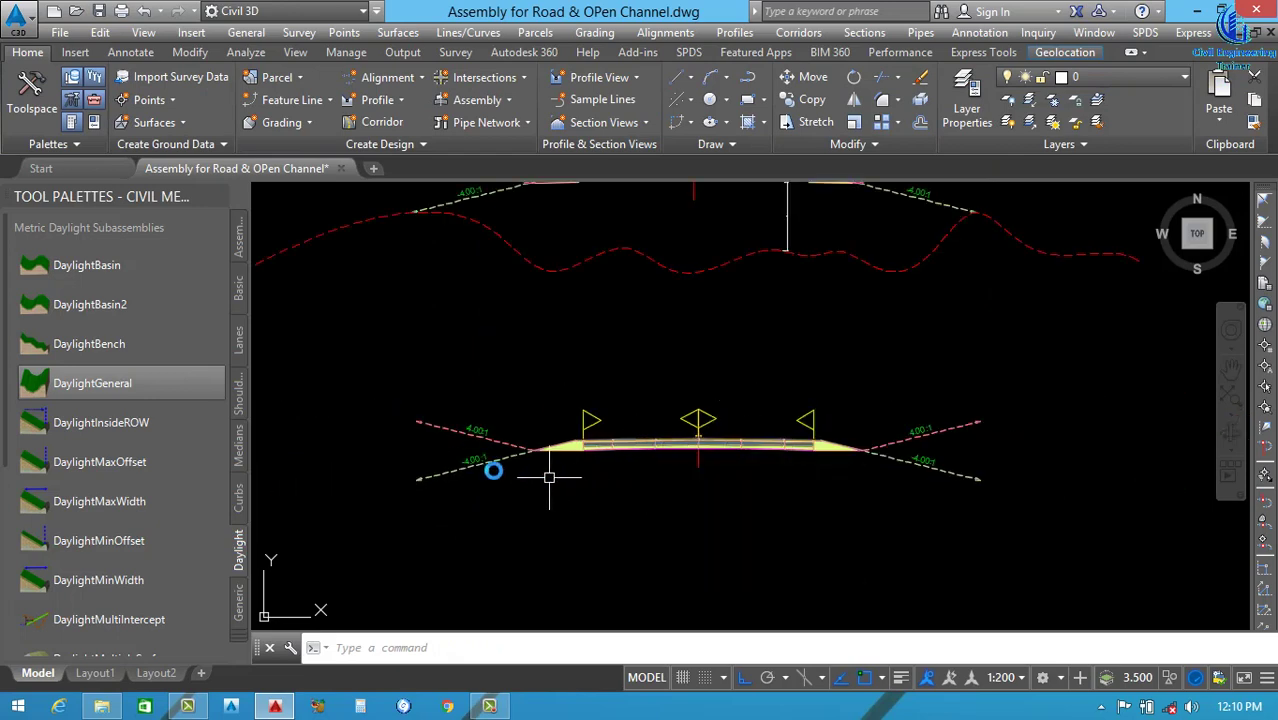
scroll(490, 455, "up", 4)
left_click(505, 428)
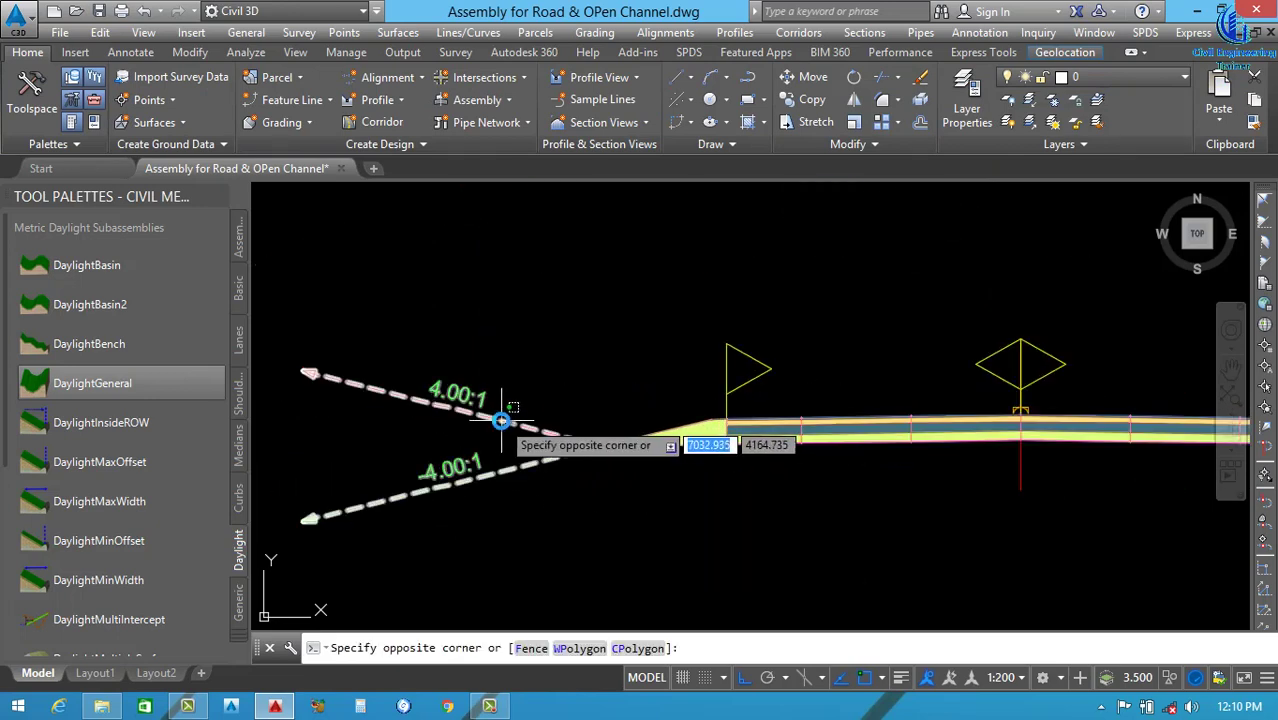
left_click(508, 437)
scroll(491, 471, "down", 6)
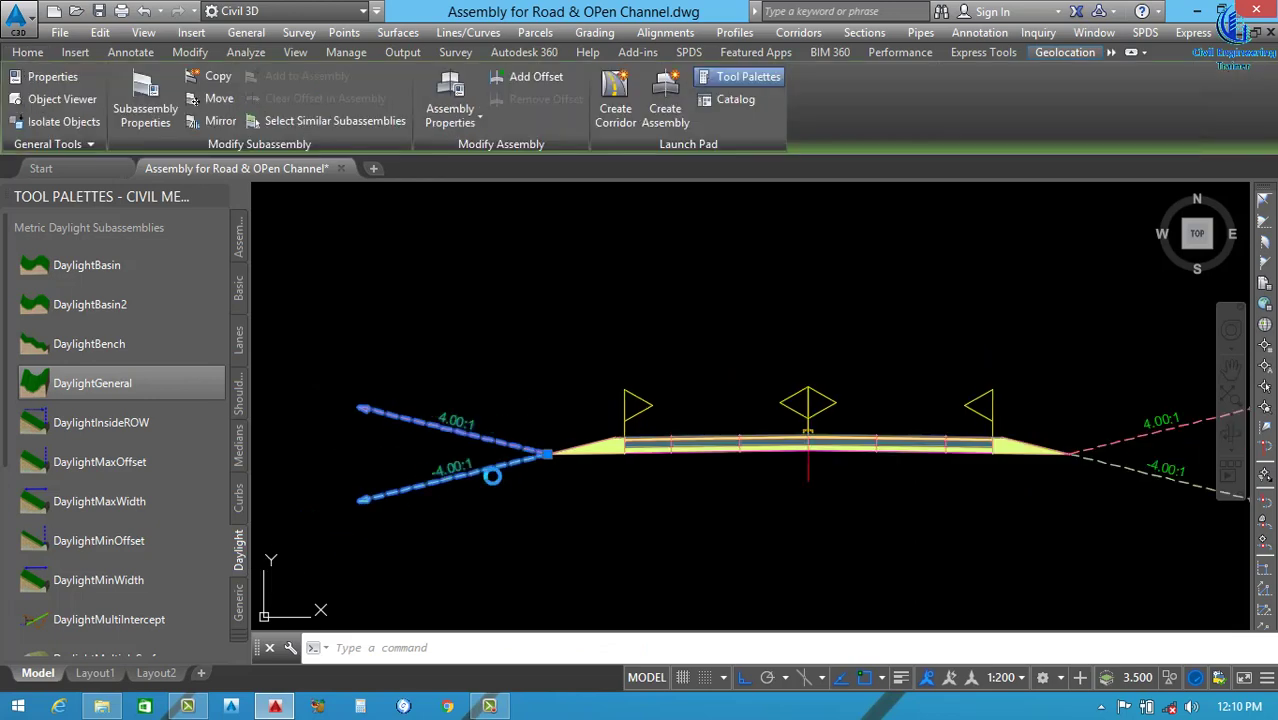
scroll(790, 476, "up", 6)
key("Escape")
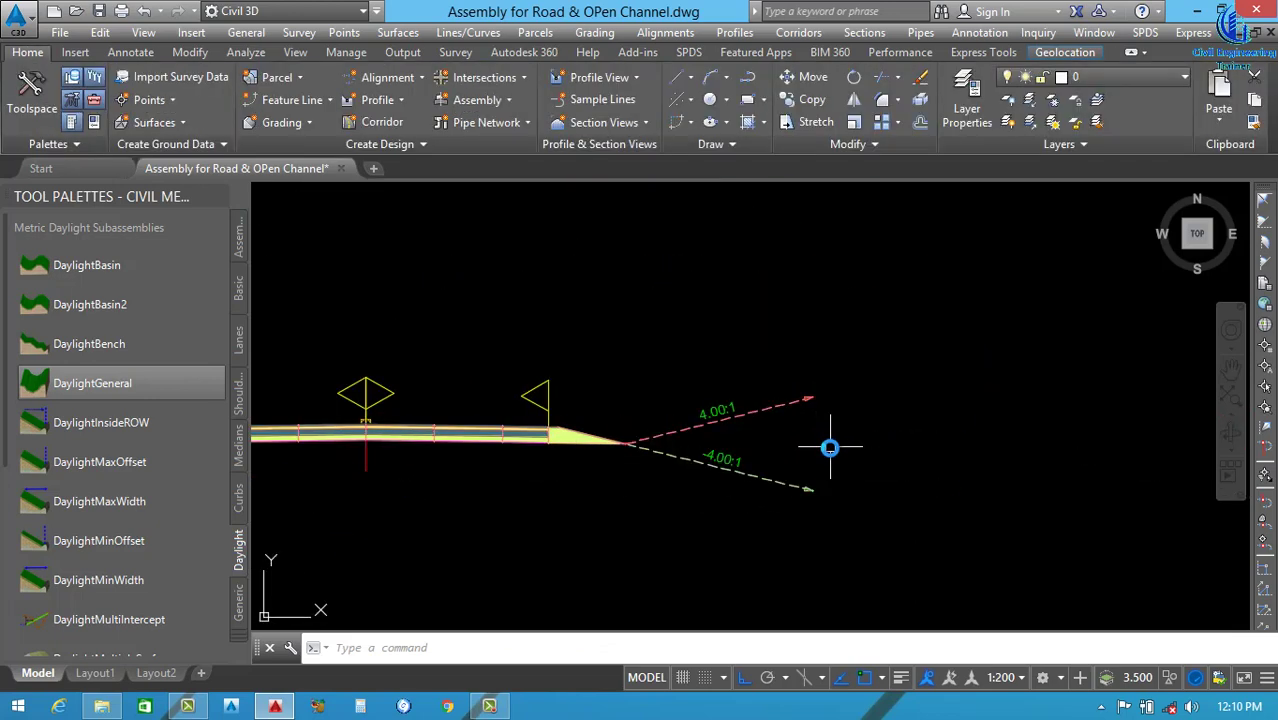
key("Return")
scroll(790, 475, "up", 4)
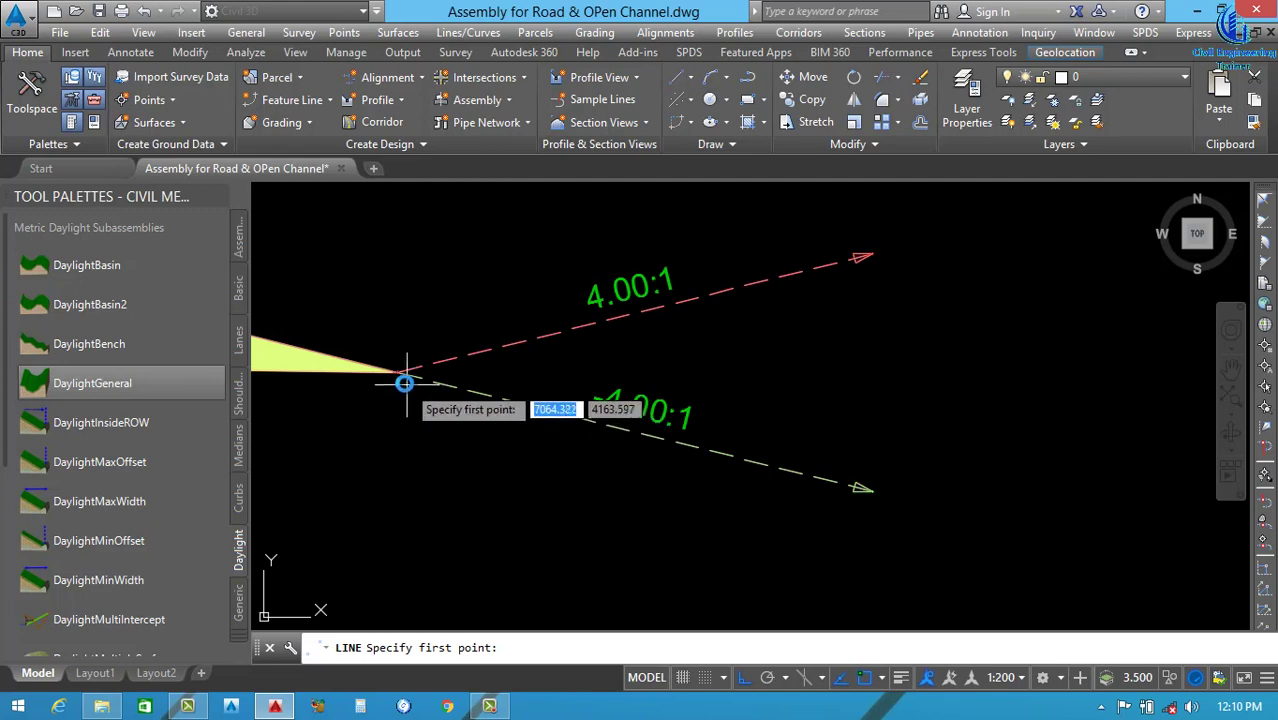
left_click(401, 376)
scroll(695, 460, "down", 2)
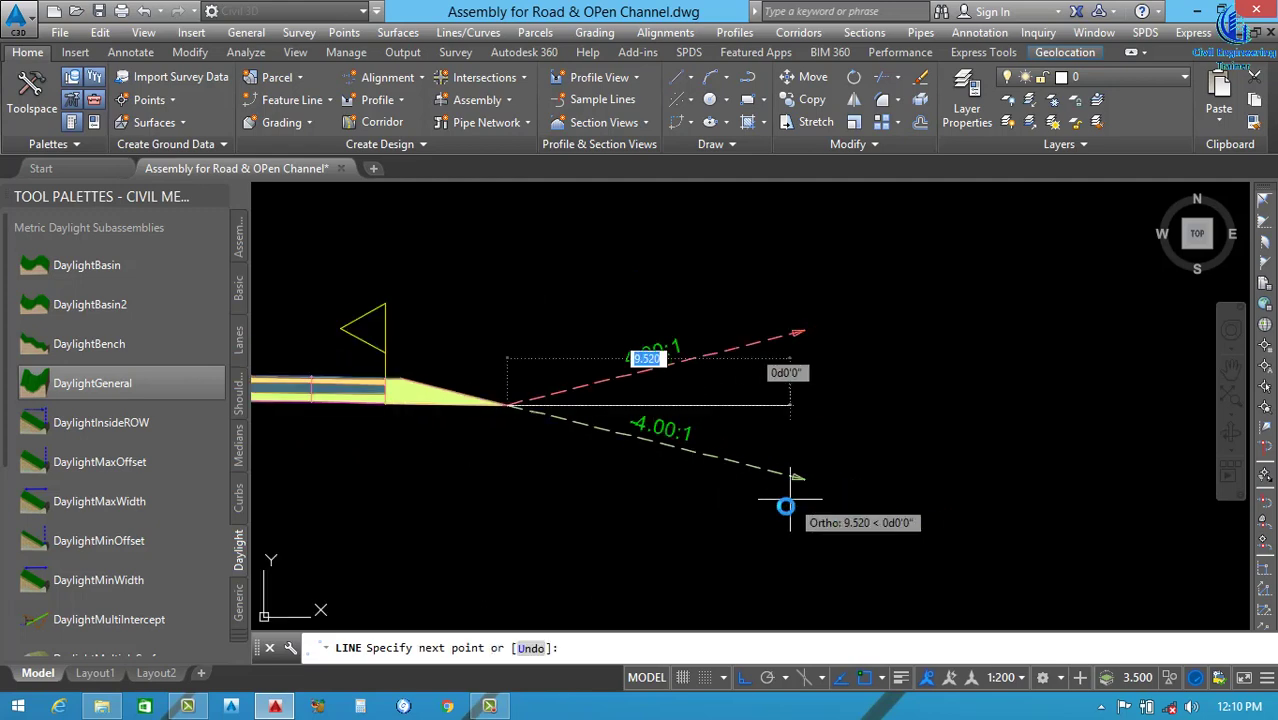
key("F8")
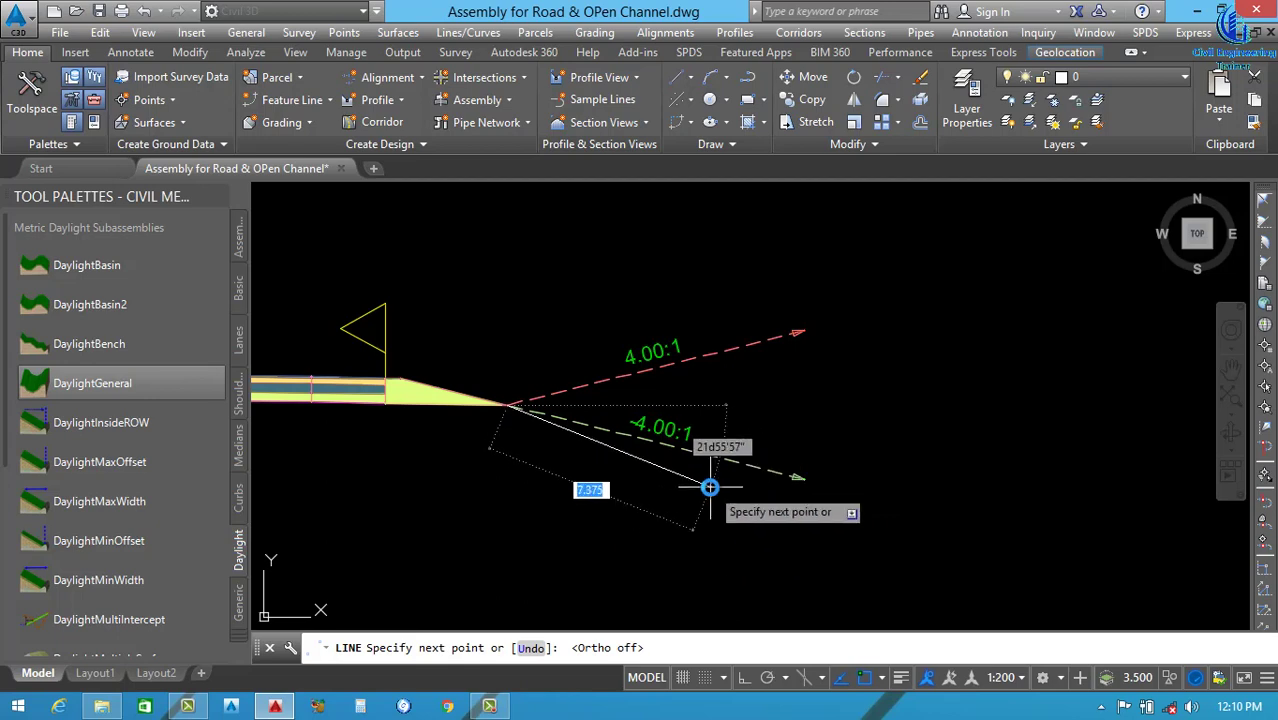
scroll(699, 460, "down", 2)
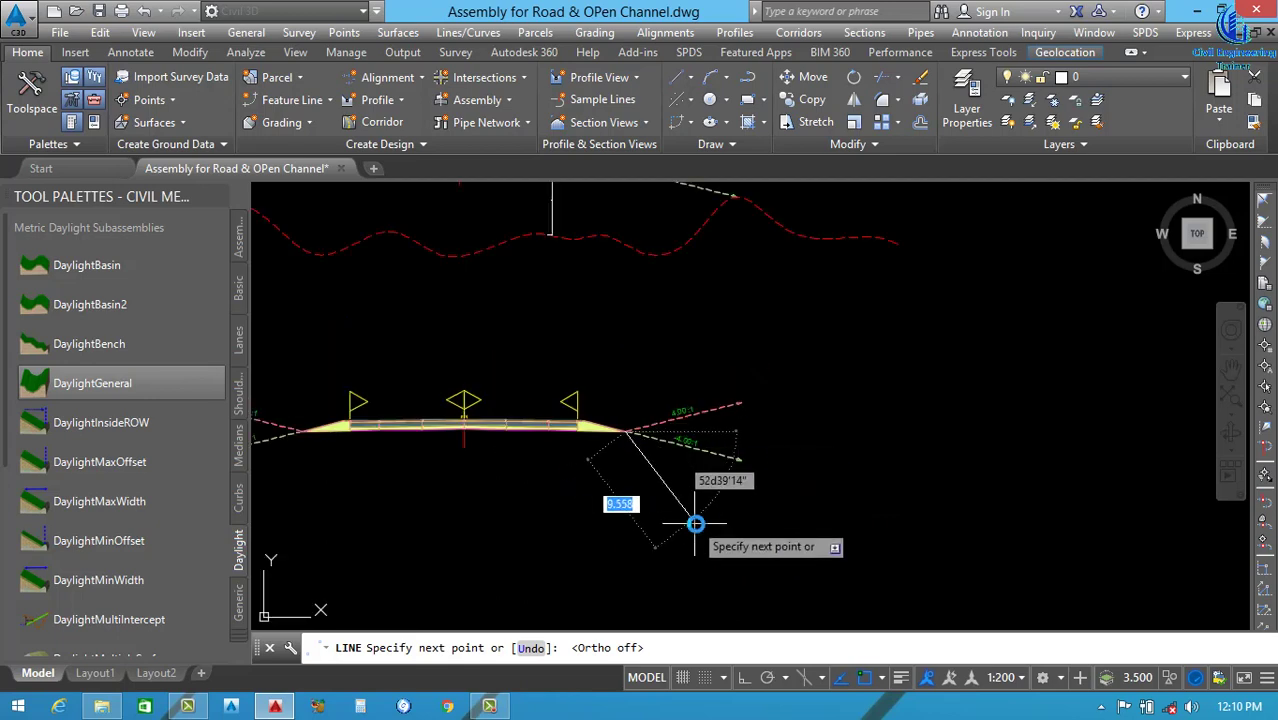
scroll(712, 508, "up", 4)
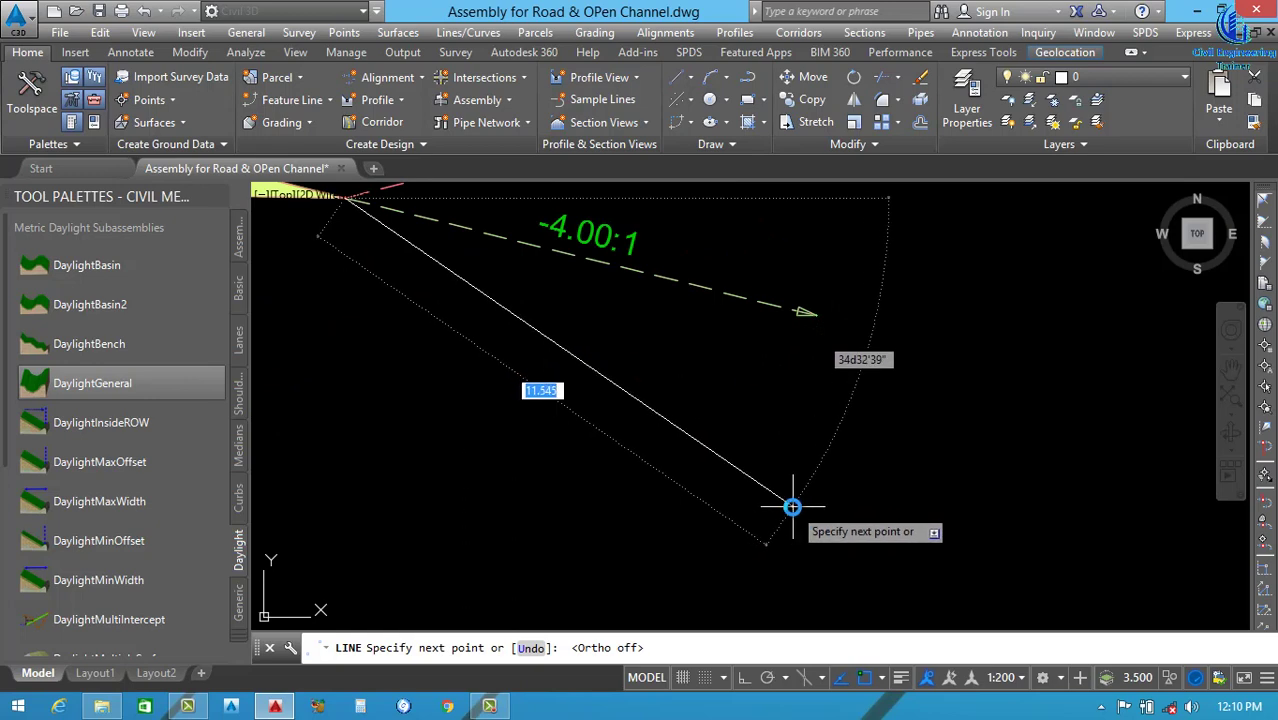
scroll(798, 498, "down", 6)
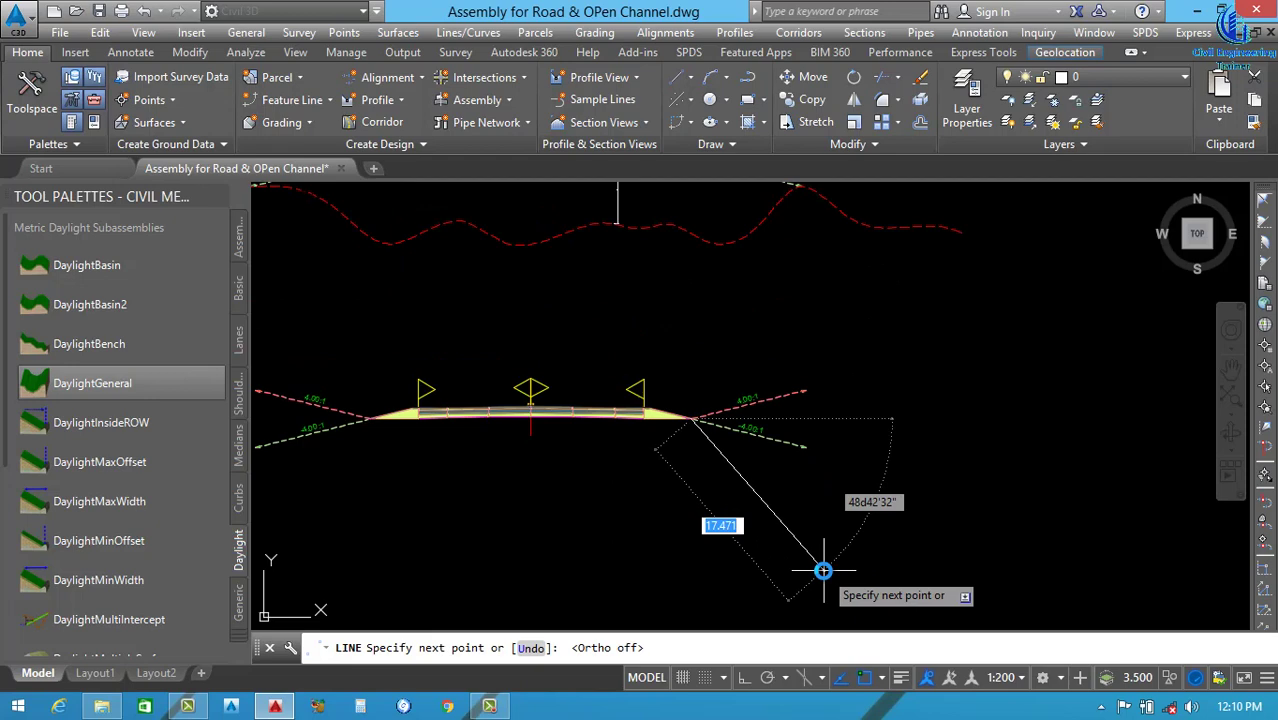
scroll(823, 571, "down", 3)
key("Escape")
scroll(790, 420, "up", 6)
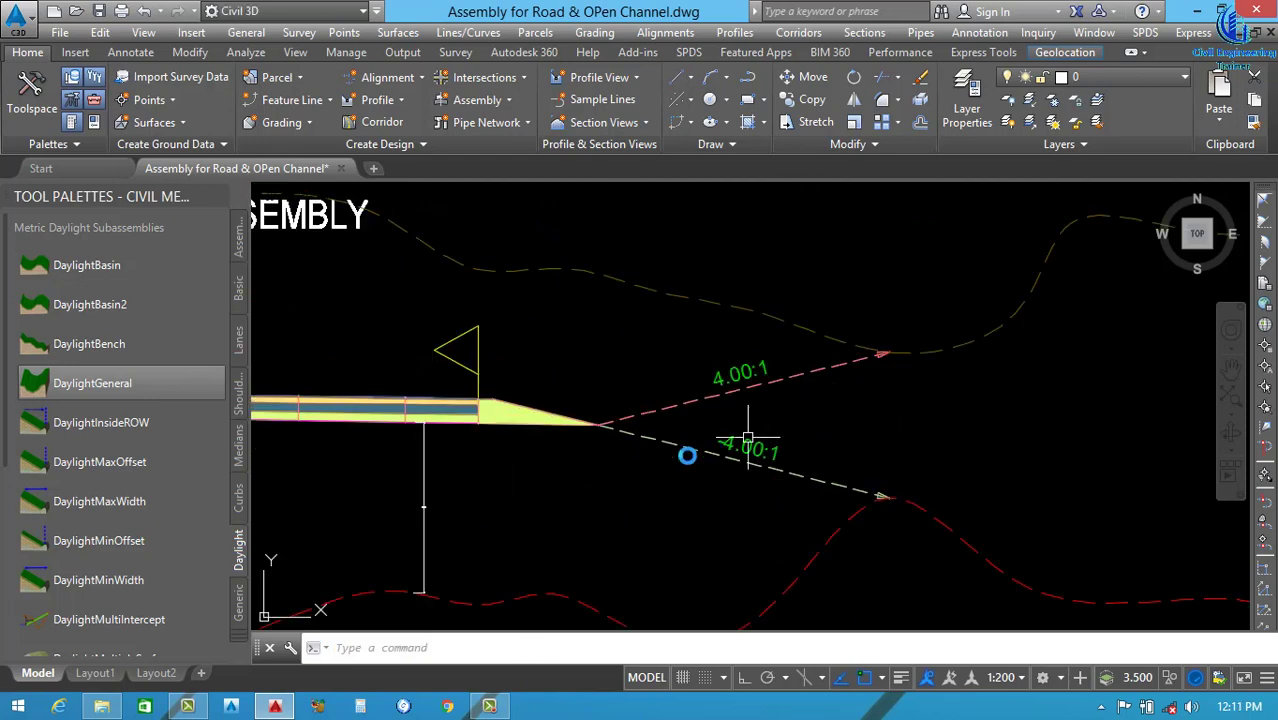
scroll(573, 409, "down", 3)
key("Return")
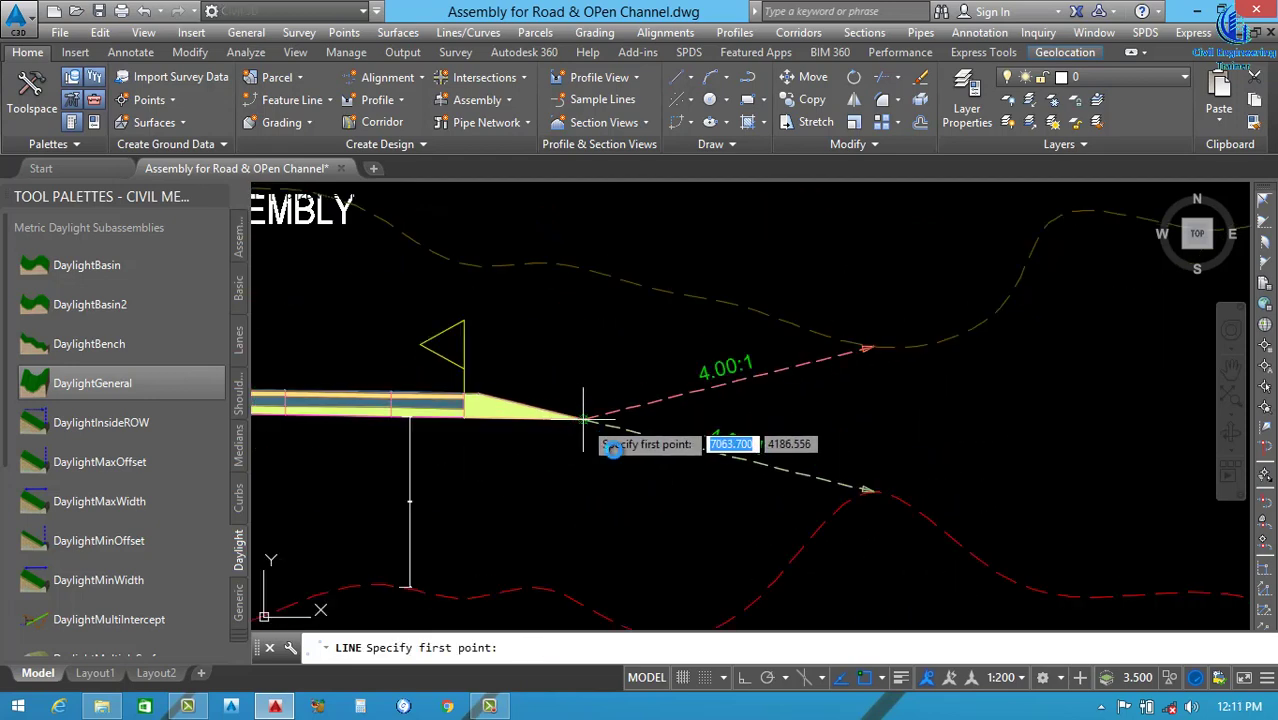
left_click(583, 432)
scroll(705, 525, "down", 3)
scroll(725, 518, "up", 3)
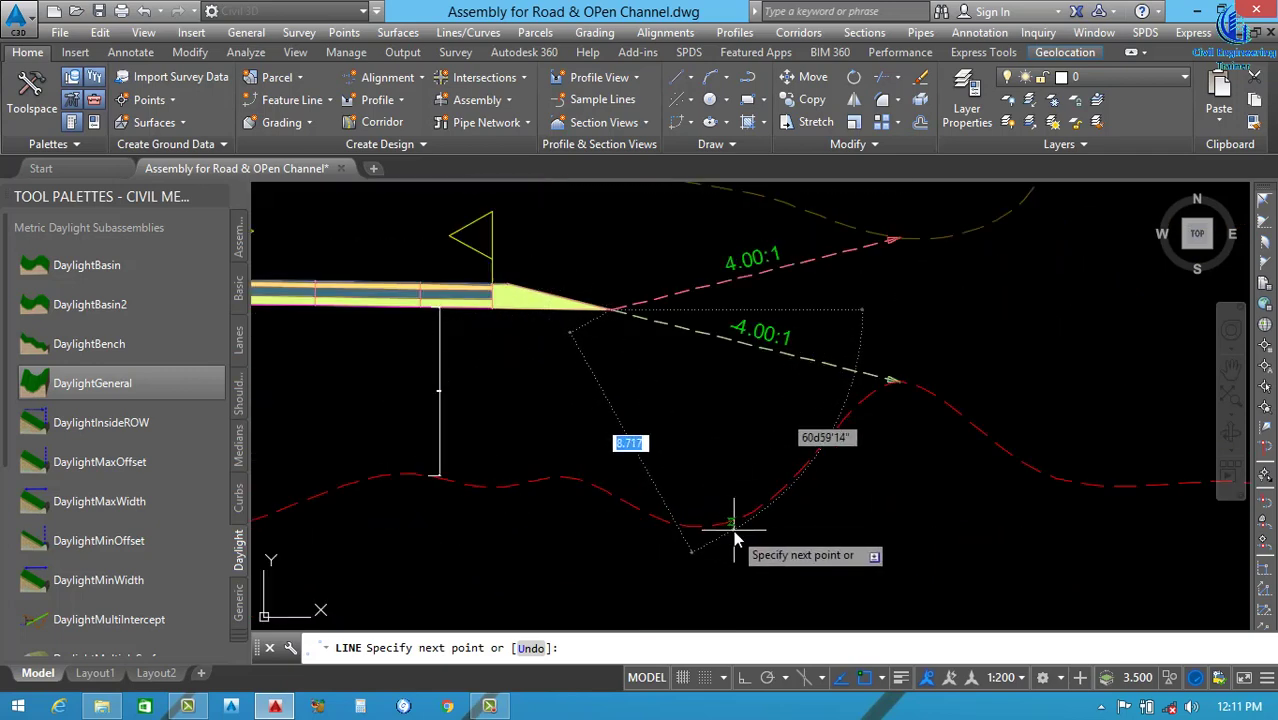
key("Escape")
Move the whole ROAD-12 assembly together with its title slightly to the left, towards the open channel assembly.
scroll(762, 434, "down", 5)
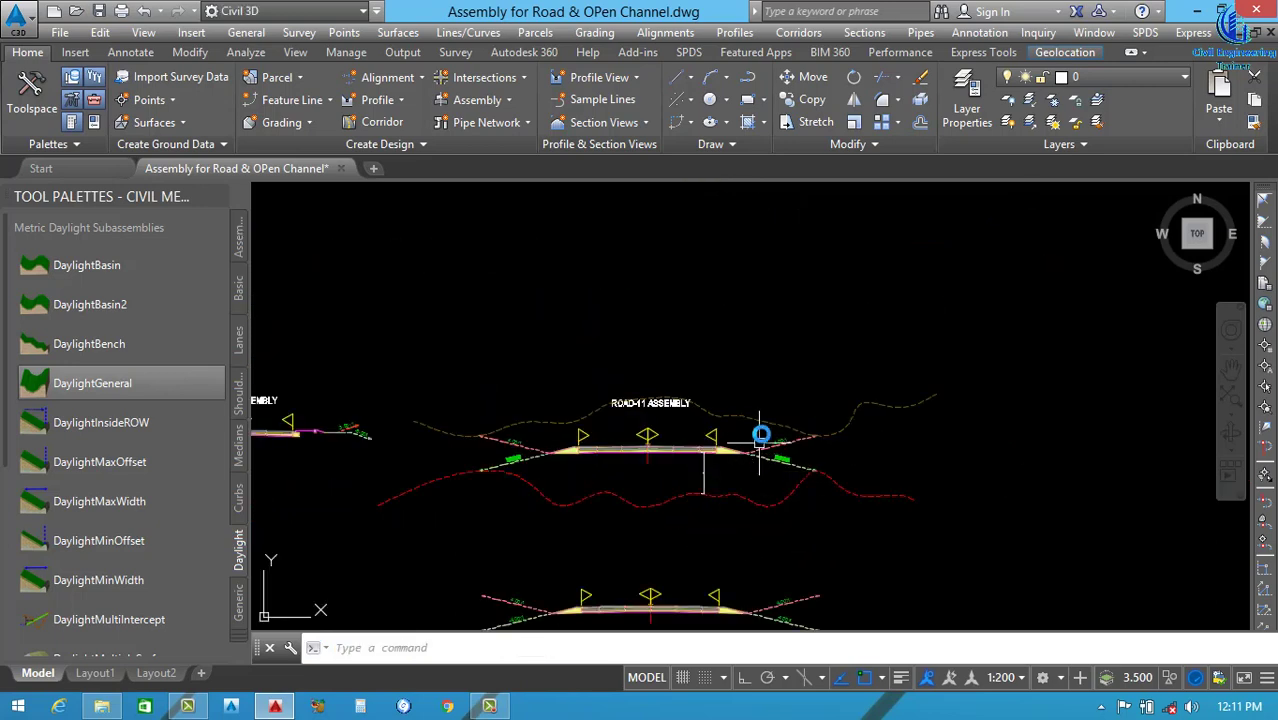
scroll(730, 491, "up", 3)
scroll(723, 432, "up", 5)
scroll(927, 489, "down", 5)
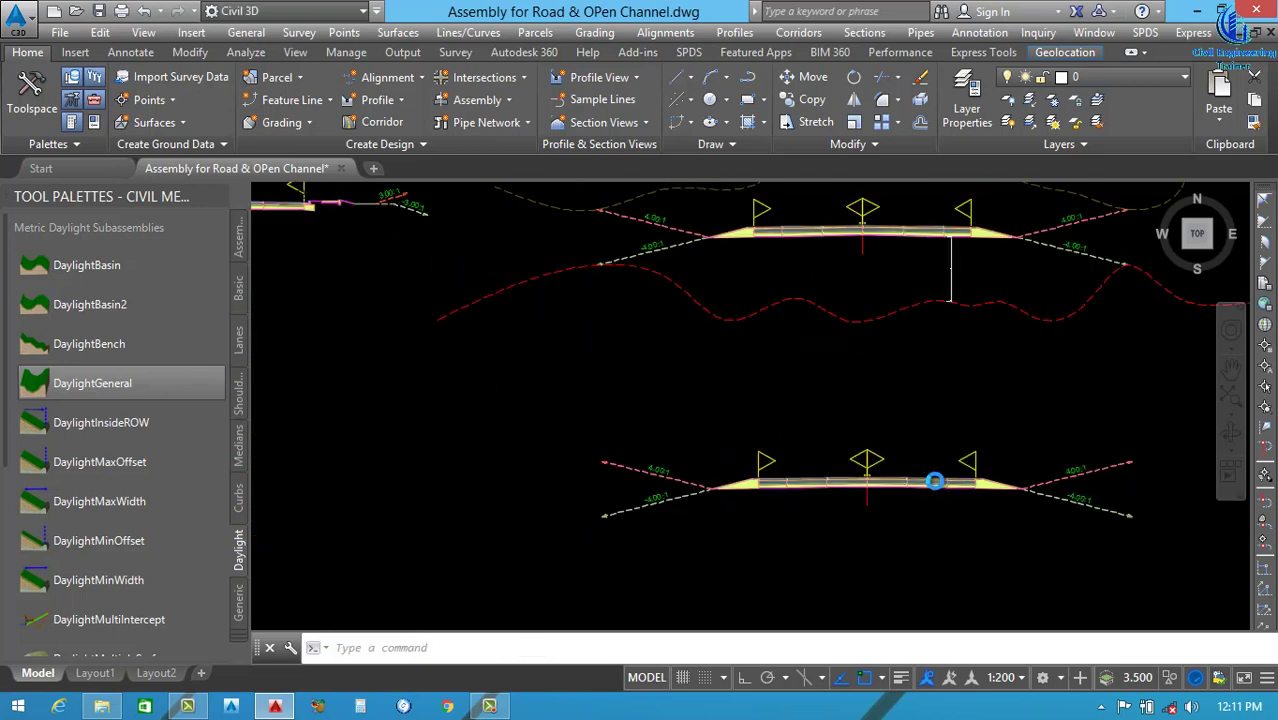
scroll(559, 479, "down", 3)
scroll(701, 462, "up", 6)
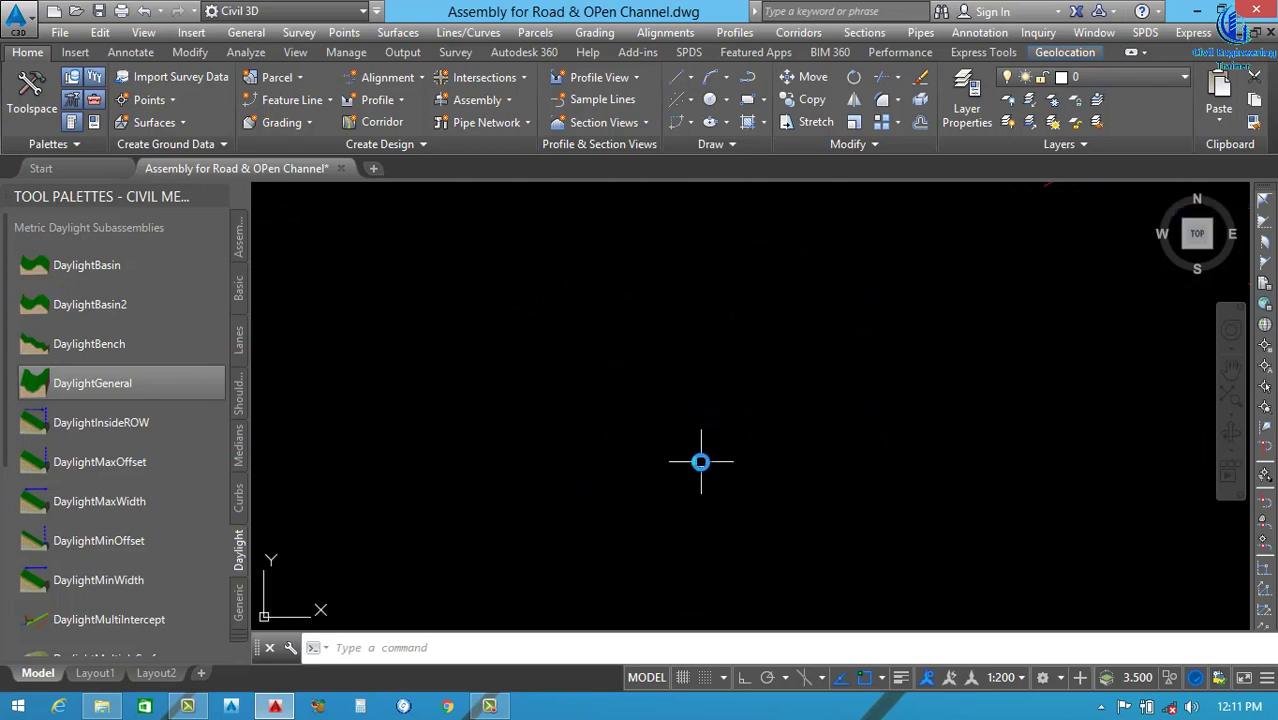
scroll(690, 452, "down", 5)
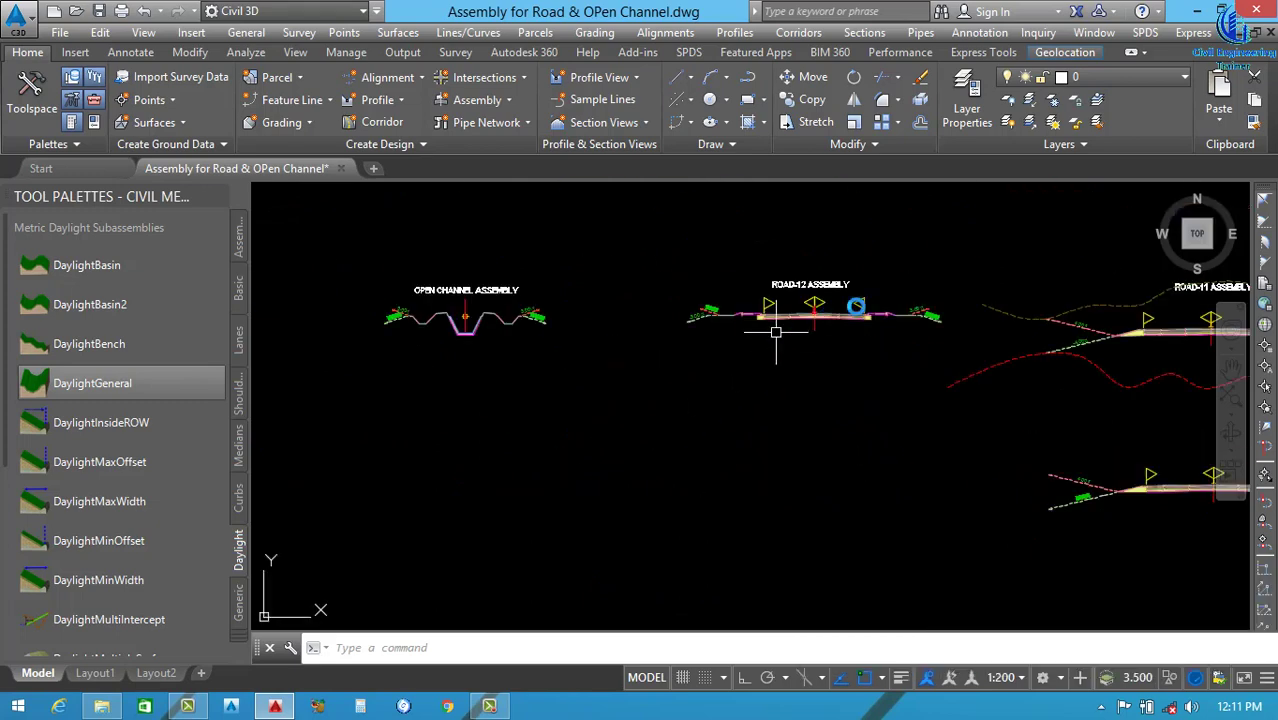
left_click(668, 243)
left_click(950, 348)
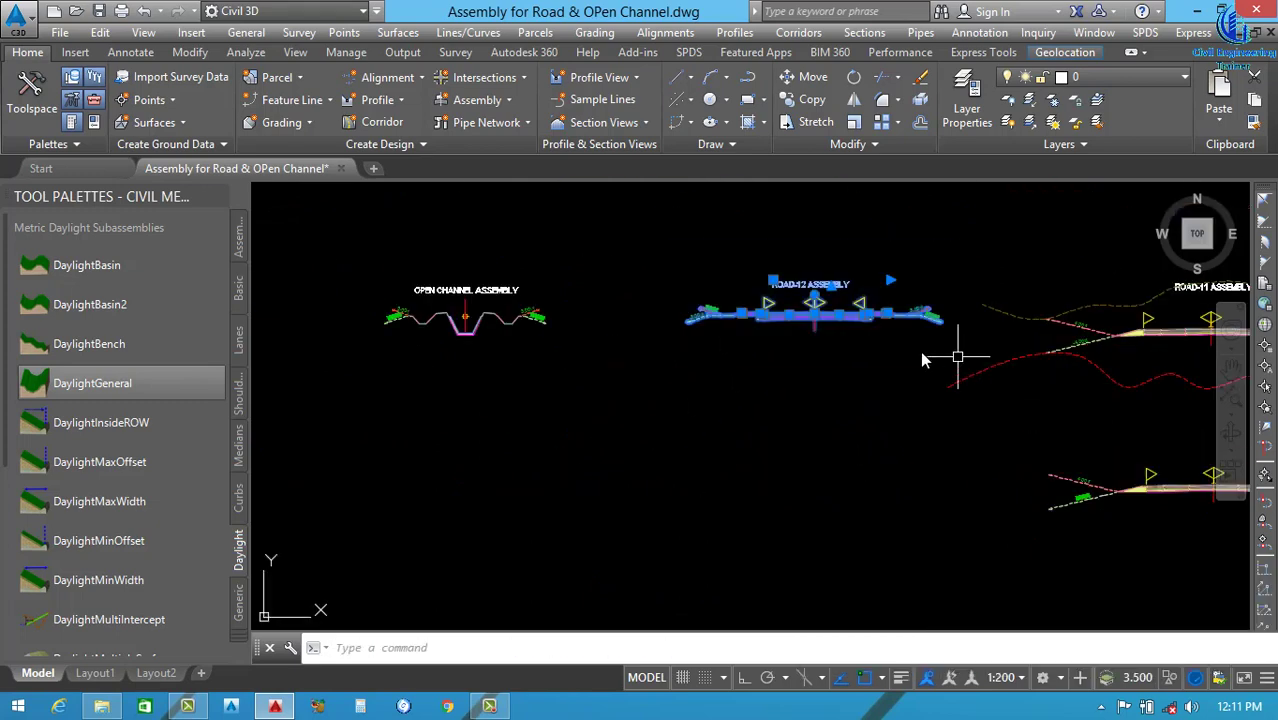
type("m")
key("Return")
left_click(814, 403)
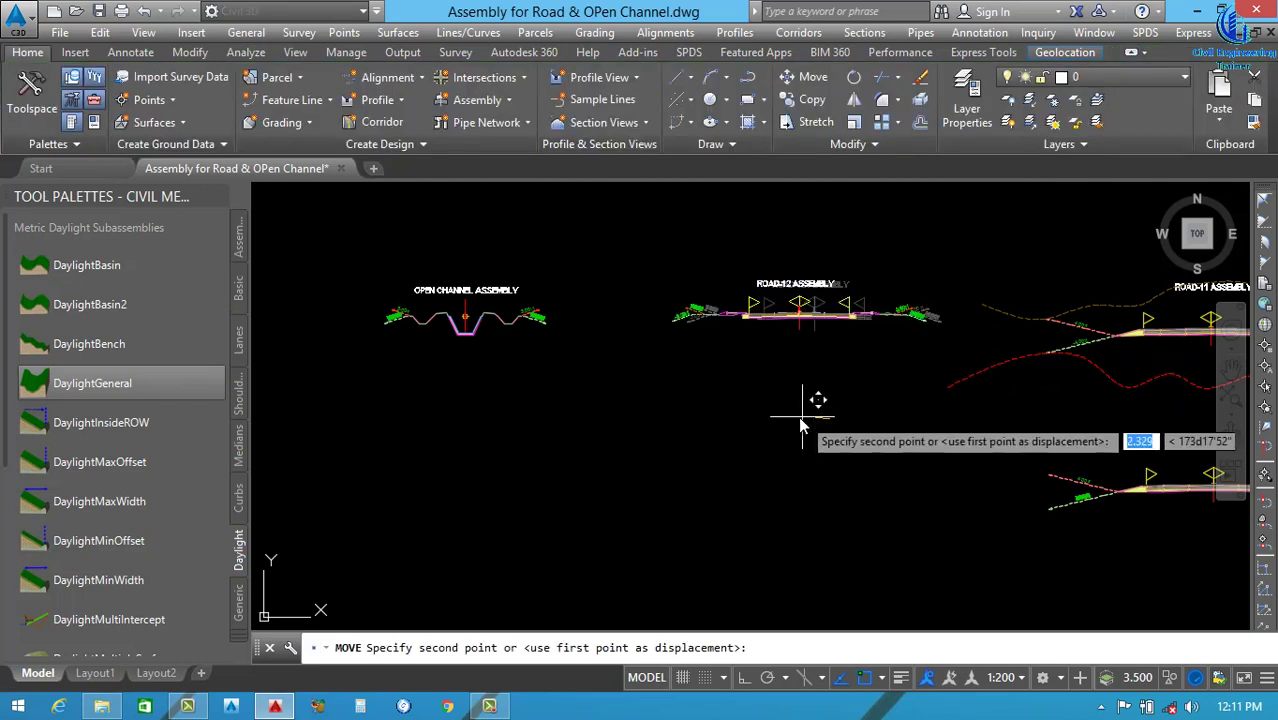
left_click(782, 400)
Create an assembly named Road-10 of type Other with Basic style and All Codes, placing its baseline below the ROAD-12 assembly.
scroll(788, 362, "up", 6)
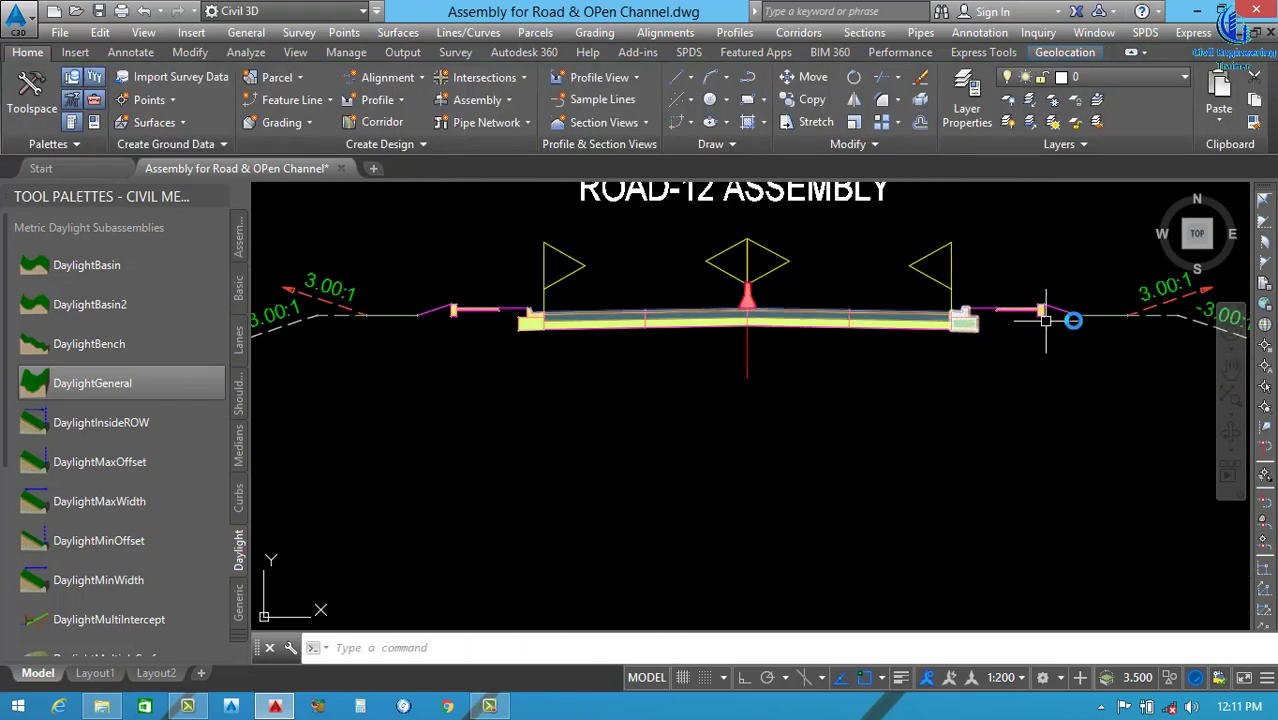
scroll(765, 343, "down", 2)
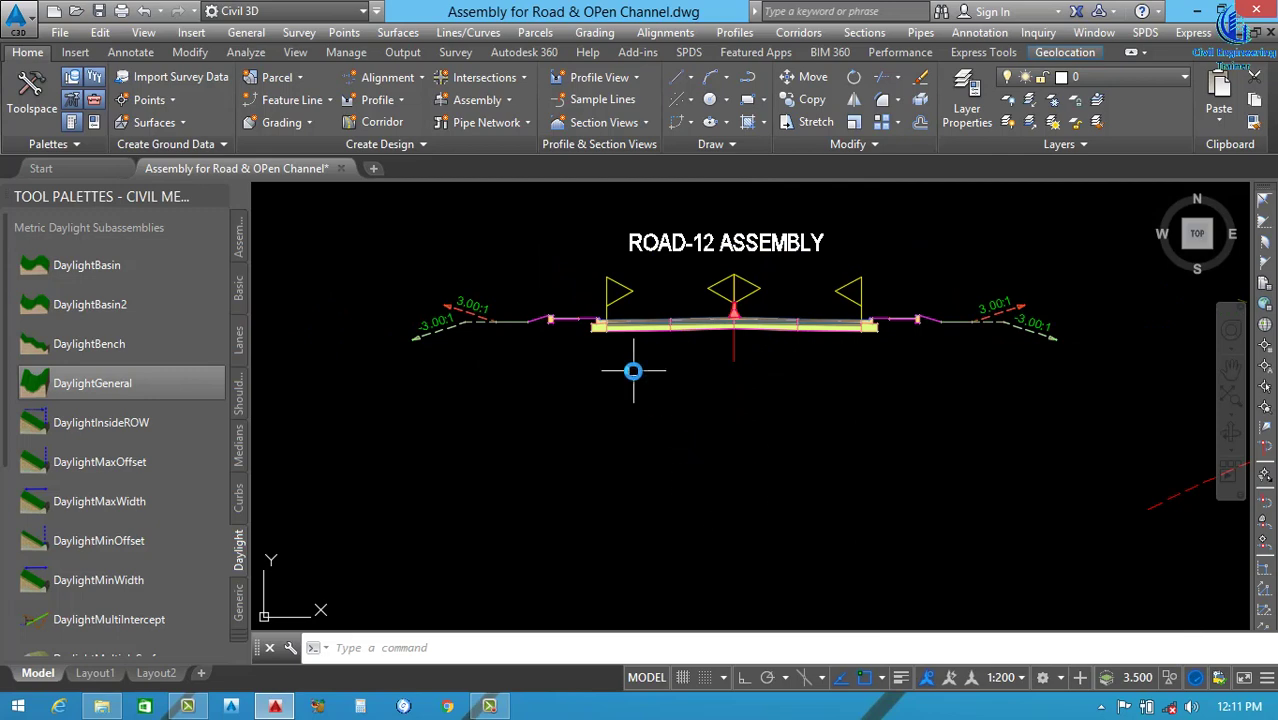
left_click(476, 104)
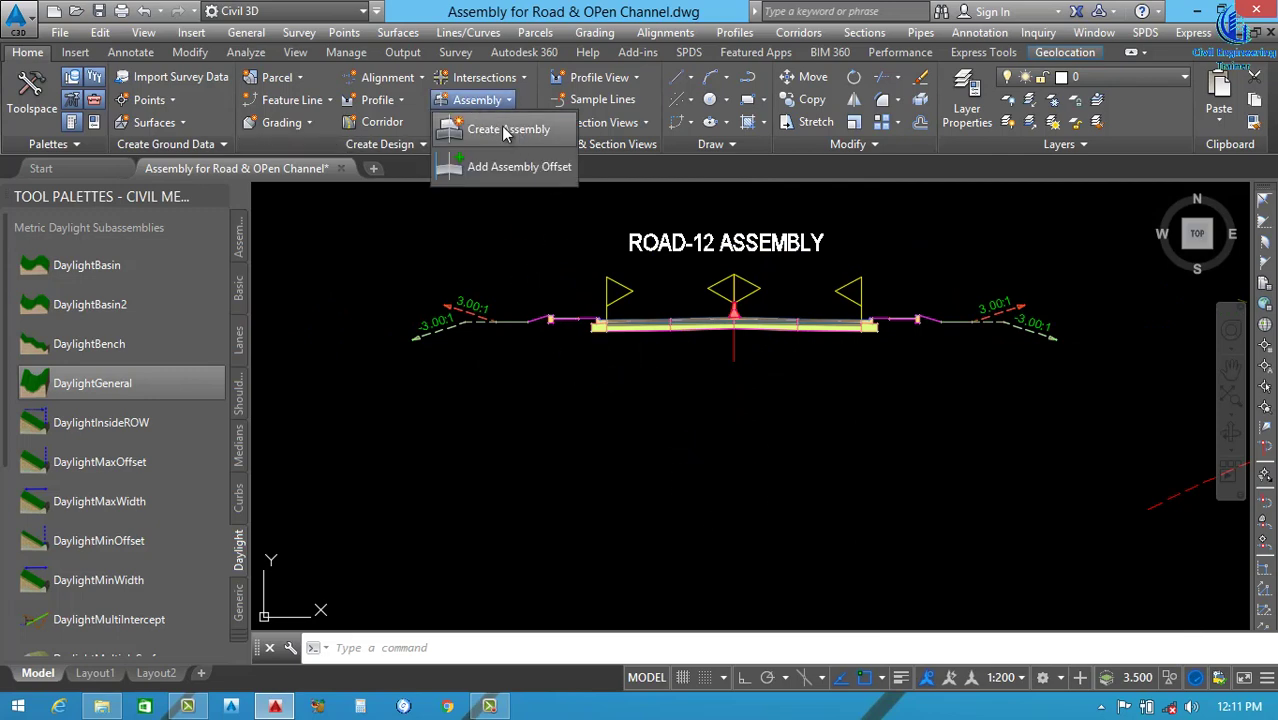
left_click(503, 128)
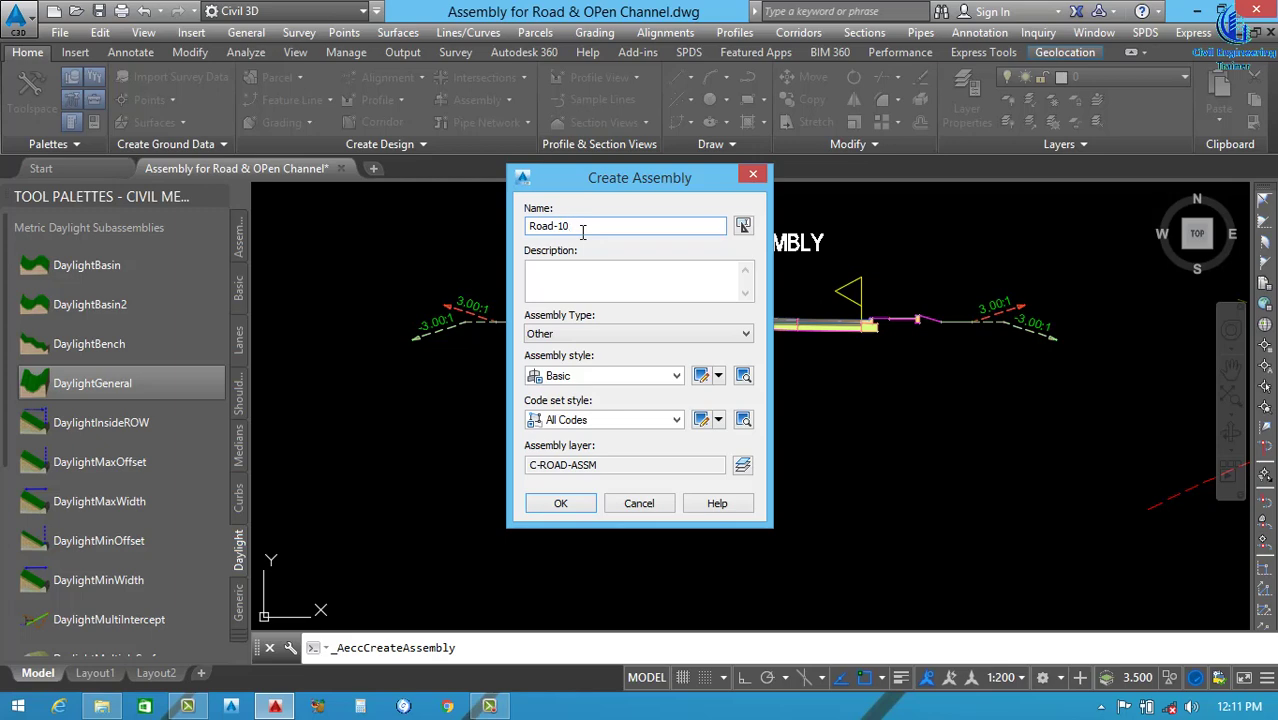
left_click(561, 504)
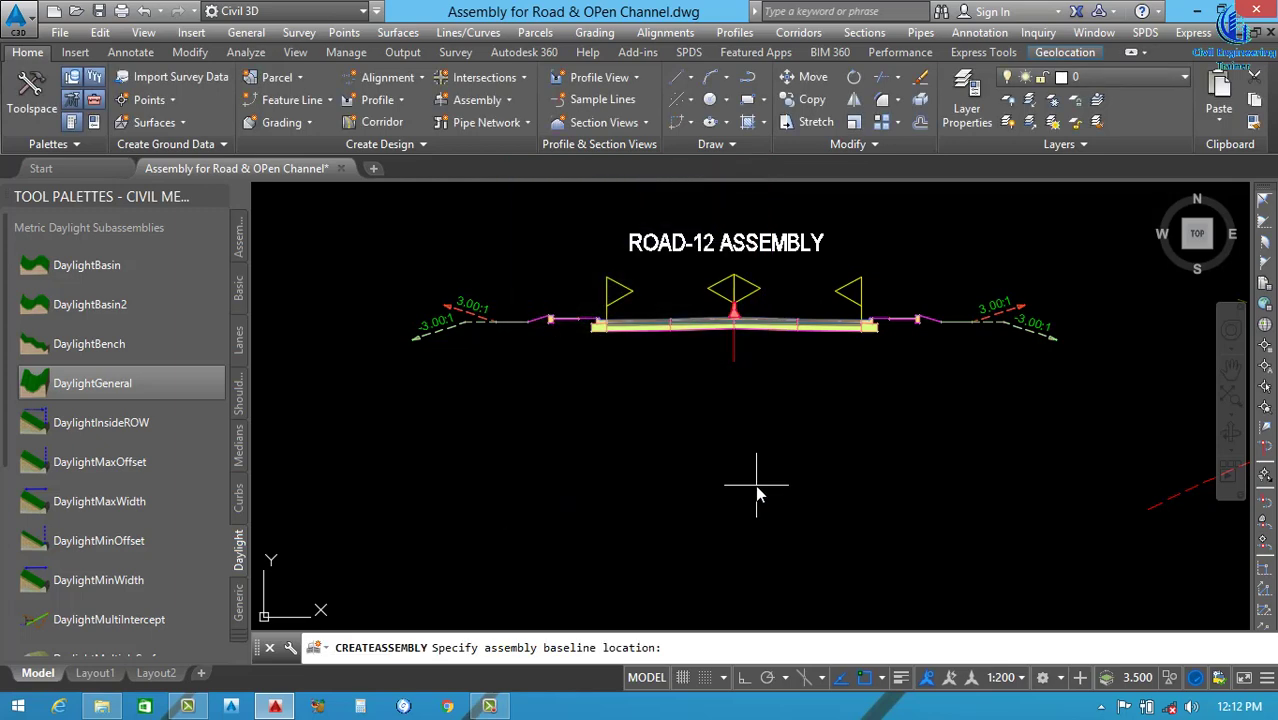
left_click(739, 577)
scroll(745, 455, "down", 2)
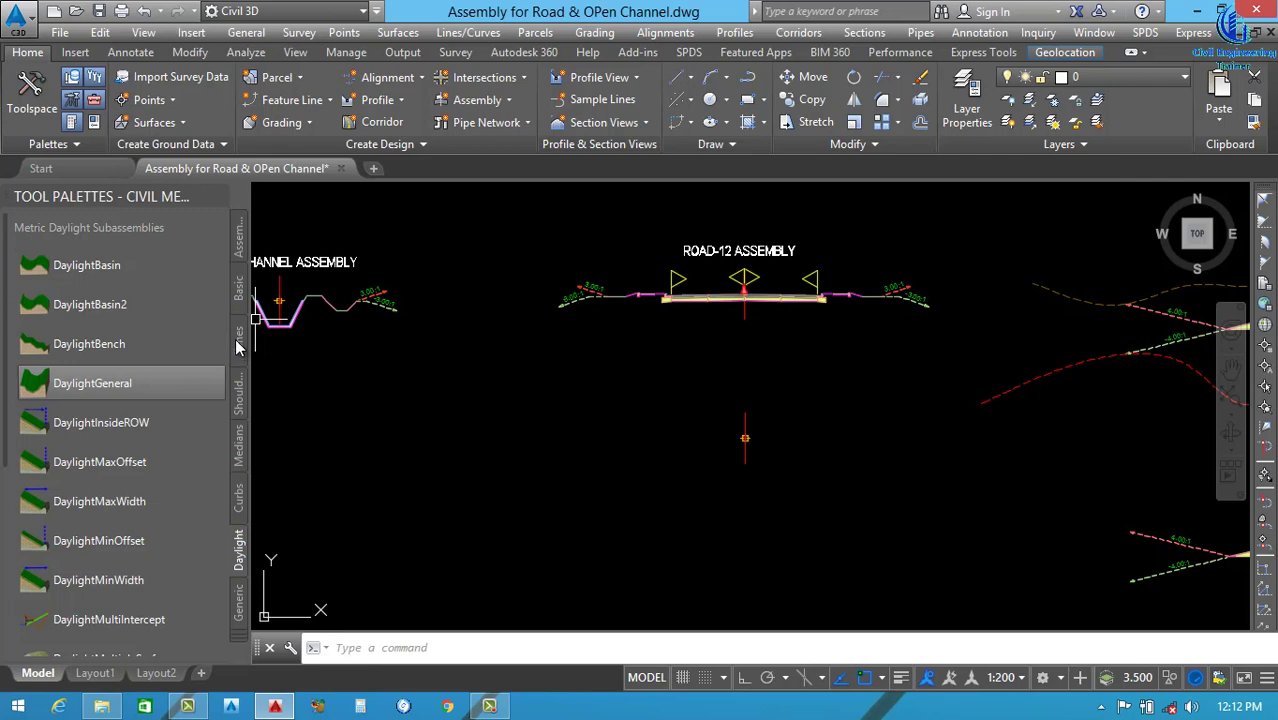
Attach a LaneSuperelevationAOR subassembly with side Right to the baseline marker of the Road-10 assembly.
left_click(220, 197)
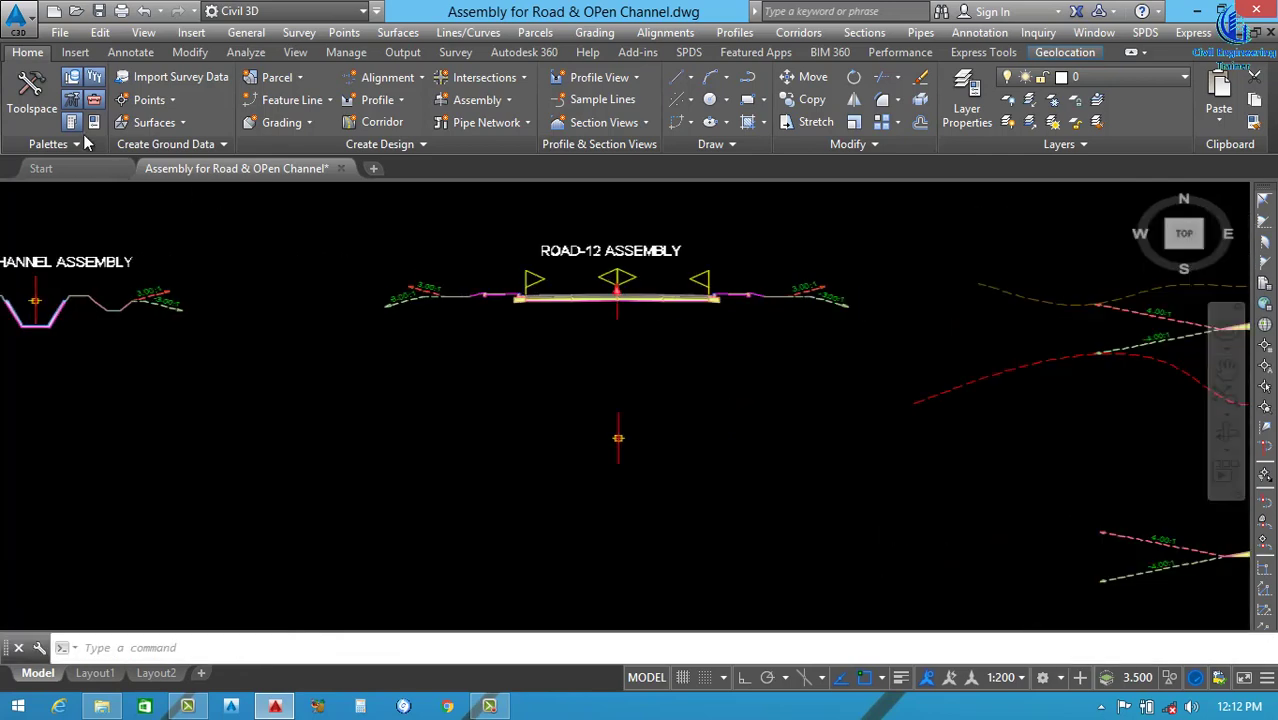
key("ctrl+3")
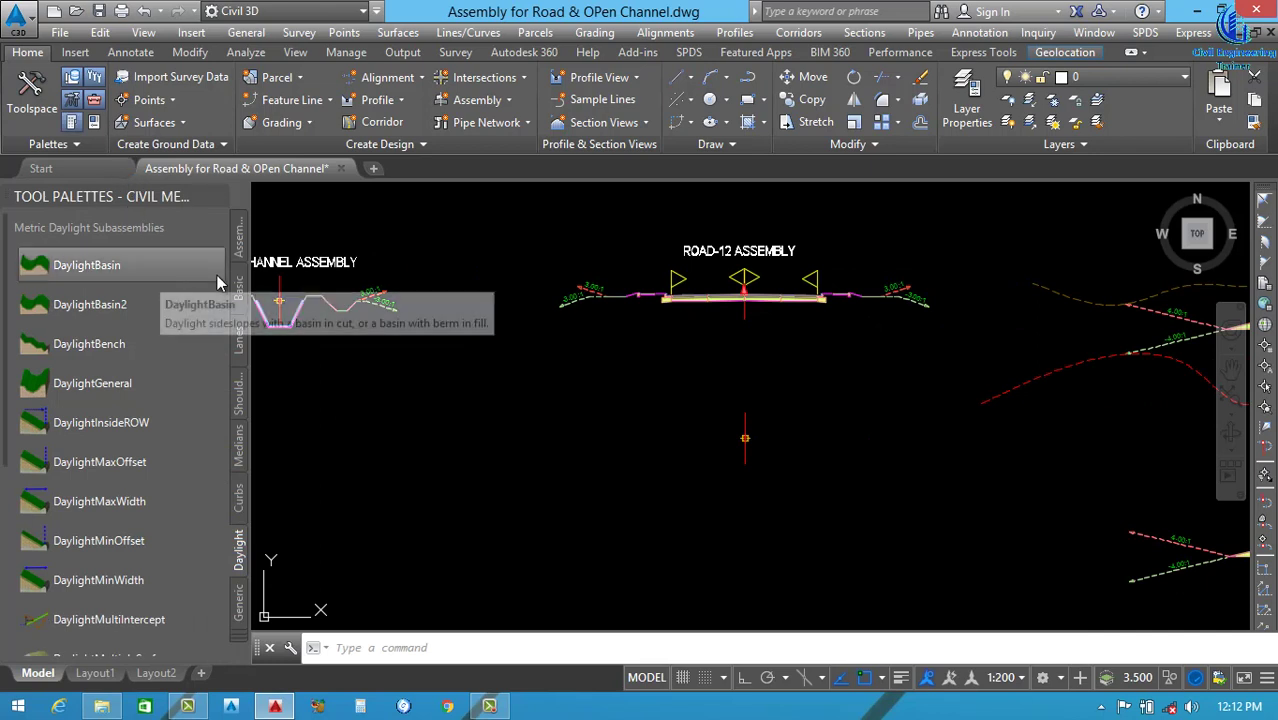
left_click(238, 338)
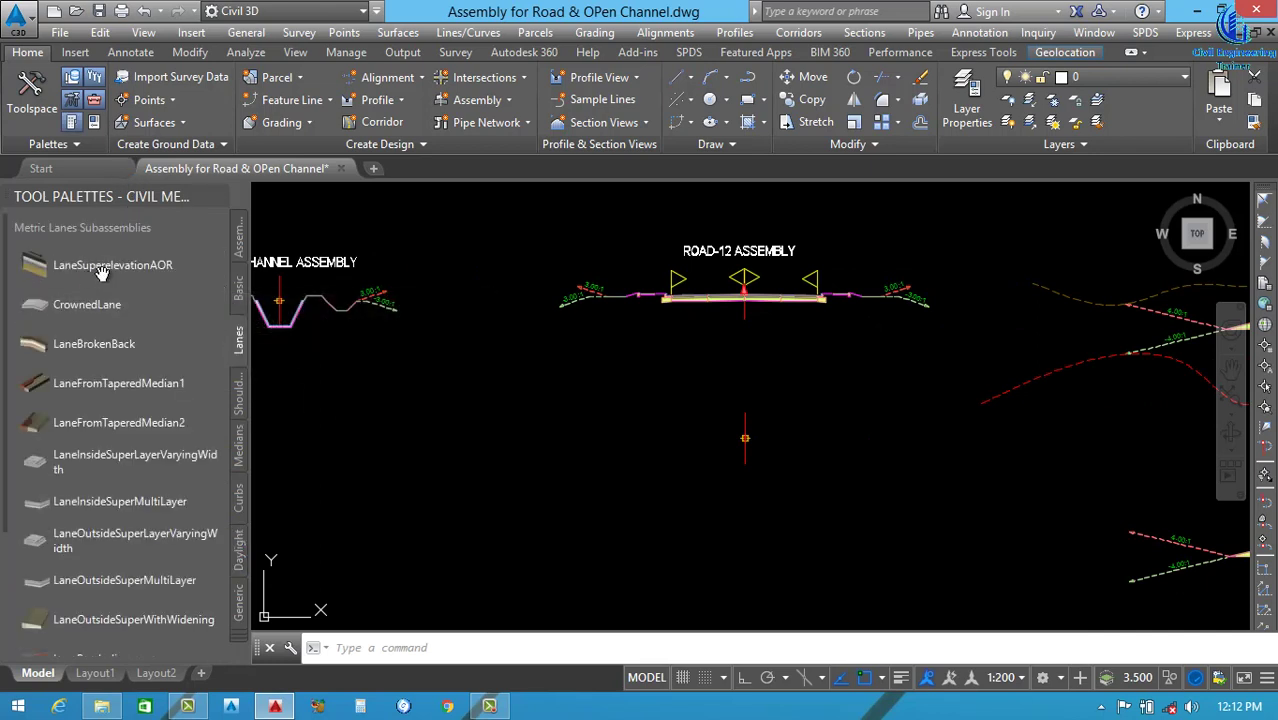
left_click(100, 300)
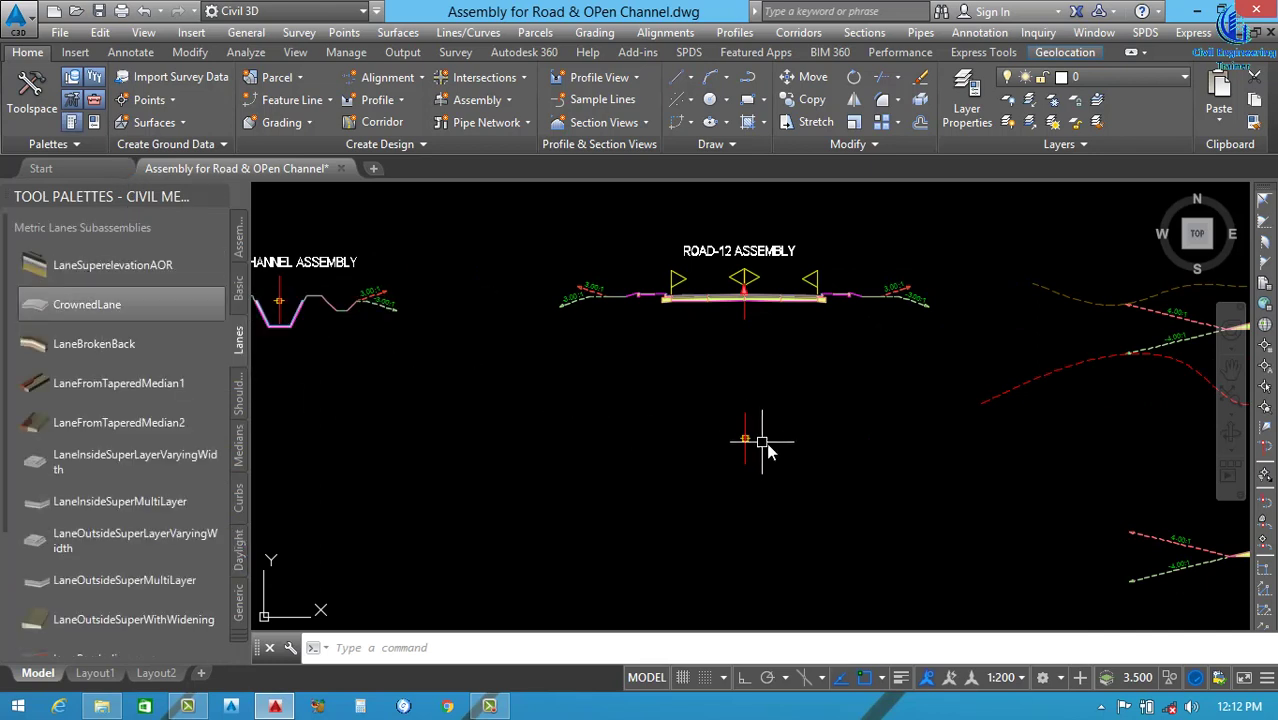
left_click(114, 266)
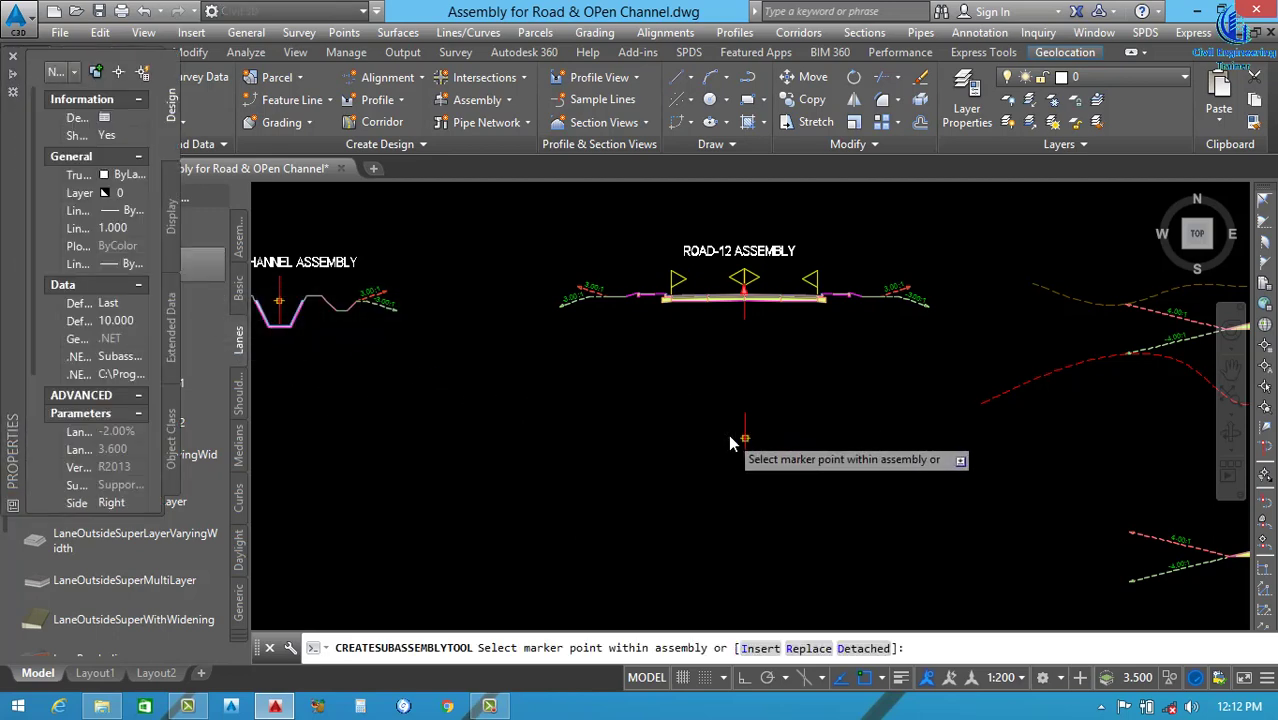
scroll(736, 441, "up", 5)
scroll(836, 463, "up", 10)
scroll(827, 471, "down", 2)
left_click(756, 474)
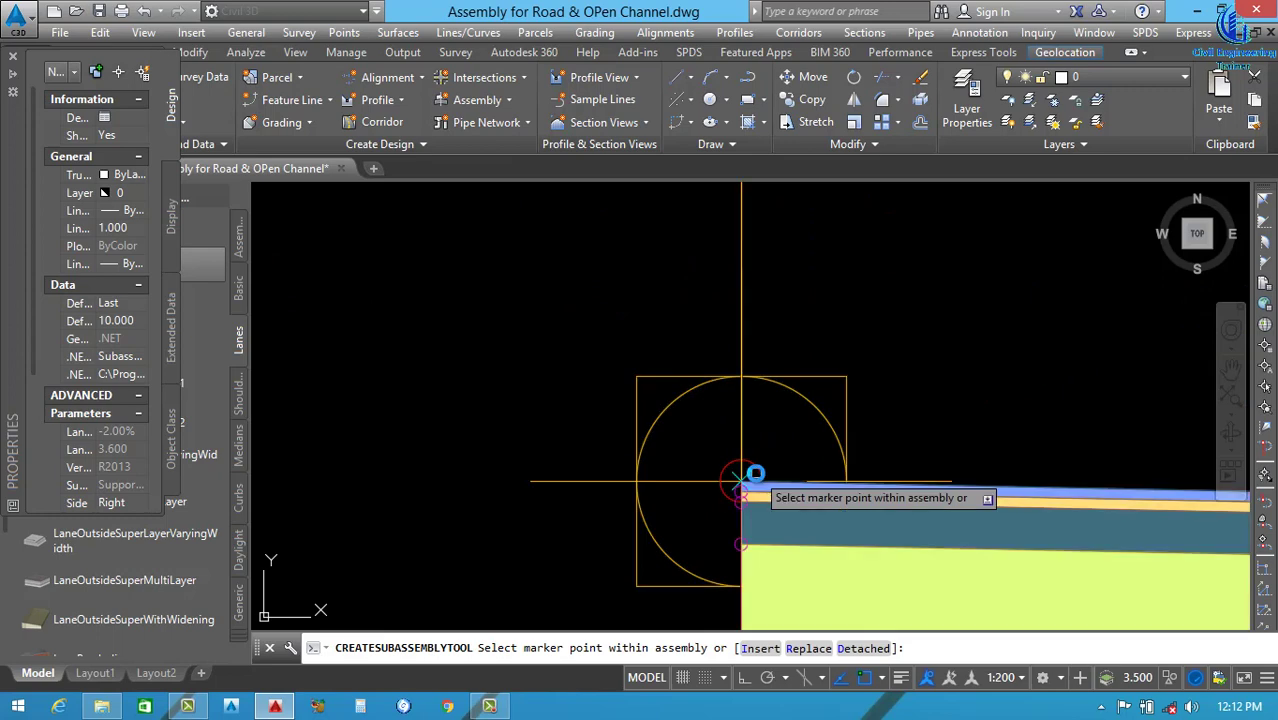
scroll(700, 455, "down", 5)
scroll(658, 441, "down", 4)
left_click(239, 242)
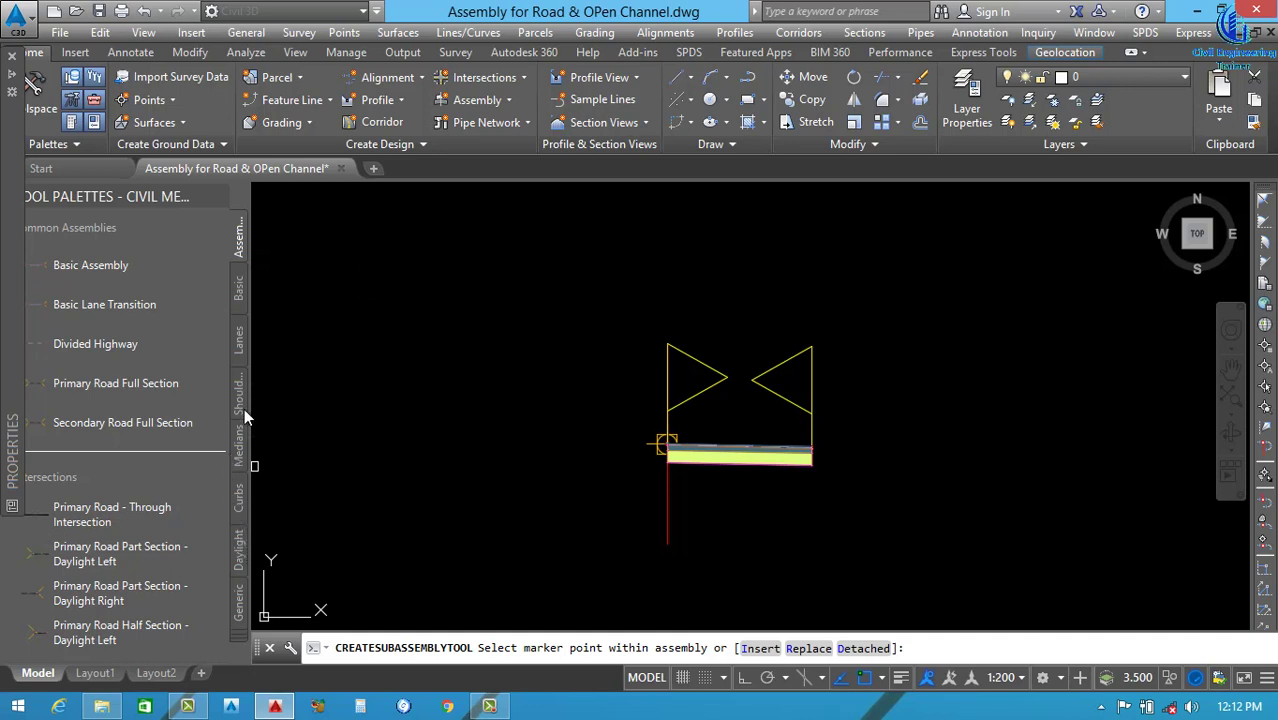
left_click(238, 341)
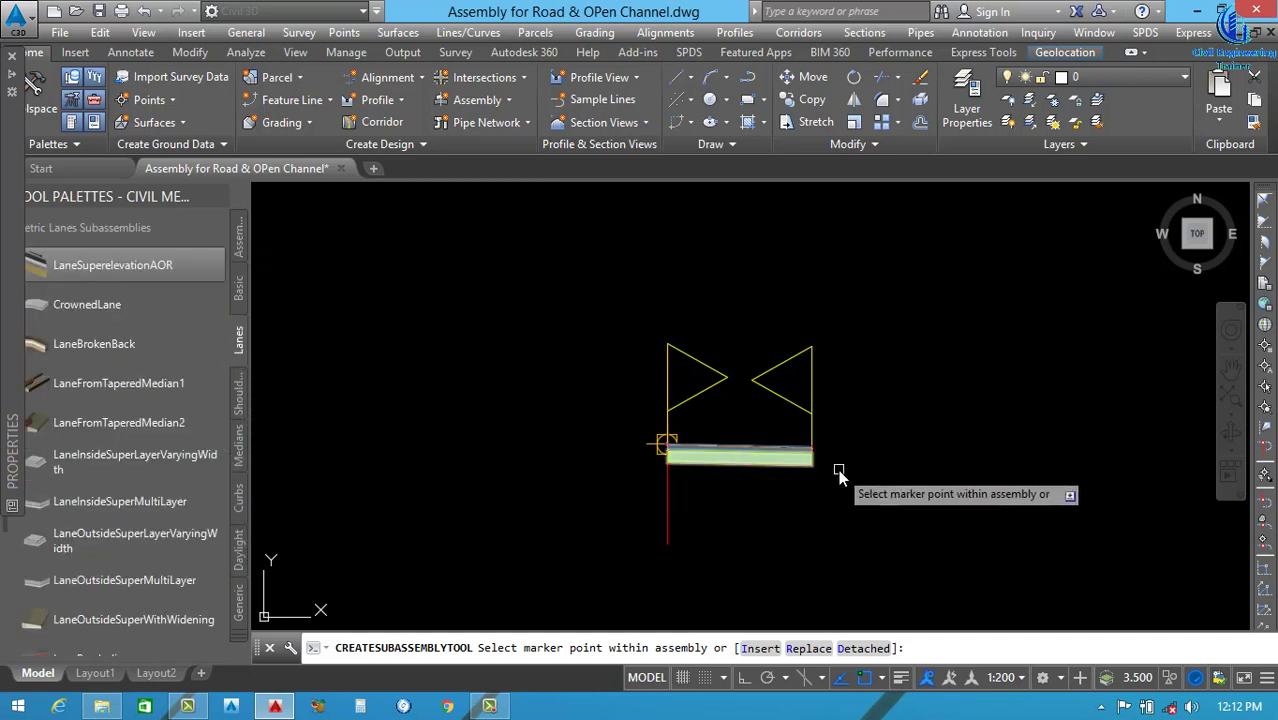
scroll(743, 462, "up", 6)
left_click(776, 365)
left_click(692, 477)
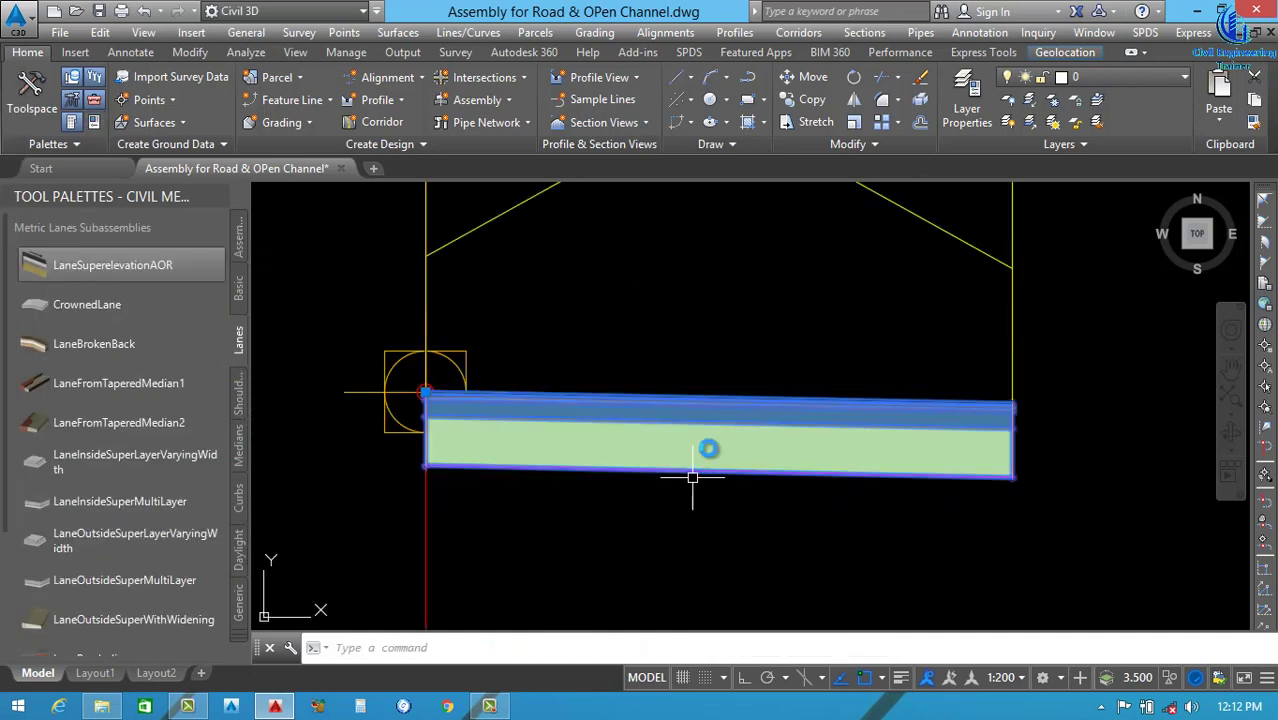
right_click(706, 450)
left_click(762, 245)
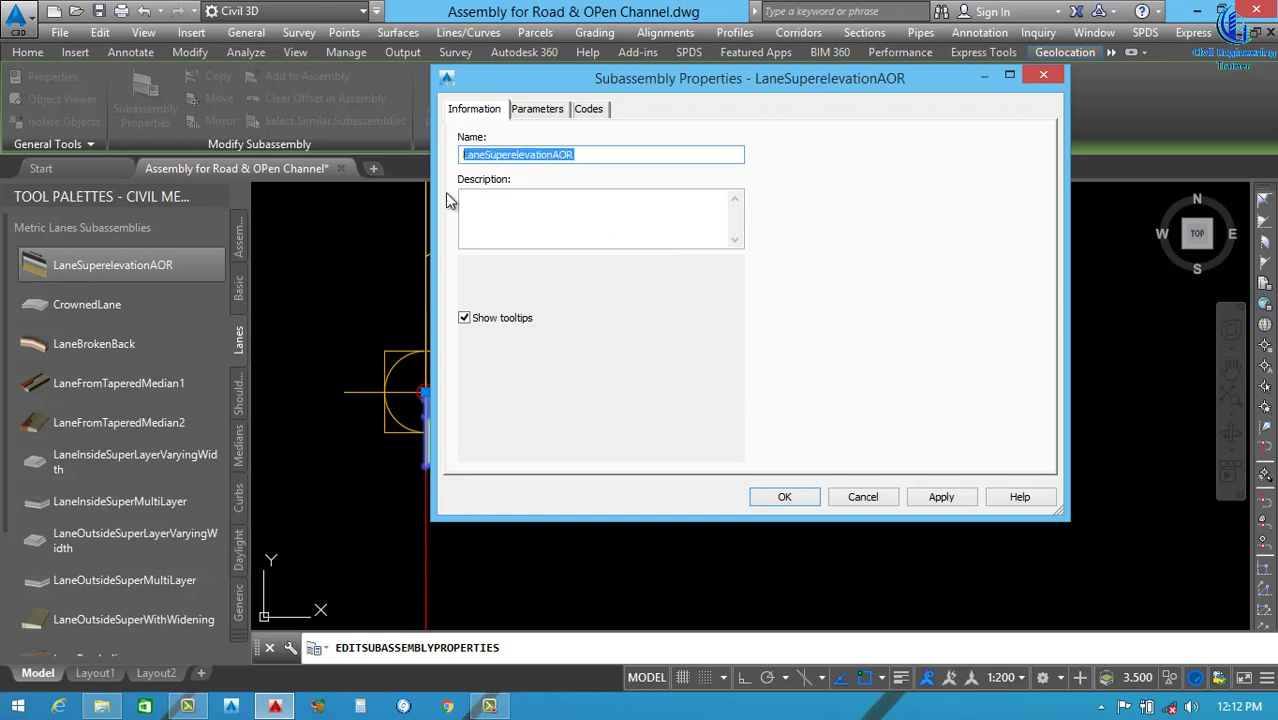
type("LAnde")
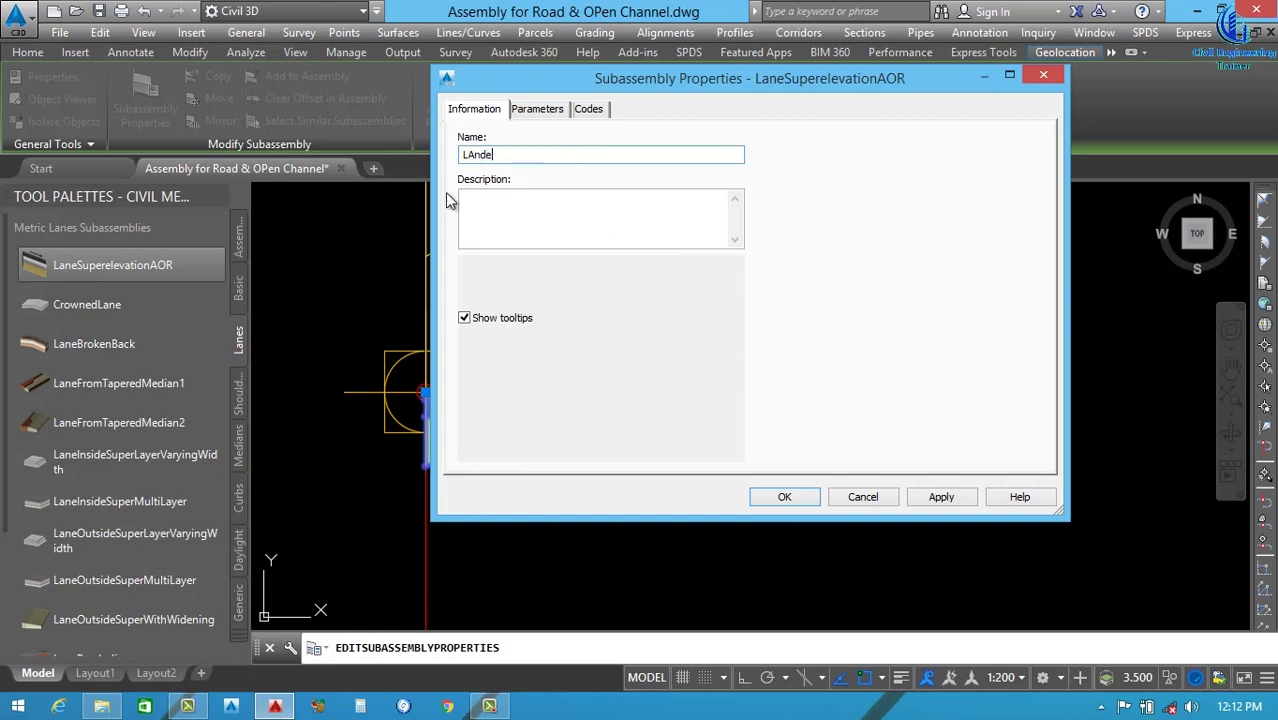
key("BackSpace")
key("BackSpace")
key("Escape")
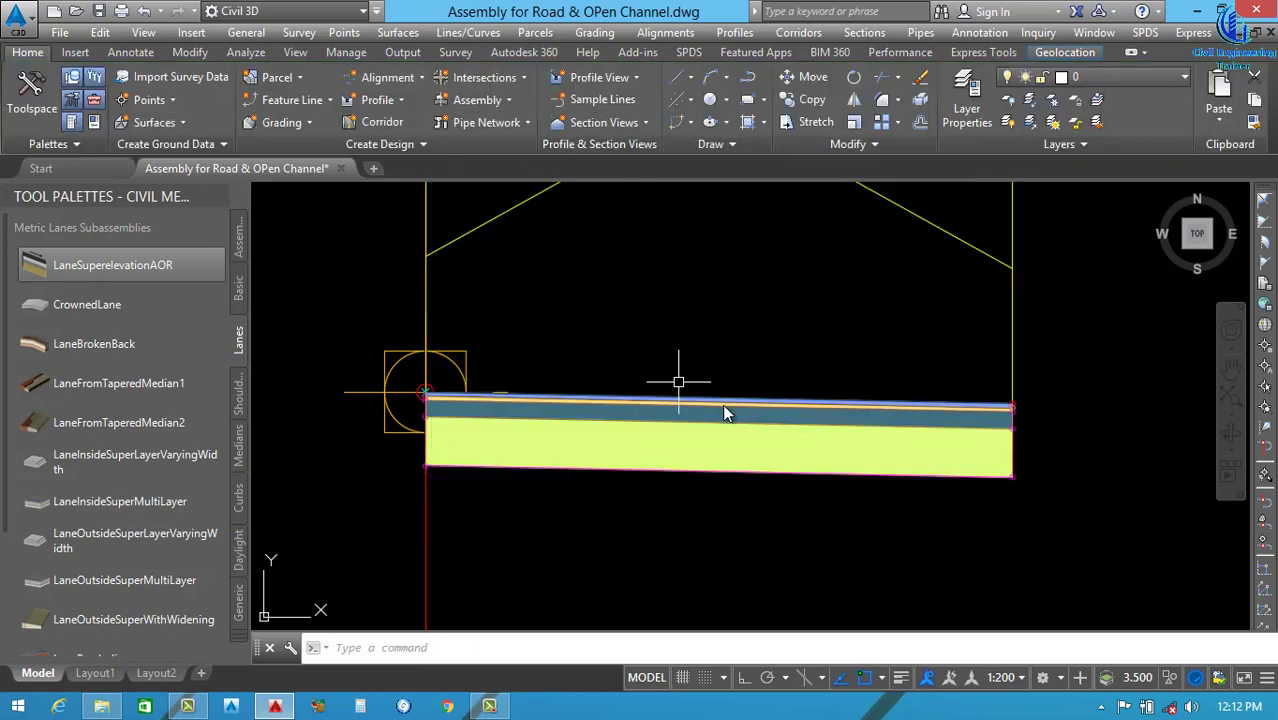
Open the properties of the Road-10 assembly's lane subassembly and set its width to 3.65 m.
left_click(710, 405)
right_click(748, 306)
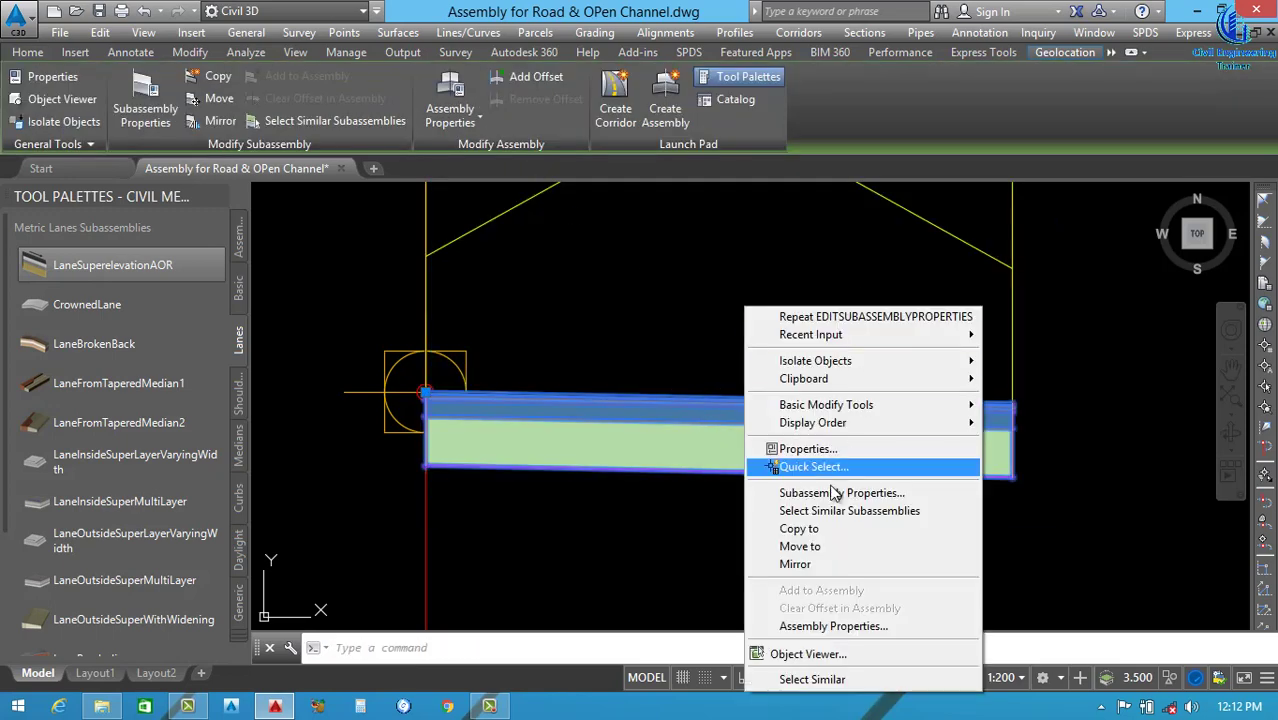
left_click(833, 490)
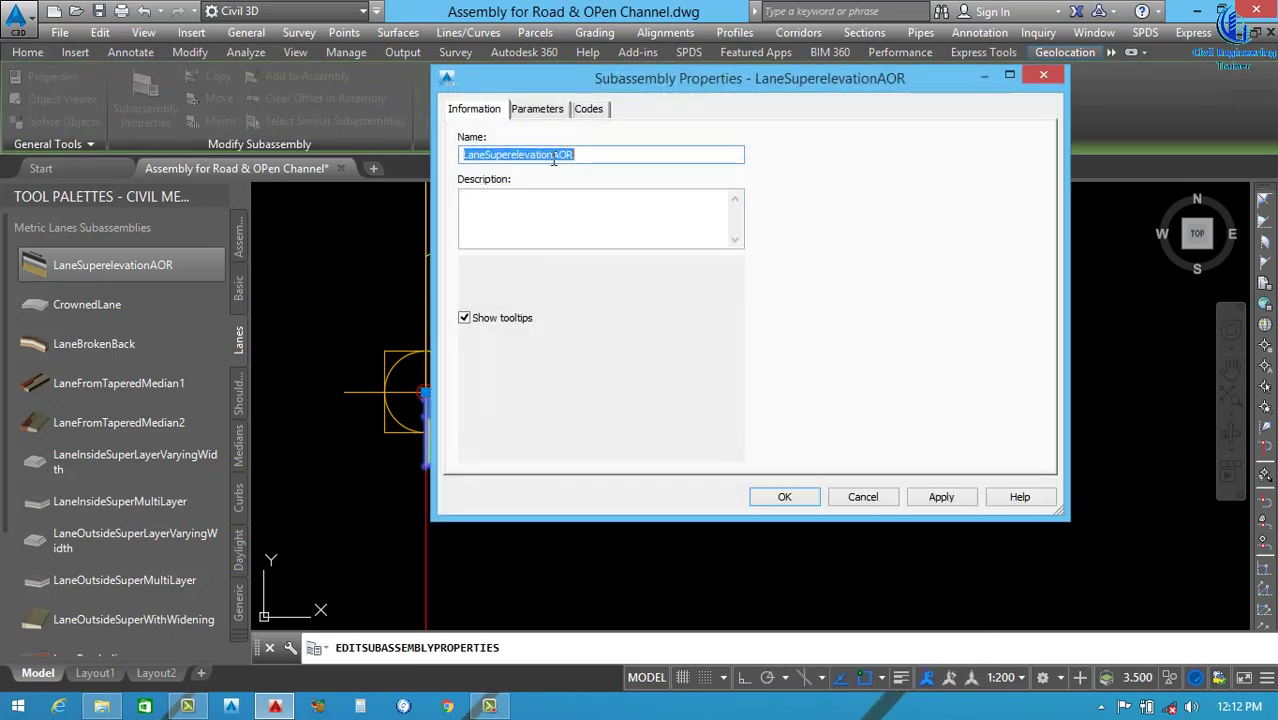
left_click(543, 112)
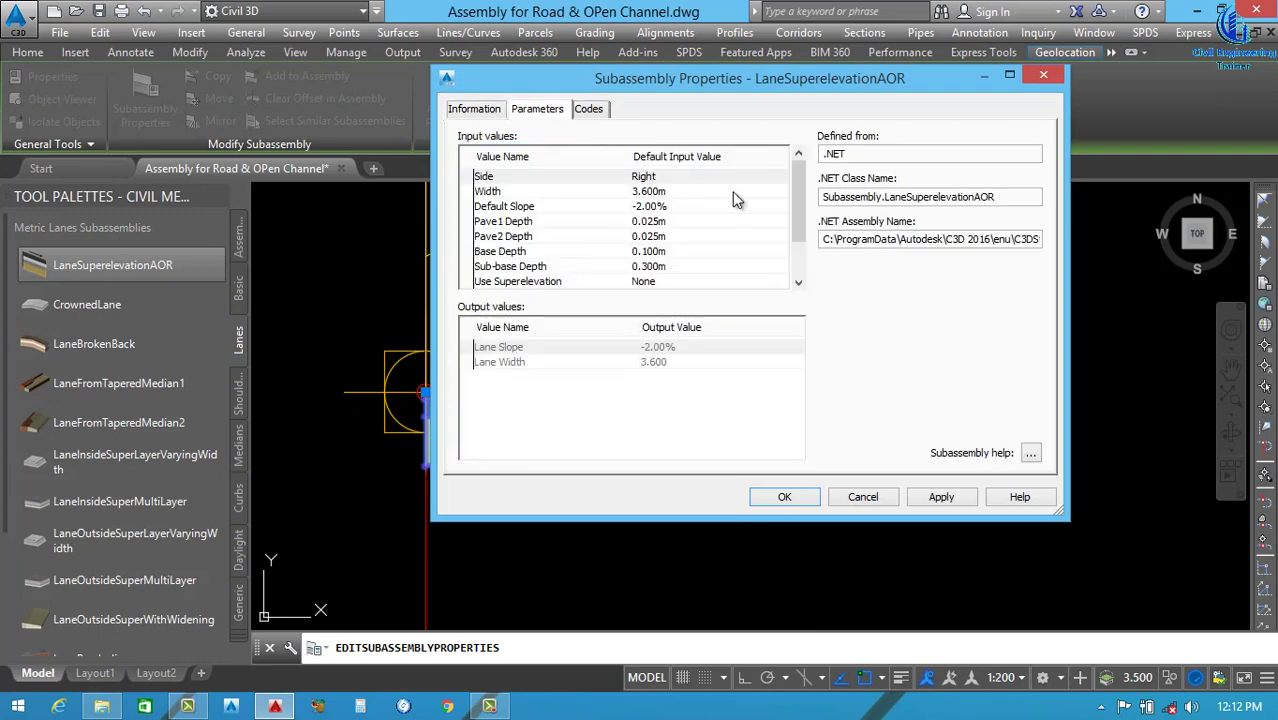
left_click(660, 193)
left_click(677, 190)
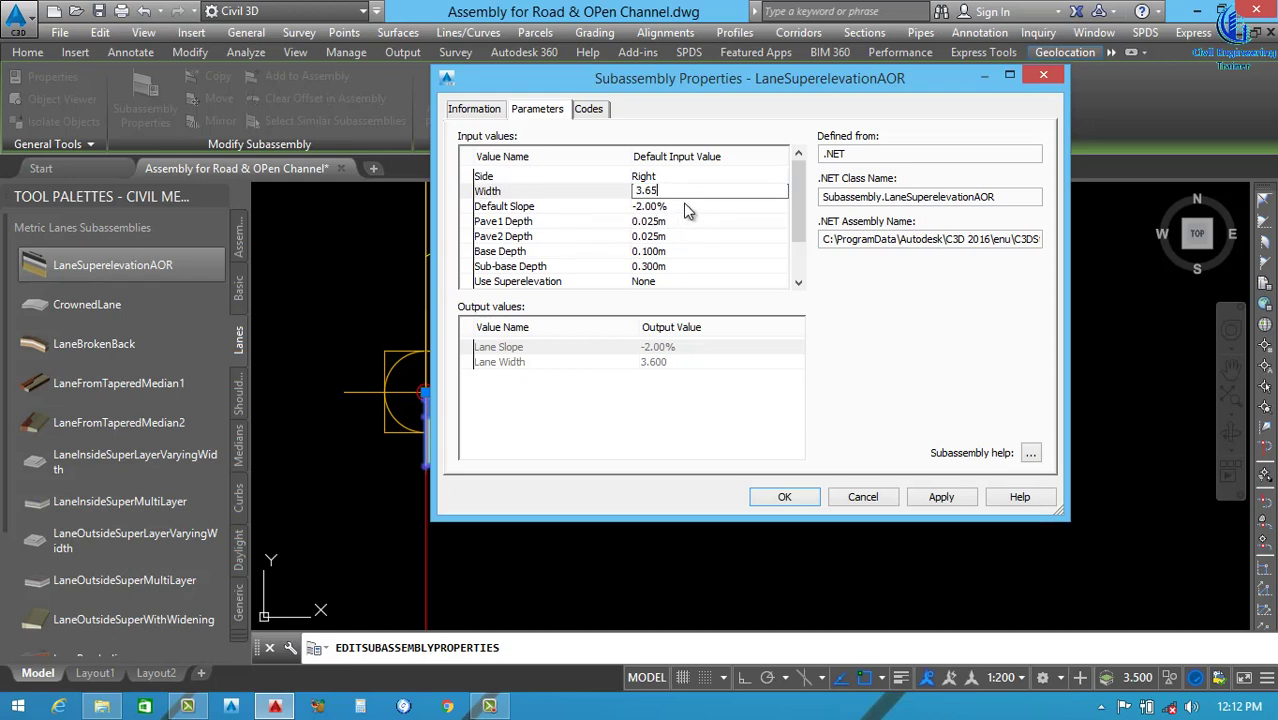
mouse_move(799, 231)
left_mouse_down()
mouse_move(799, 242)
mouse_move(793, 230)
left_mouse_up()
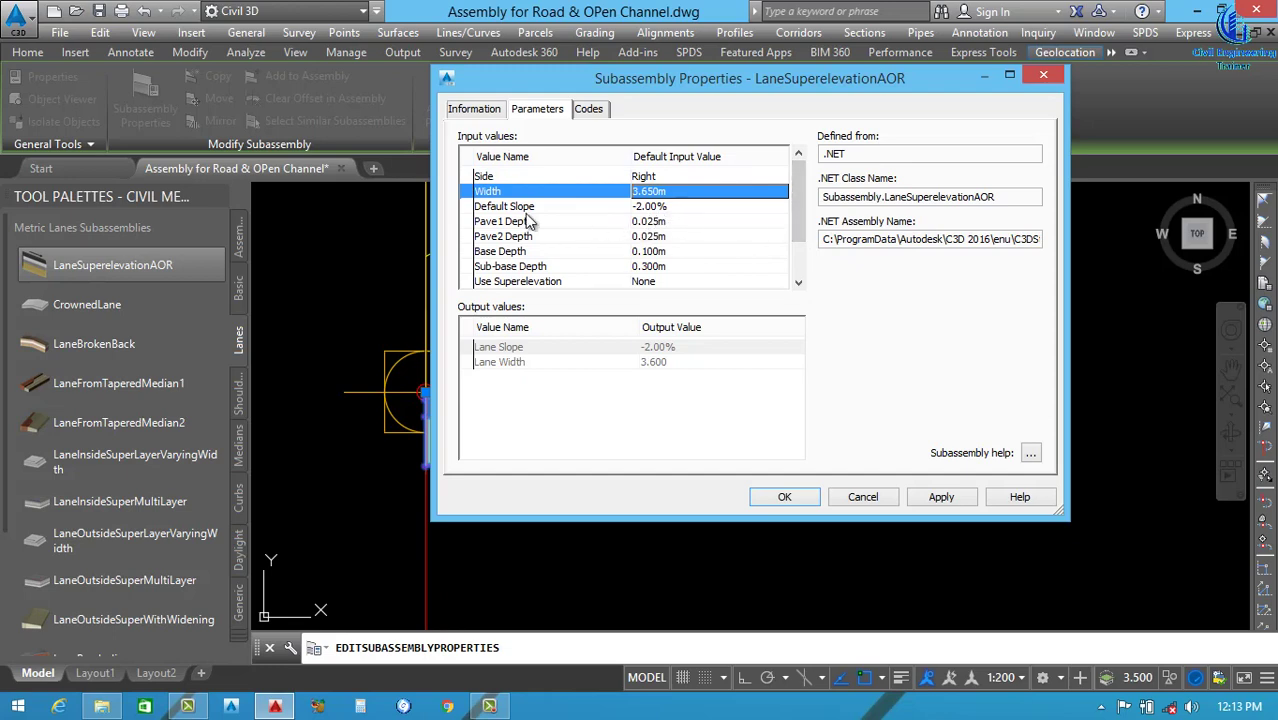
Set the lane's Pave1 depth to 0.05 m, Pave2 depth to 0.08 m and base depth to 0.2 m.
left_click(668, 222)
left_click(692, 221)
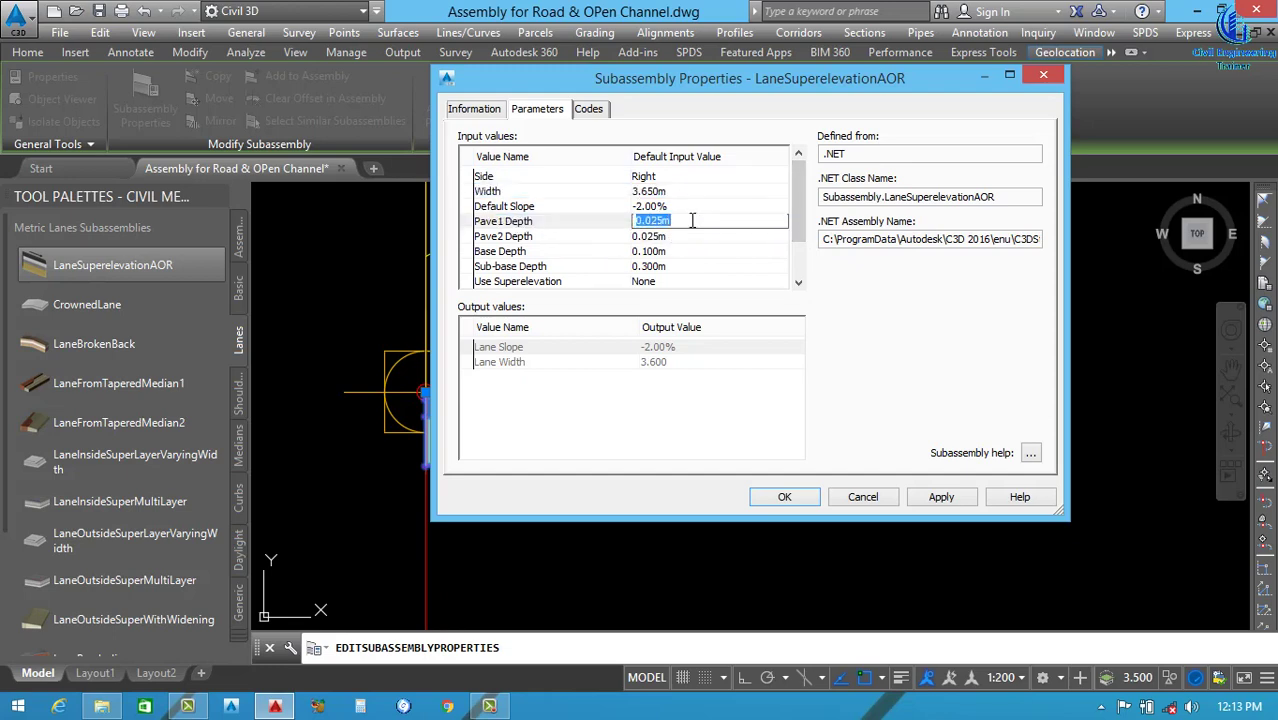
type(".05")
left_click(690, 237)
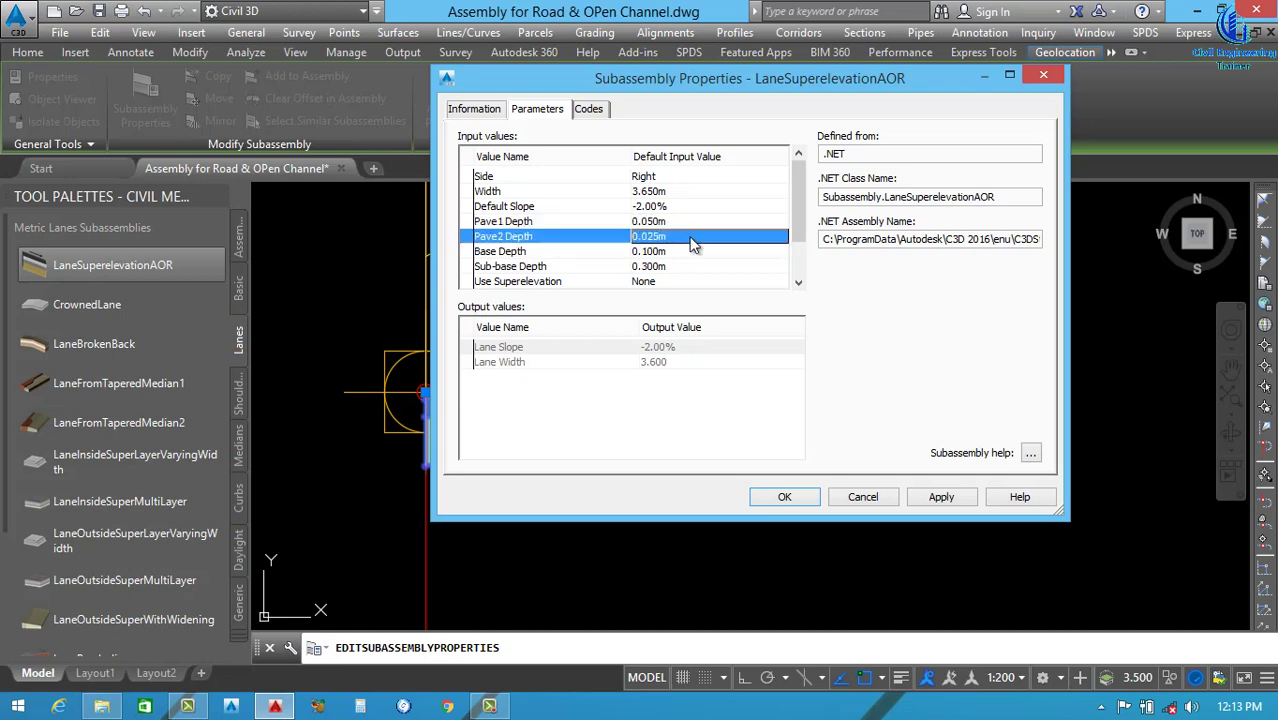
left_click(690, 237)
type(".08")
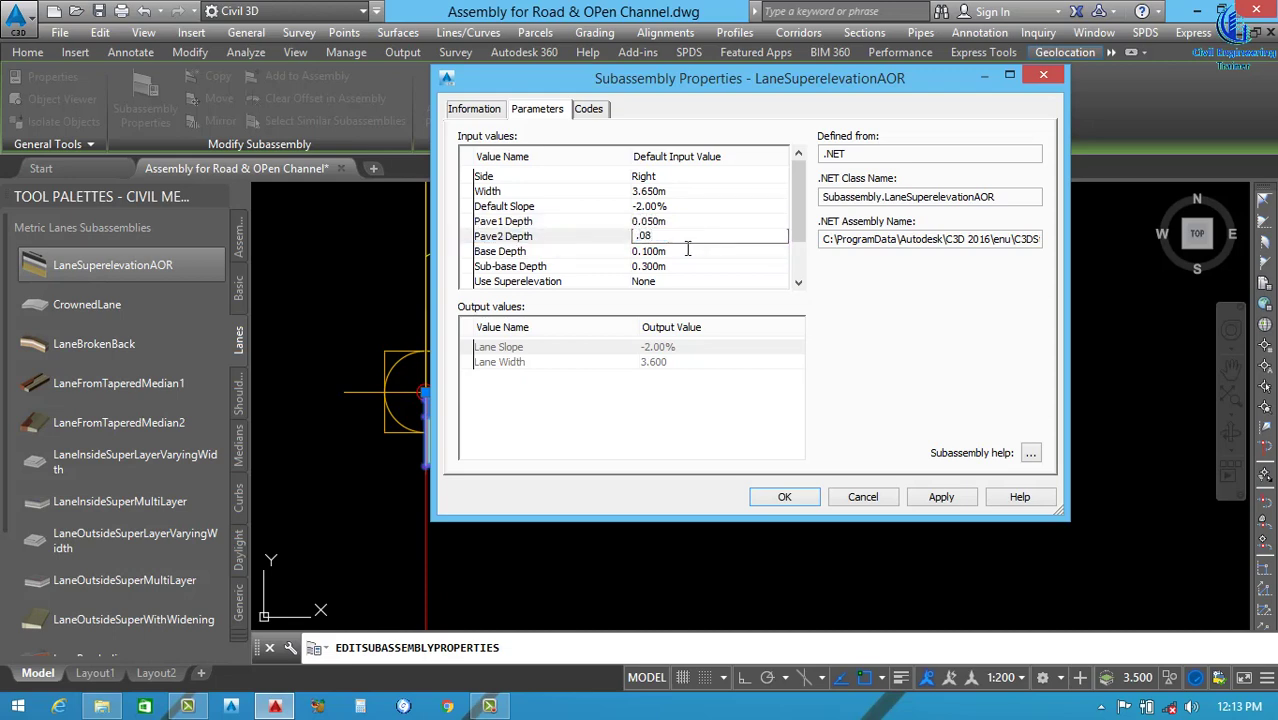
left_click(687, 251)
left_click(689, 251)
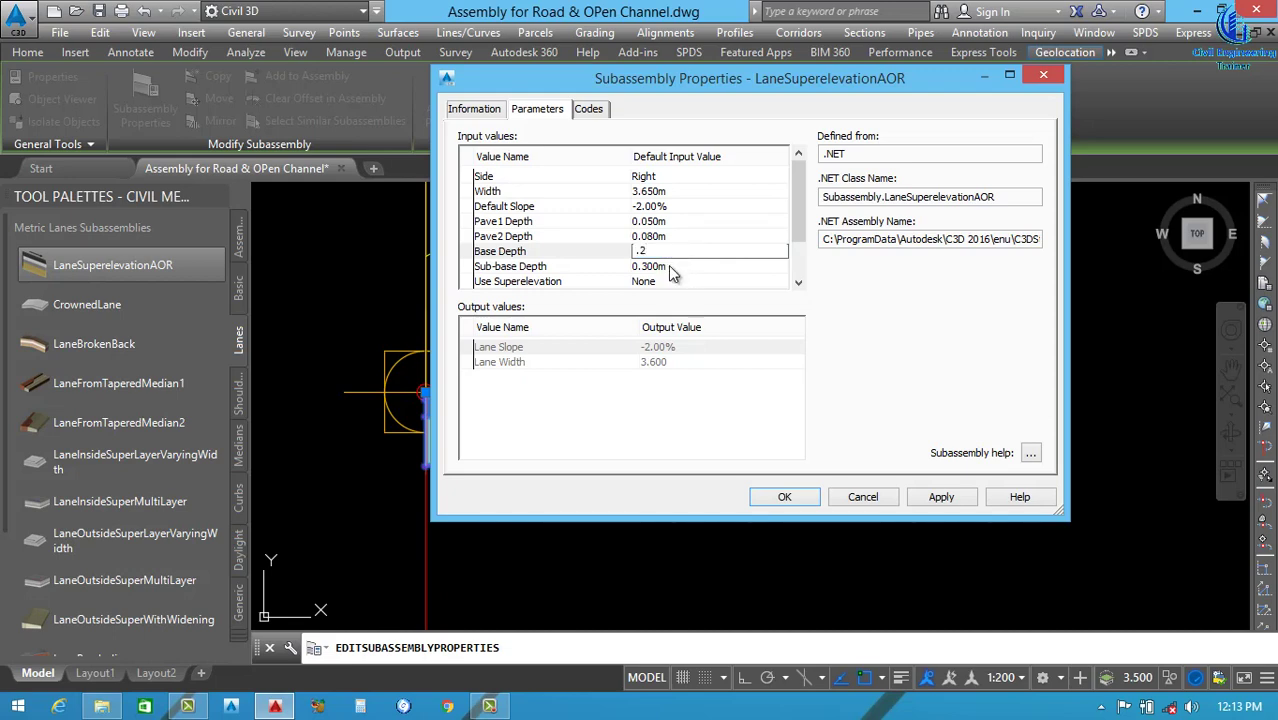
type(".2")
left_click(669, 267)
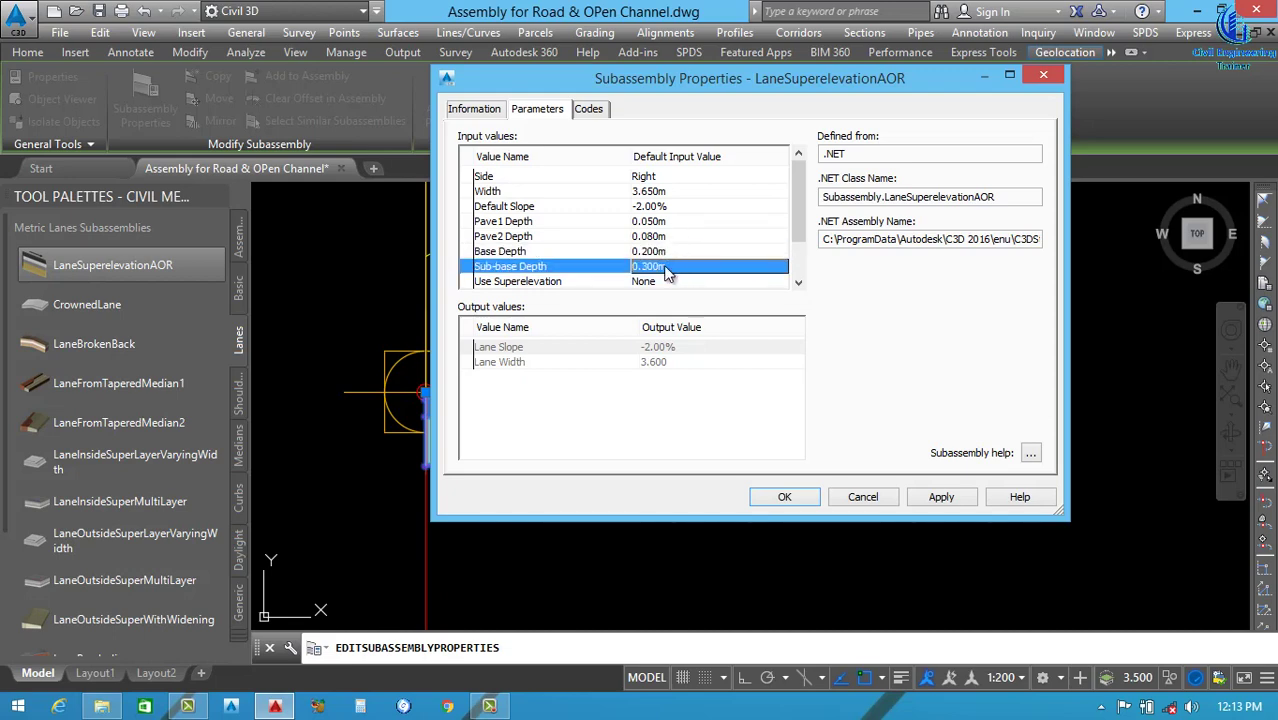
Set the lane's Use Superelevation parameter to Right Lane Outside.
scroll(658, 285, "down", 2)
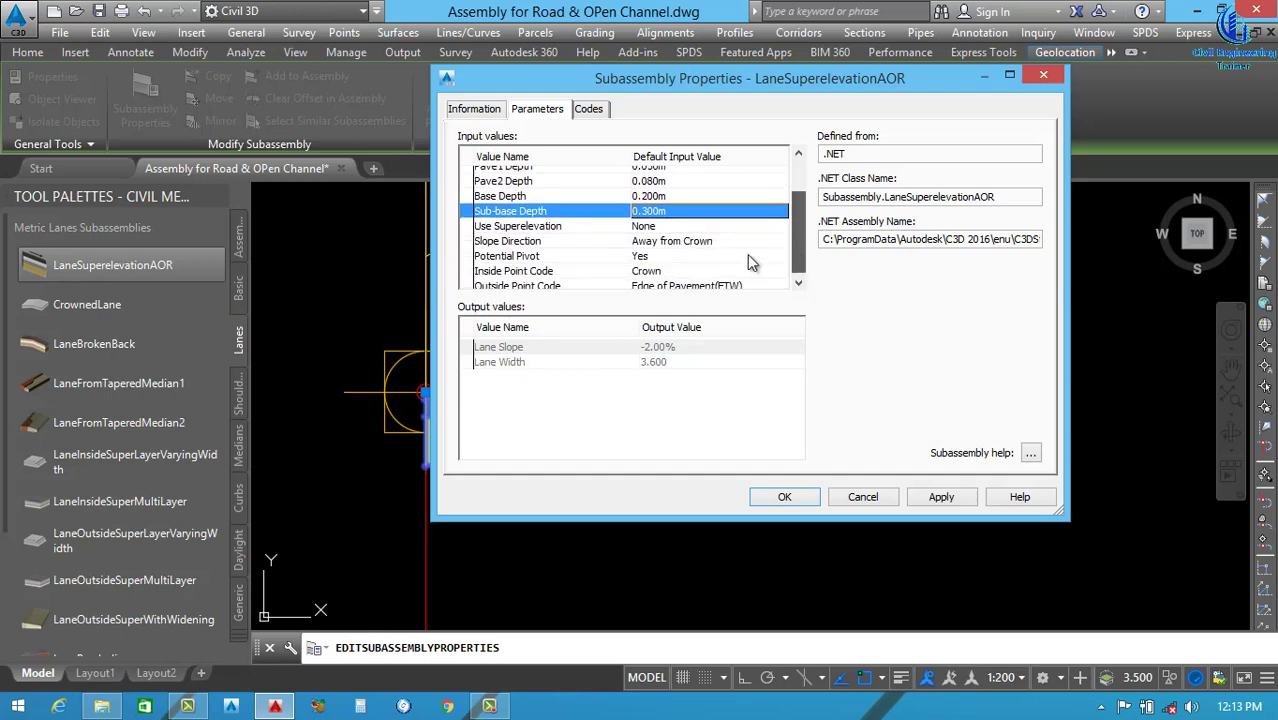
left_click(731, 227)
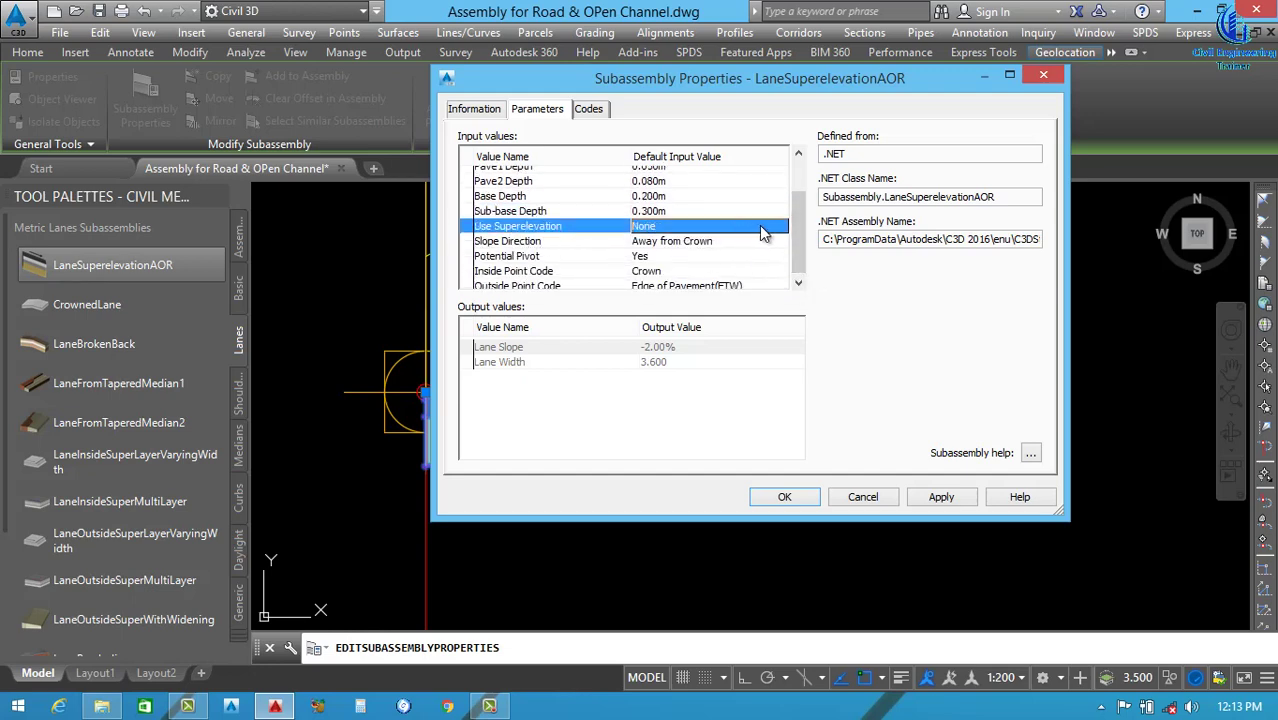
left_click(759, 225)
left_click(744, 288)
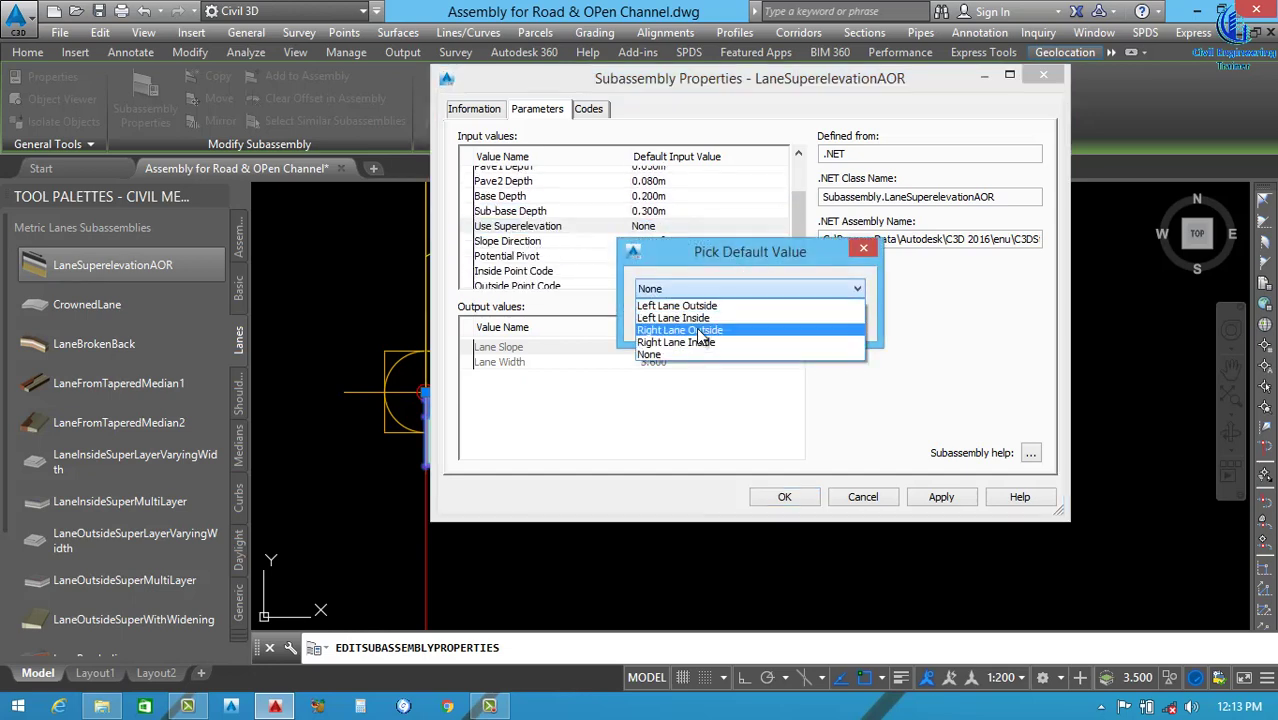
left_click(700, 331)
left_click(705, 320)
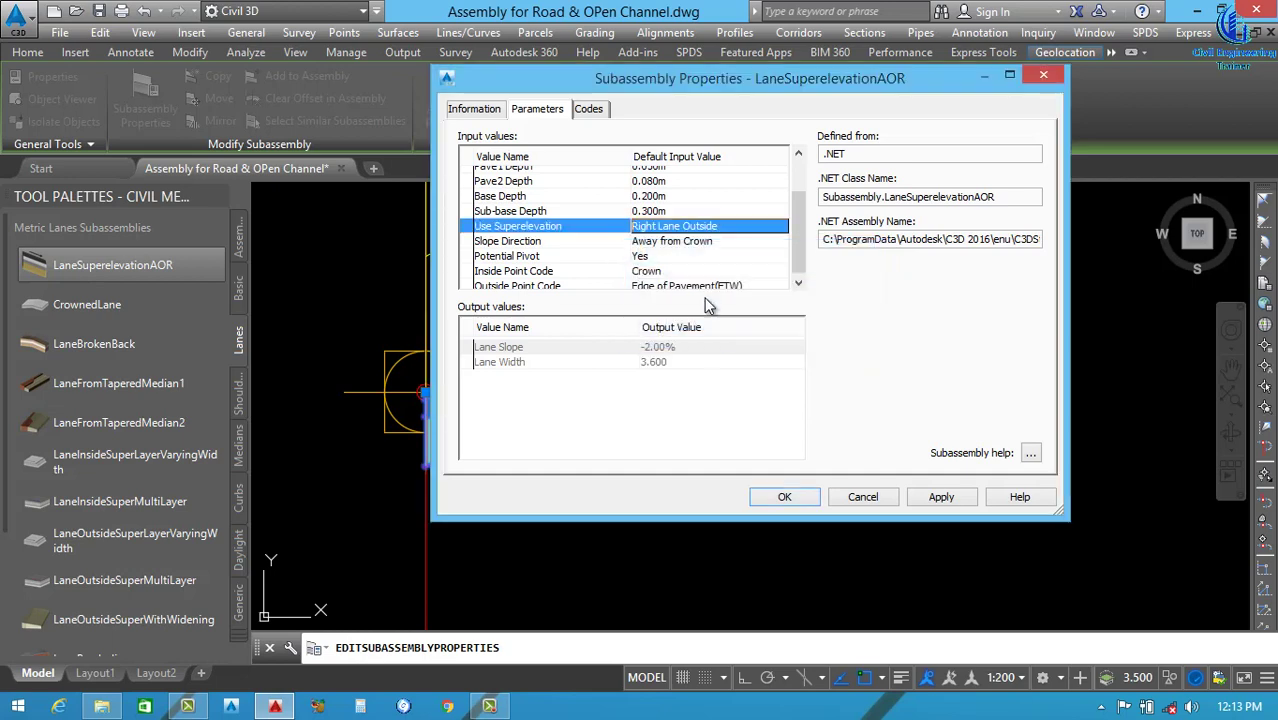
Set the lane's outside point code to Edge of Lane(Lane), then apply and accept the subassembly properties.
scroll(798, 253, "down", 1)
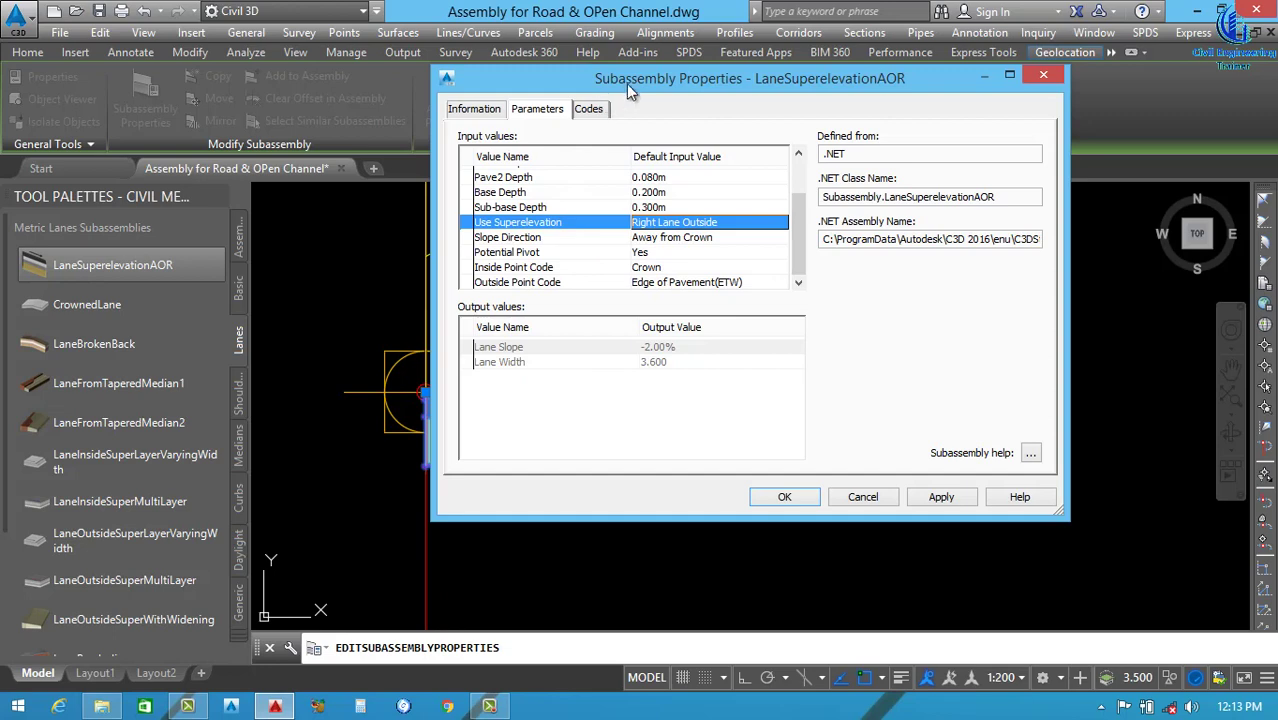
left_click_drag(628, 90, 758, 56)
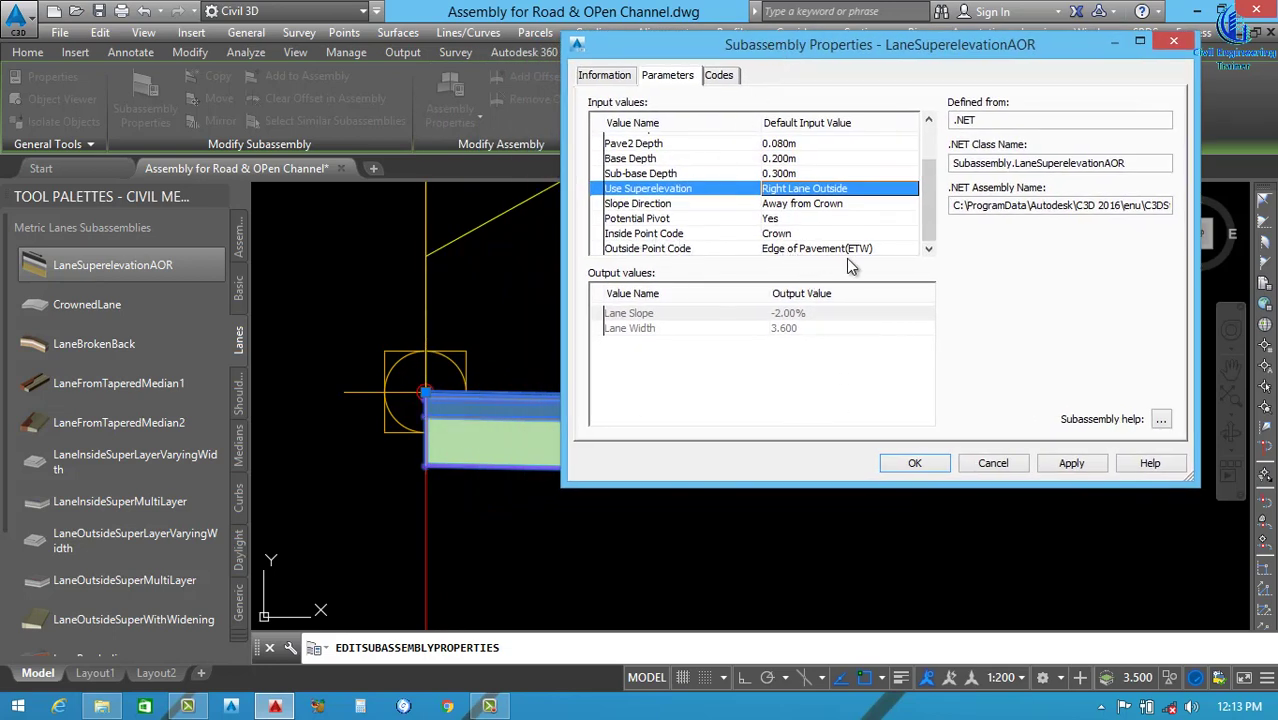
left_click(905, 250)
left_click(907, 248)
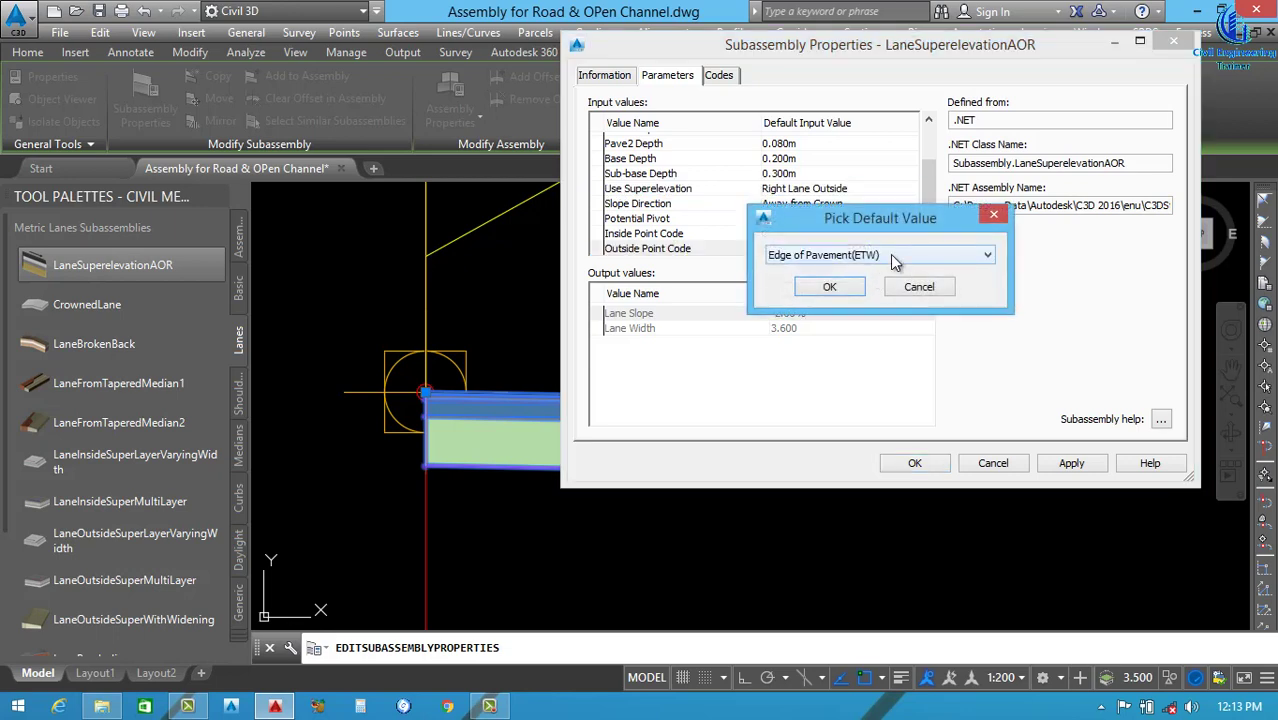
left_click(890, 254)
left_click(853, 297)
left_click(825, 286)
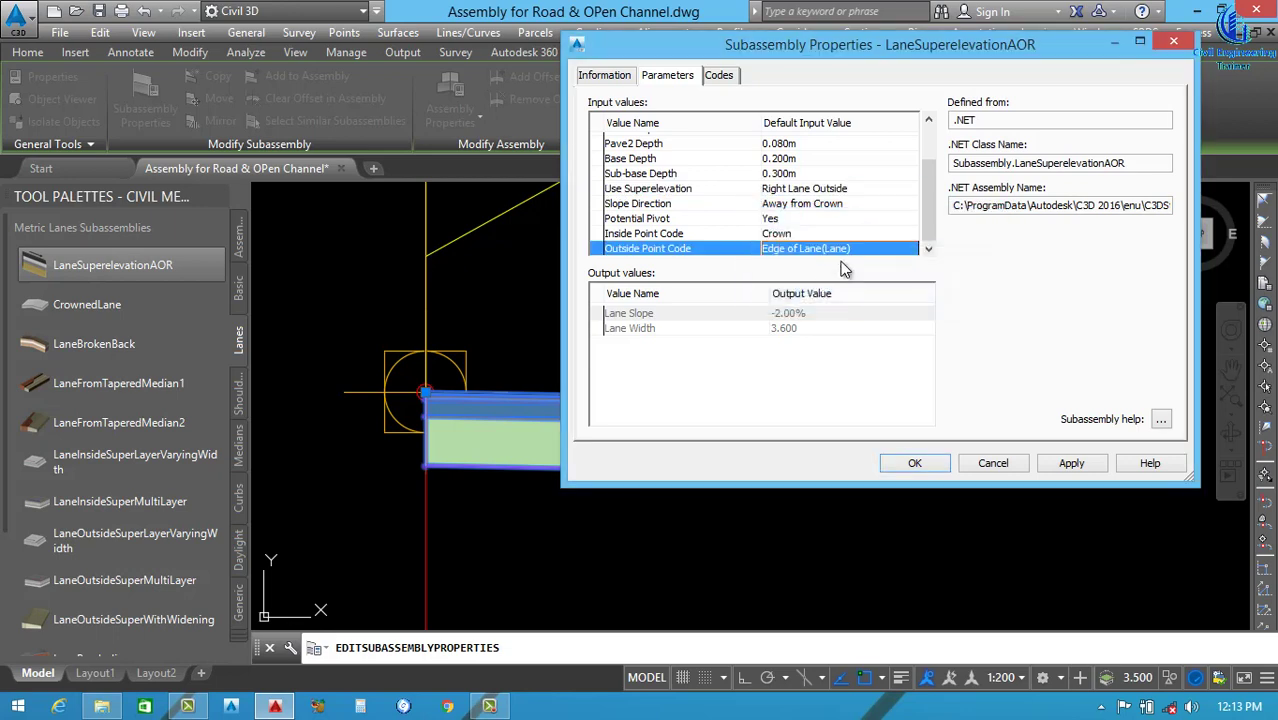
left_click(1069, 463)
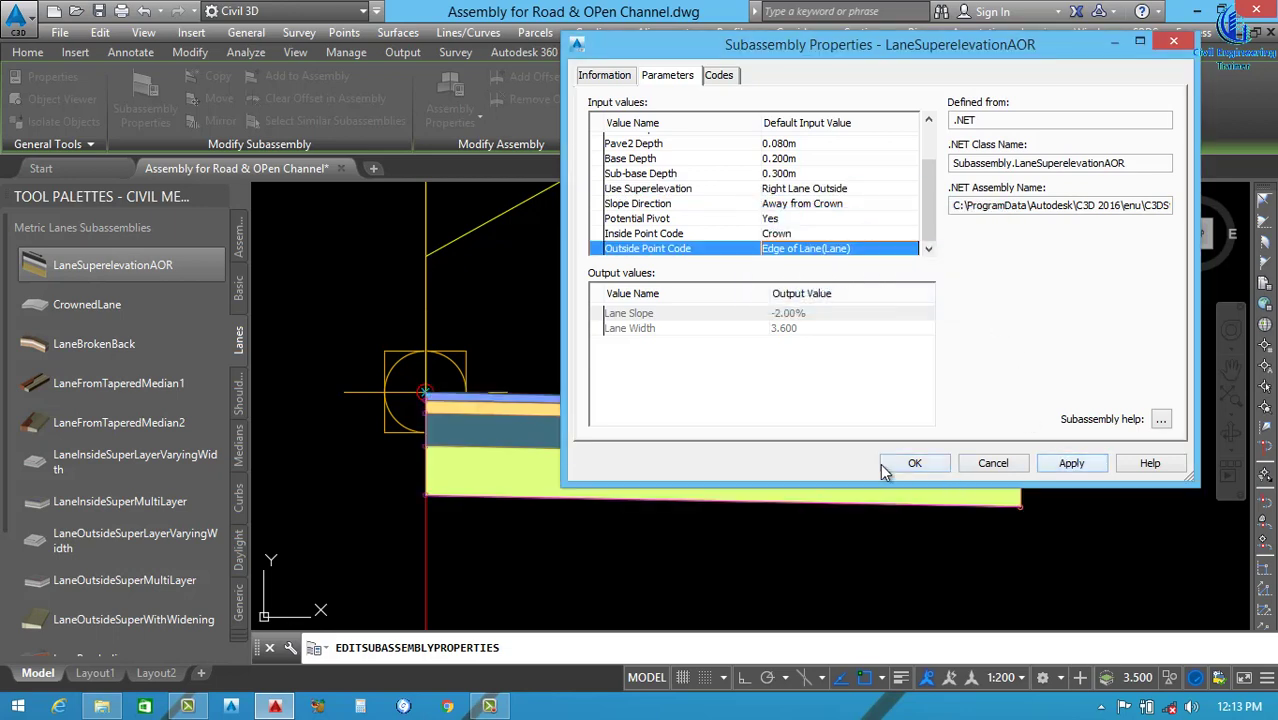
left_click(900, 463)
Copy the lane subassembly to the top marker point at the outer edge of the existing lane.
scroll(554, 440, "down", 5)
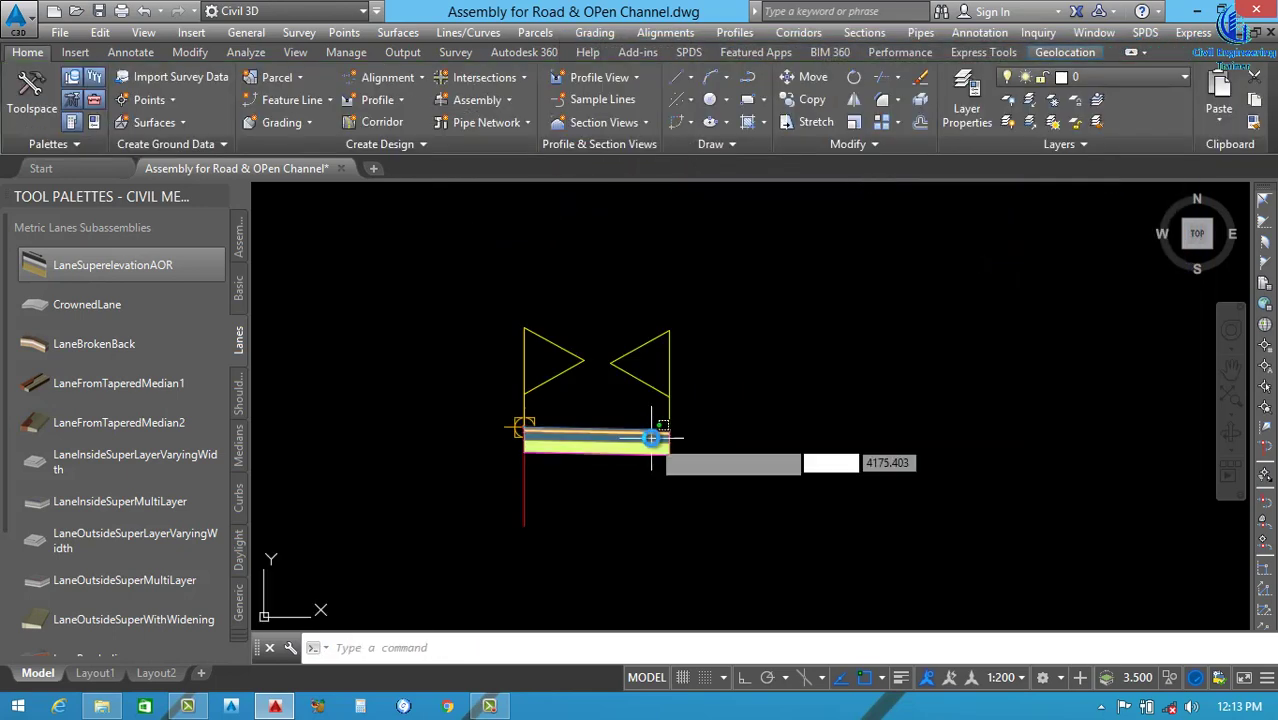
right_click(777, 467)
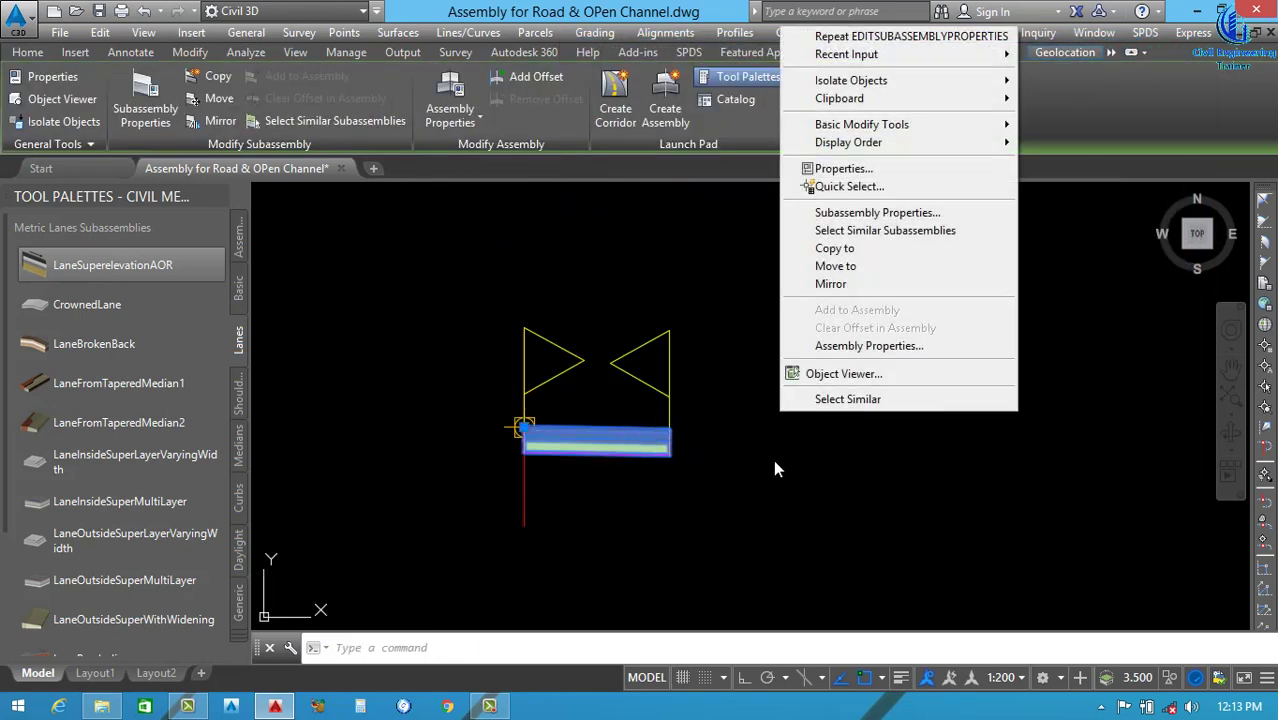
left_click(836, 249)
scroll(672, 422, "up", 5)
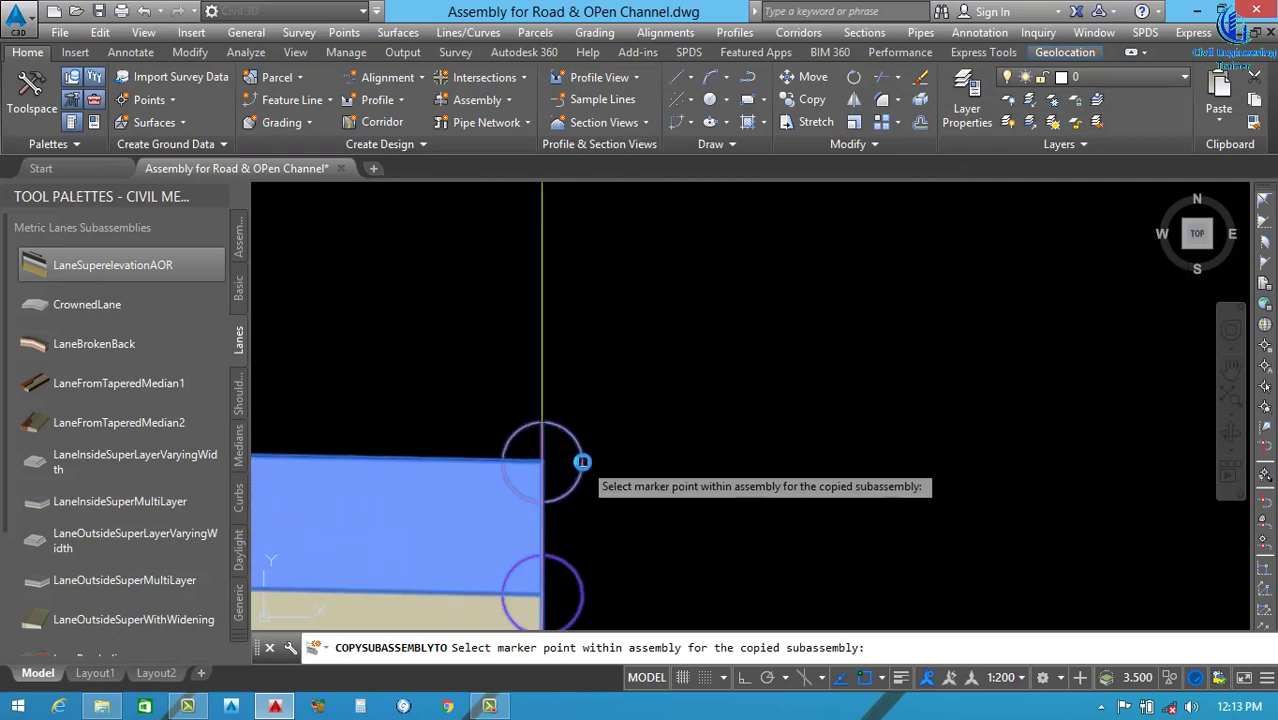
left_click(582, 459)
Set the inside point code of the copied outer lane to Edge of Lane(Lane).
scroll(601, 416, "down", 3)
left_click(713, 409)
left_click(705, 412)
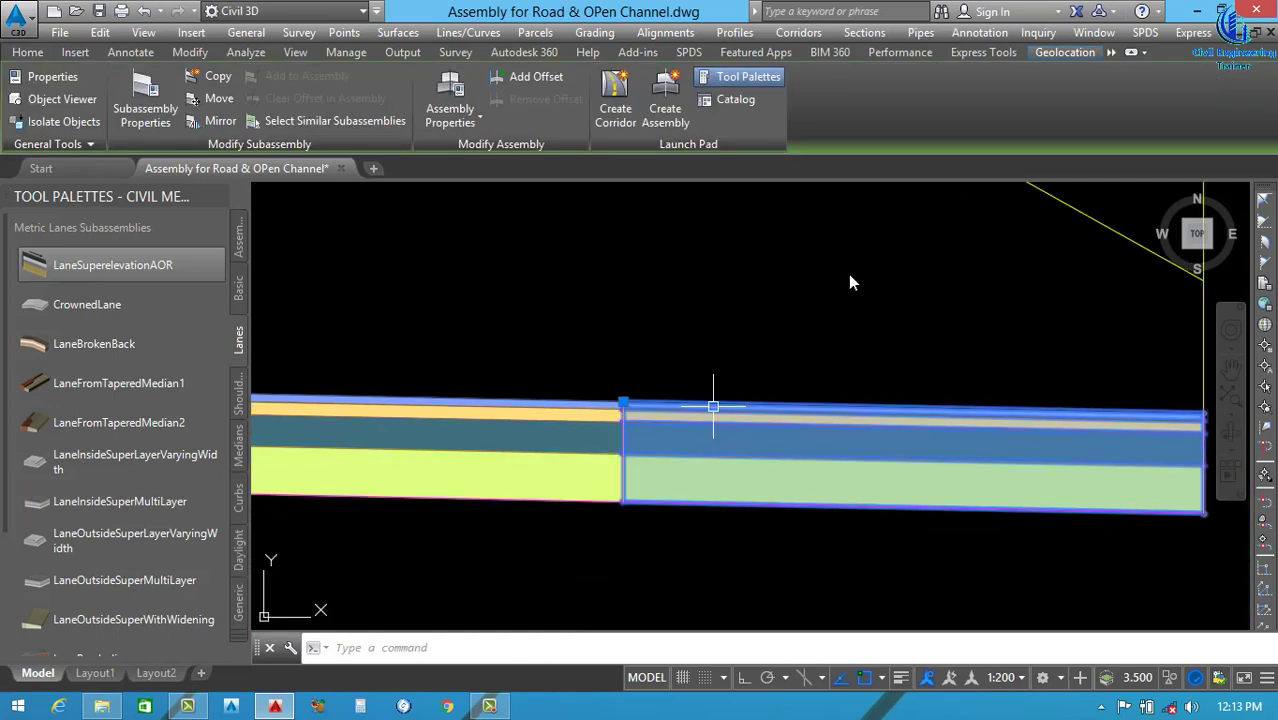
right_click(844, 272)
left_click(930, 458)
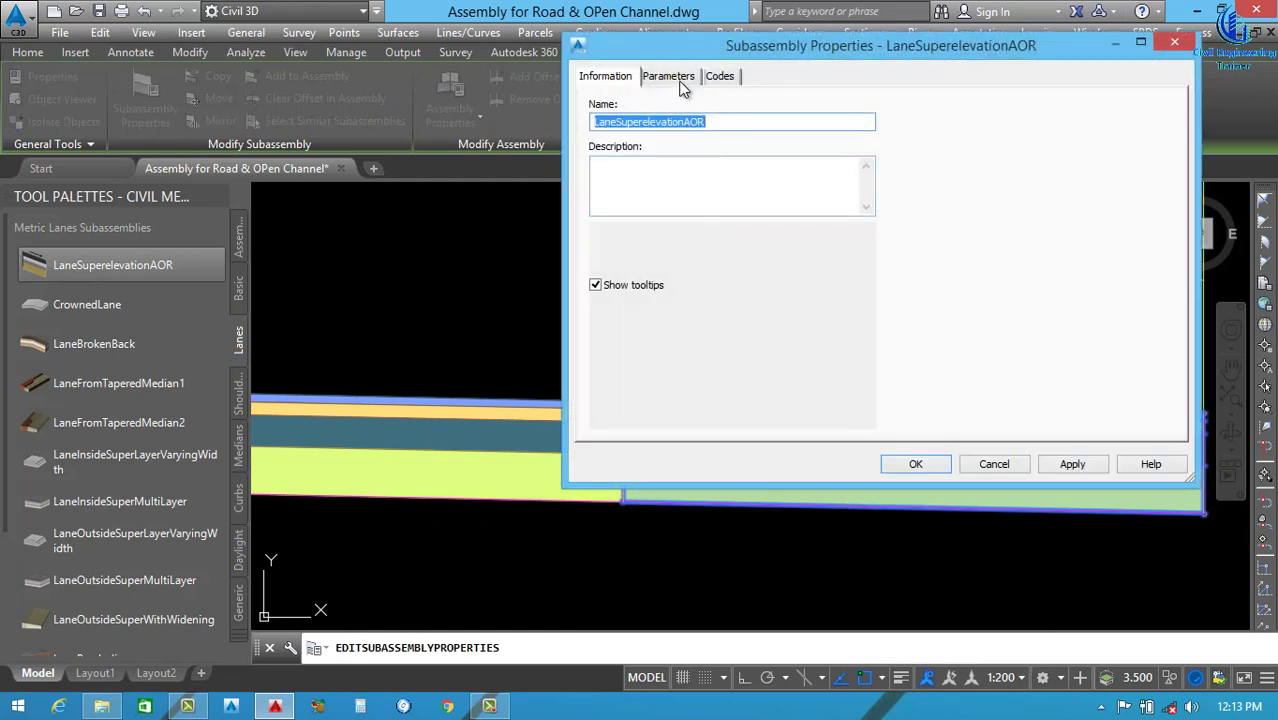
left_click(673, 77)
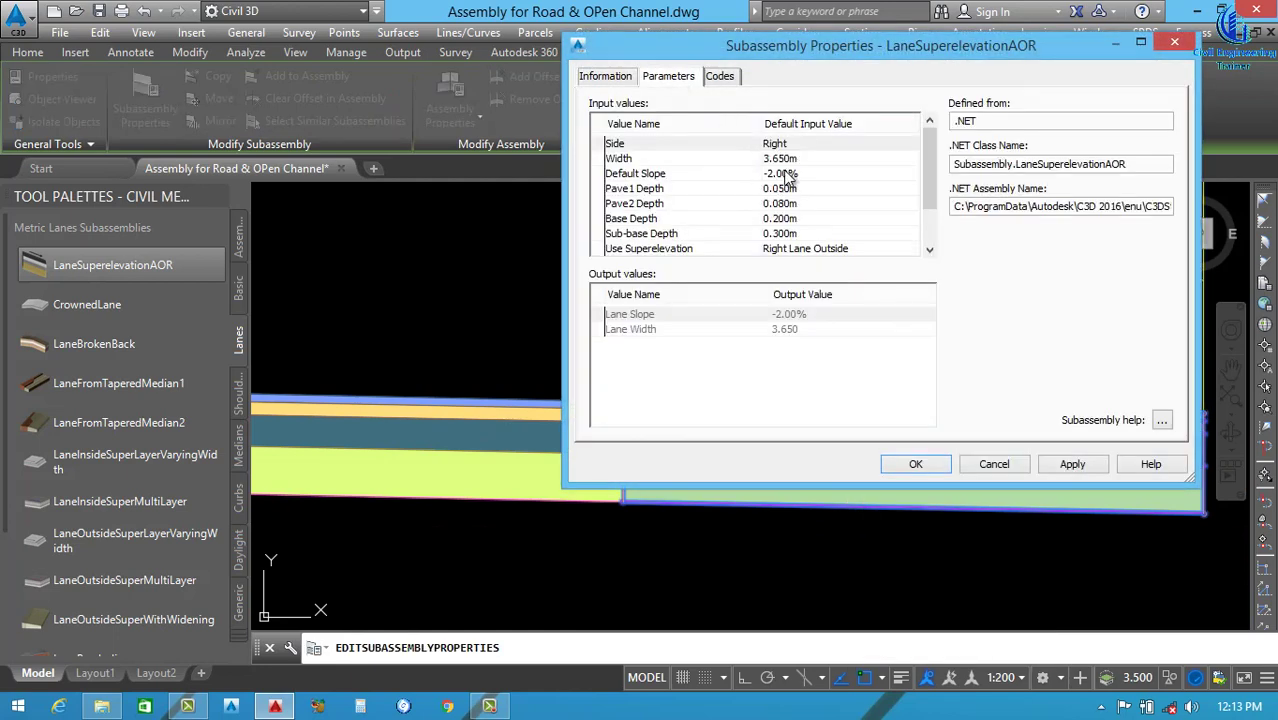
scroll(918, 201, "down", 1)
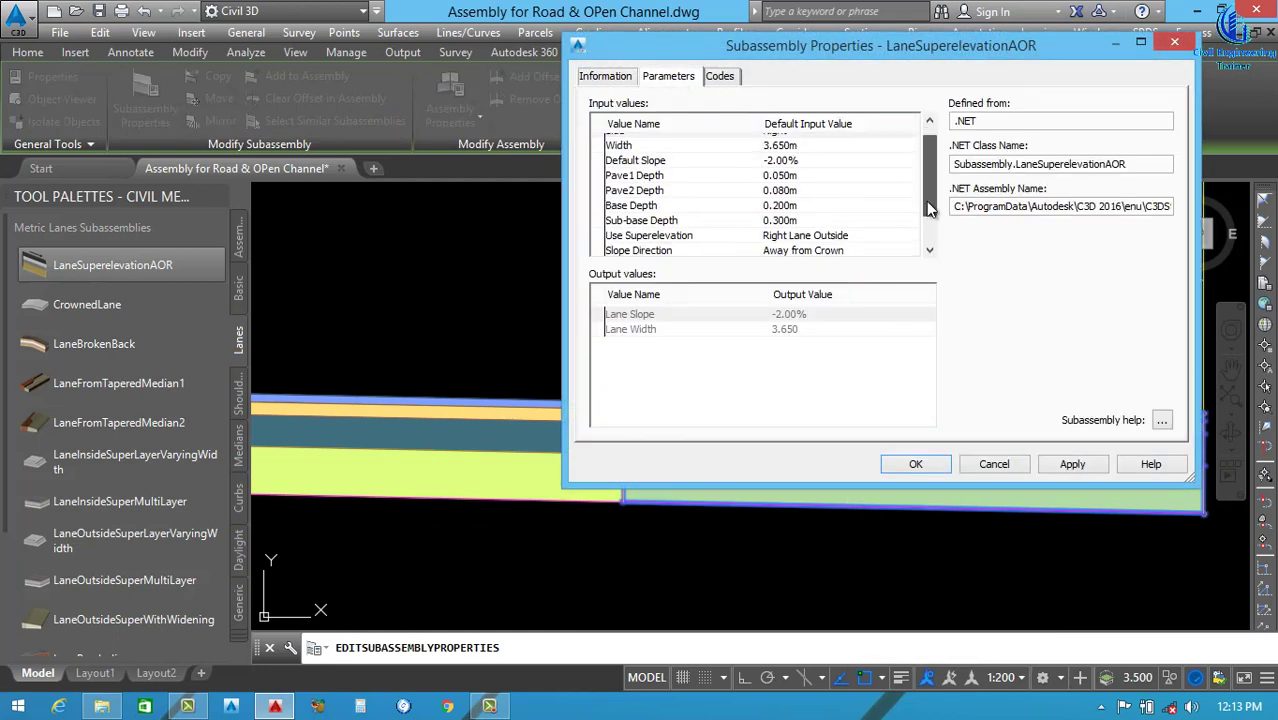
scroll(930, 205, "down", 1)
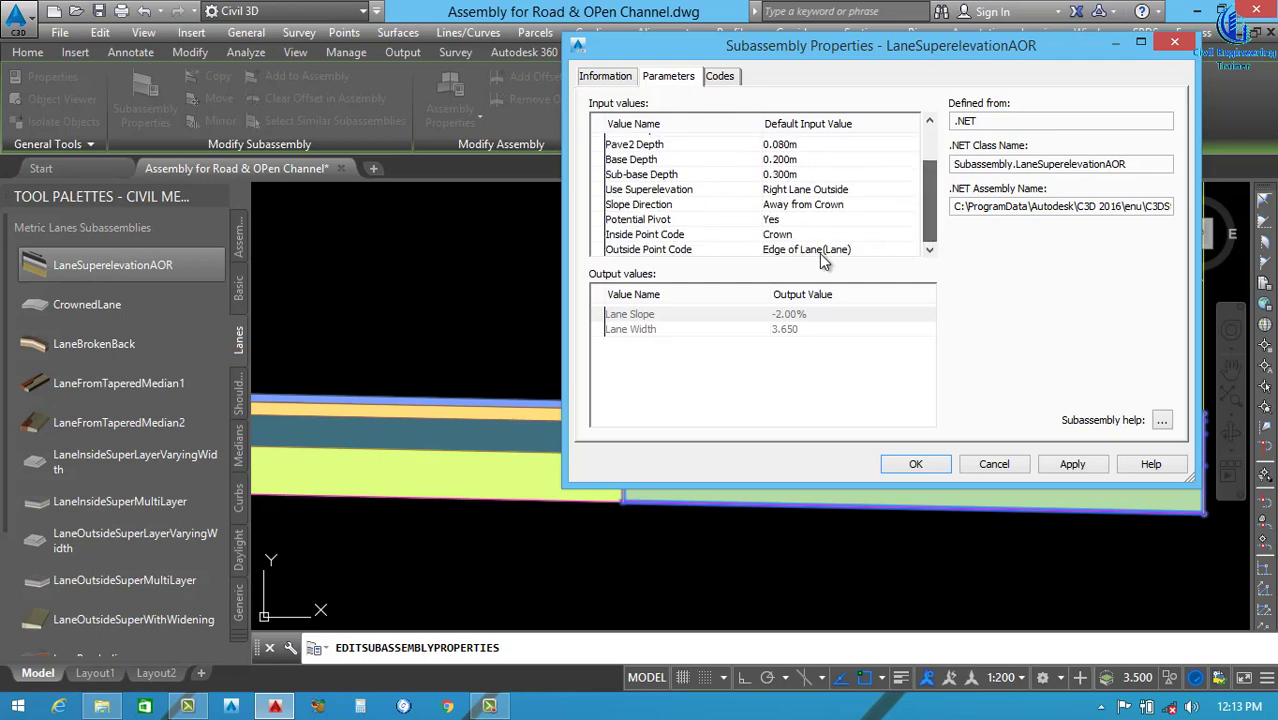
double_click(845, 234)
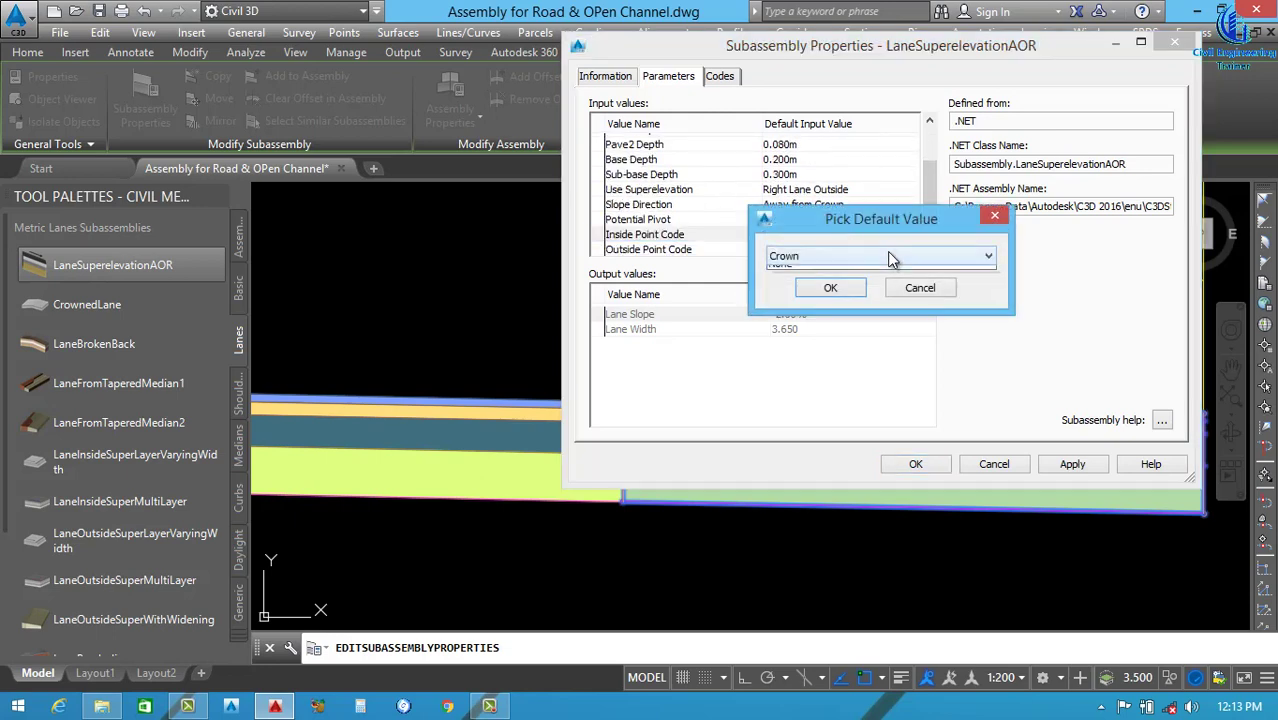
left_click(887, 256)
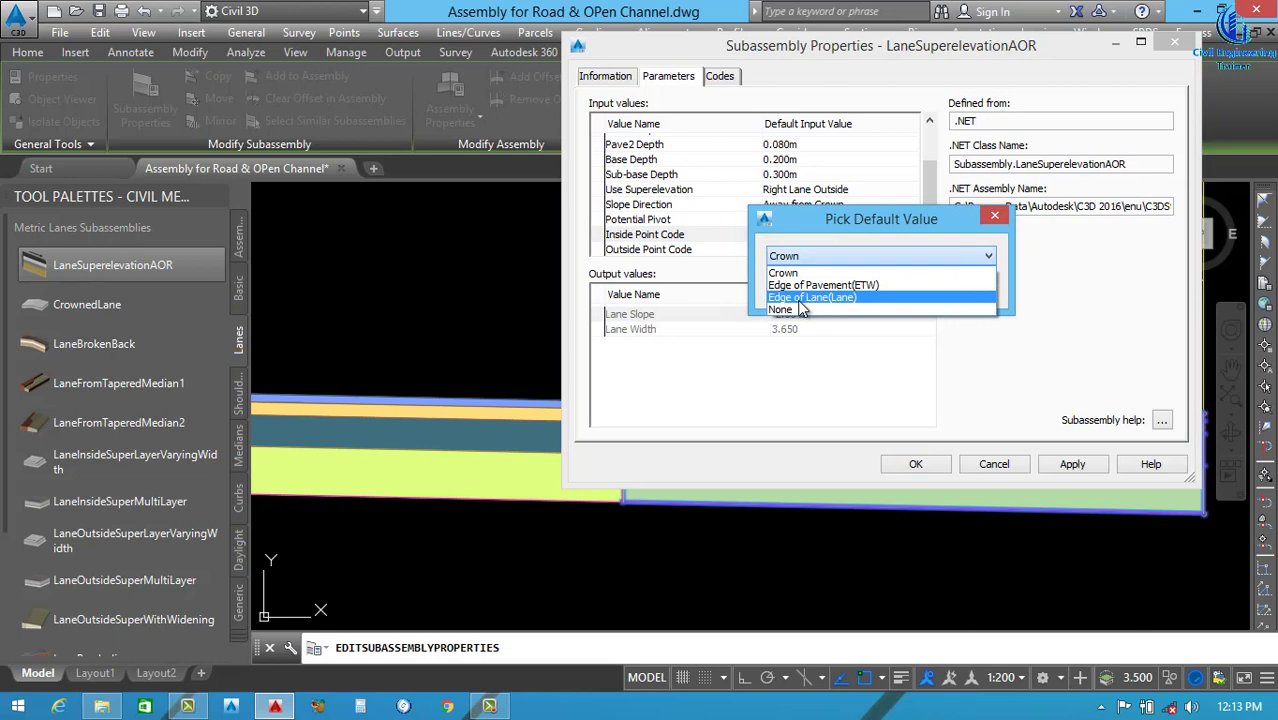
left_click(810, 297)
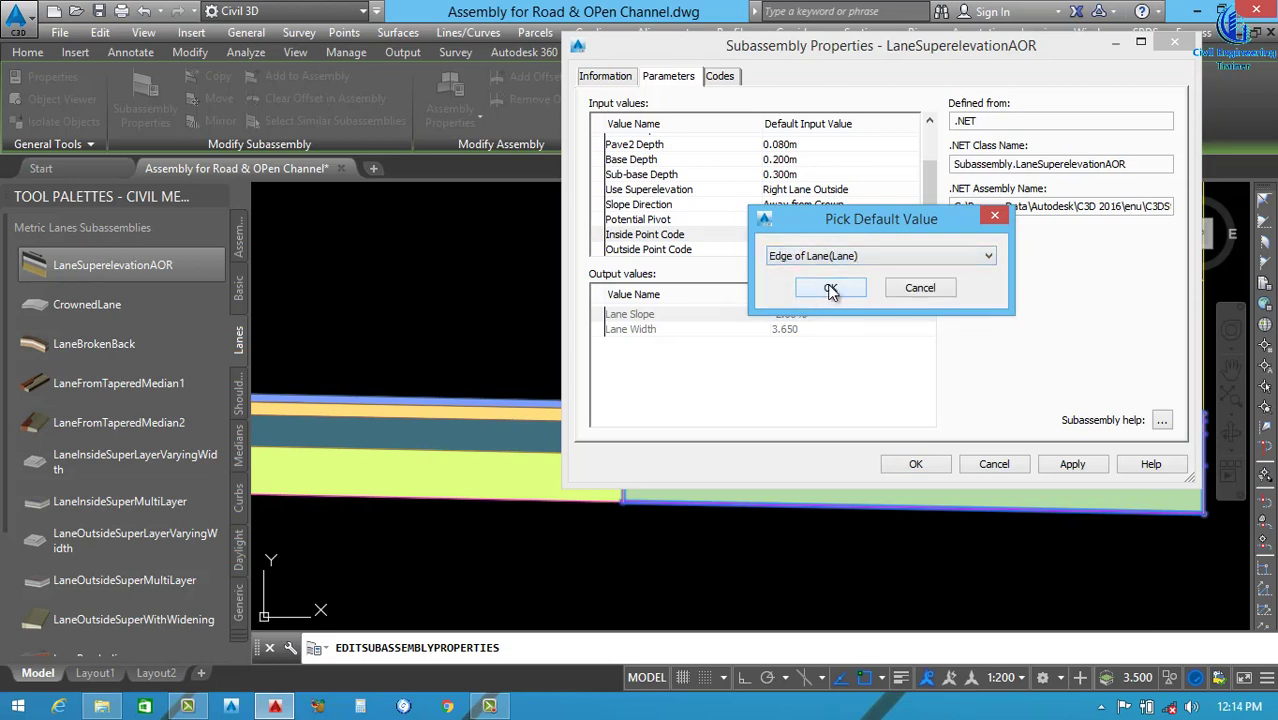
left_click(830, 289)
Set the outer lane's outside point code to Edge of Pavement(ETW), then apply and accept the subassembly properties.
double_click(897, 250)
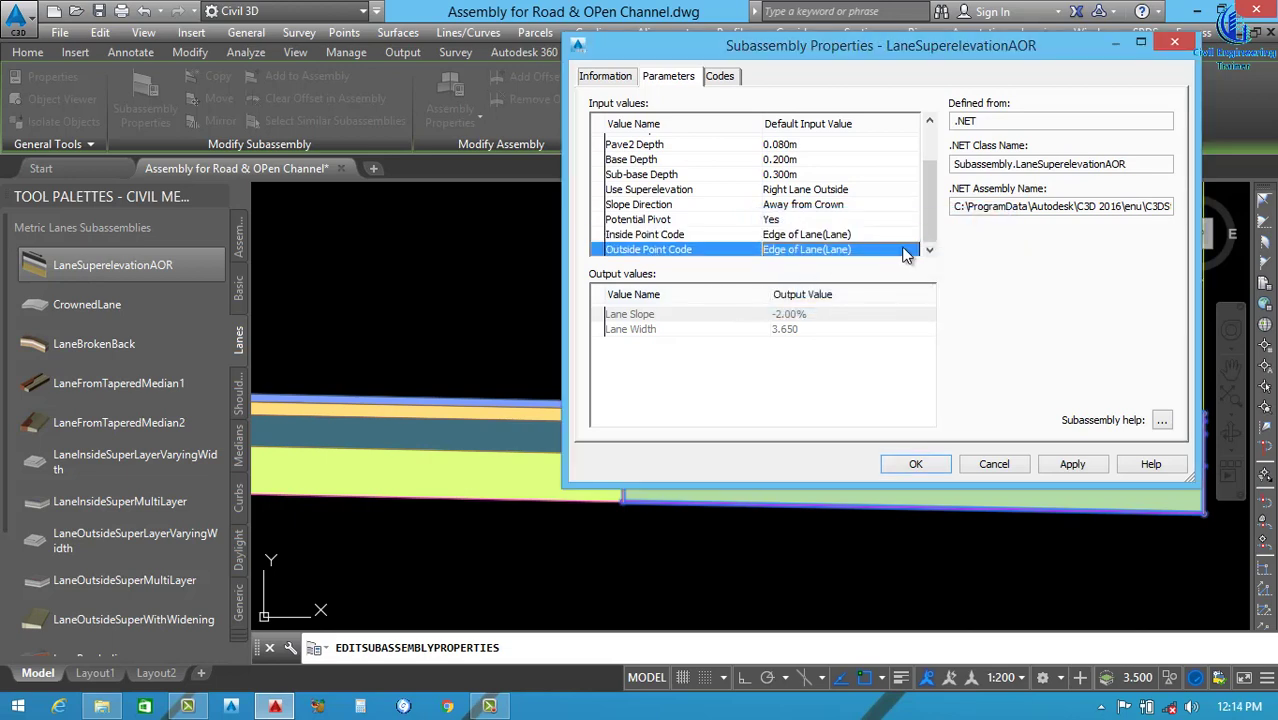
left_click(900, 256)
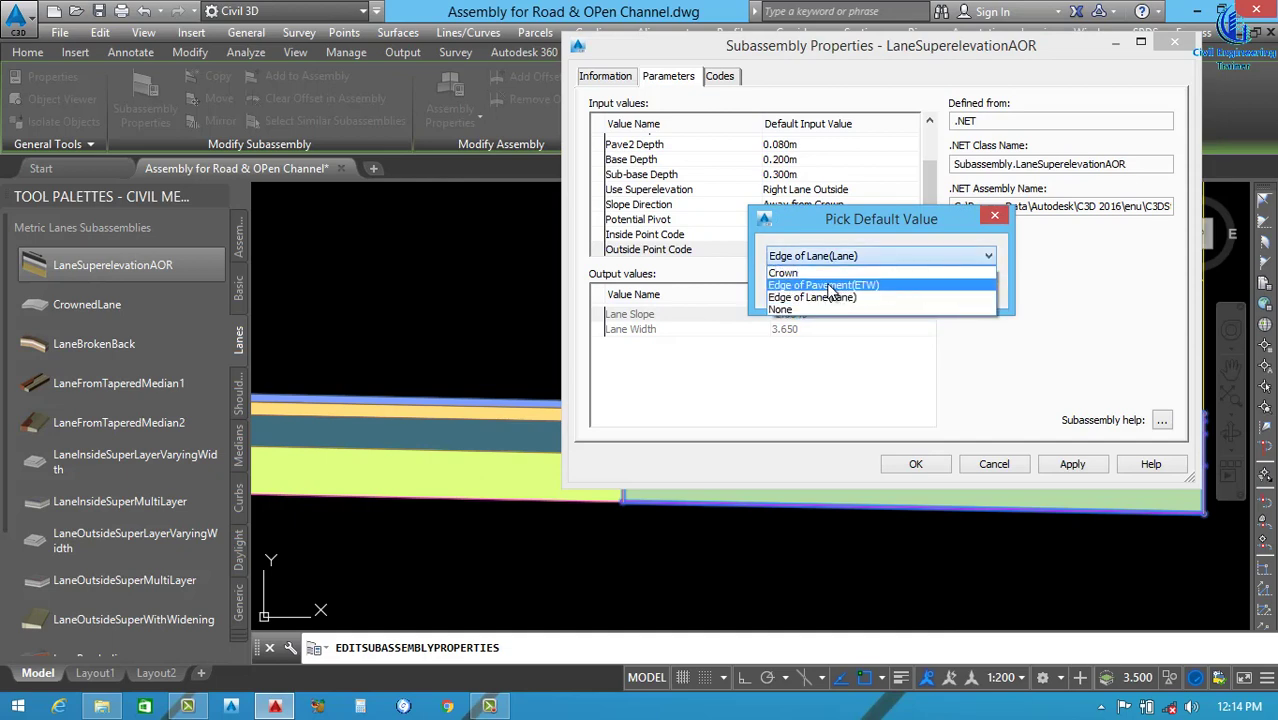
left_click(847, 286)
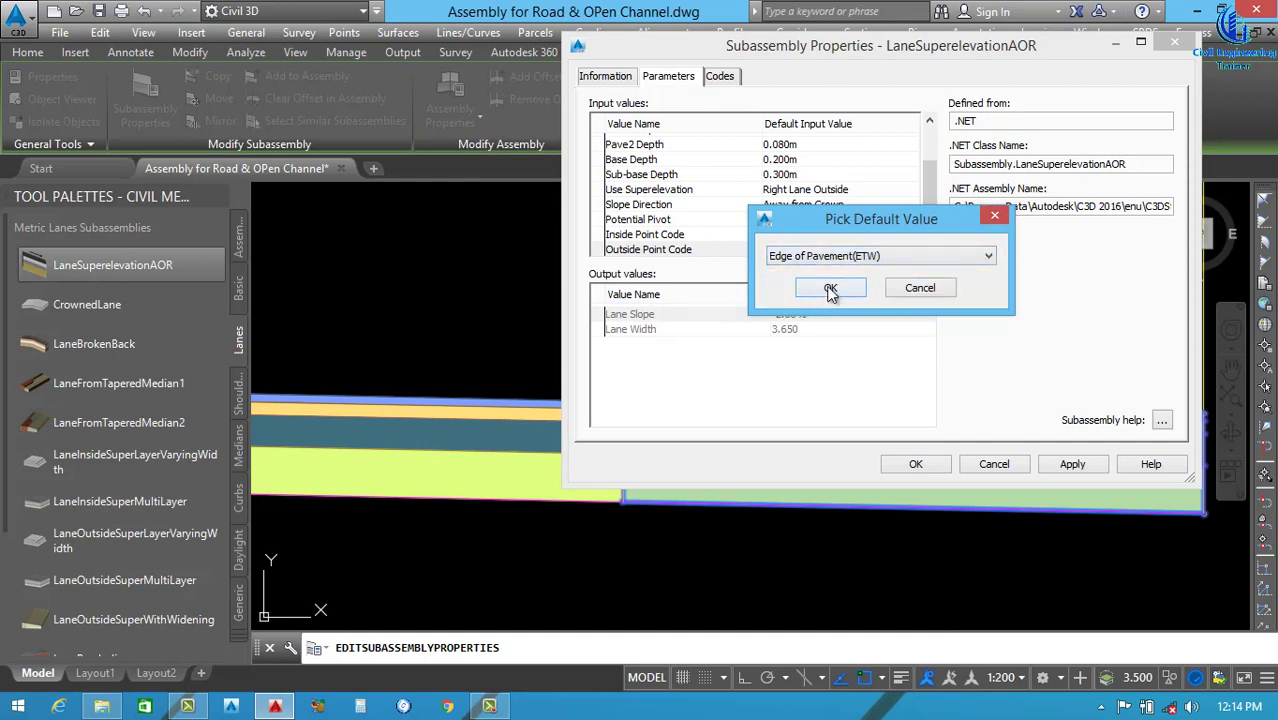
left_click(830, 289)
left_click(1062, 466)
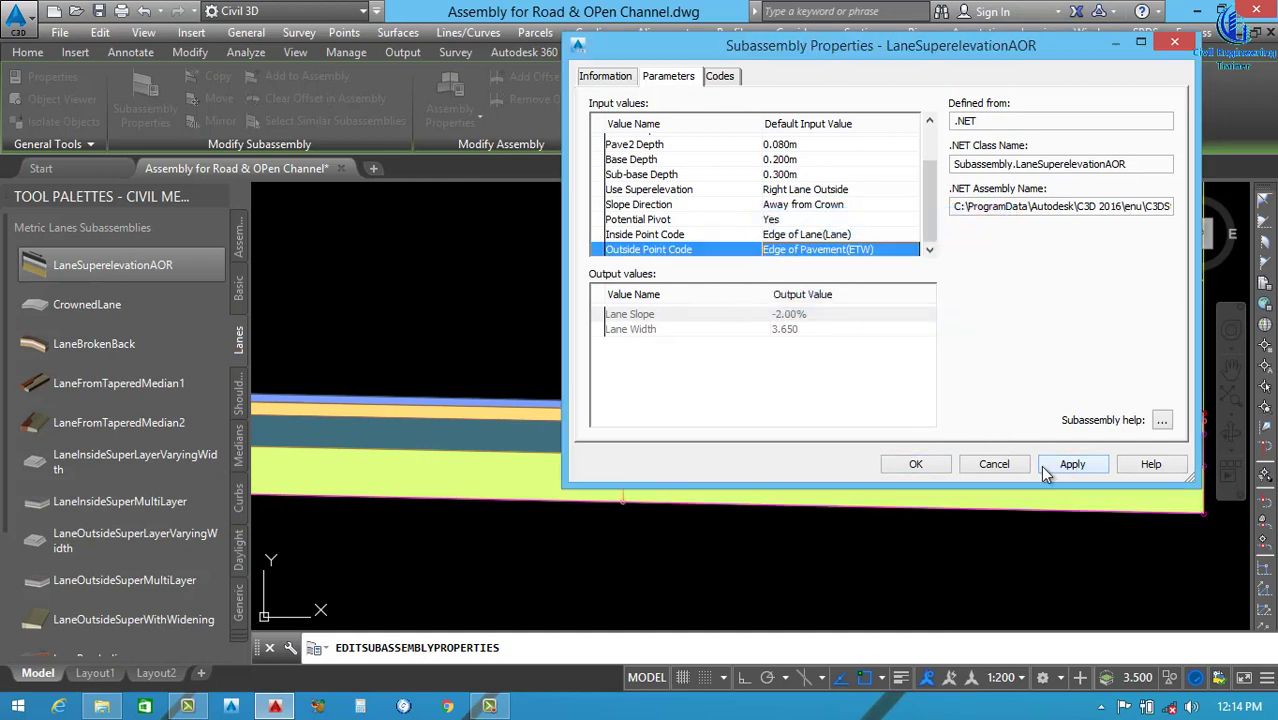
left_click(915, 465)
key("Escape")
Attach a metric UrbanCurbGutterGeneral subassembly to the top marker point at the outer lane's outside edge.
scroll(746, 338, "down", 3)
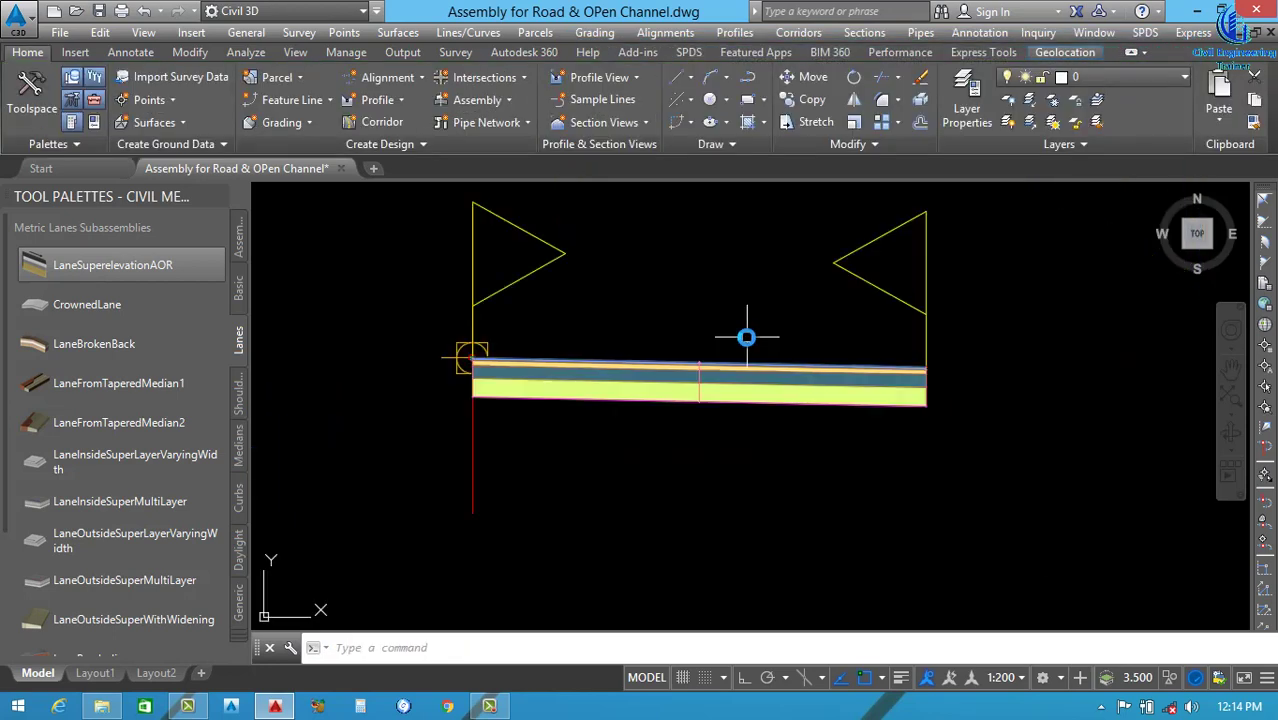
middle_click_drag(926, 345, 834, 337)
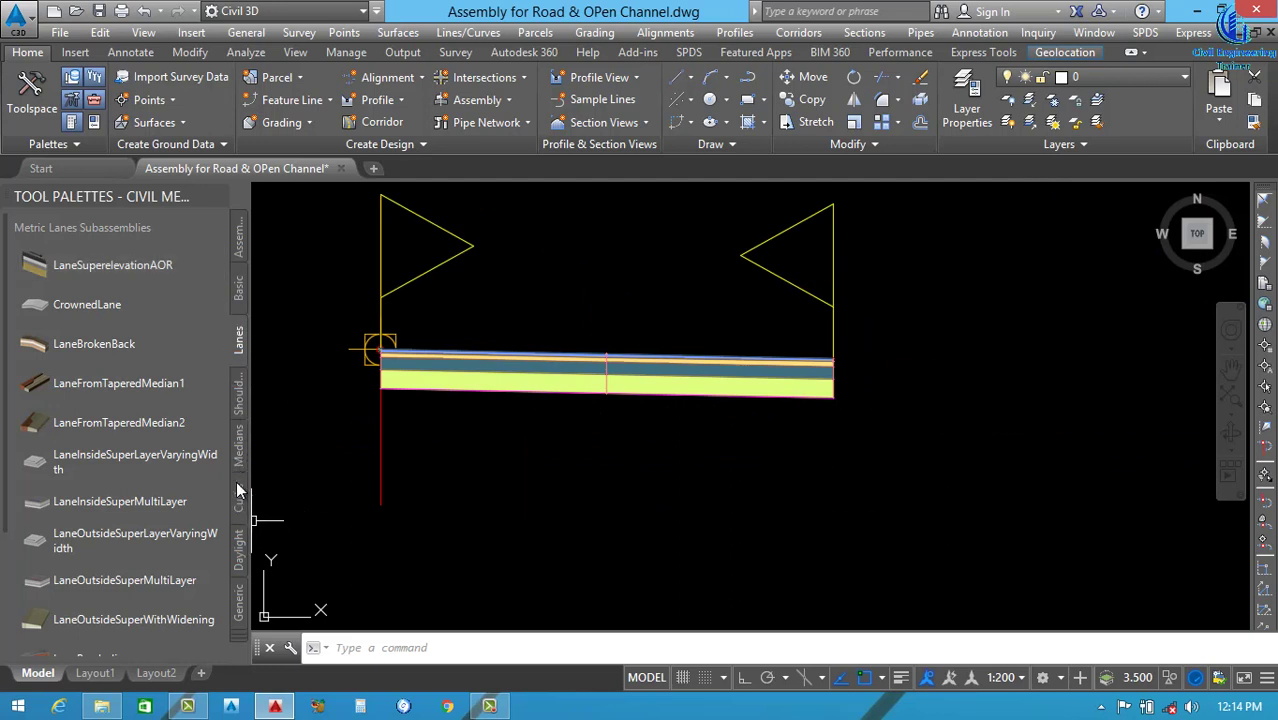
left_click(239, 395)
left_click(238, 301)
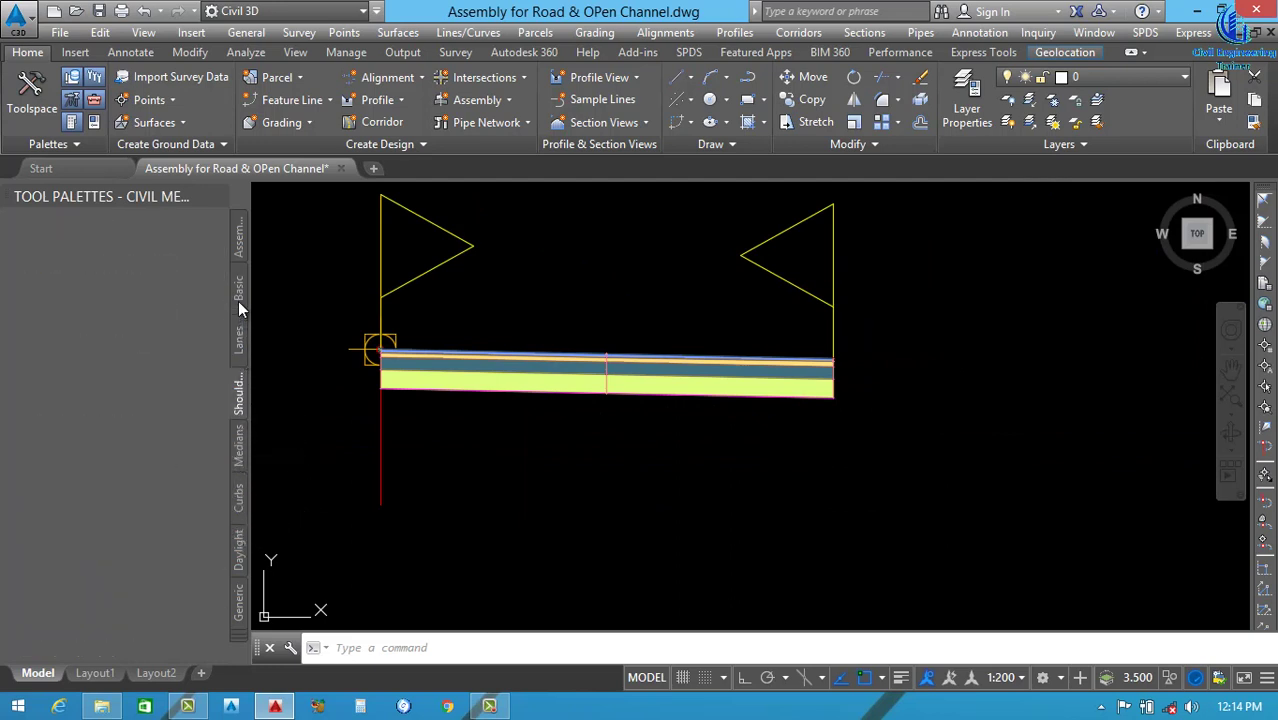
left_click(238, 345)
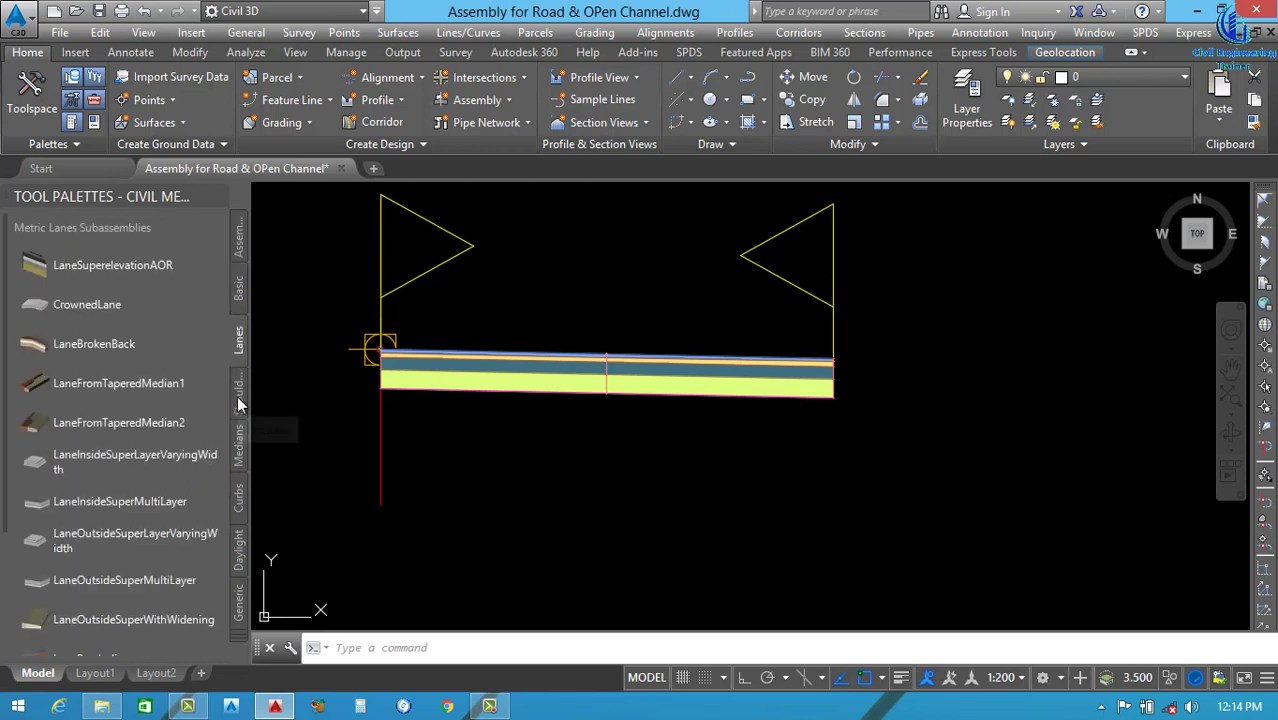
left_click(238, 405)
left_click(234, 494)
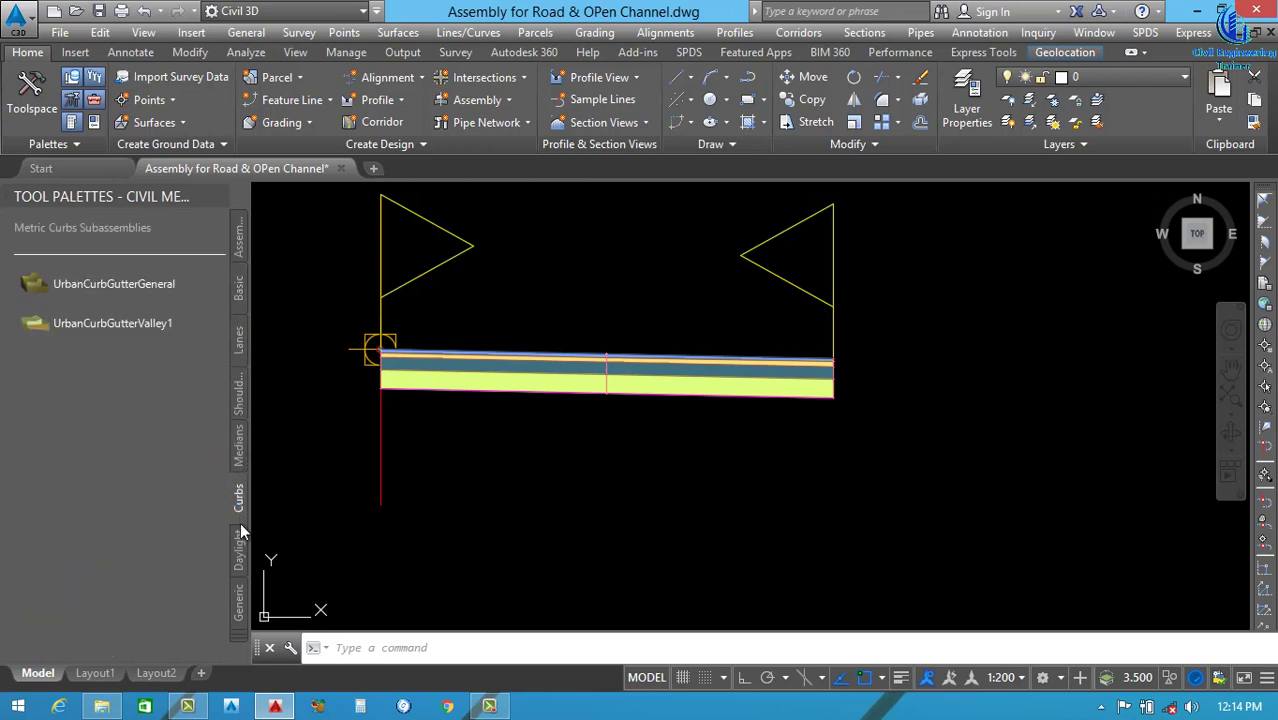
left_click(98, 284)
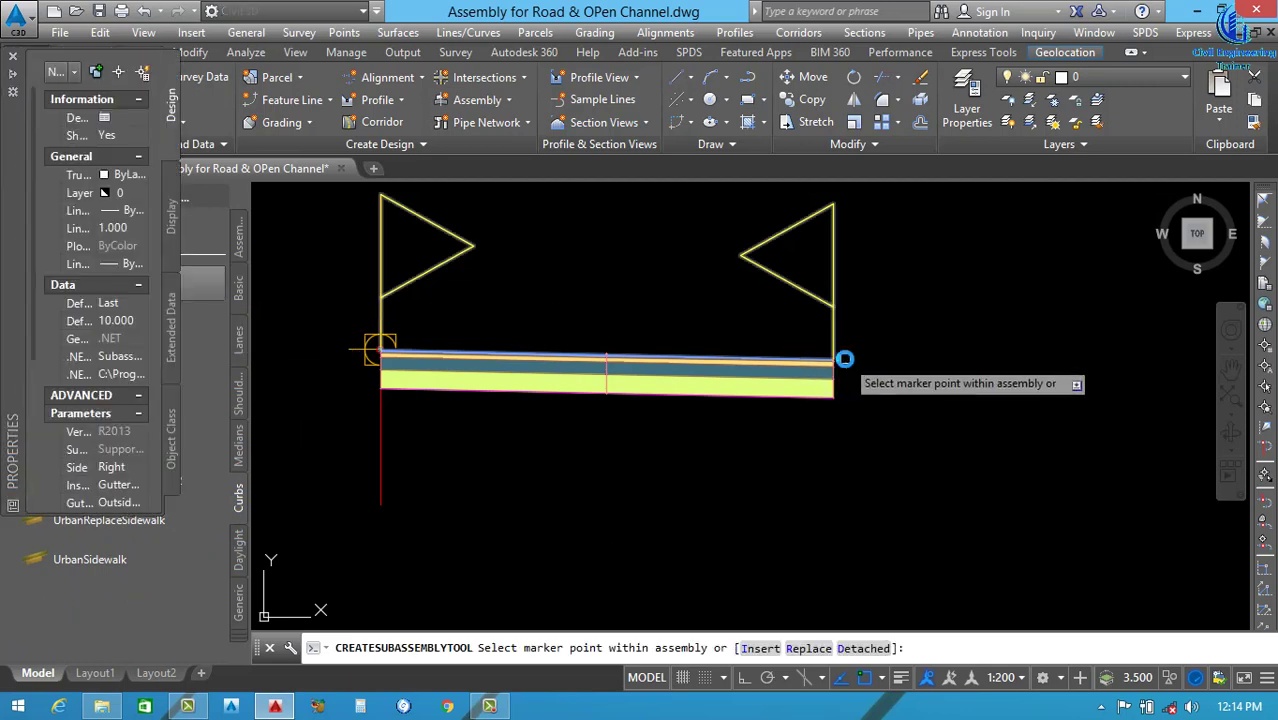
scroll(800, 365, "up", 8)
scroll(726, 338, "down", 10)
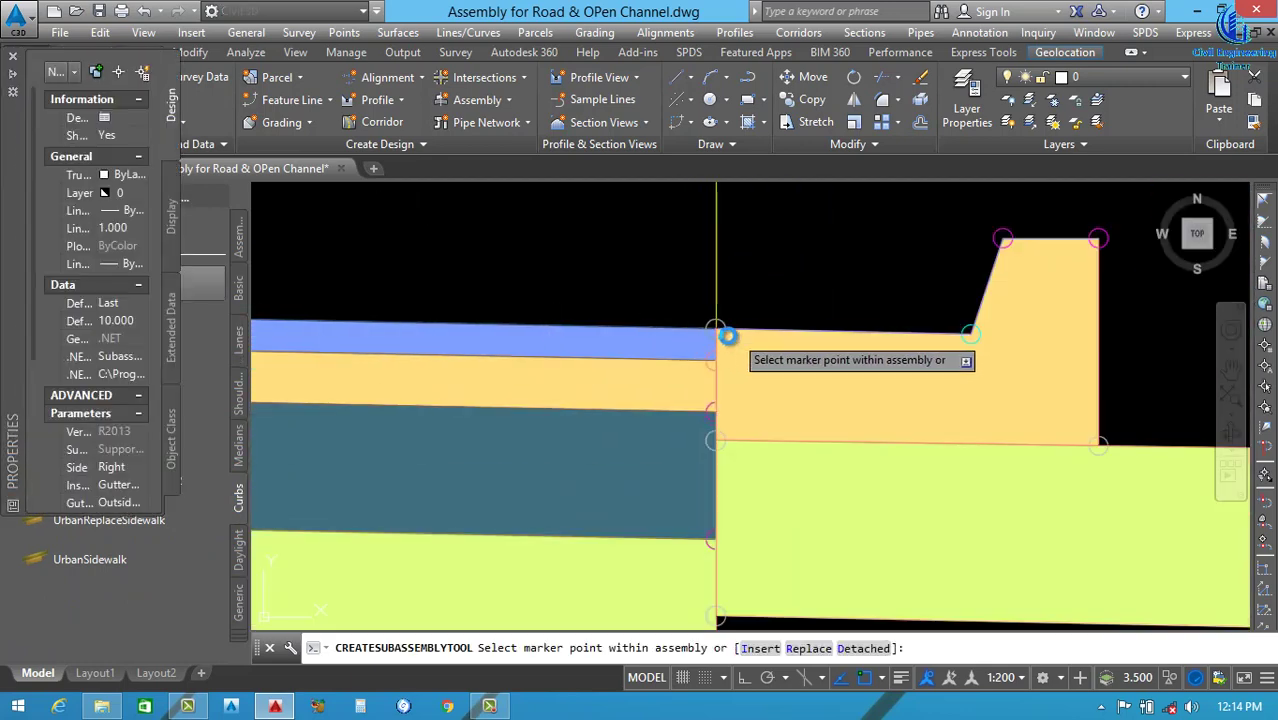
Increase the curb and gutter's Subbase Depth to reach the bottom of the adjacent lane's sub-base, then apply and accept the properties.
scroll(784, 402, "up", 3)
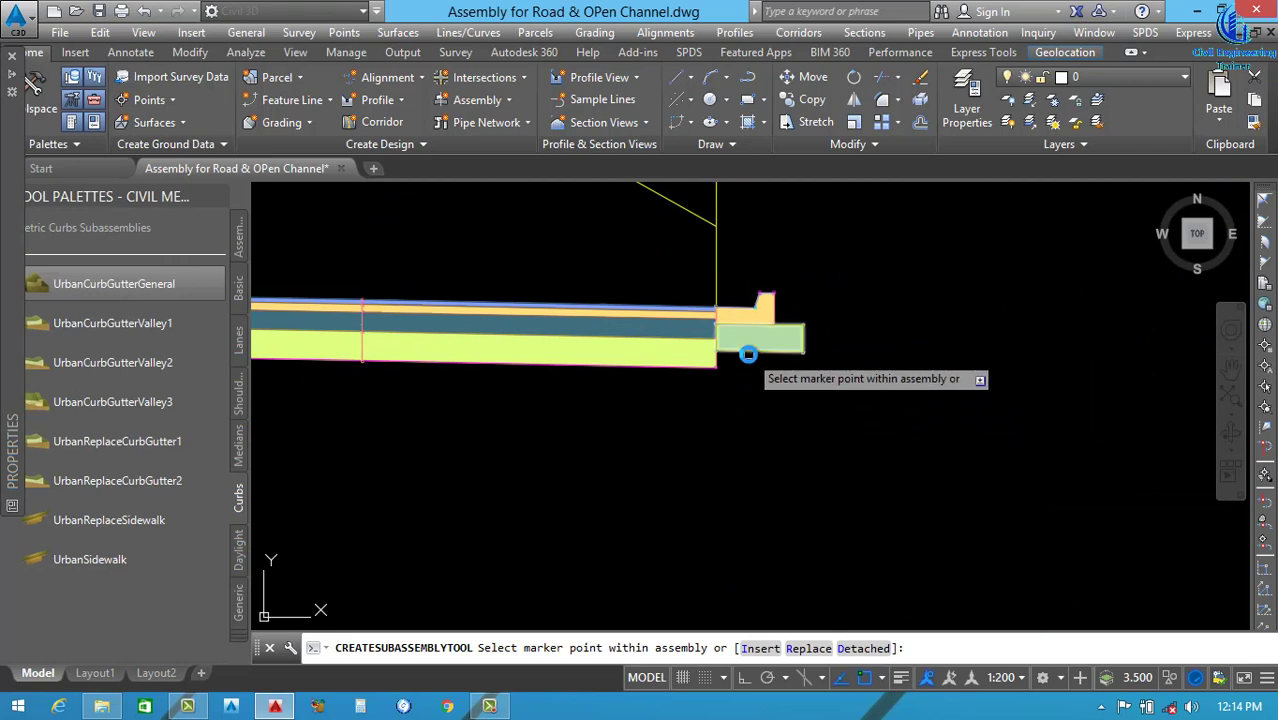
scroll(747, 348, "up", 2)
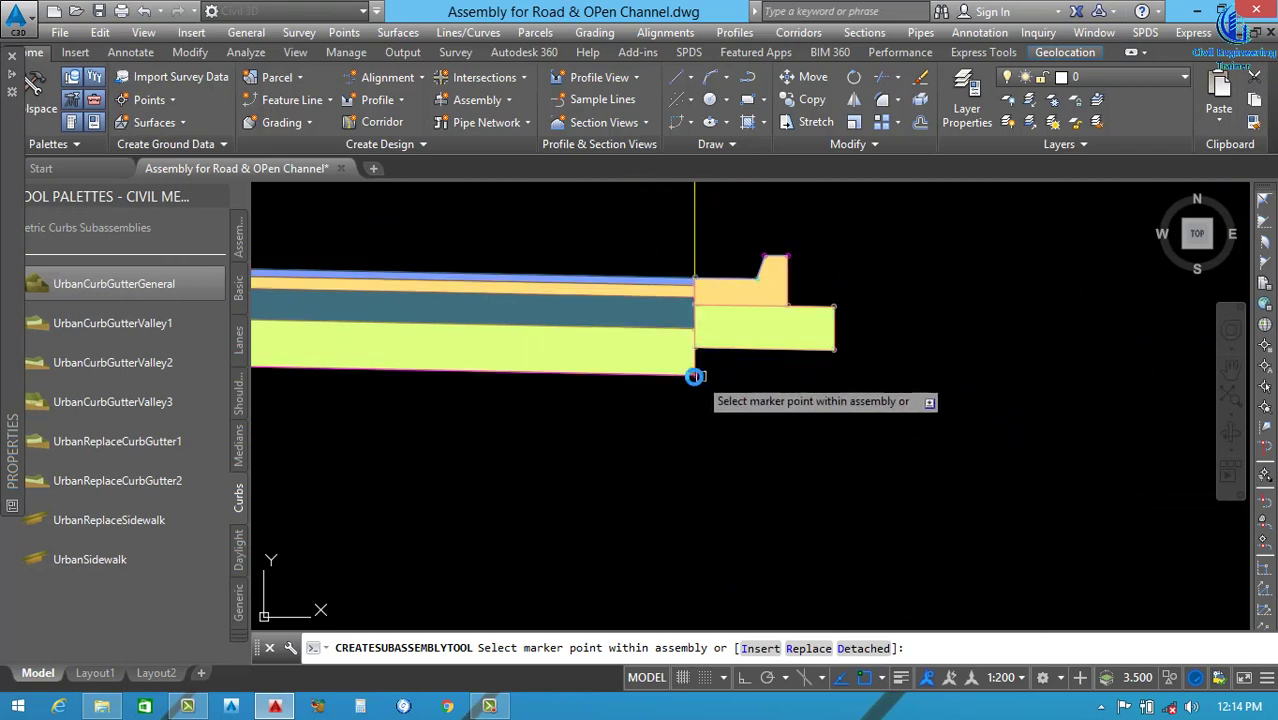
left_click(773, 342)
left_click(773, 331)
right_click(979, 301)
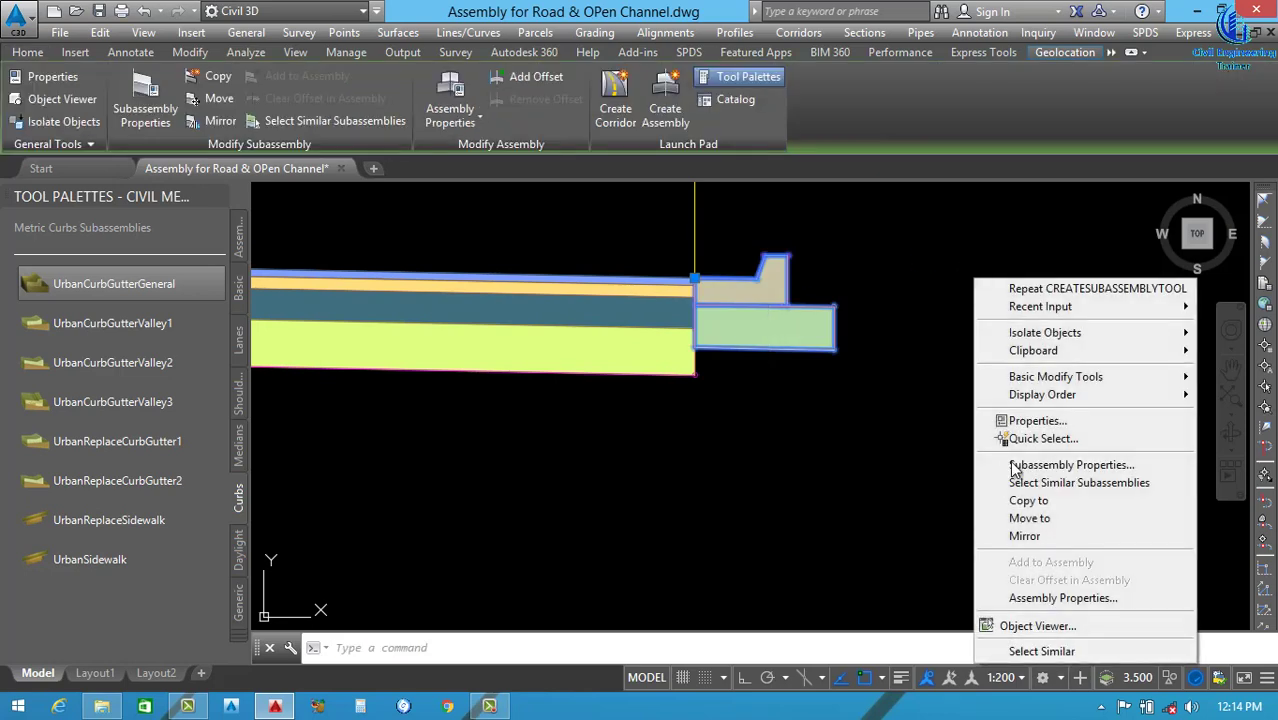
left_click(1053, 467)
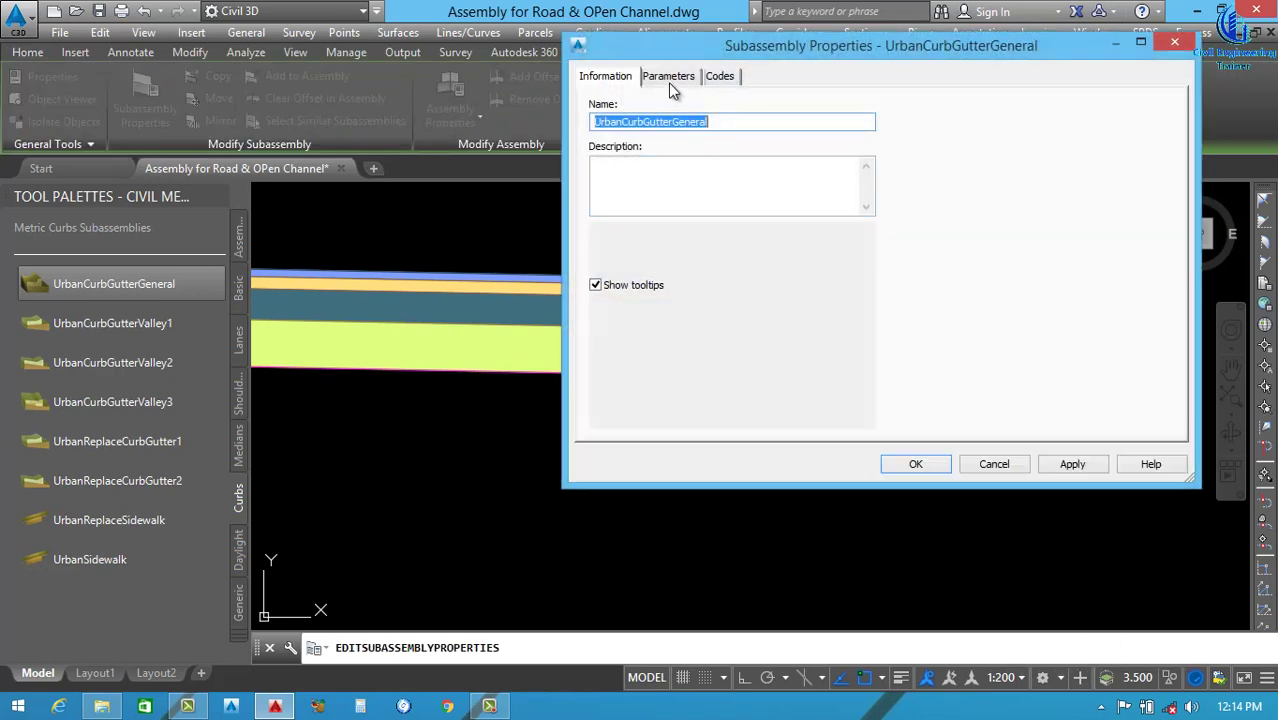
left_click(668, 78)
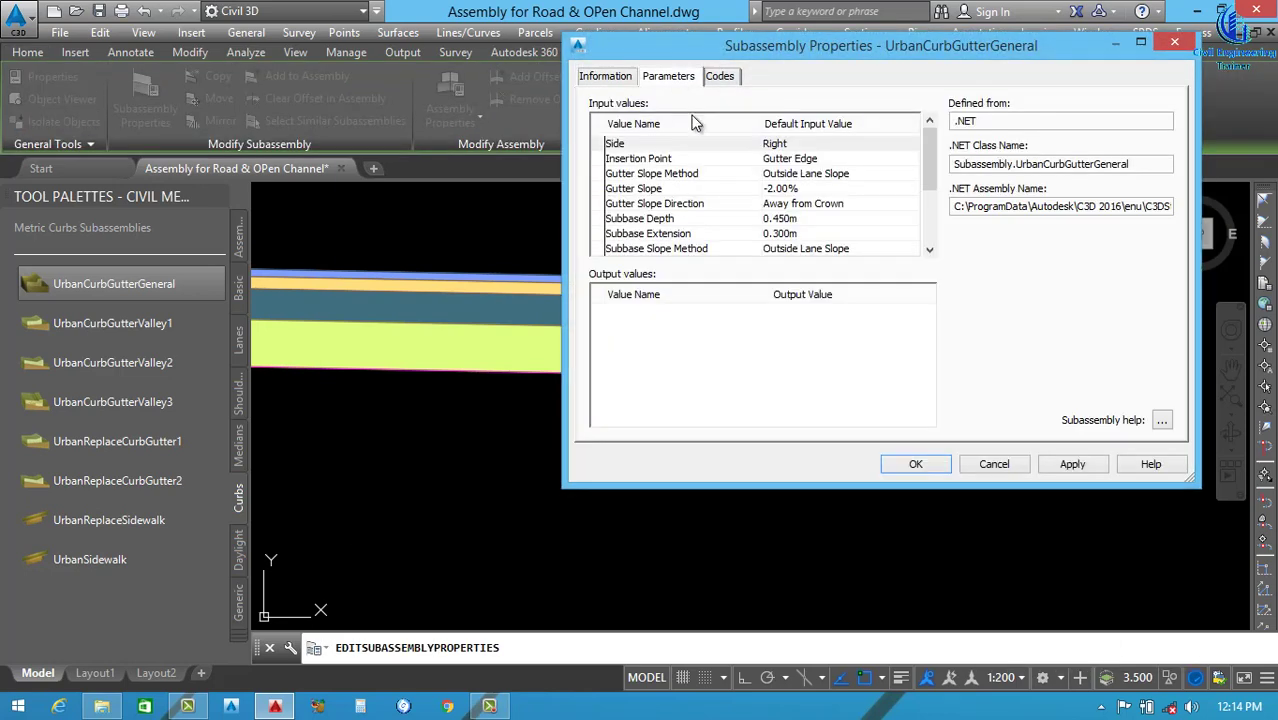
scroll(924, 172, "down", 1)
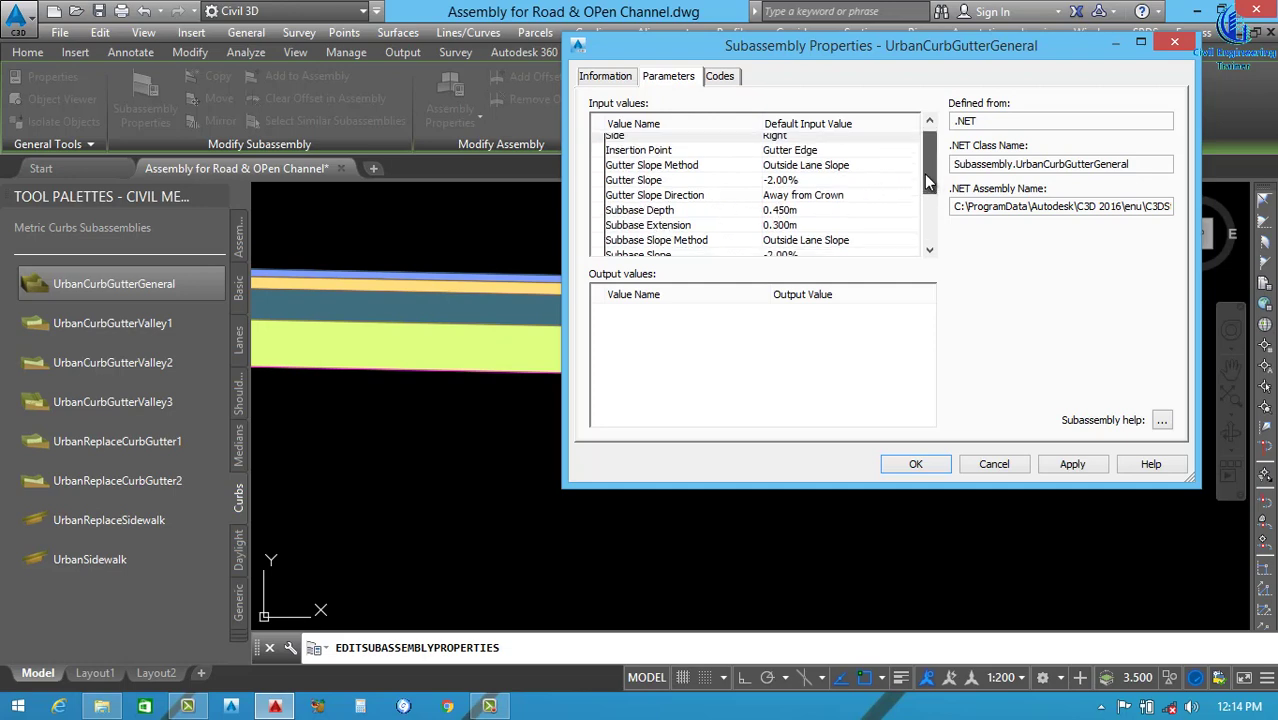
scroll(924, 174, "up", 1)
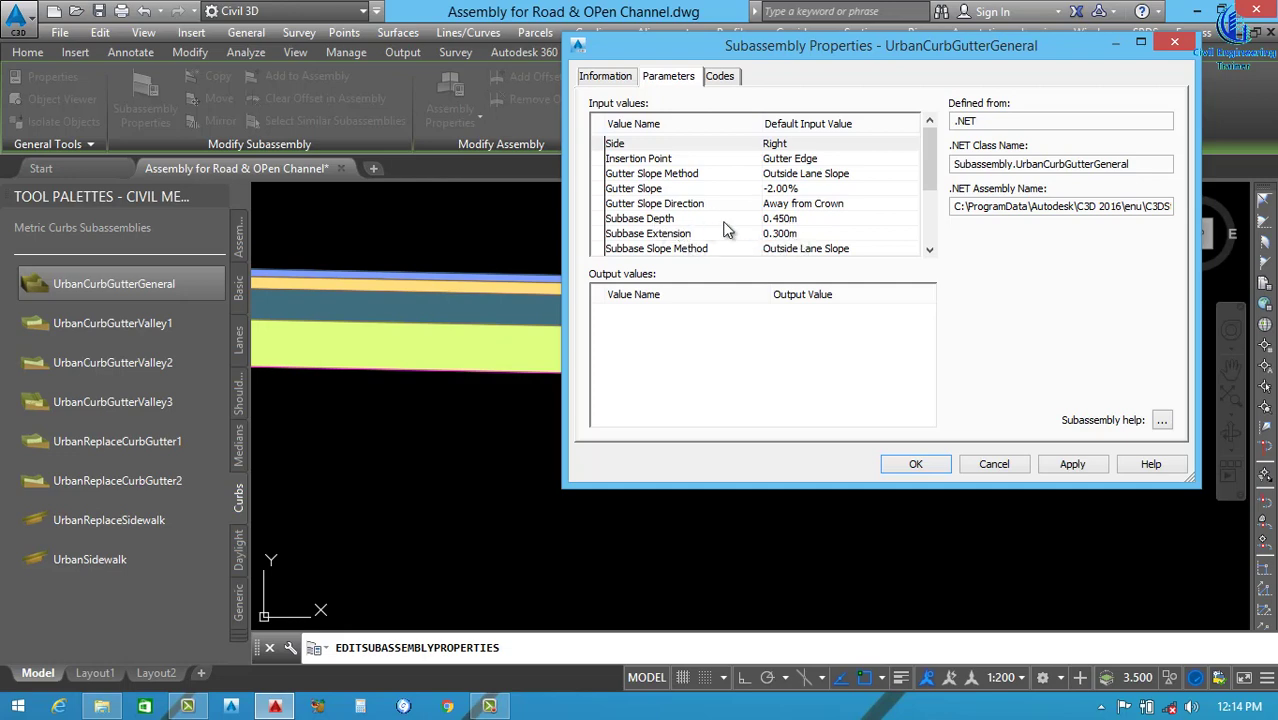
double_click(801, 219)
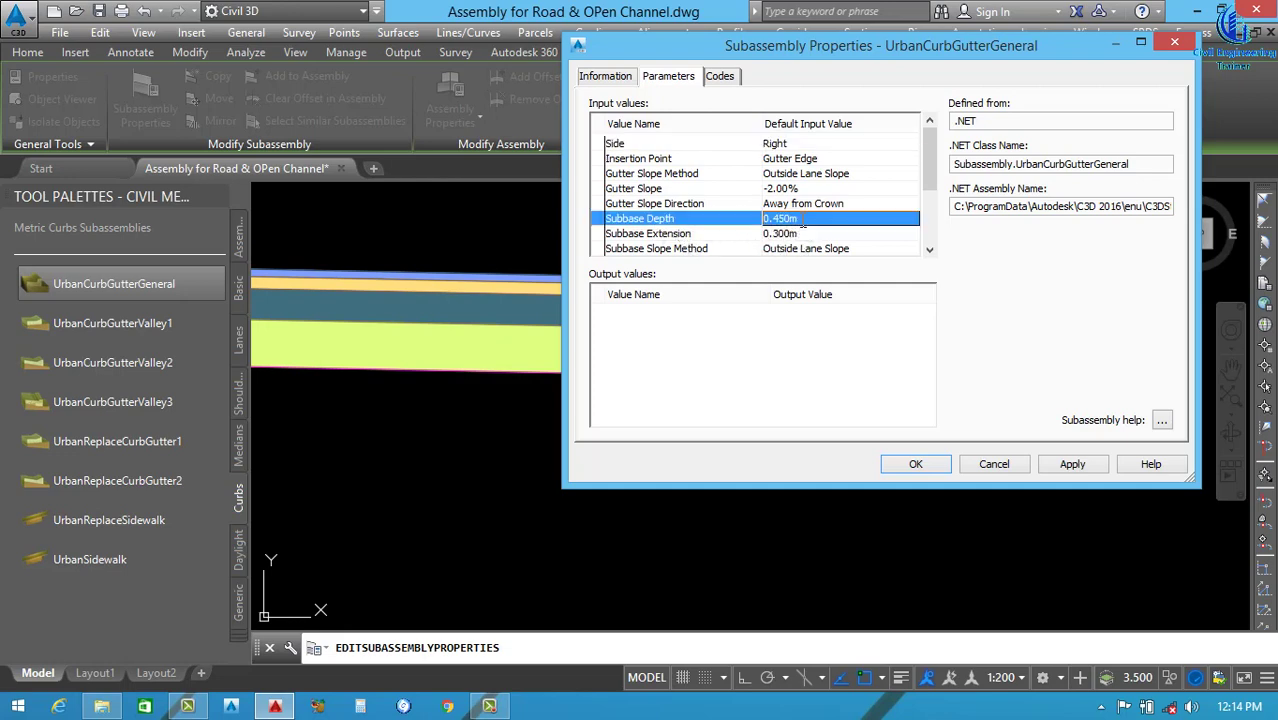
key("Return")
left_click(1066, 465)
left_click(926, 465)
key("Escape")
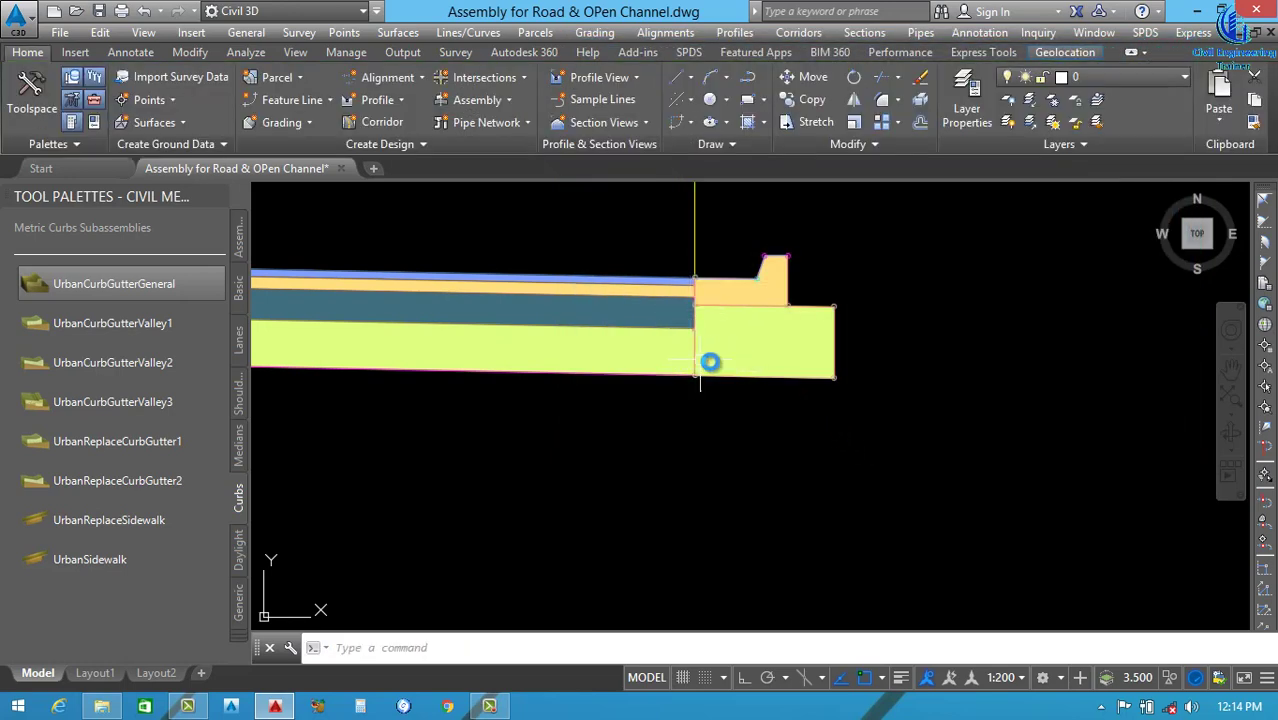
Attach a metric BasicSidewalk subassembly on the right side to the top back marker point of the curb and gutter.
mouse_move(711, 360)
middle_mouse_down()
mouse_move(679, 488)
mouse_move(644, 521)
middle_mouse_up()
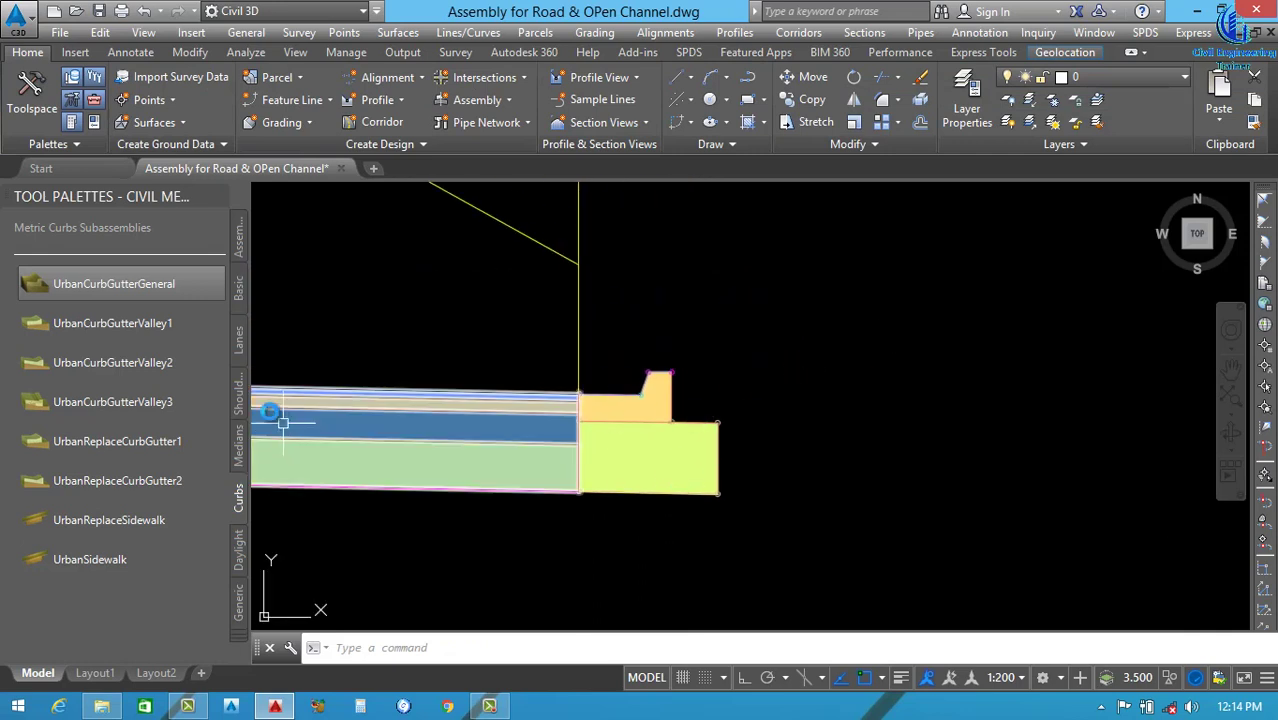
left_click(240, 345)
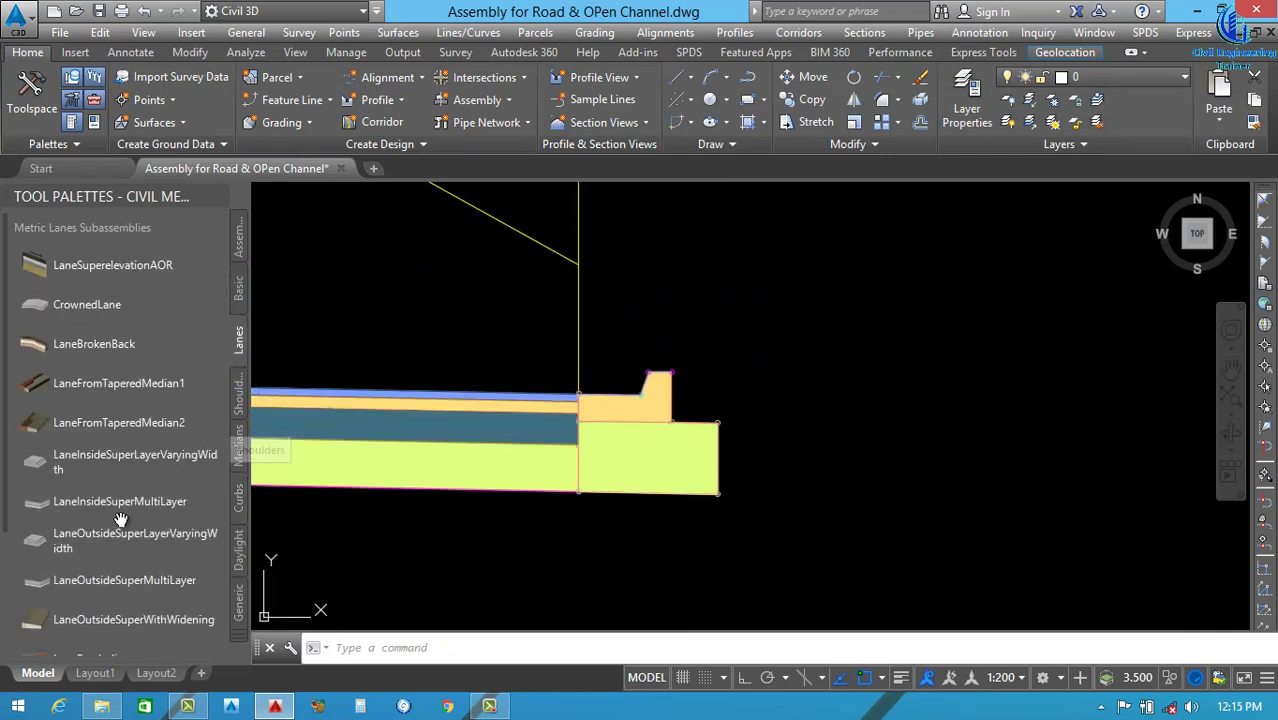
scroll(101, 487, "down", 3)
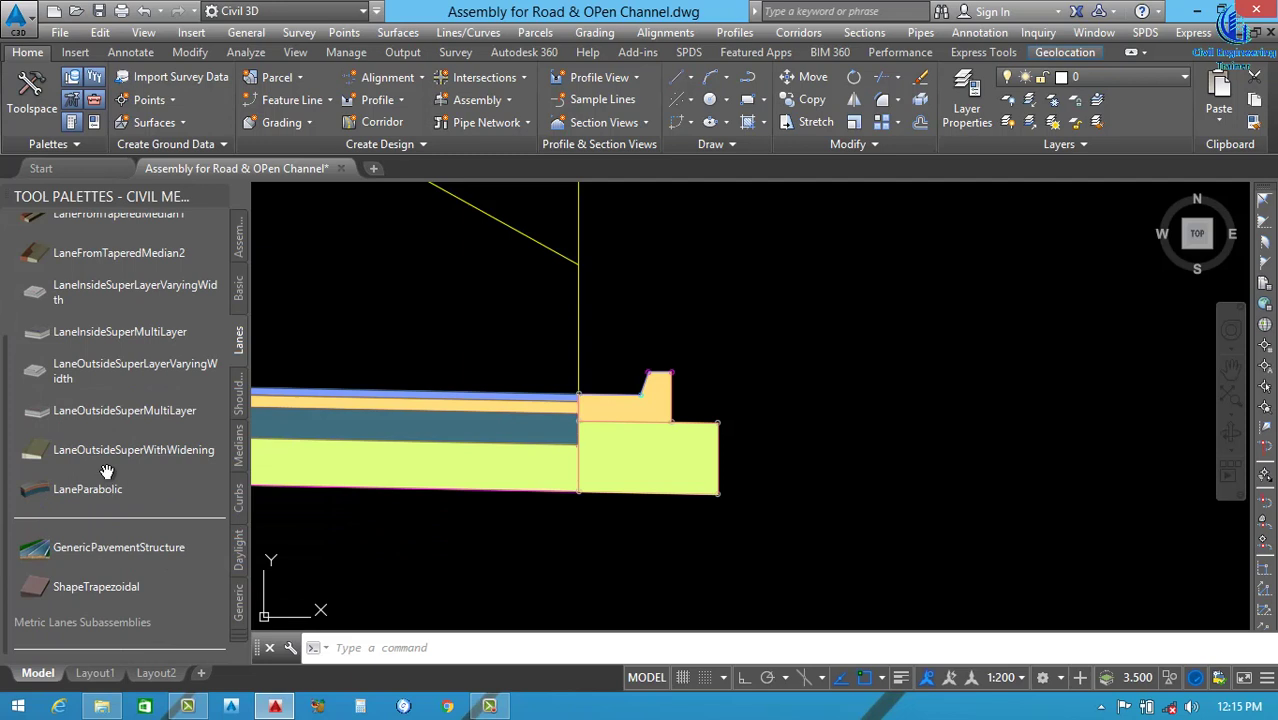
scroll(109, 455, "up", 3)
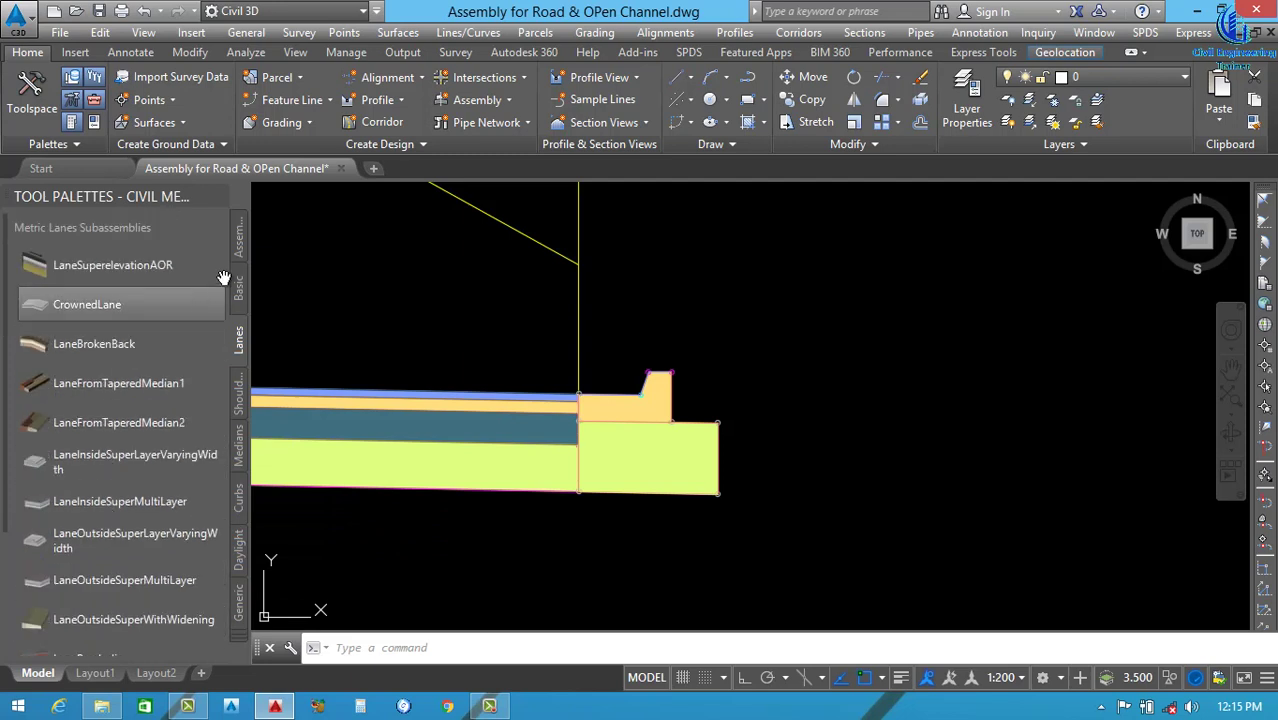
left_click(240, 287)
scroll(90, 495, "down", 1)
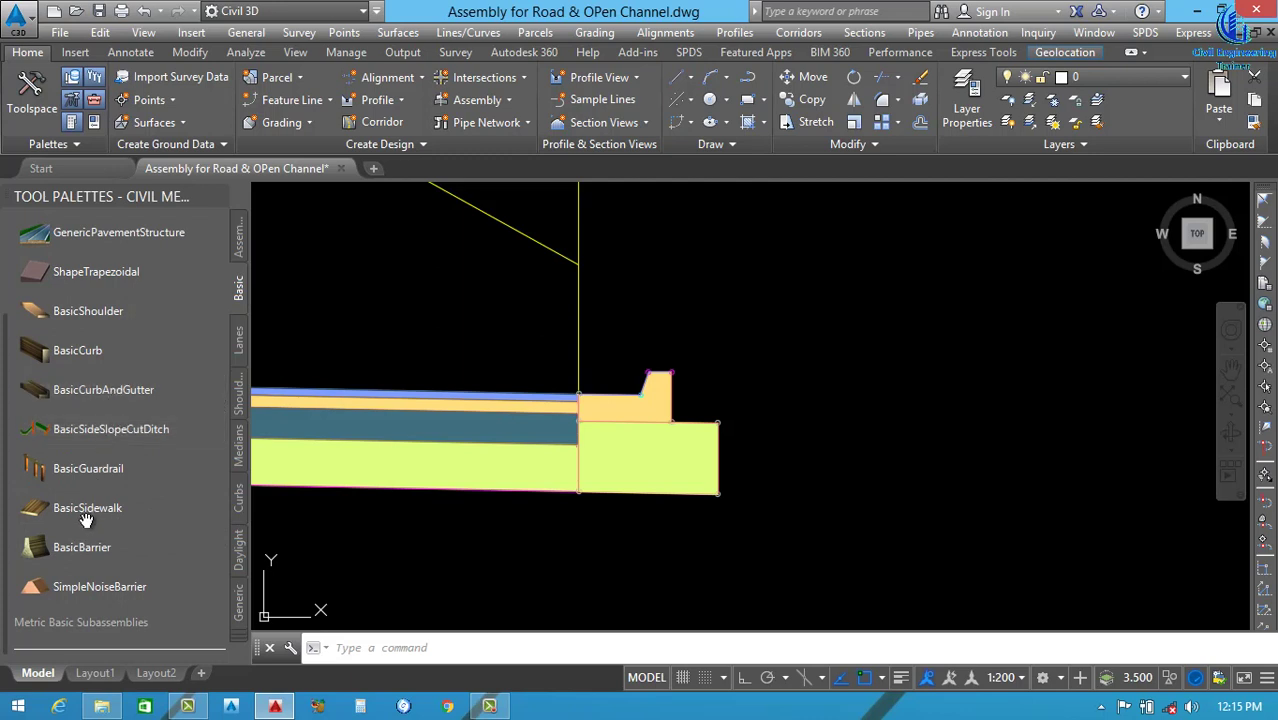
left_click(86, 508)
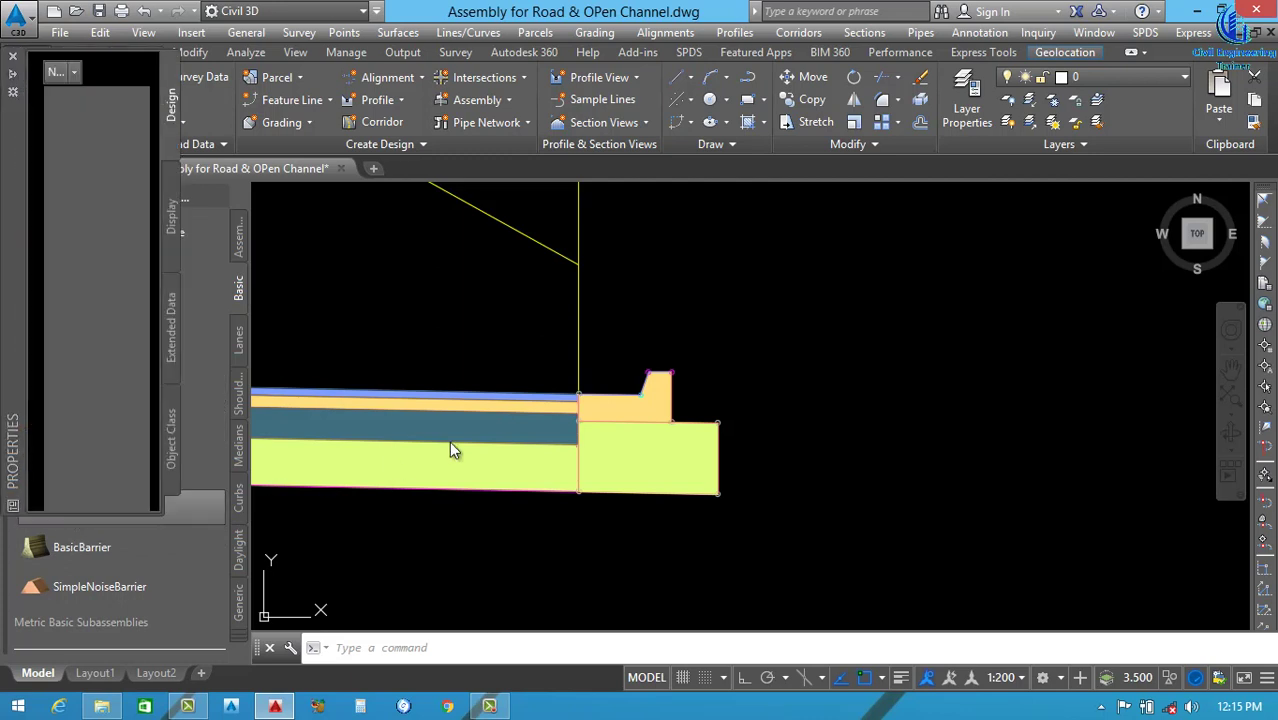
scroll(650, 368, "up", 5)
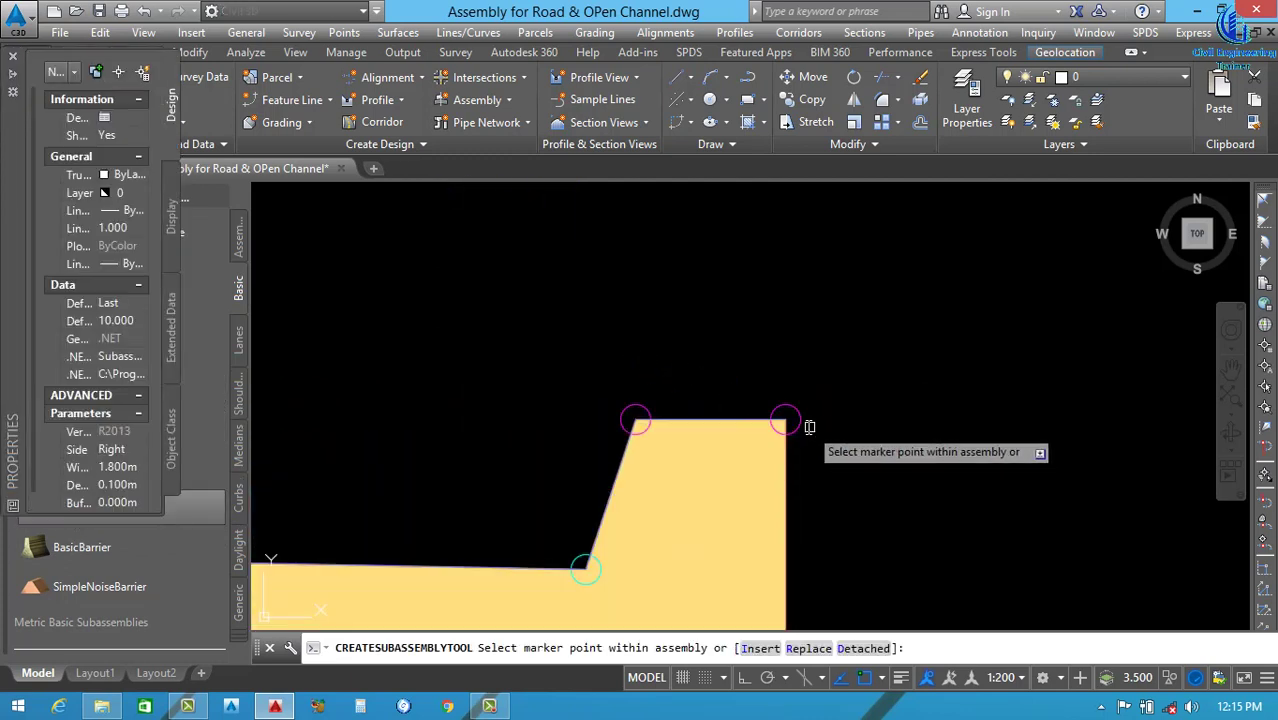
left_click(800, 425)
scroll(690, 408, "down", 6)
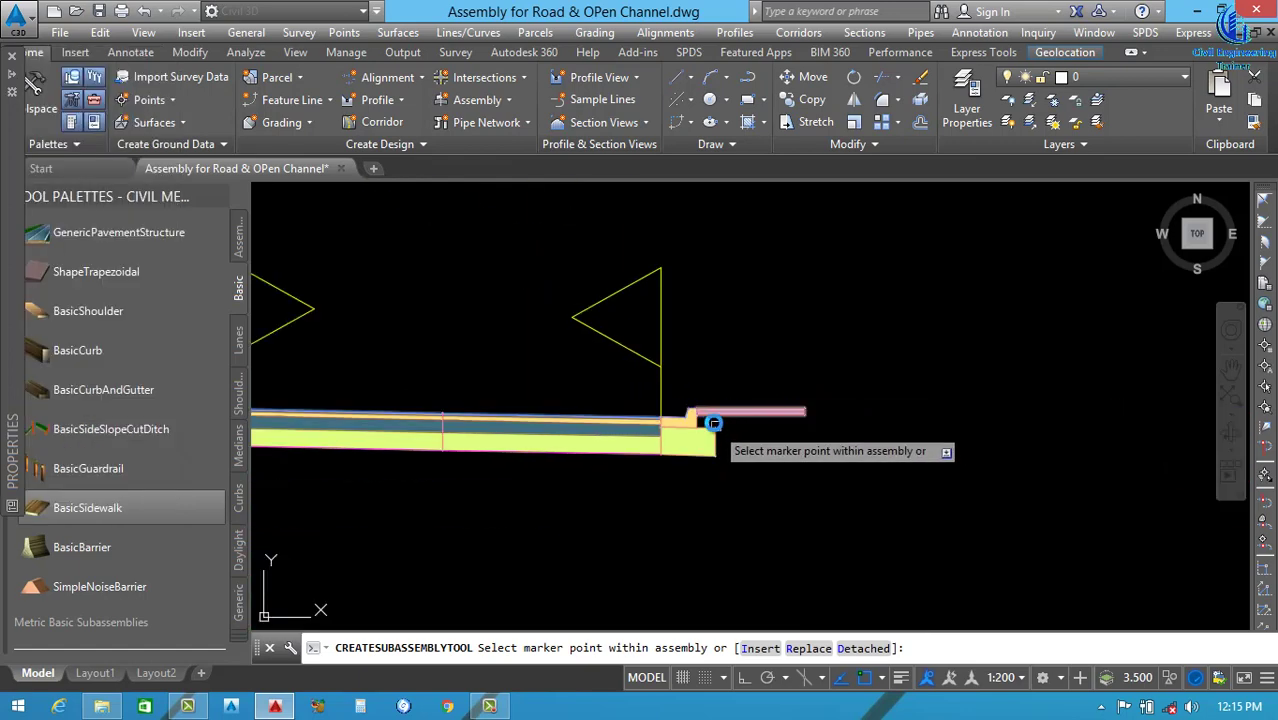
key("Escape")
Open the sidewalk's subassembly parameters and set Buffer Width 1 to 1 m.
scroll(694, 404, "up", 2)
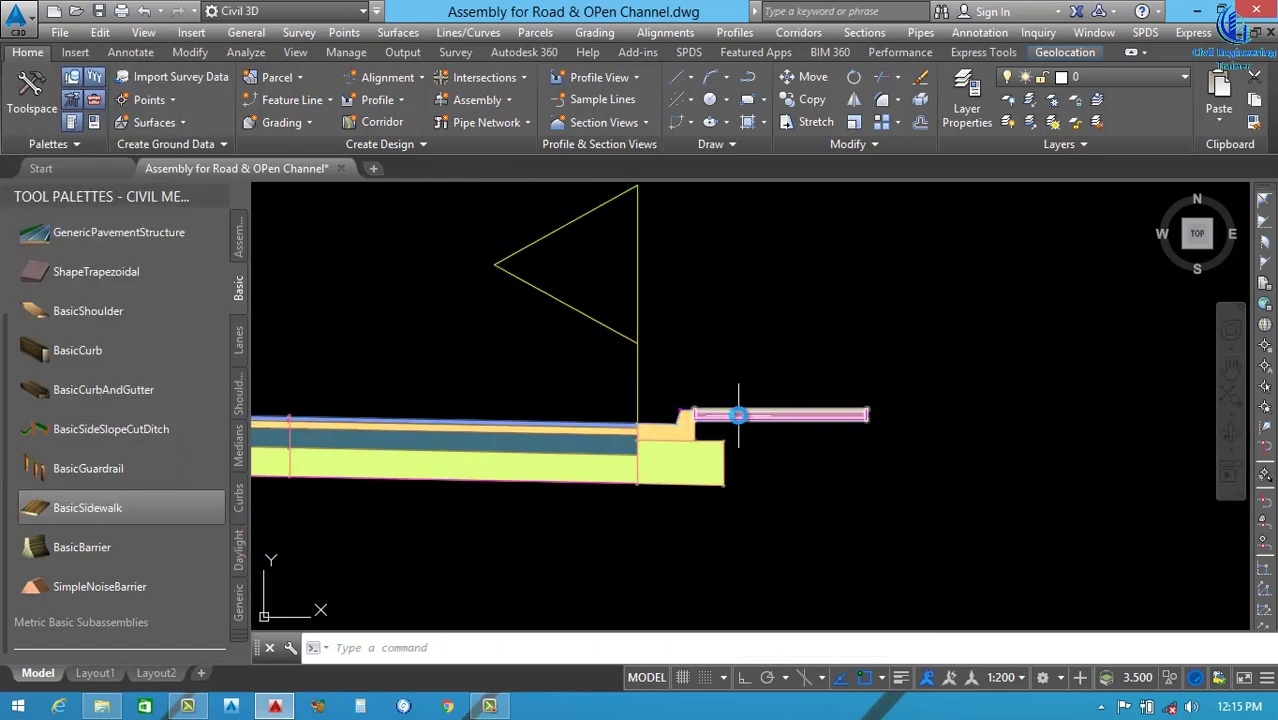
left_click(738, 413)
right_click(933, 301)
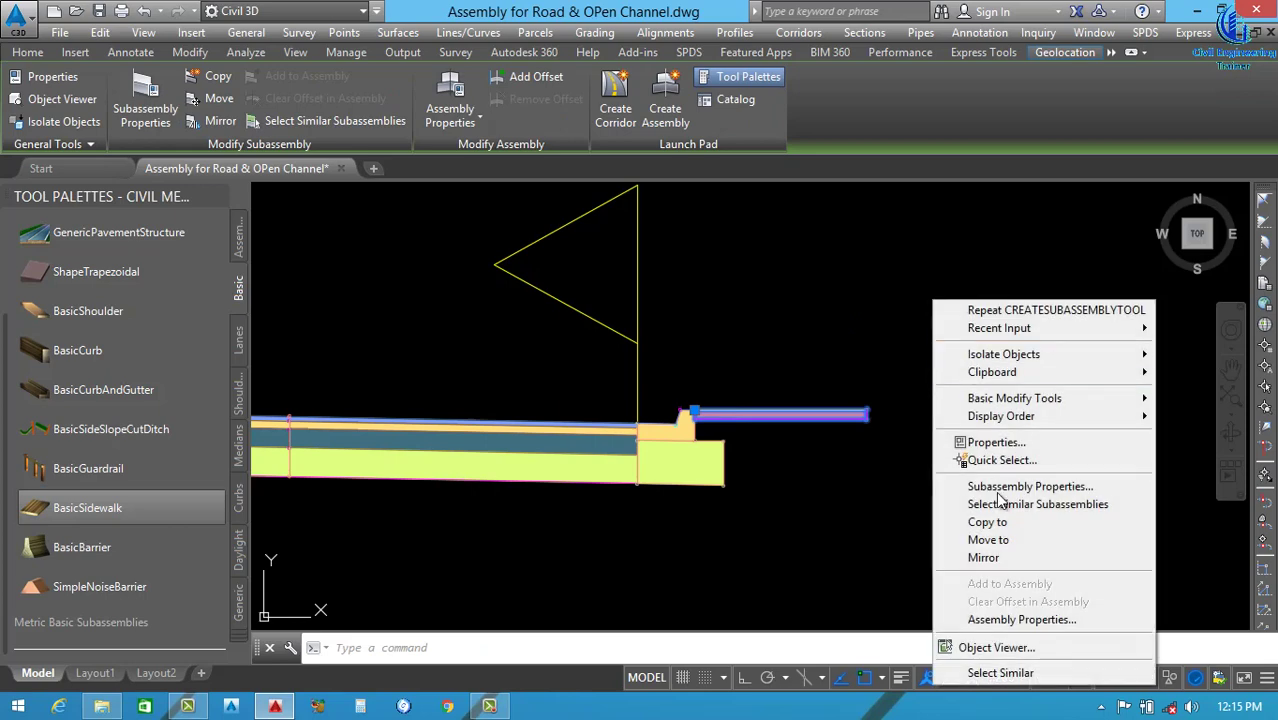
left_click(1012, 490)
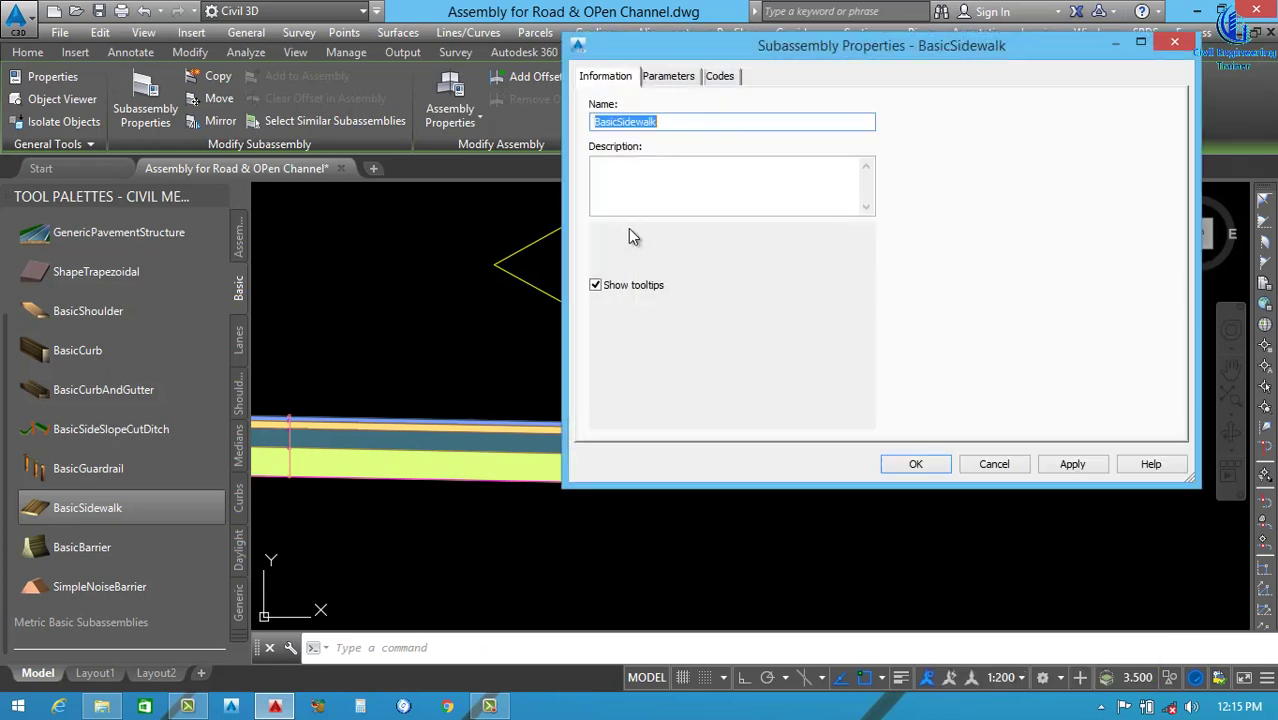
left_click(664, 78)
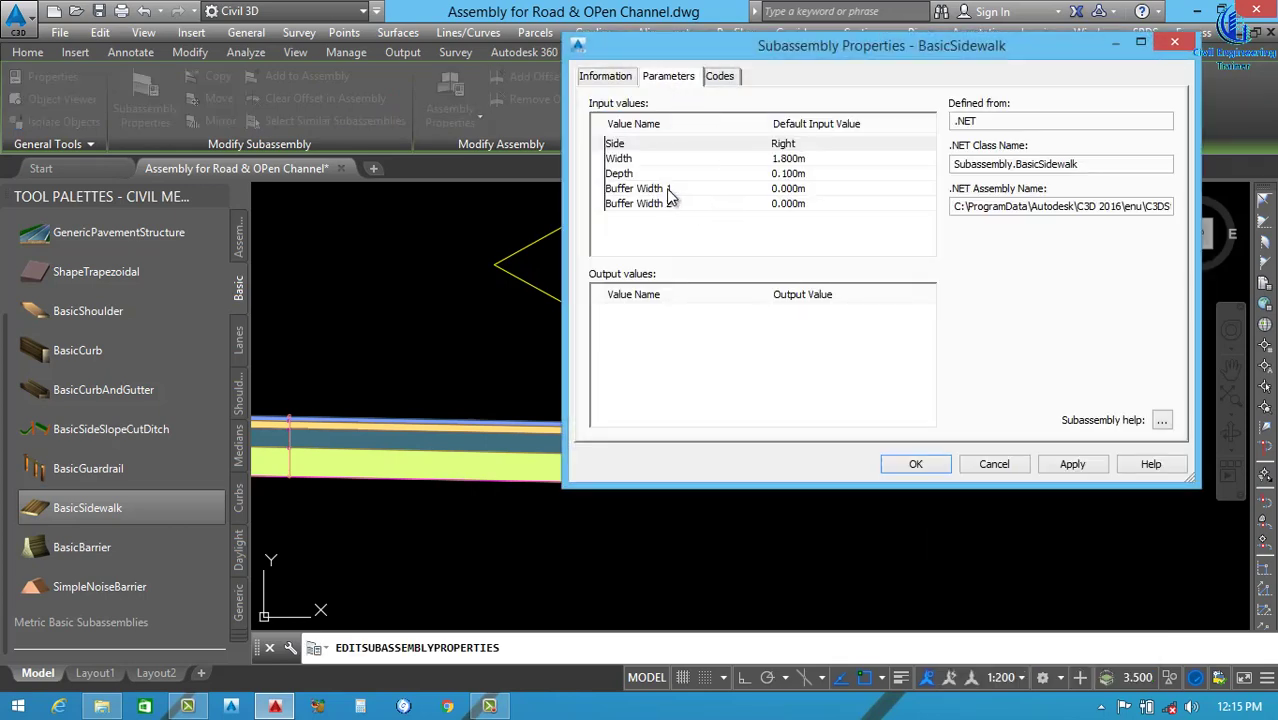
left_click(810, 189)
left_click(813, 187)
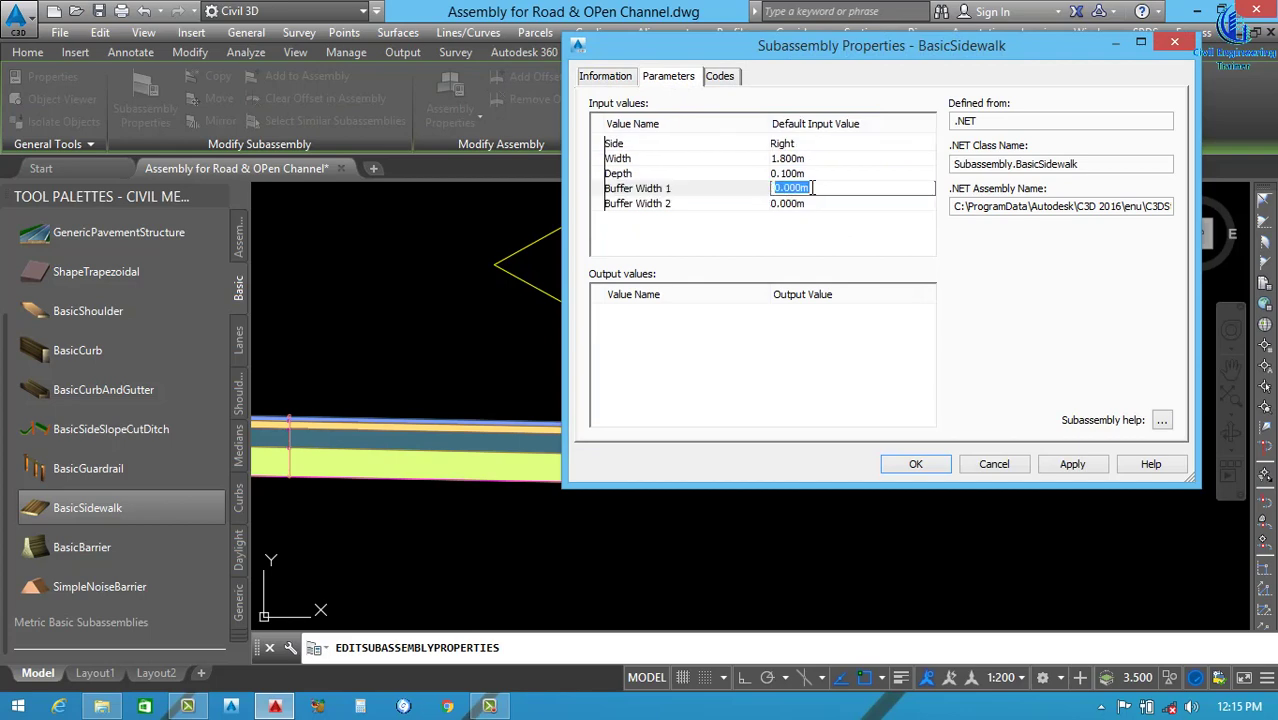
type("1")
key("Return")
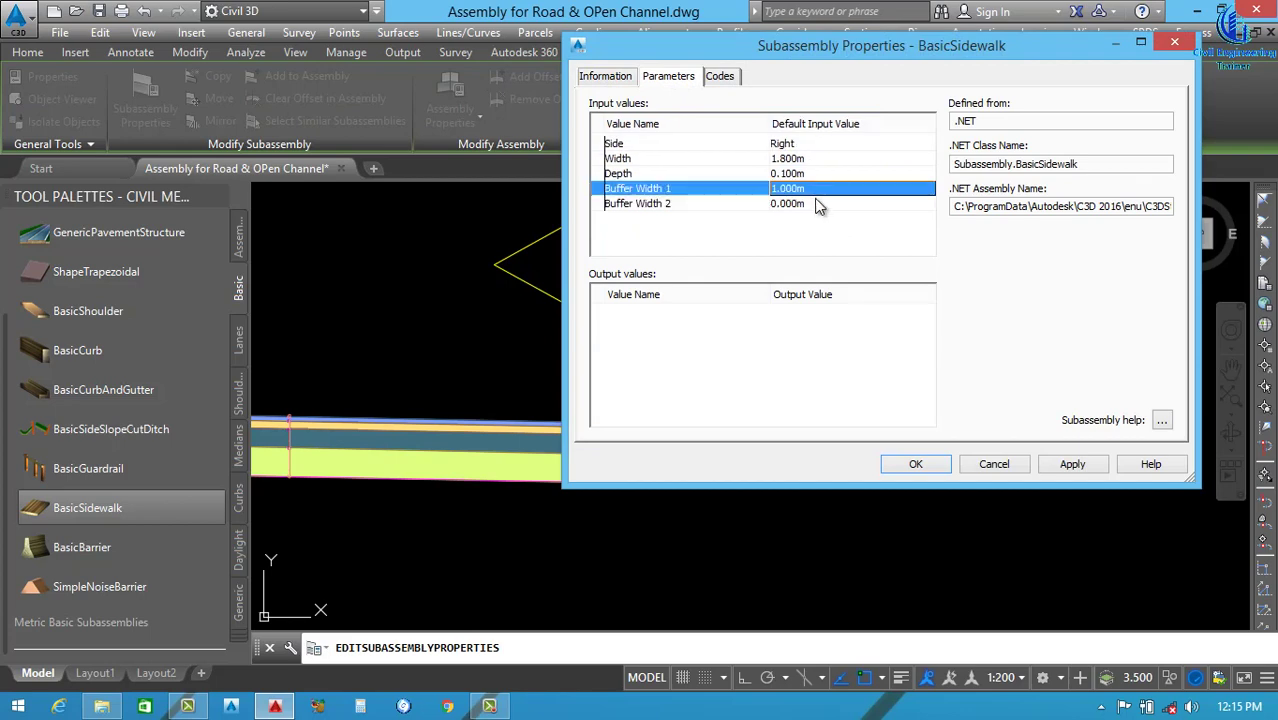
Set the sidewalk's Width to 1.5 m, then apply and accept the subassembly properties.
left_click(809, 159)
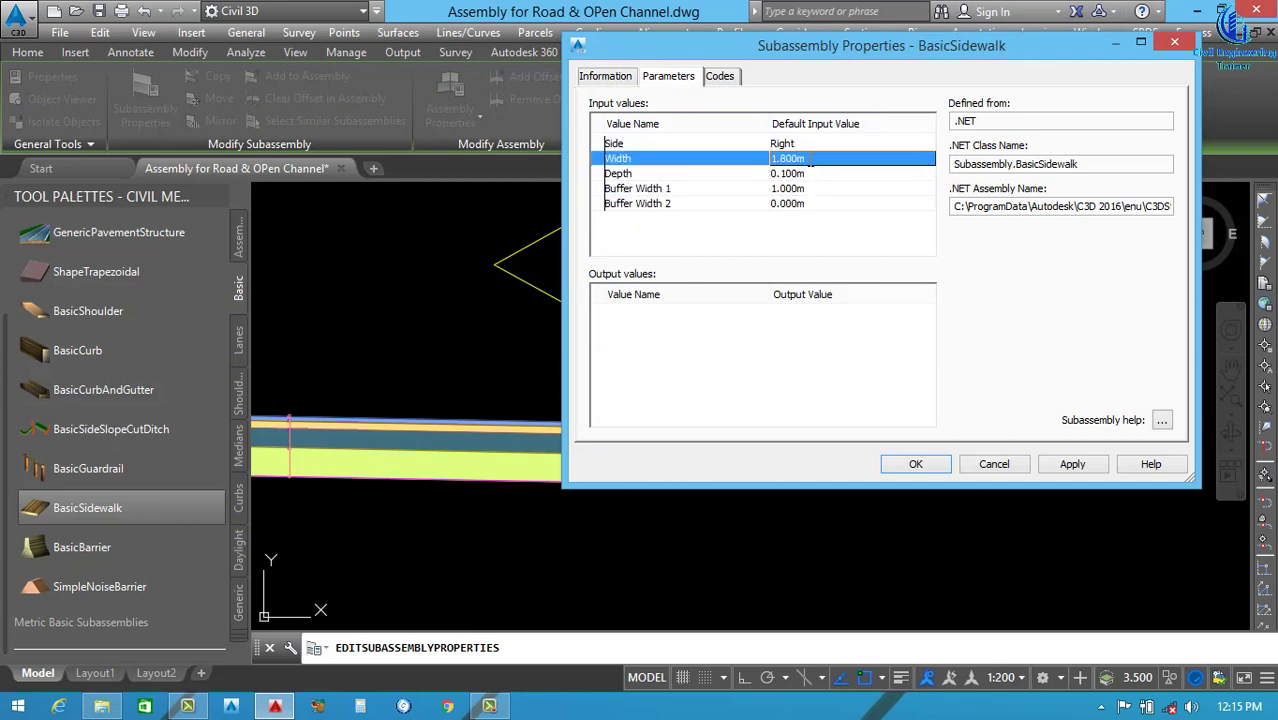
left_click(811, 158)
type("1.")
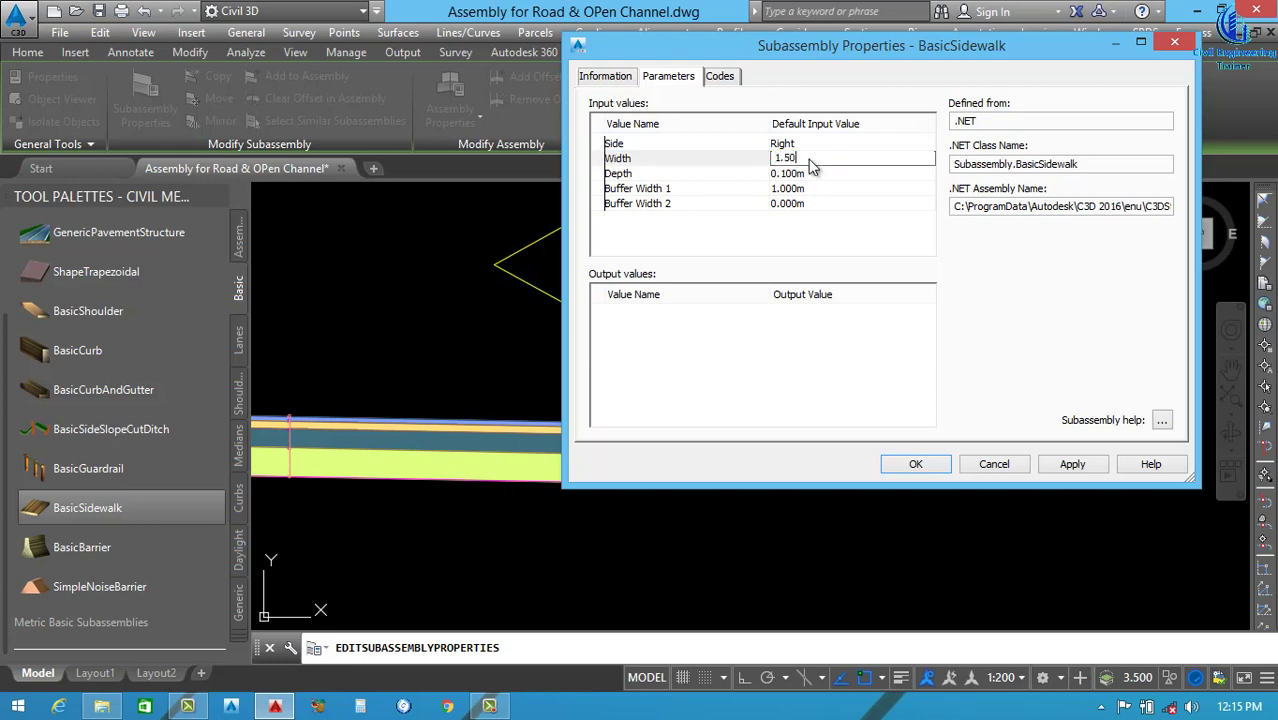
type("50")
key("Return")
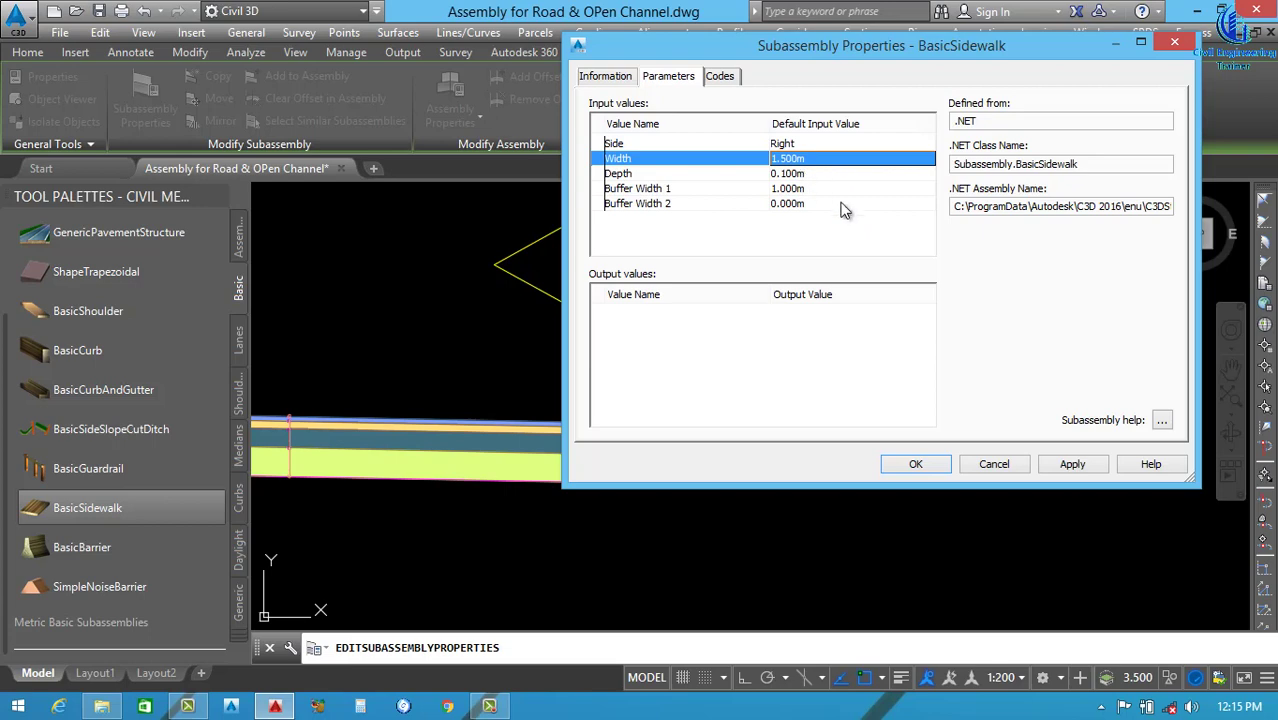
left_click(1071, 465)
left_click(915, 464)
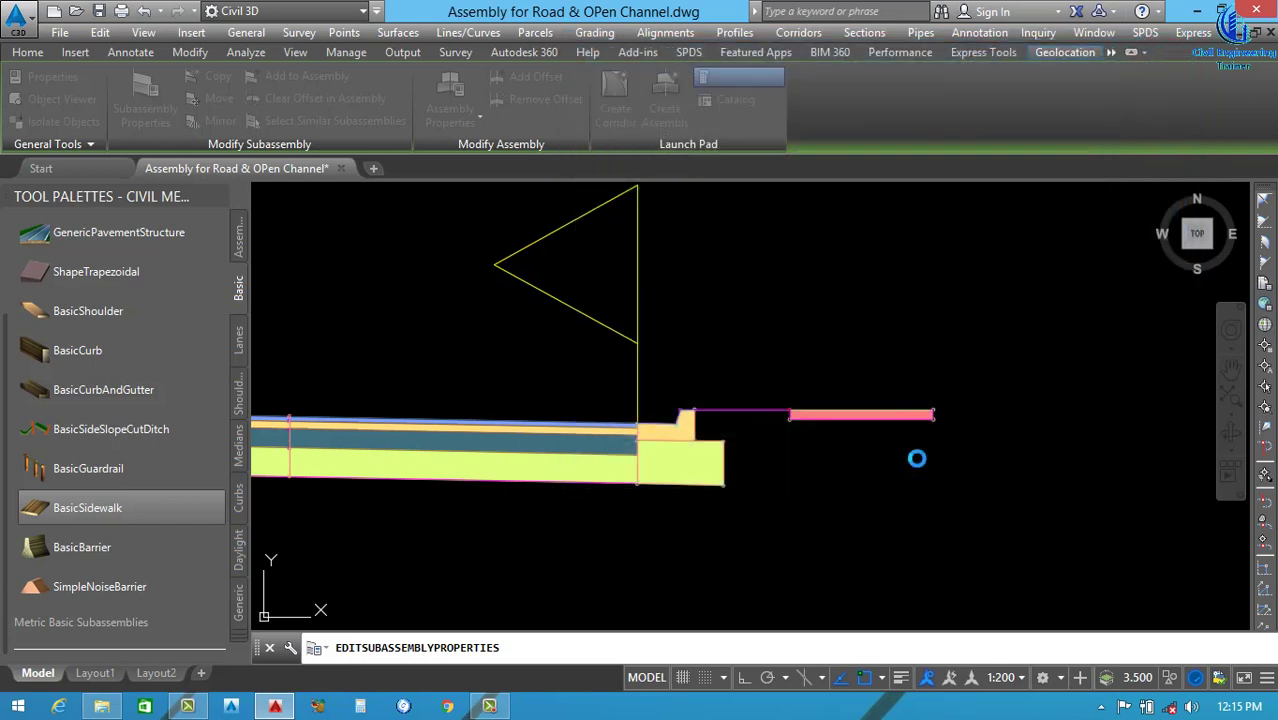
key("Escape")
Attach a metric BasicCurb subassembly to the top marker point at the sidewalk's outer edge.
mouse_move(806, 430)
middle_mouse_down()
mouse_move(819, 422)
mouse_move(670, 456)
middle_mouse_up()
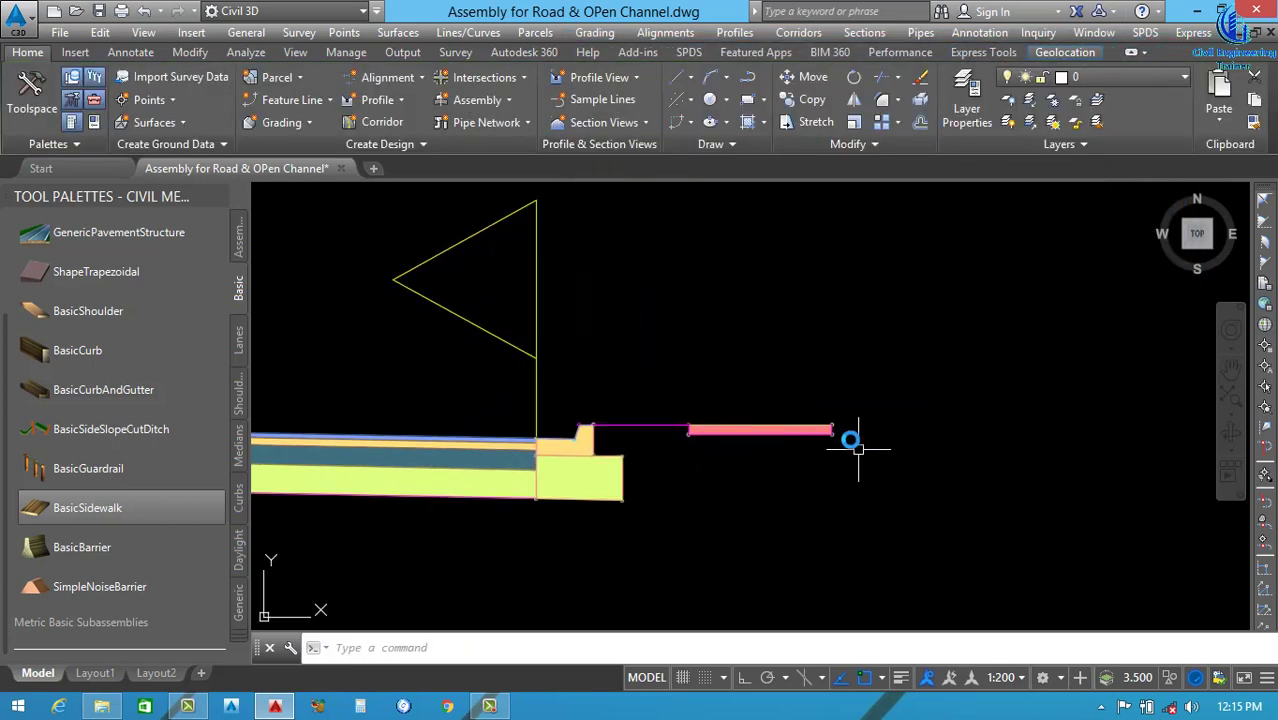
left_click(73, 353)
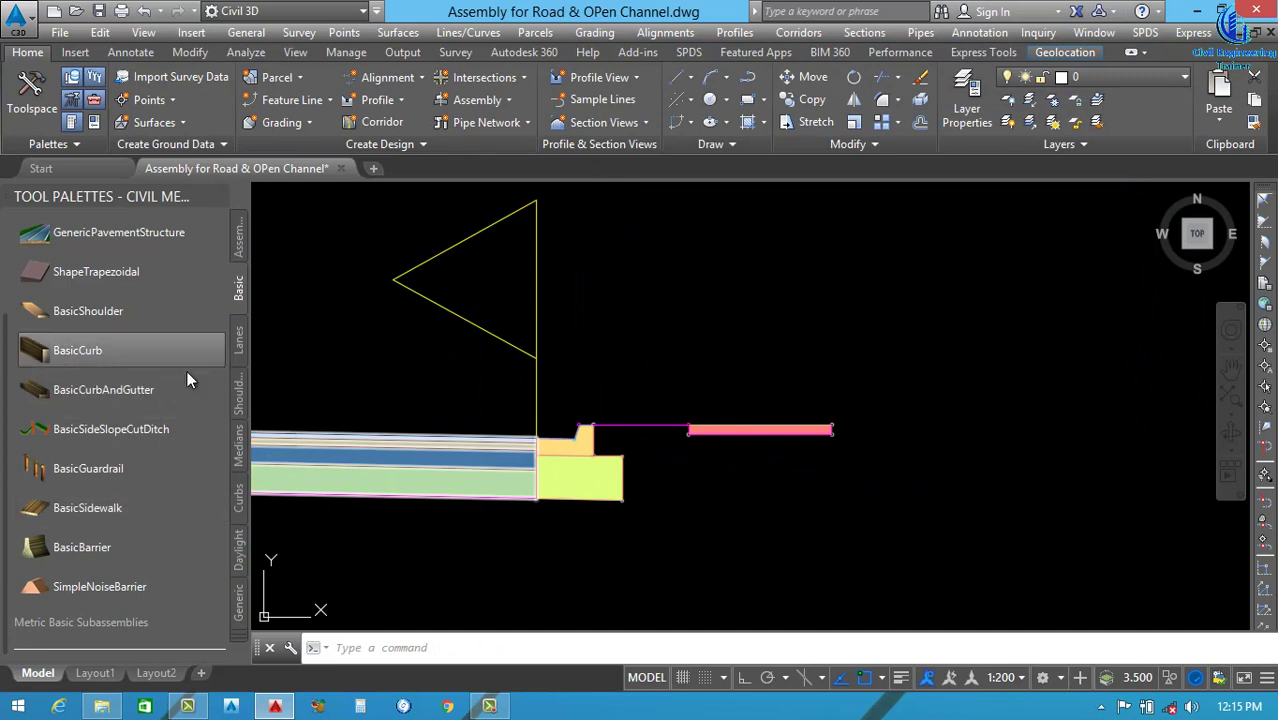
scroll(804, 413, "up", 5)
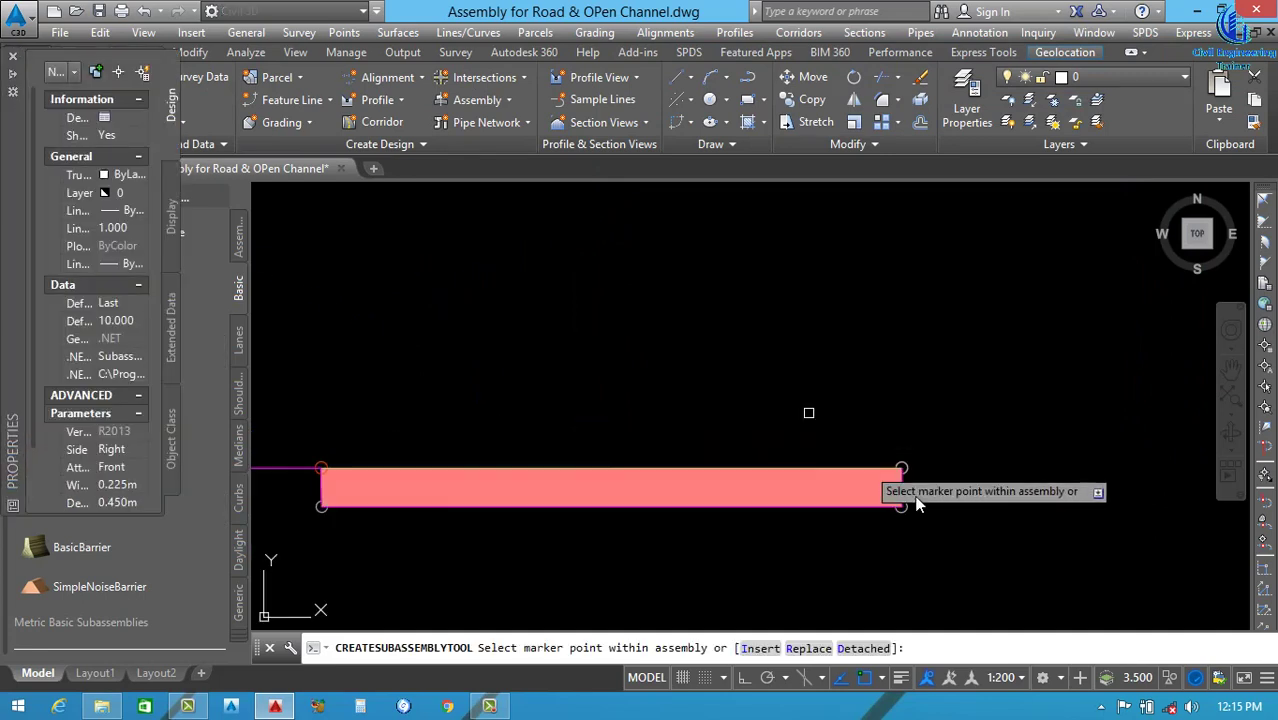
scroll(862, 410, "down", 10)
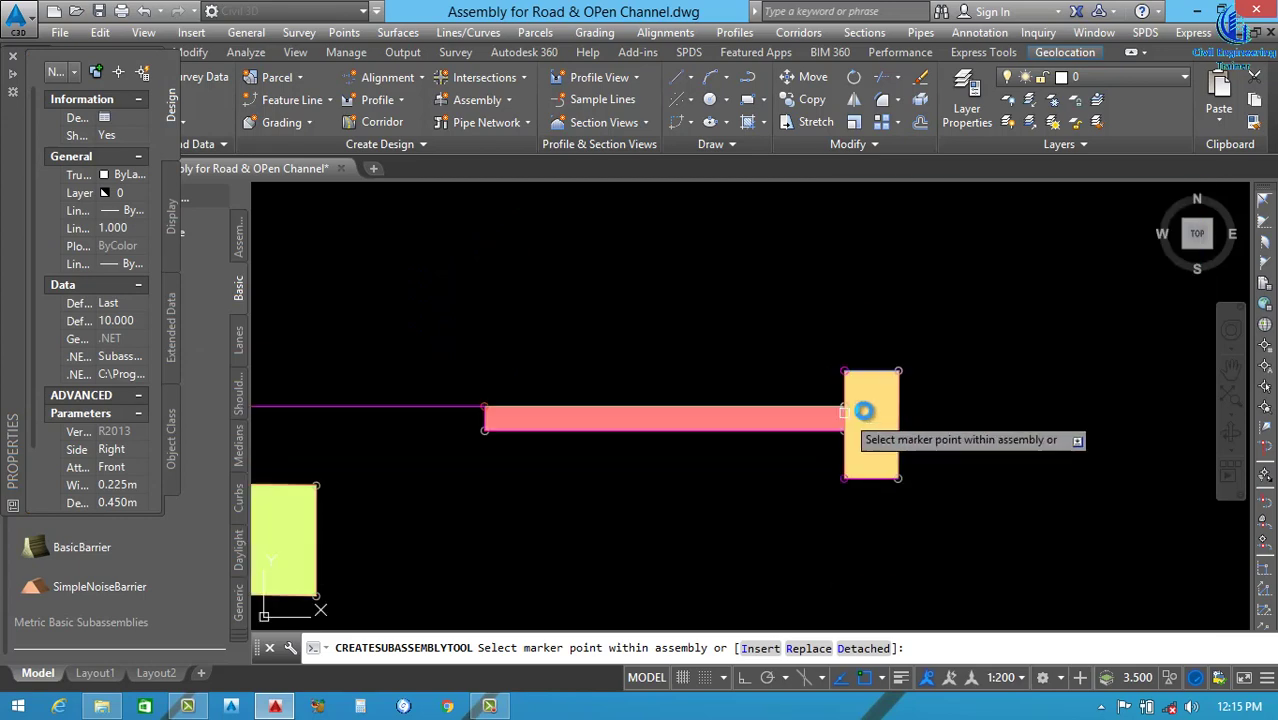
key("Escape")
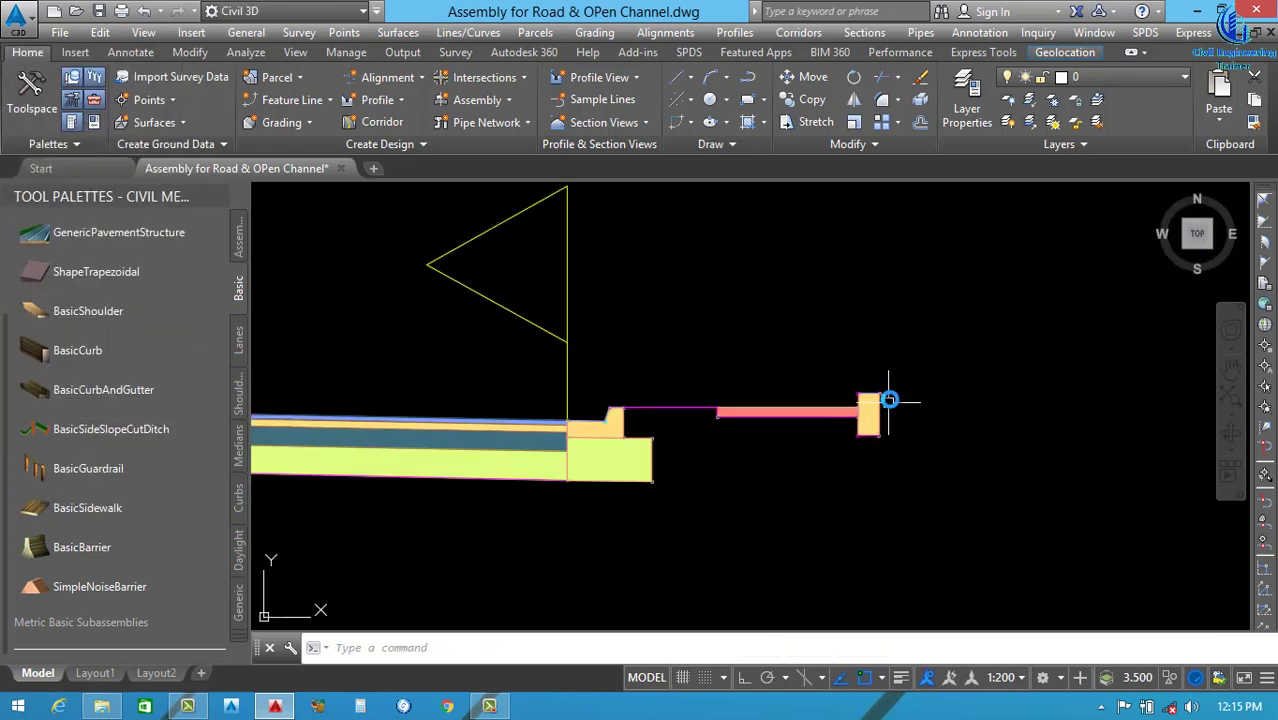
Attach a metric DaylightBasin subassembly to the top outer marker point of the curb behind the sidewalk.
mouse_move(1056, 448)
middle_mouse_down()
mouse_move(993, 459)
mouse_move(958, 430)
middle_mouse_up()
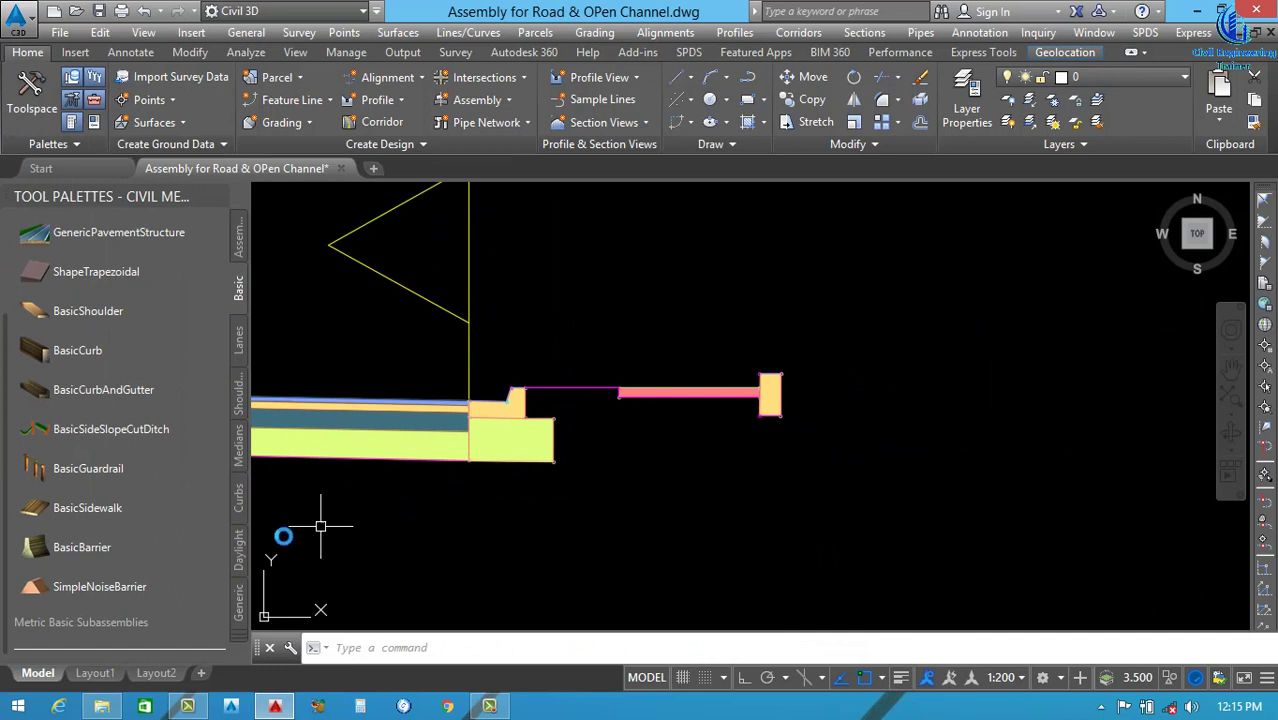
left_click(240, 548)
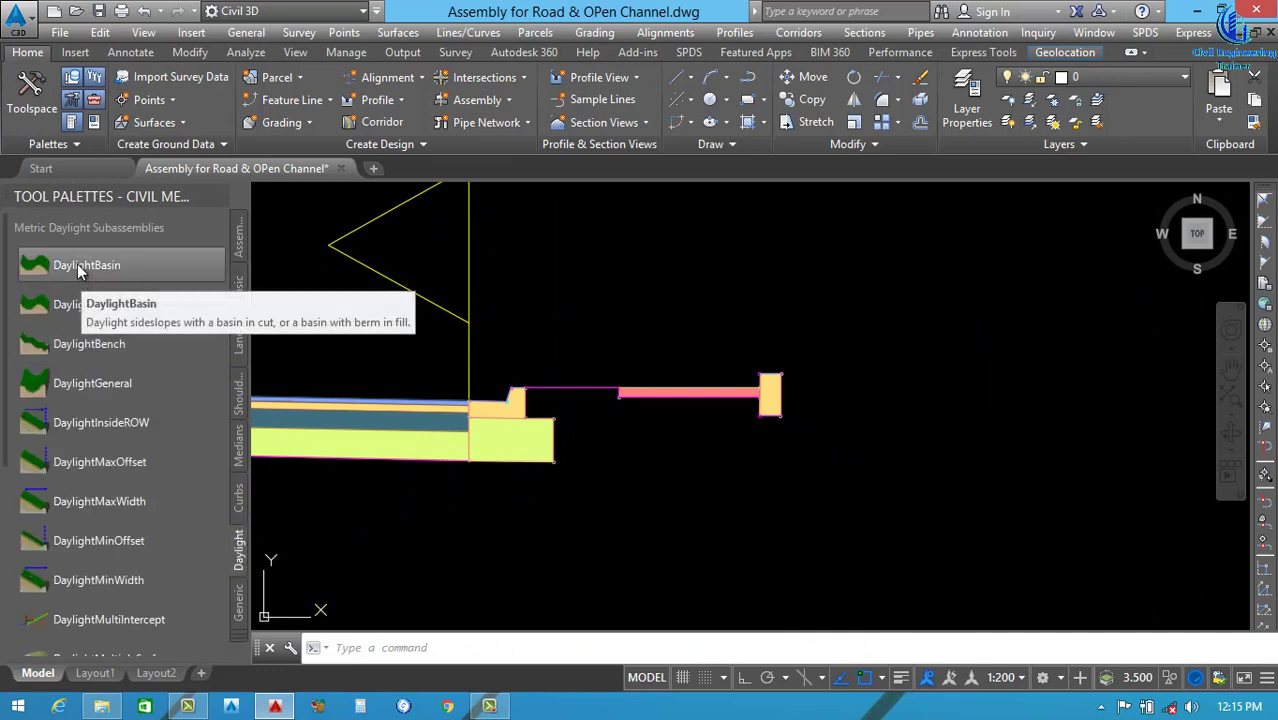
left_click(78, 266)
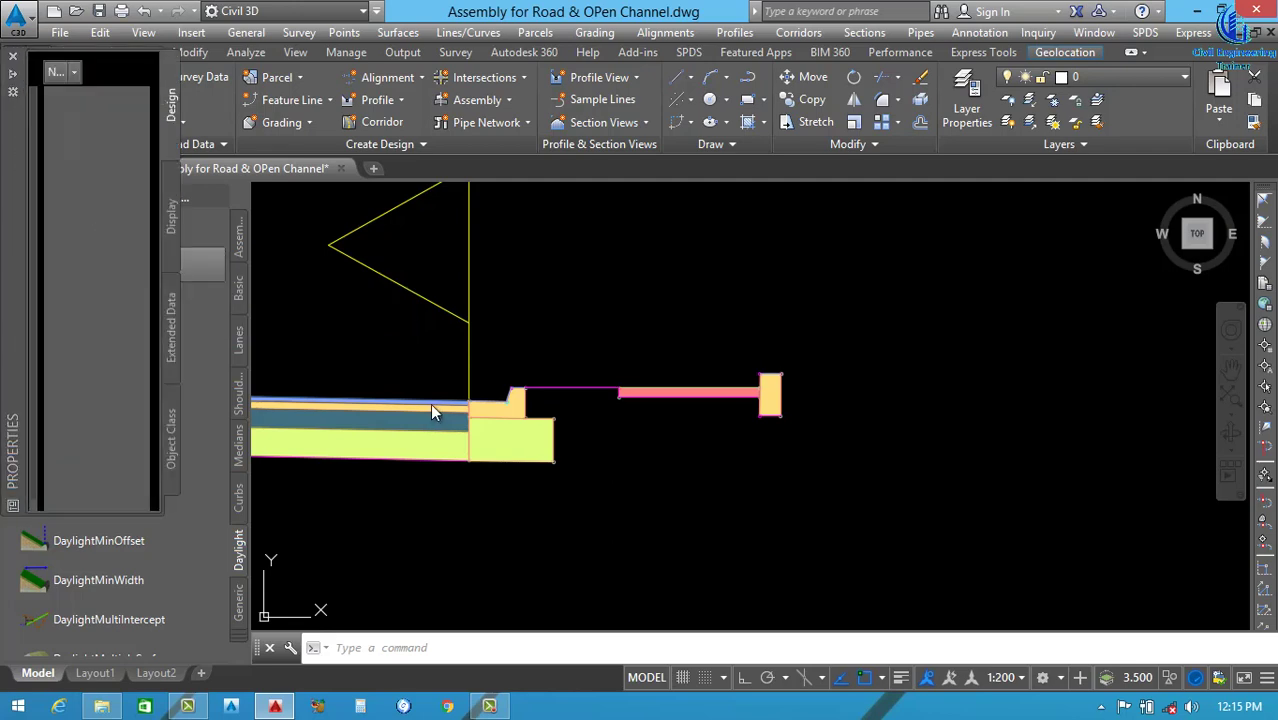
scroll(757, 385, "up", 2)
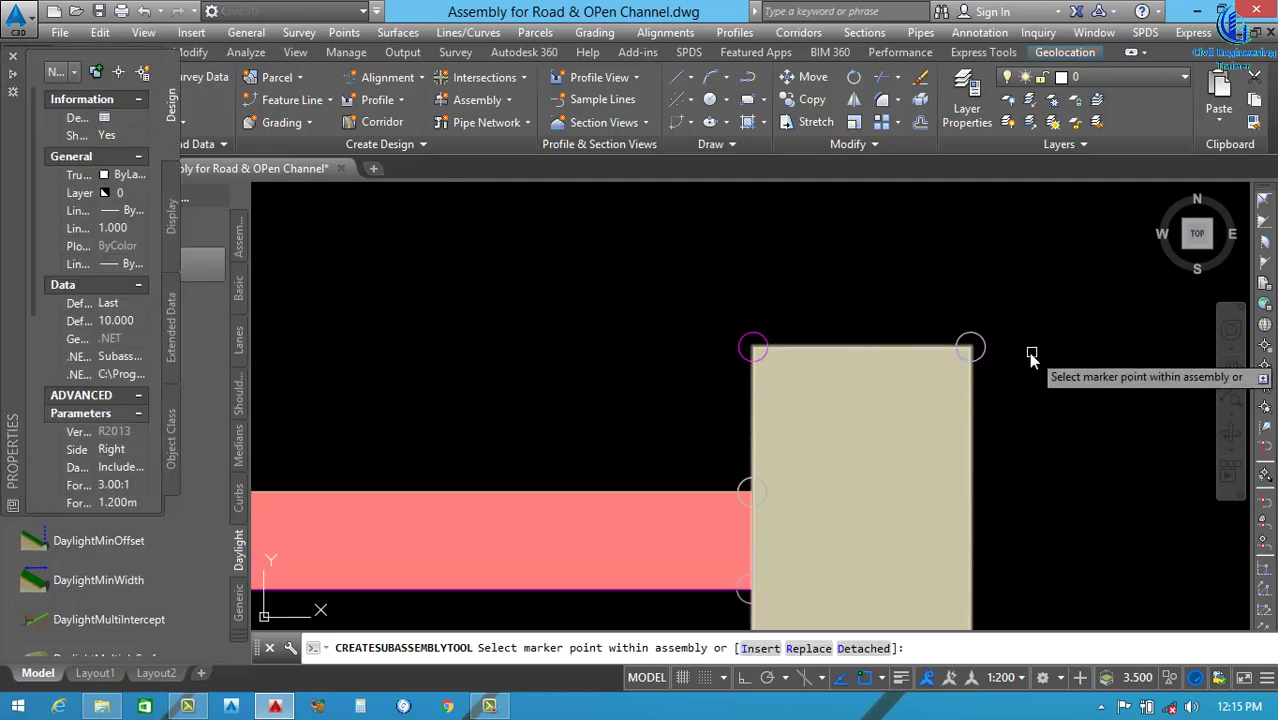
scroll(770, 343, "down", 4)
scroll(856, 405, "down", 5)
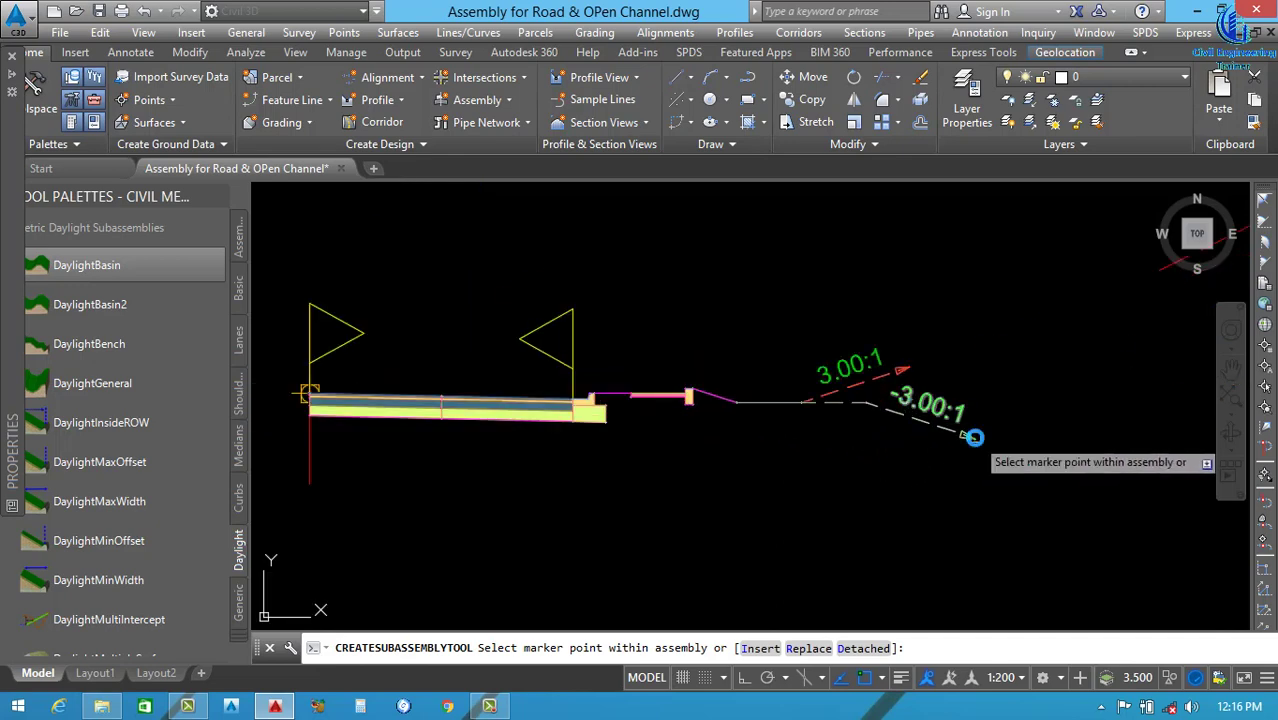
scroll(815, 390, "down", 4)
scroll(707, 413, "up", 2)
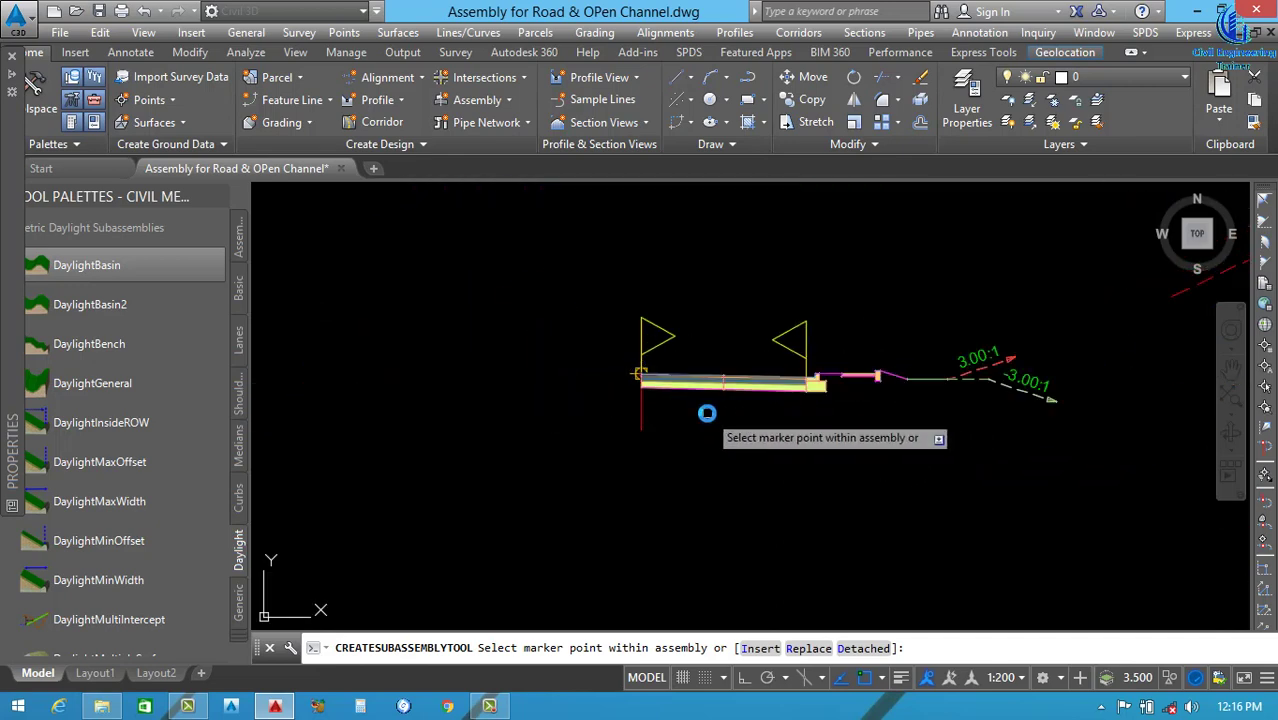
left_click(877, 379)
left_click(1036, 275)
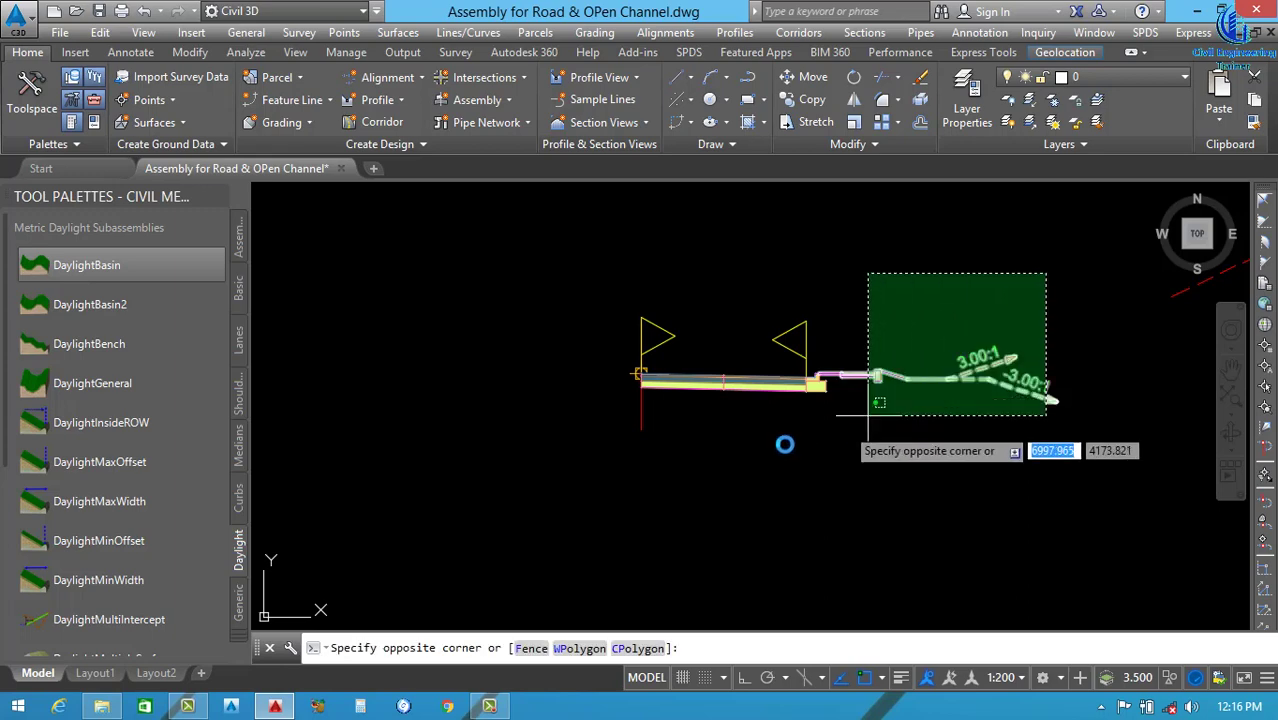
left_click(700, 447)
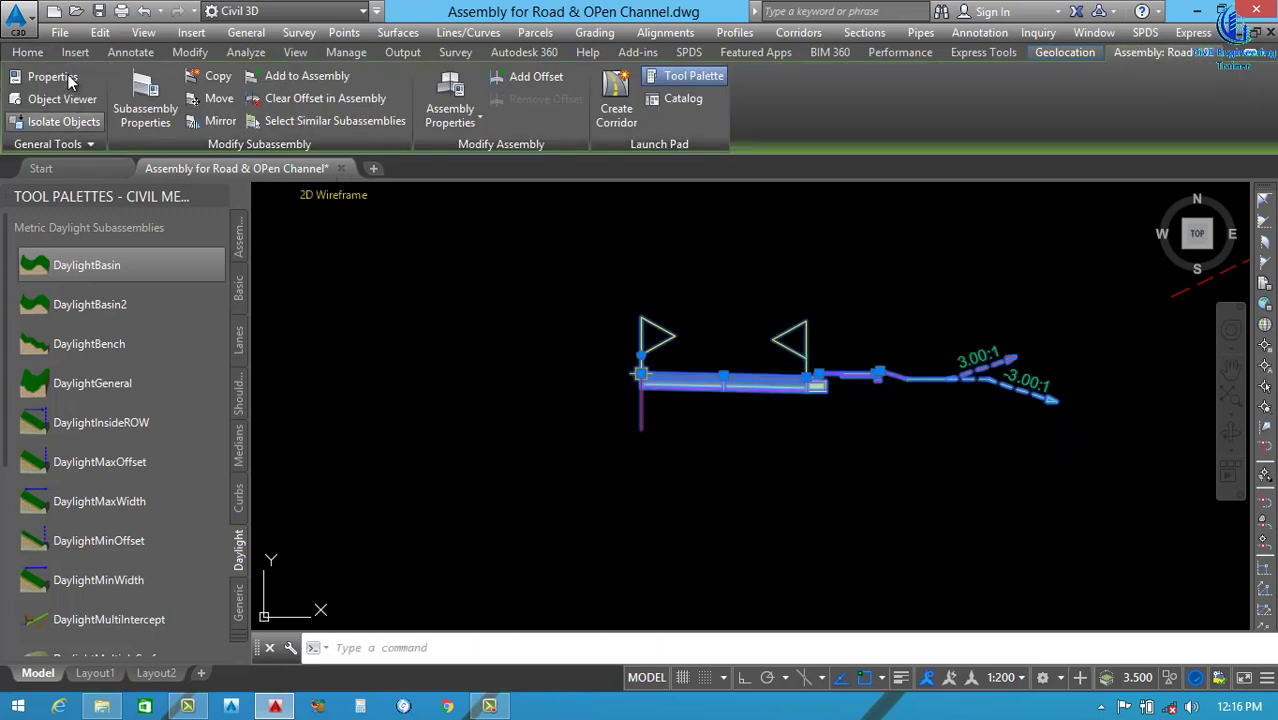
left_click(30, 53)
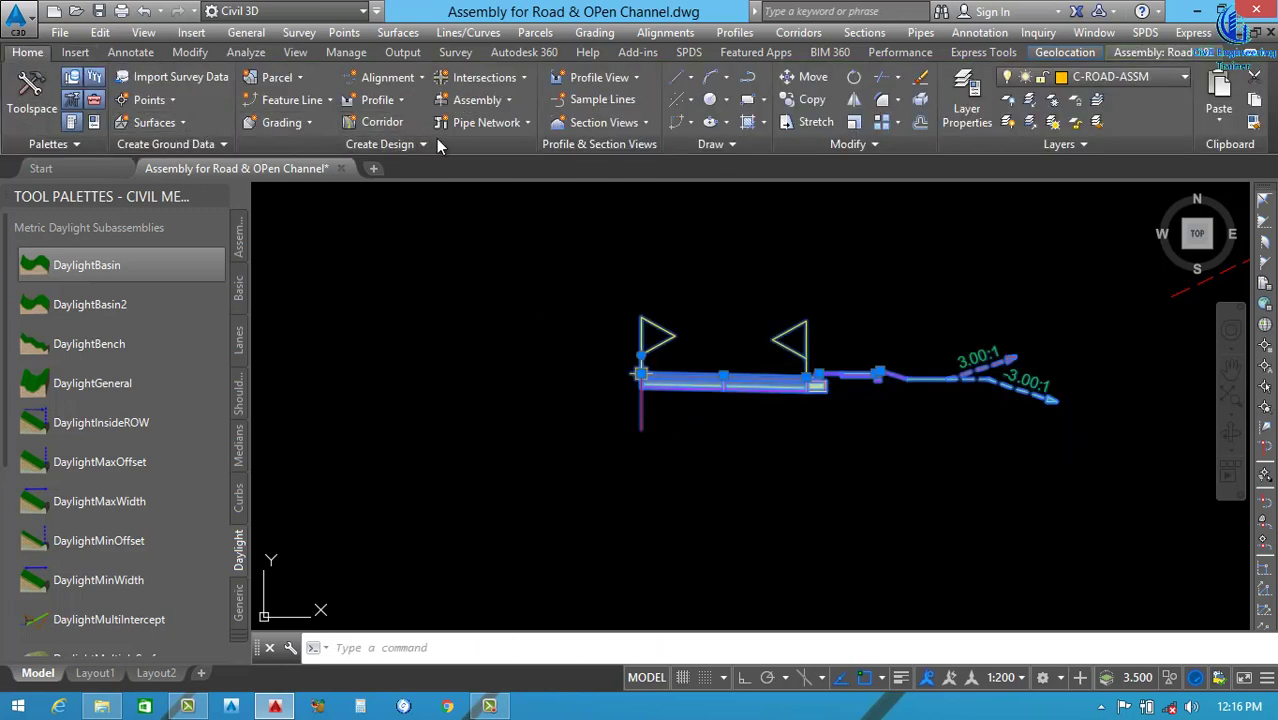
key("Escape")
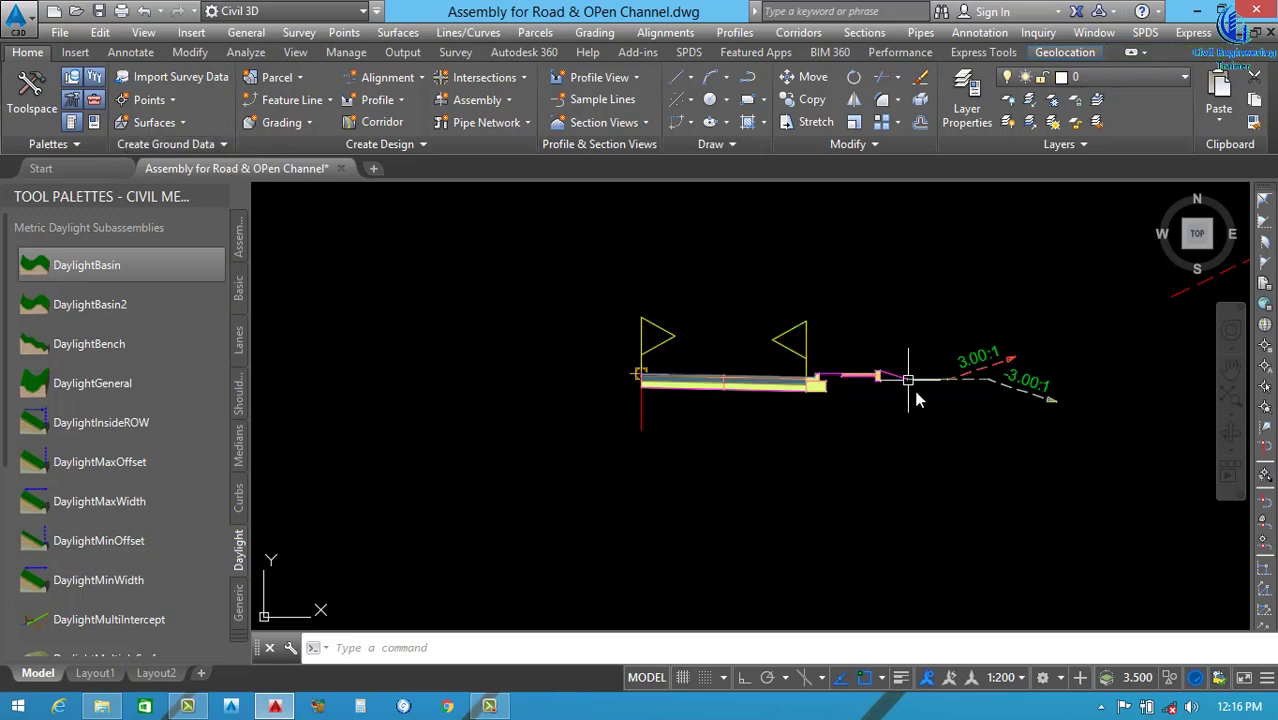
Mirror all right-side subassemblies, from daylight basin through outer curb, sidewalk, curb and gutter to both lanes, about the assembly's baseline marker point.
left_click(988, 391)
scroll(857, 388, "up", 4)
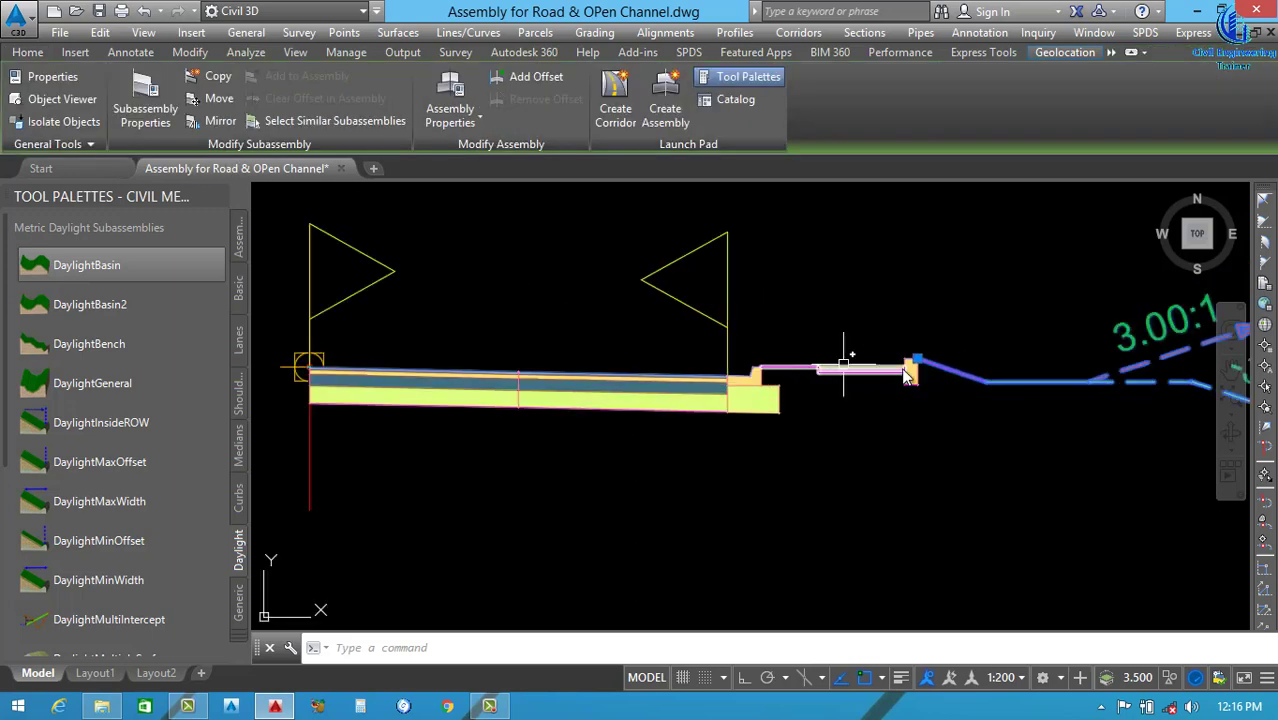
scroll(919, 371, "up", 4)
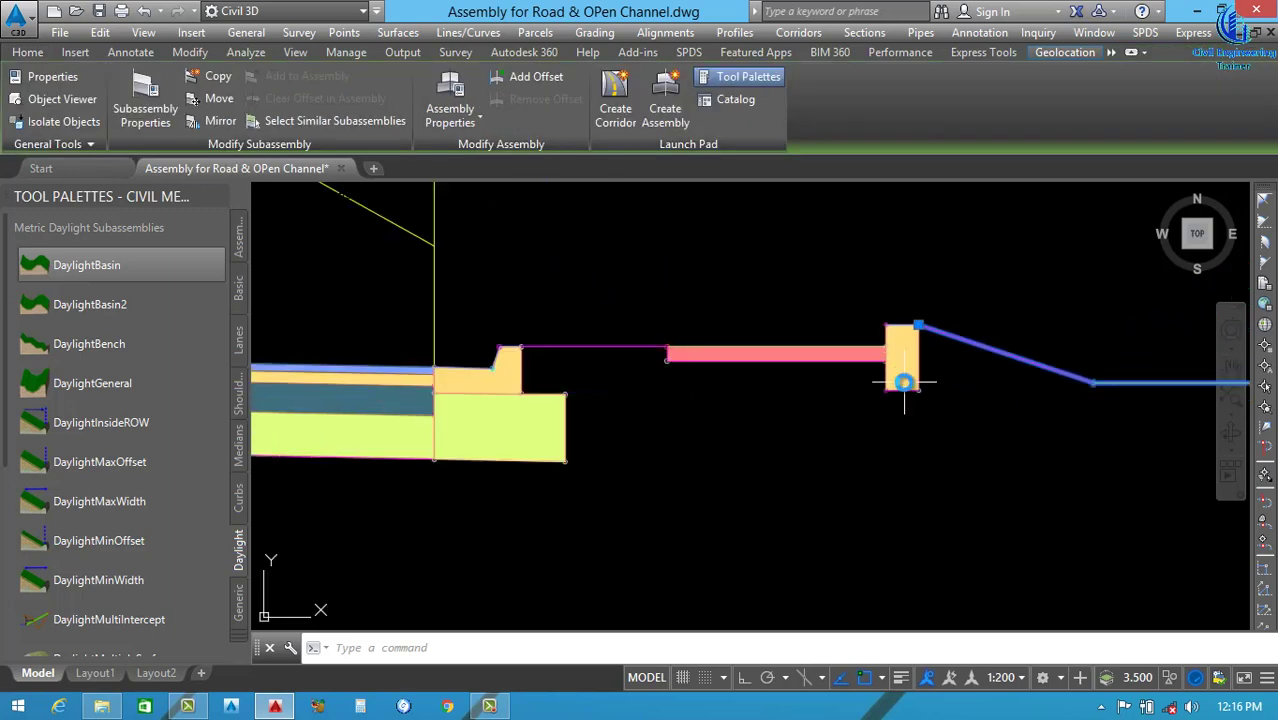
left_click(775, 344)
scroll(802, 380, "down", 2)
left_click(688, 401)
left_click(620, 409)
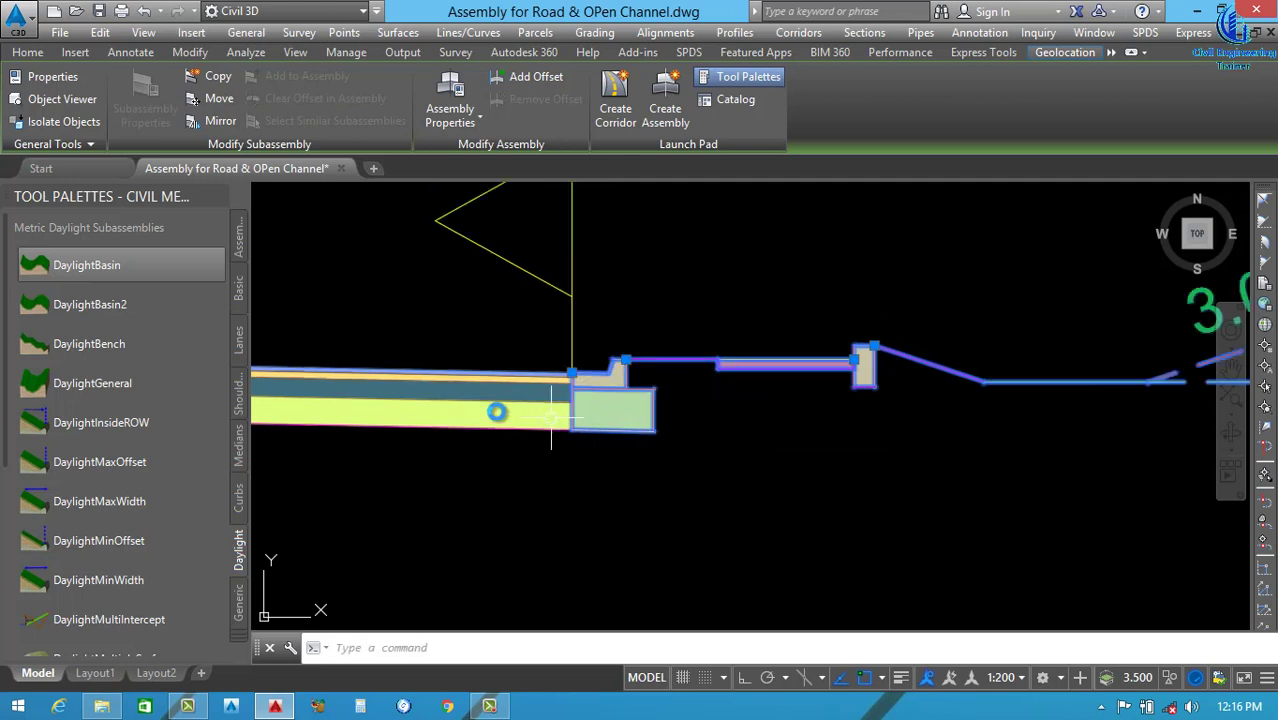
left_click(500, 410)
scroll(600, 403, "down", 3)
left_click(604, 403)
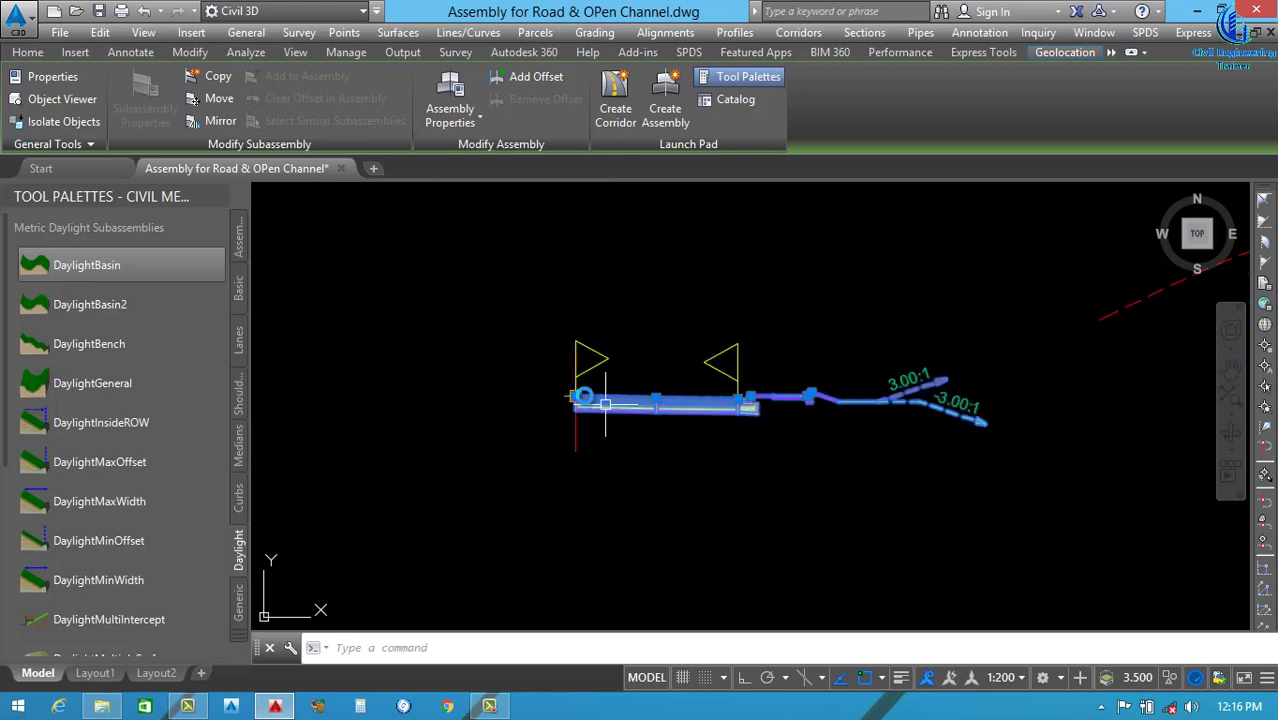
left_click(217, 123)
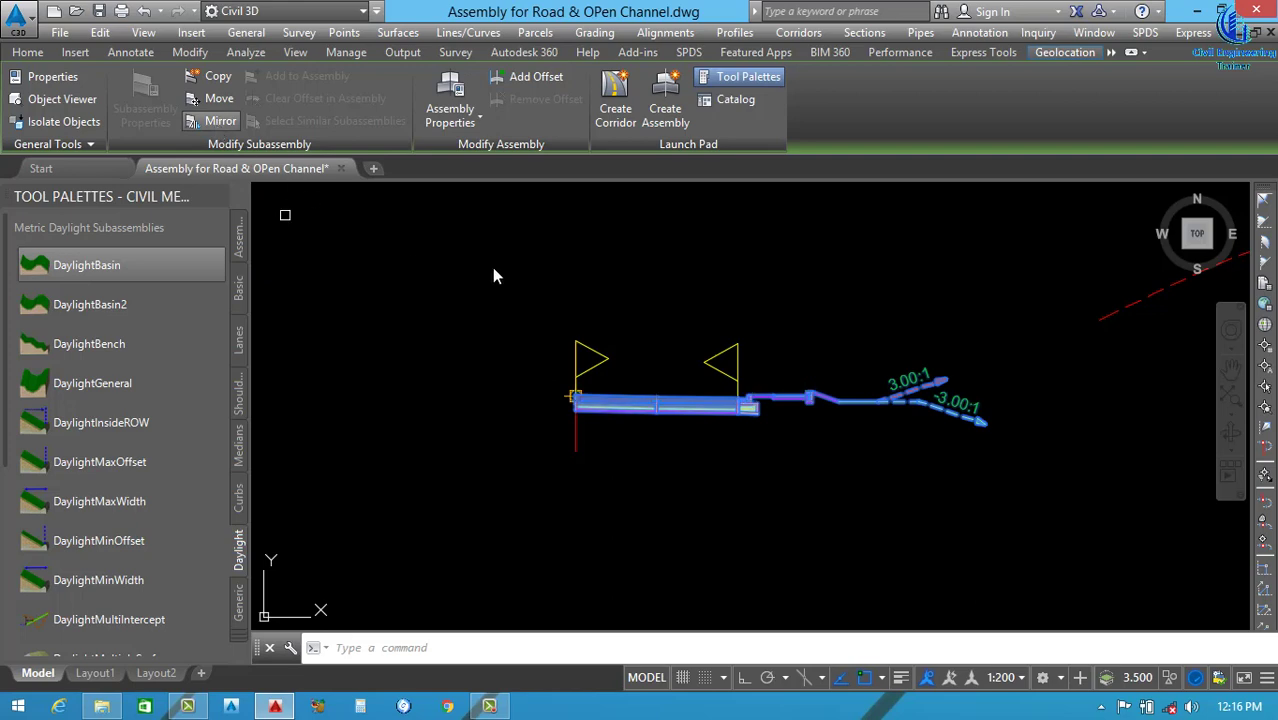
scroll(591, 415, "up", 6)
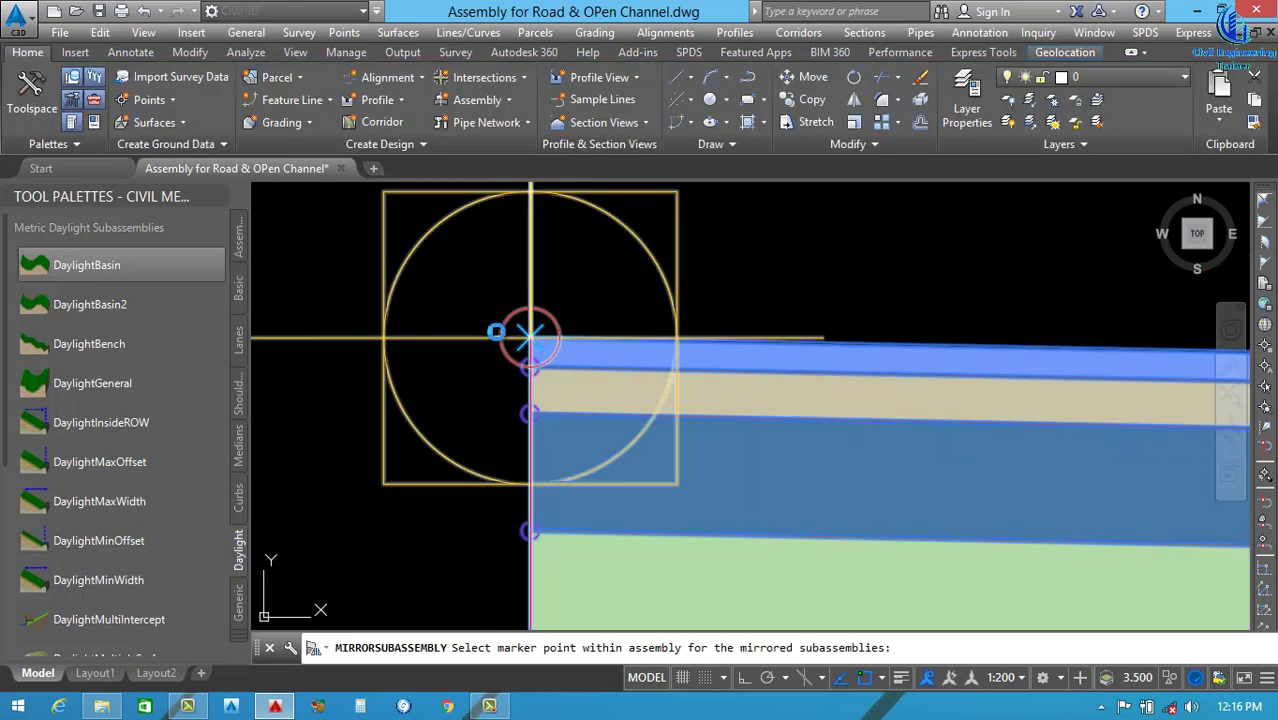
left_click(530, 338)
scroll(638, 433, "down", 5)
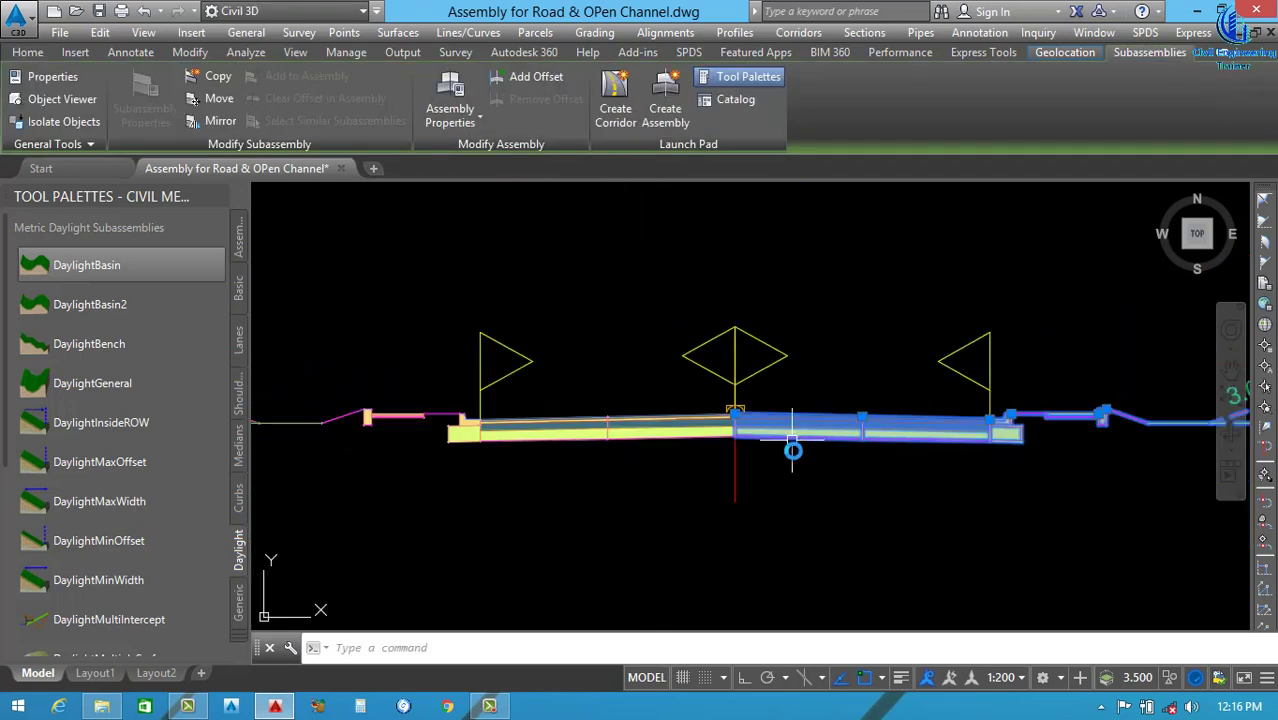
scroll(756, 430, "up", 7)
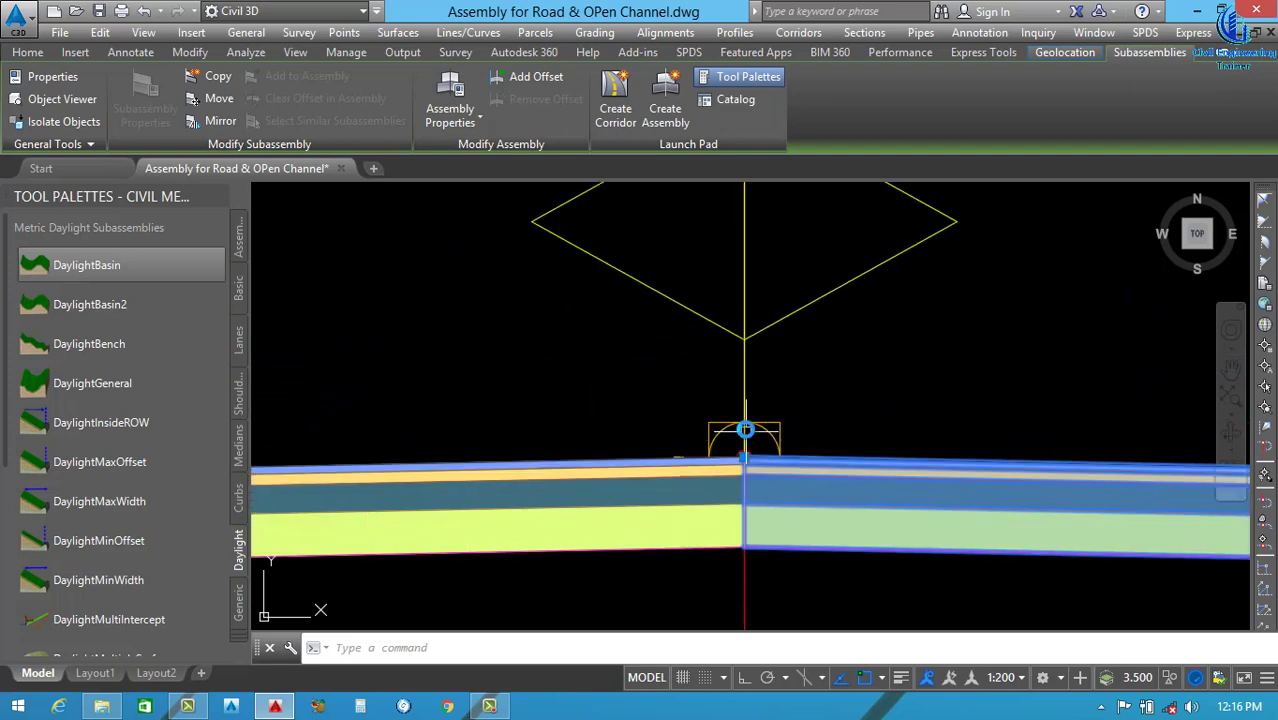
key("Escape")
scroll(751, 430, "down", 5)
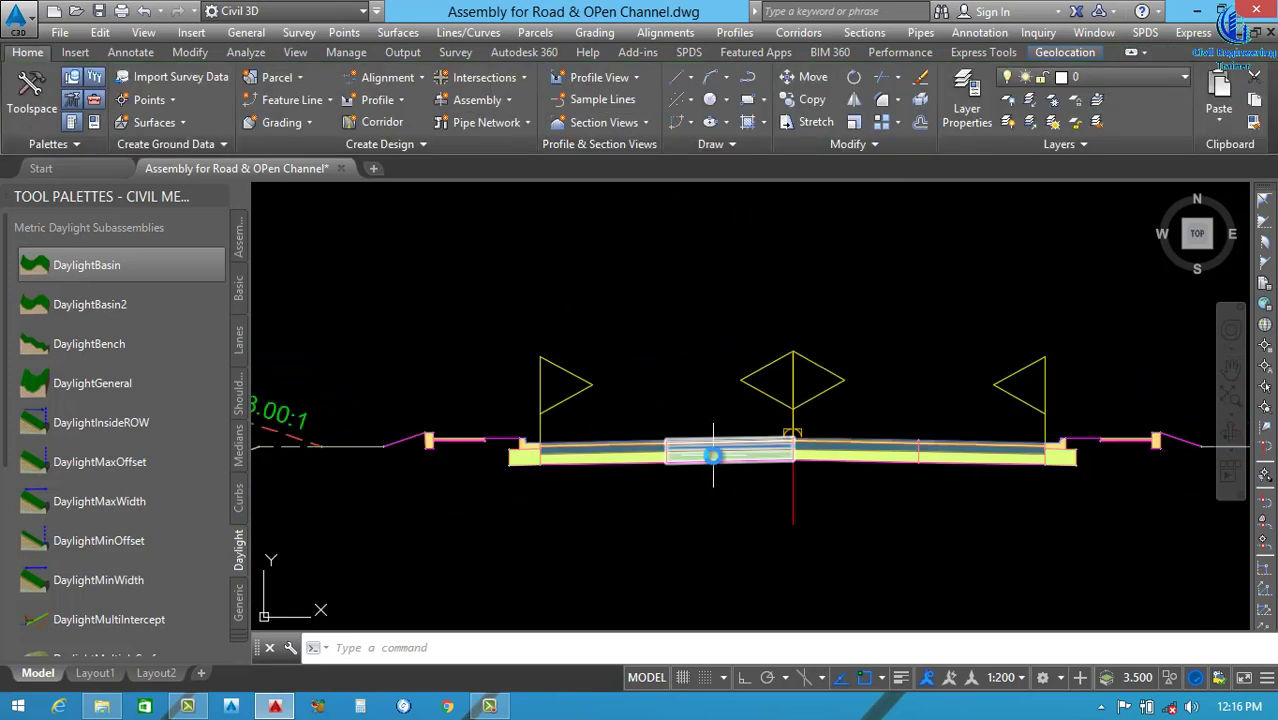
Set Use Superelevation to Left Lane Outside for the inner left lane, then apply and accept its subassembly properties.
left_click(712, 456)
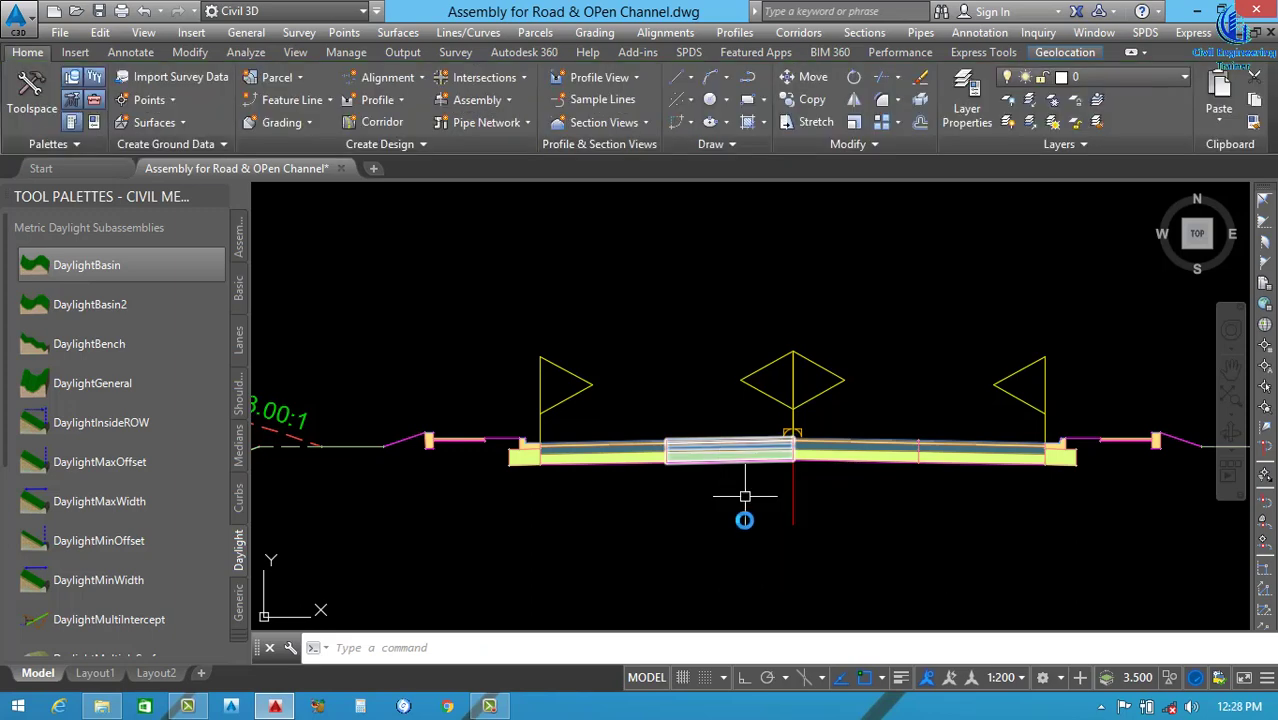
left_click(743, 453)
right_click(743, 453)
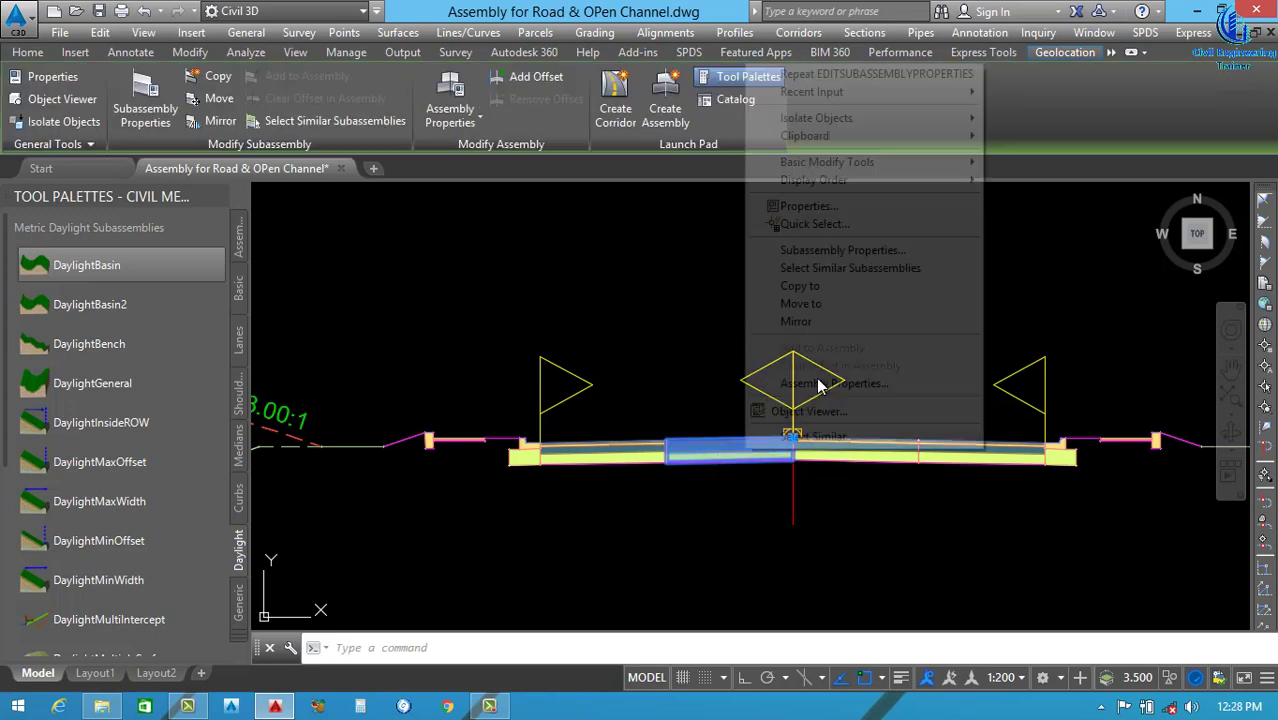
left_click(835, 251)
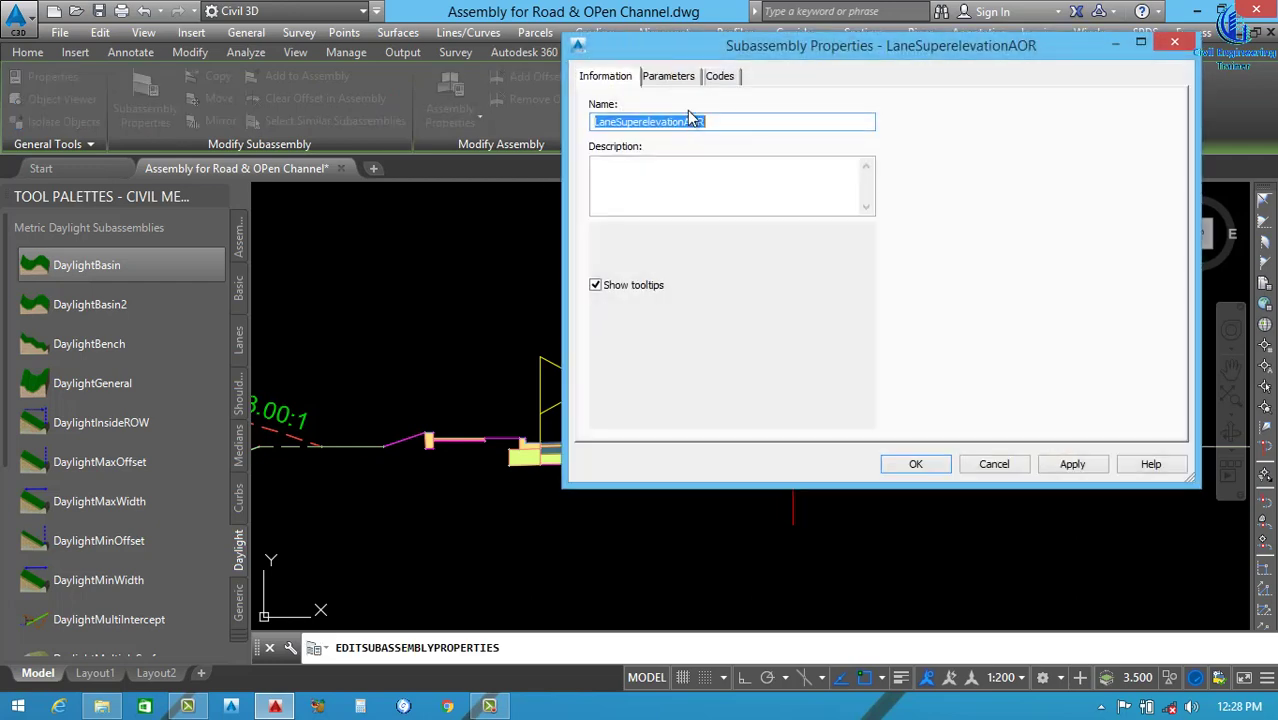
left_click(667, 76)
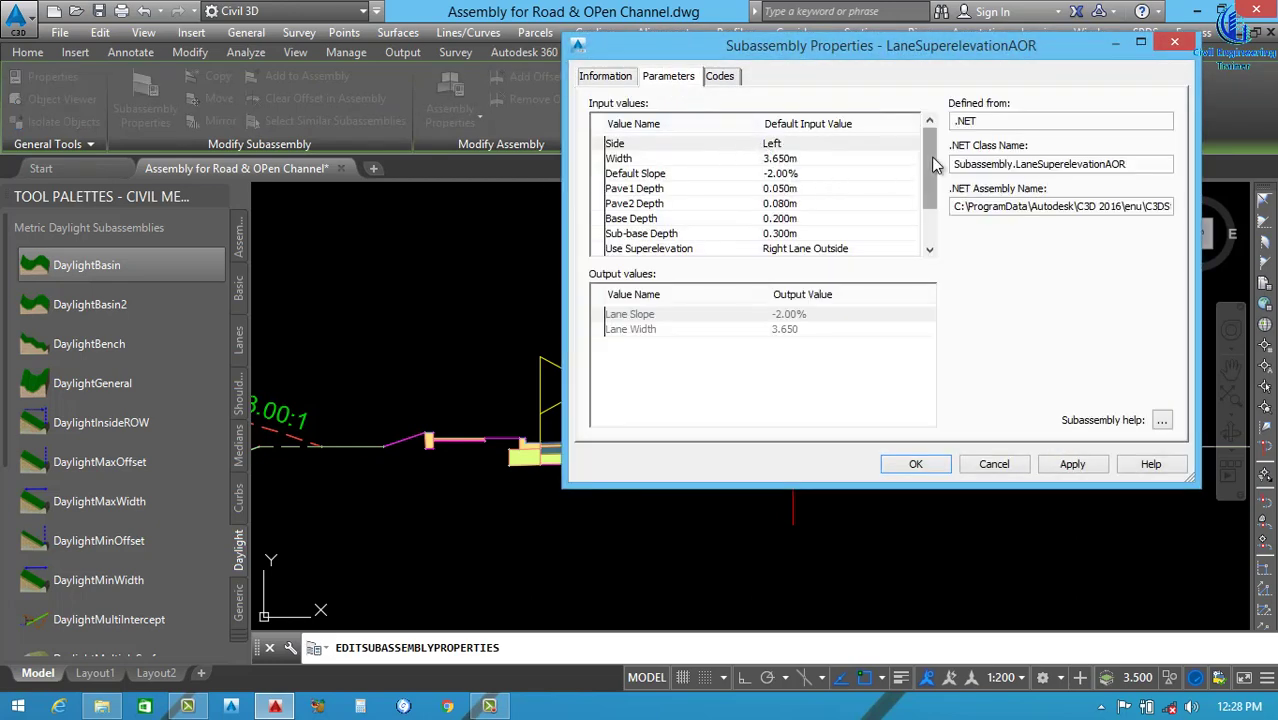
left_click_drag(927, 164, 927, 194)
left_click(870, 193)
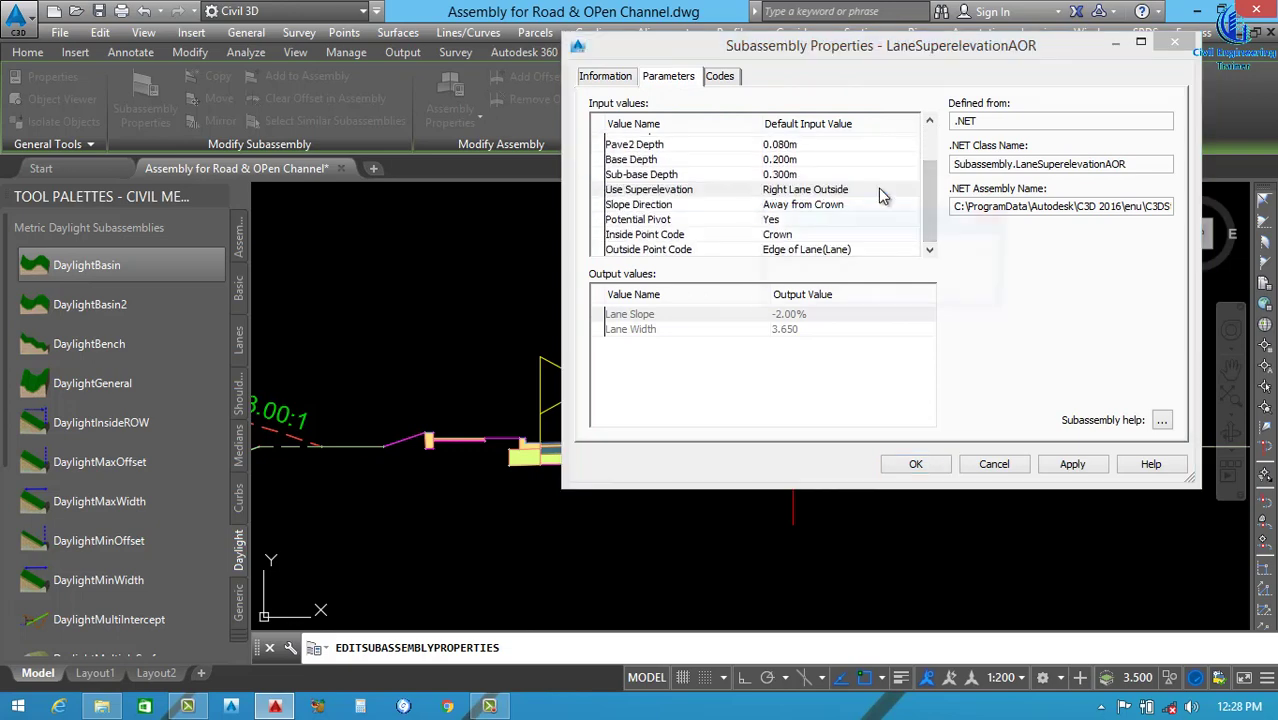
left_click(878, 188)
left_click(888, 255)
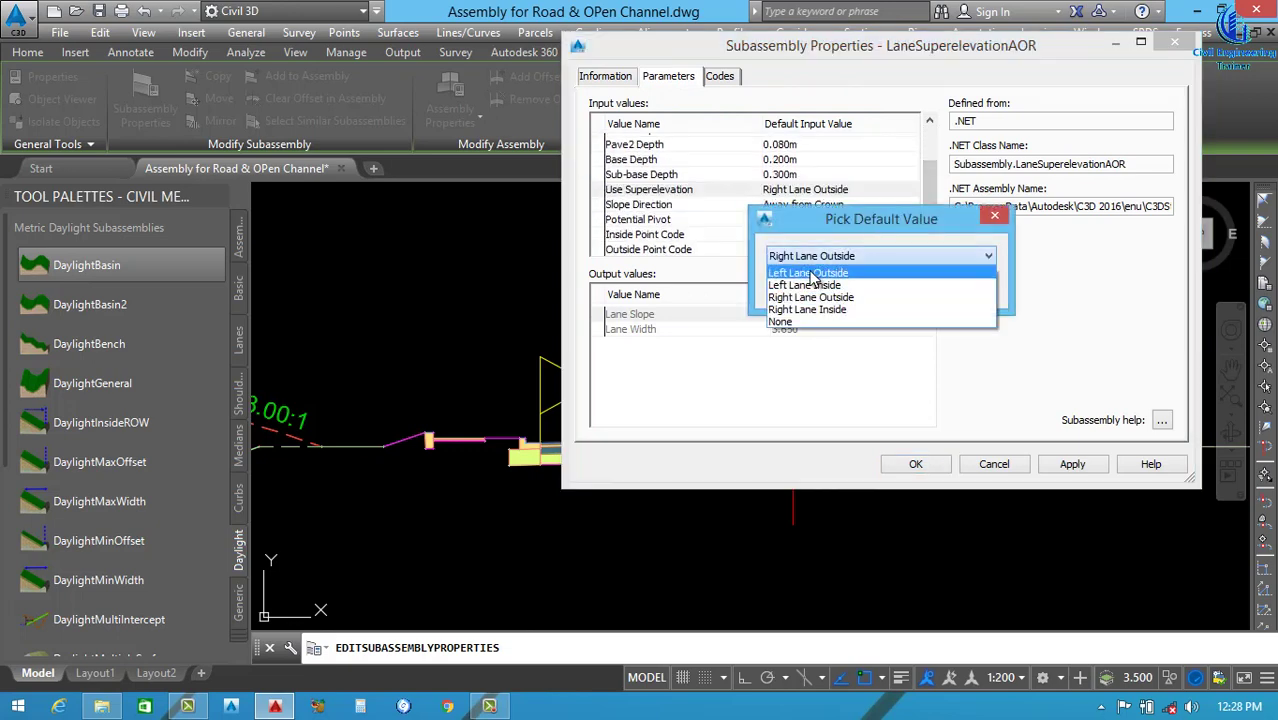
left_click(812, 273)
left_click(831, 288)
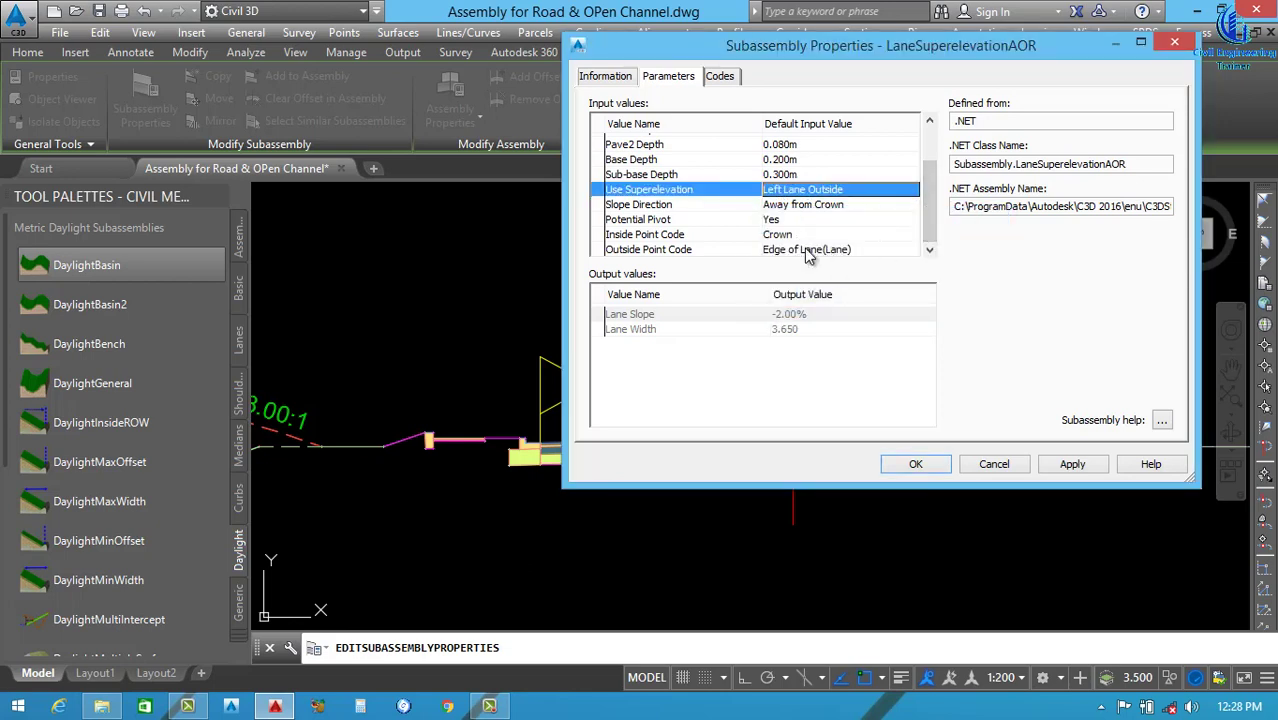
left_click(1068, 466)
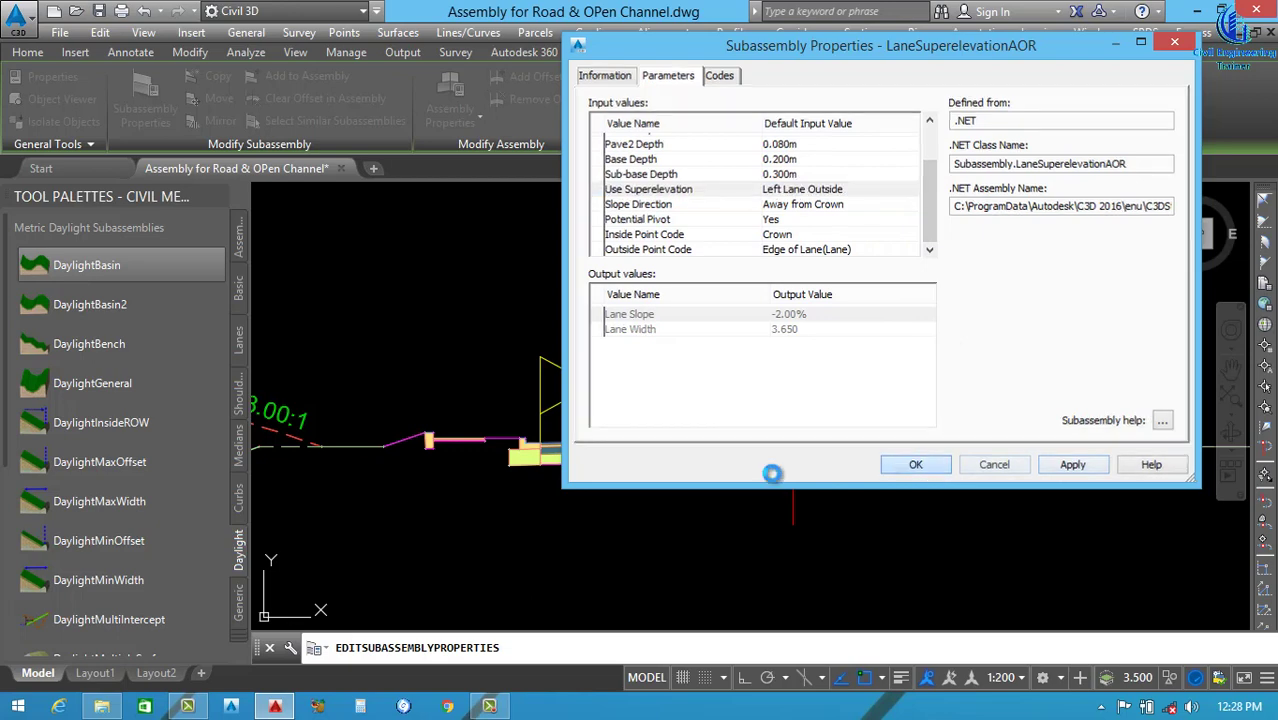
left_click(915, 464)
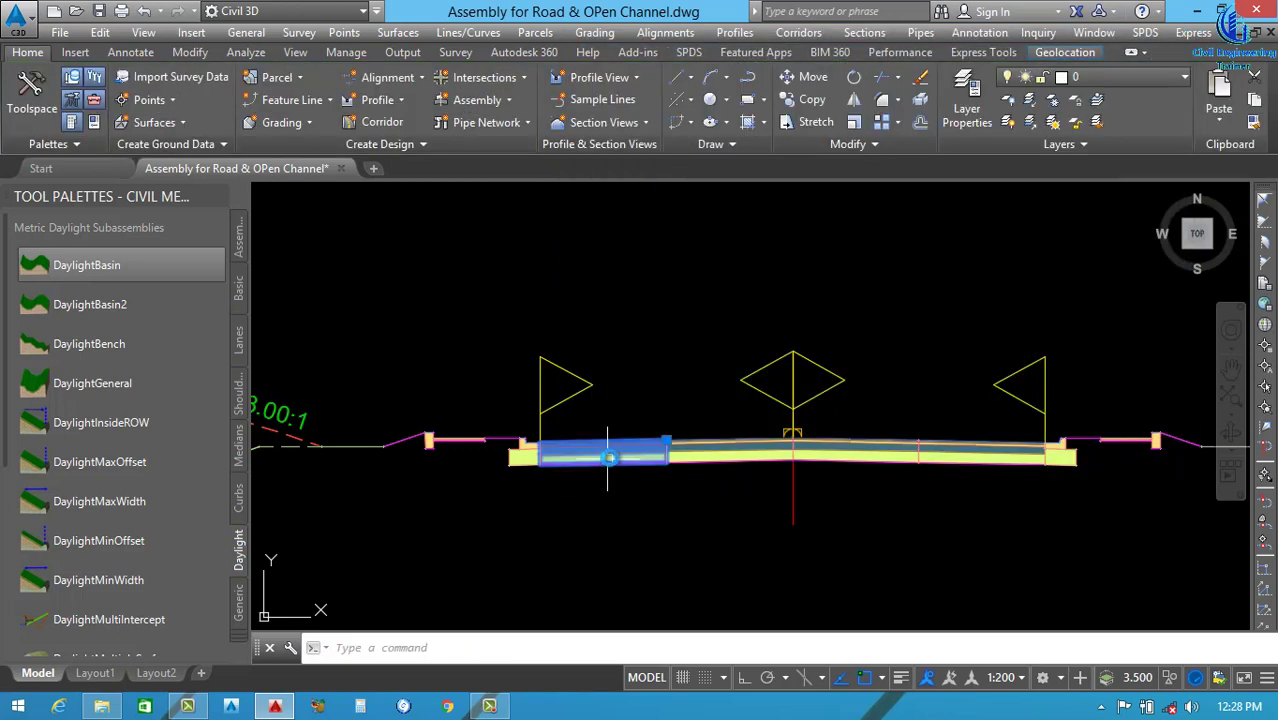
left_click(640, 458)
right_click(668, 464)
key("Escape")
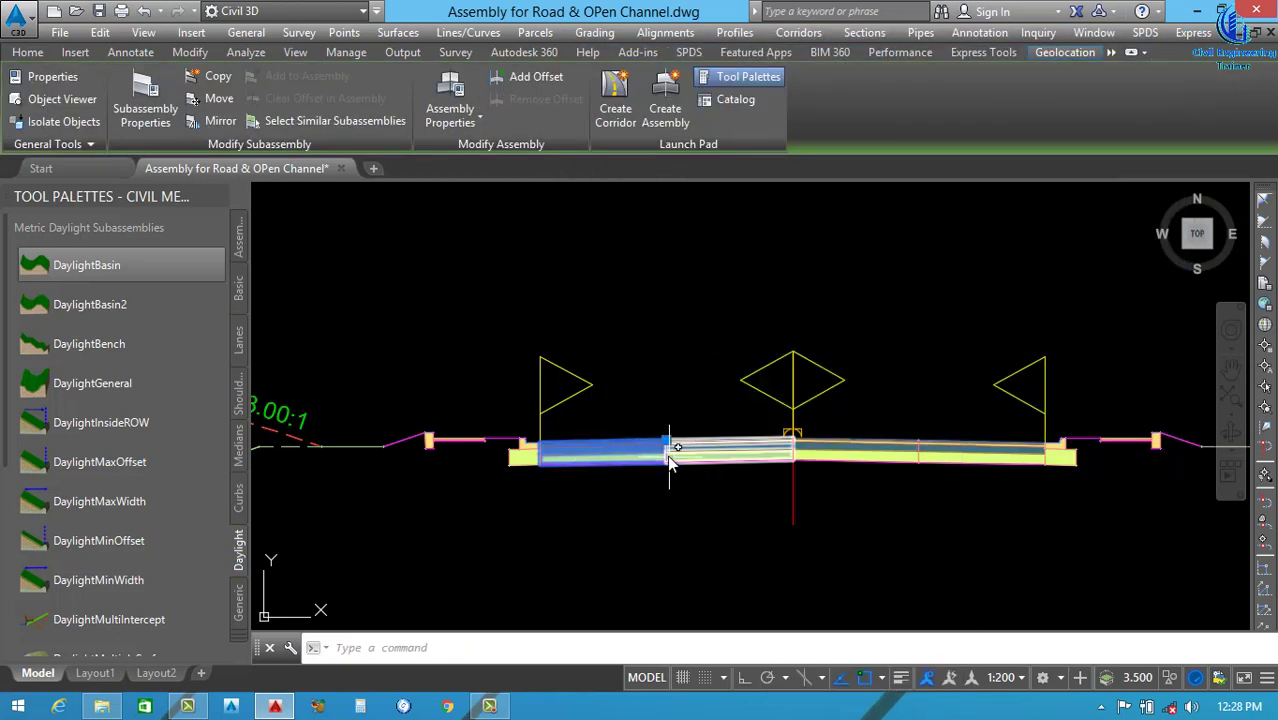
key("Escape")
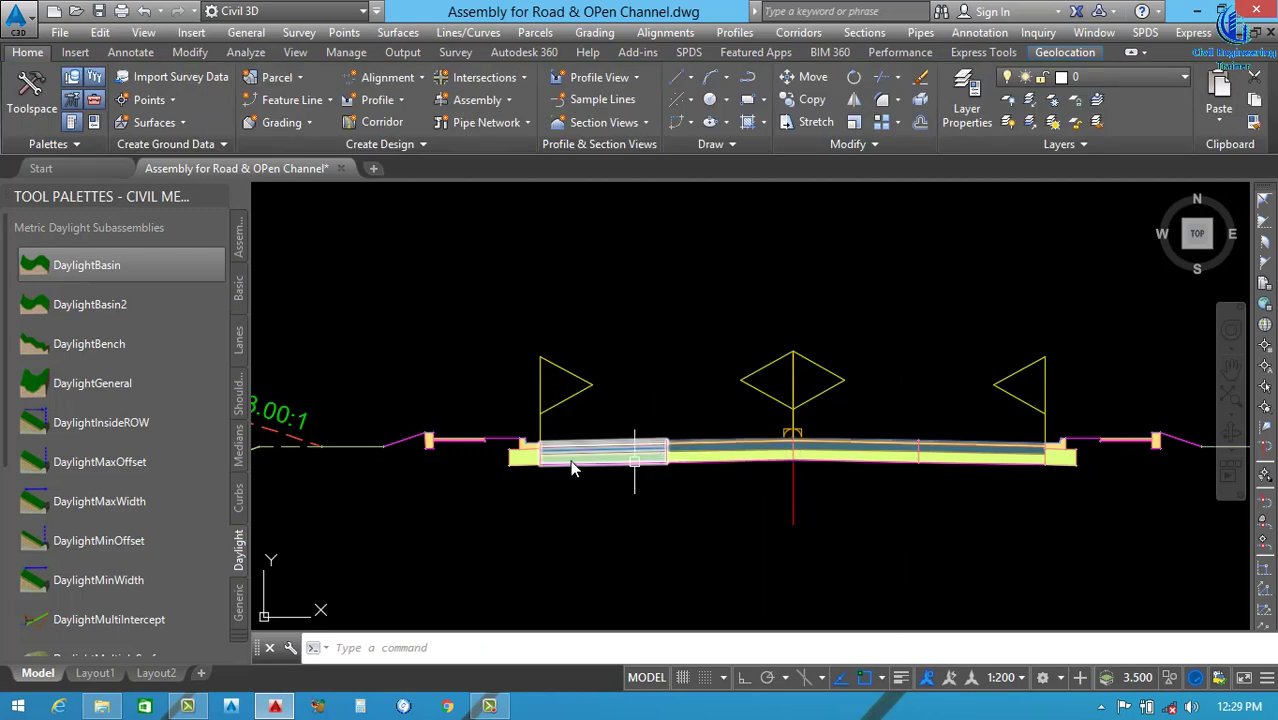
Set Use Superelevation to Left Lane Outside for the outer left lane and accept its subassembly properties.
left_click(636, 462)
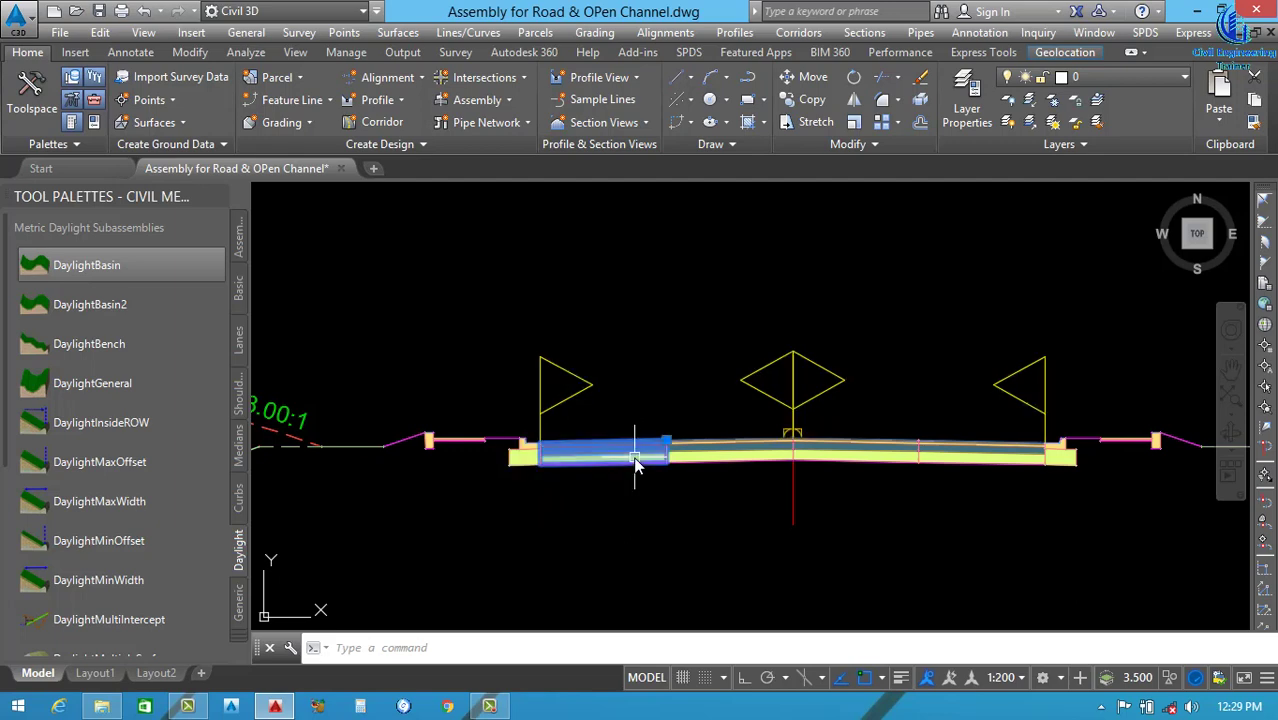
right_click(636, 462)
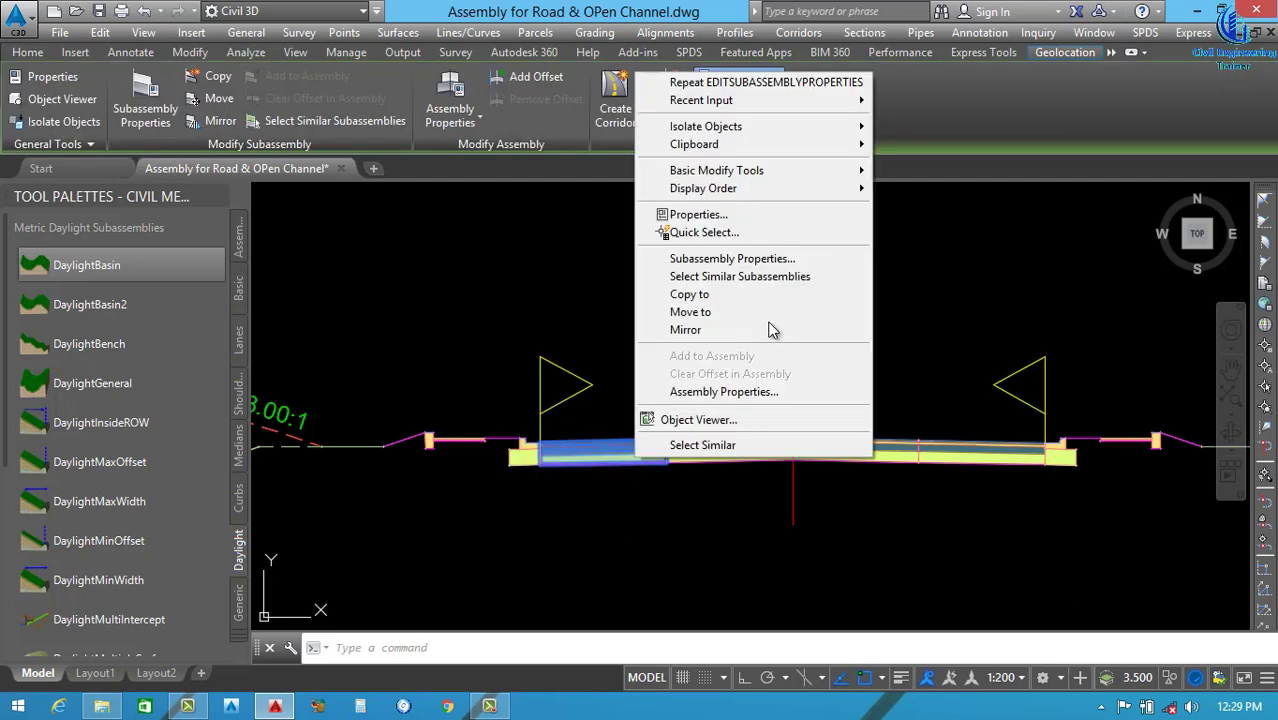
left_click(766, 262)
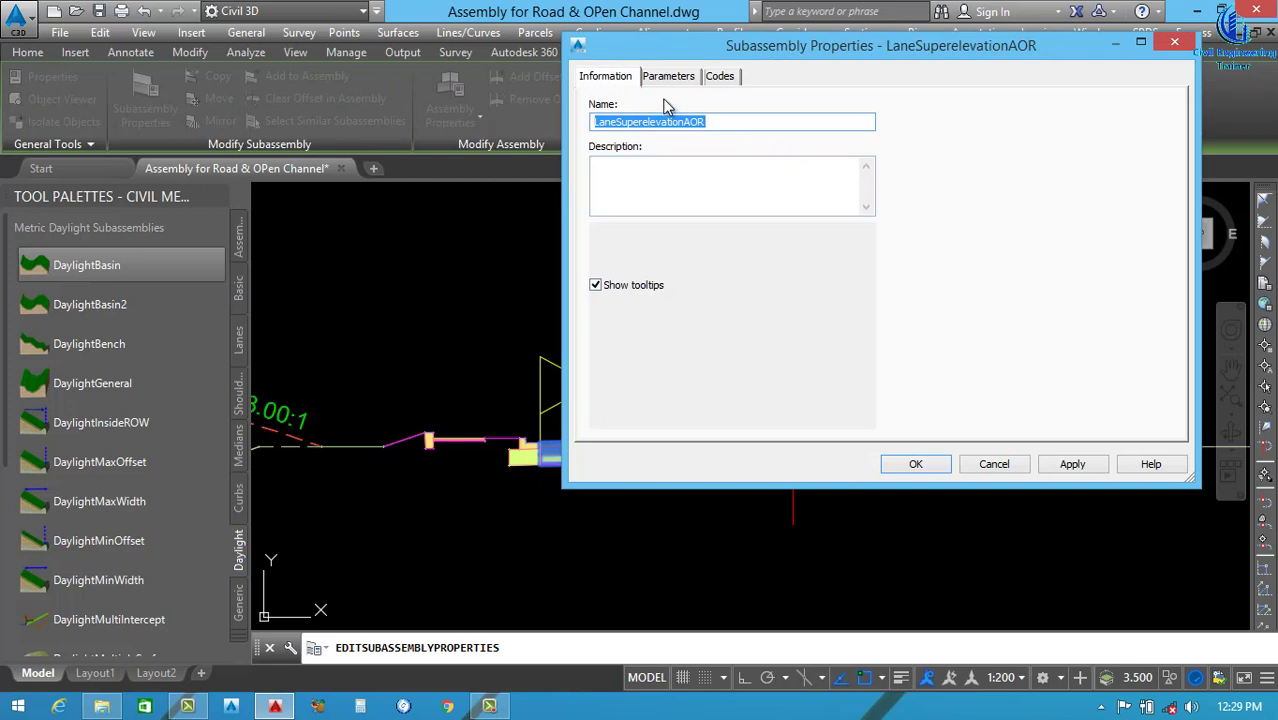
left_click(668, 77)
left_click_drag(928, 210, 893, 226)
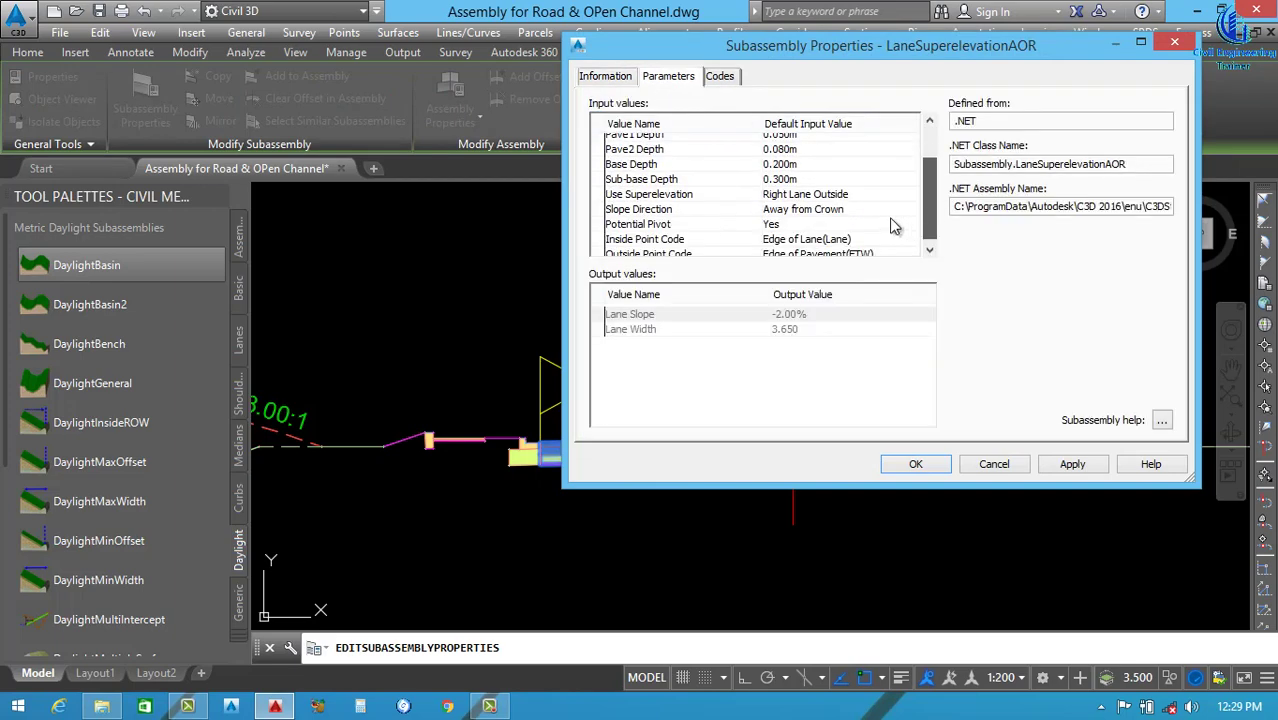
double_click(874, 195)
left_click(862, 256)
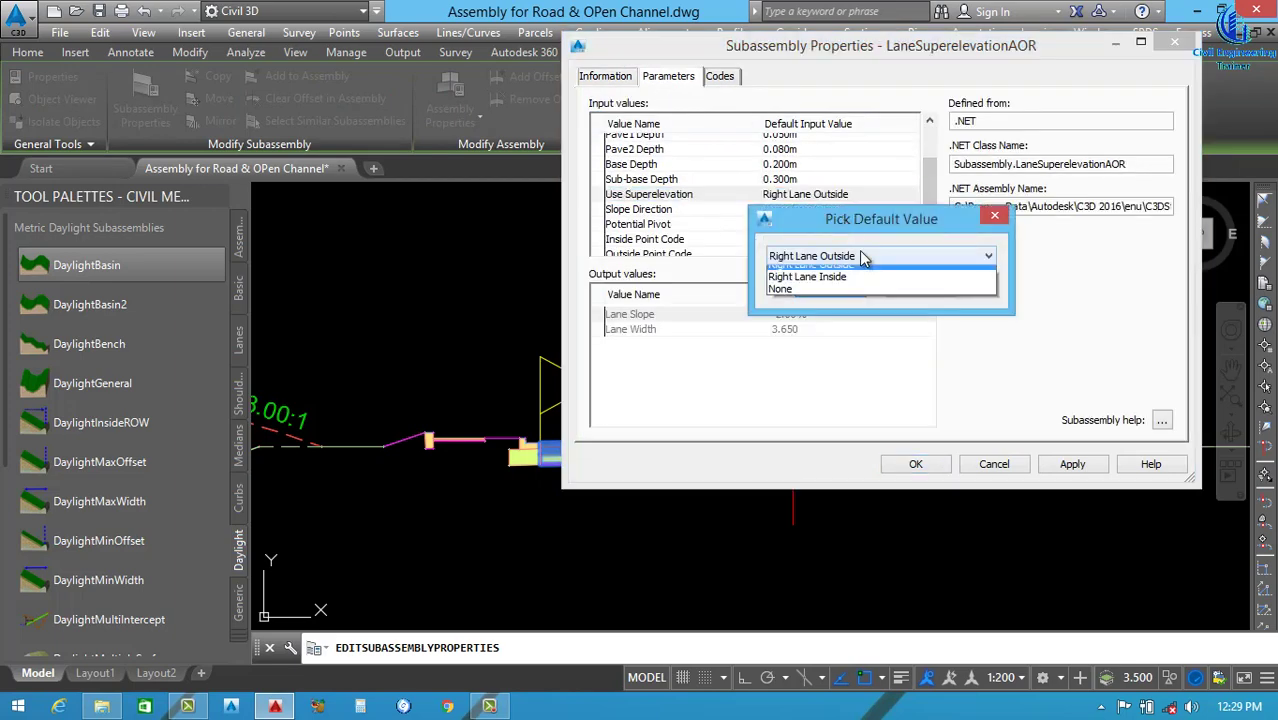
left_click(808, 273)
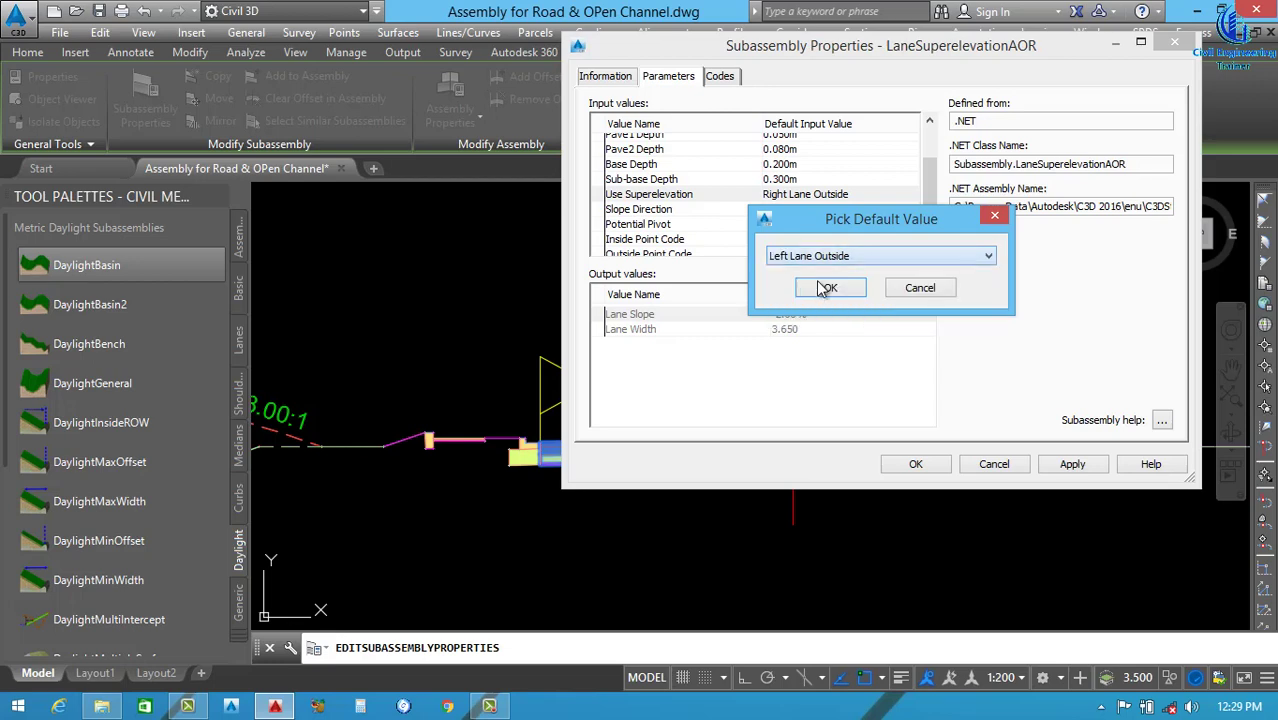
left_click(830, 288)
left_click(901, 289)
left_click_drag(927, 225, 929, 251)
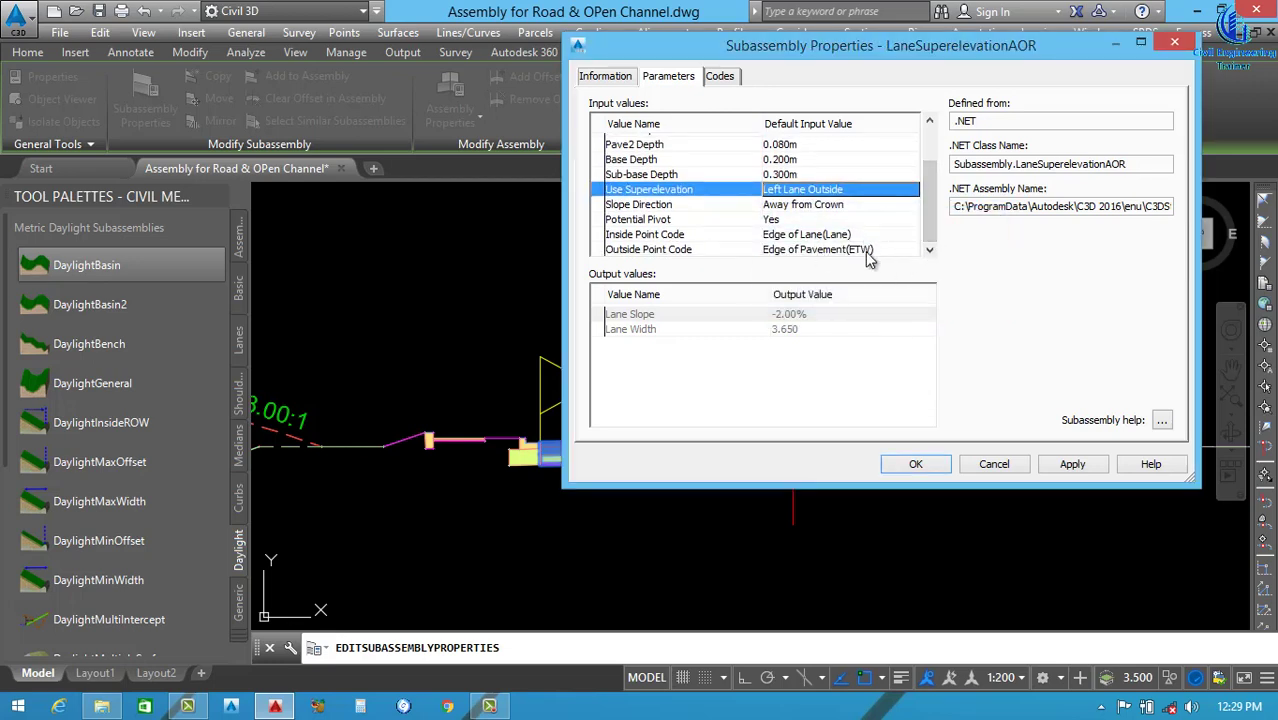
left_click(910, 464)
key("Escape")
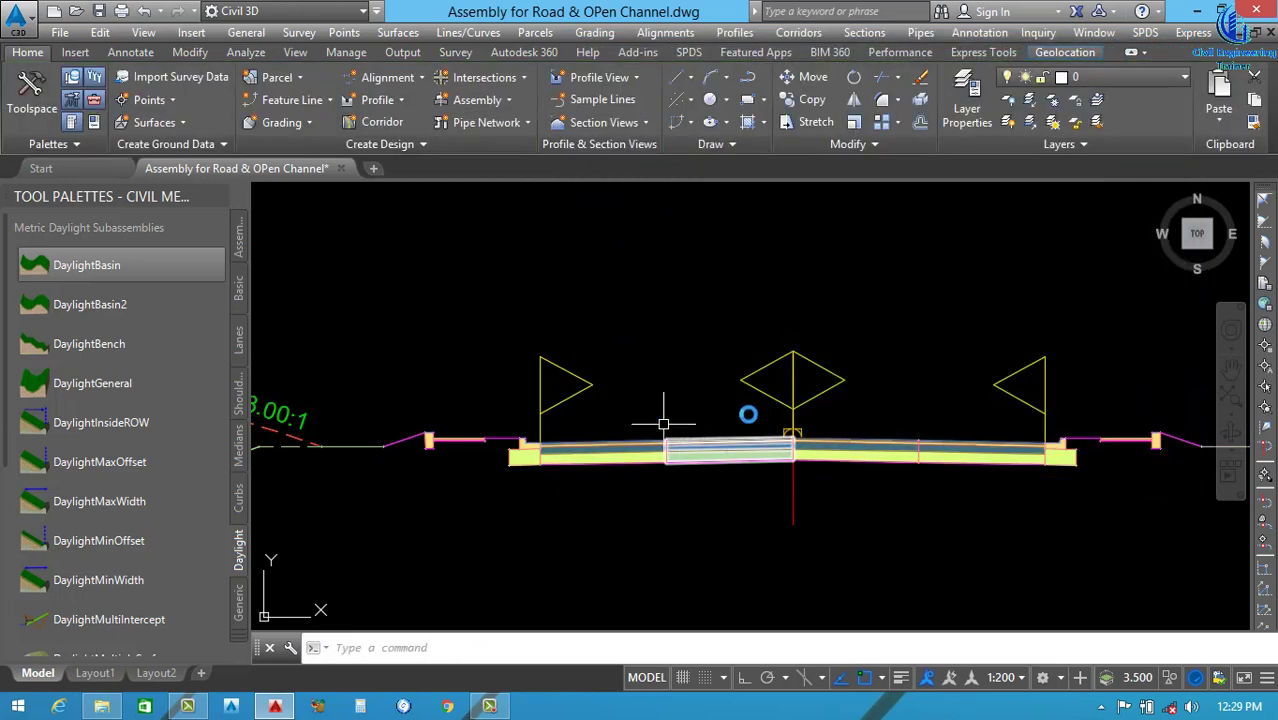
Check the mirrored left curb and gutter's subassembly parameters through the last dimension, then close its properties.
scroll(642, 425, "down", 3)
scroll(620, 425, "up", 5)
scroll(840, 455, "up", 2)
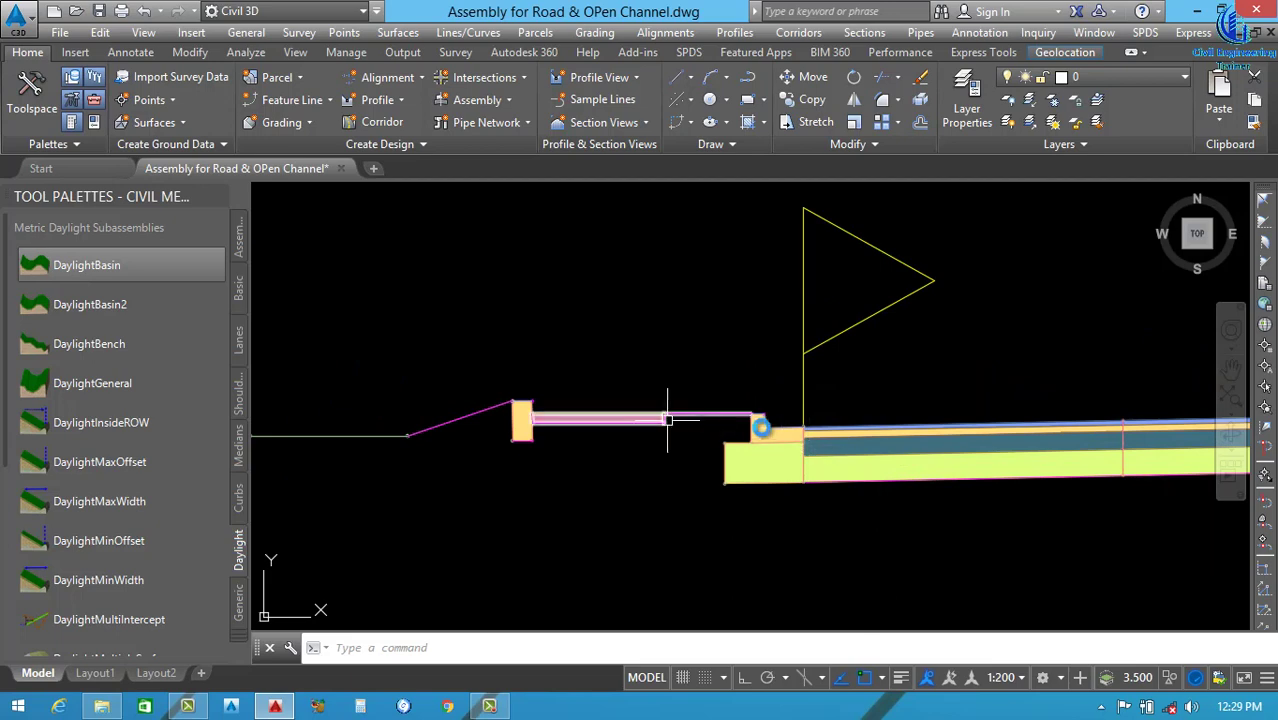
left_click(792, 435)
left_click(778, 447)
right_click(900, 300)
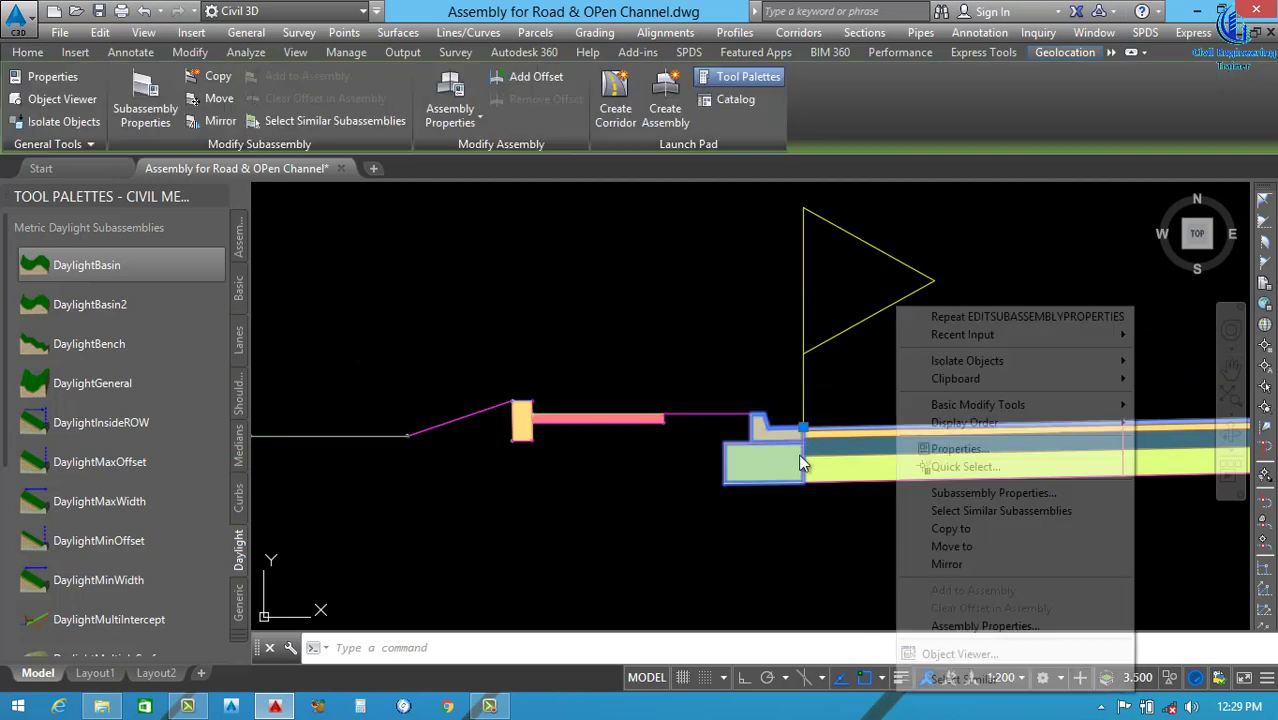
left_click(1001, 494)
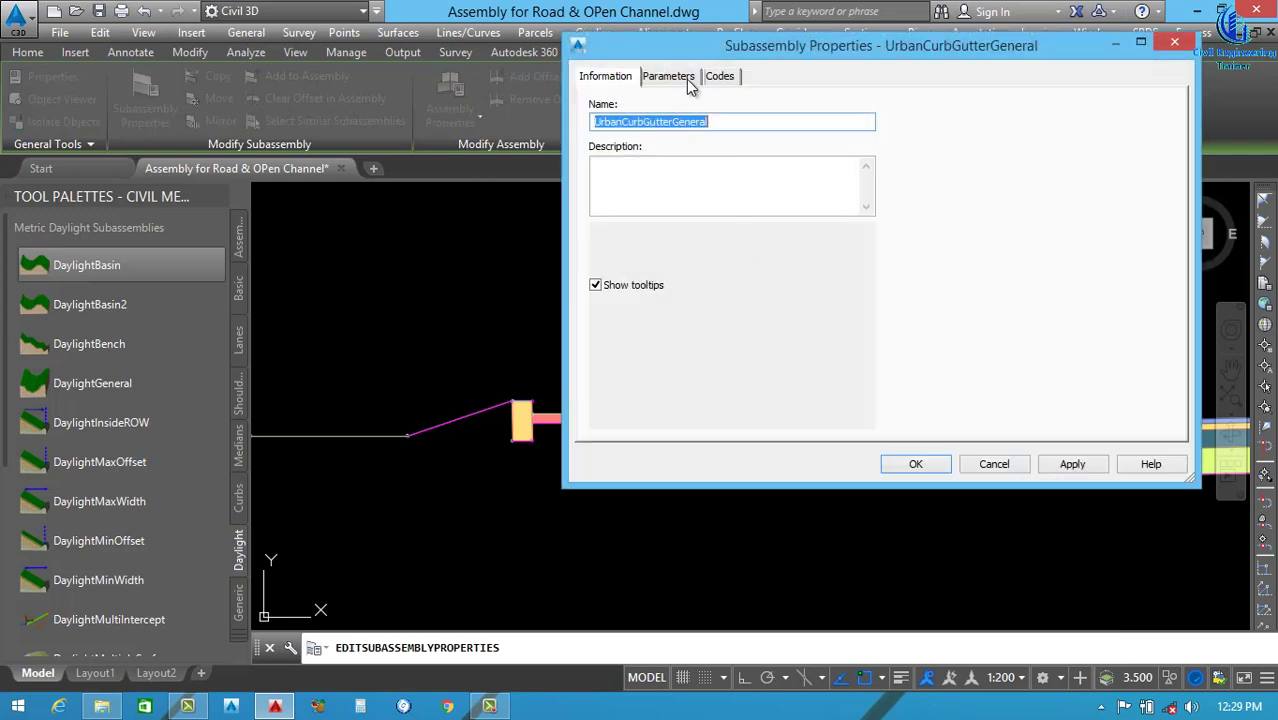
left_click(670, 77)
left_click_drag(925, 183, 930, 248)
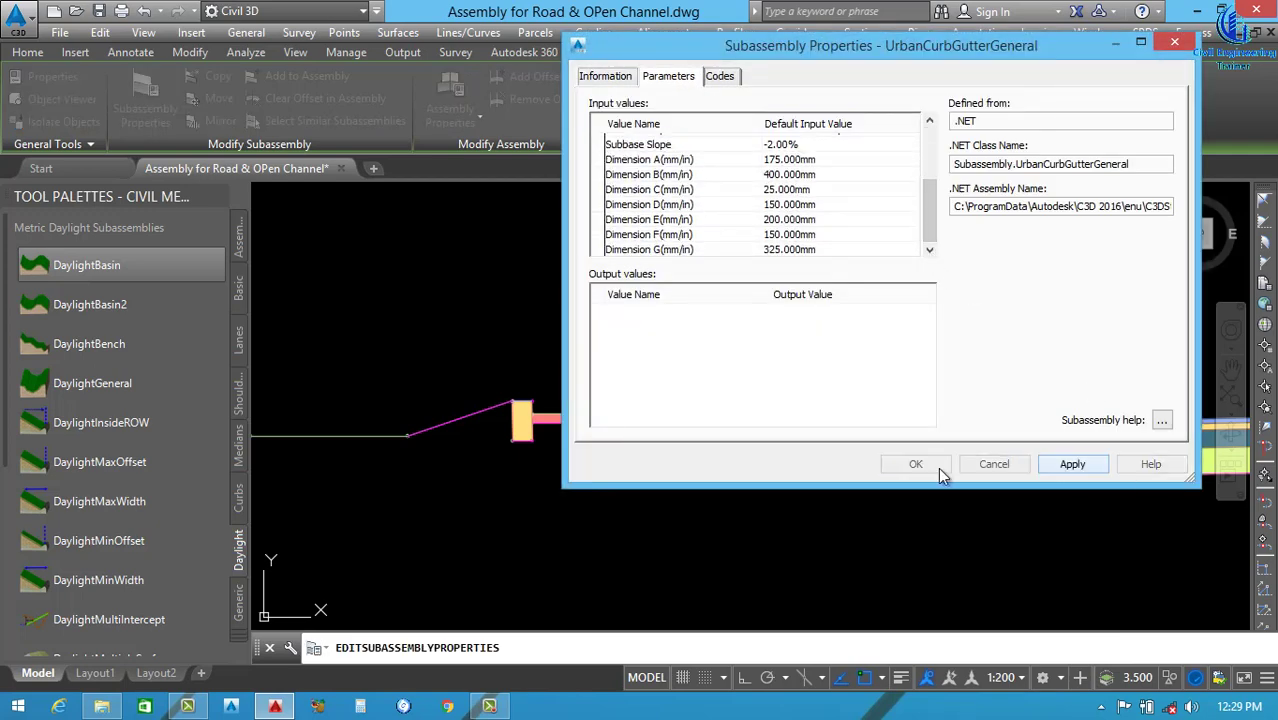
left_click(913, 464)
key("Escape")
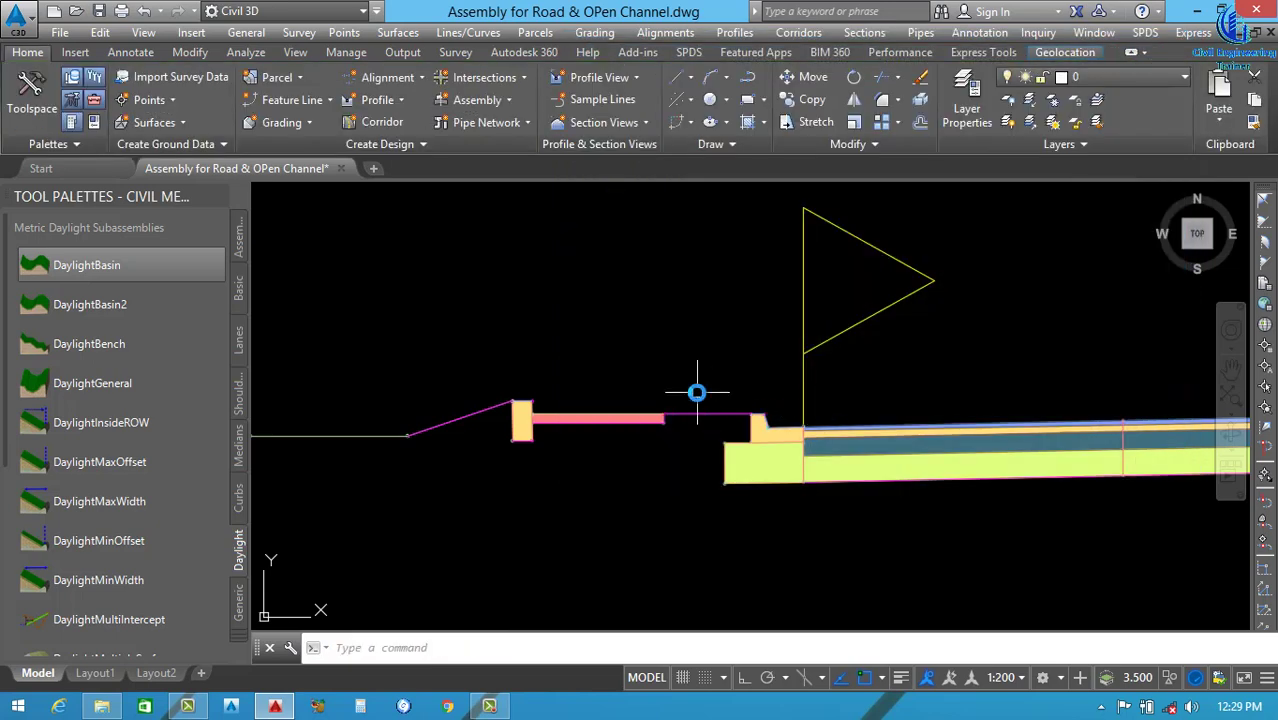
scroll(540, 390, "down", 2)
scroll(540, 390, "down", 5)
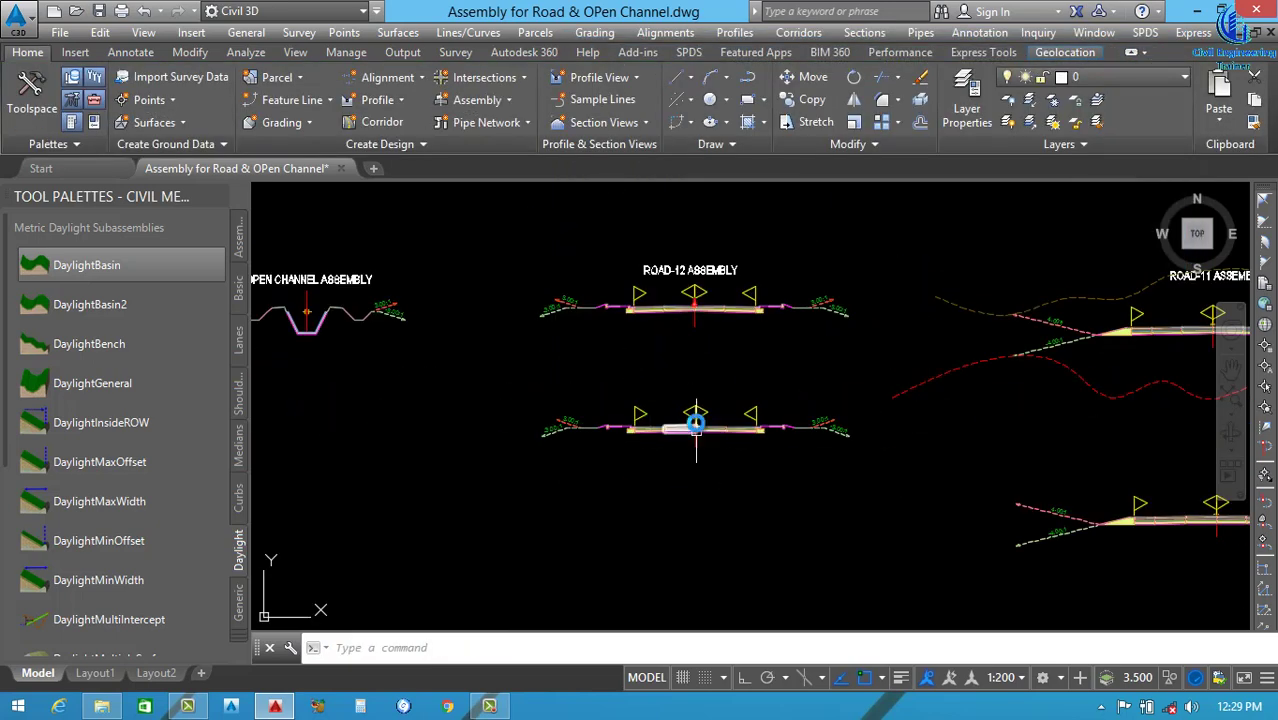
scroll(695, 441, "up", 4)
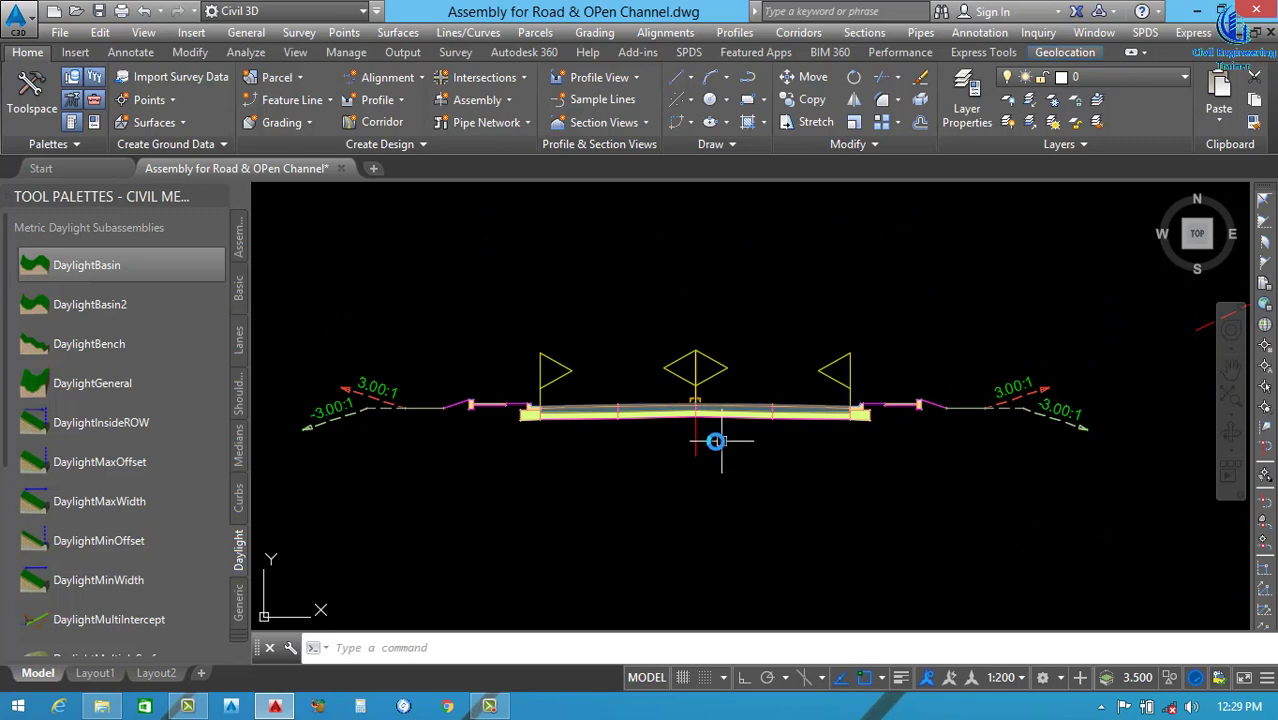
Add the metric BasicBarrier subassembly at the baseline marker point of the new road assembly.
scroll(729, 443, "down", 4)
scroll(700, 430, "up", 4)
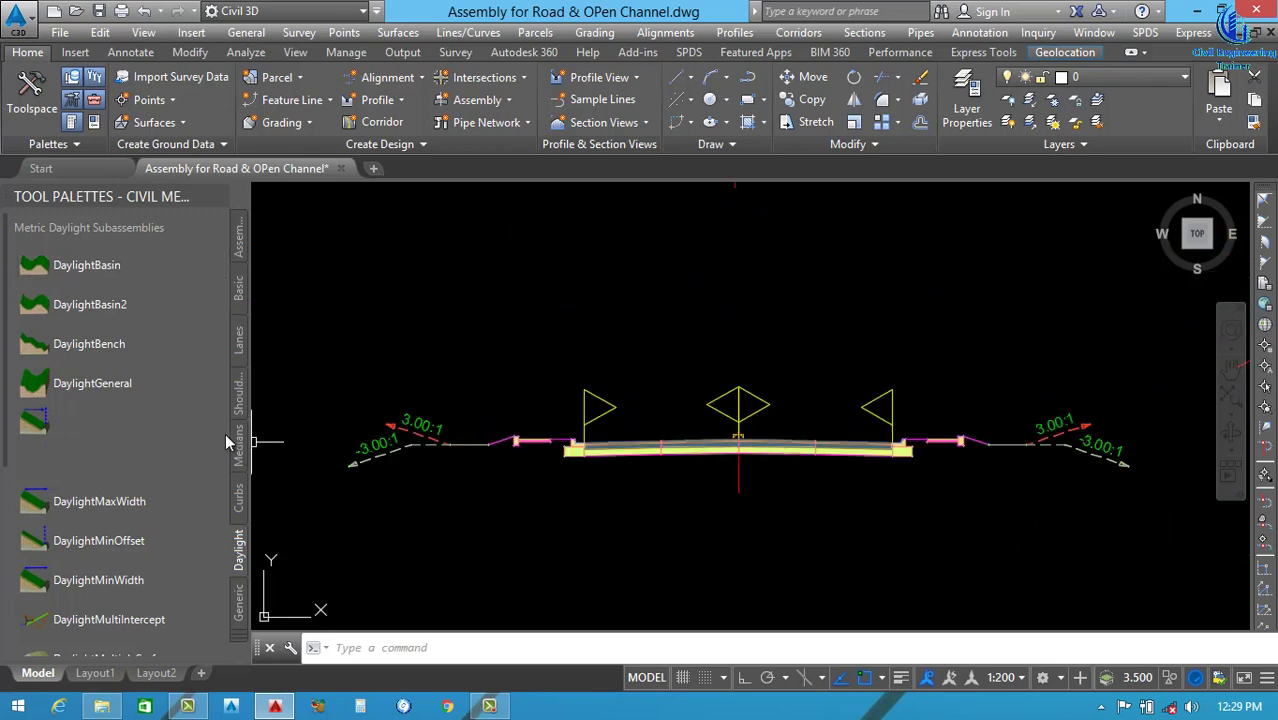
left_click(240, 338)
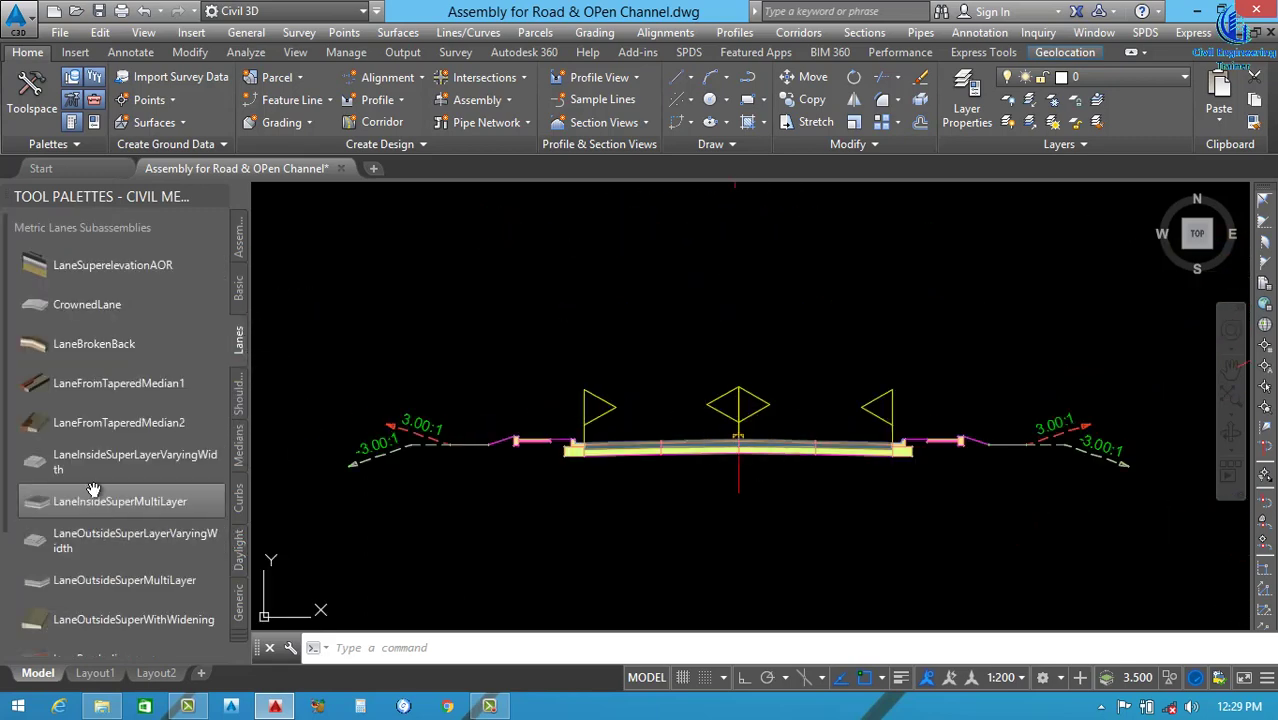
scroll(92, 488, "down", 3)
scroll(92, 460, "up", 3)
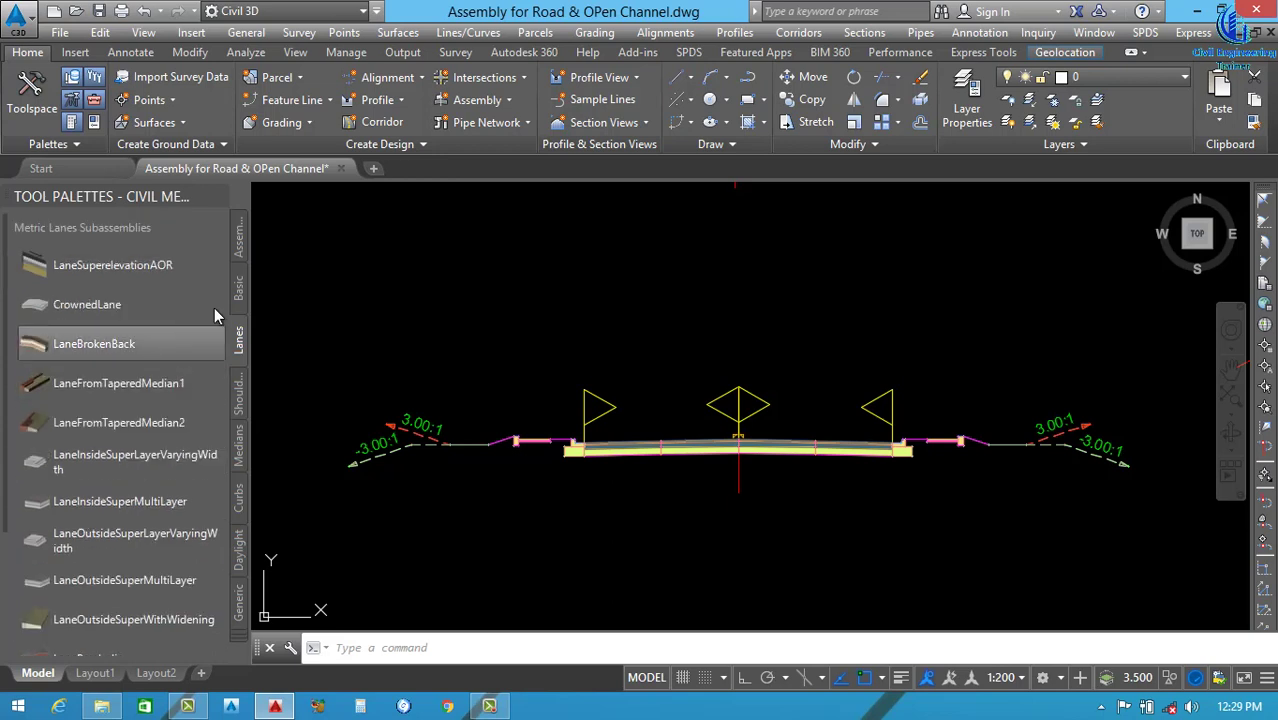
left_click(239, 295)
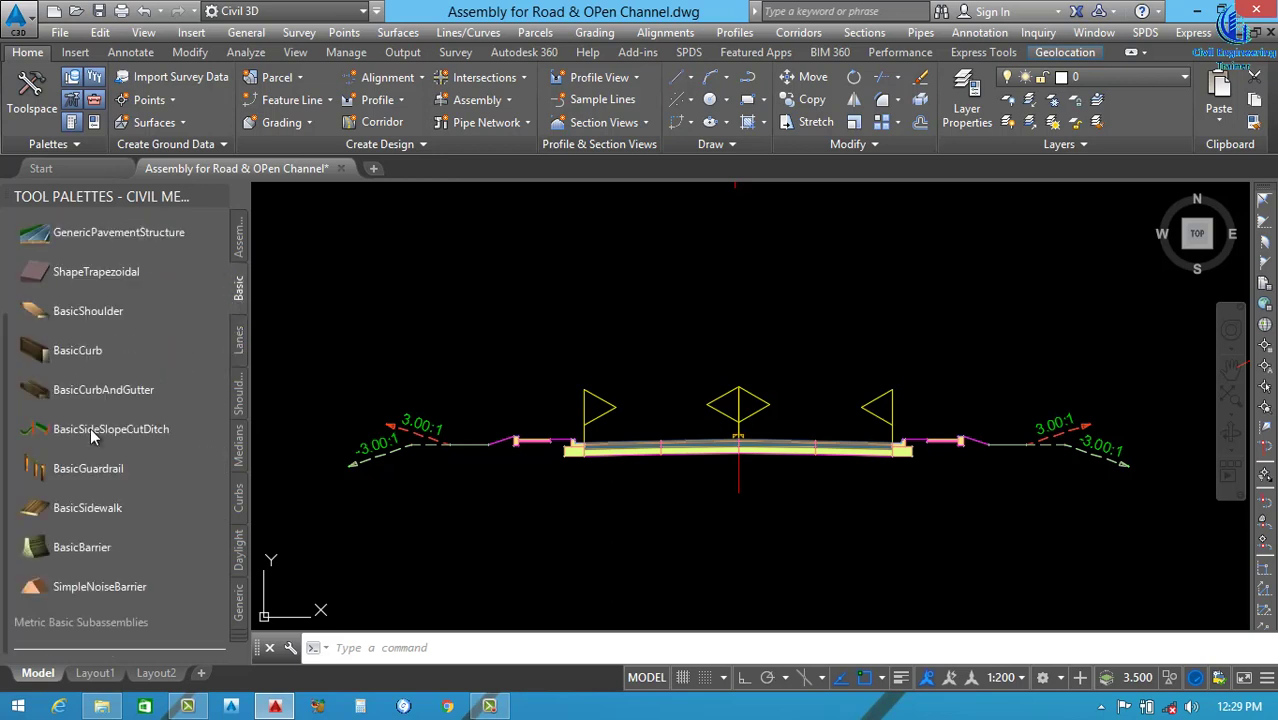
left_click(65, 553)
scroll(699, 416, "up", 3)
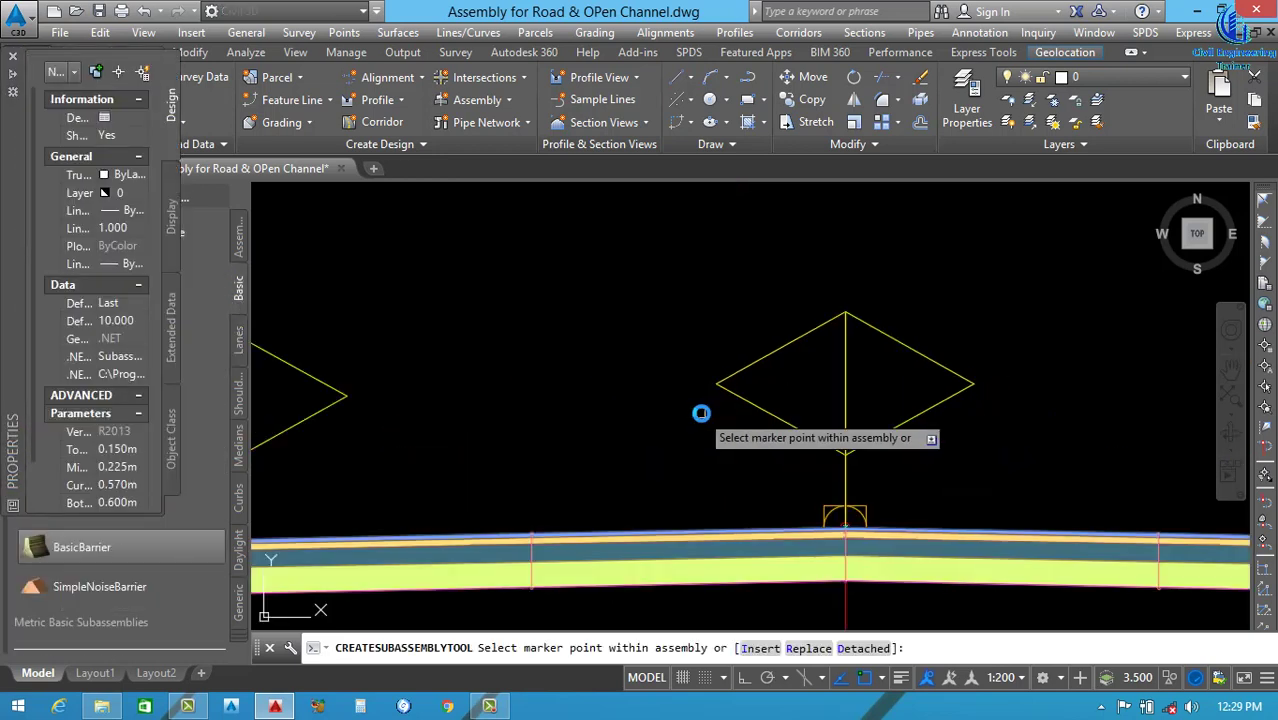
scroll(785, 522, "up", 5)
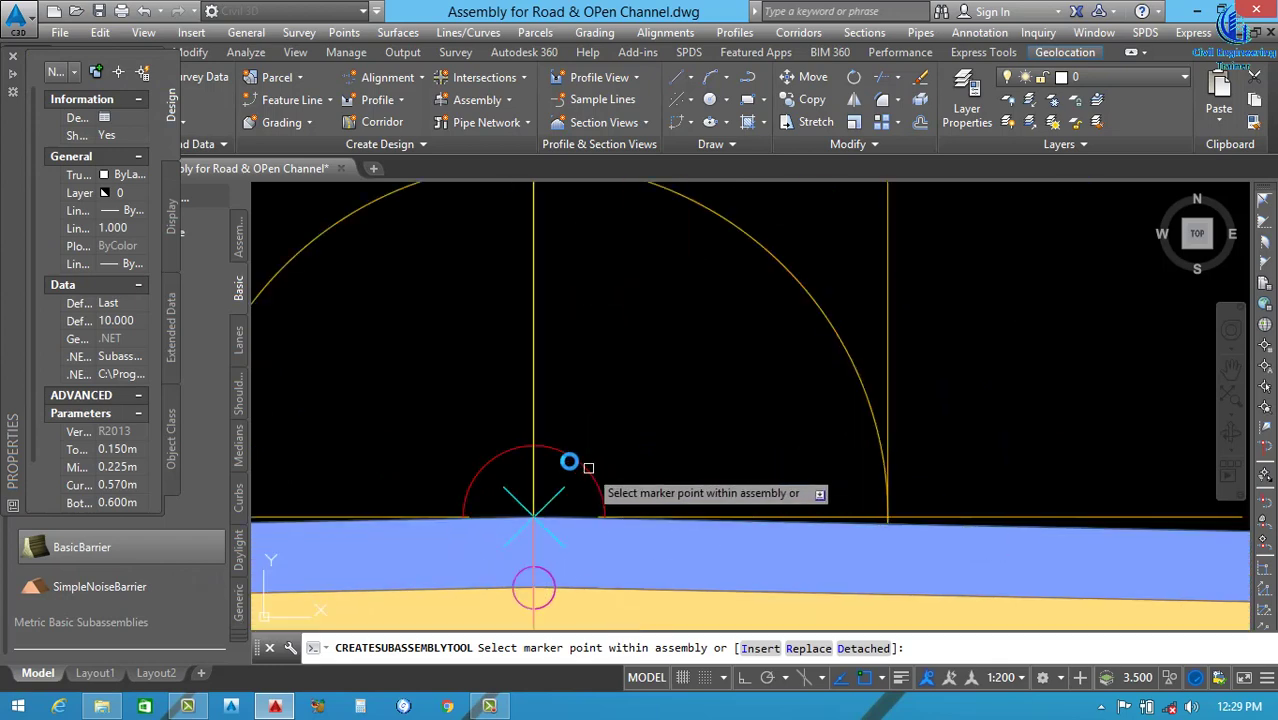
left_click(562, 456)
scroll(795, 452, "down", 5)
scroll(795, 452, "down", 5)
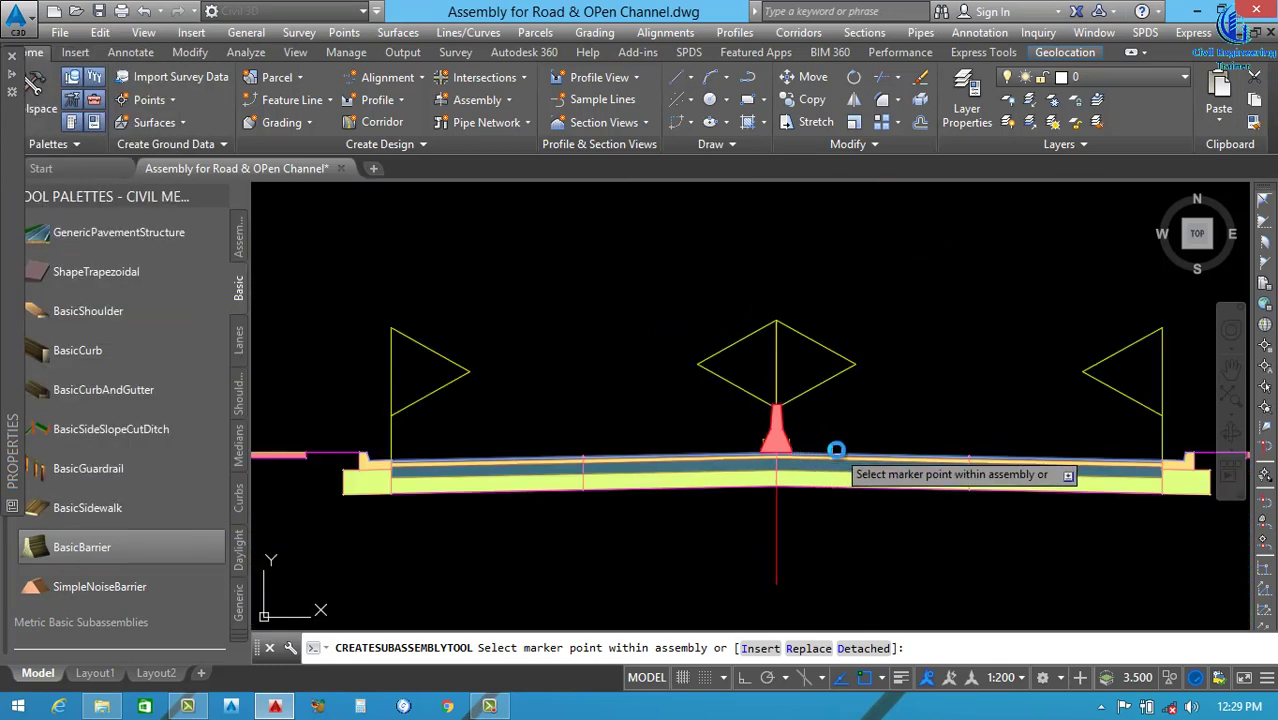
scroll(892, 398, "down", 5)
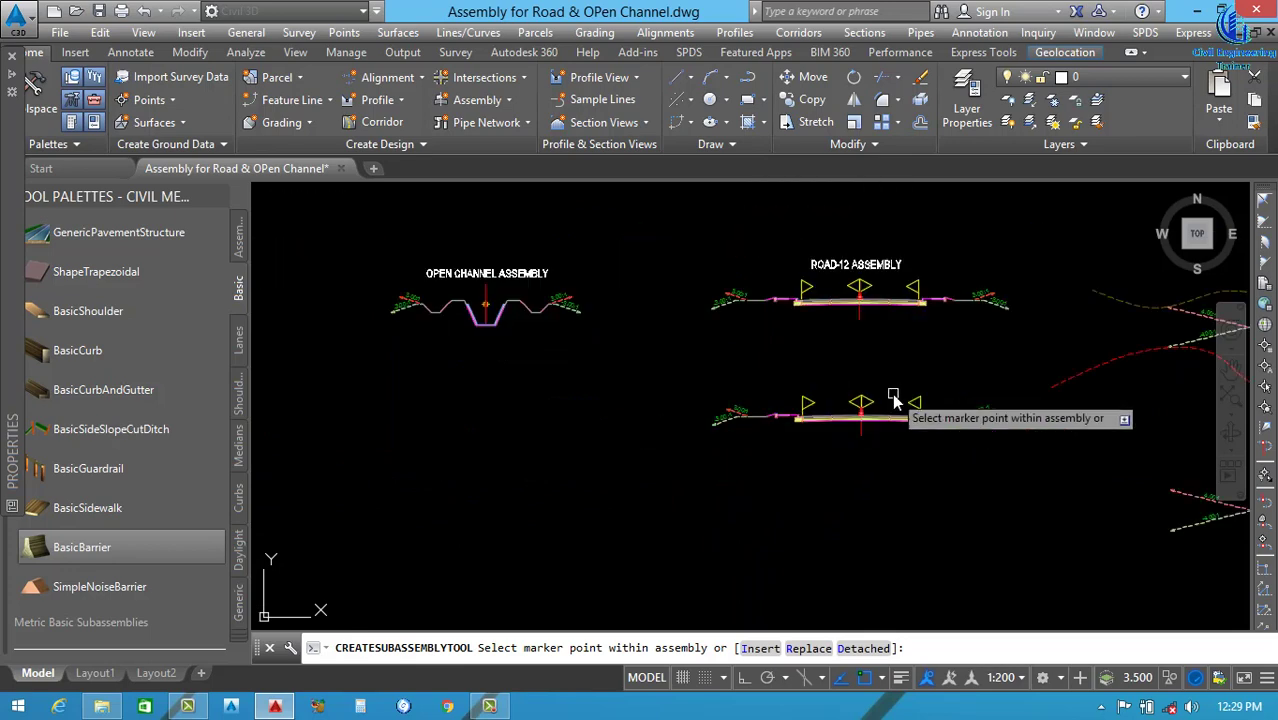
key("Escape")
Bring up the metric Trench Pipes subassemblies for building a channel like the open channel assembly.
scroll(475, 415, "up", 5)
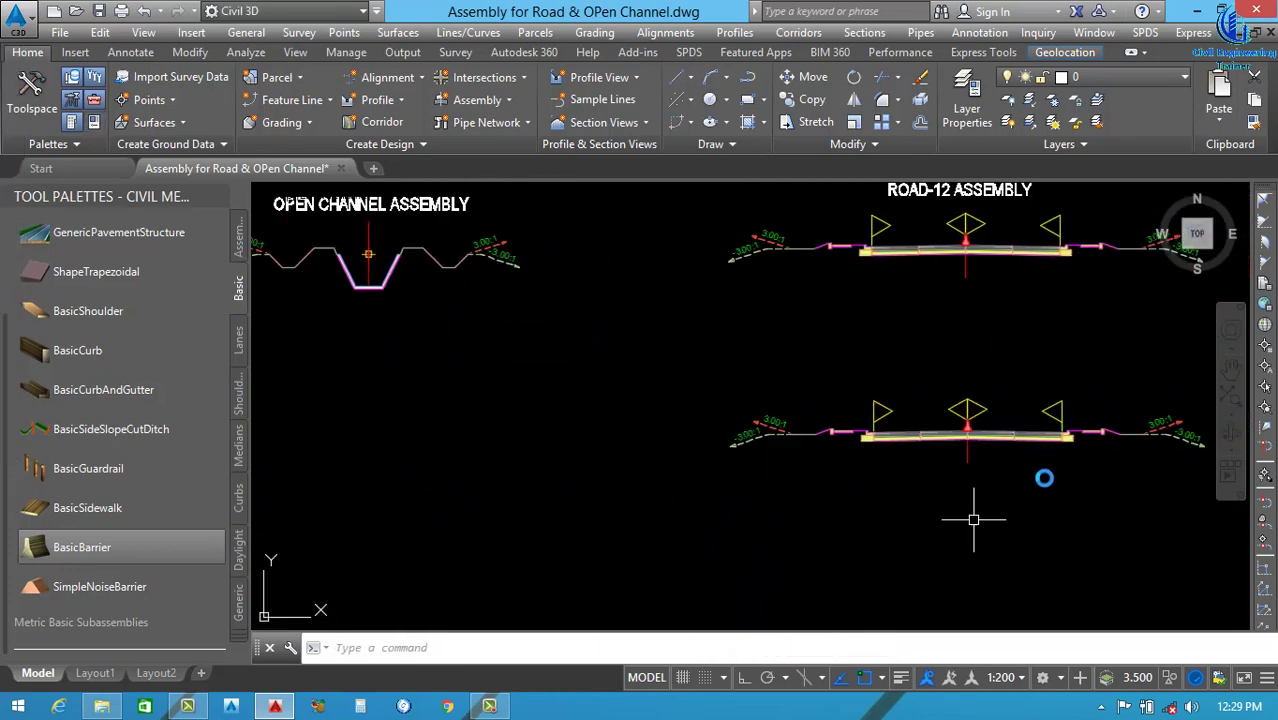
scroll(820, 446, "down", 3)
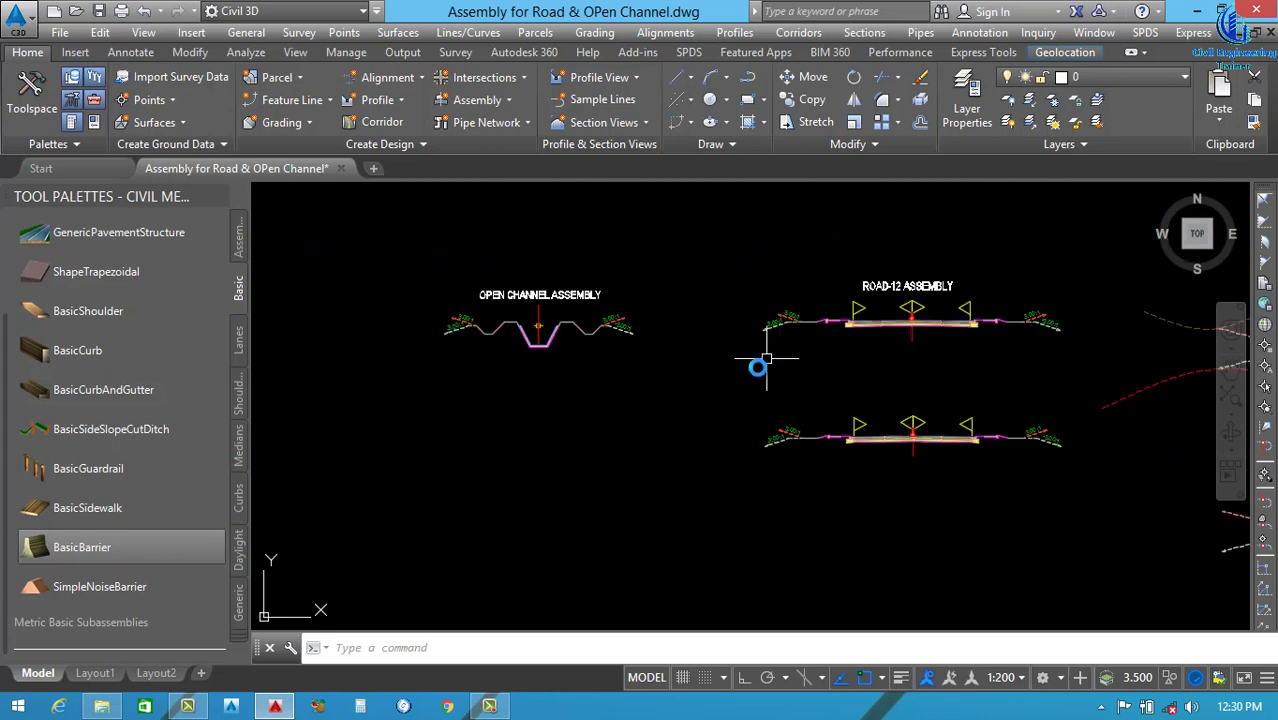
scroll(766, 358, "down", 3)
scroll(1030, 420, "up", 3)
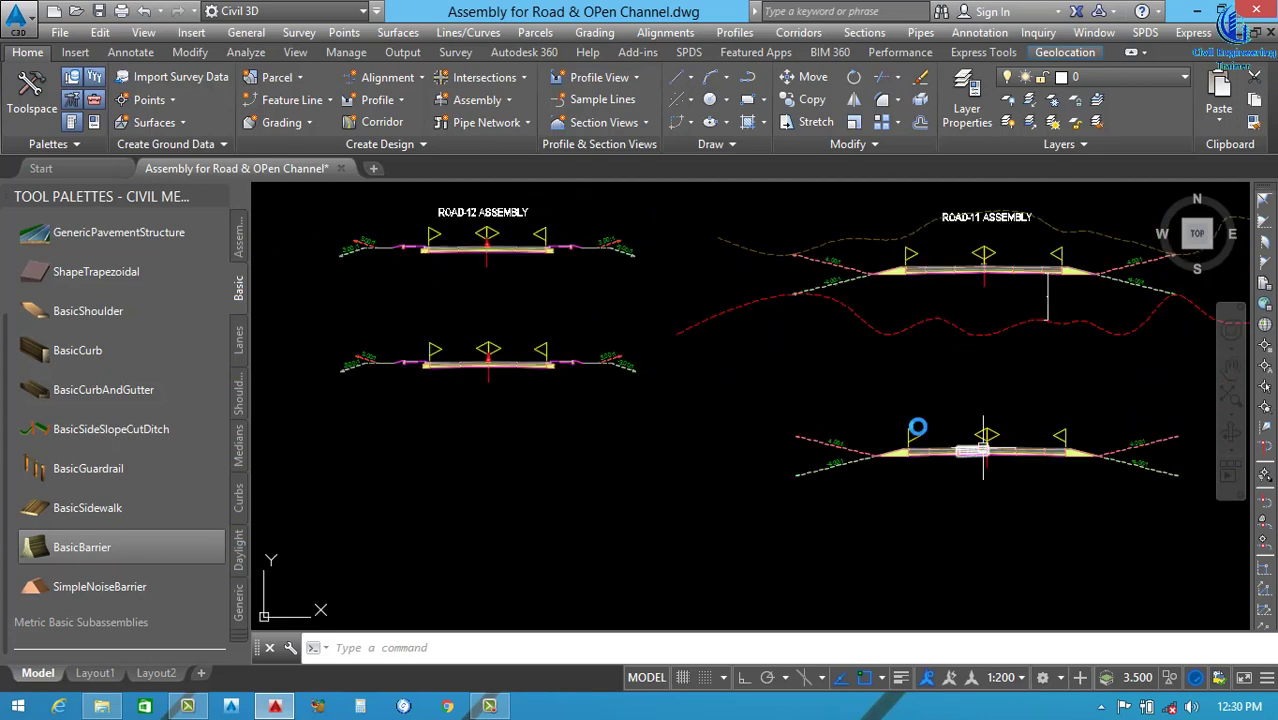
middle_click_drag(494, 377, 951, 389)
scroll(650, 280, "up", 2)
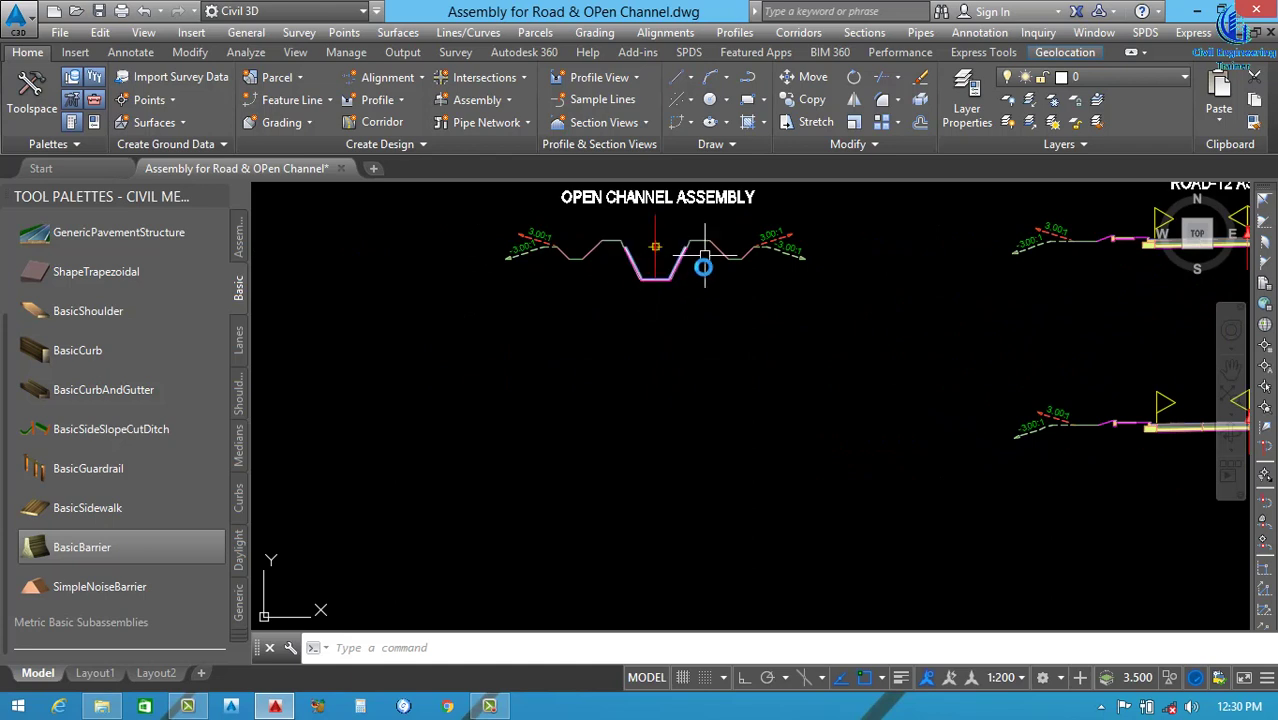
left_click(239, 343)
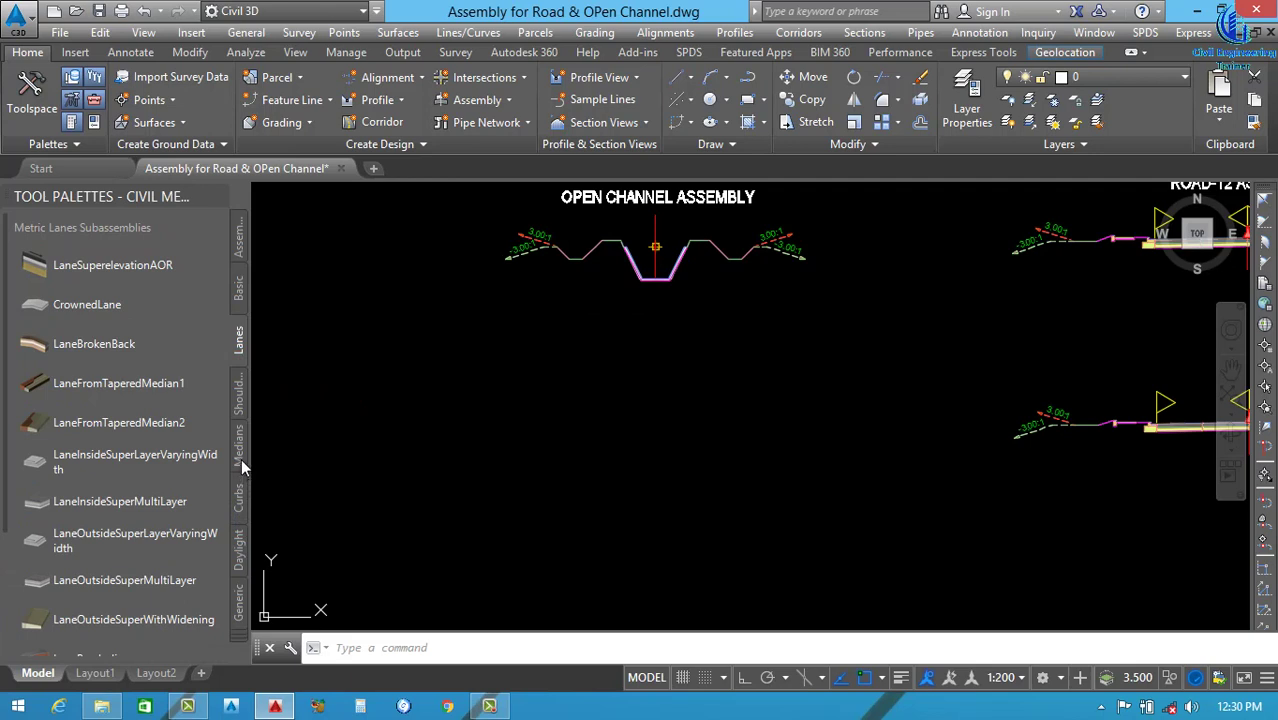
left_click(240, 460)
left_click(240, 500)
left_click(240, 601)
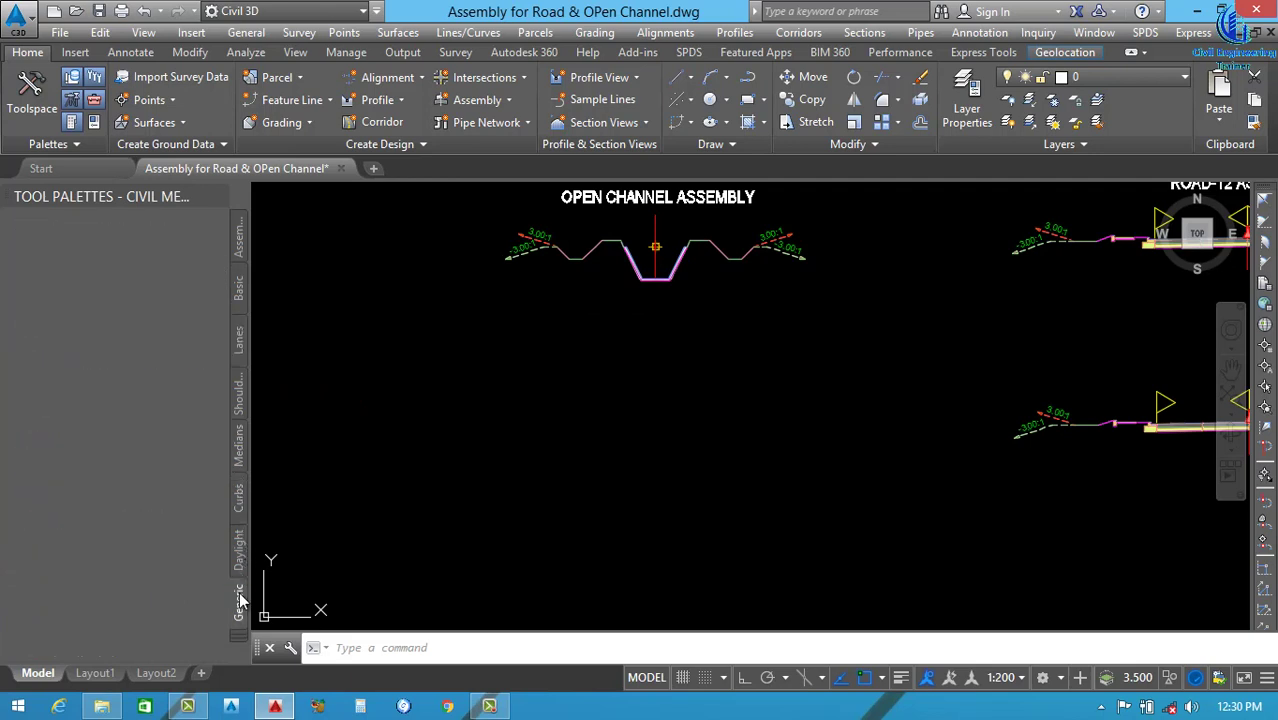
left_click(243, 639)
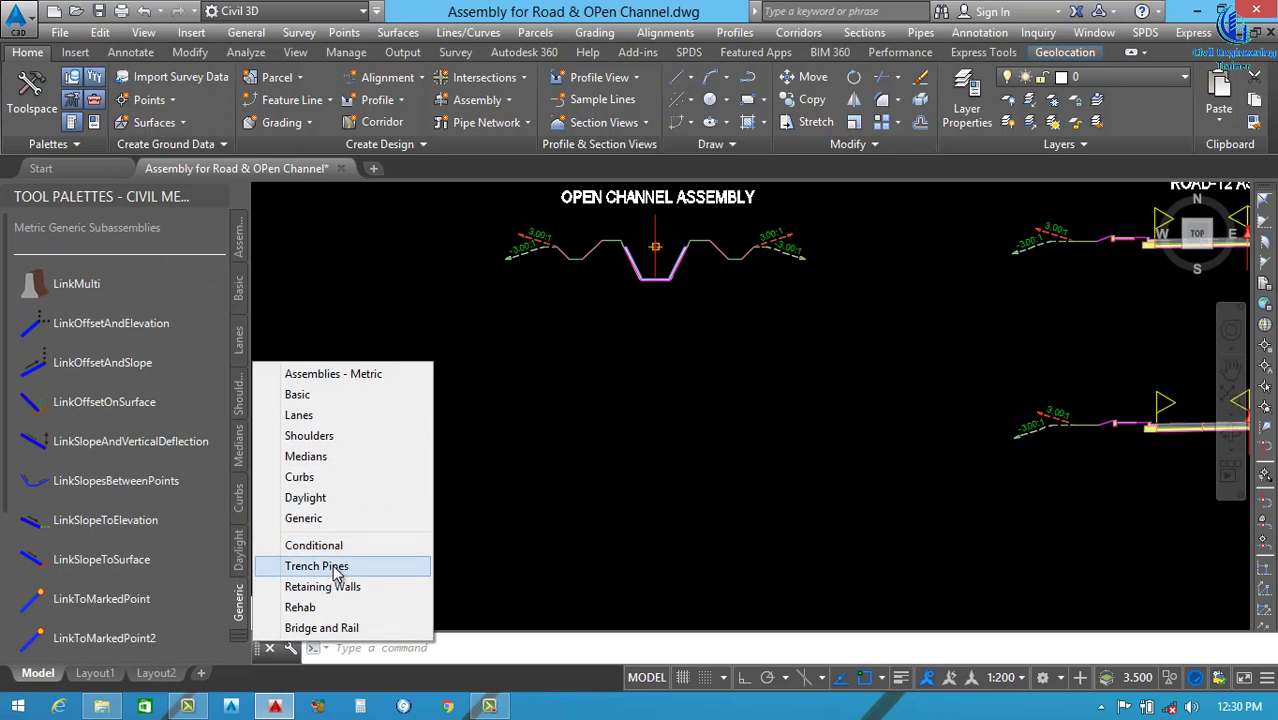
left_click(333, 566)
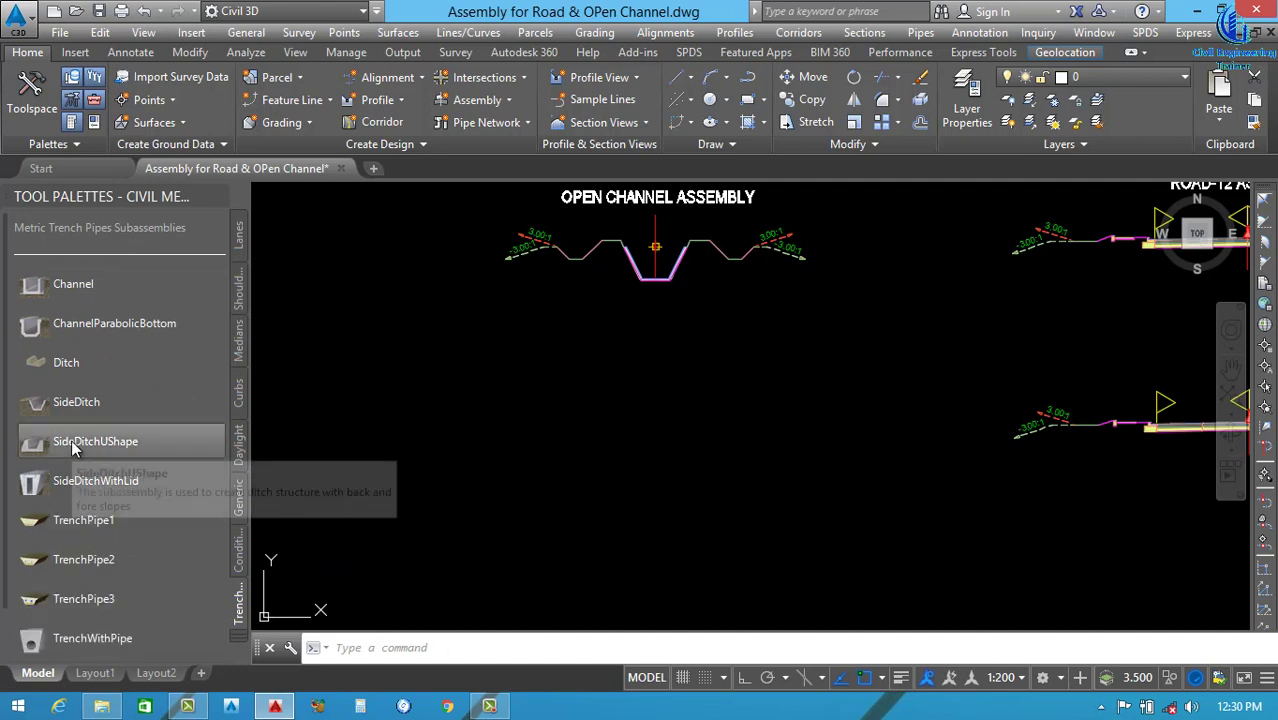
left_click(62, 286)
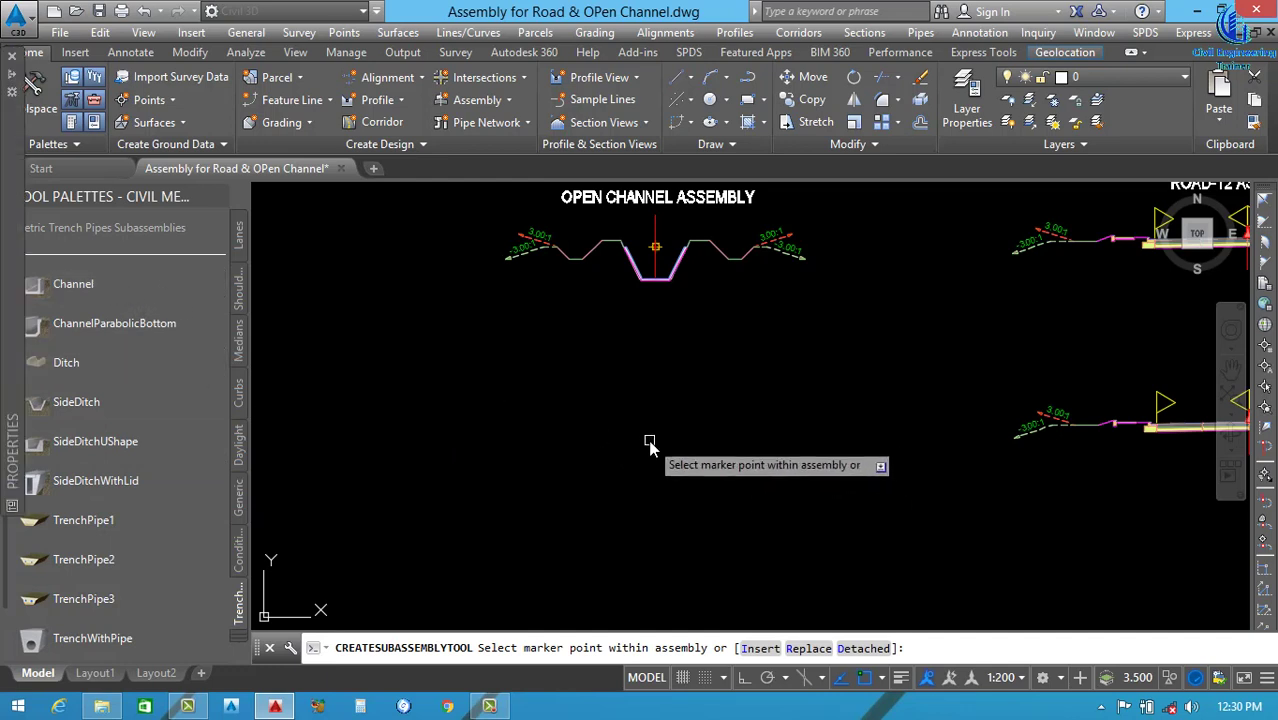
key("Escape")
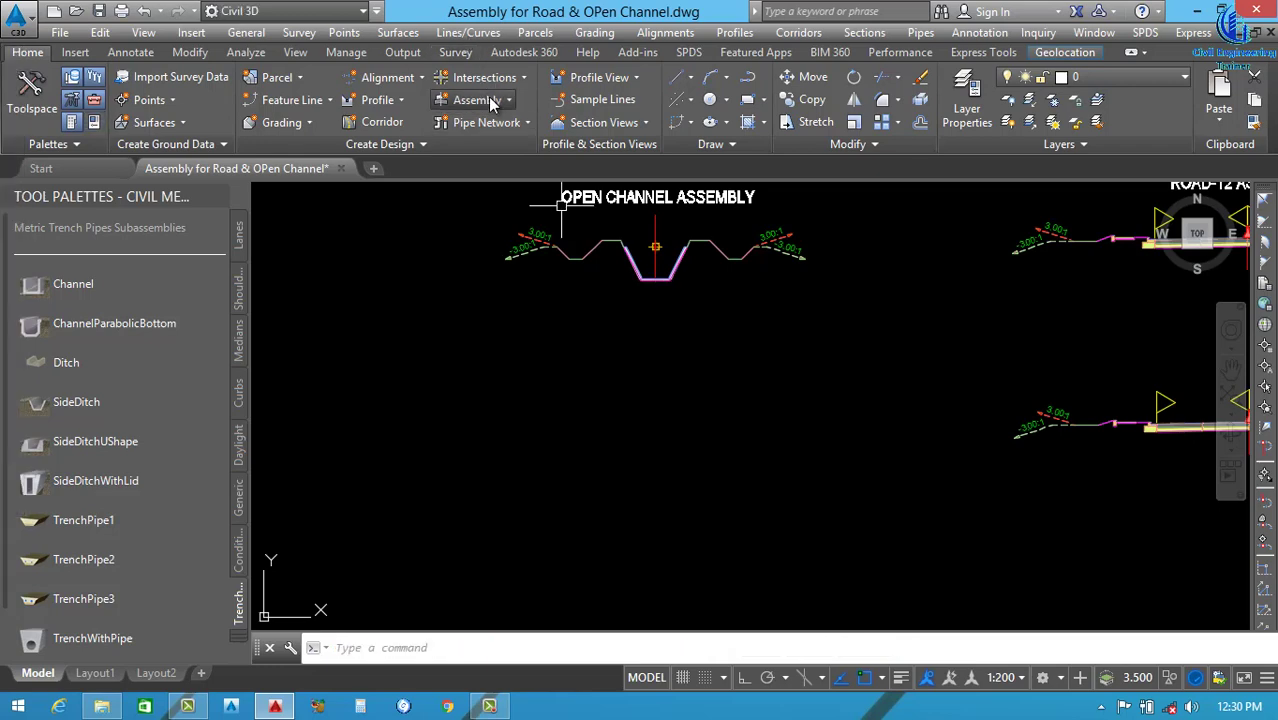
Create an assembly named New Open Channel of type Other, placing its baseline below the existing open channel assembly.
left_click(490, 101)
left_click(490, 128)
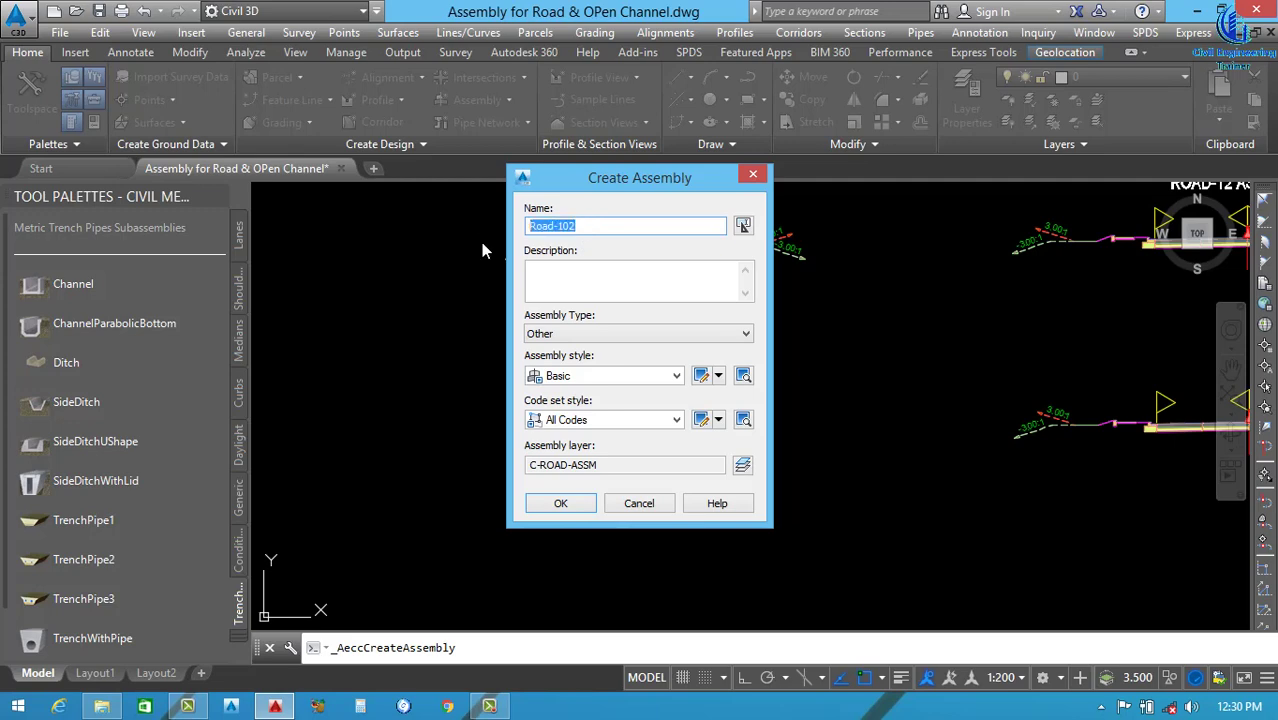
type("NEW")
key("BackSpace")
key("BackSpace")
type("ew Open Channek")
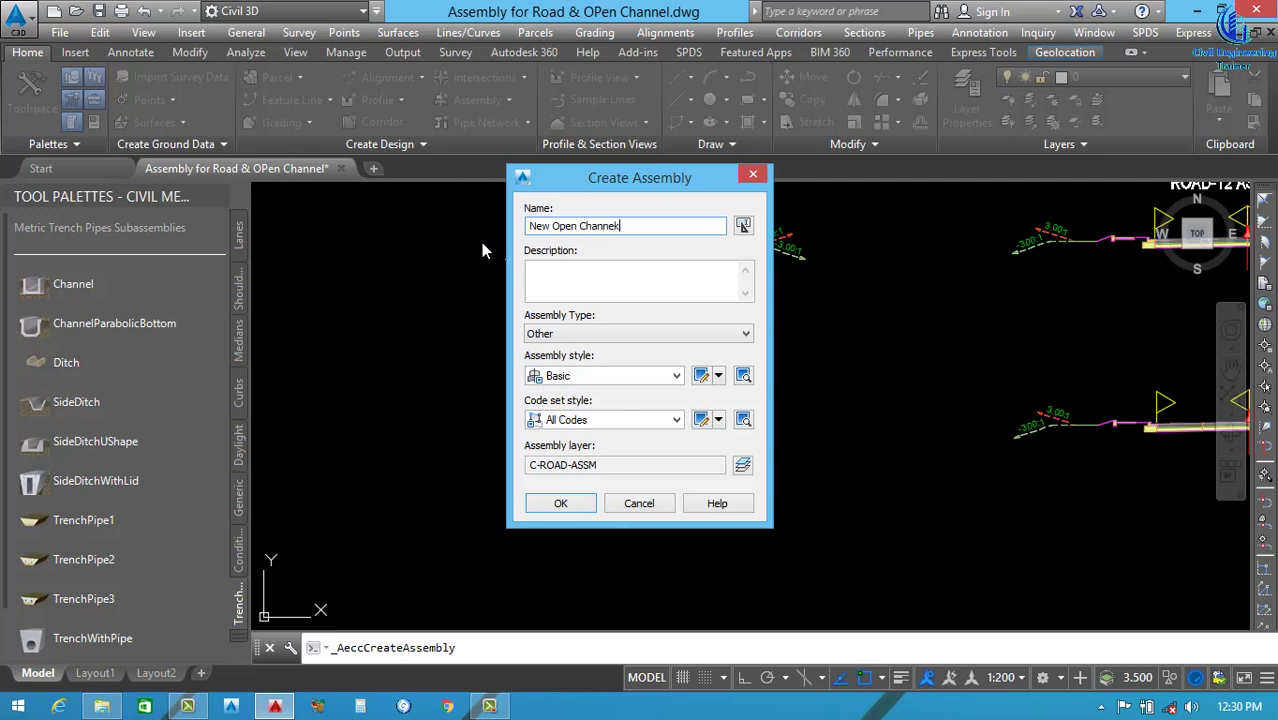
key("BackSpace")
type("l")
left_click(561, 505)
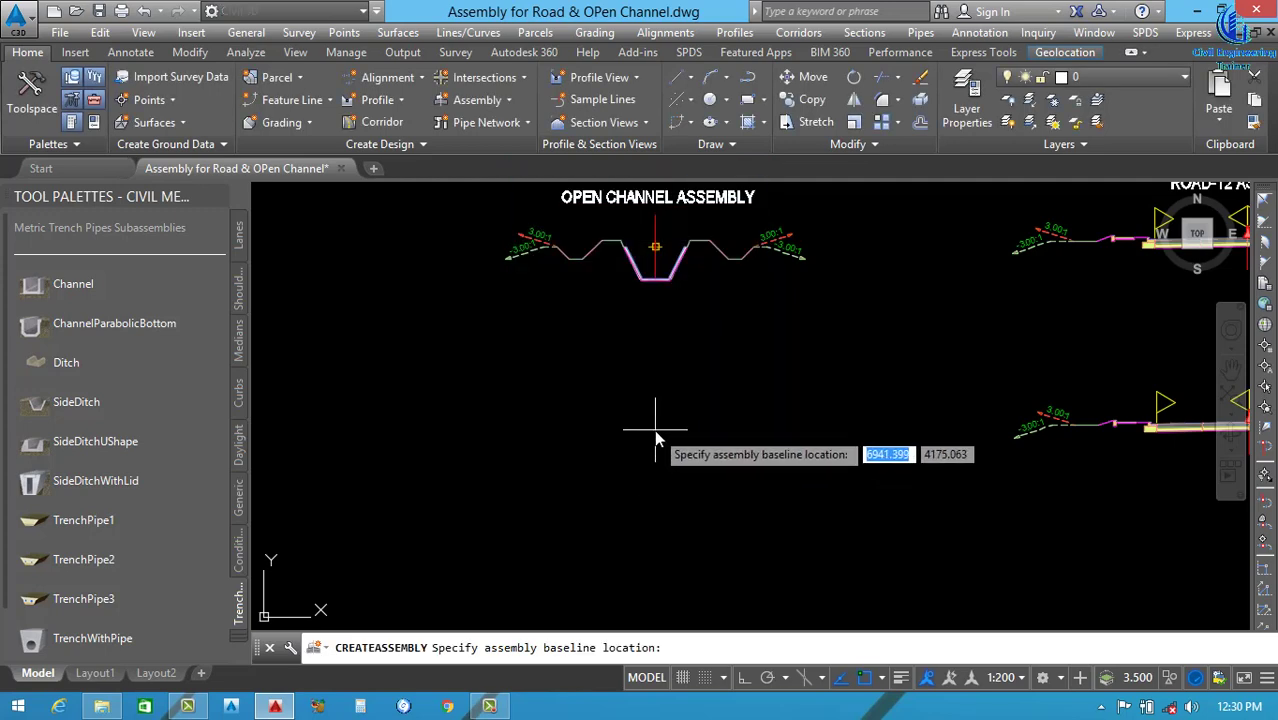
left_click(655, 429)
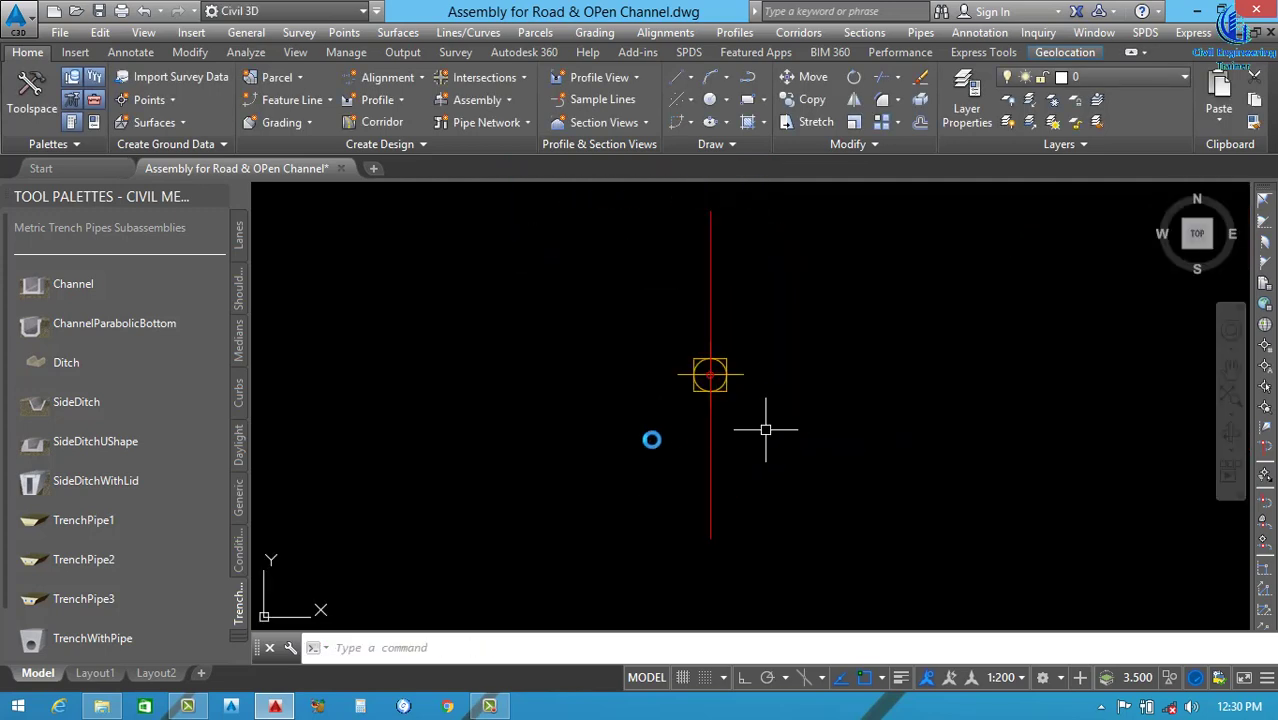
Attach the metric Channel subassembly to the baseline marker point of the New Open Channel assembly.
left_click(75, 283)
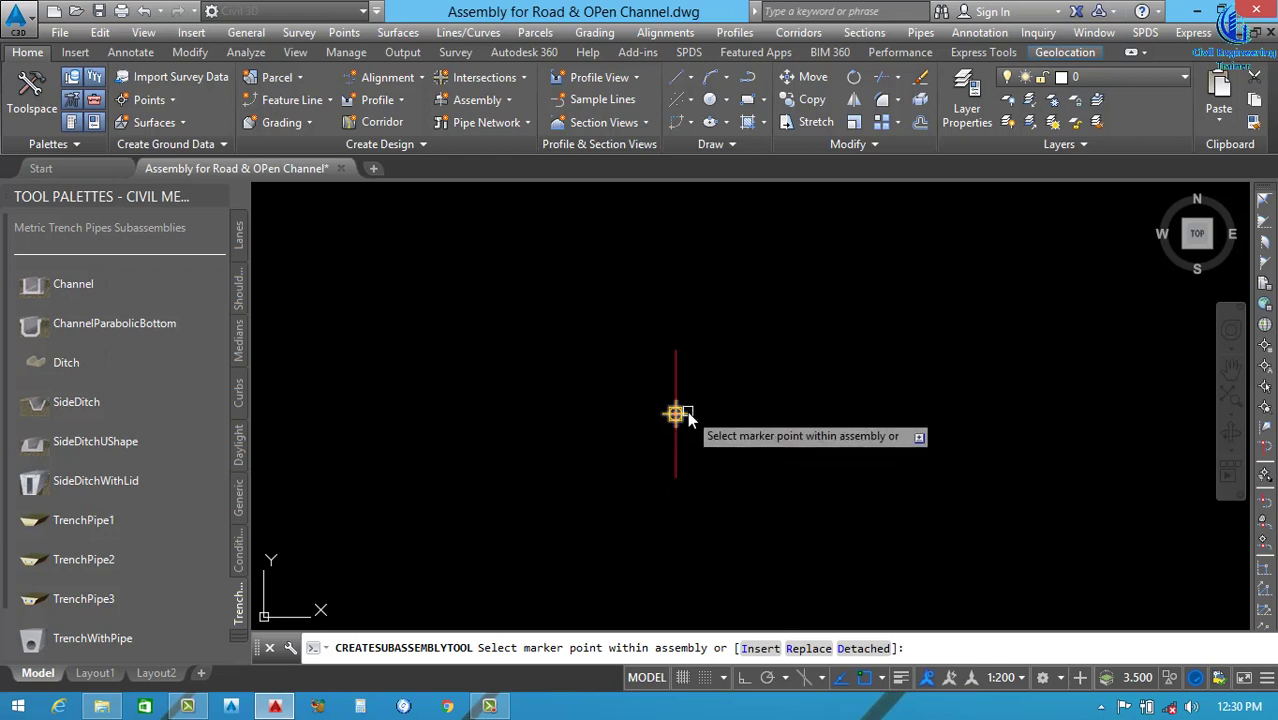
scroll(656, 434, "up", 10)
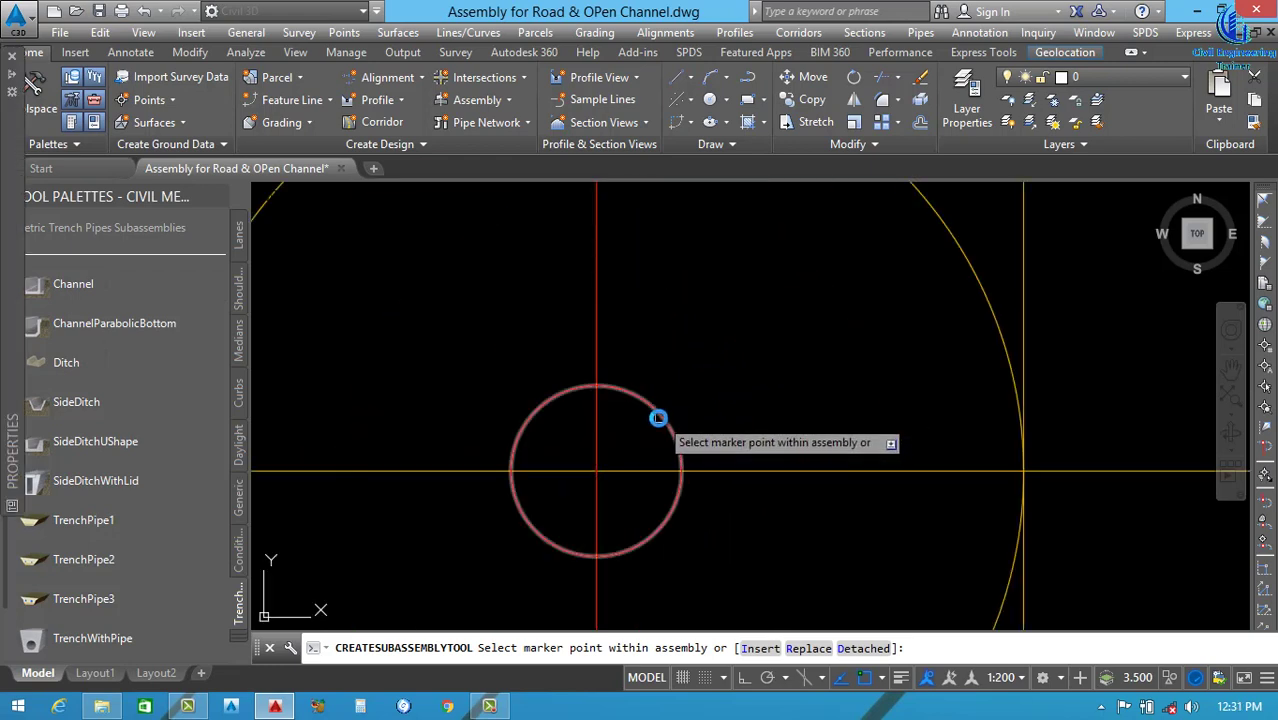
scroll(657, 450, "down", 5)
scroll(667, 490, "down", 4)
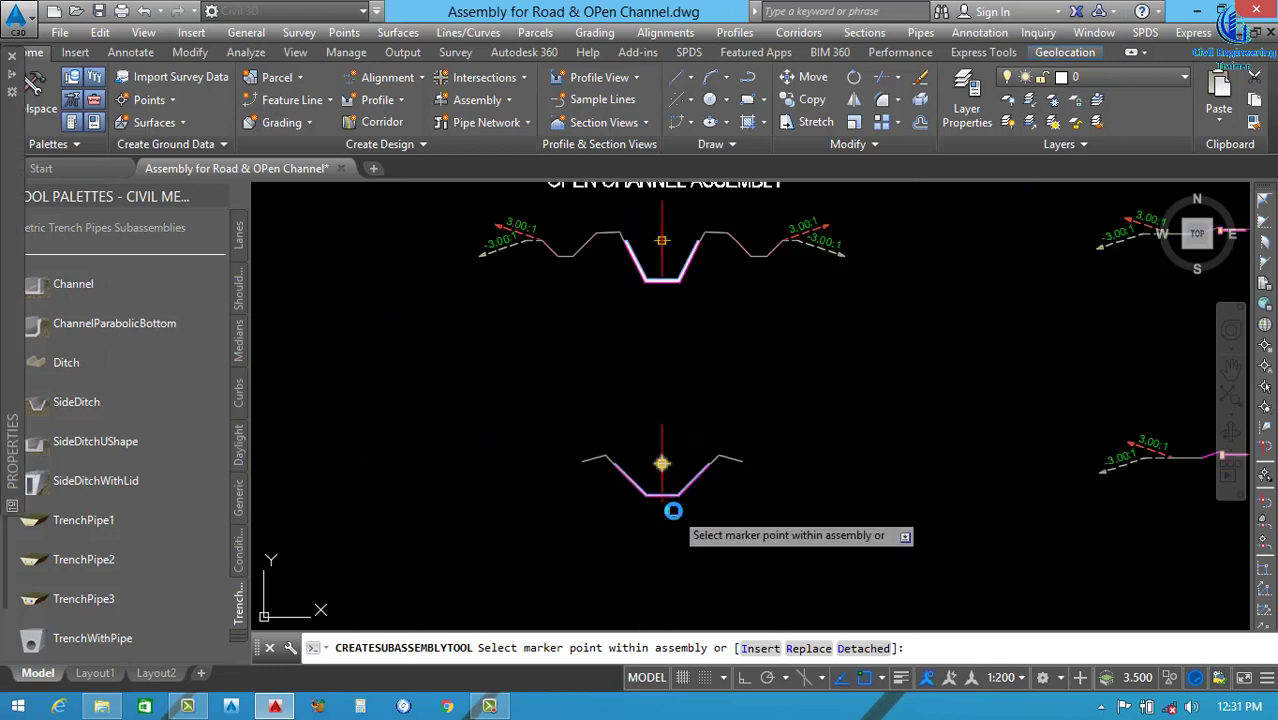
scroll(675, 490, "up", 4)
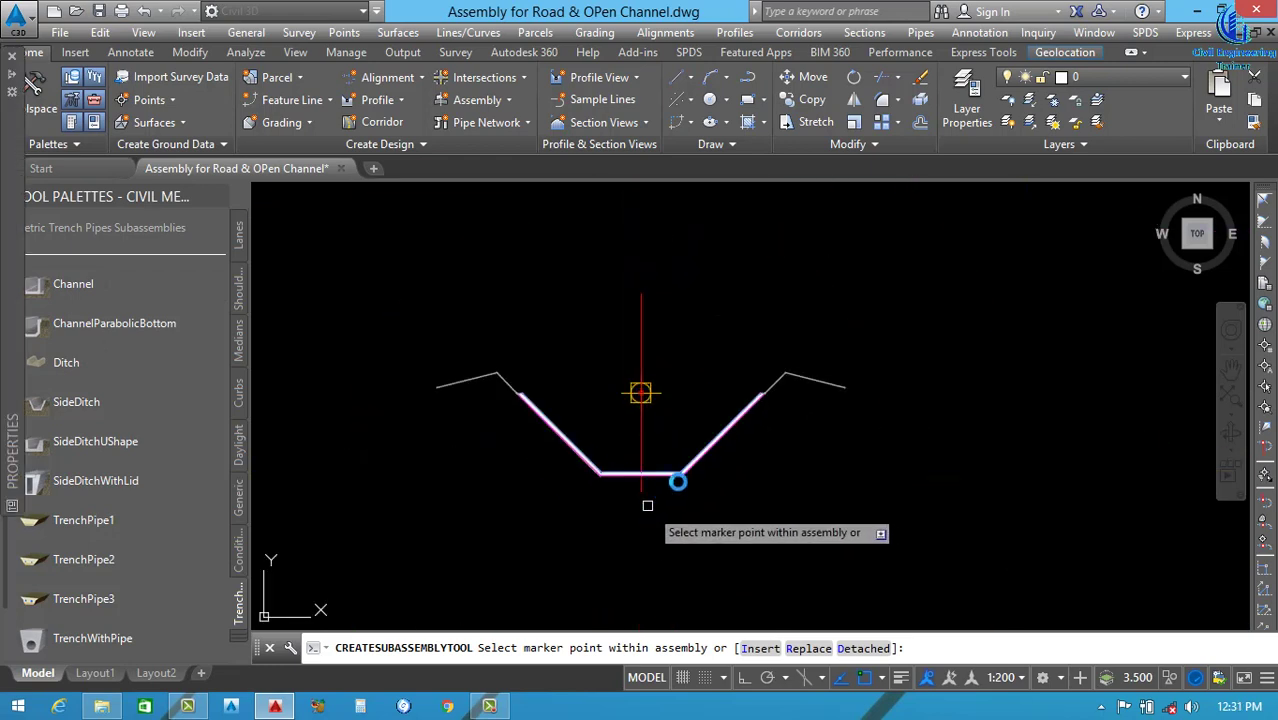
left_click(705, 457)
left_click(705, 457)
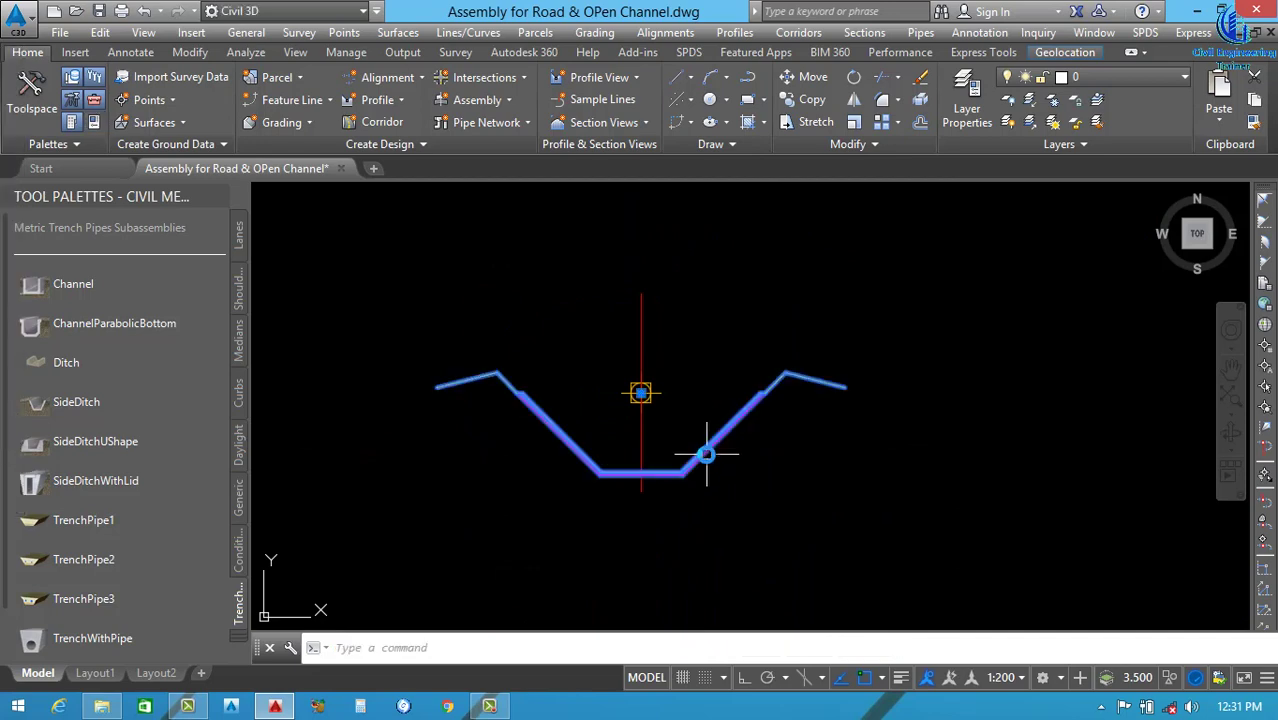
right_click(736, 424)
key("Escape")
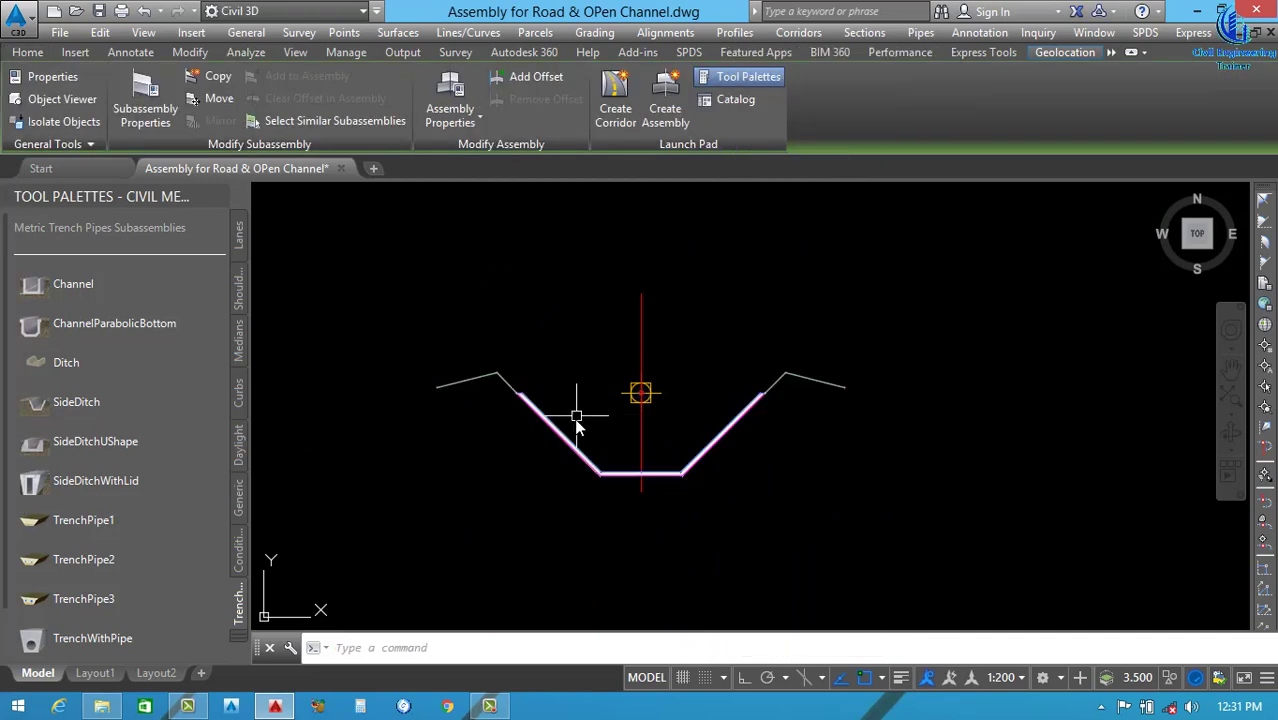
key("Escape")
Close the tool palettes and open the subassembly parameters of the channel in the New Open Channel assembly.
scroll(688, 432, "up", 2)
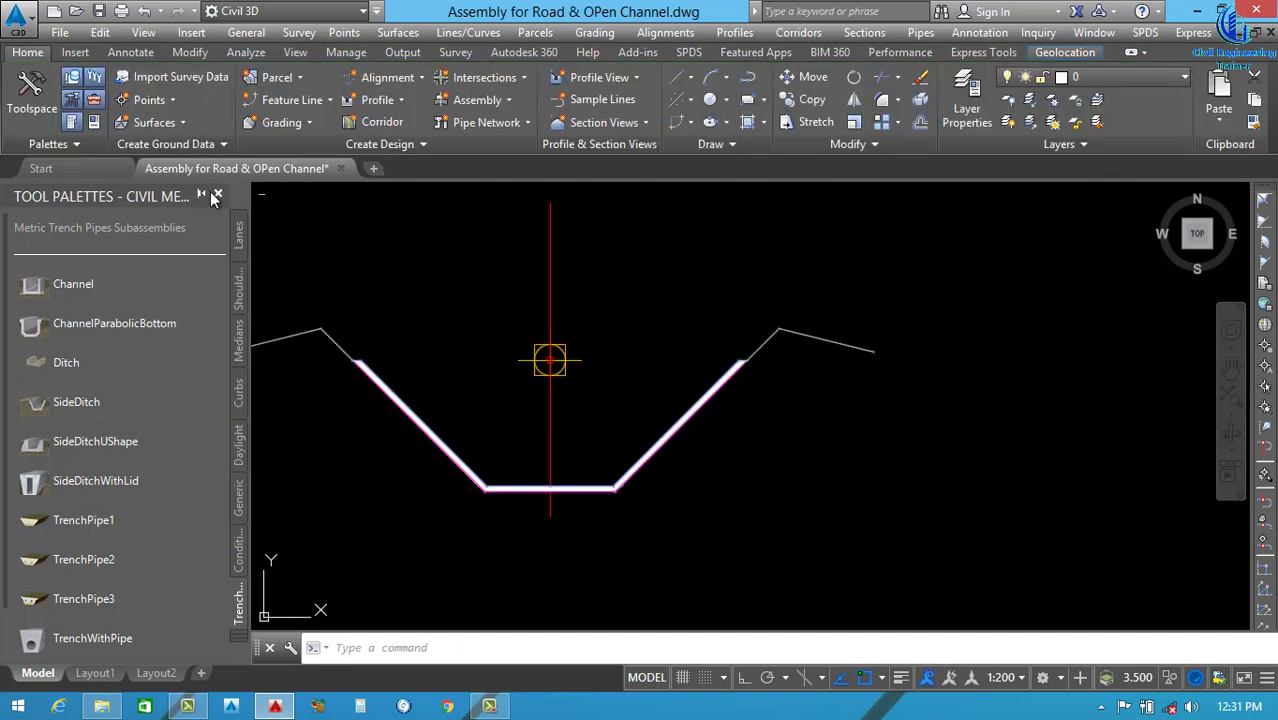
left_click(216, 196)
middle_click_drag(294, 334, 451, 334)
scroll(528, 365, "down", 3)
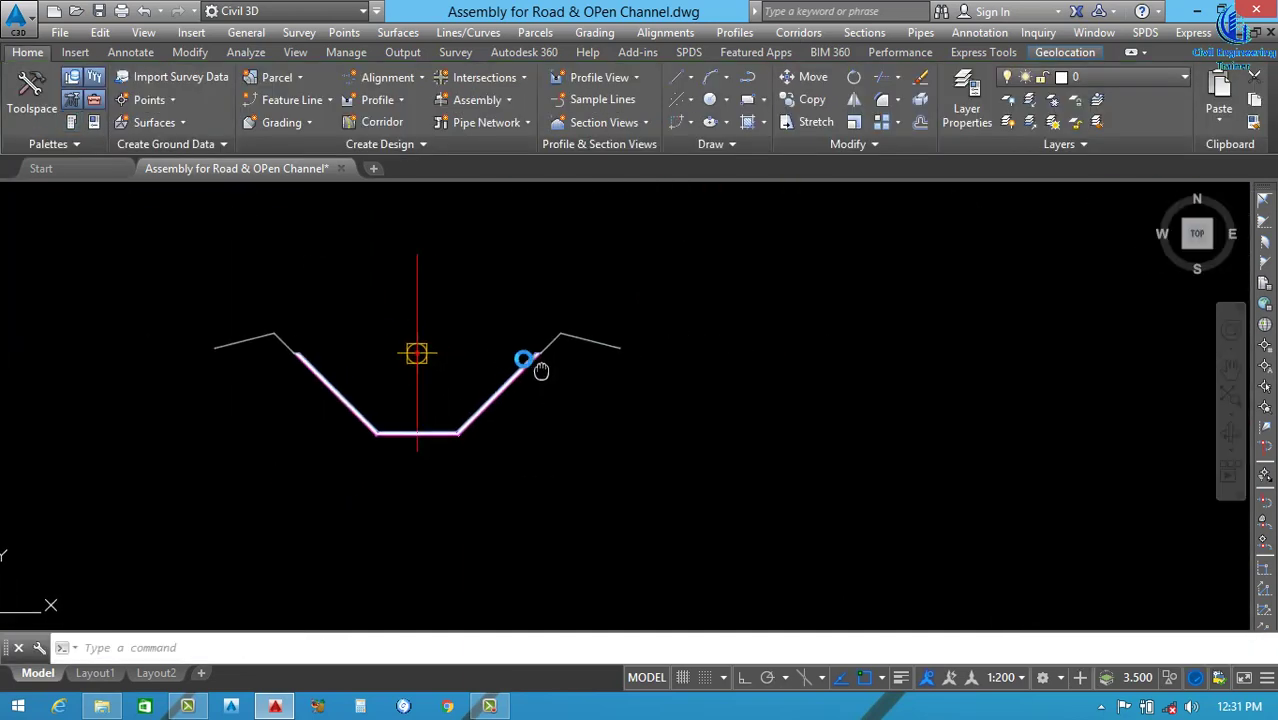
middle_click_drag(541, 371, 509, 355)
left_click(469, 375)
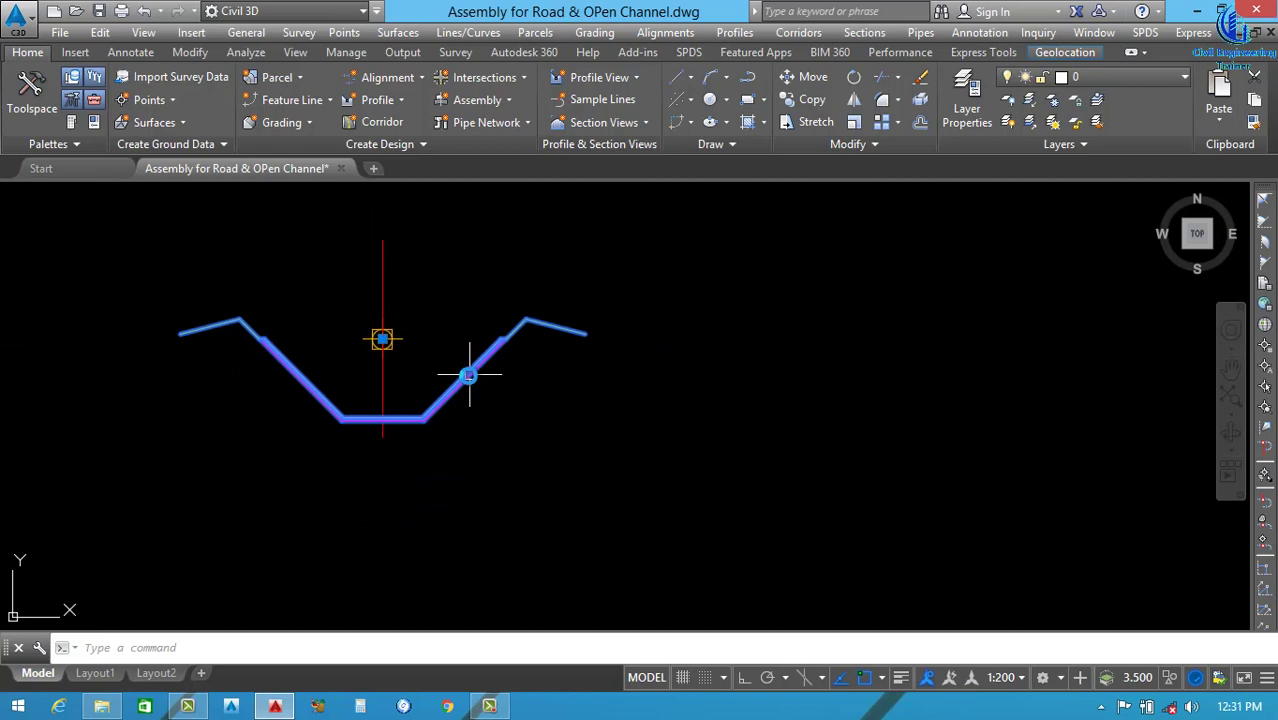
right_click(548, 376)
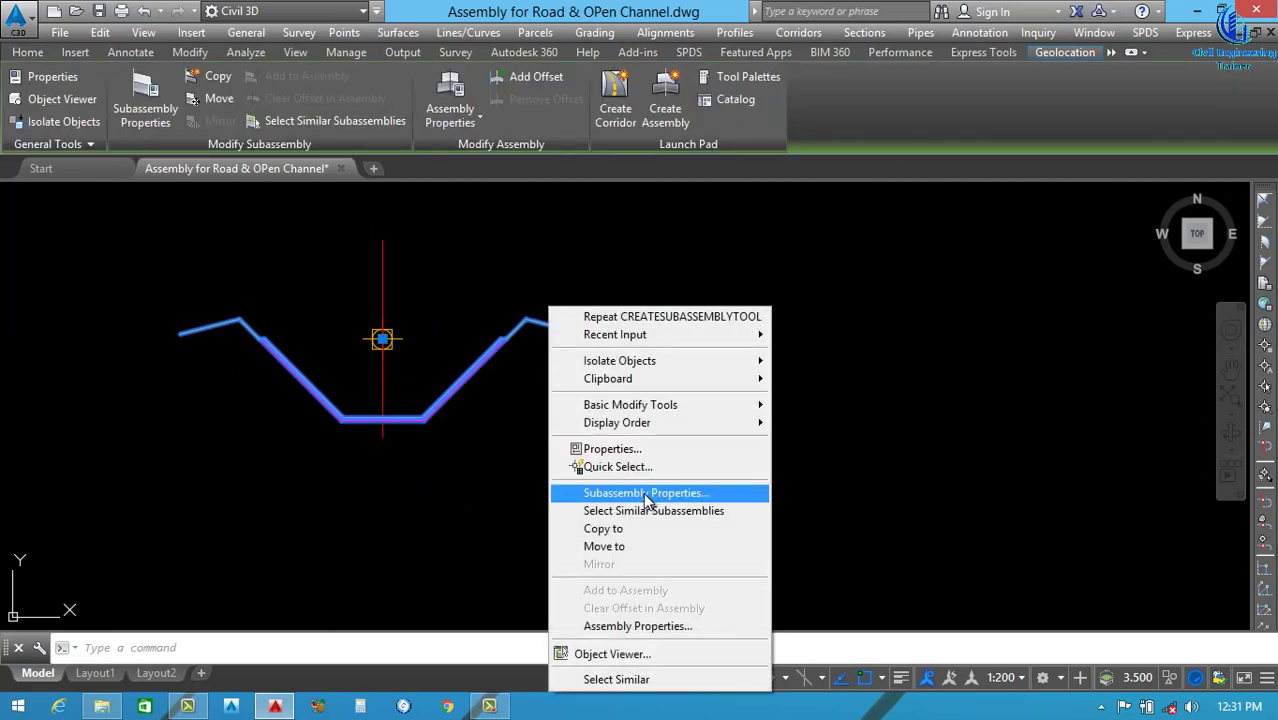
left_click(647, 494)
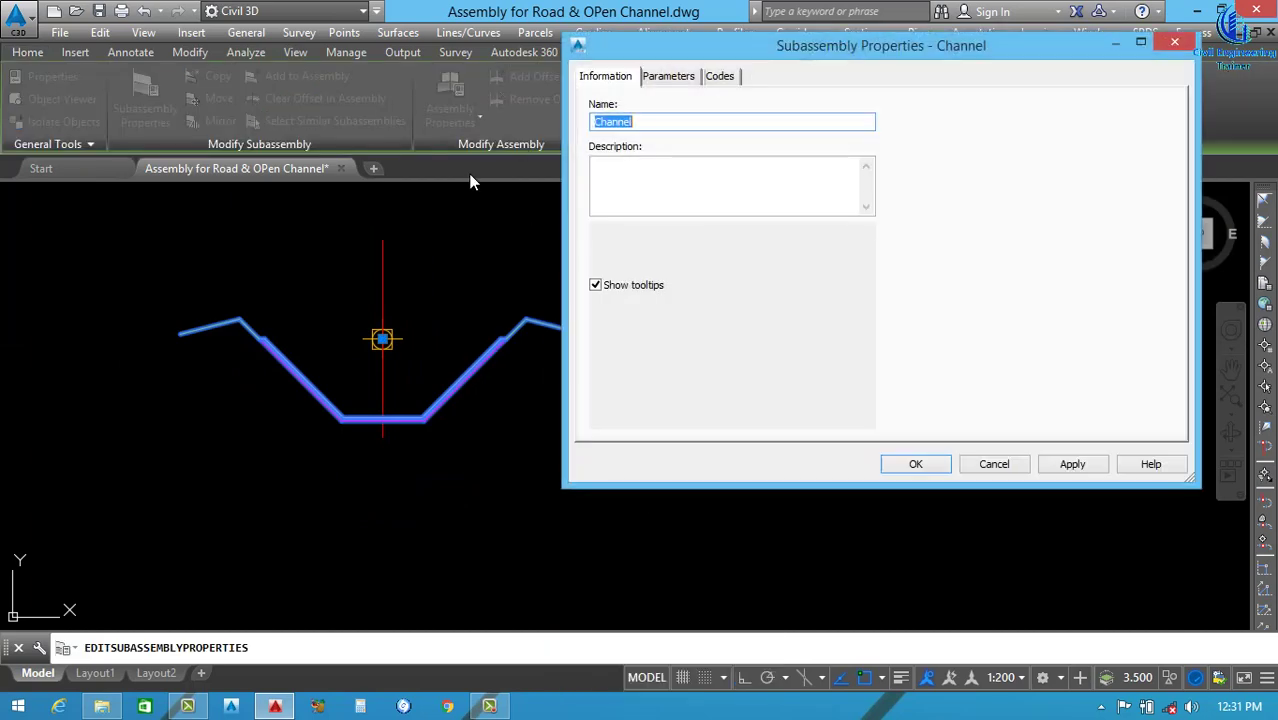
left_click_drag(697, 48, 772, 145)
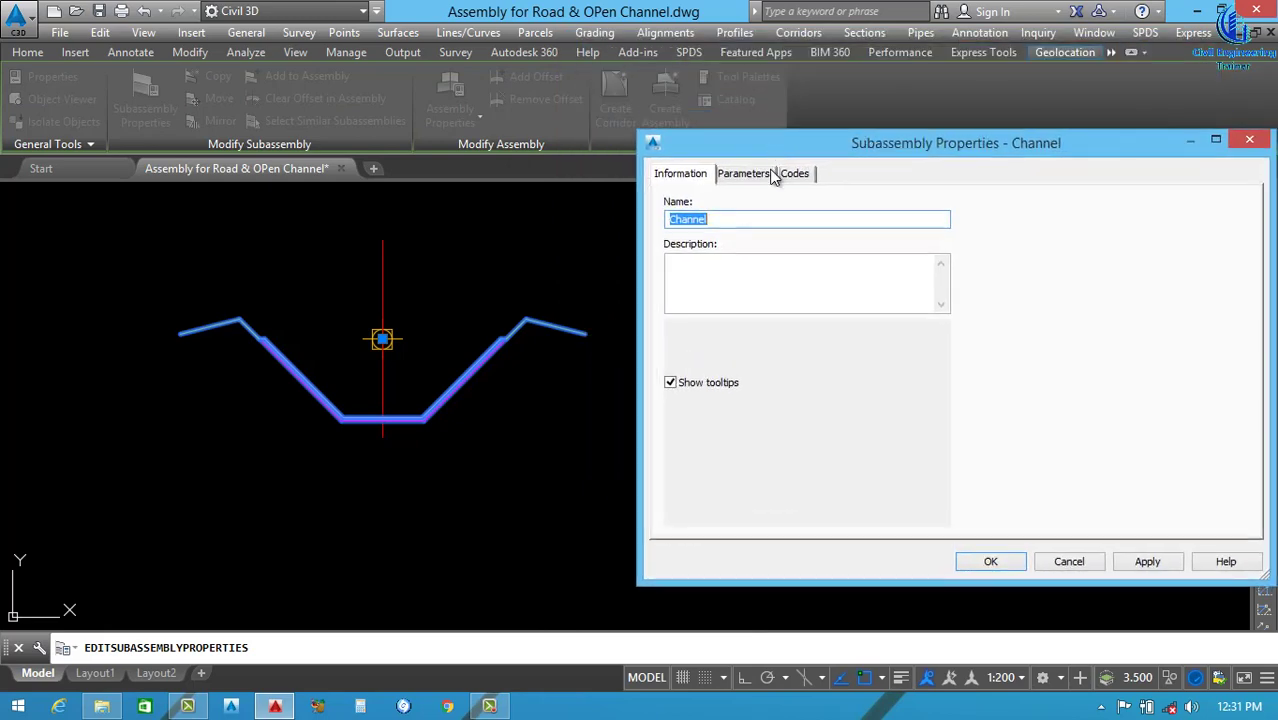
left_click(750, 176)
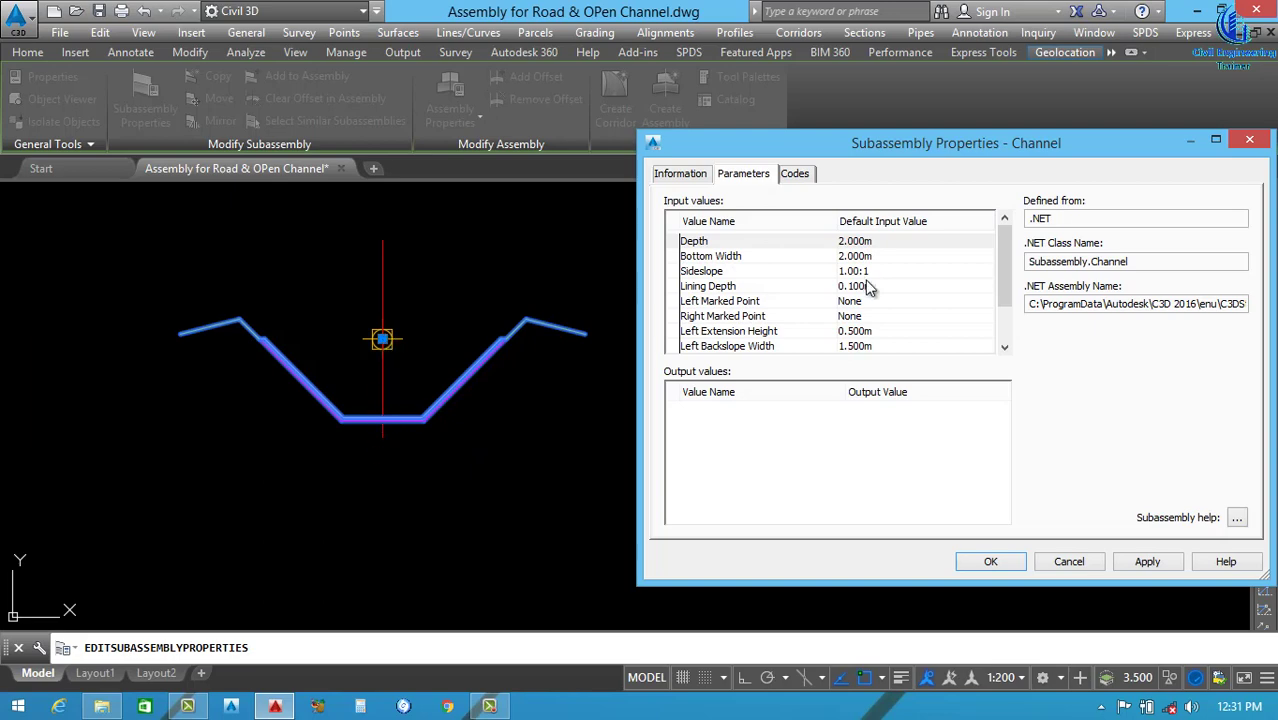
Set the channel's depth to 2.5 m and its bottom width to 2.5 m, applying each change.
left_click(876, 241)
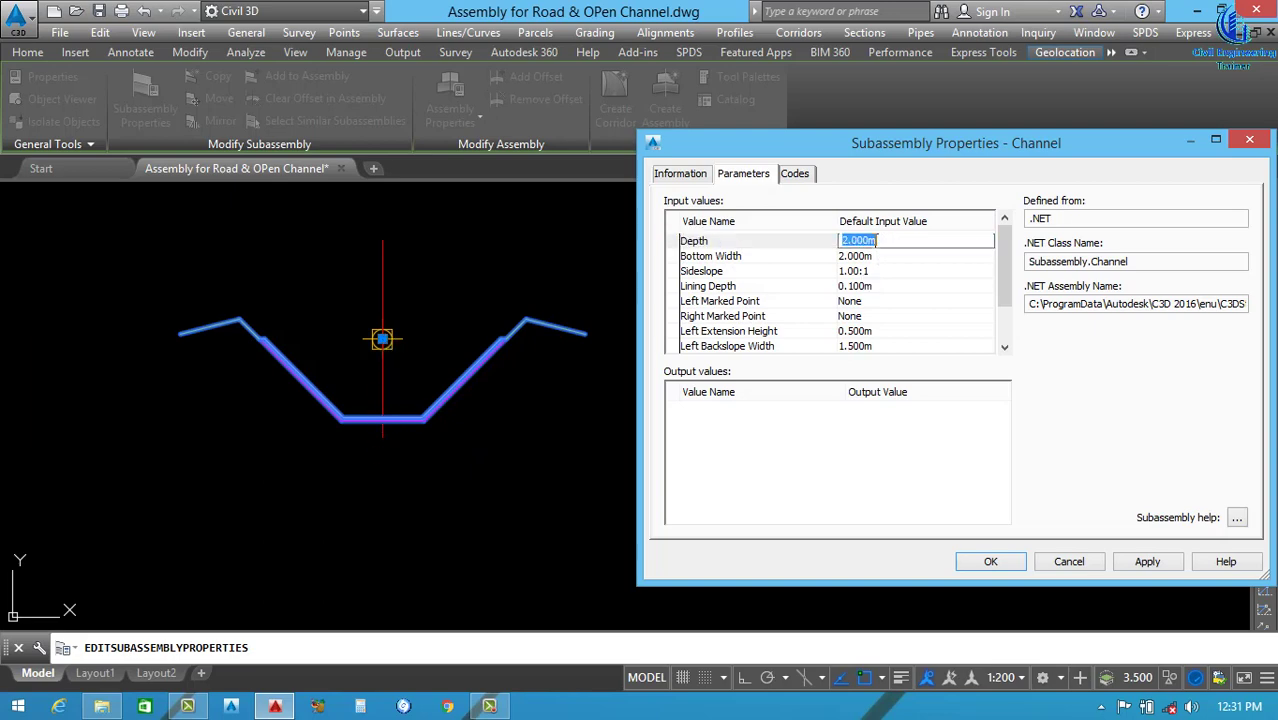
type("2.5")
left_click(1141, 563)
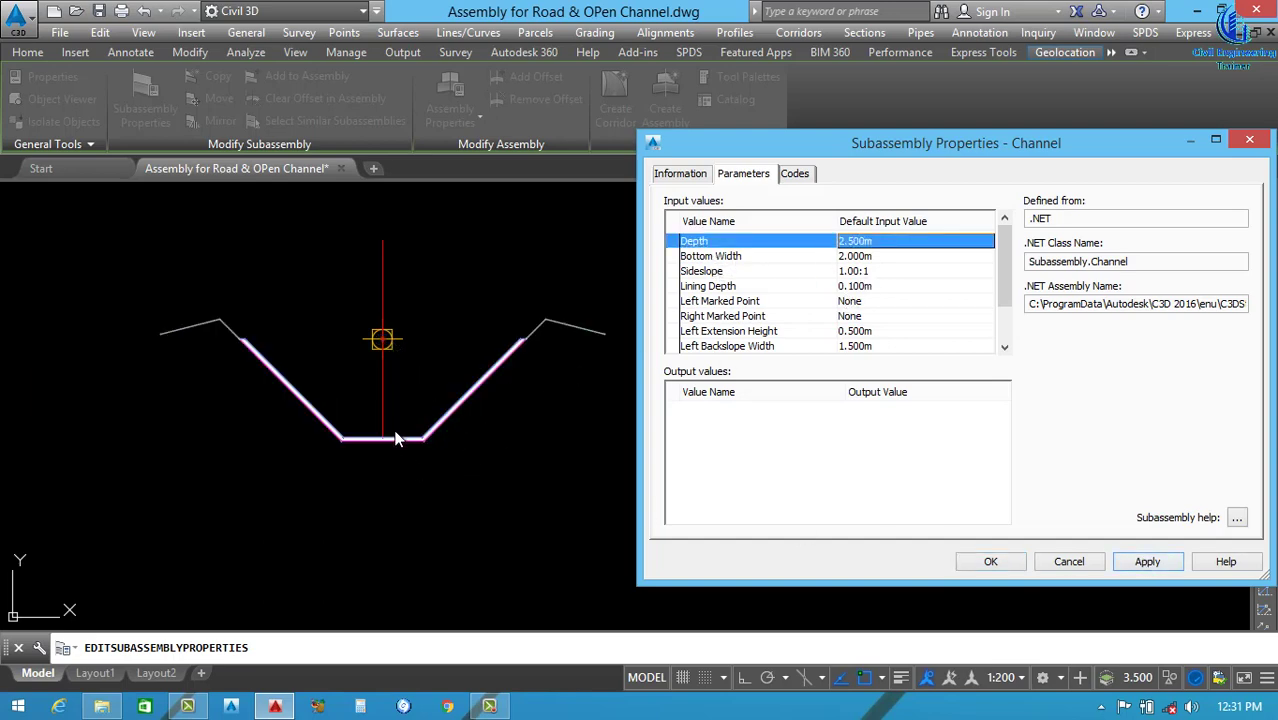
left_click(870, 258)
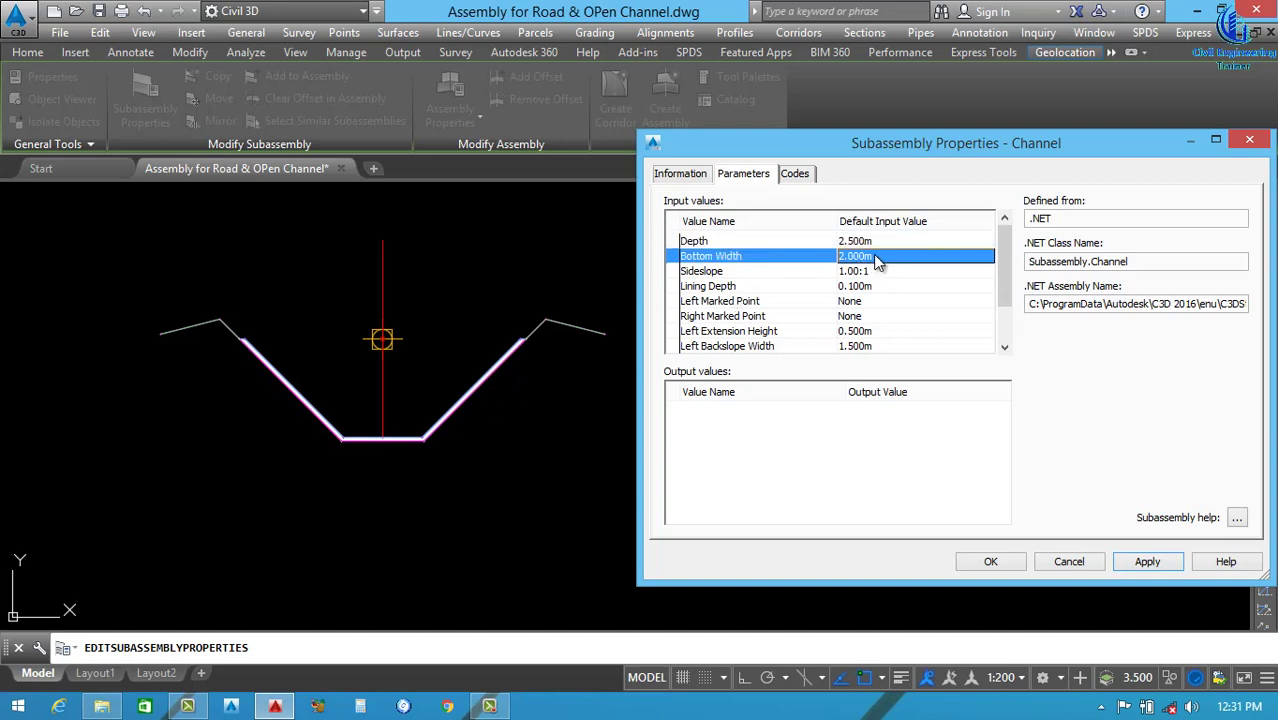
left_click(876, 258)
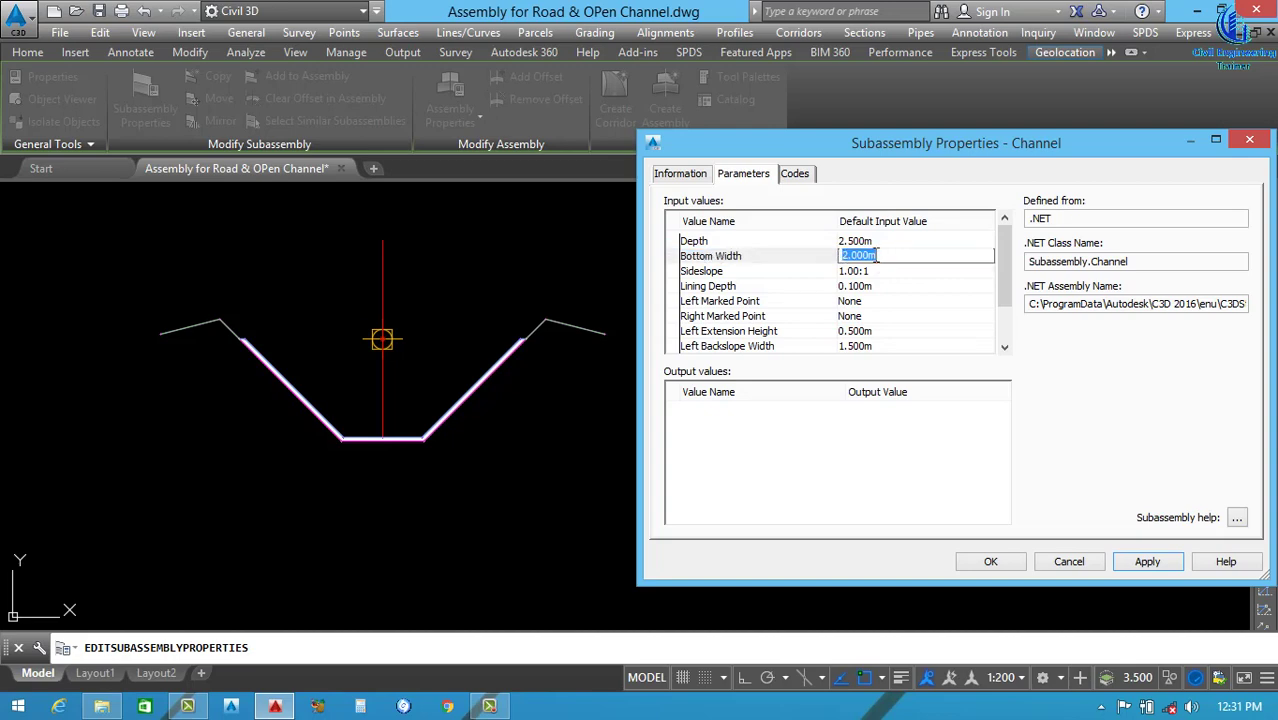
type("2.5")
left_click(1147, 563)
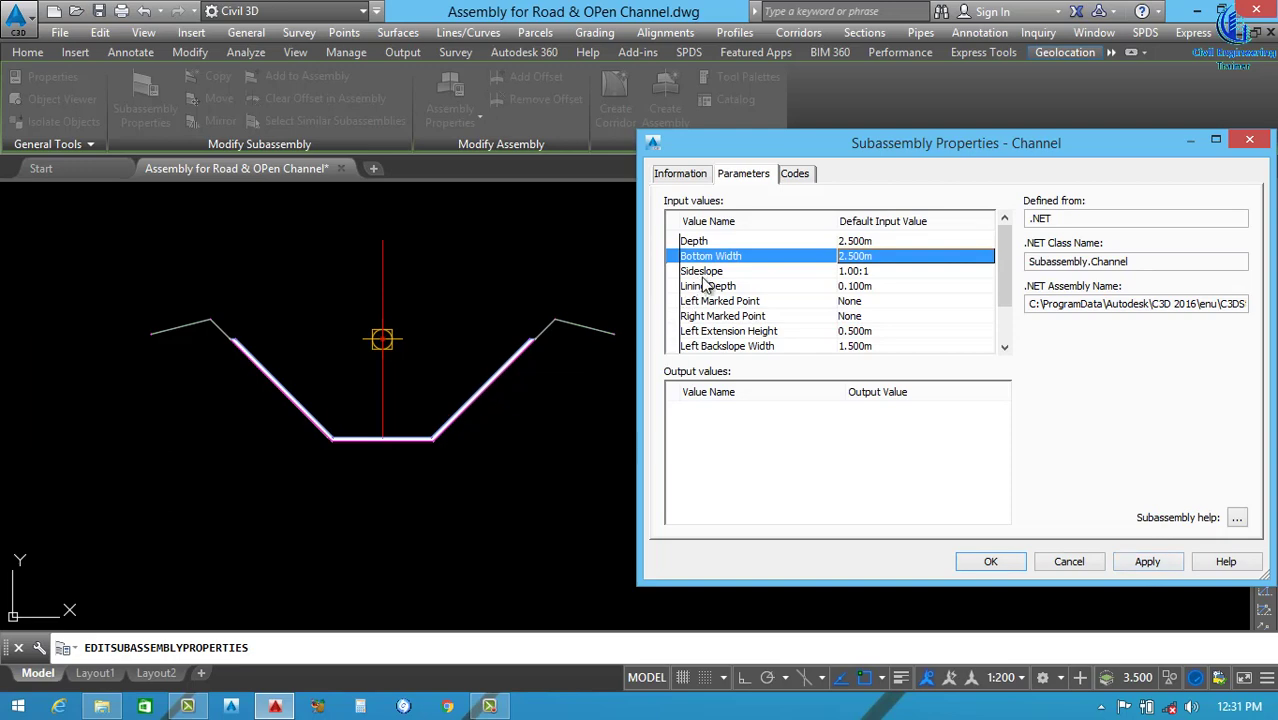
Set the channel's sideslope to 0.50:1 and its lining depth to 0.2 m, applying each change.
left_click(869, 271)
type(".5")
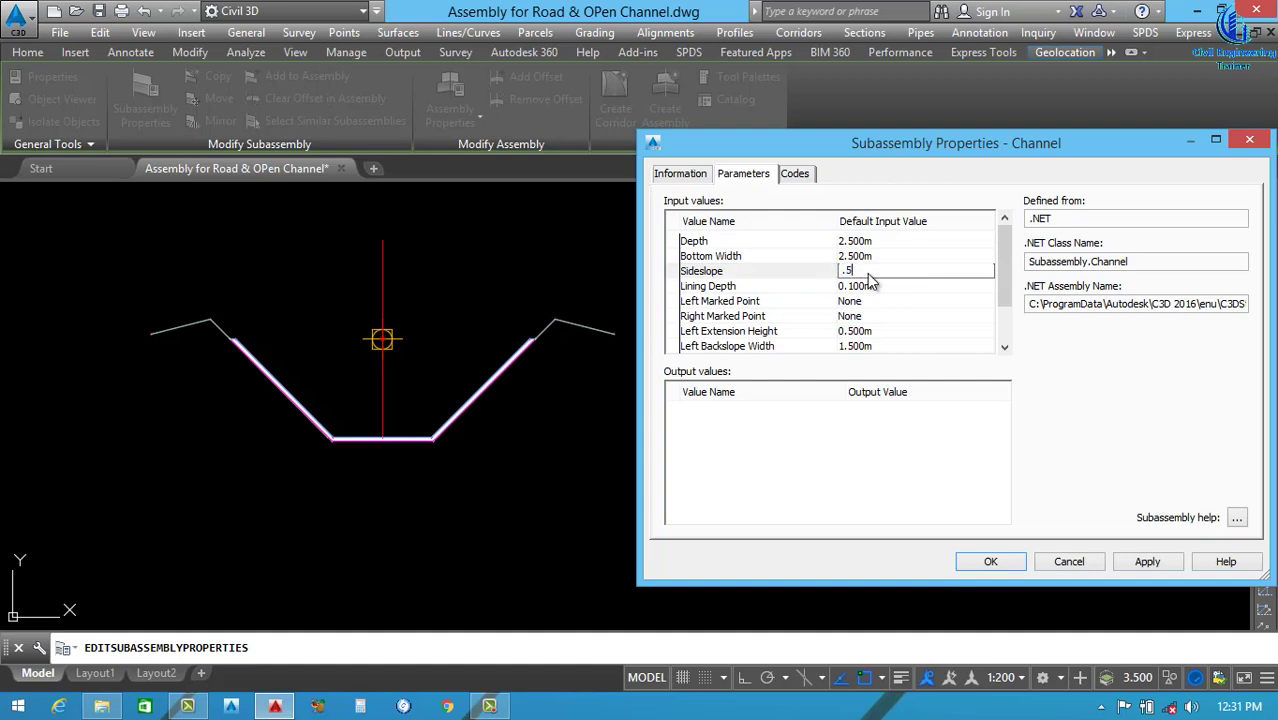
key("Return")
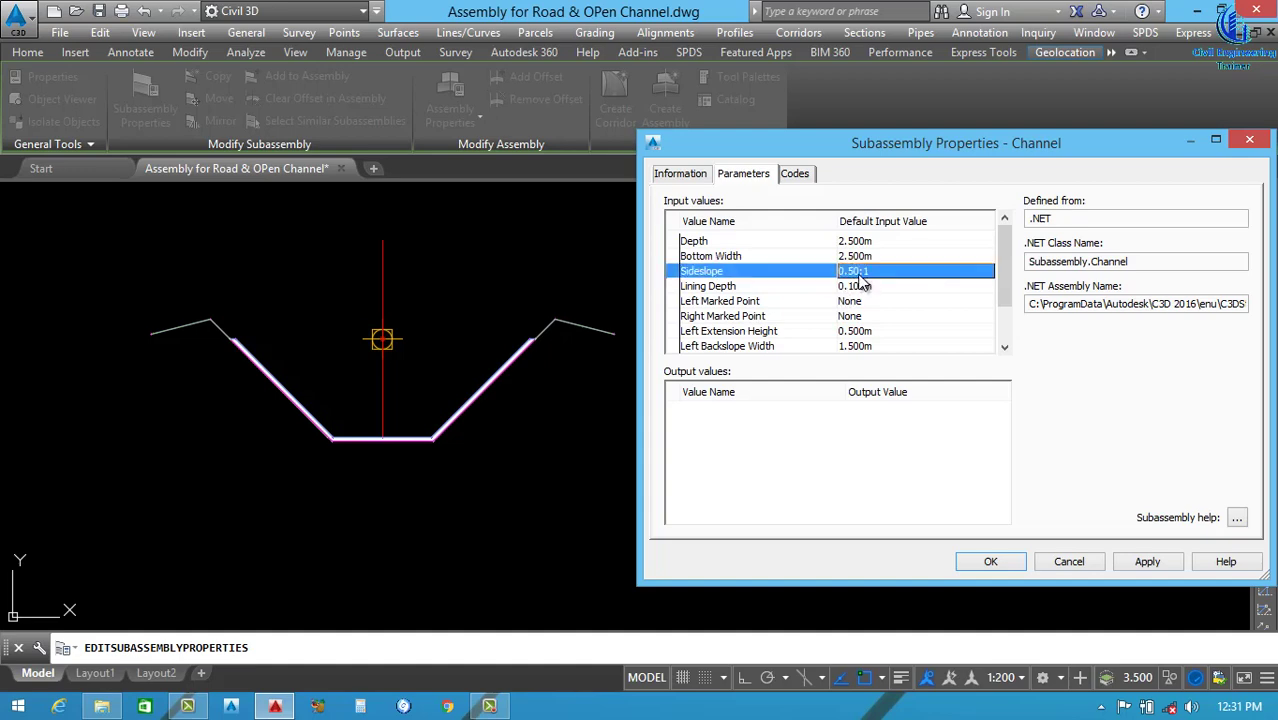
left_click(1150, 562)
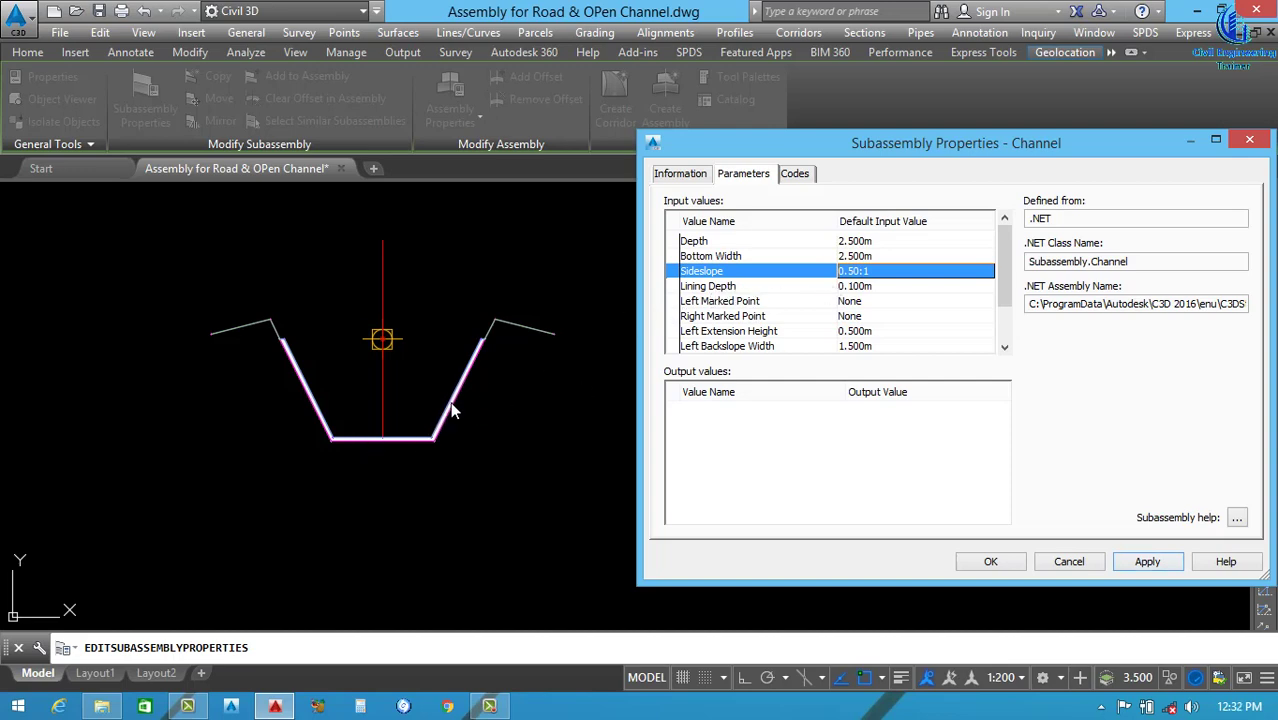
left_click(878, 286)
left_click(878, 286)
type(".2")
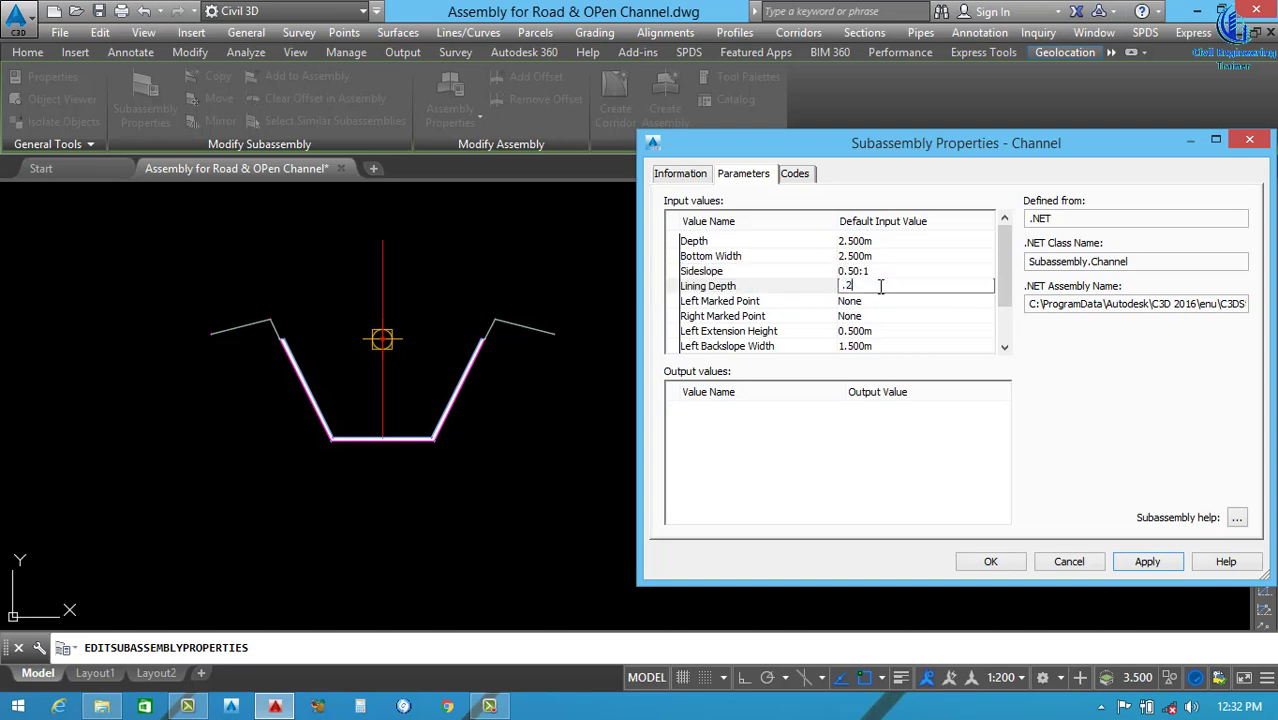
key("Return")
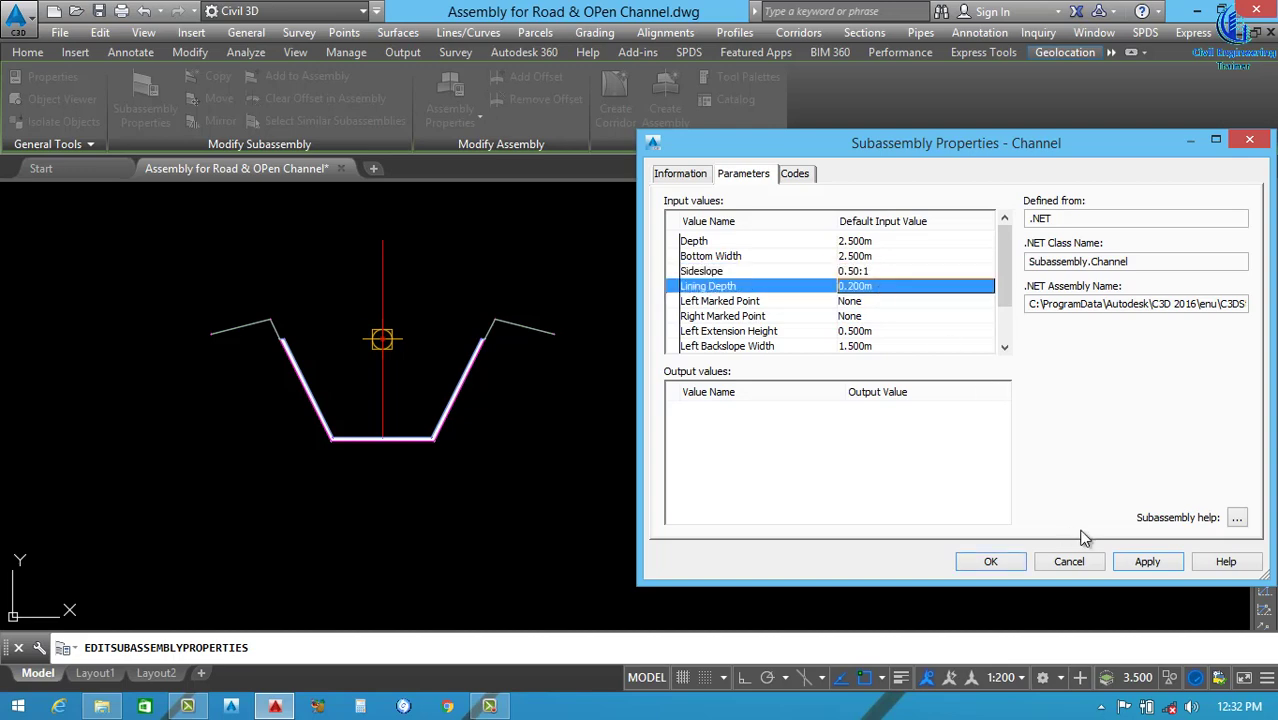
left_click(1145, 561)
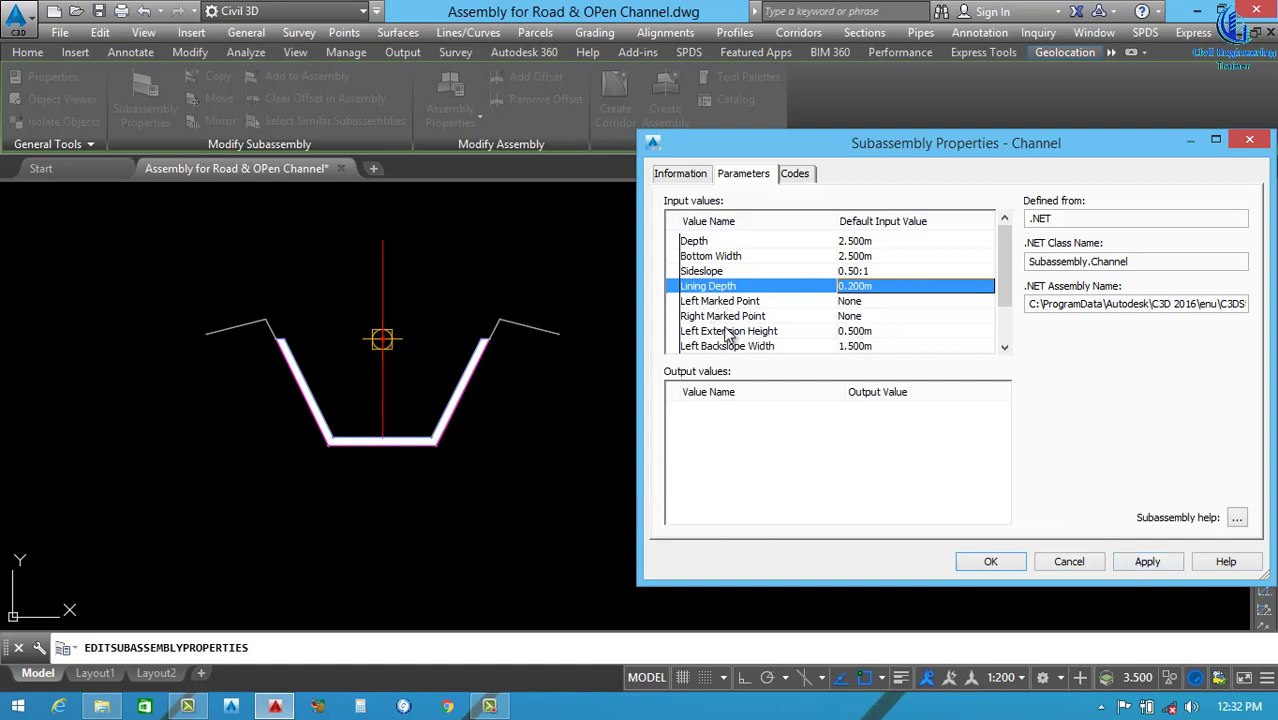
Set the channel's left extension height to 0.75 m and apply it.
left_click_drag(1005, 270, 1005, 302)
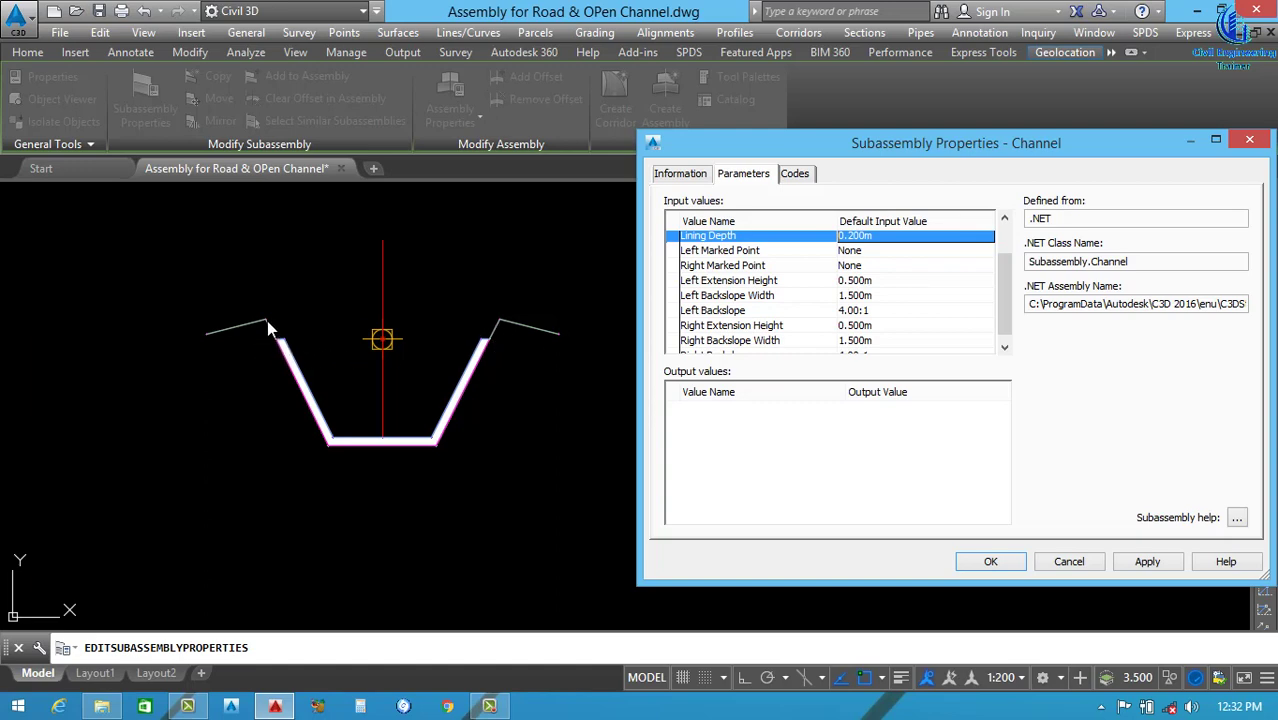
left_click(876, 281)
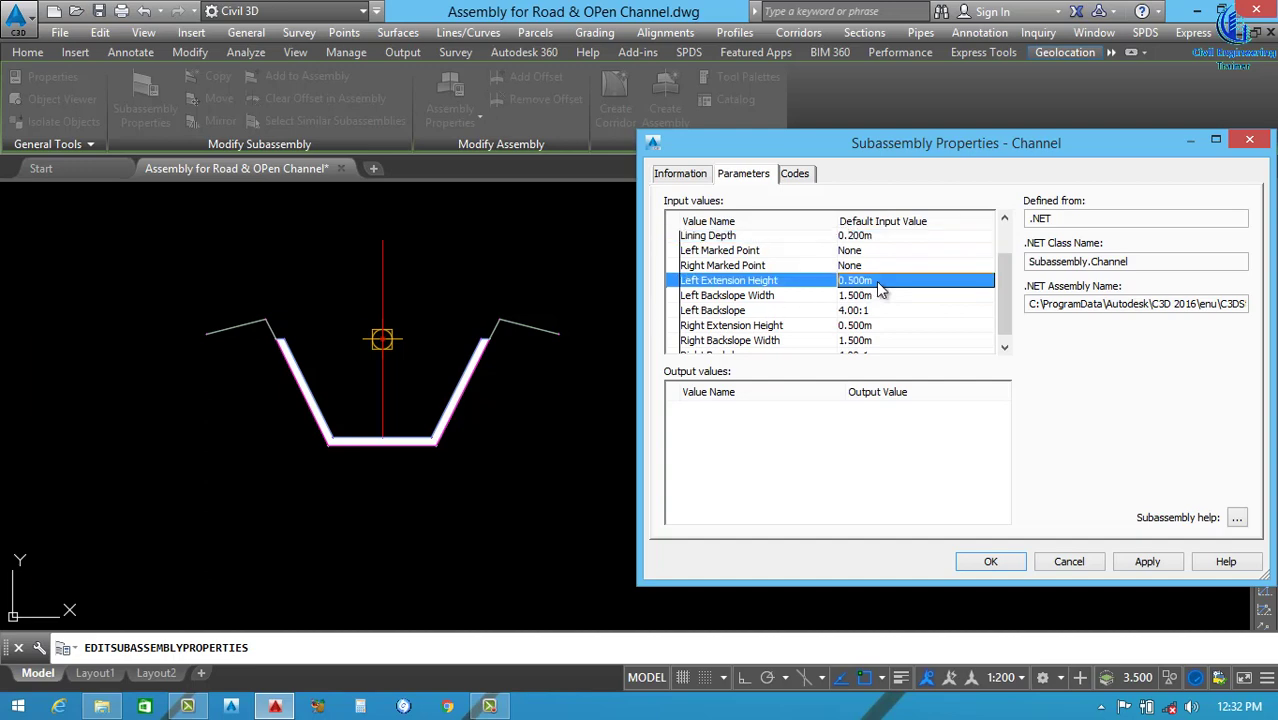
left_click(876, 281)
type(".75")
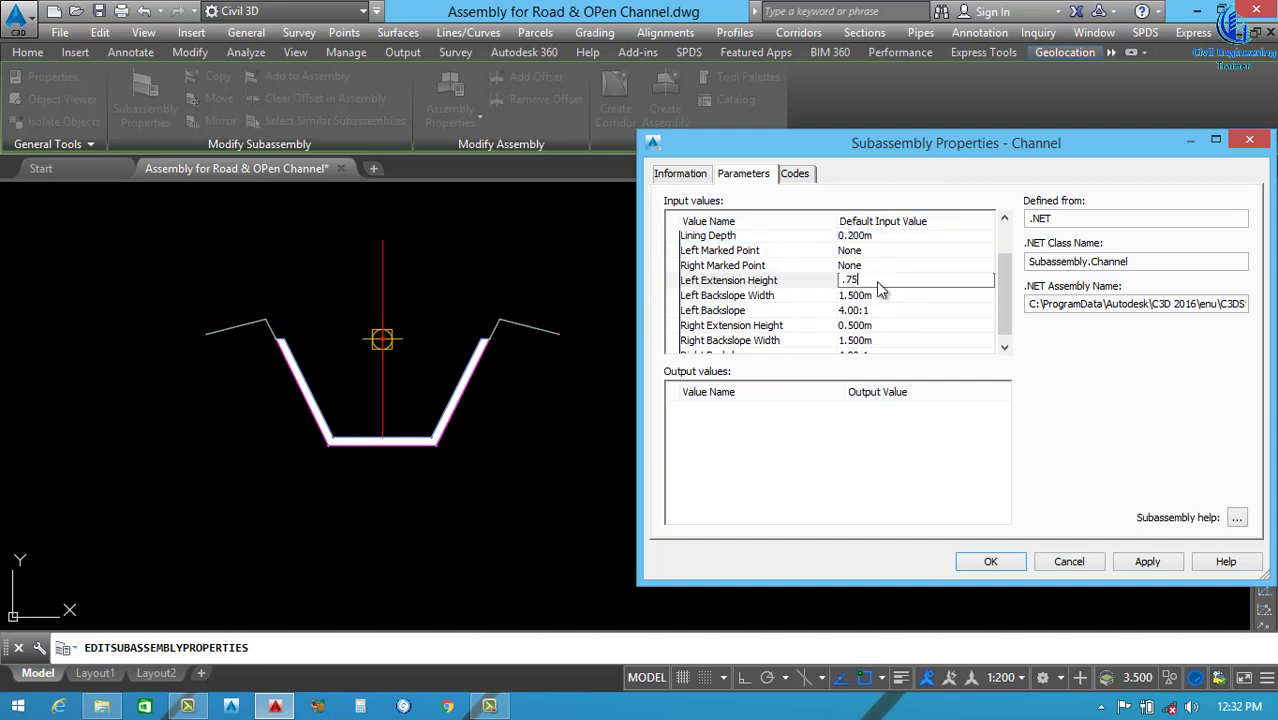
key("Return")
left_click(1142, 561)
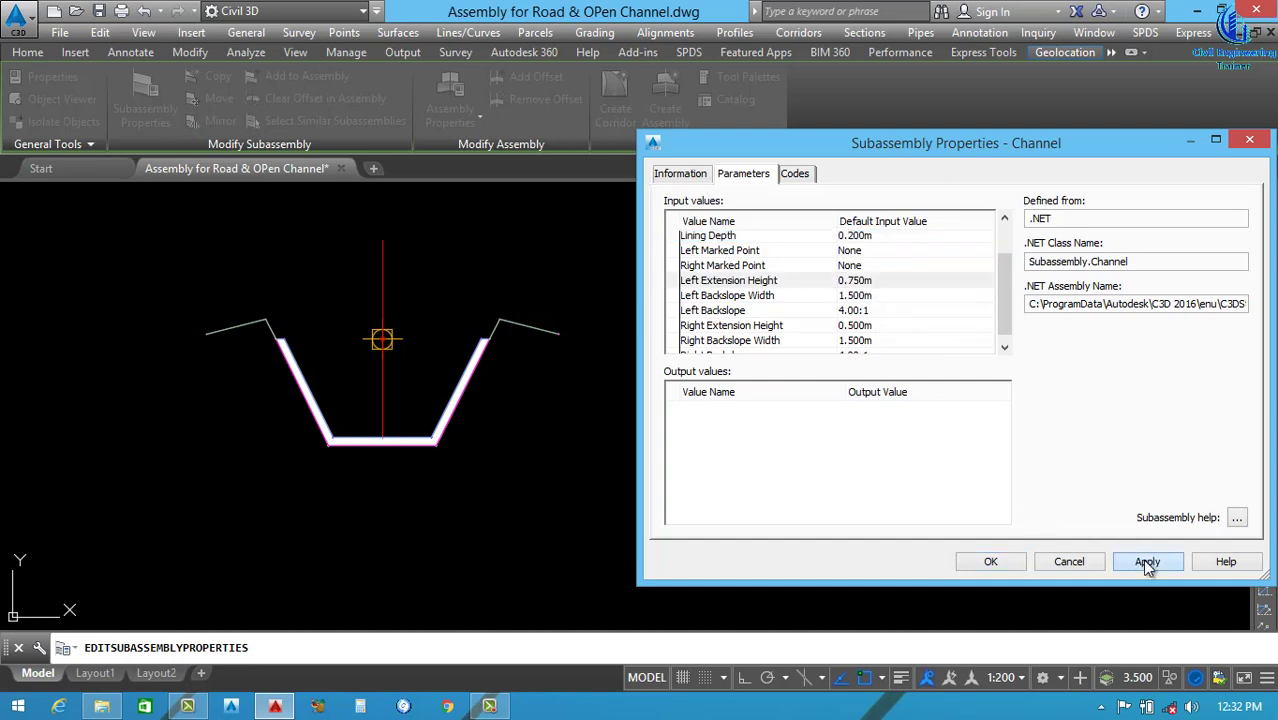
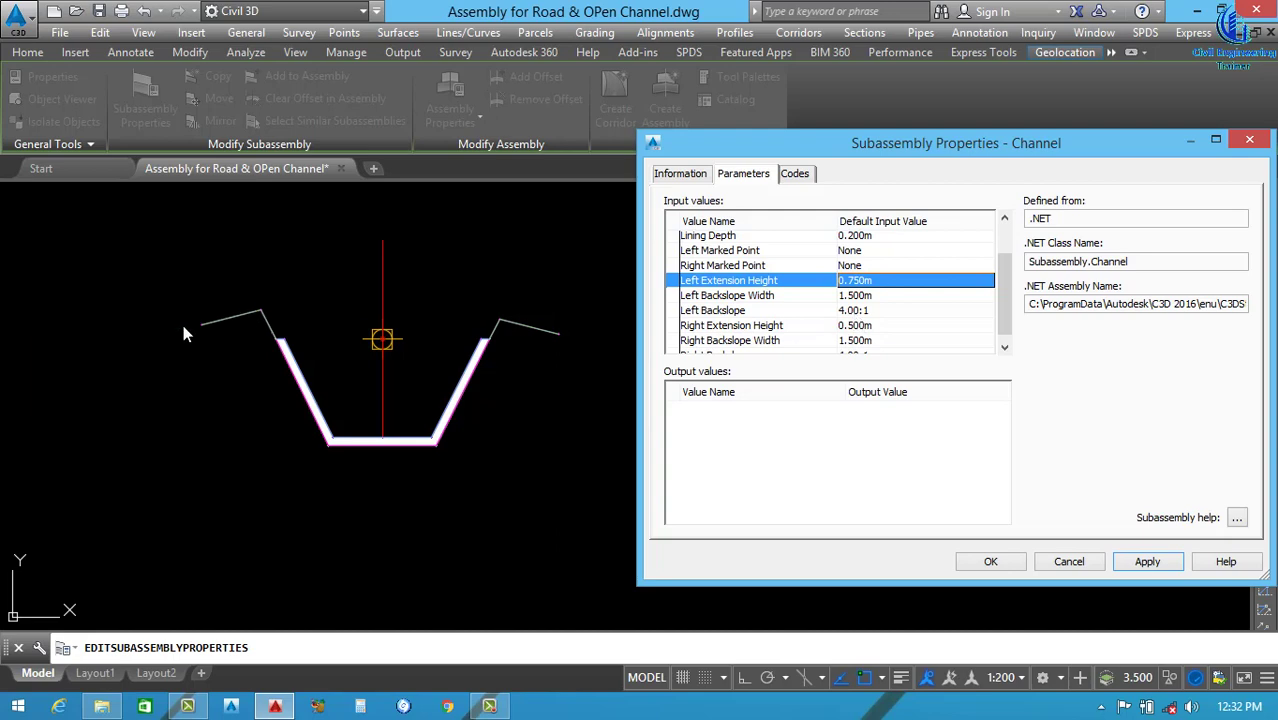
Set the channel's left backslope to 100:1 and apply it.
left_click(869, 312)
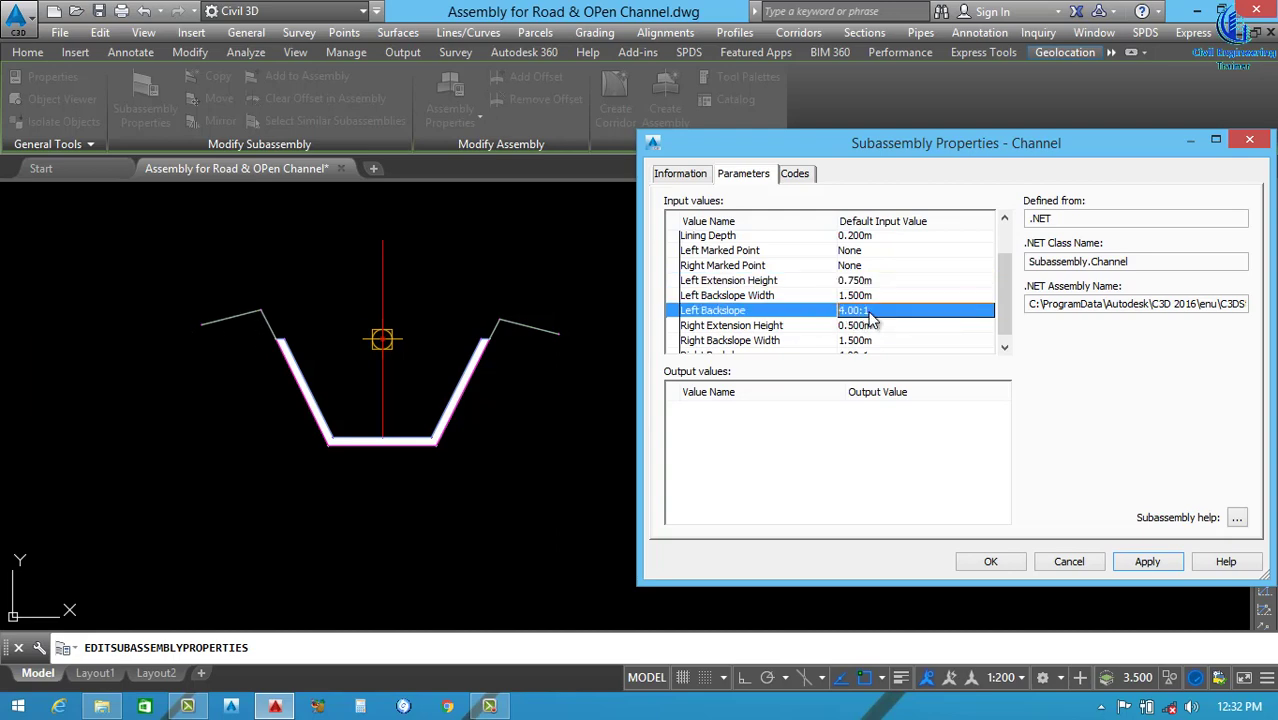
left_click(870, 315)
type("100")
key("Return")
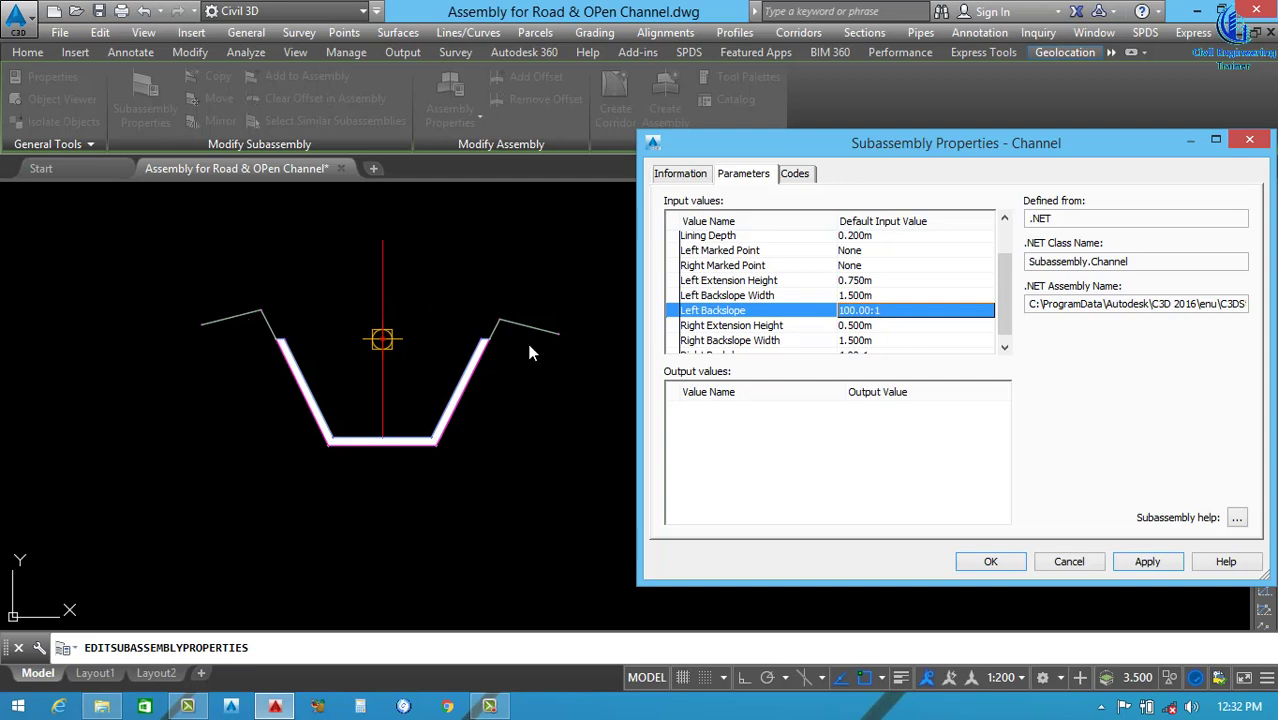
left_click(1145, 561)
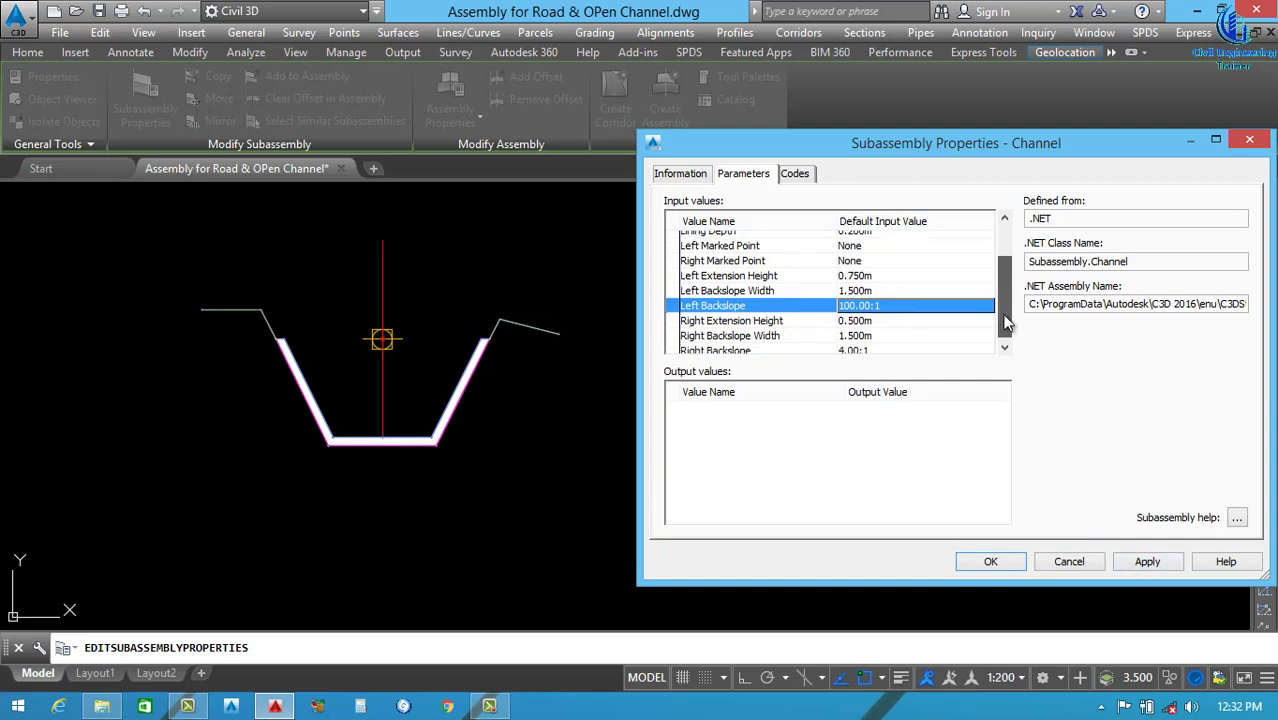
Set the channel's right extension height to 0.75 m to match the left side.
scroll(1004, 310, "down", 1)
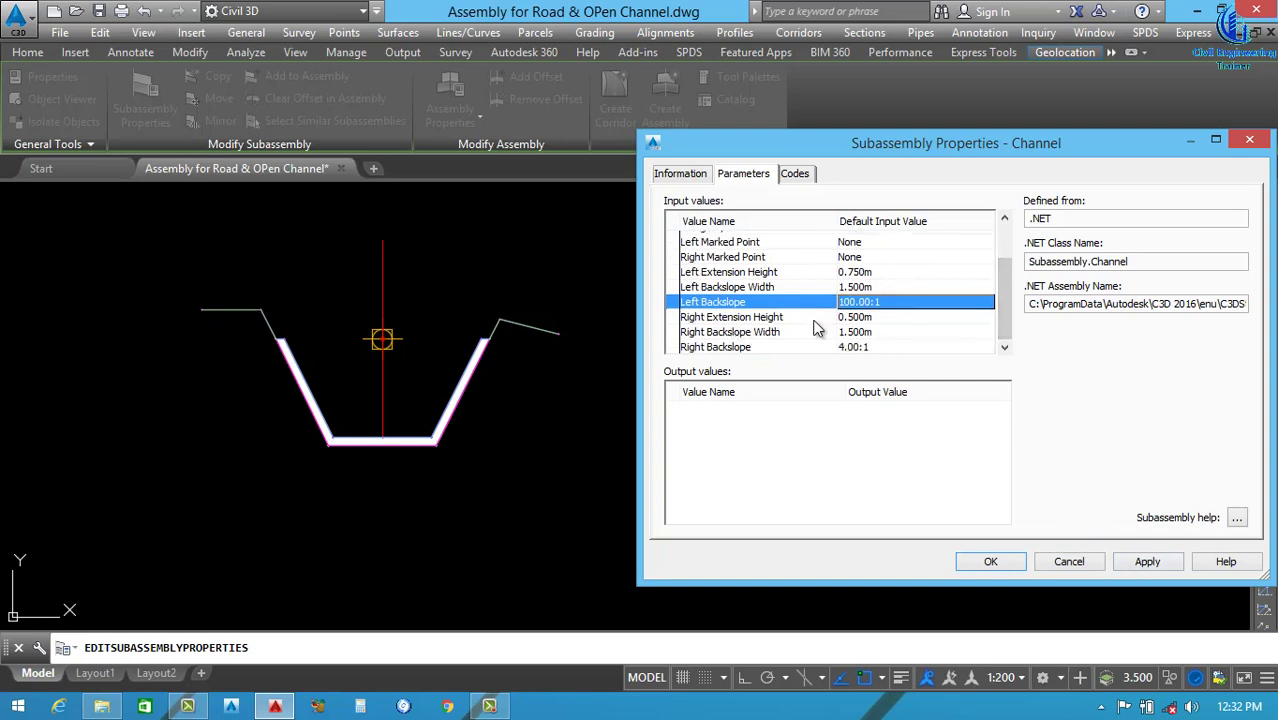
left_click(853, 318)
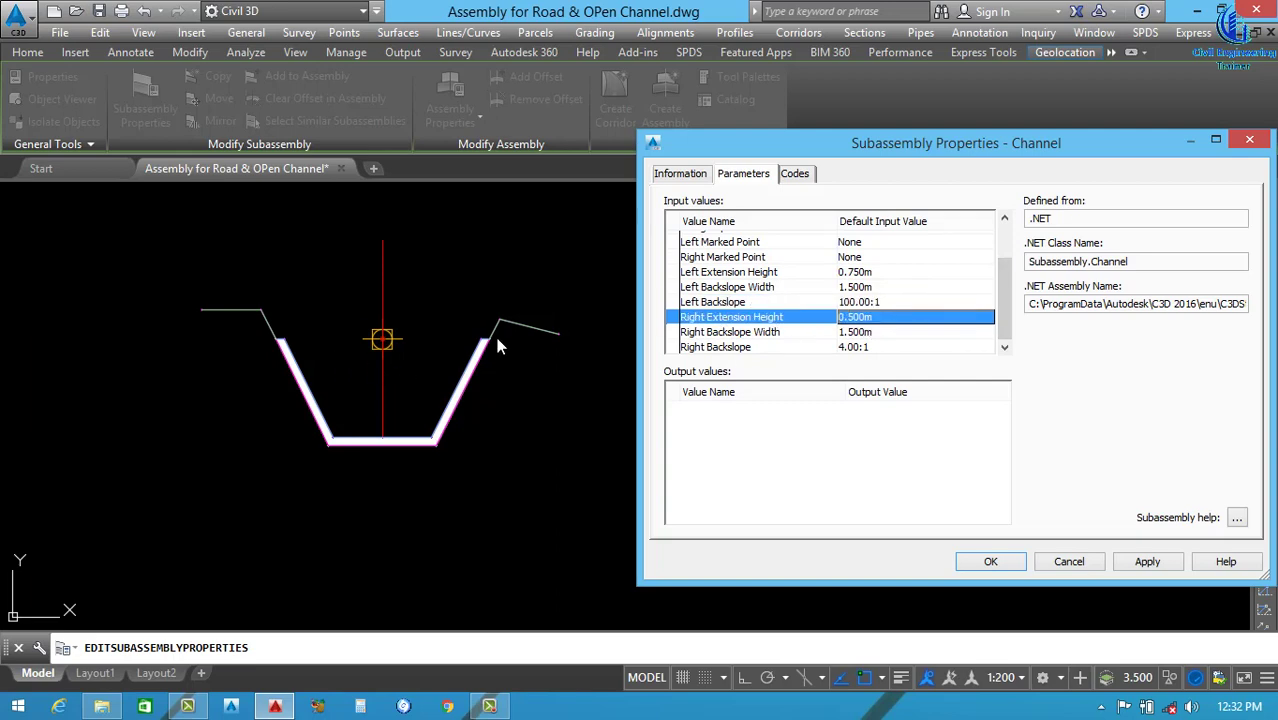
left_click(869, 318)
type("0.75")
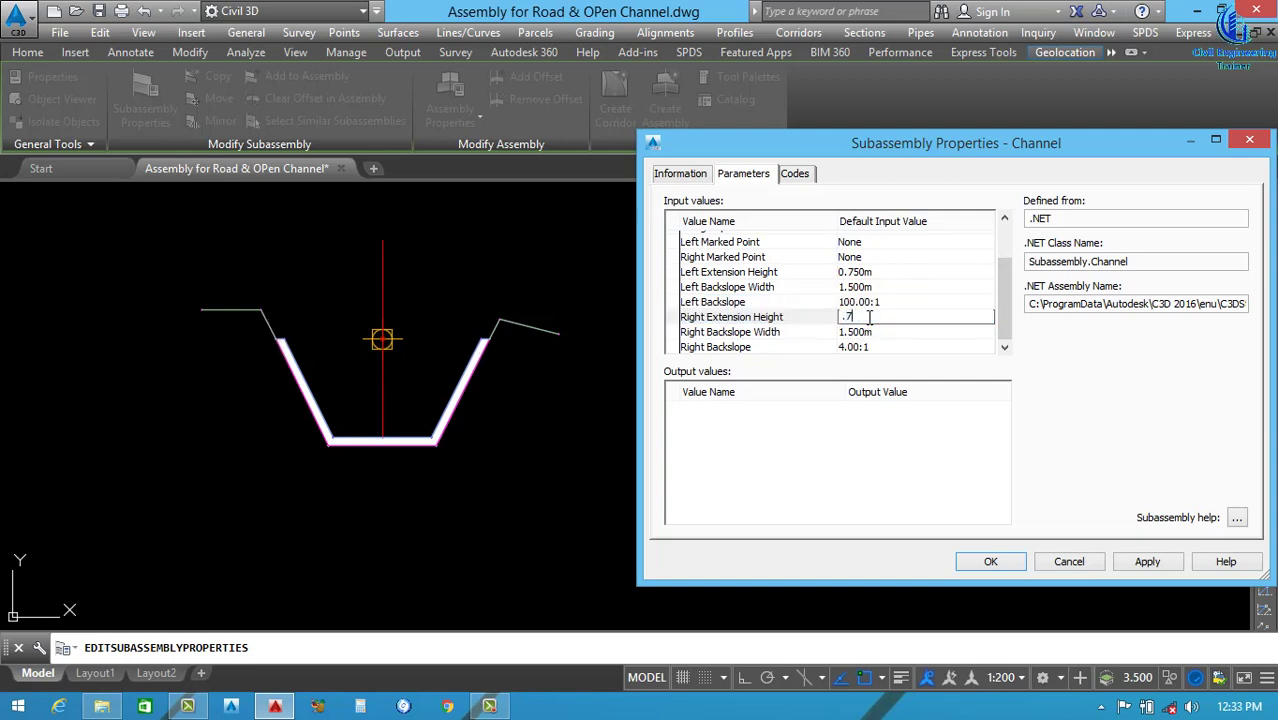
key("Return")
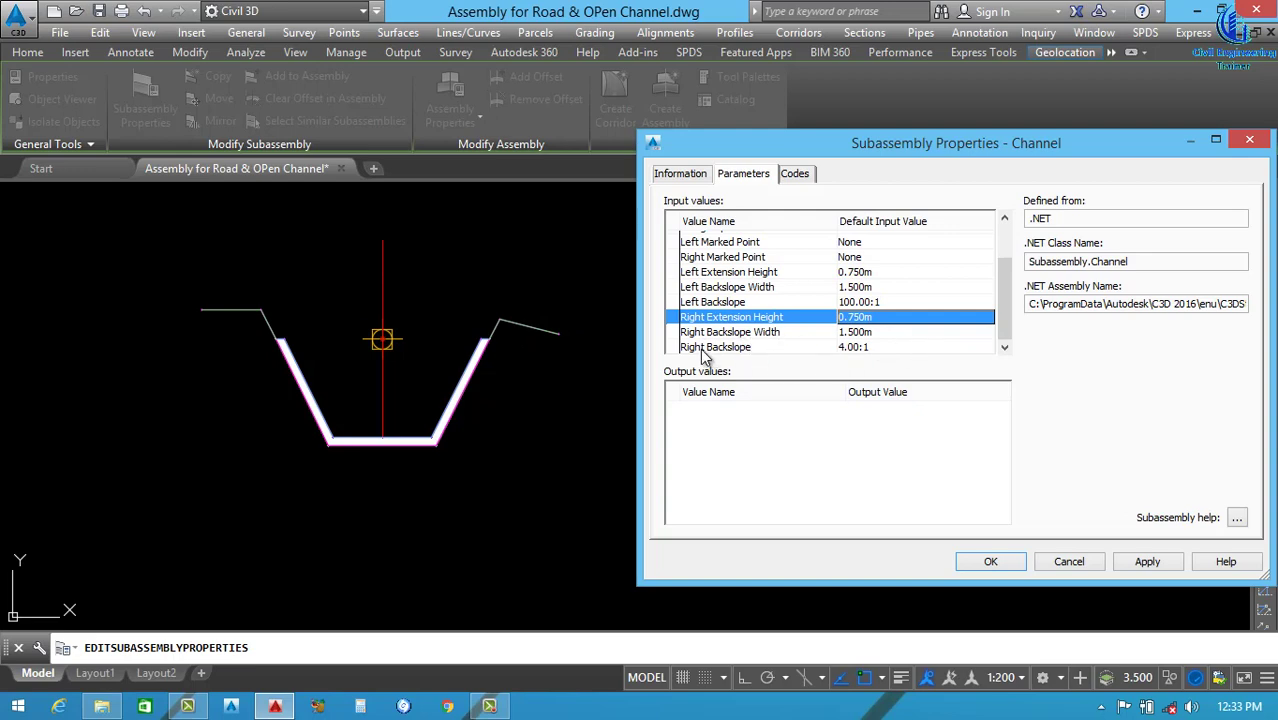
Set the channel's right backslope to 100:1, apply the changes and close the subassembly properties.
left_click(866, 350)
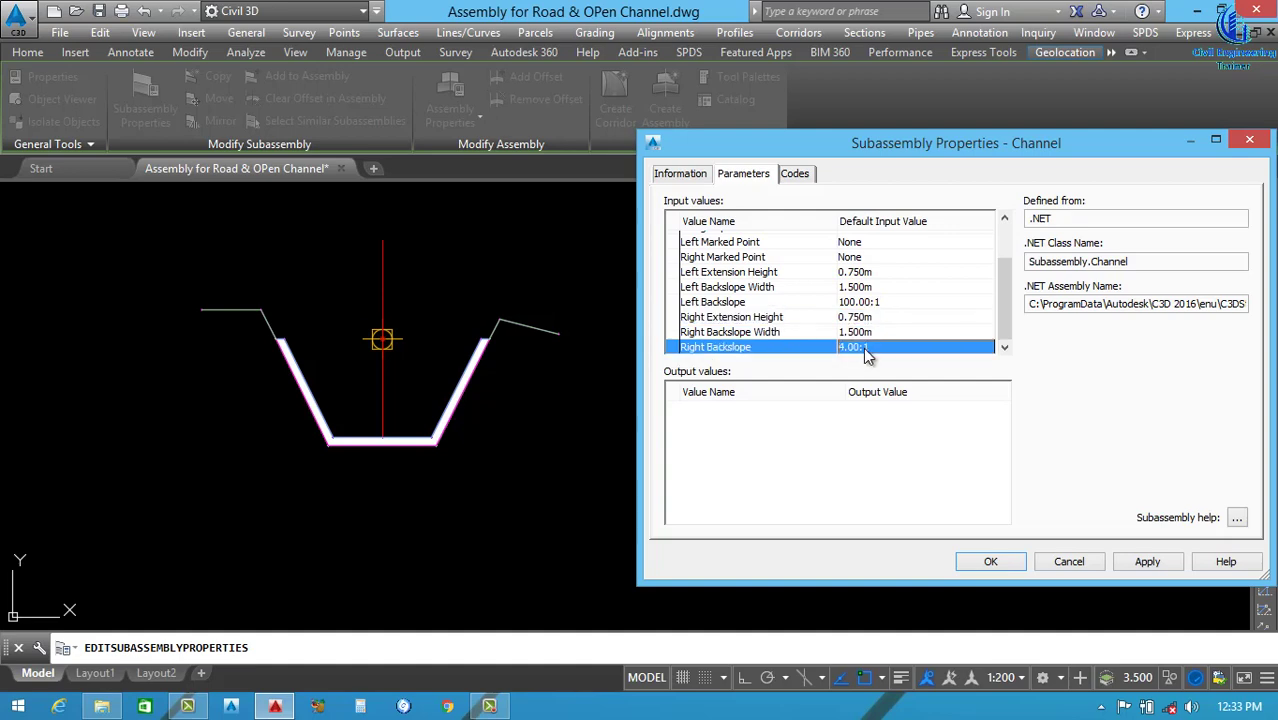
left_click(866, 348)
type("100")
key("Return")
left_click(1142, 563)
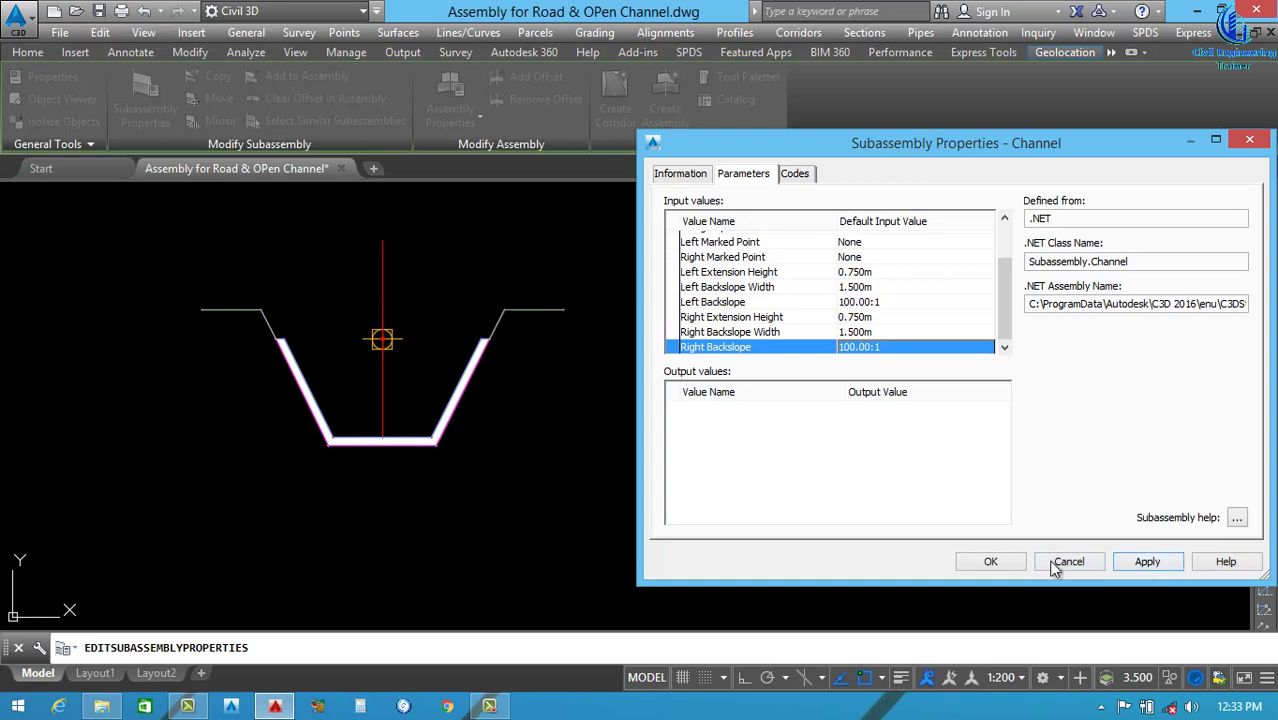
left_click(1148, 564)
left_click(990, 561)
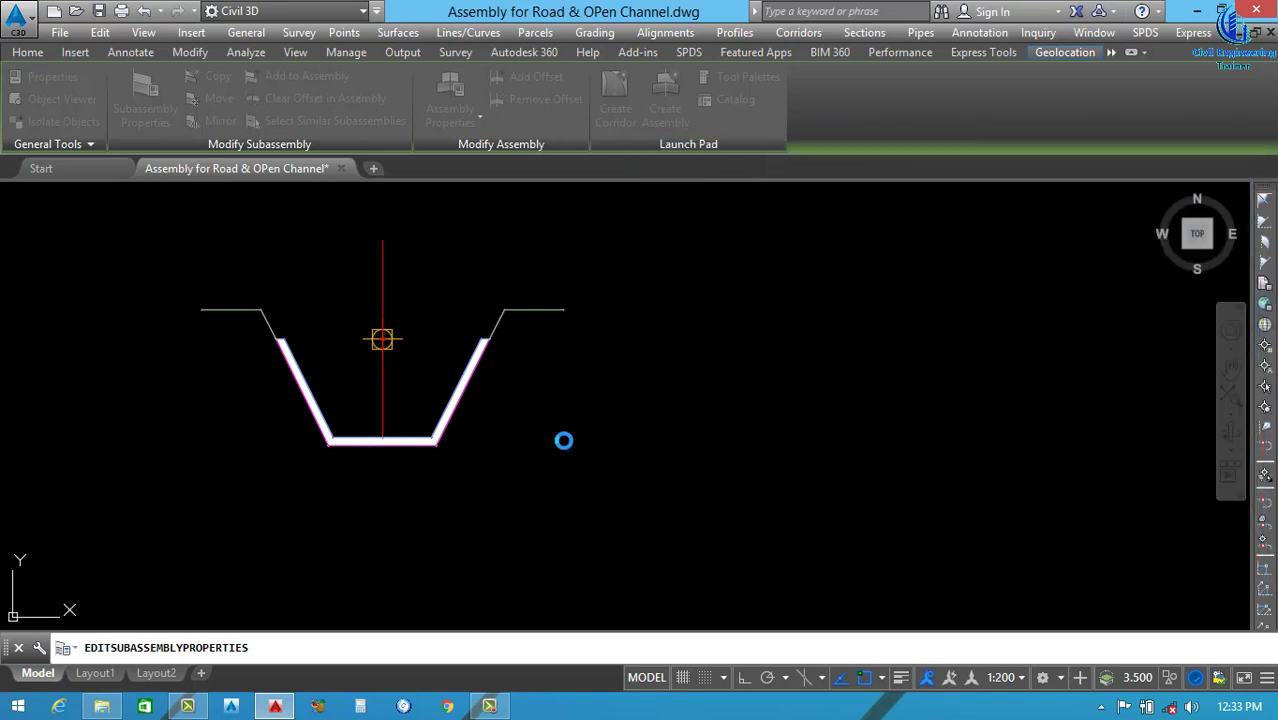
Bring back the tool palettes with the metric Trench Pipes subassemblies beside the finished channel.
scroll(508, 336, "down", 2)
scroll(516, 329, "up", 2)
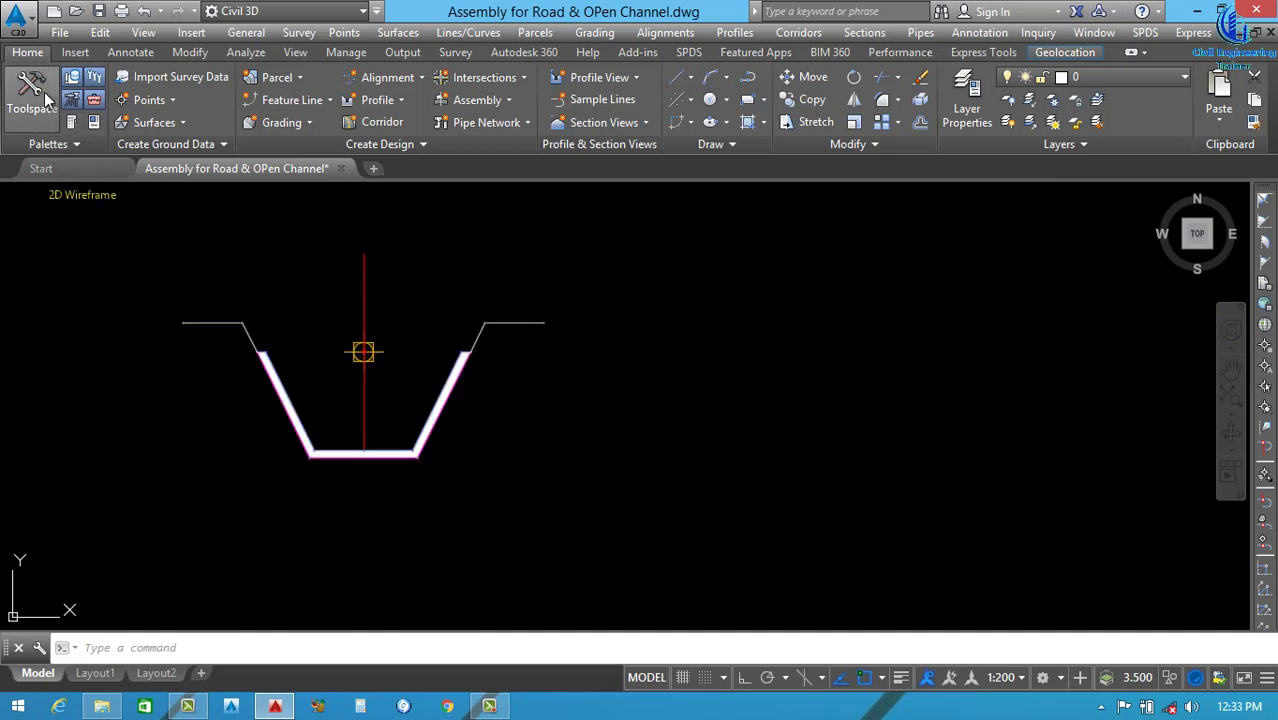
left_click(72, 122)
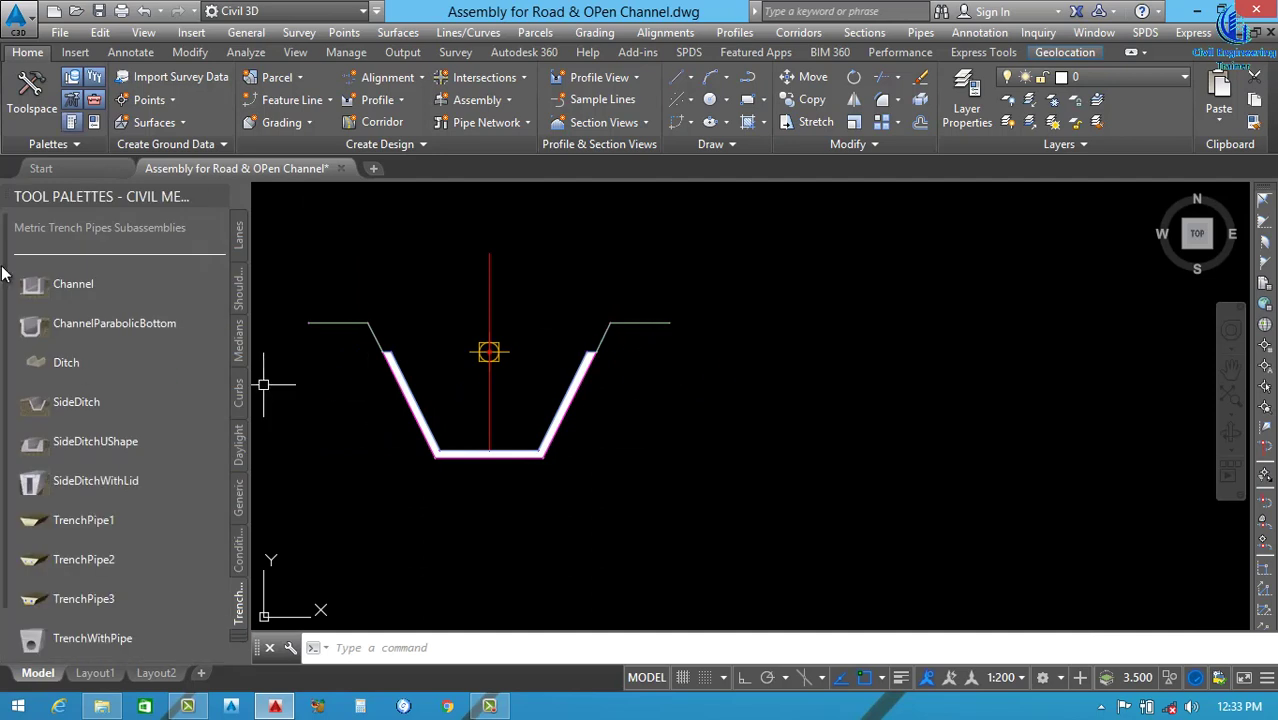
Attach a DaylightBasin subassembly from the metric Daylight set to the outer end of the channel's right backslope.
left_click(240, 447)
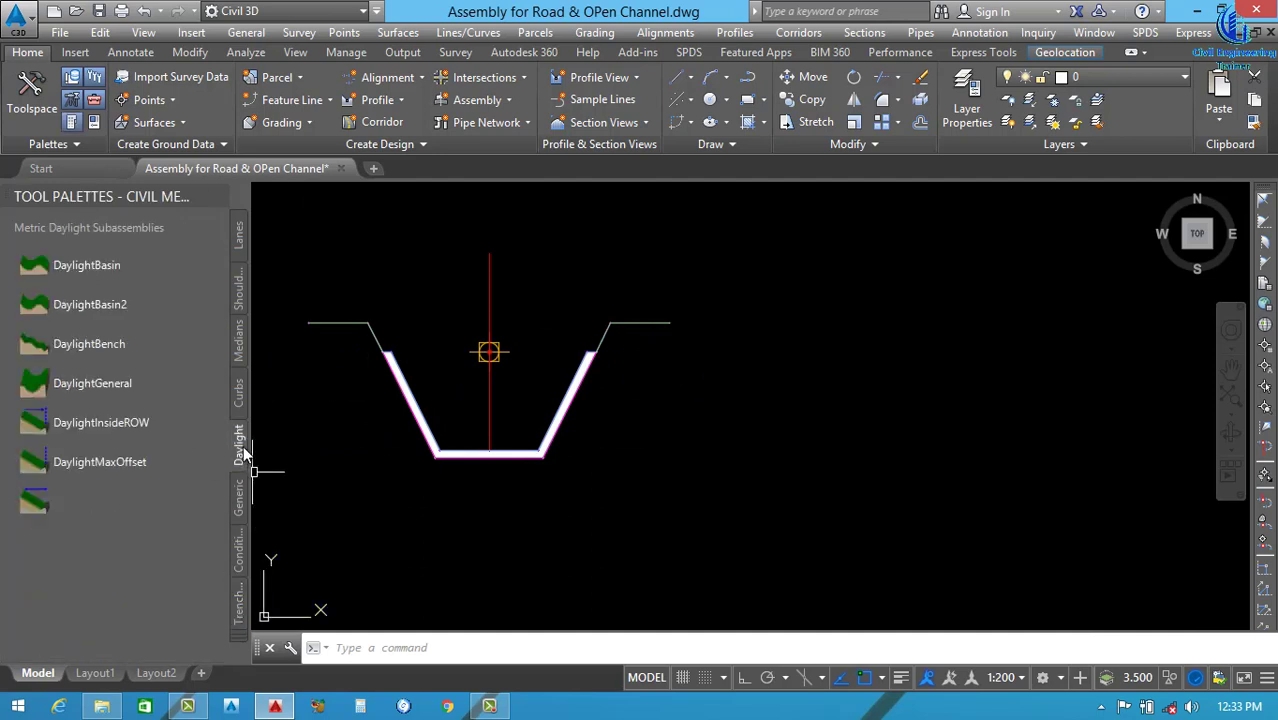
left_click(95, 270)
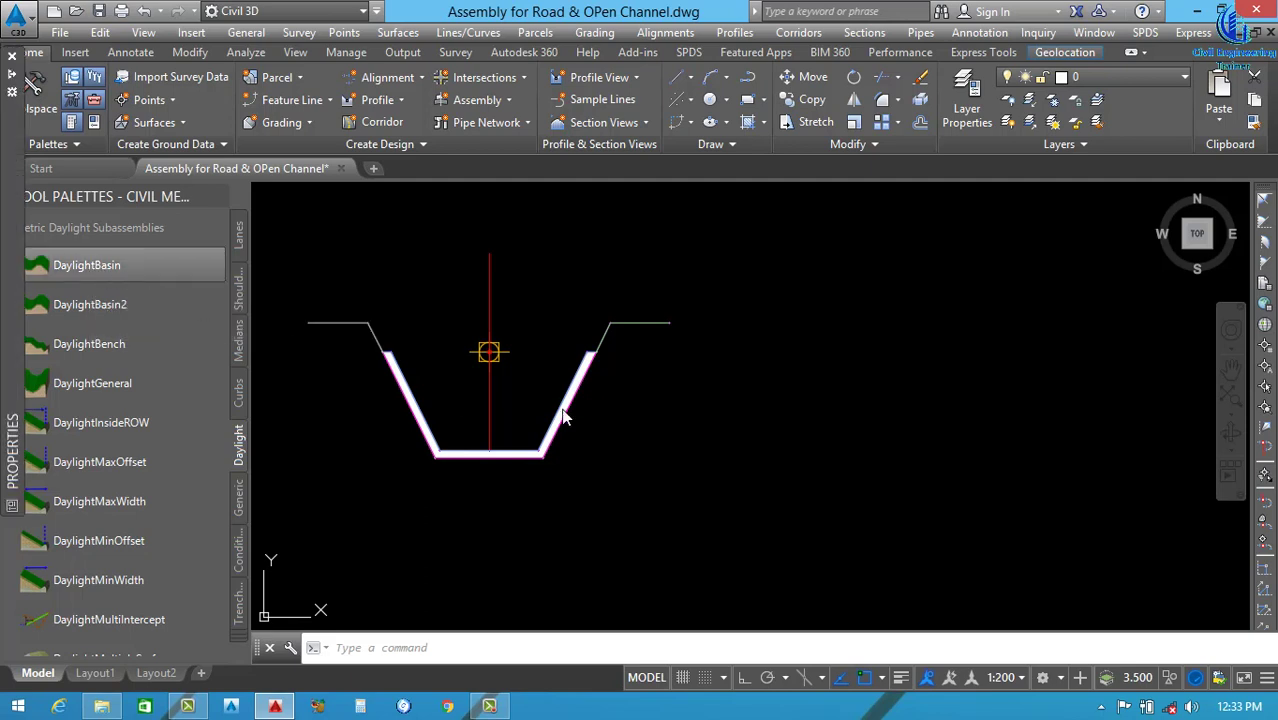
scroll(675, 325, "up", 5)
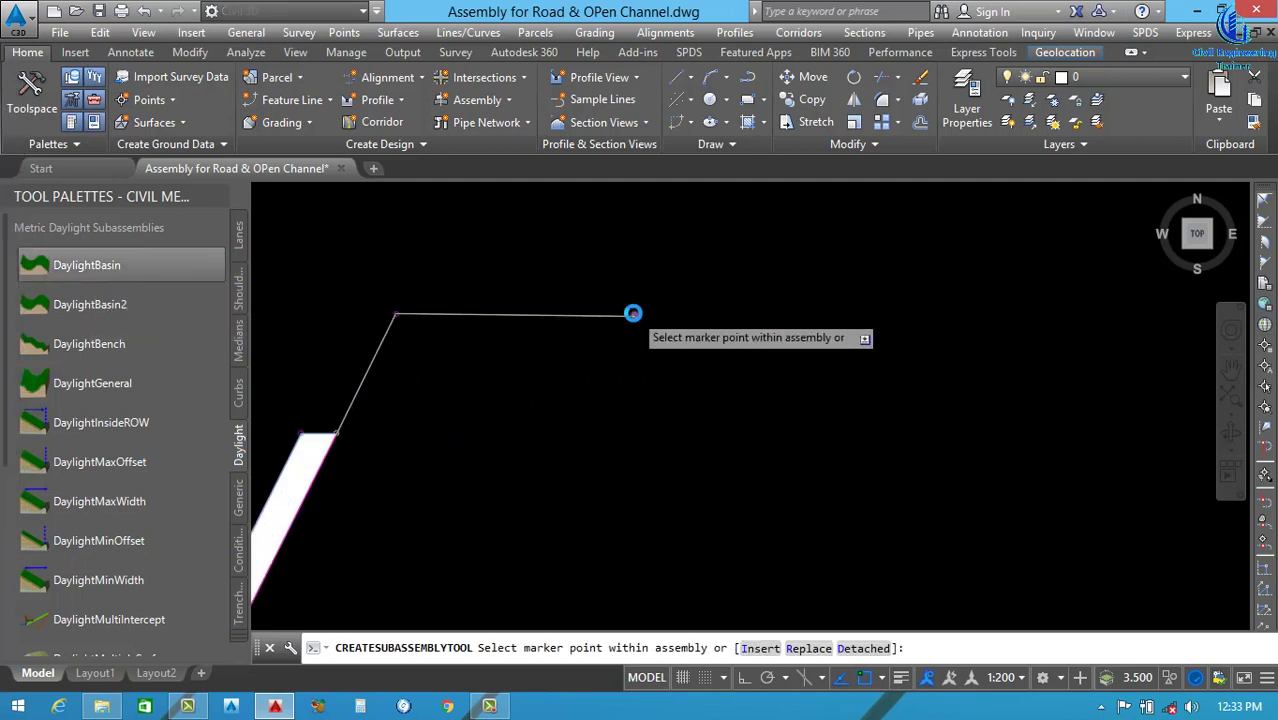
scroll(765, 374, "down", 5)
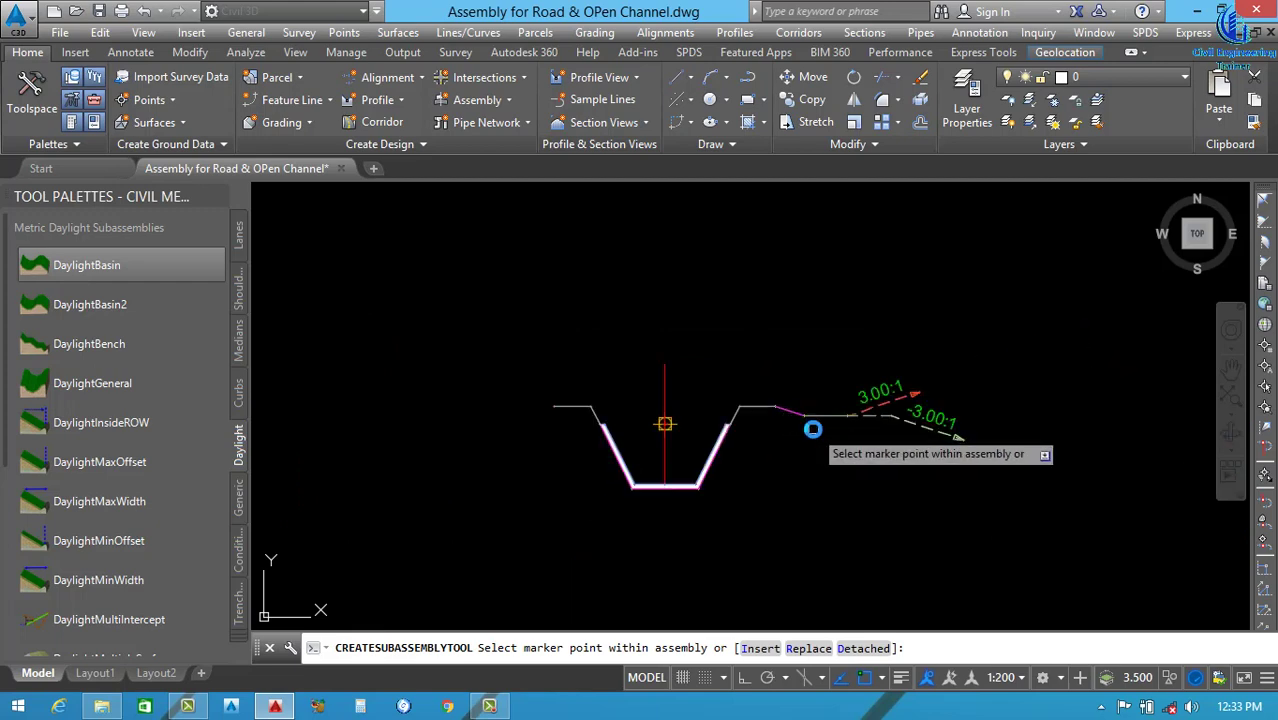
scroll(806, 410, "up", 4)
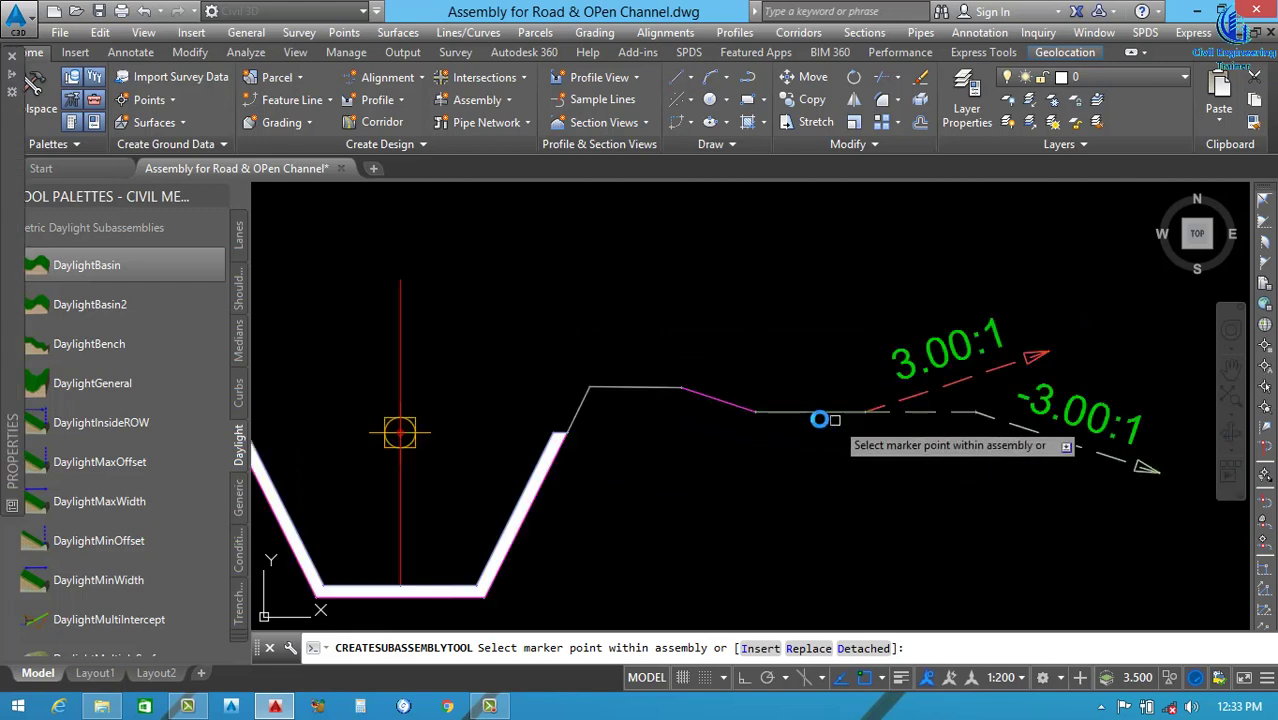
left_click(793, 410)
left_click(782, 408)
left_click(784, 409)
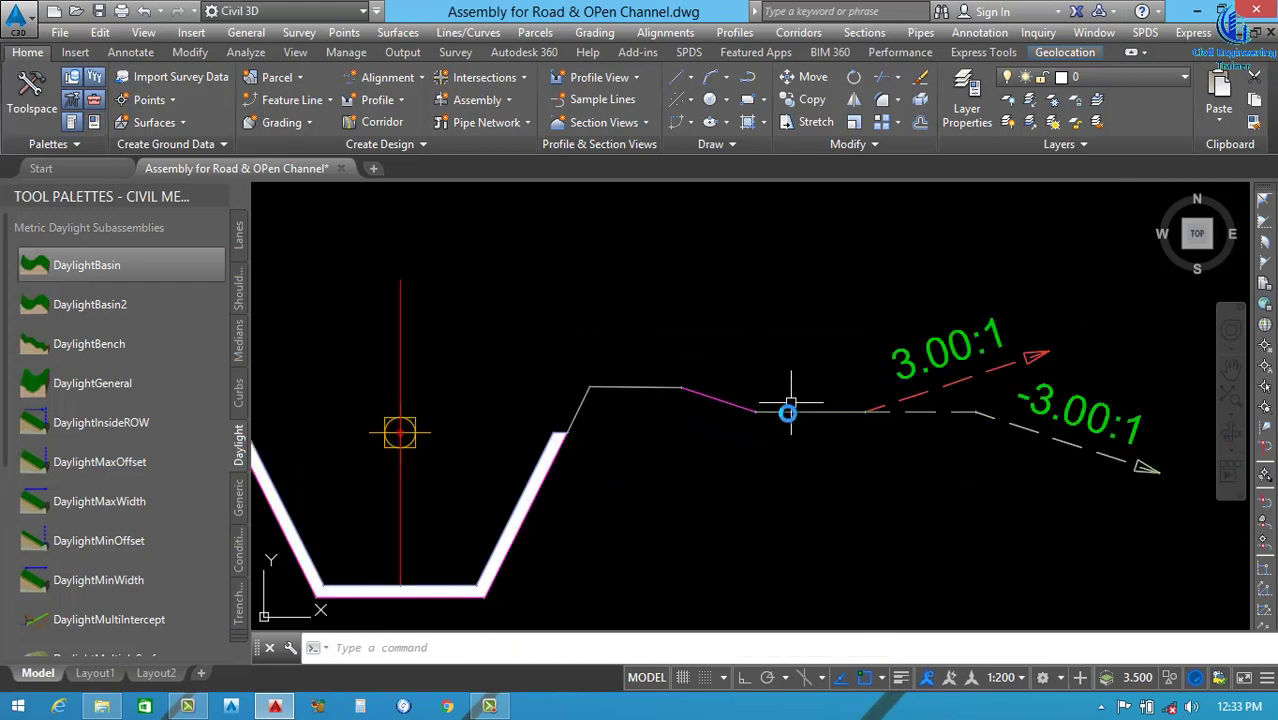
Open the right DaylightBasin's subassembly parameters and set its foreslope width to 0.5 m.
left_click(782, 408)
left_click(756, 411)
right_click(907, 308)
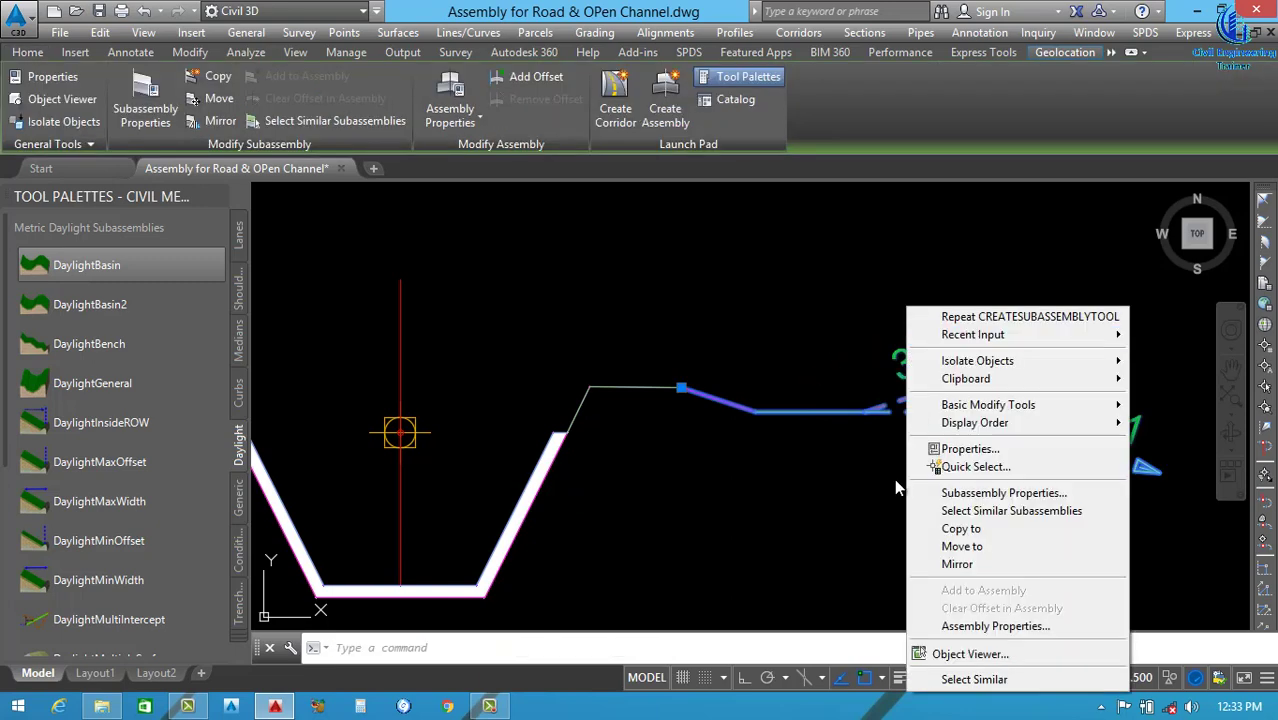
left_click(995, 492)
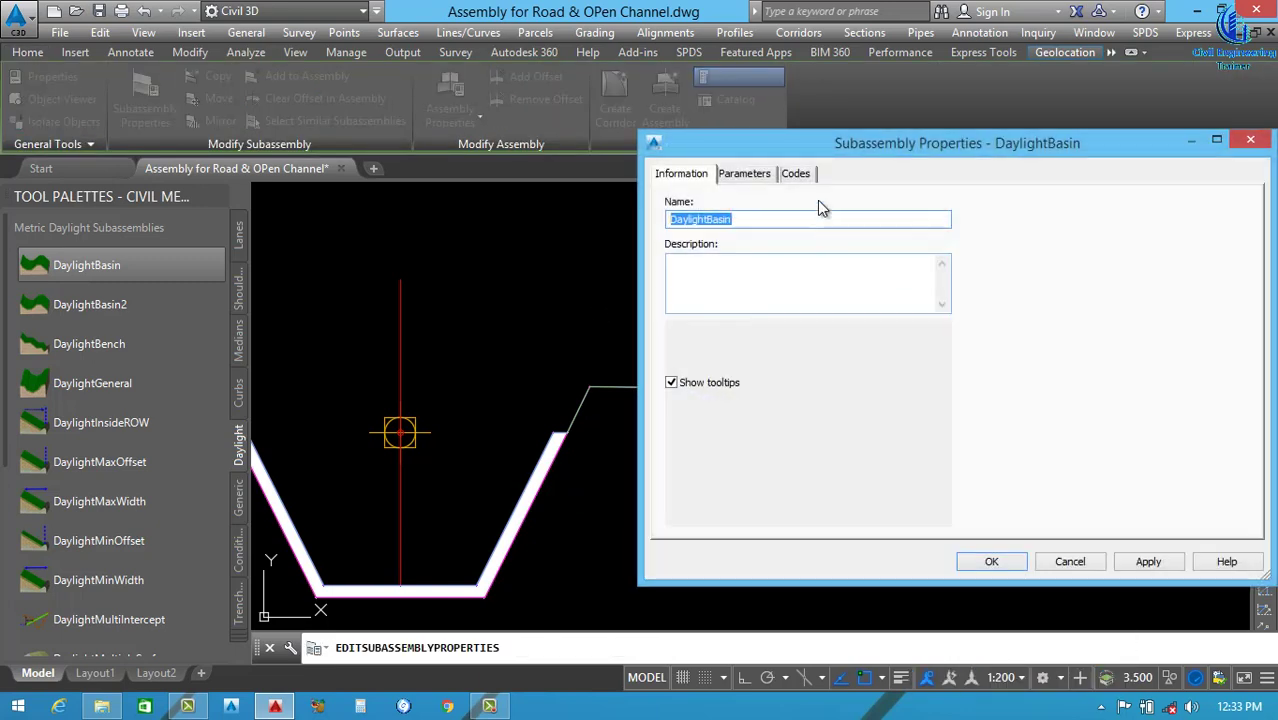
left_click(744, 173)
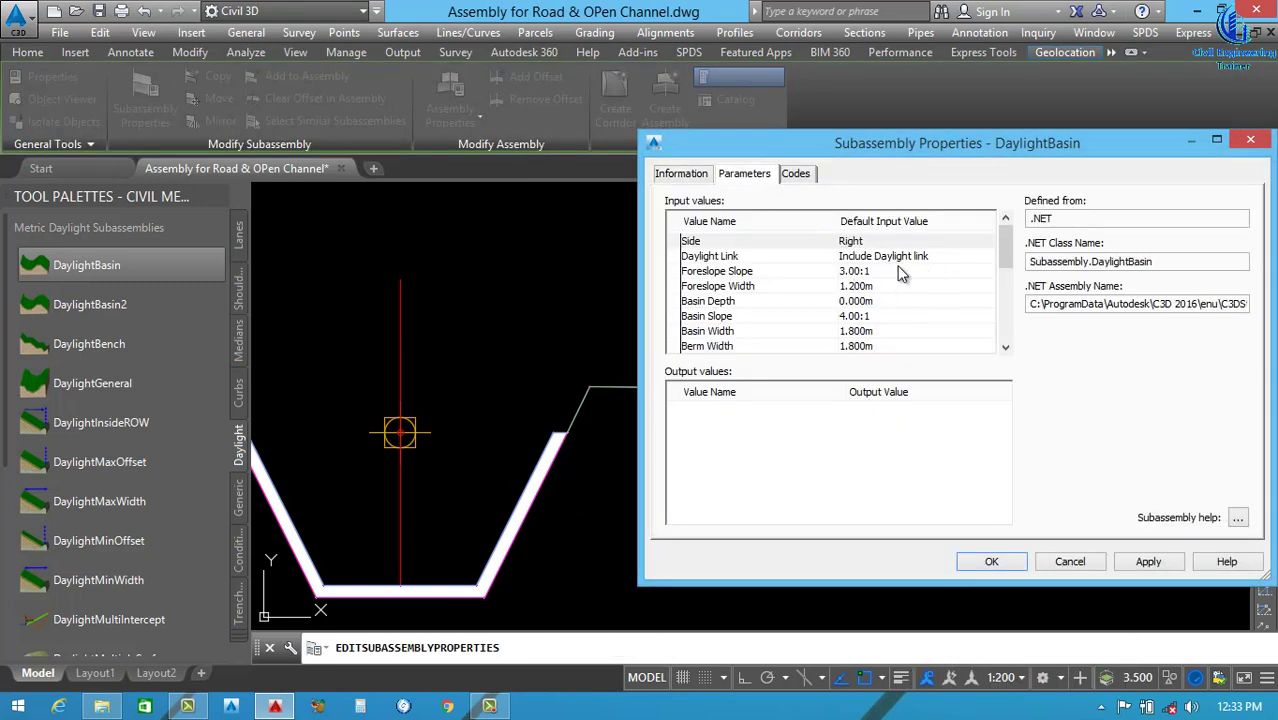
left_click_drag(1004, 258, 1004, 270)
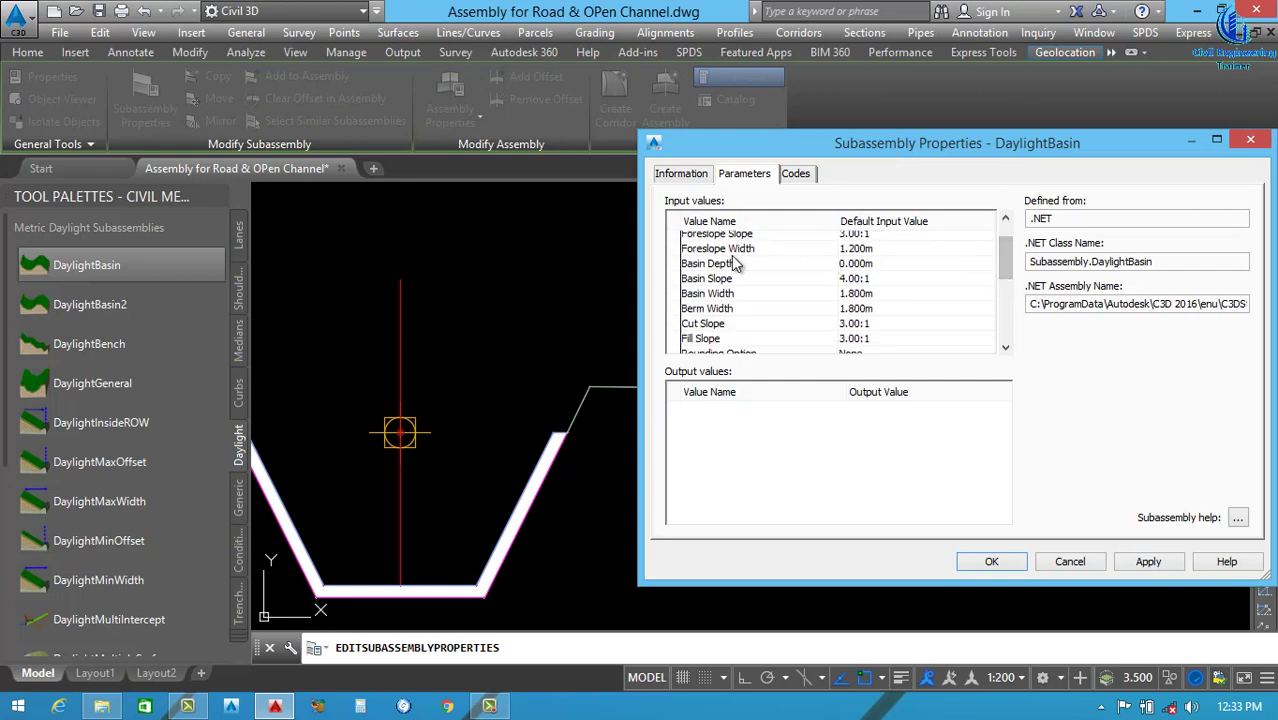
double_click(858, 249)
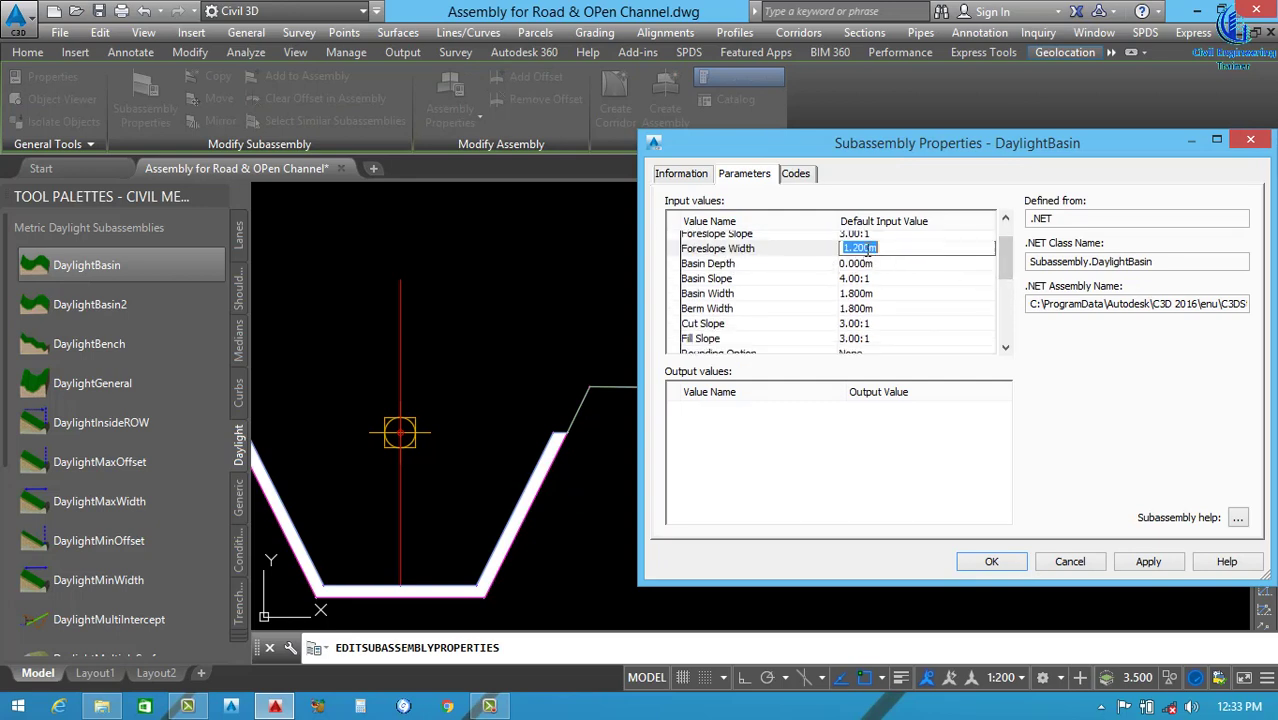
type("0.5")
key("Return")
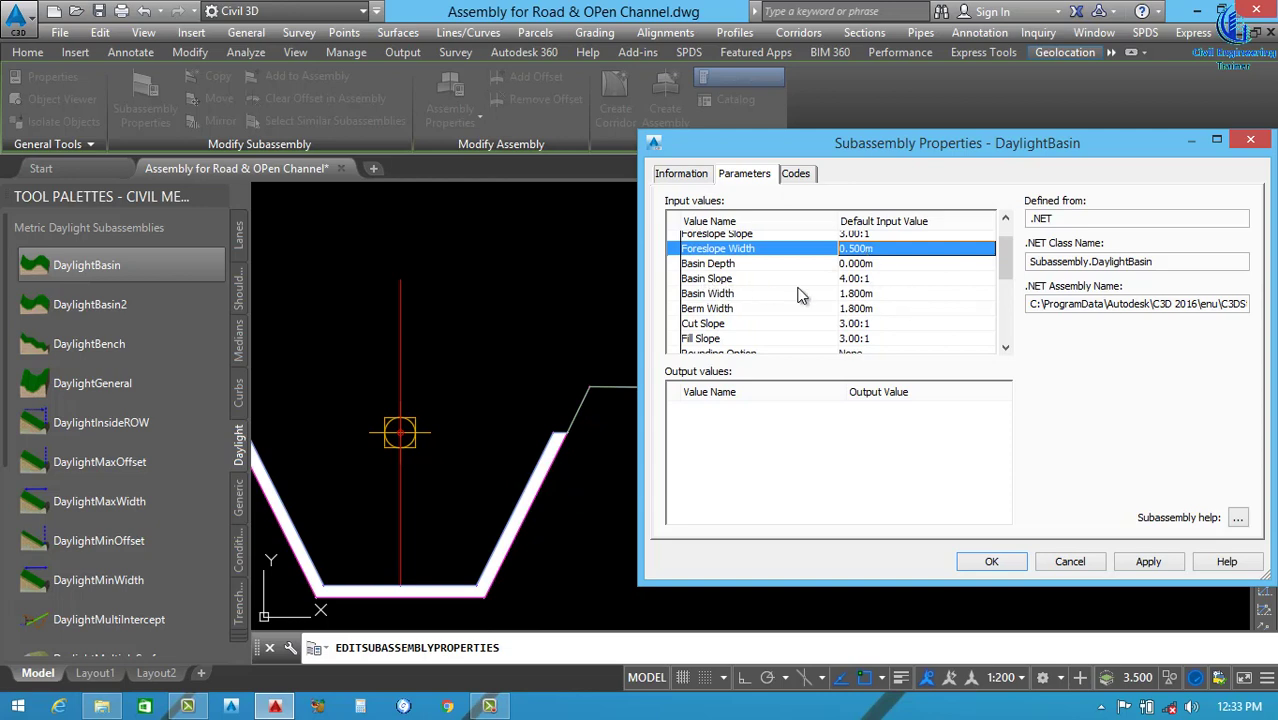
Set the right DaylightBasin's basin slope to 3:1 and its basin width to 1 m.
left_click(867, 279)
left_click(868, 280)
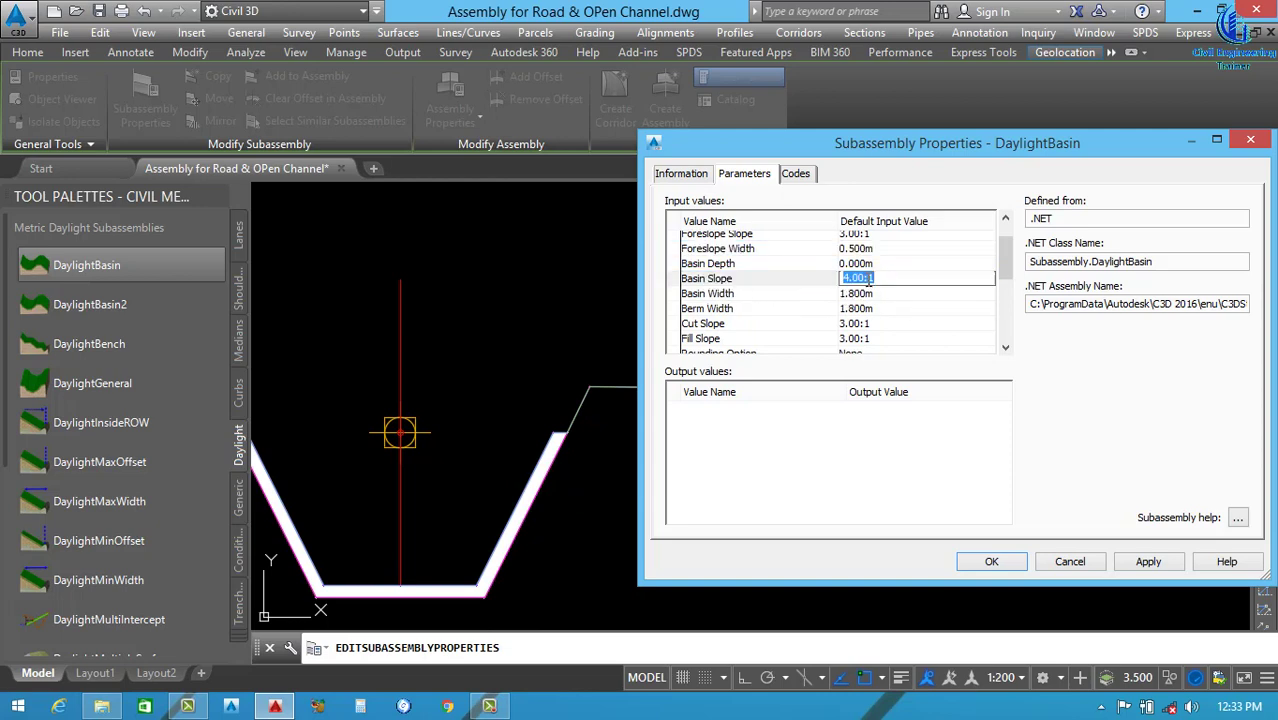
type("3")
key("Return")
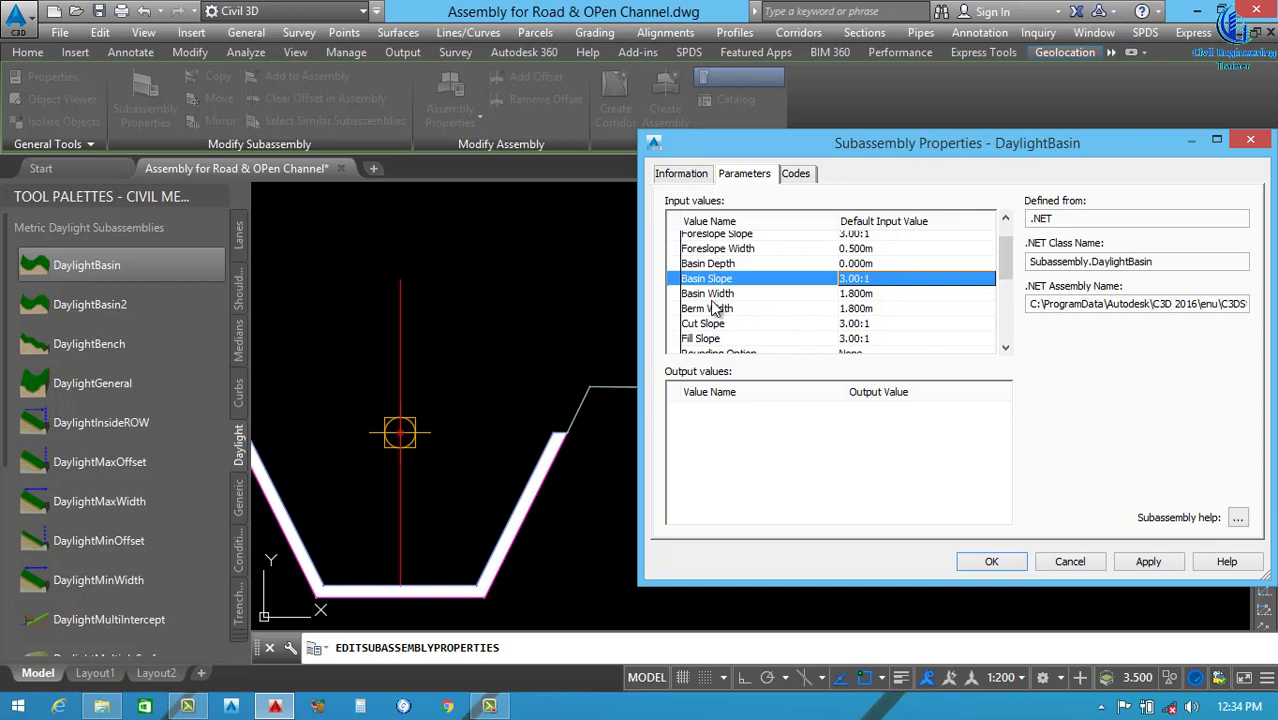
left_click(871, 293)
left_click(872, 293)
type("1")
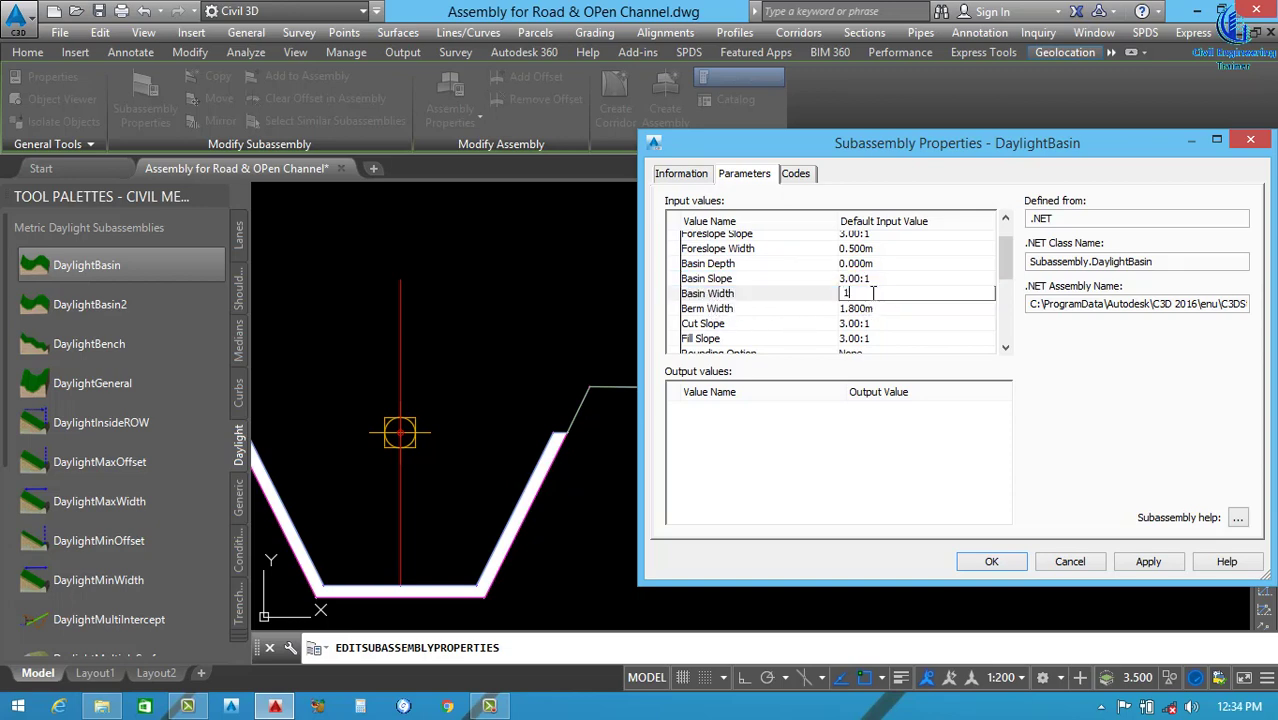
key("Return")
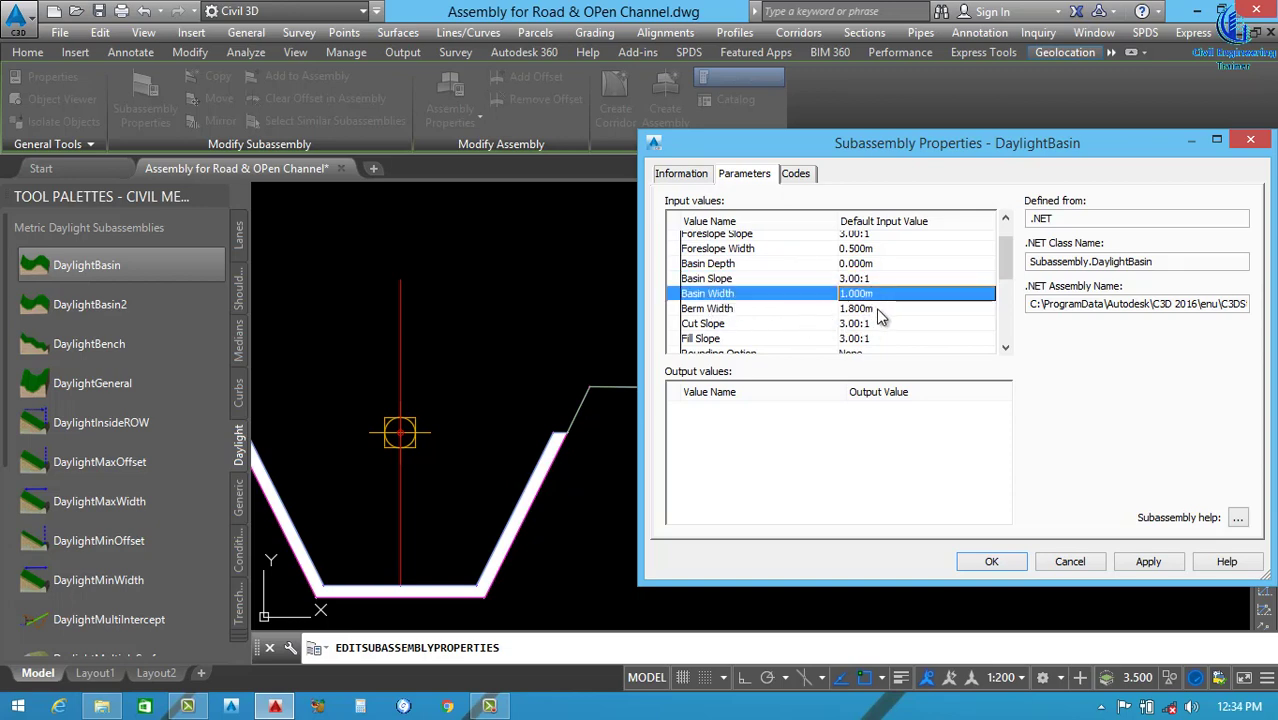
Set the right DaylightBasin's berm width to 1 m and its cut slope to 2:1.
left_click(877, 312)
left_click(877, 312)
type("1")
key("Return")
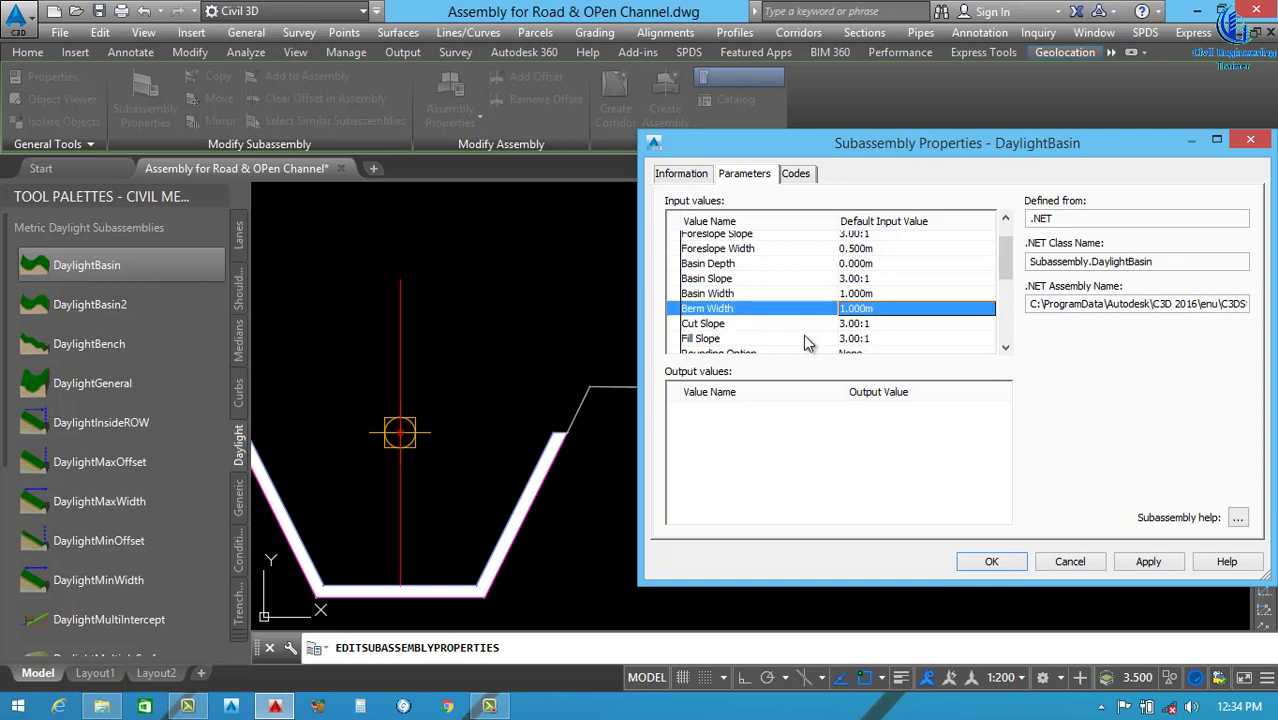
left_click(867, 327)
left_click(867, 327)
type("2")
key("Return")
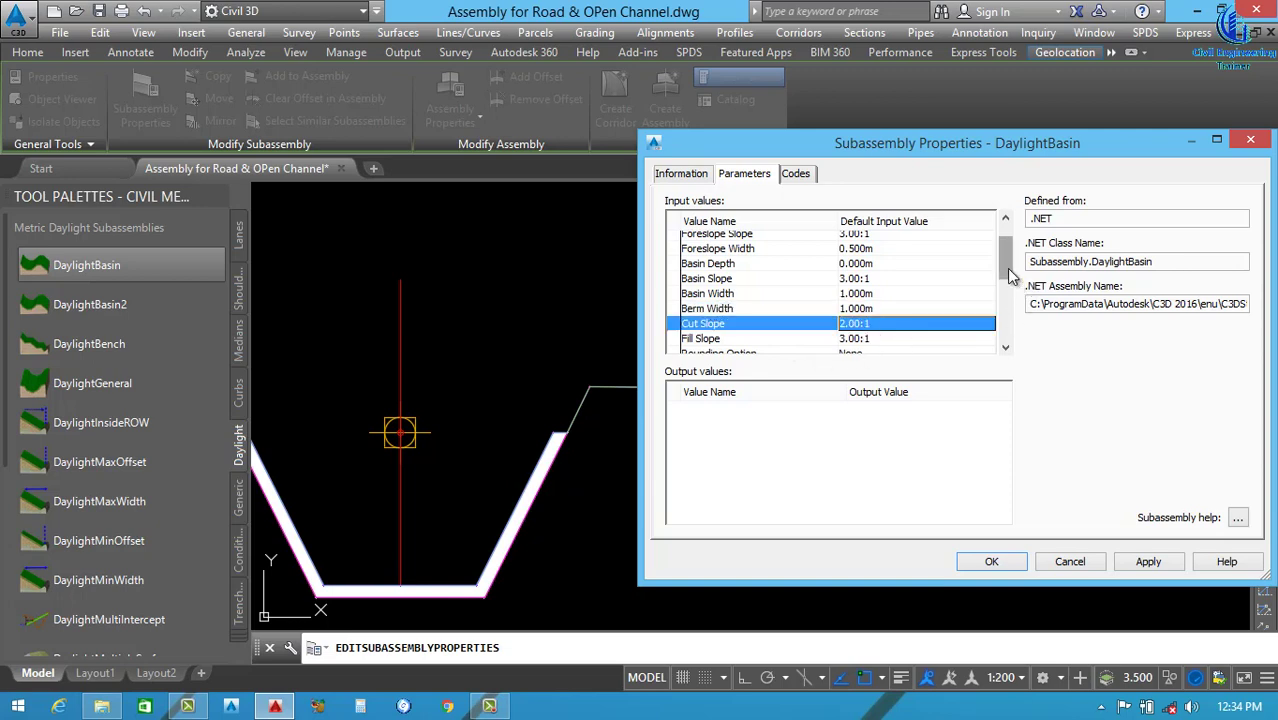
Check the remaining DaylightBasin parameters, apply the changes and close the subassembly properties.
left_click_drag(1010, 275, 1003, 313)
scroll(955, 333, "down", 1)
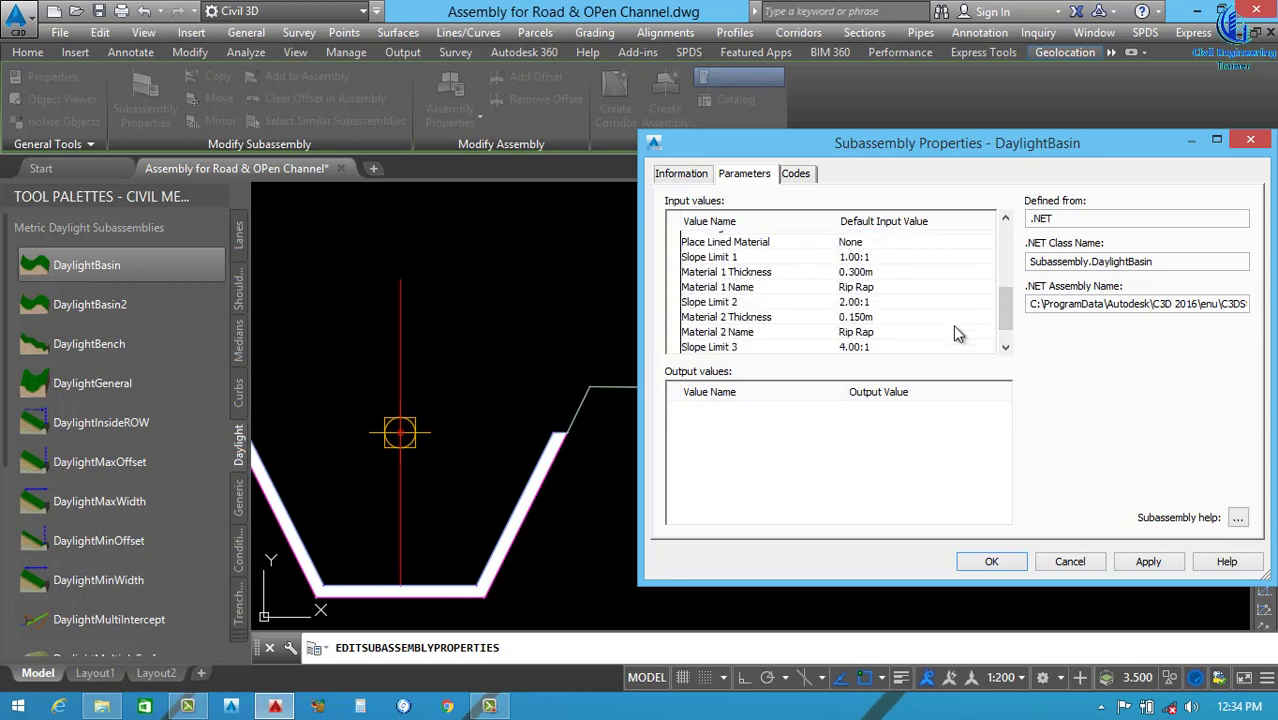
scroll(955, 338, "down", 1)
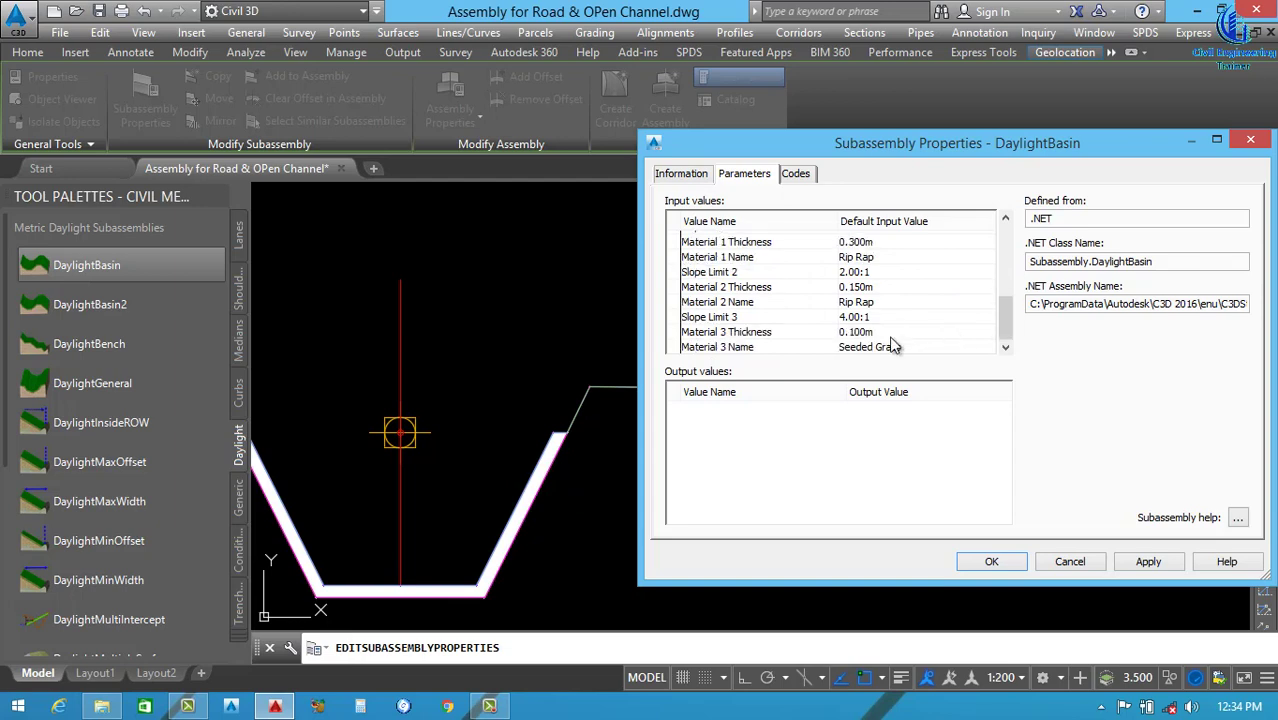
left_click(1148, 563)
left_click(991, 561)
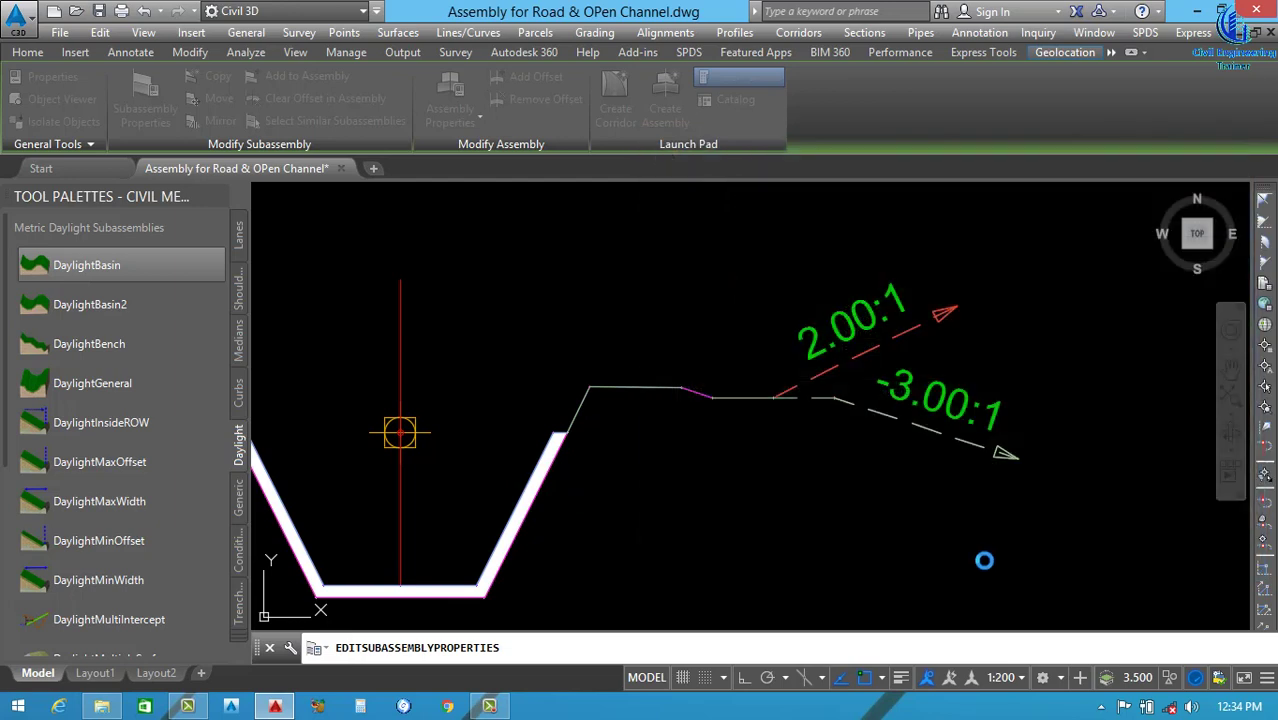
Mirror the right DaylightBasin onto the outer end of the channel's left backslope.
scroll(810, 522, "down", 3)
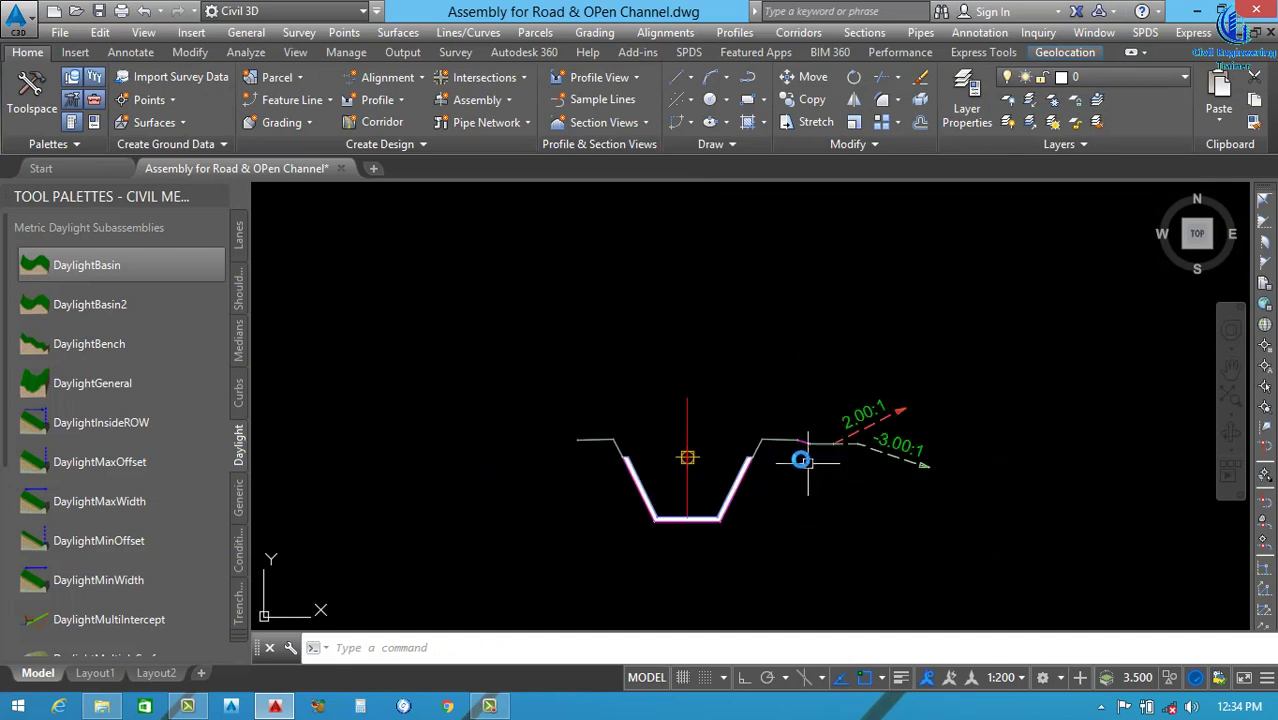
scroll(790, 453, "up", 3)
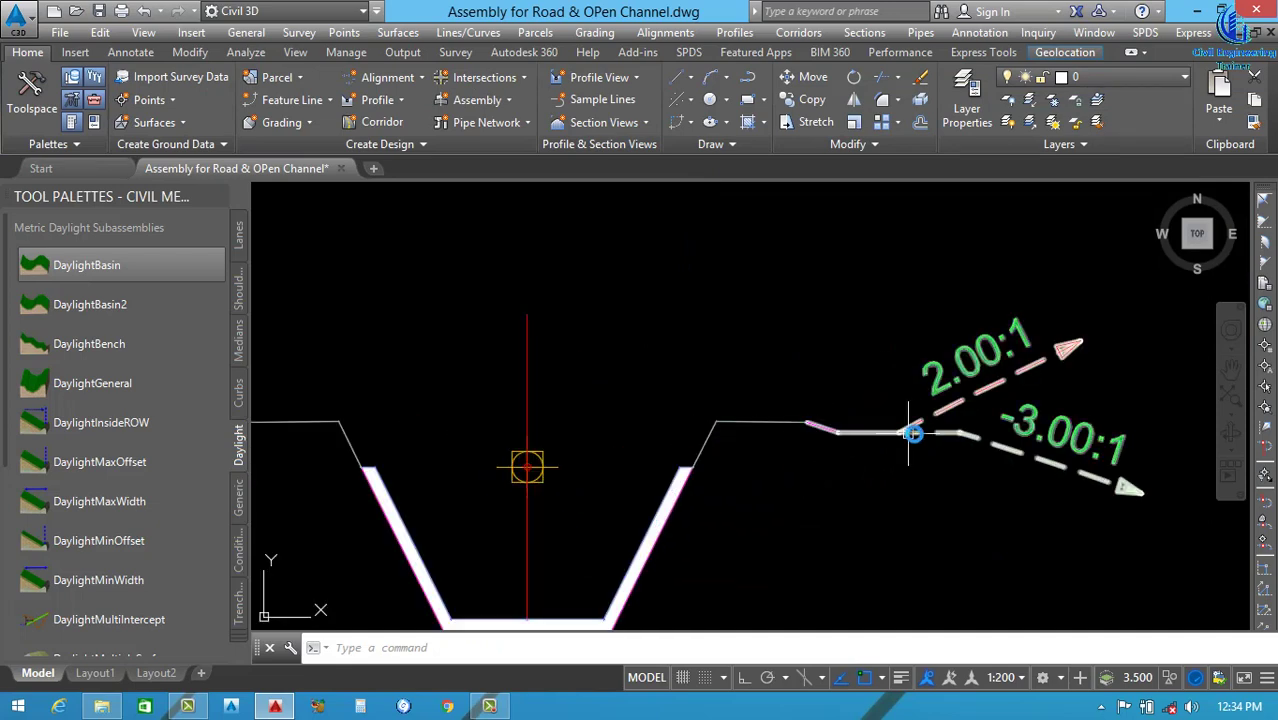
scroll(910, 430, "down", 2)
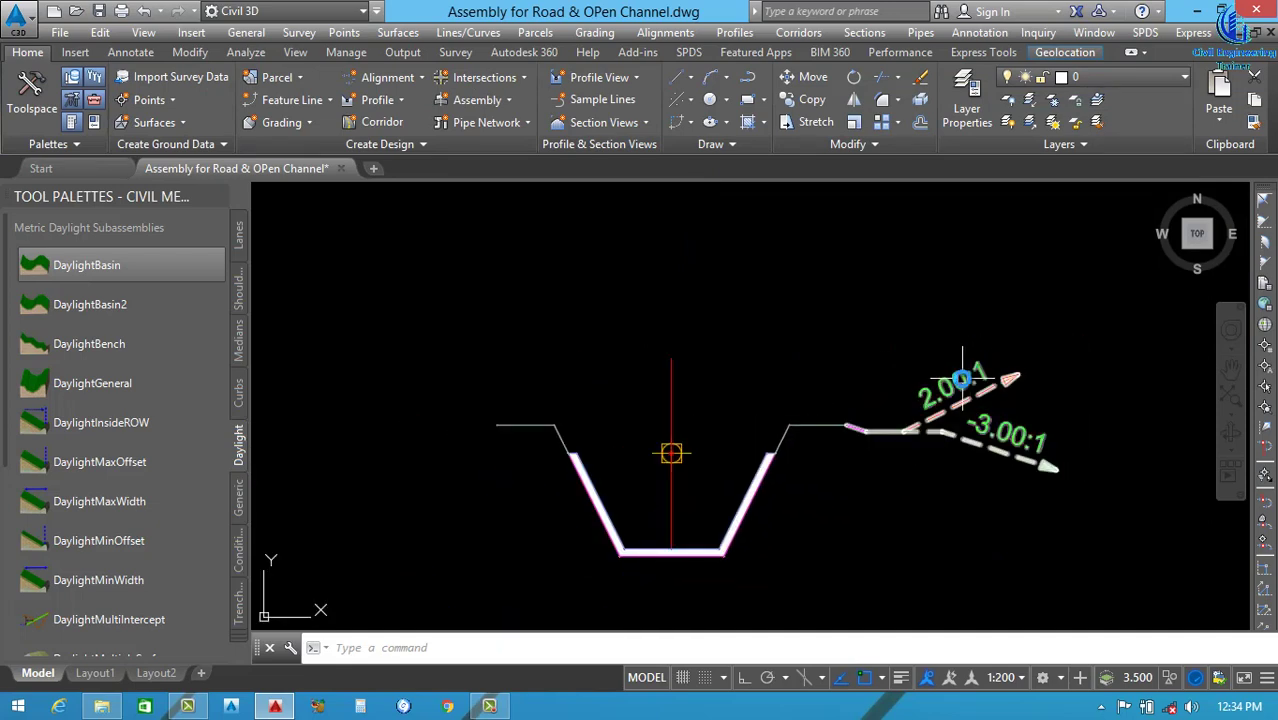
scroll(927, 437, "down", 2)
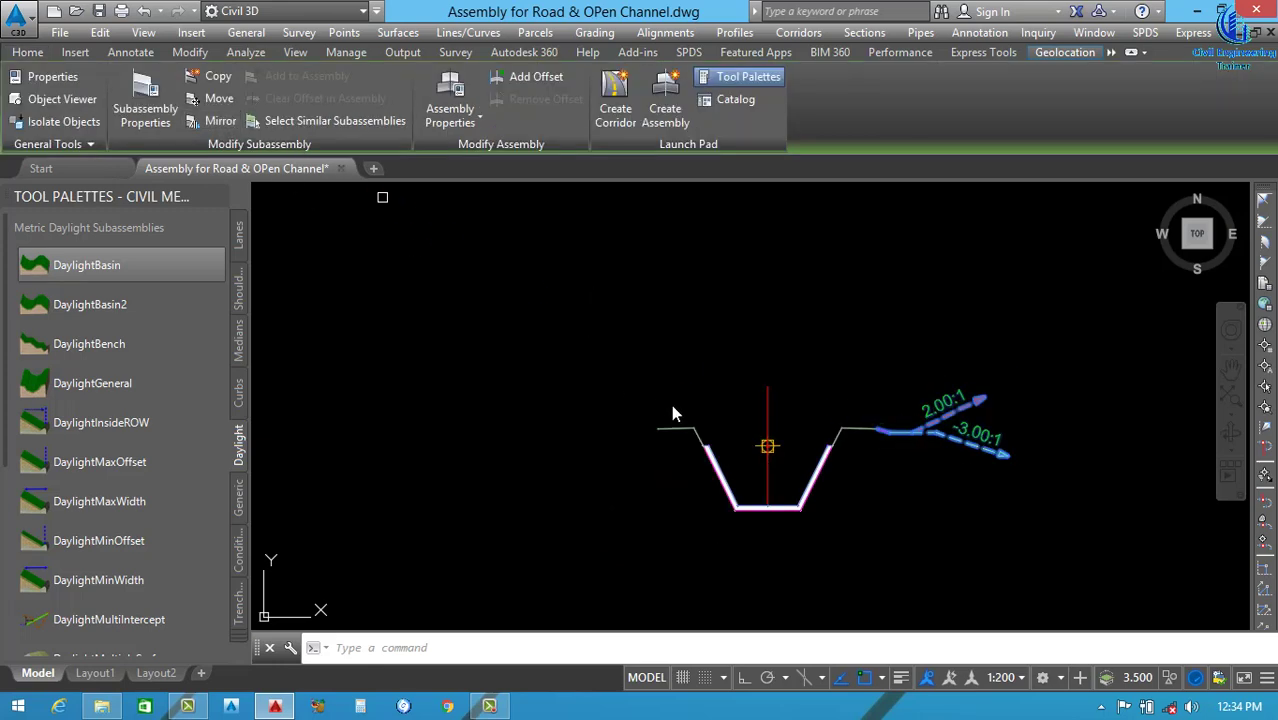
scroll(672, 430, "up", 6)
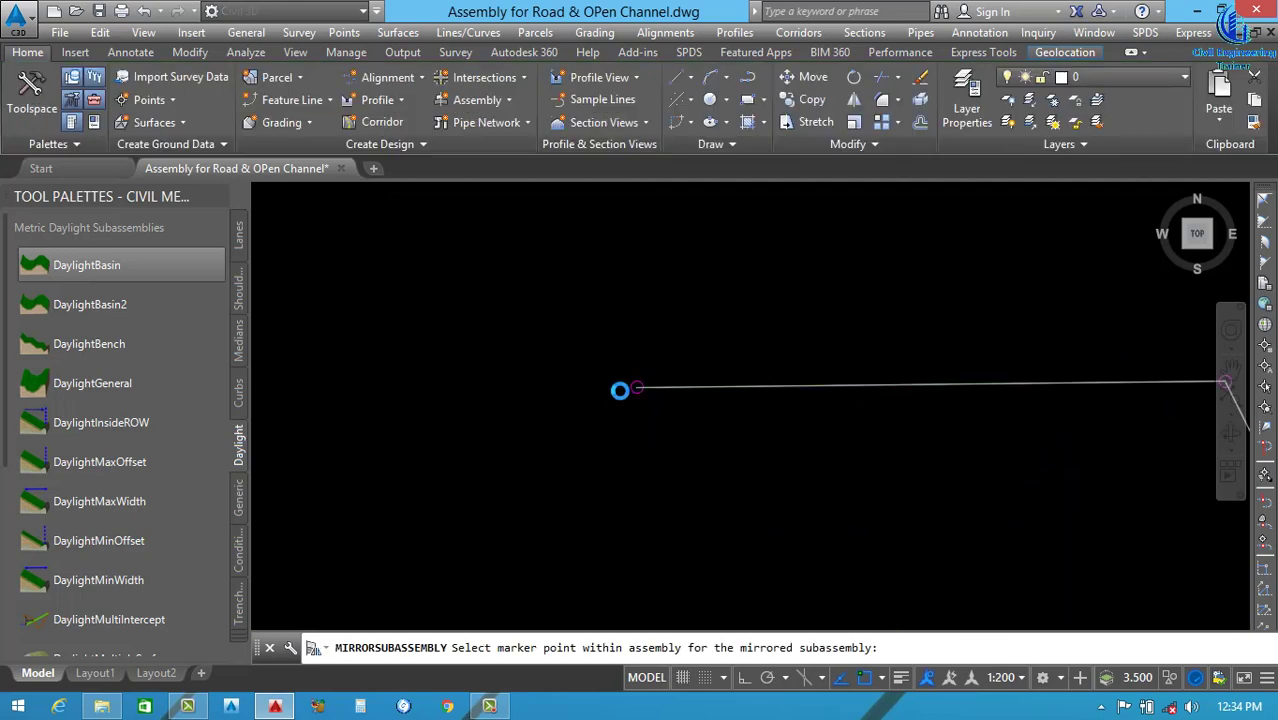
scroll(640, 391, "up", 2)
left_click(668, 388)
scroll(585, 426, "down", 3)
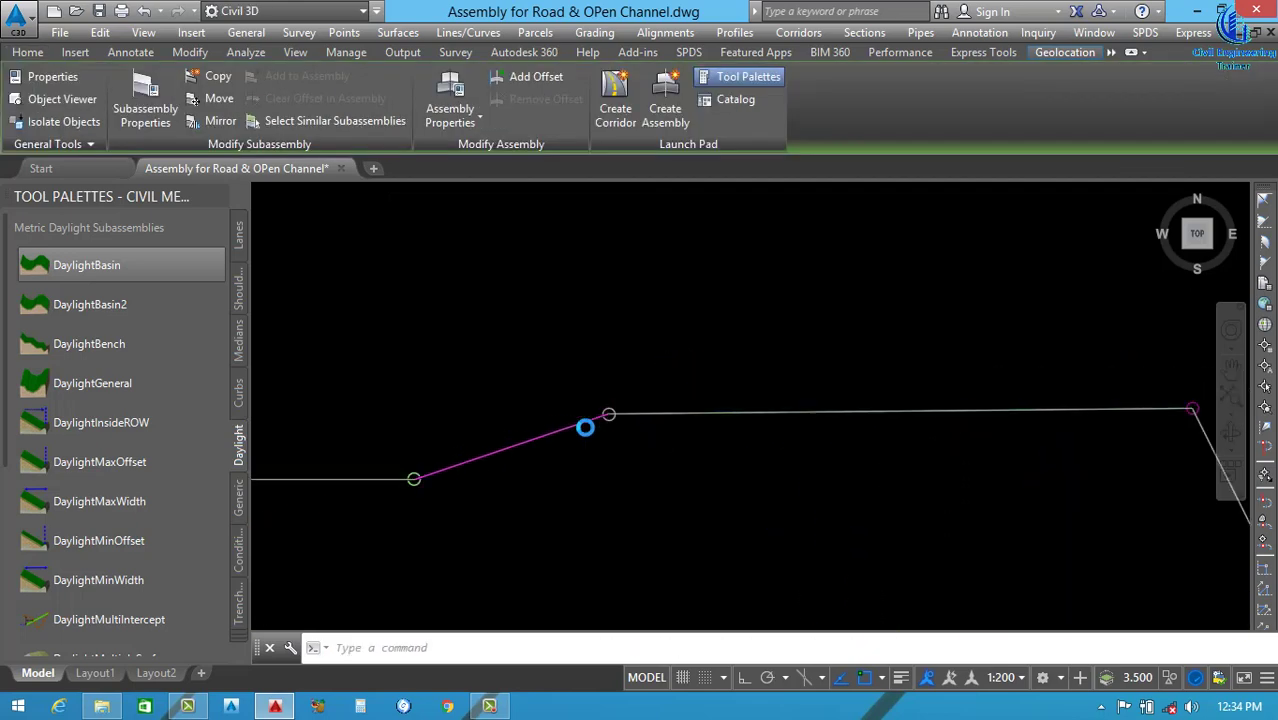
Examine the new channel and road assemblies against the reference assemblies above them.
scroll(640, 450, "down", 5)
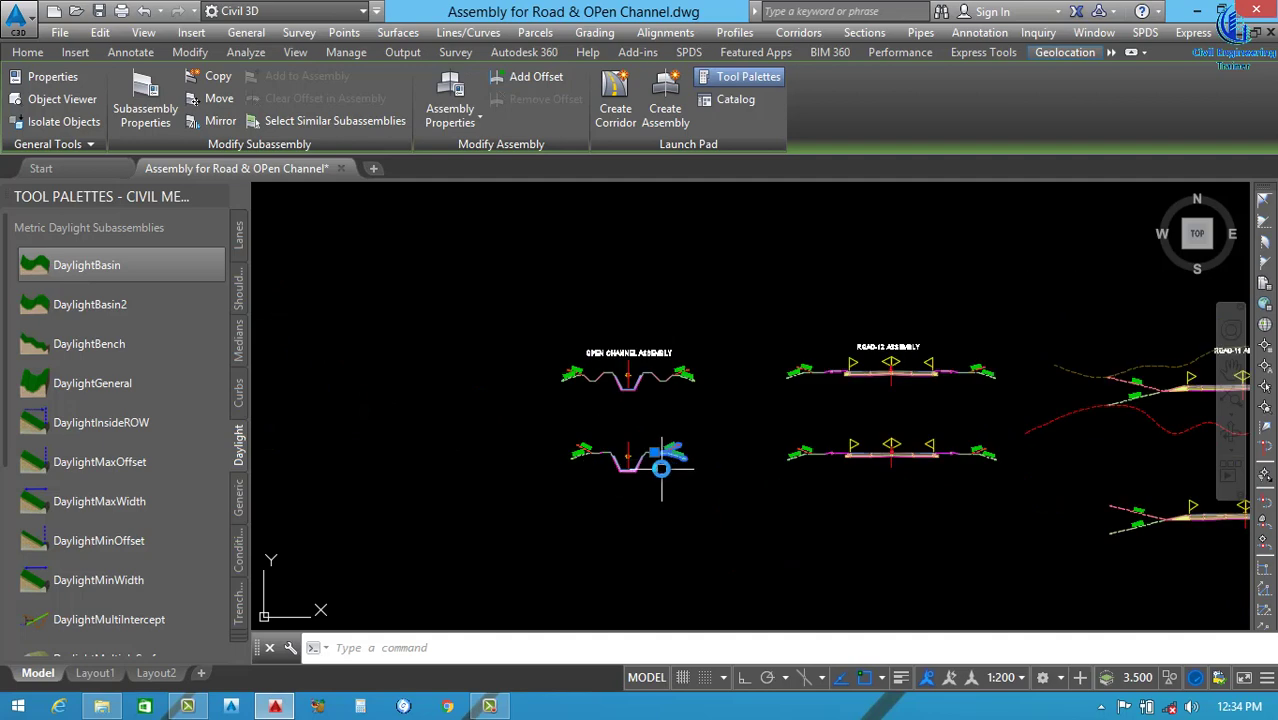
scroll(668, 455, "up", 1)
scroll(765, 466, "down", 4)
scroll(960, 500, "up", 2)
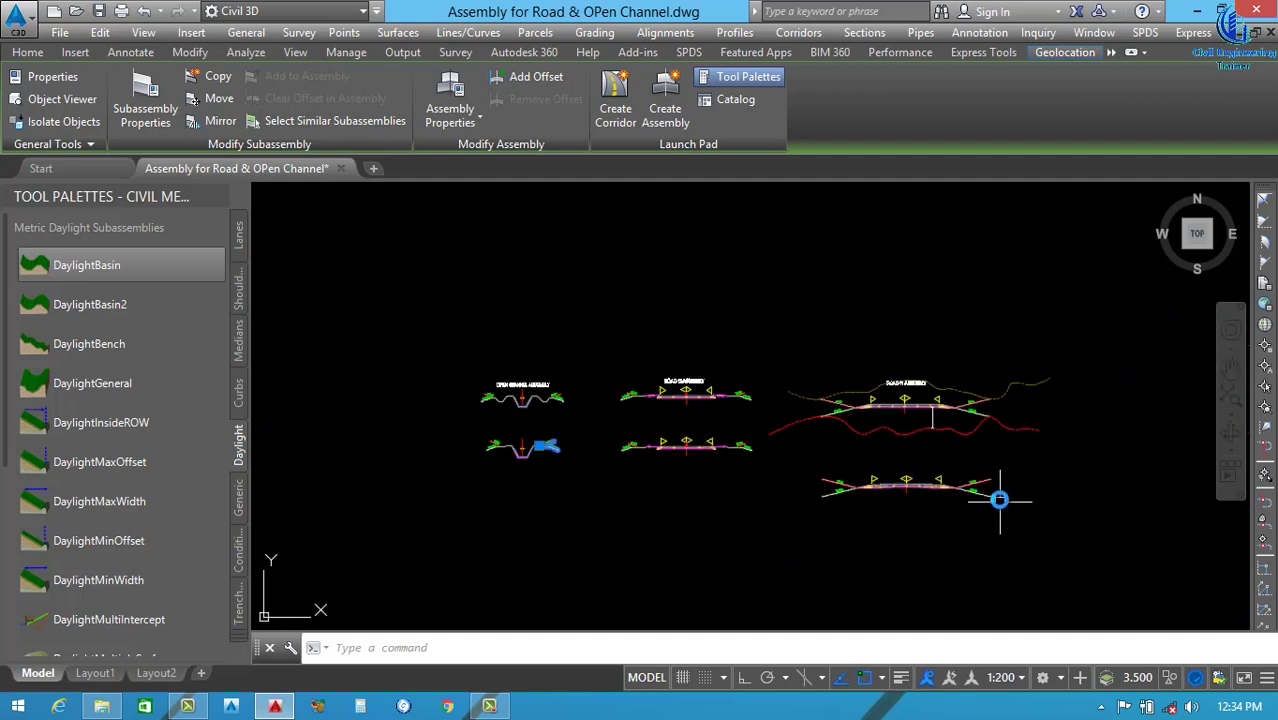
scroll(999, 499, "up", 2)
scroll(920, 500, "up", 4)
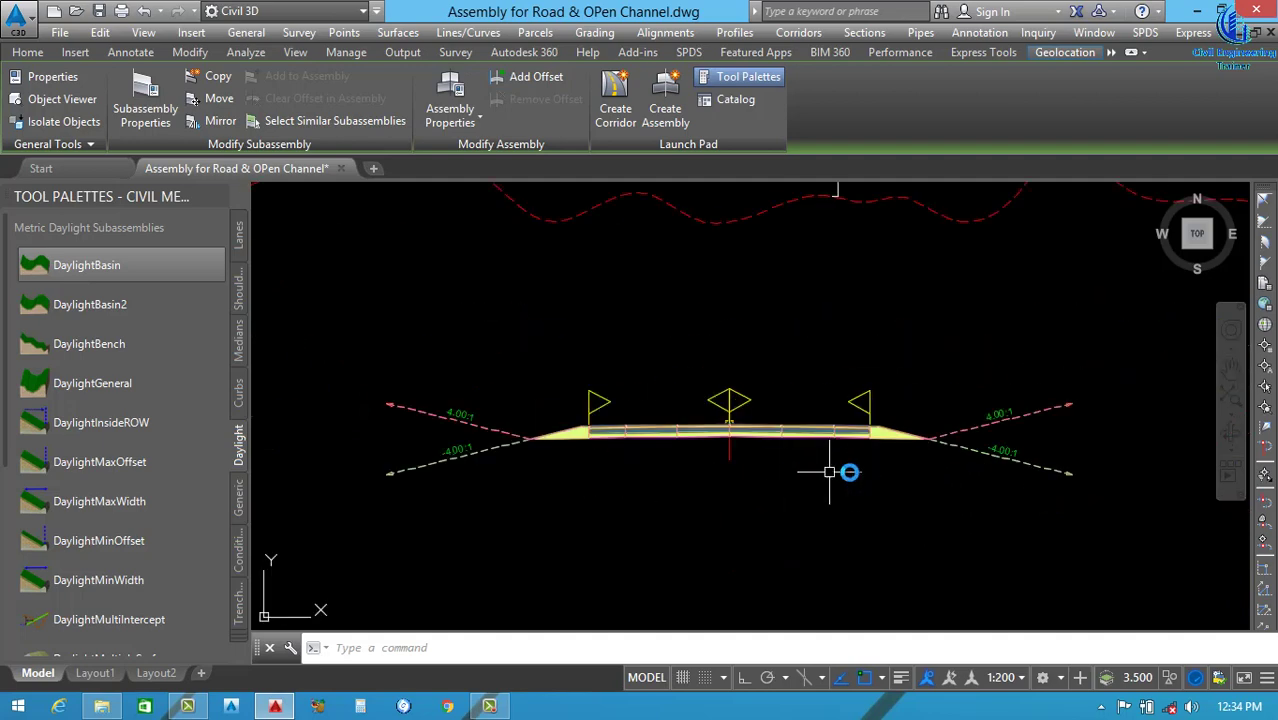
scroll(856, 462, "down", 2)
scroll(816, 472, "up", 3)
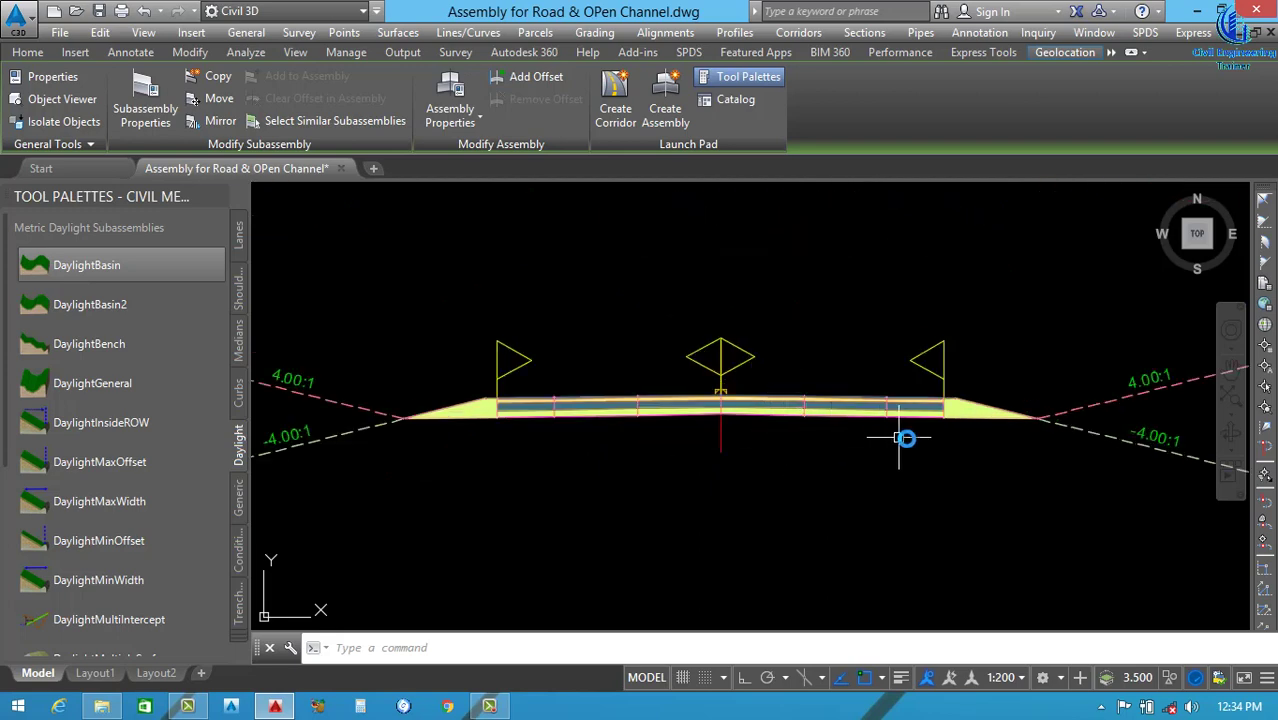
scroll(984, 445, "down", 5)
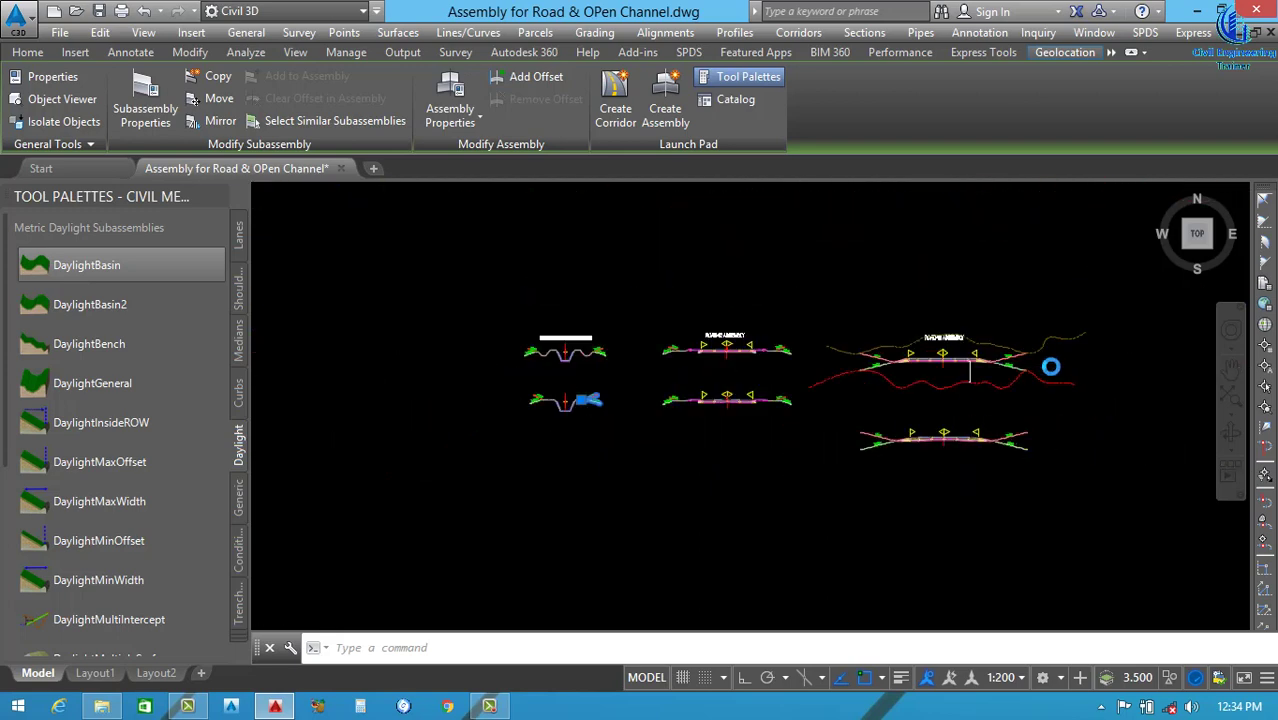
Delete the vertical line between the Road-11 assembly and the red dashed ground line below it.
scroll(1050, 367, "up", 3)
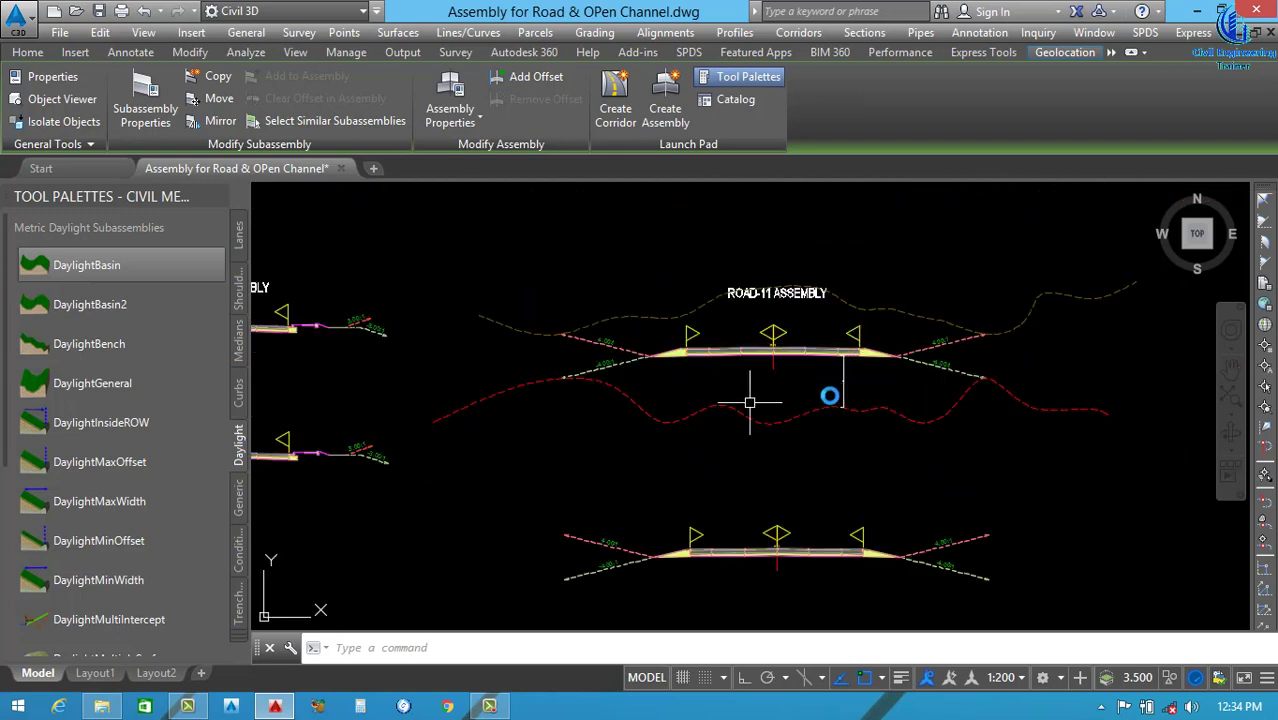
scroll(884, 398, "up", 3)
key("Escape")
left_click(800, 375)
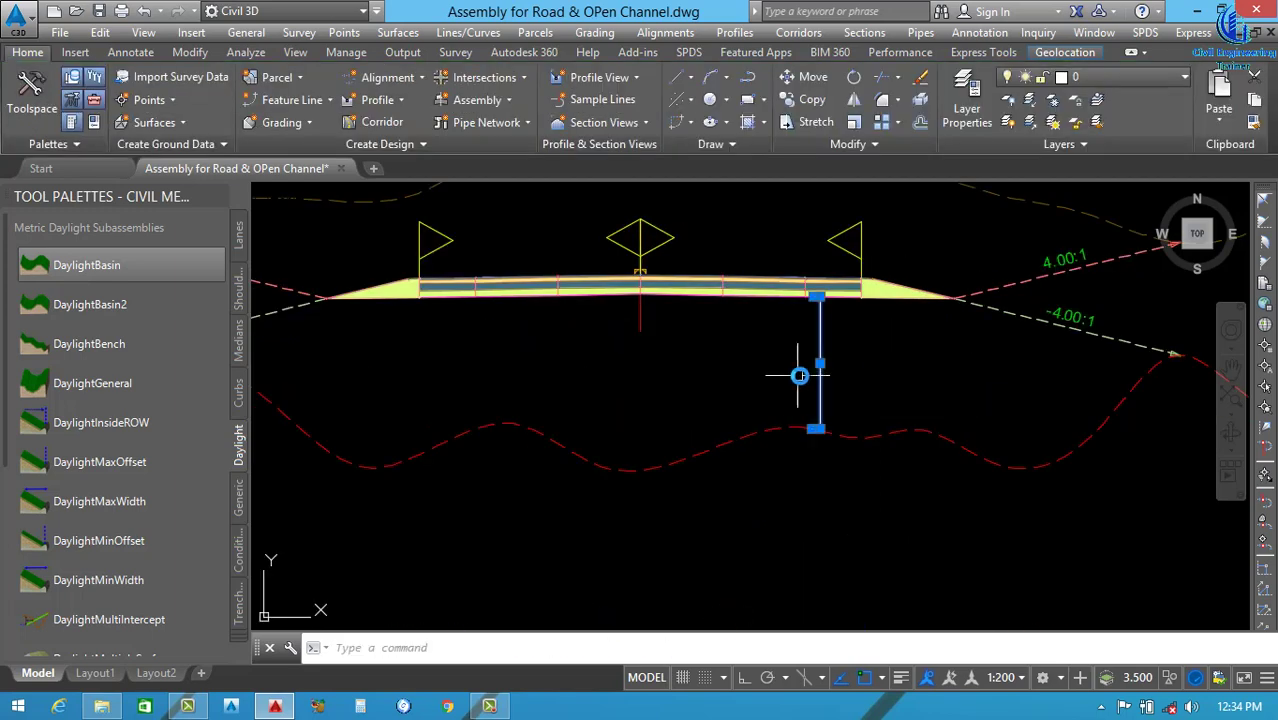
key("Escape")
scroll(802, 385, "down", 3)
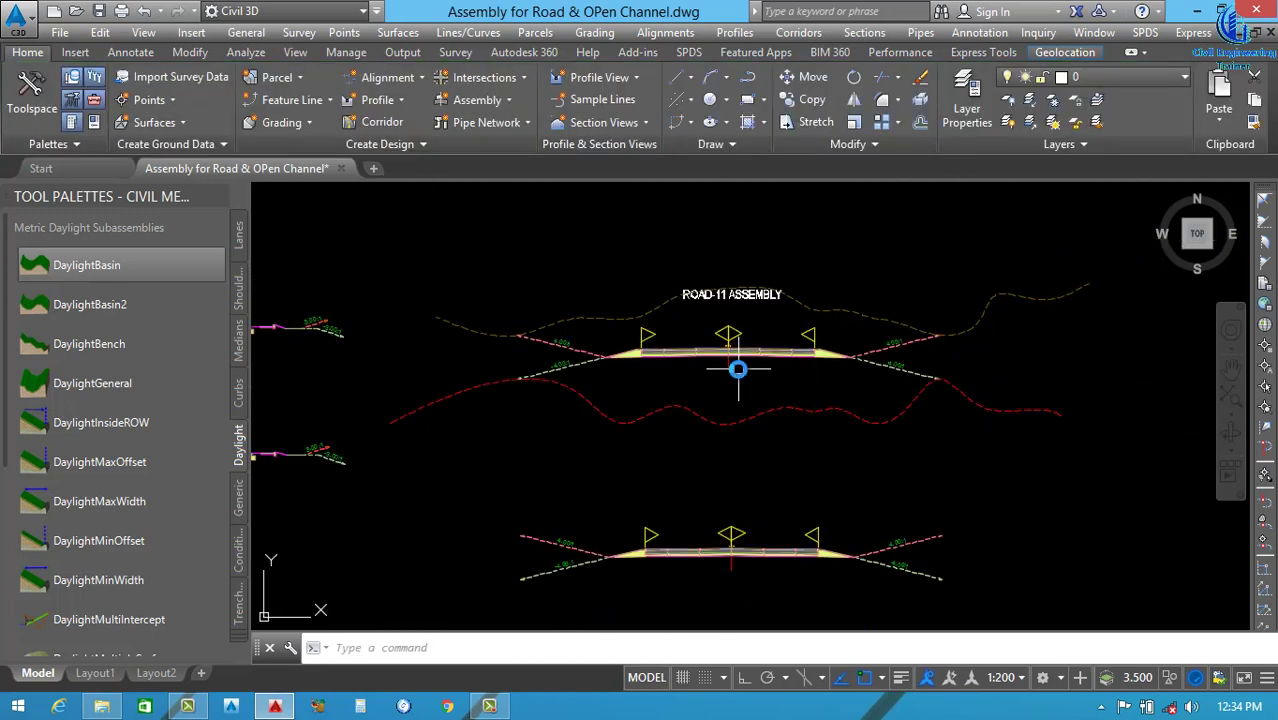
Check the Road-11 assembly against its ground lines, and close the subassembly tool palettes to enlarge the drawing area.
scroll(736, 365, "up", 2)
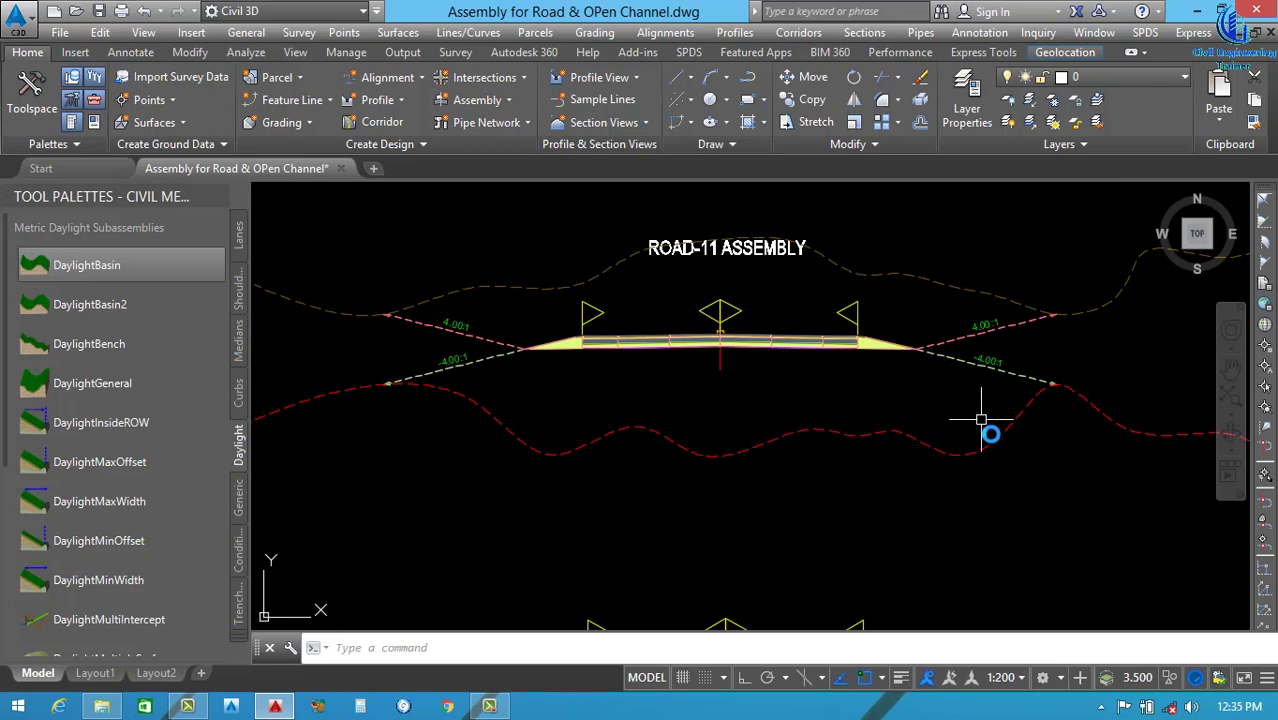
scroll(921, 428, "down", 6)
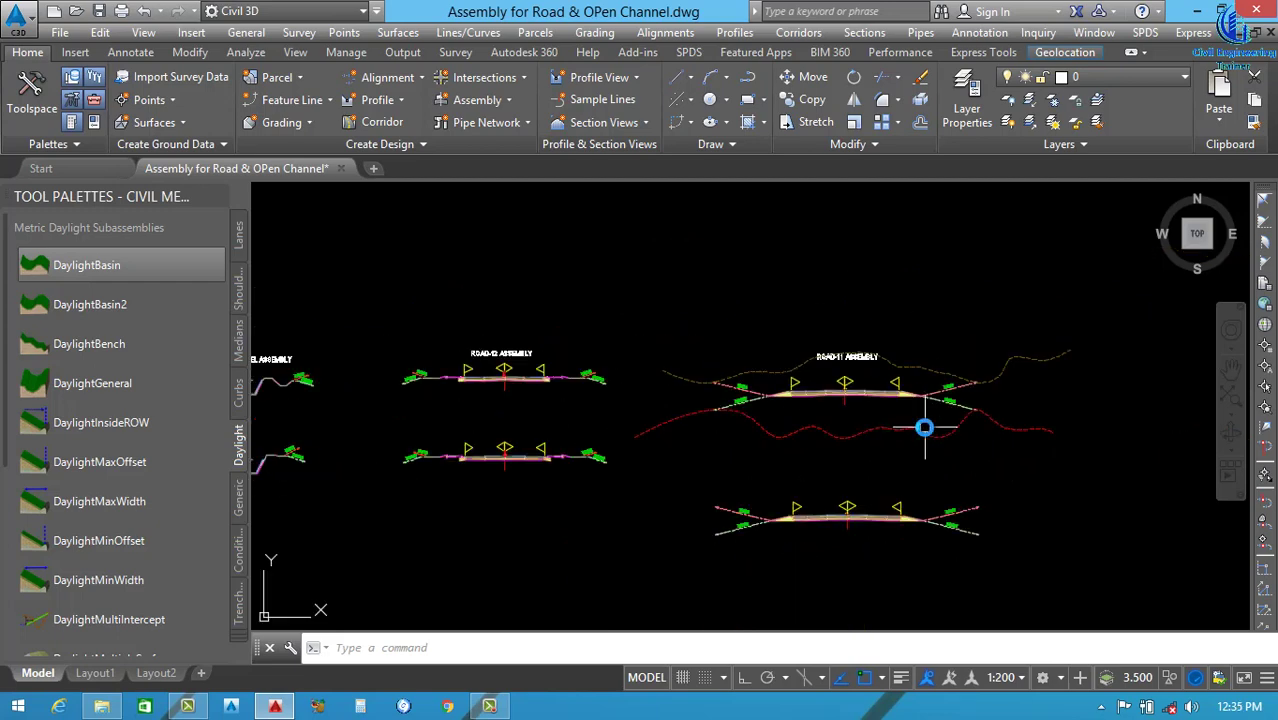
scroll(889, 446, "up", 2)
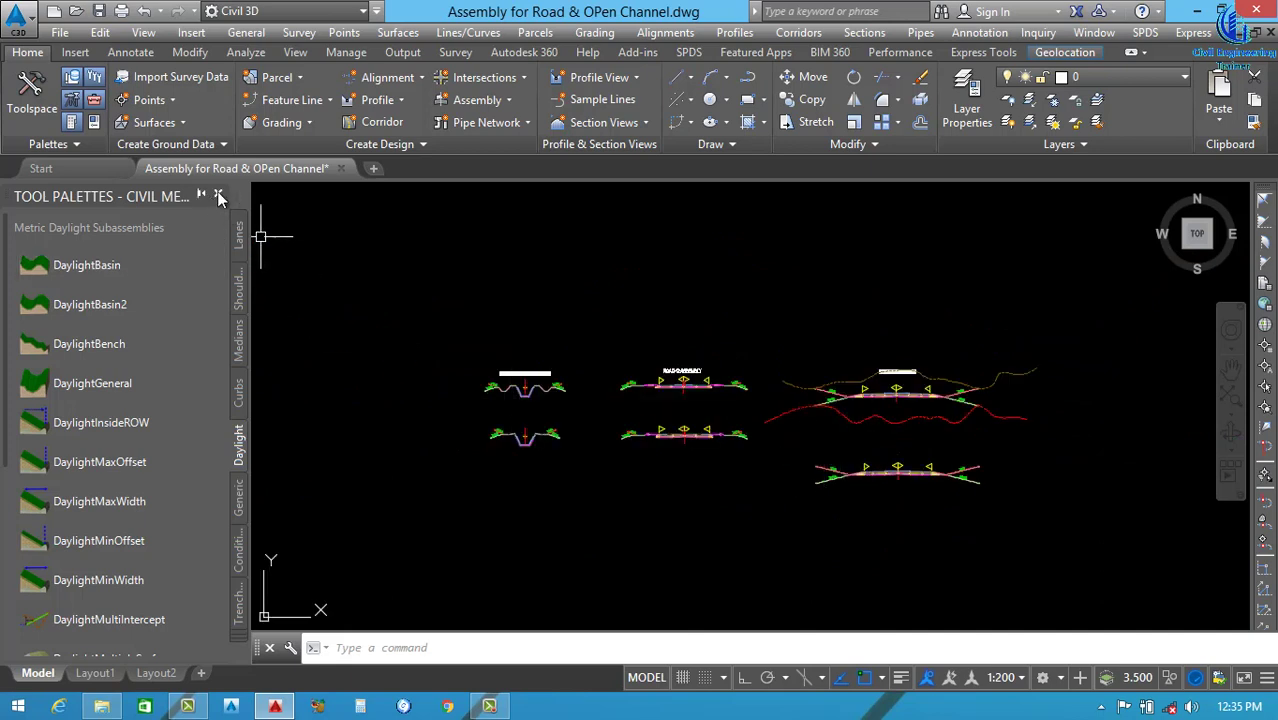
left_click(219, 198)
scroll(606, 391, "down", 1)
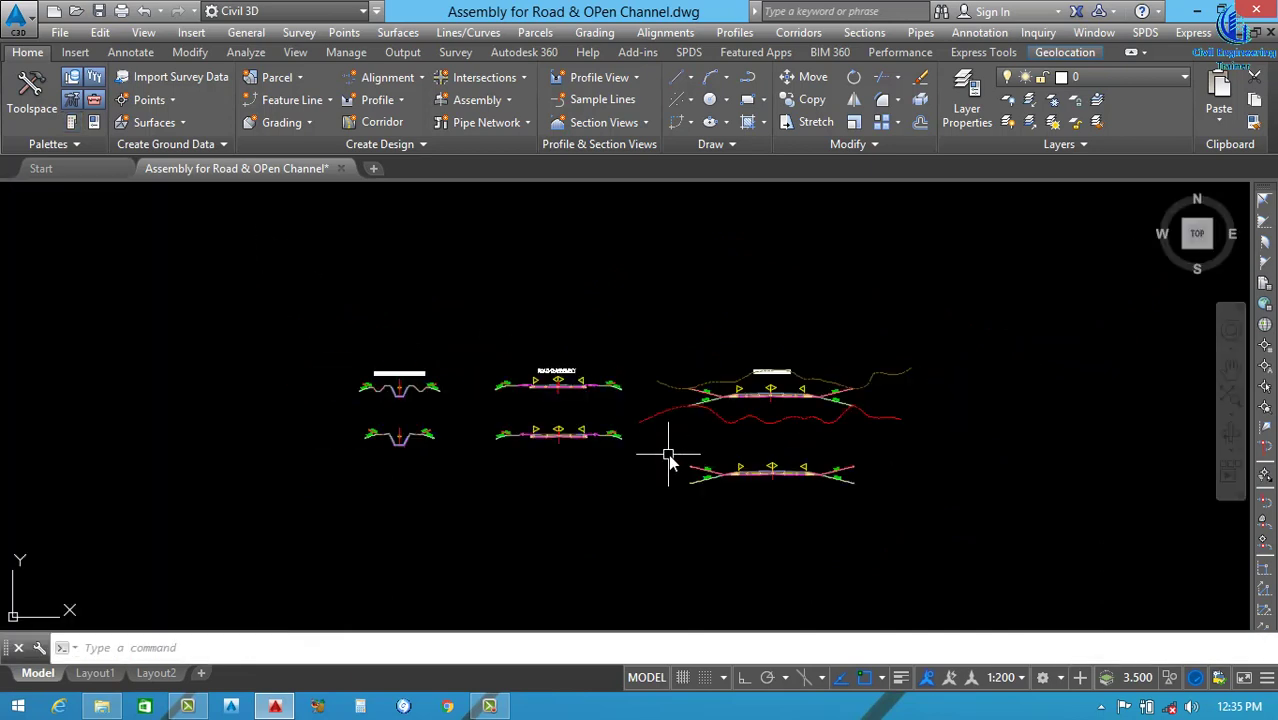
Compare the daylight slopes of the new Open Channel assembly with the reference channel above it, and review the neighbouring road assemblies.
middle_click_drag(668, 450, 590, 443)
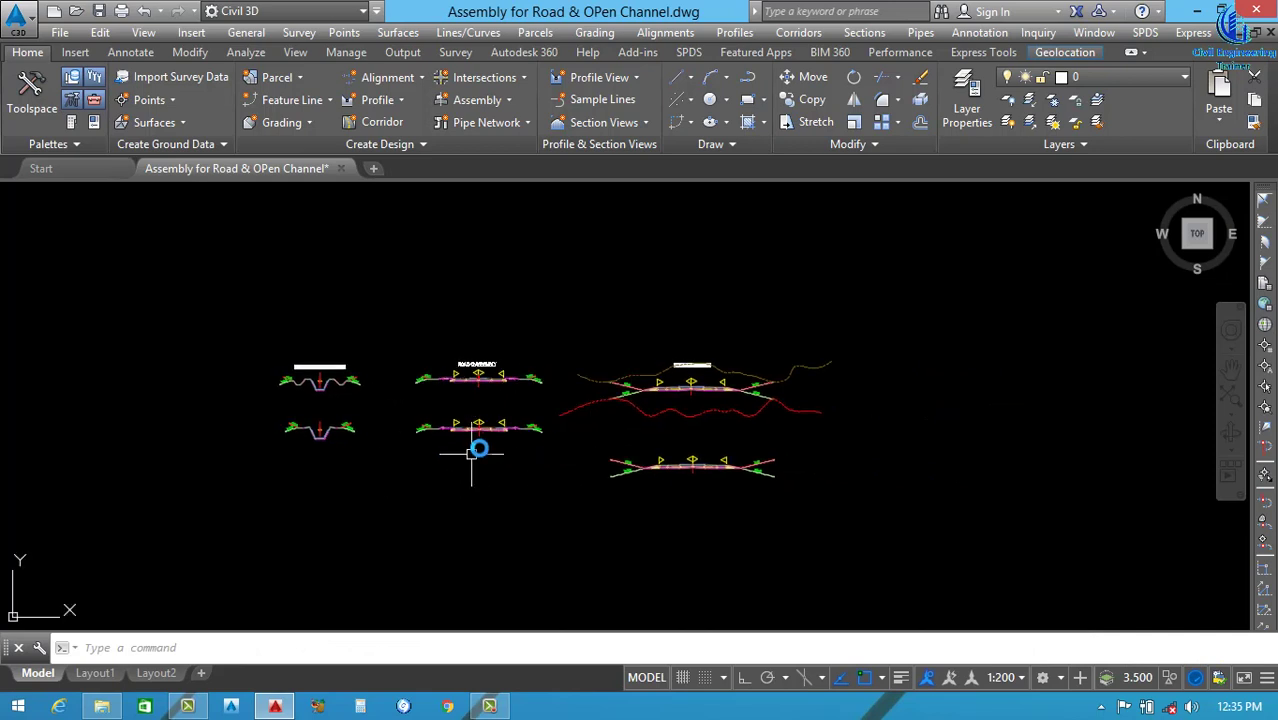
scroll(479, 450, "up", 2)
scroll(560, 443, "down", 2)
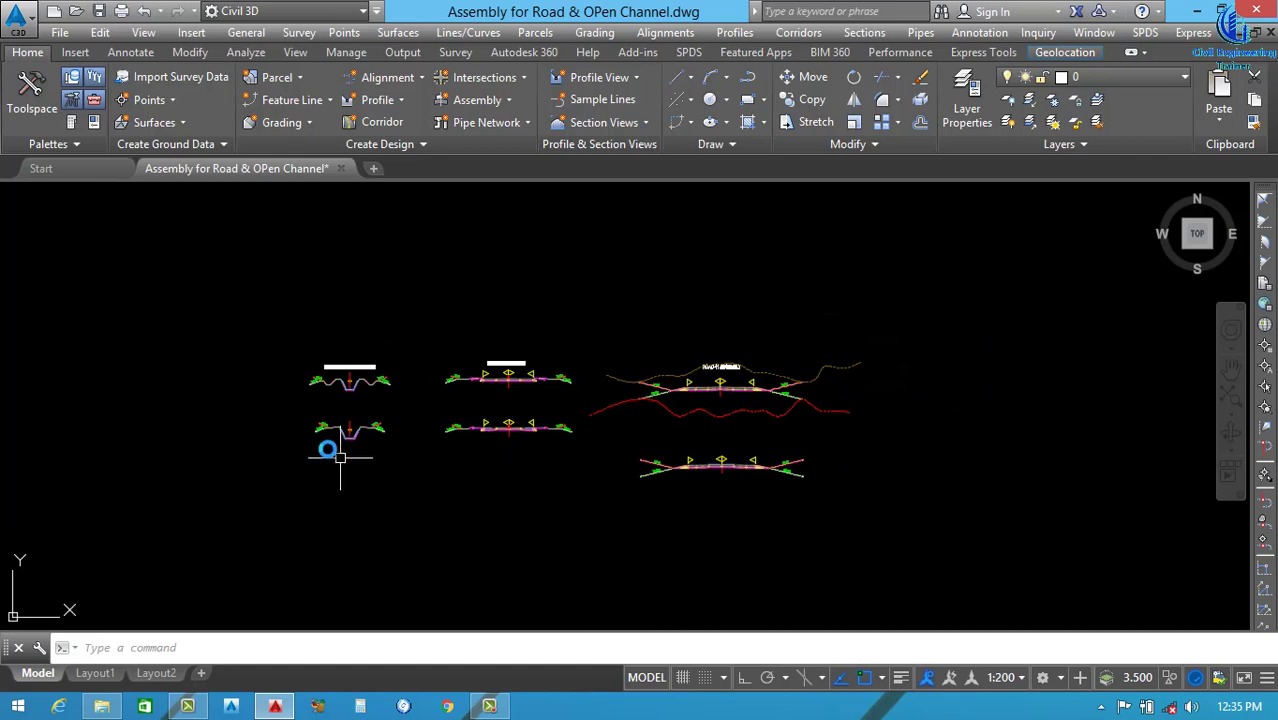
scroll(340, 432, "up", 4)
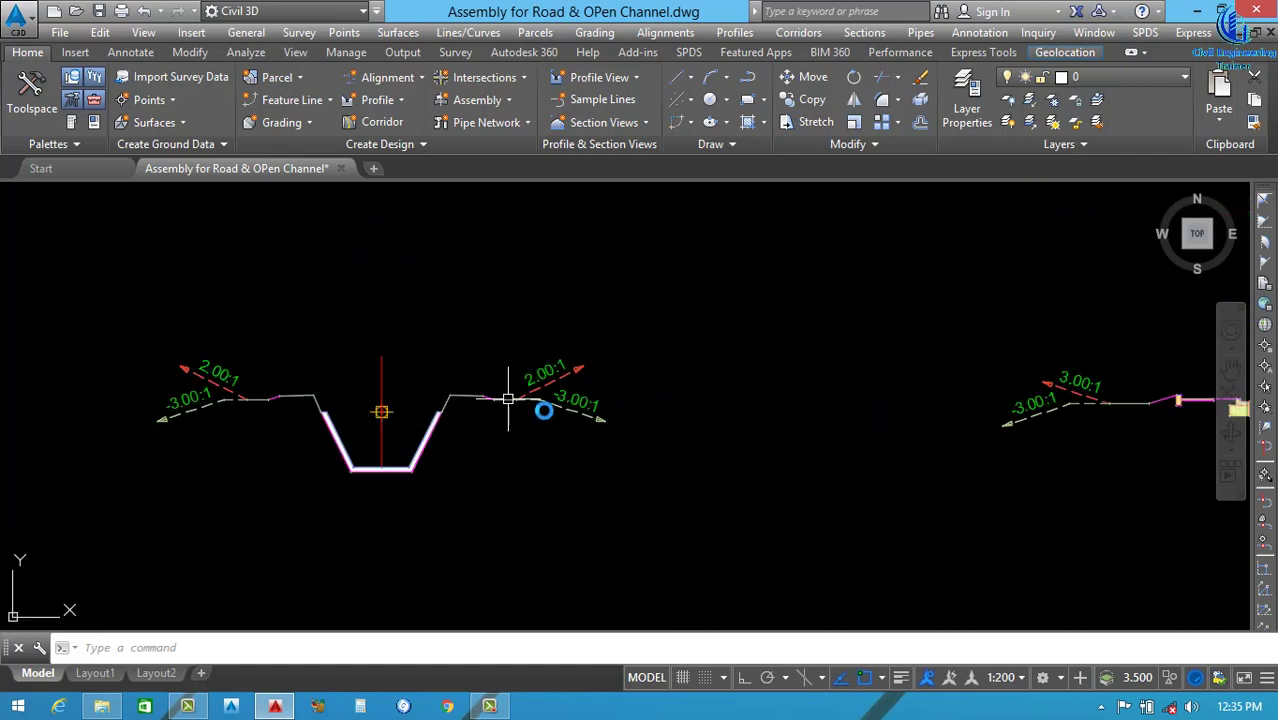
scroll(520, 410, "down", 2)
scroll(473, 281, "up", 5)
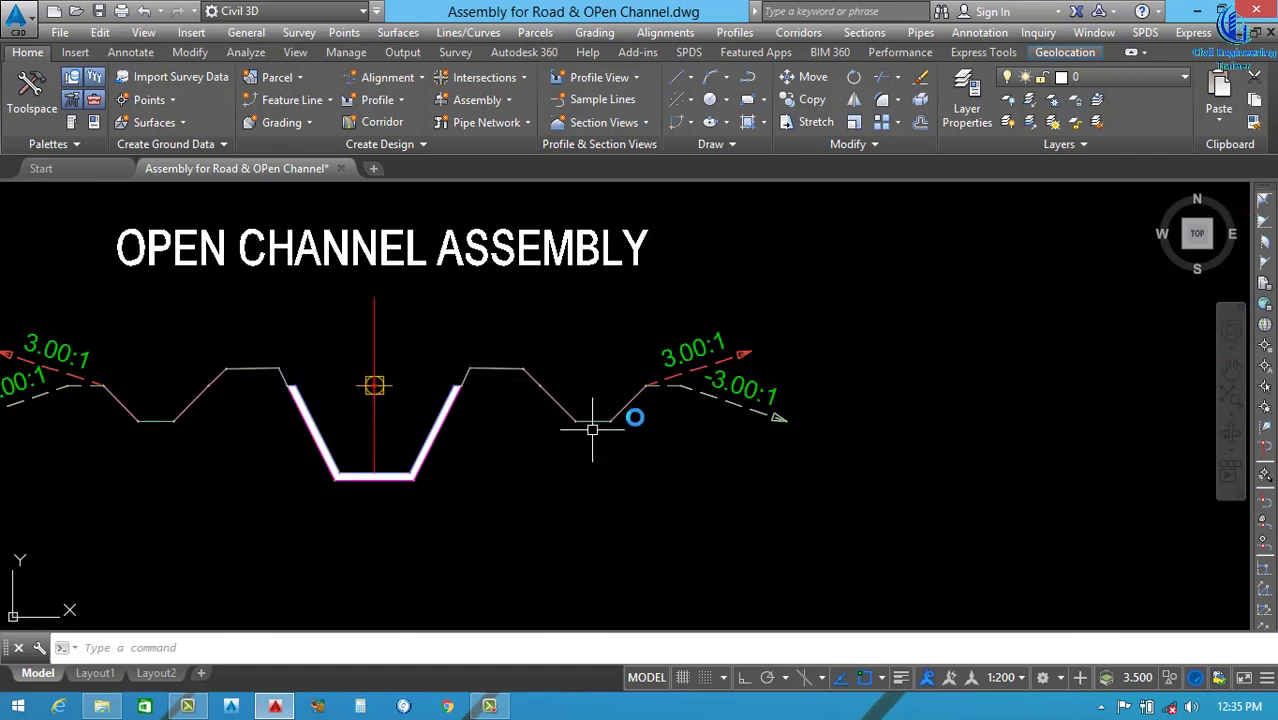
scroll(610, 505, "down", 3)
scroll(599, 490, "up", 4)
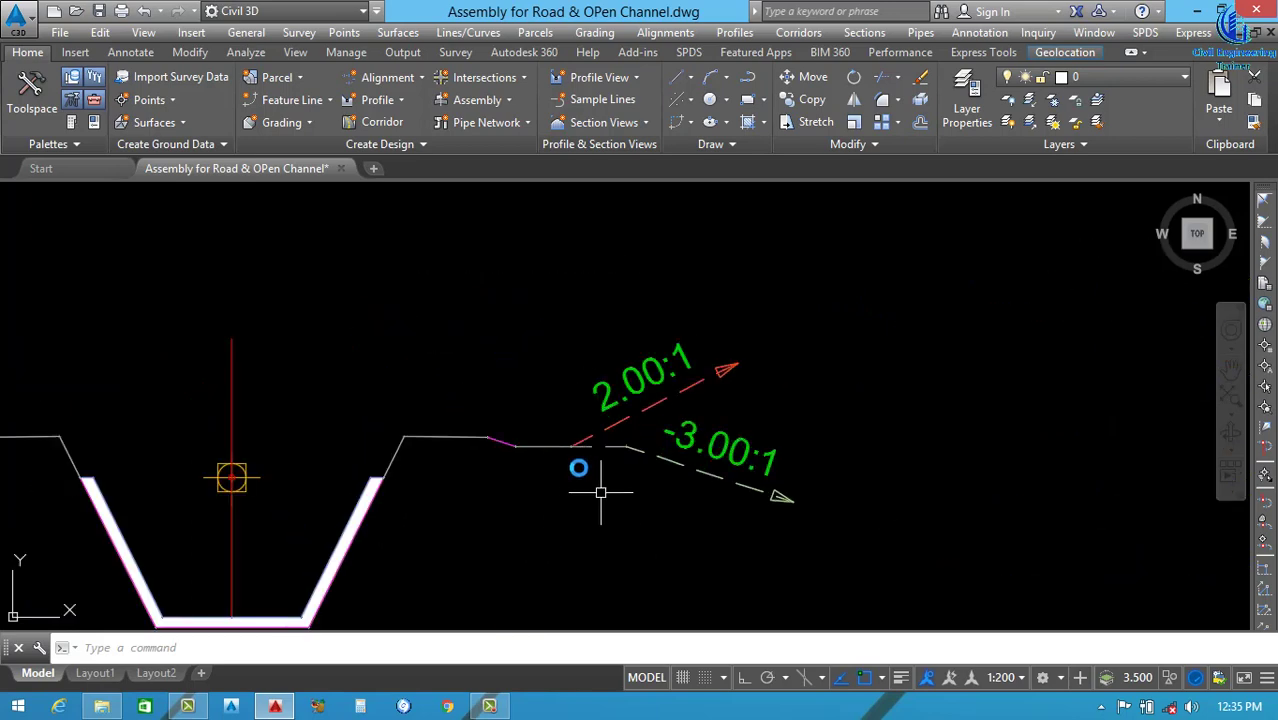
scroll(570, 452, "down", 5)
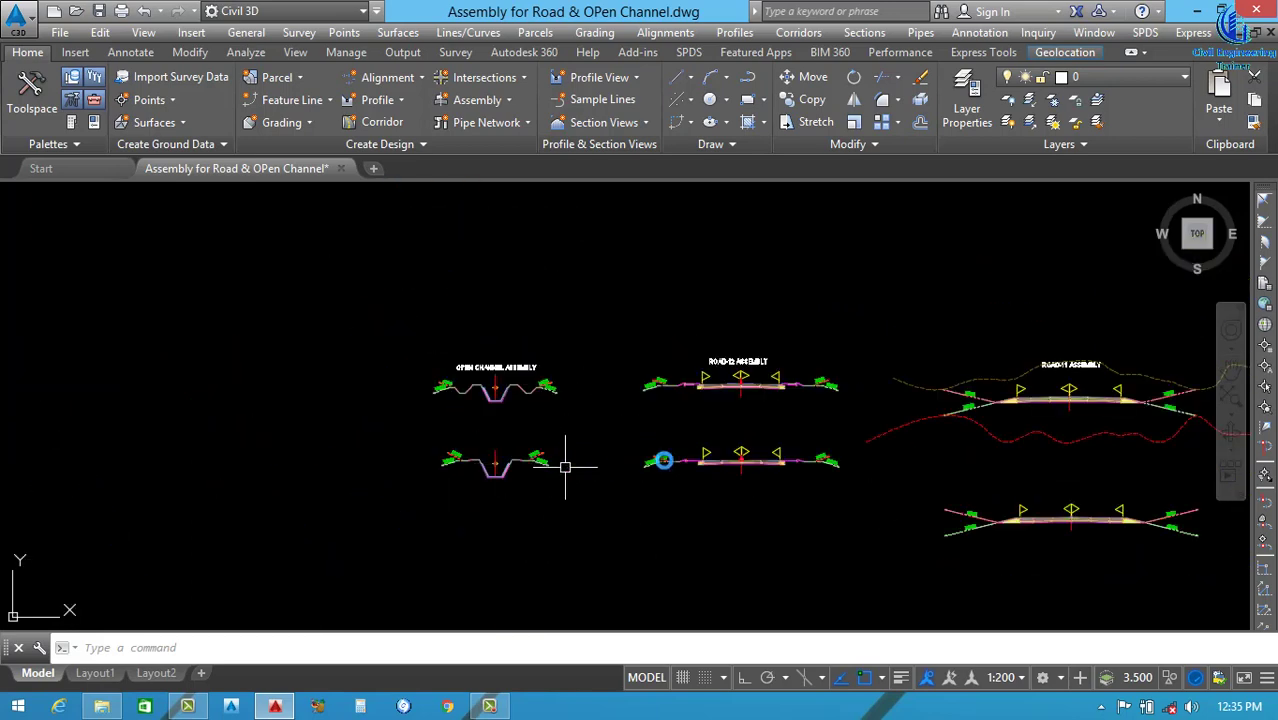
scroll(779, 438, "up", 3)
scroll(779, 438, "down", 6)
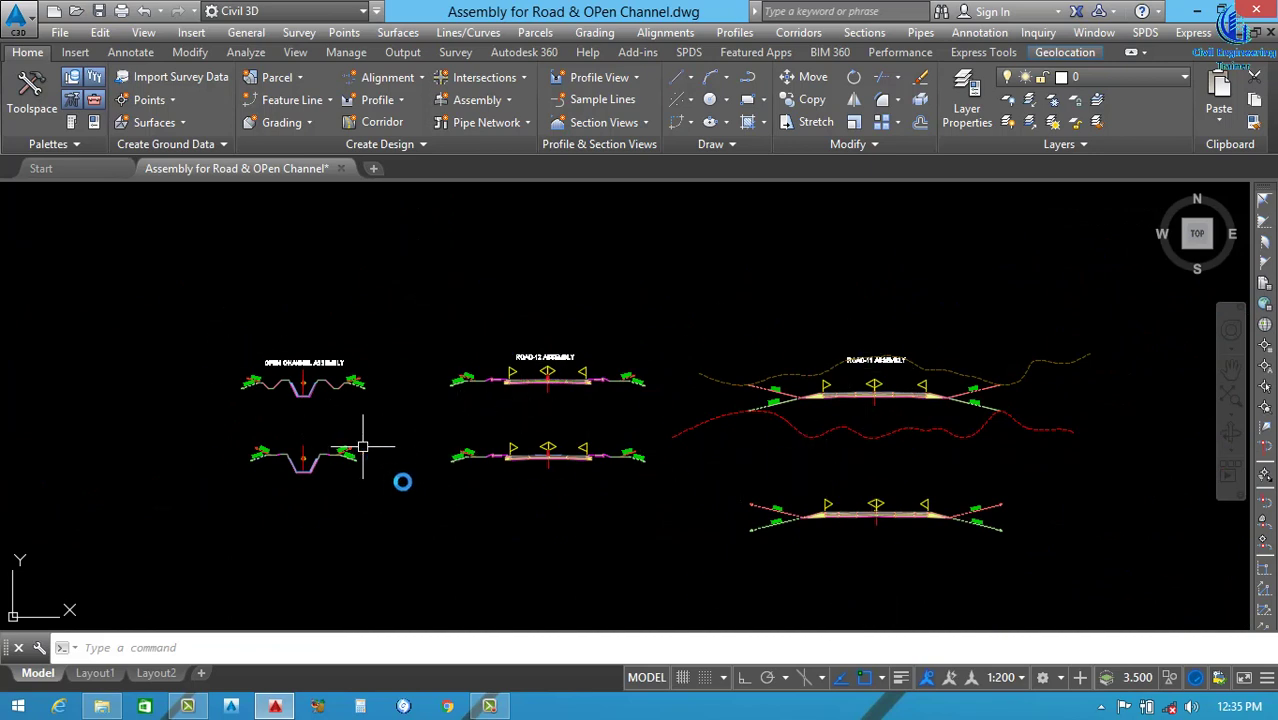
Zoom to a window enclosing the open channel, Road-12 and Road-11 assemblies.
middle_click_drag(590, 485, 542, 465)
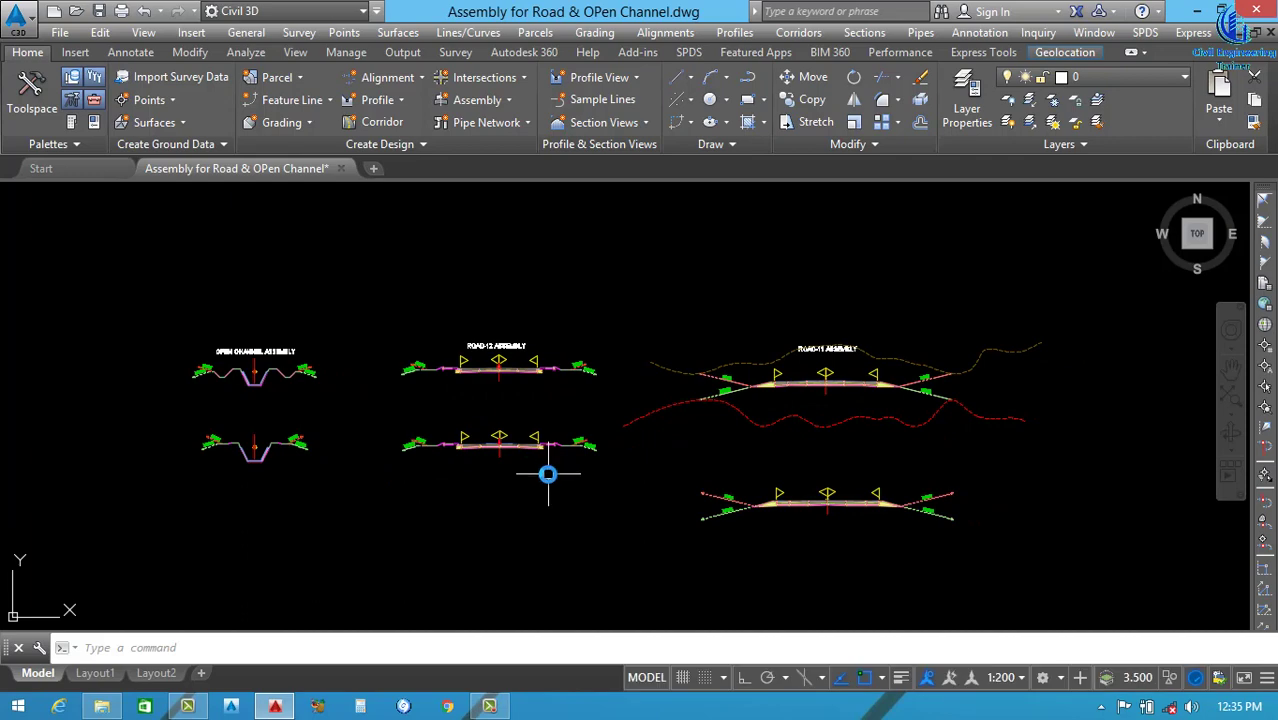
key("Return")
left_click(172, 288)
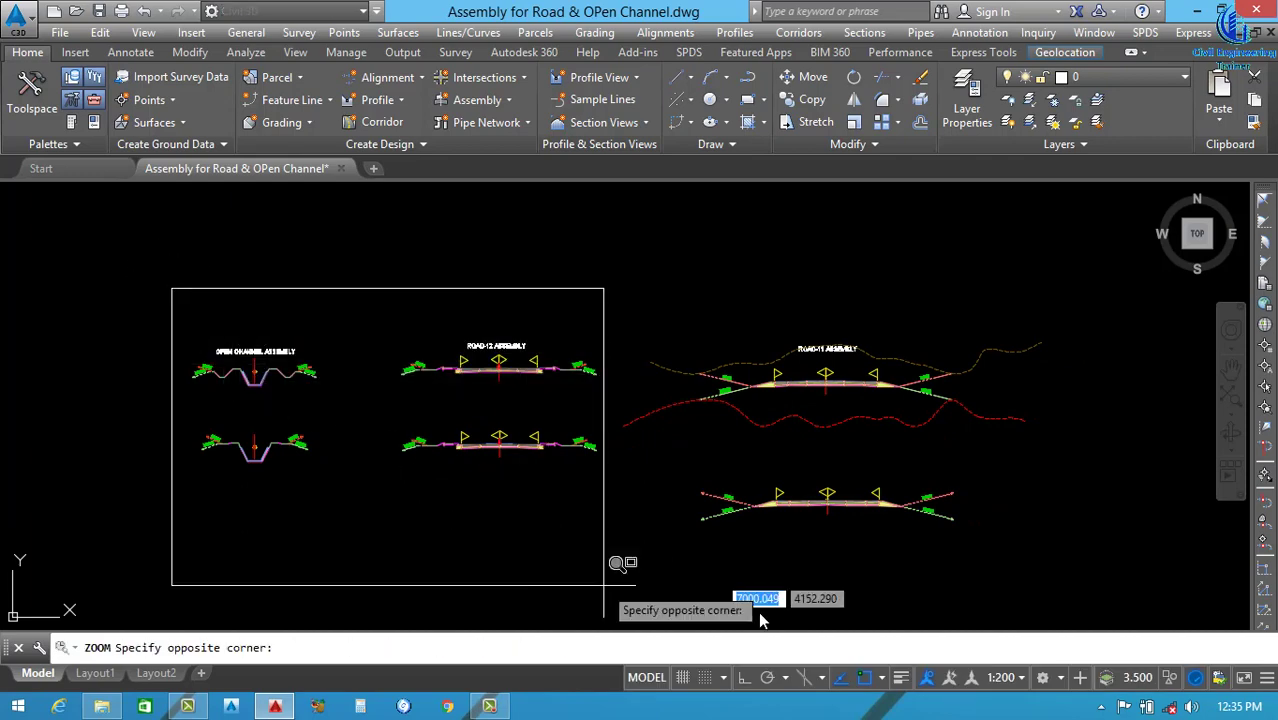